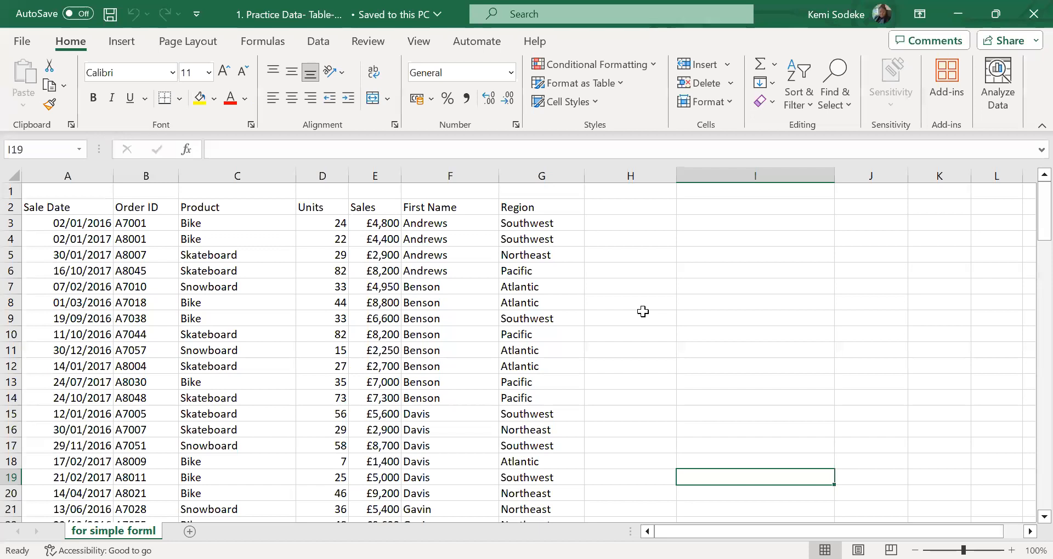
Examine the sales data's column headers from Sale Date to Region and its rows
left_click(427, 359)
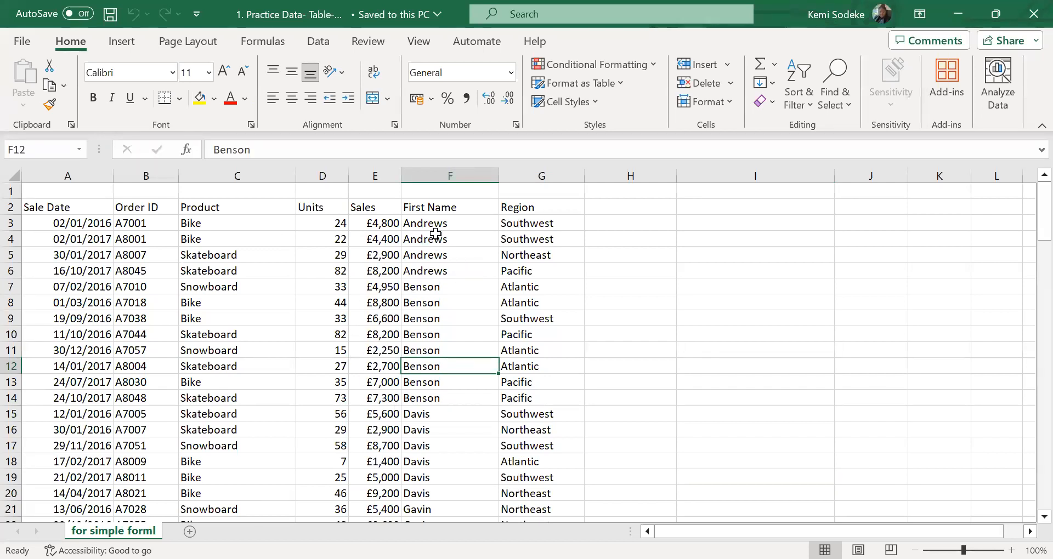
left_click(452, 207)
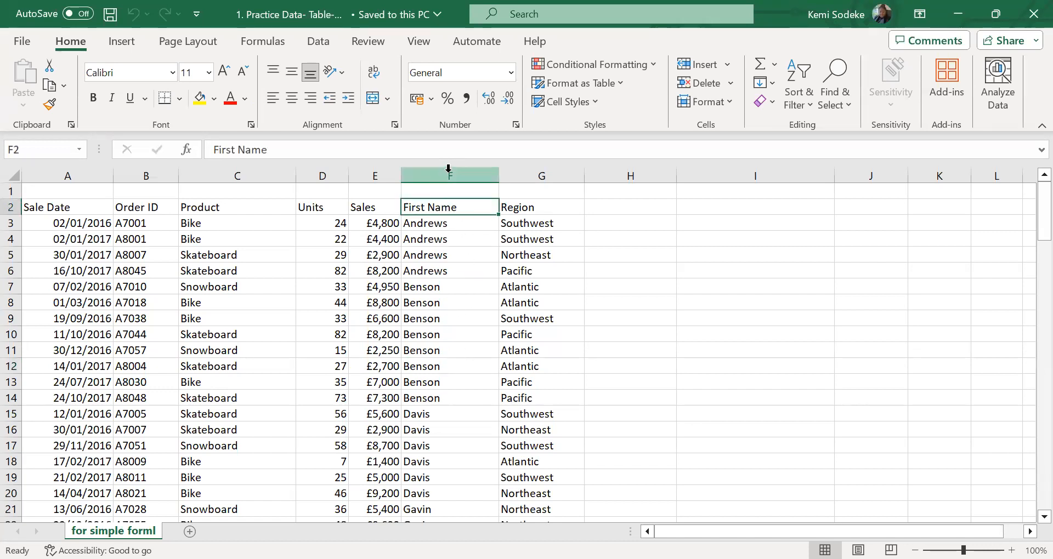
left_click(68, 205)
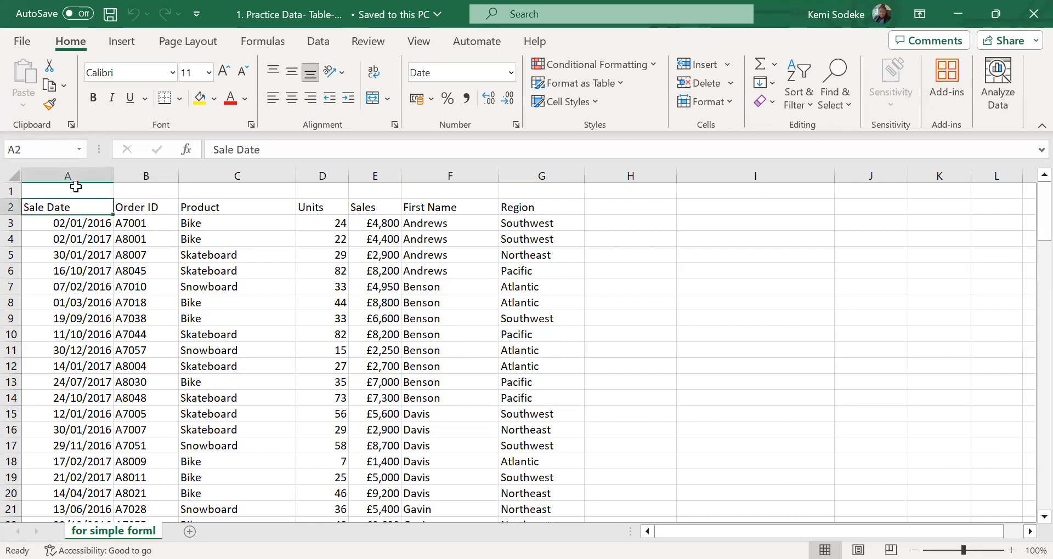
left_click(148, 208)
left_click(236, 207)
left_click(324, 209)
left_click(387, 208)
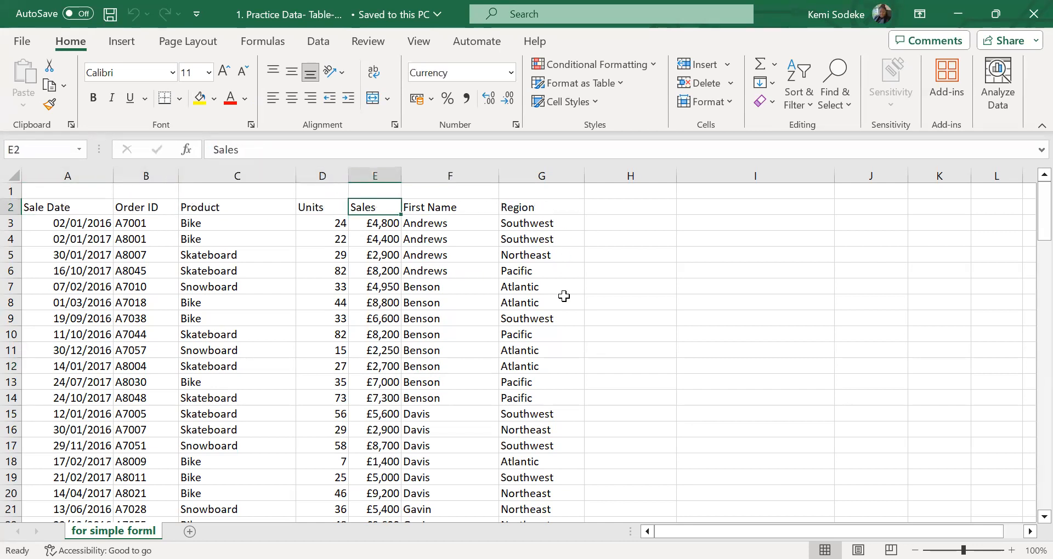
left_click(542, 208)
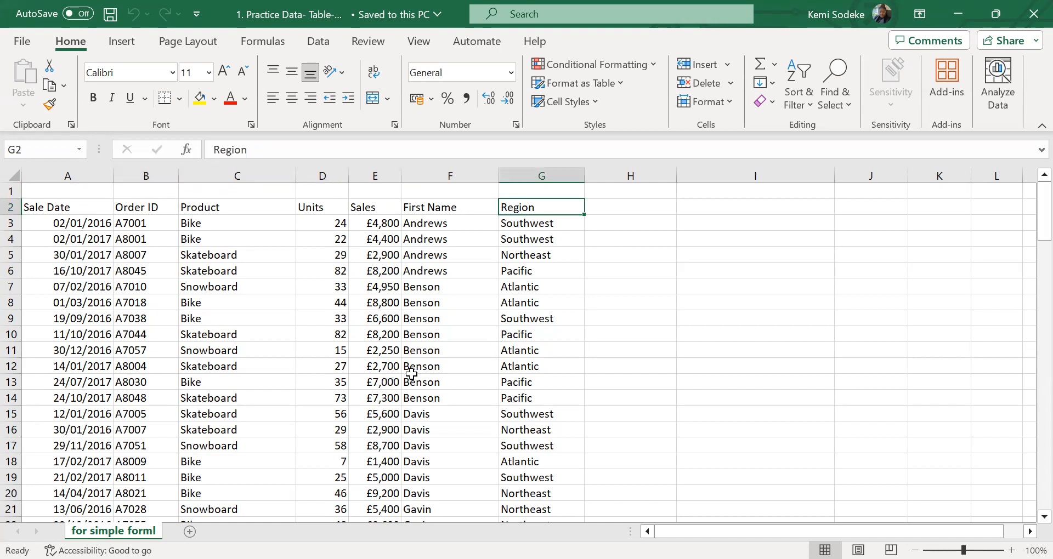
scroll(411, 373, "down", 15)
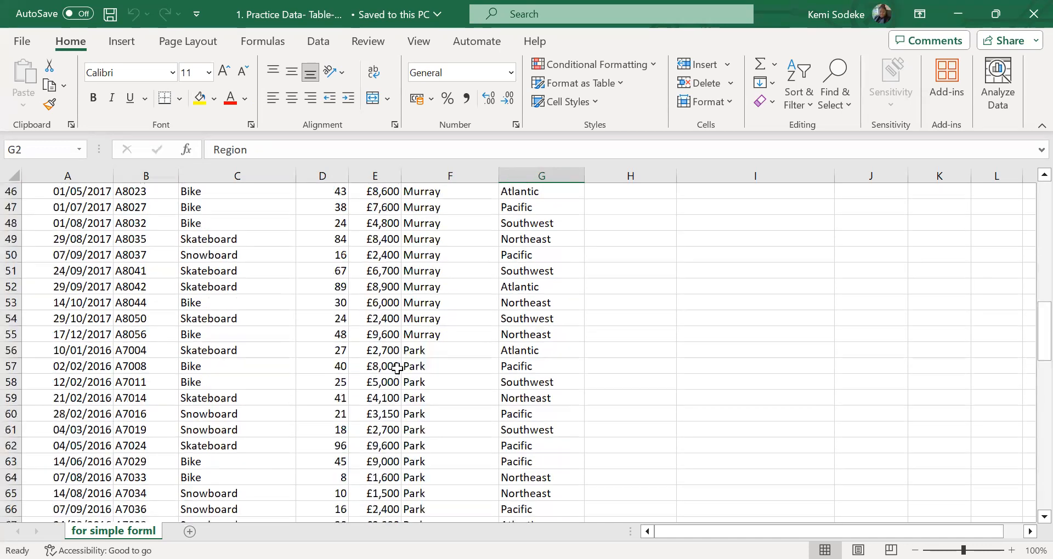
scroll(397, 368, "down", 5)
scroll(384, 351, "up", 20)
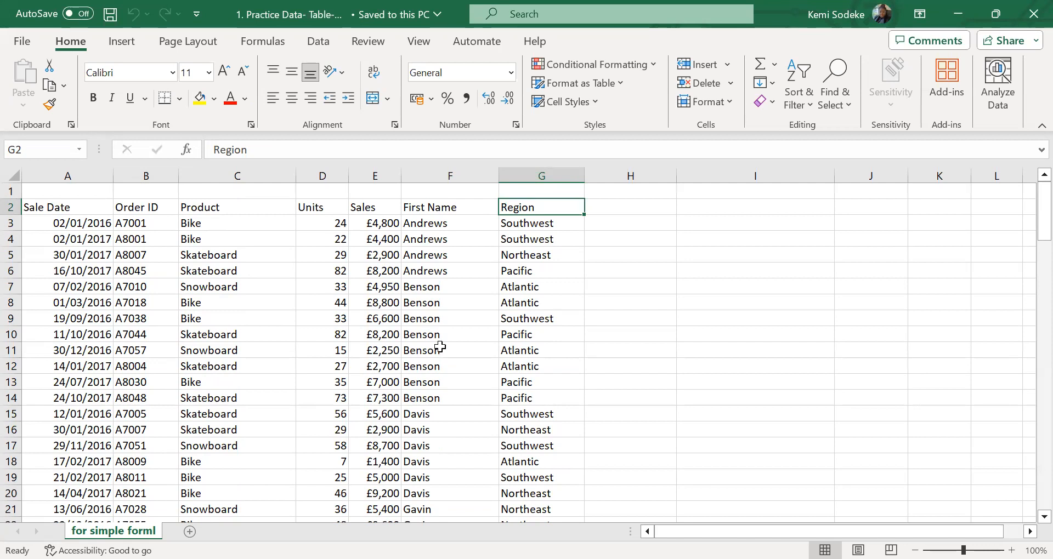
left_click(342, 333)
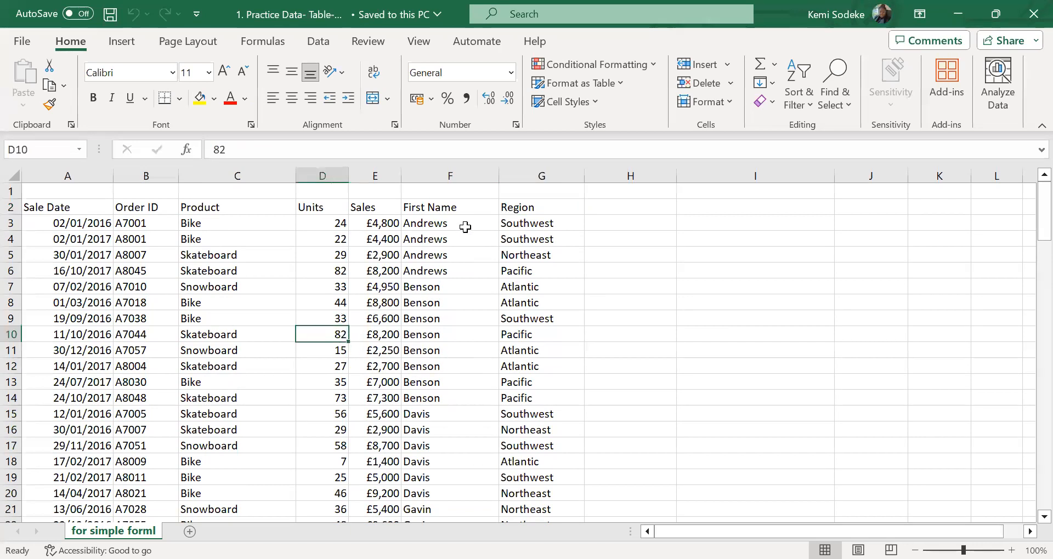
left_click(460, 209)
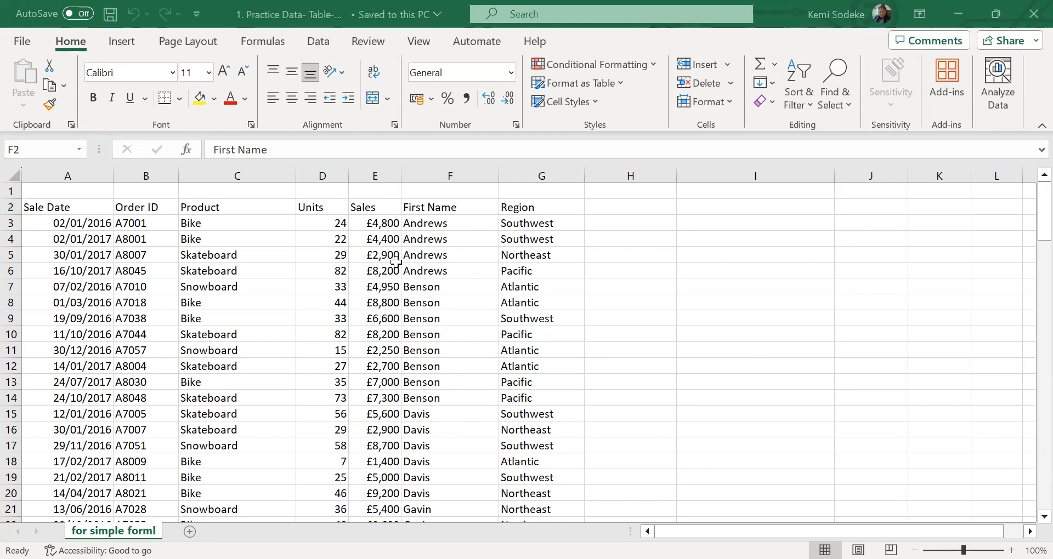
Turn on filtering for the sales data's header row
left_click(324, 208)
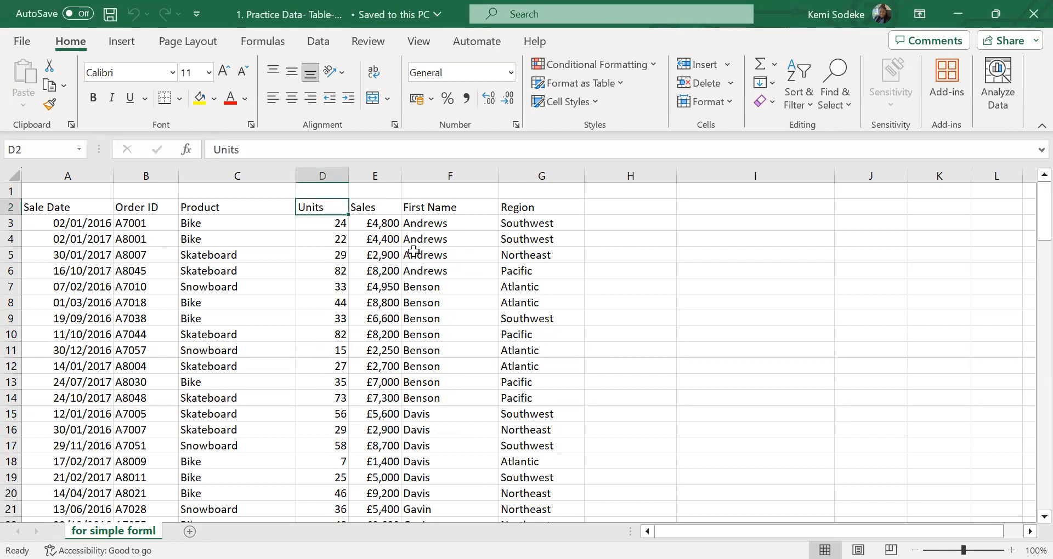
left_click(324, 43)
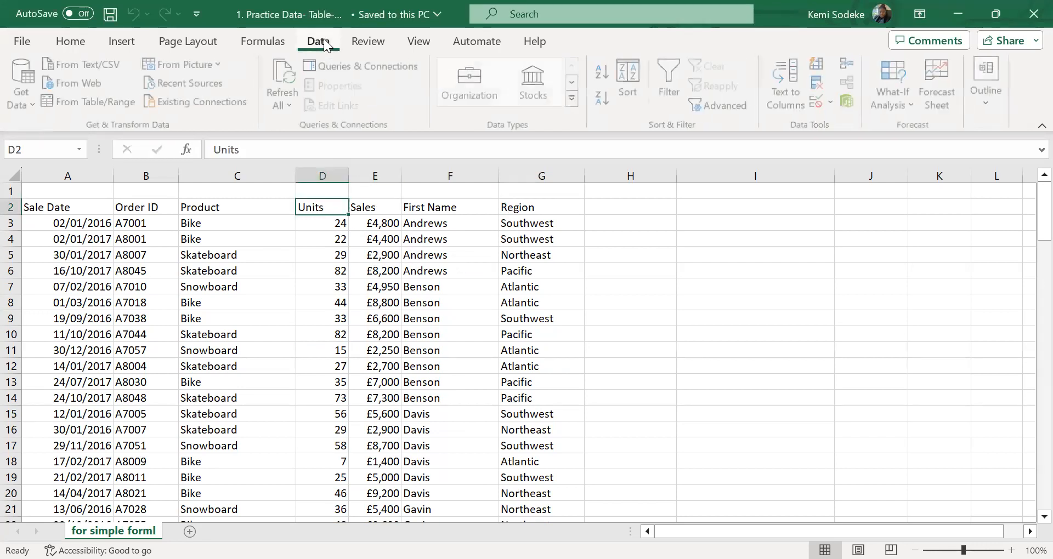
left_click(672, 80)
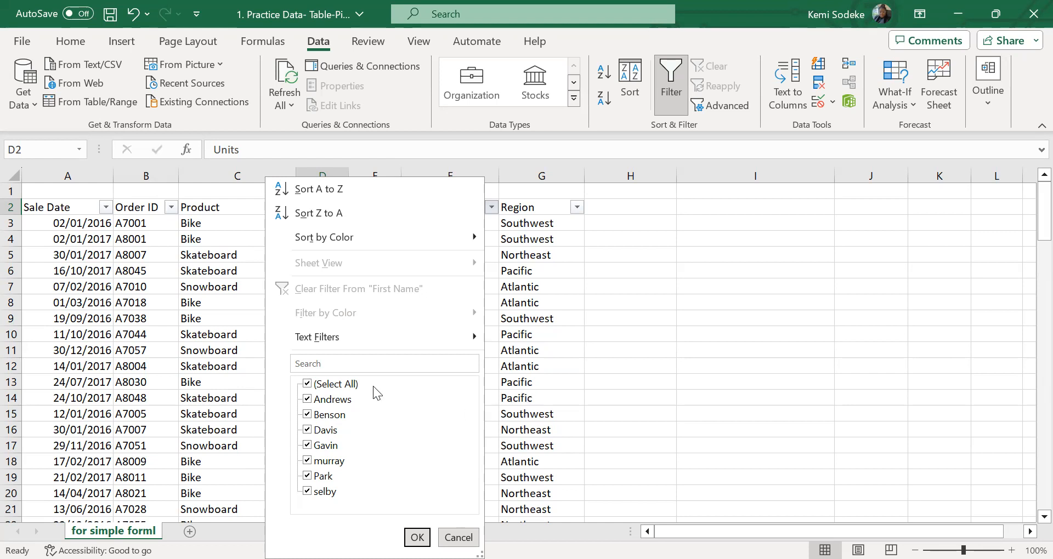
Filter the First Name column to only the third name in its value list
left_click(307, 384)
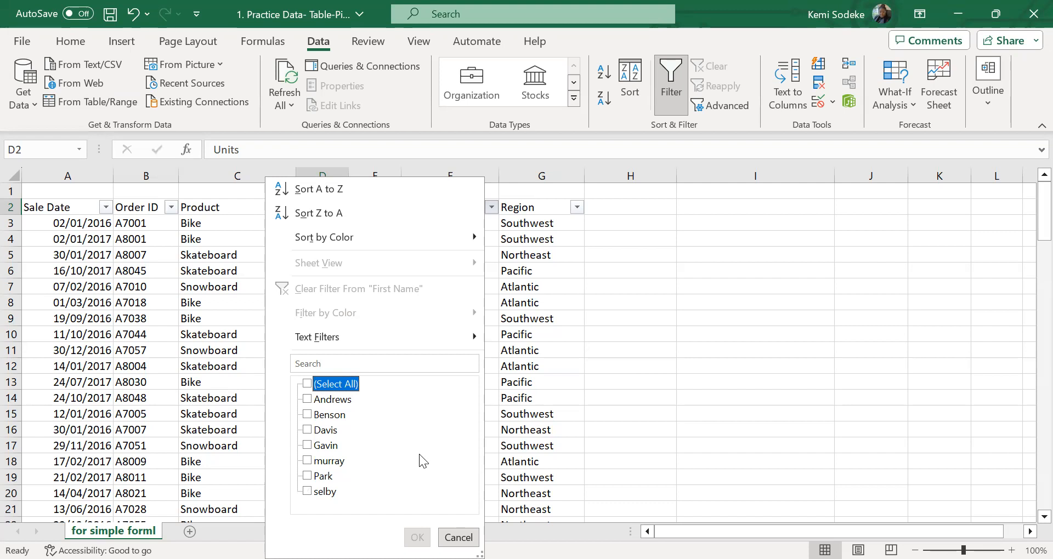
left_click(308, 430)
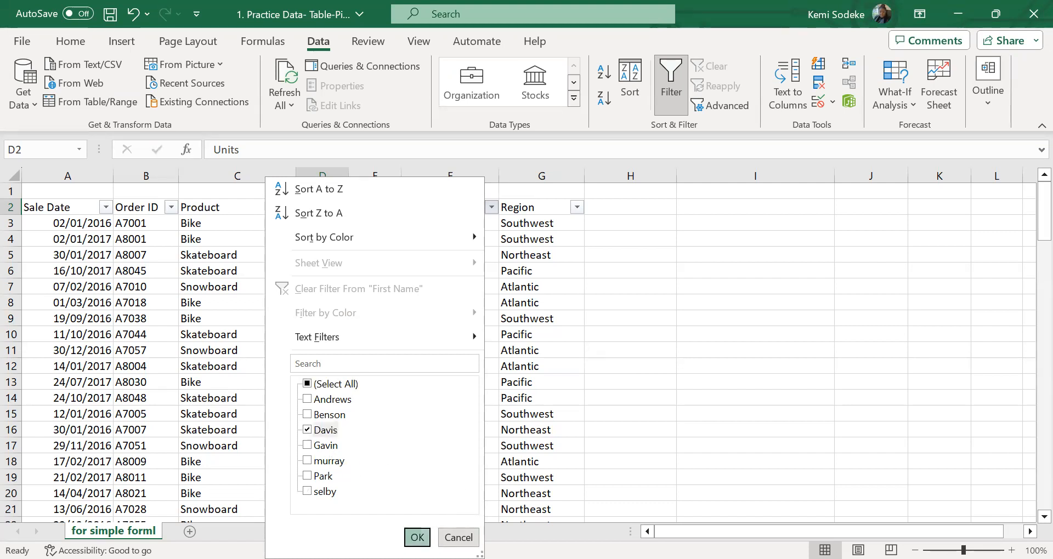
left_click(418, 538)
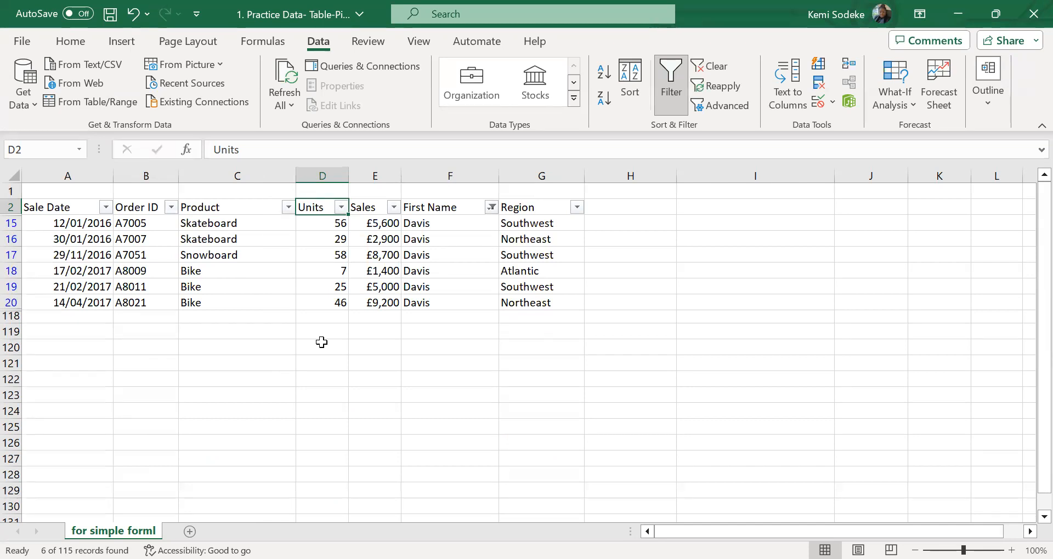
Clear the filter from the First Name column and check the full set of records
left_click(491, 207)
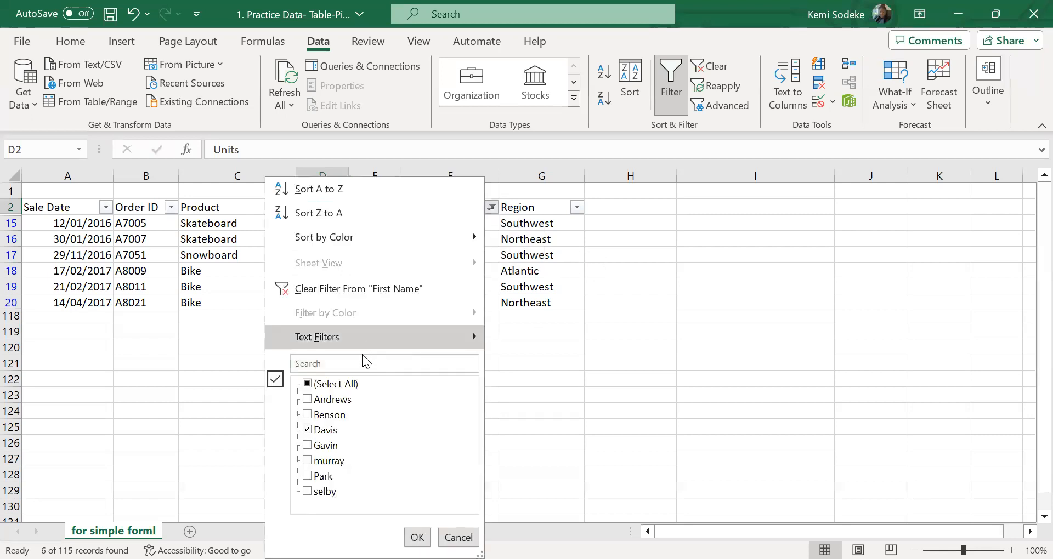
left_click(388, 288)
scroll(472, 363, "down", 1)
scroll(472, 363, "up", 1)
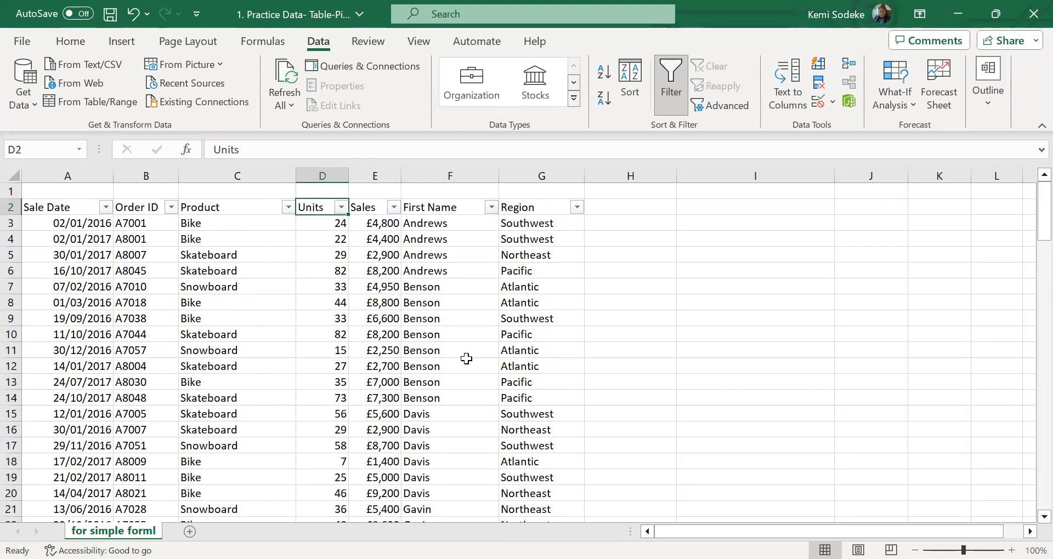
Undo the clearing of the First Name filter, and clear all filters from the data range instead
left_click(132, 14)
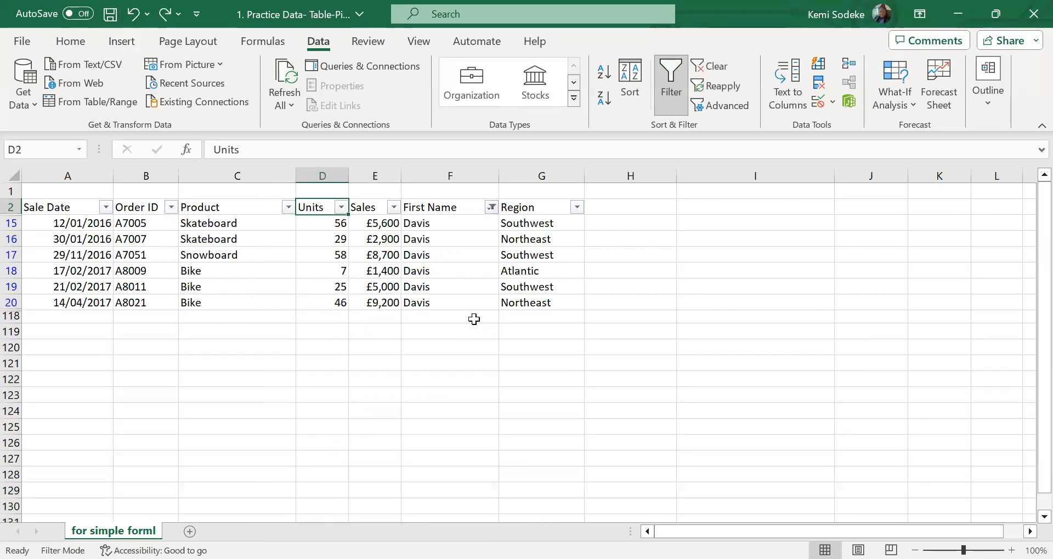
left_click(722, 73)
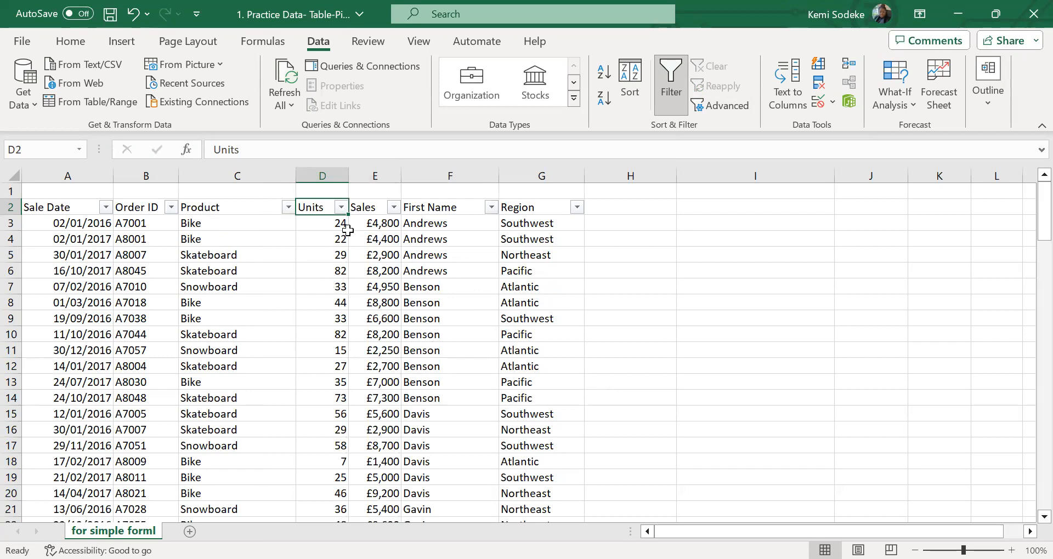
Filter the Product column to only Skateboard
left_click(202, 209)
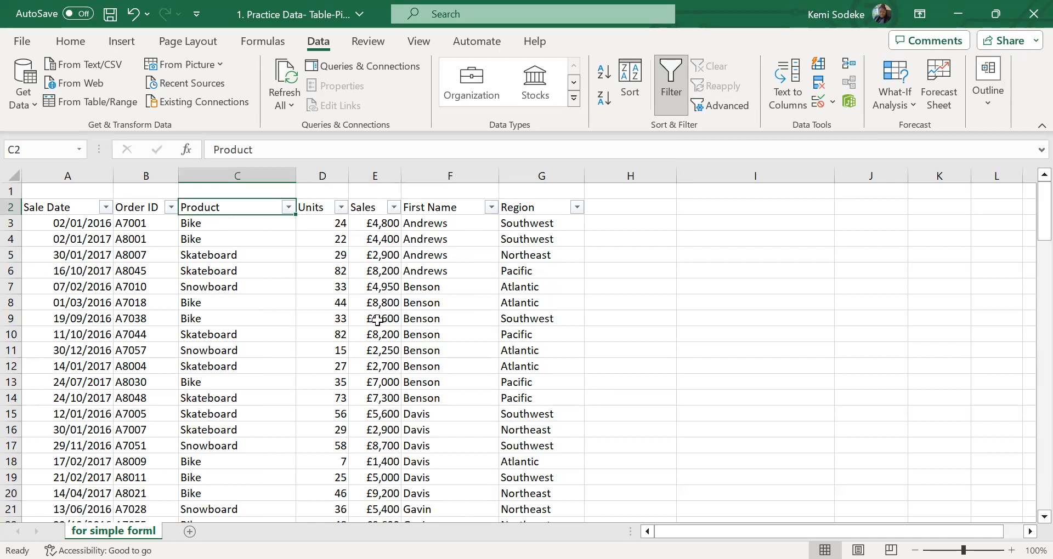
left_click(288, 207)
left_click(126, 384)
left_click(131, 415)
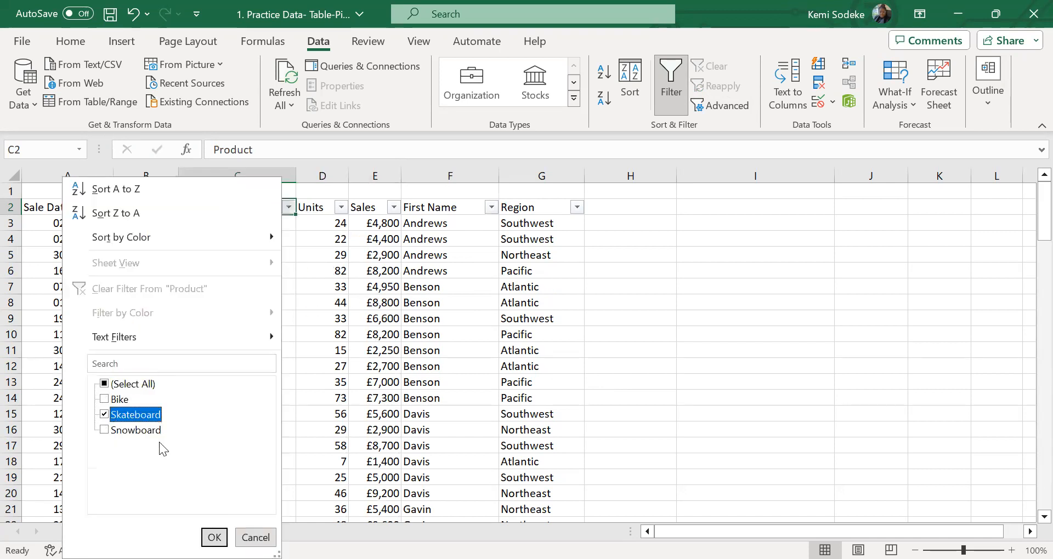
left_click(214, 538)
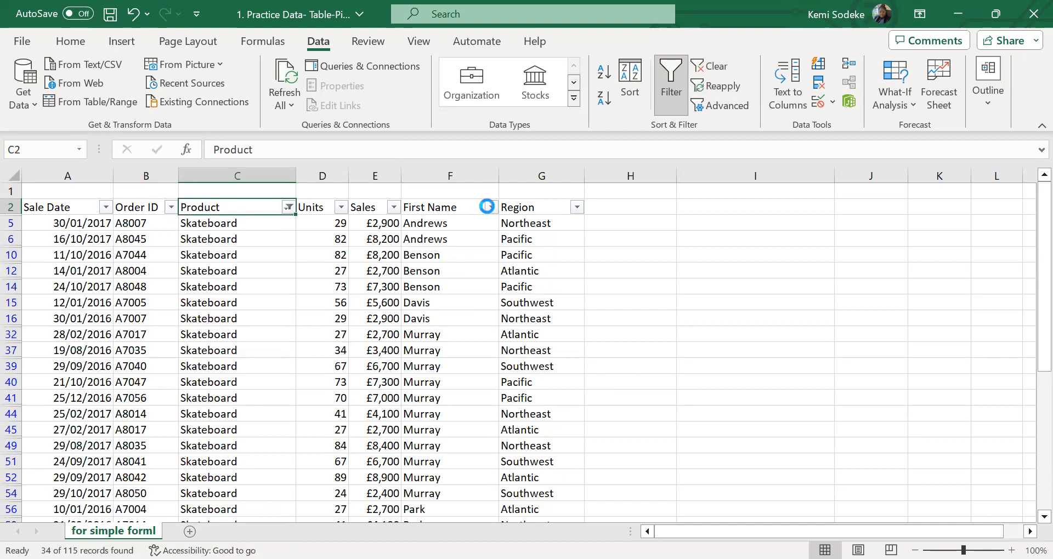
Narrow the Skateboard records to only the third name listed in the First Name column
left_click(335, 385)
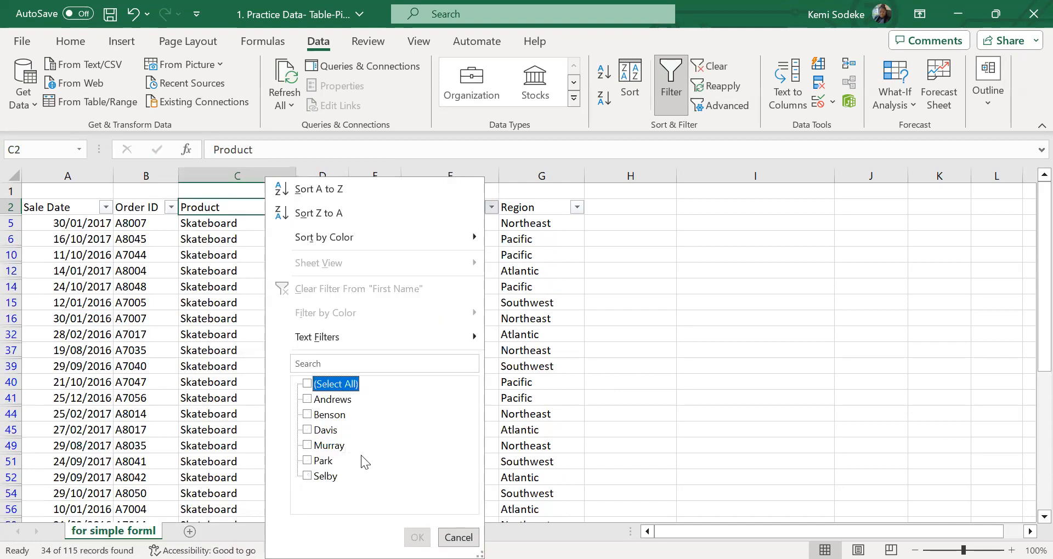
left_click(310, 431)
left_click(417, 538)
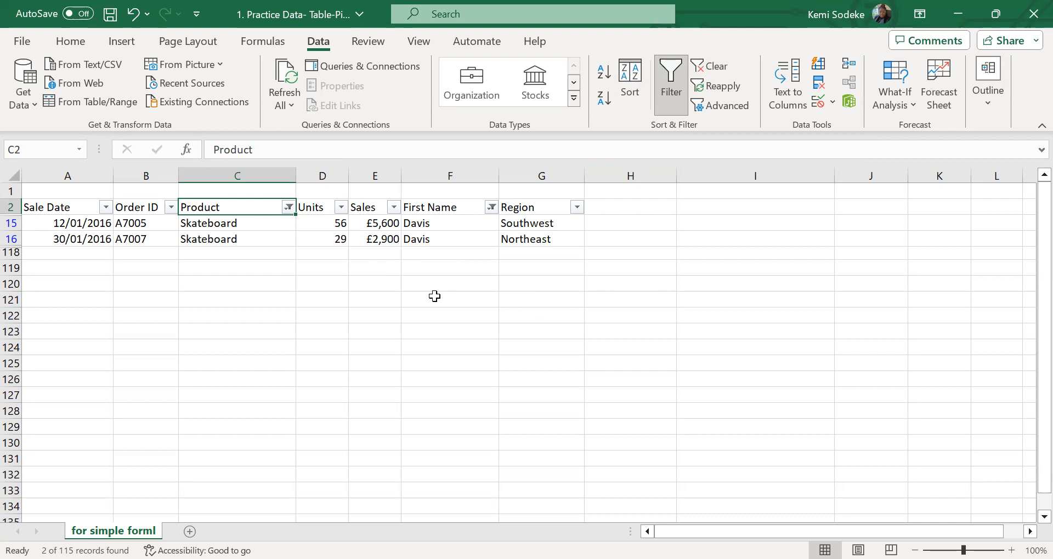
Clear all filters from the data range at once, and undo that clearing
left_click(711, 67)
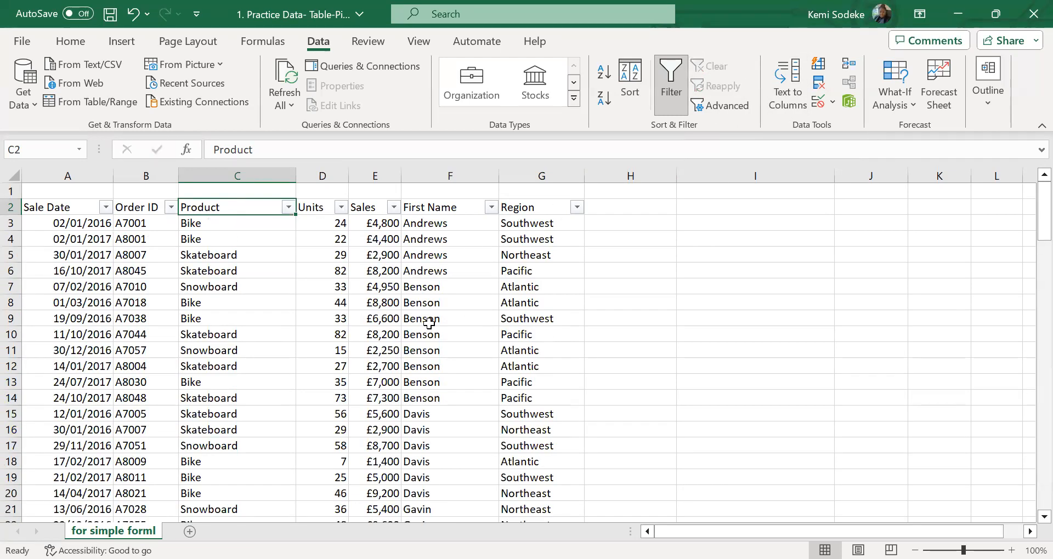
left_click(133, 14)
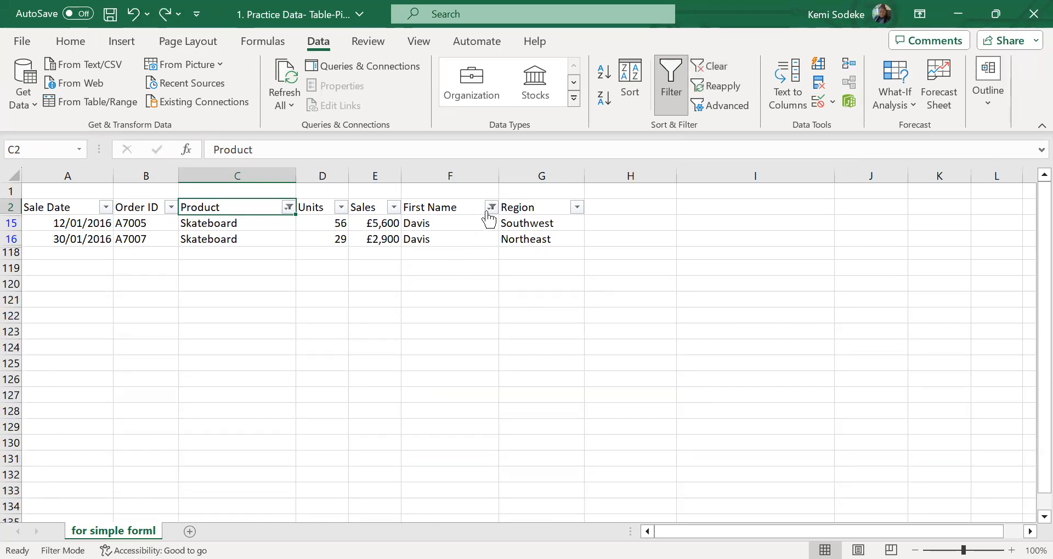
Clear the First Name column's filter on its own, and clear the remaining Product filter
mouse_move(491, 209)
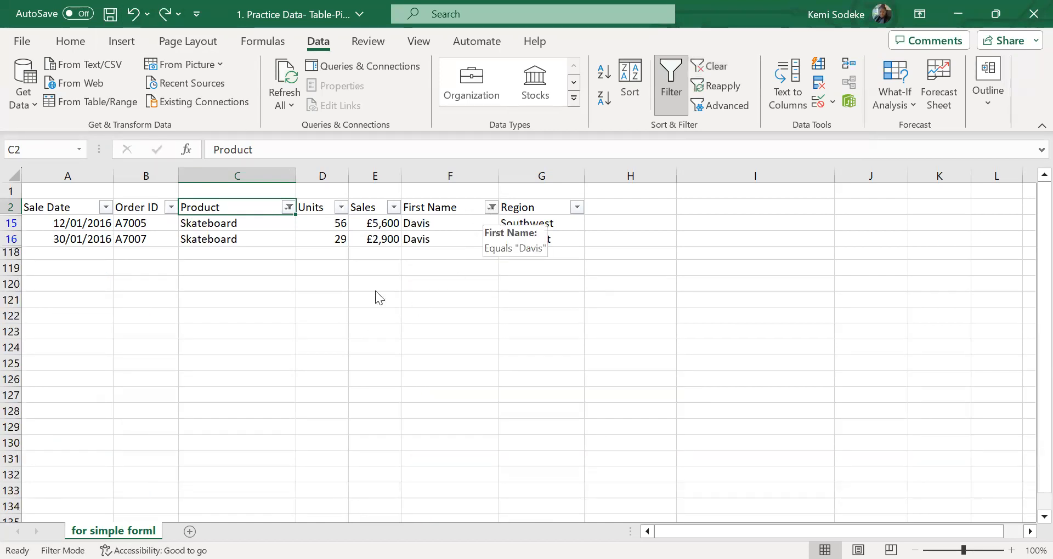
left_click(394, 289)
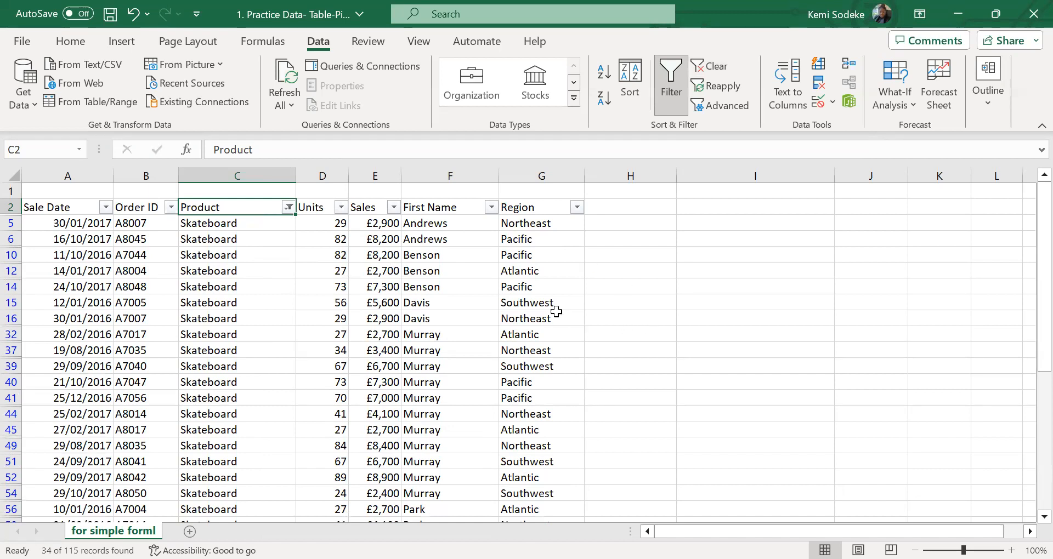
left_click(713, 67)
left_click(365, 335)
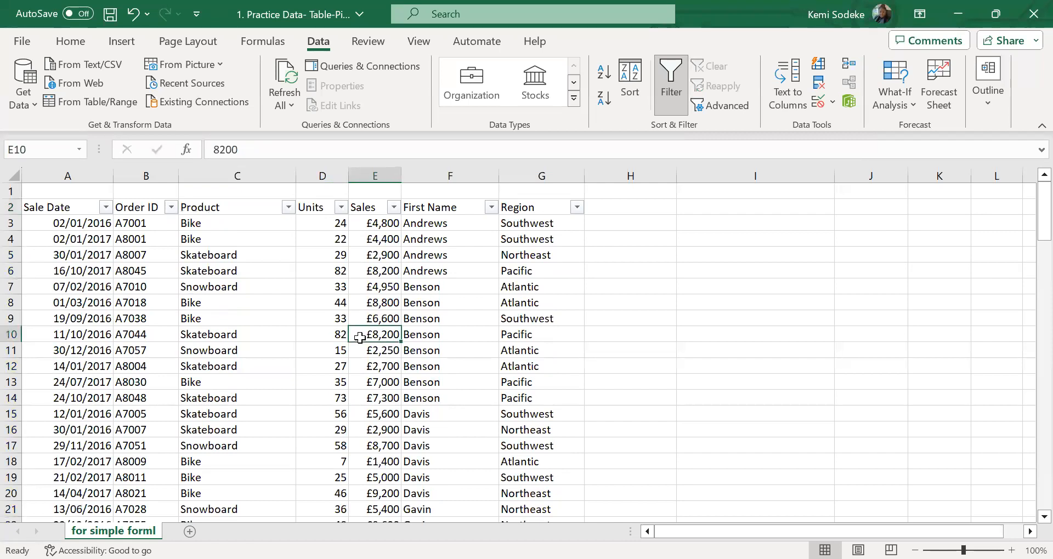
left_click(382, 256)
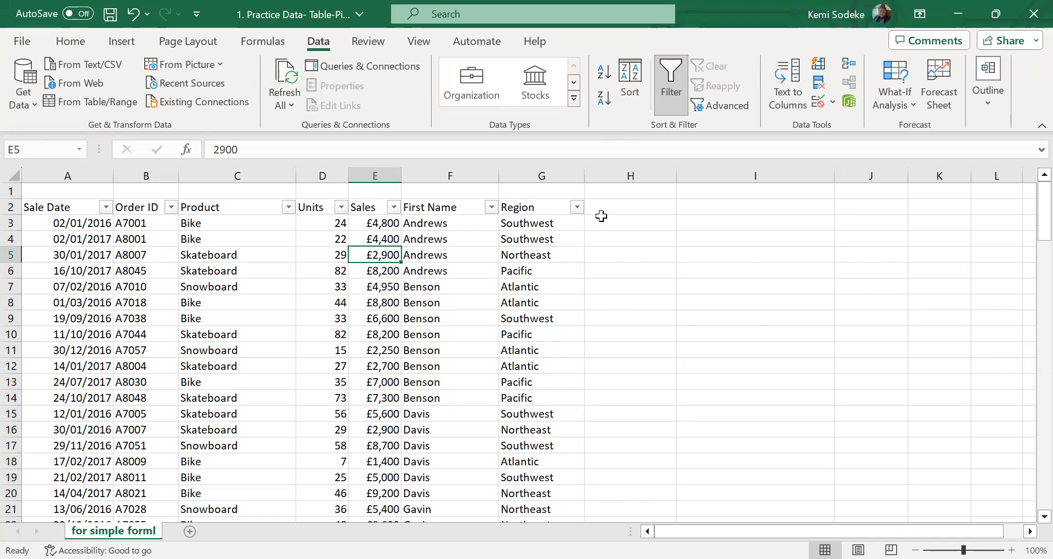
left_click(317, 303)
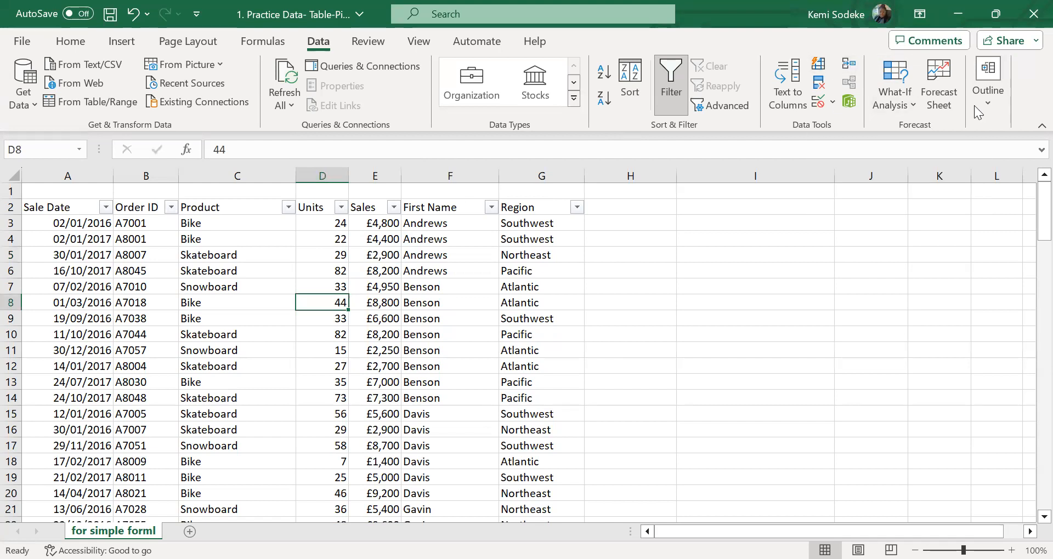
left_click(913, 105)
left_click(954, 107)
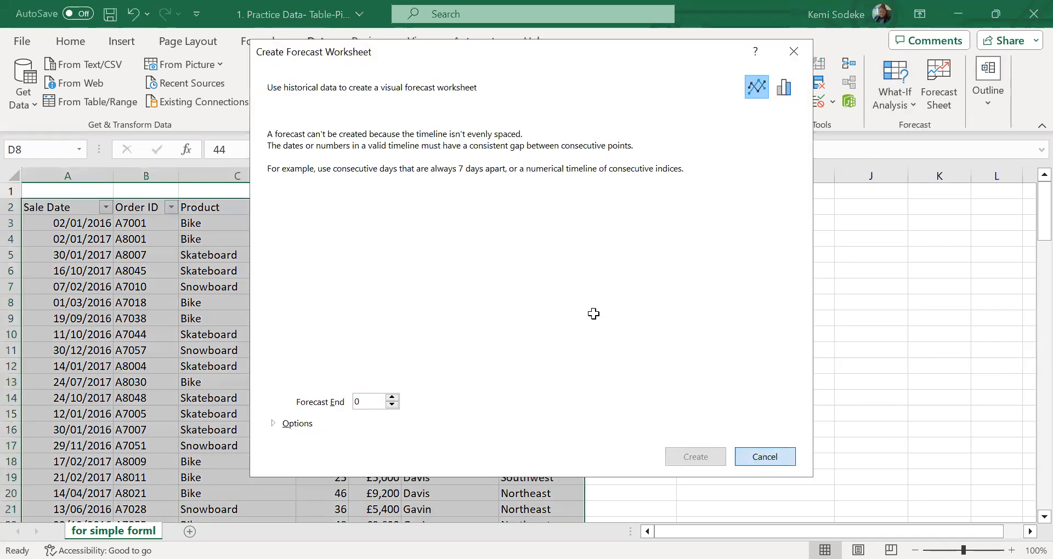
left_click(794, 52)
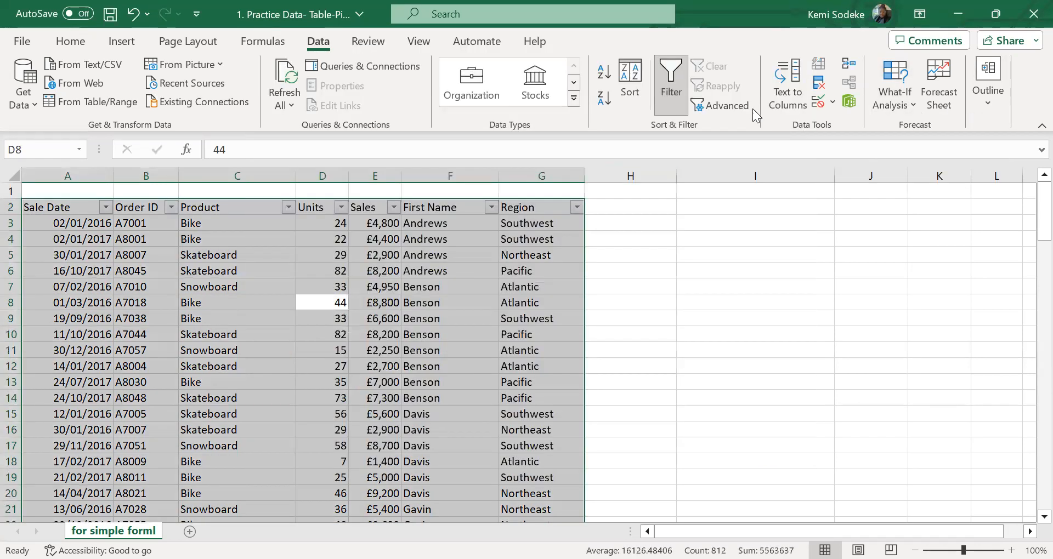
Select the whole sales data range including headers, from A2 to G117
left_click(332, 378)
left_click_drag(57, 207, 551, 501)
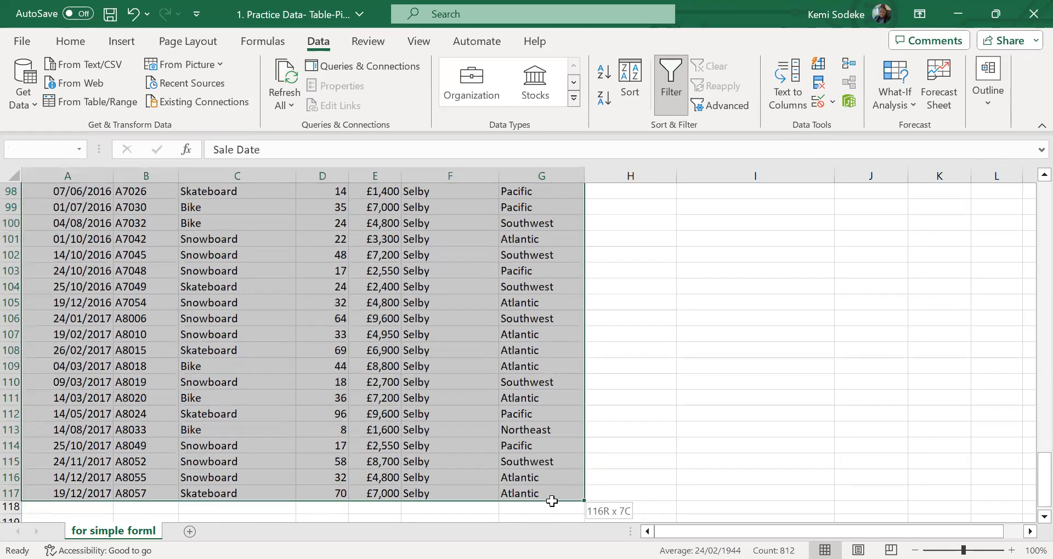
scroll(458, 457, "up", 20)
scroll(458, 457, "up", 12)
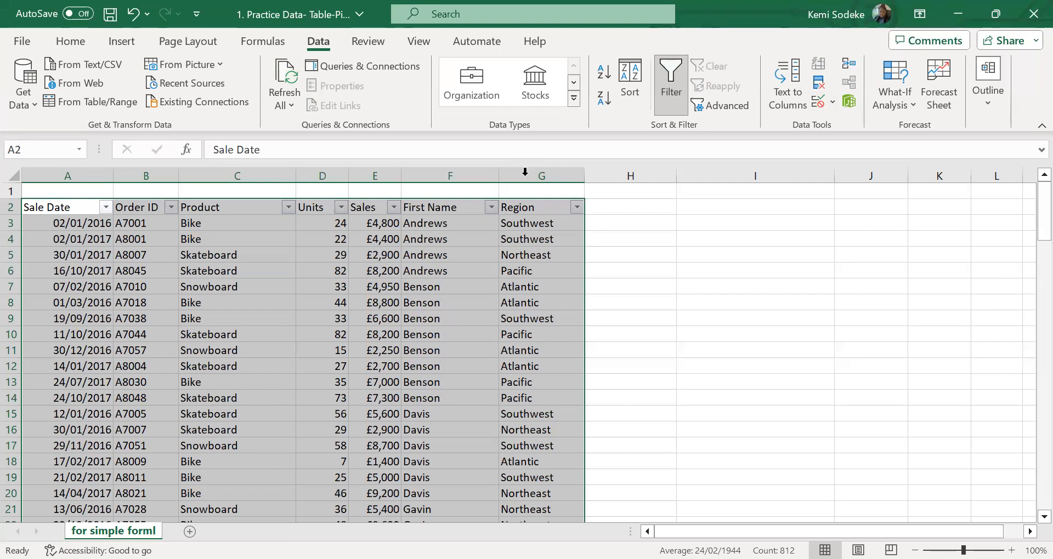
left_click(439, 17)
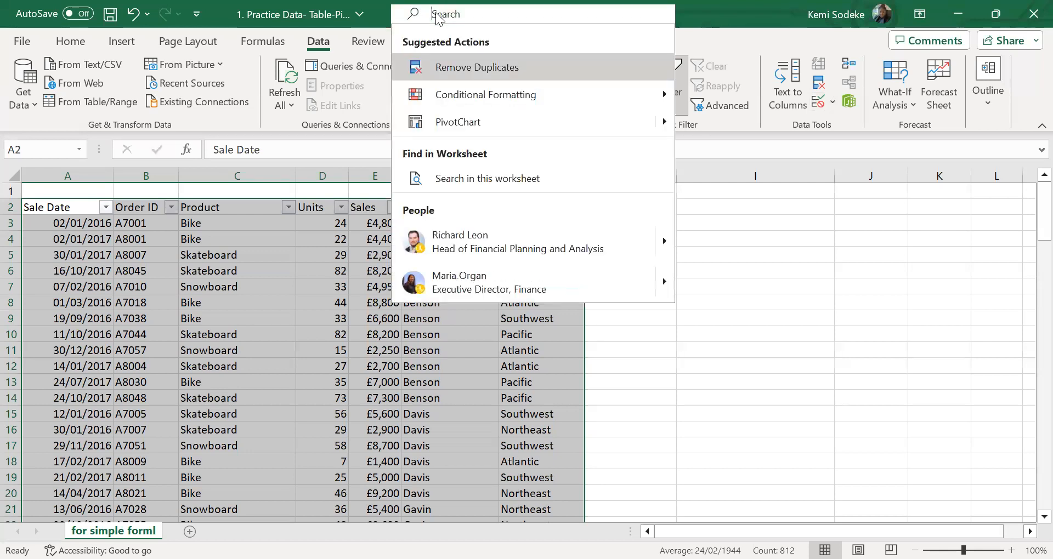
type("subto")
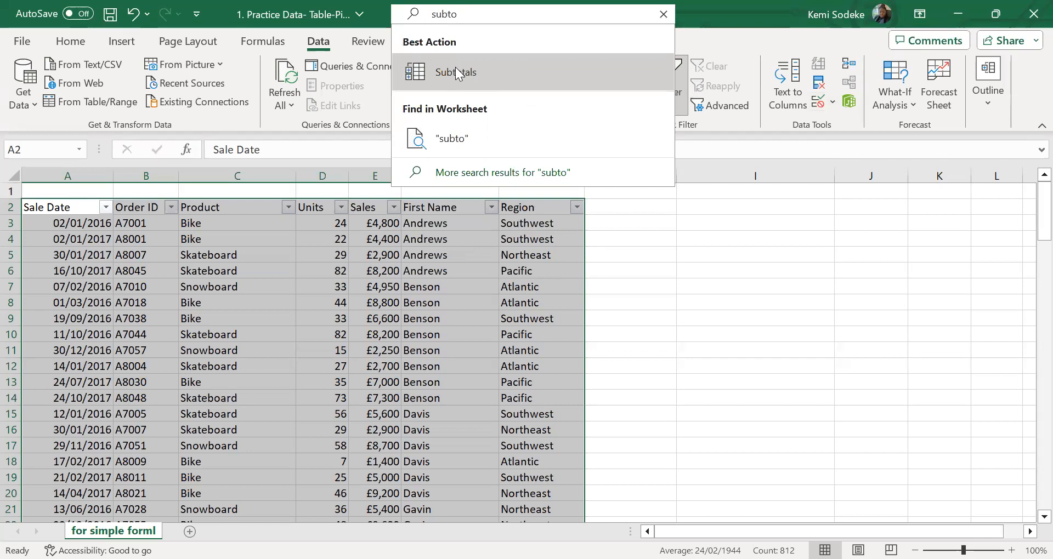
left_click(455, 66)
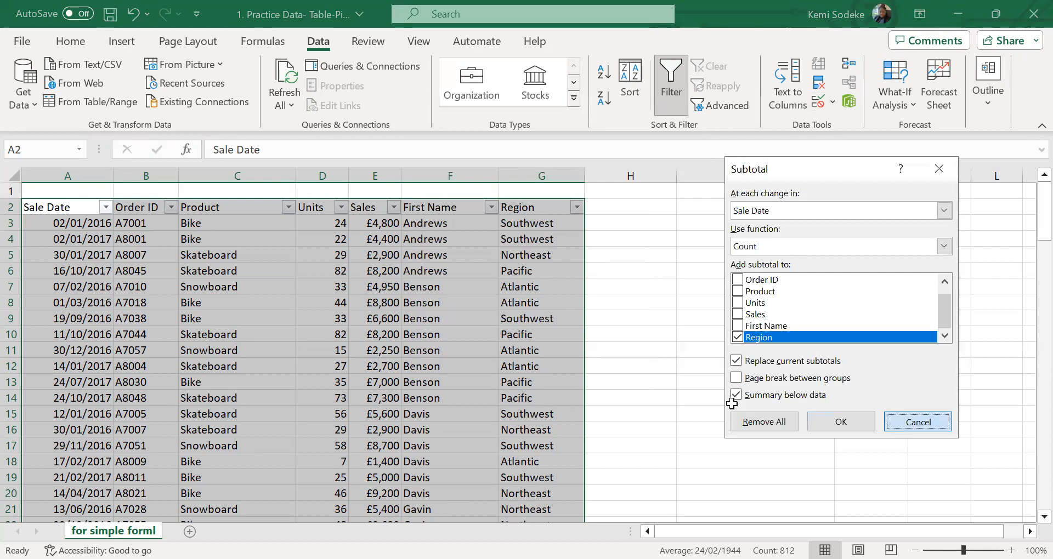
left_click(920, 423)
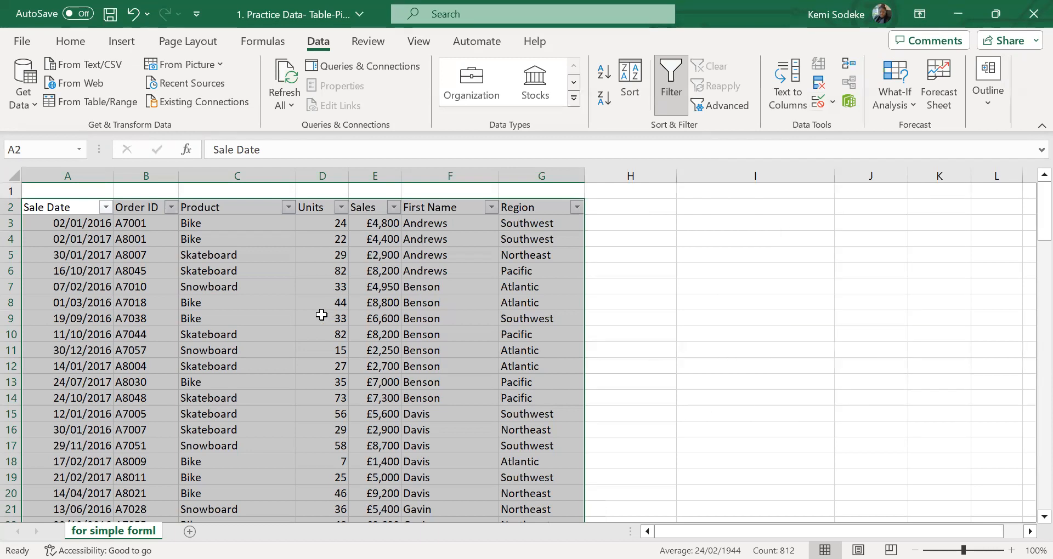
Sort the sales data by the Product column from A to Z
left_click(420, 252)
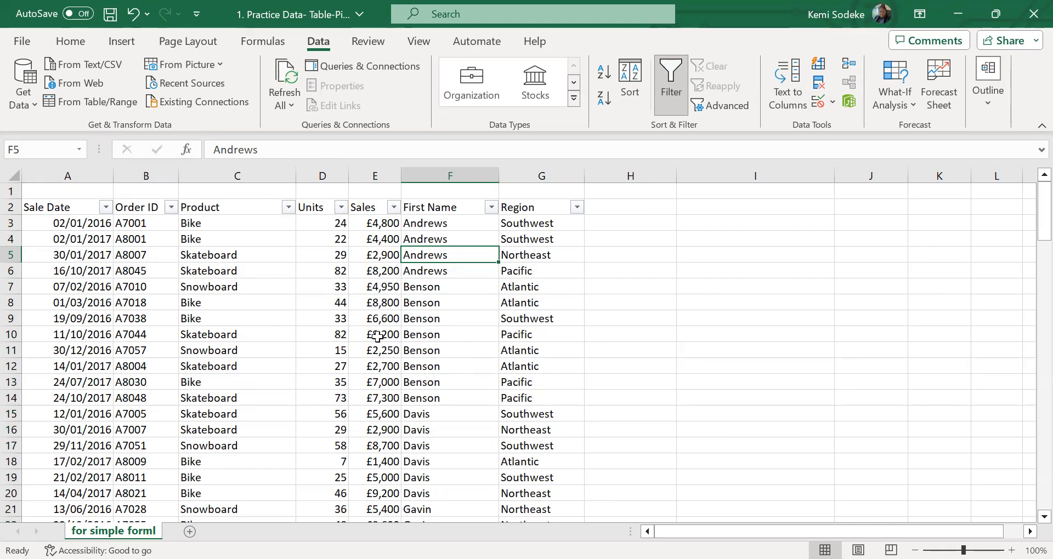
left_click(280, 419)
scroll(339, 422, "down", 9)
scroll(339, 422, "up", 9)
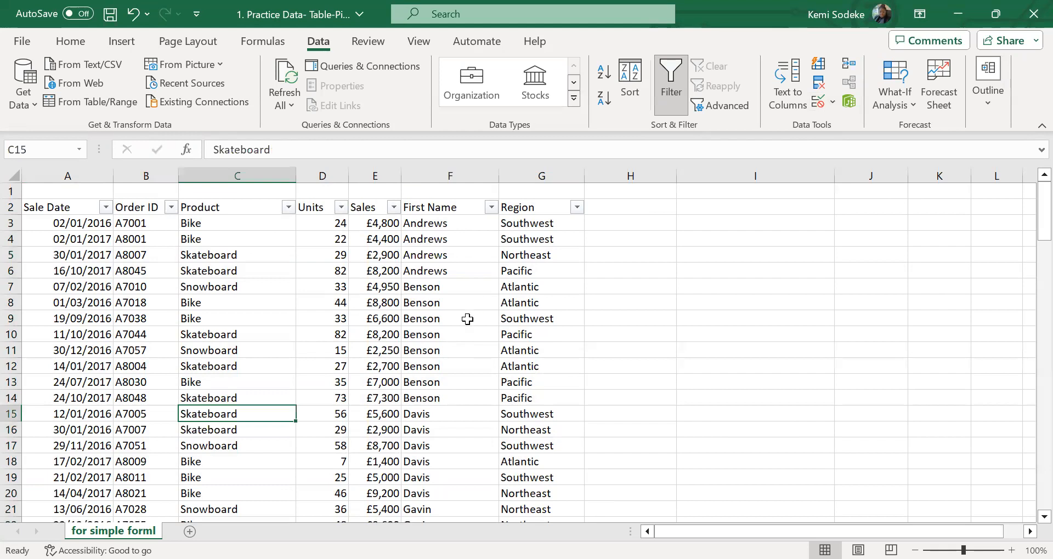
scroll(465, 399, "down", 14)
scroll(457, 410, "up", 14)
left_click(288, 207)
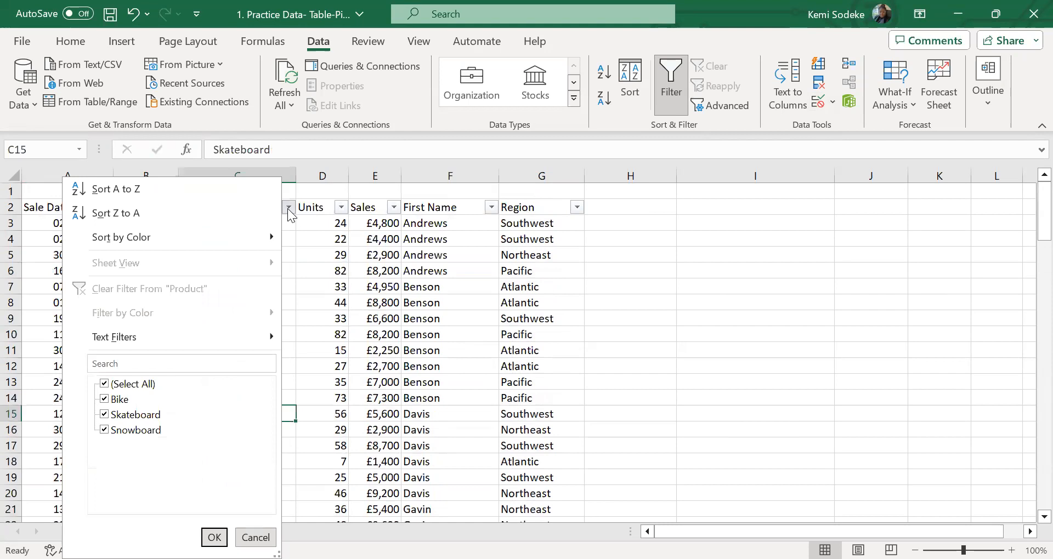
left_click(165, 189)
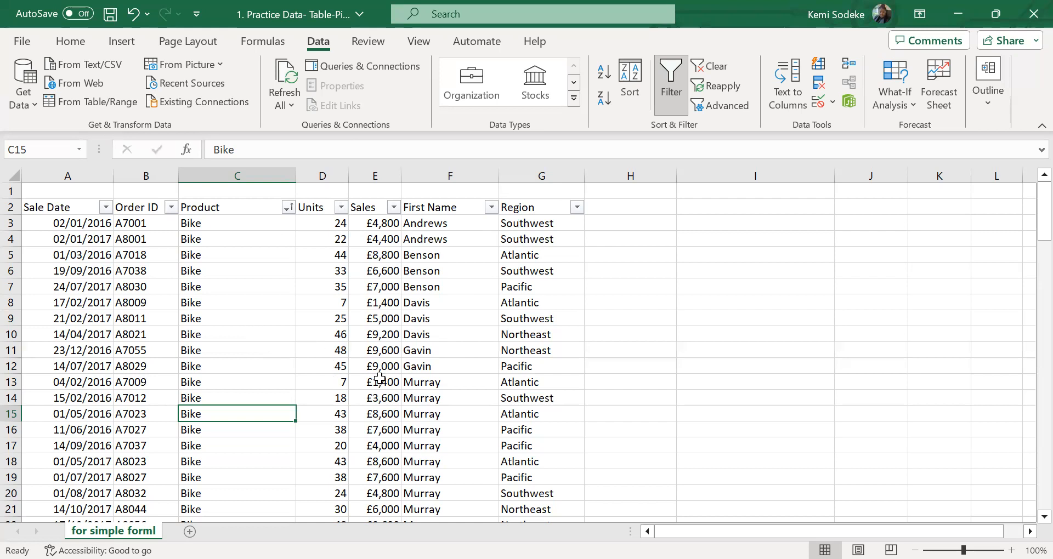
Open the Subtotal settings for the sorted sales data, starting from a cell in the Product column
left_click(211, 225)
scroll(377, 329, "down", 6)
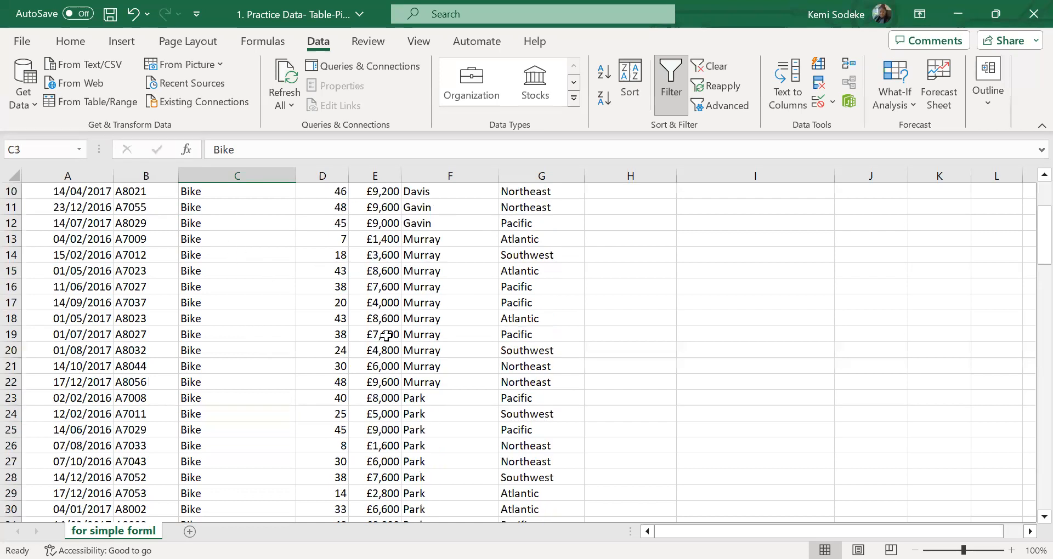
scroll(378, 327, "up", 6)
scroll(345, 307, "down", 4)
scroll(346, 318, "up", 4)
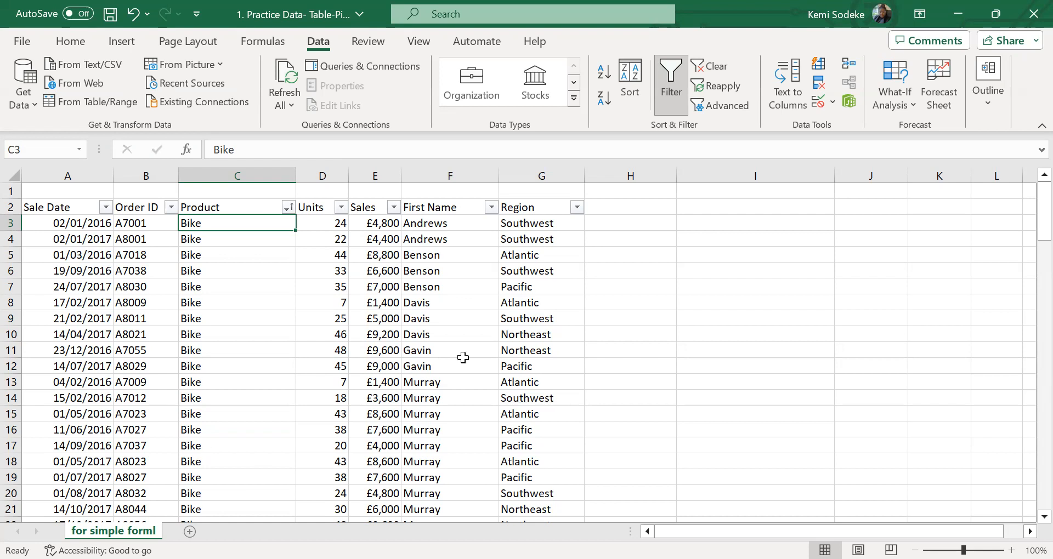
left_click(451, 15)
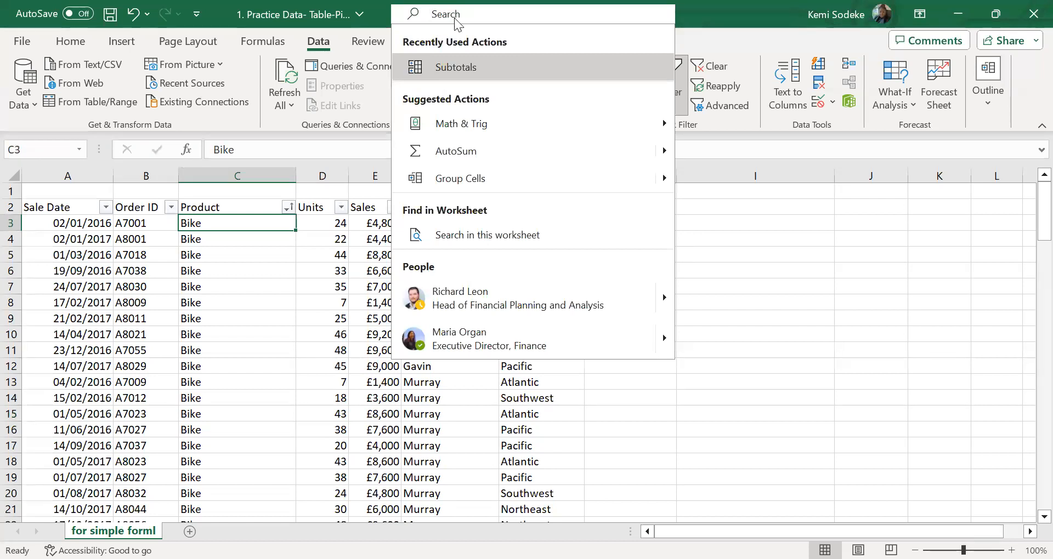
type("subto")
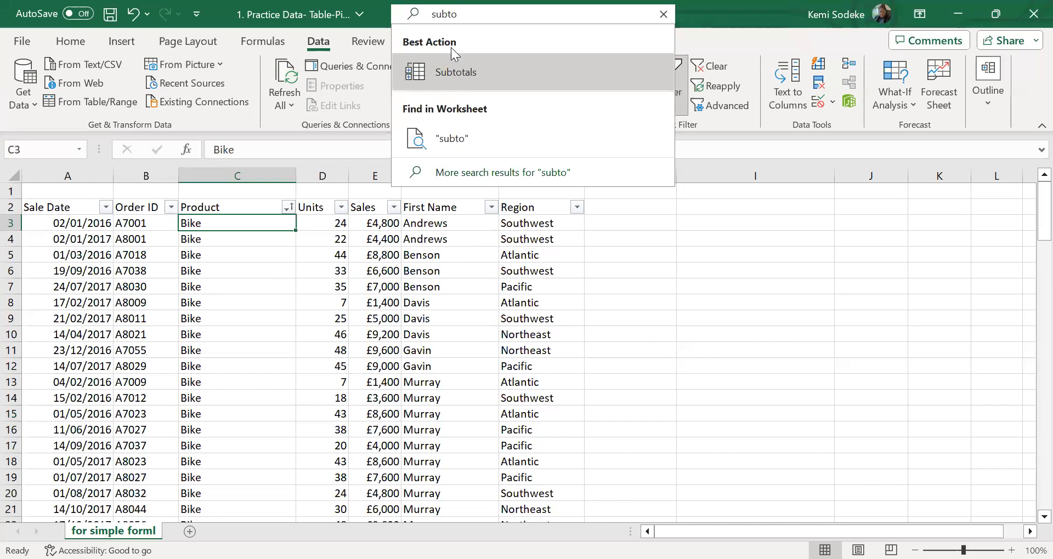
type("tal")
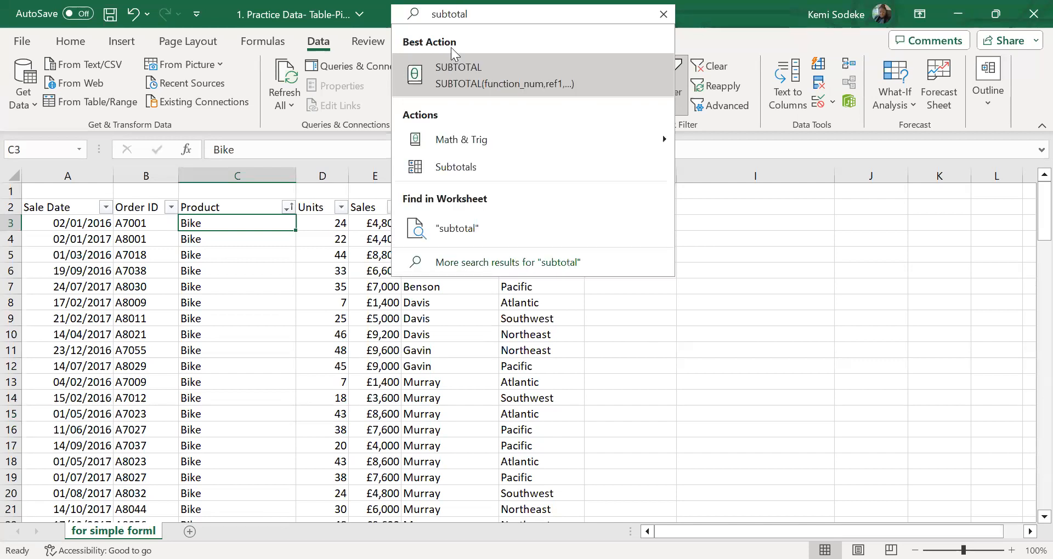
left_click(462, 138)
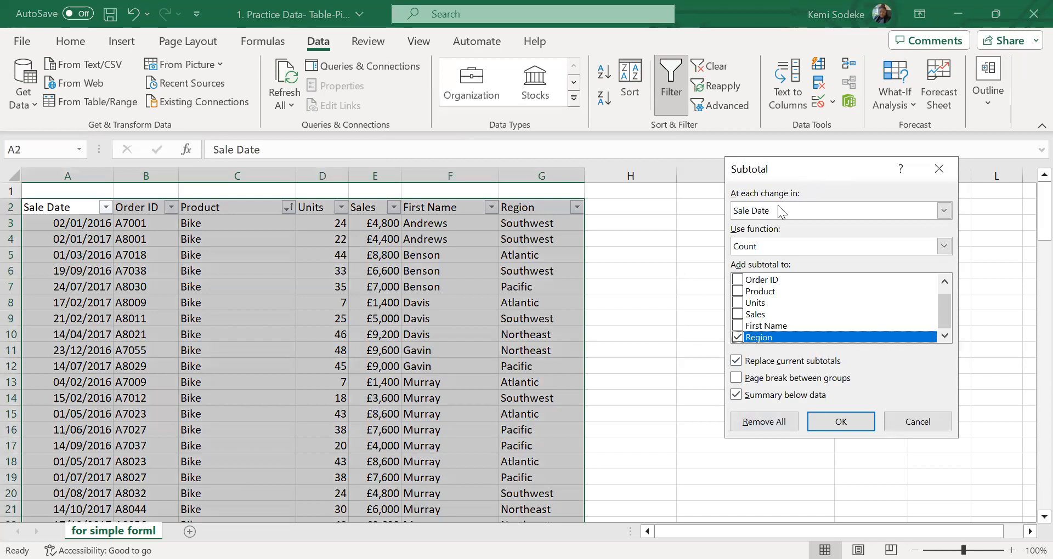
left_click_drag(822, 160, 778, 205)
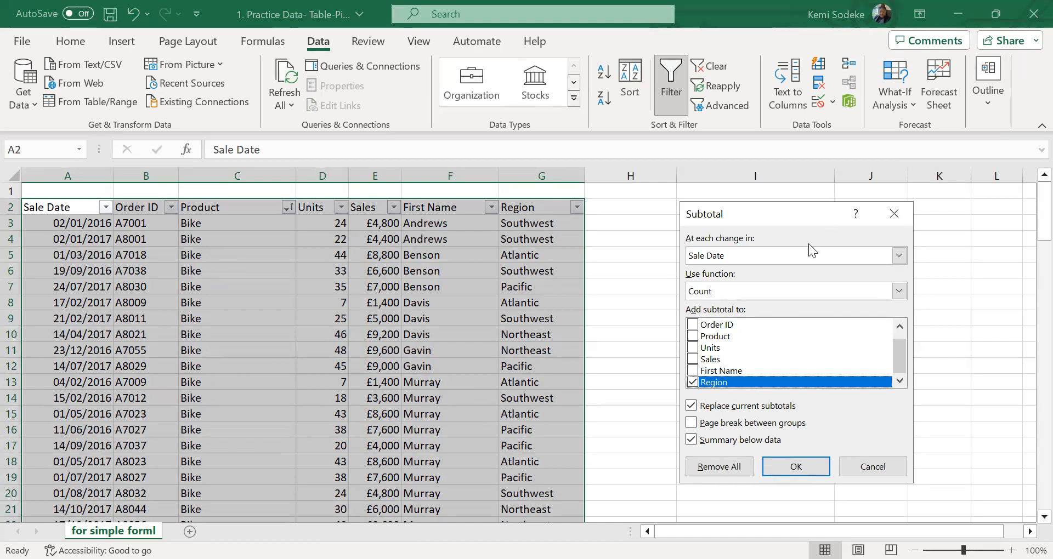
Add subtotals at each change in Product, using Sum on the Sales column only and leaving Region out
left_click(899, 258)
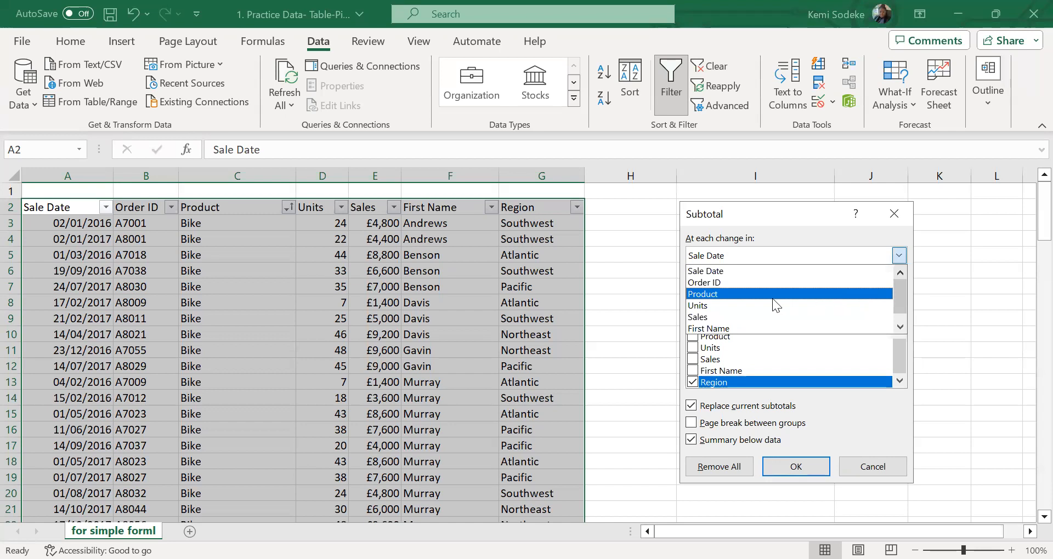
left_click(734, 294)
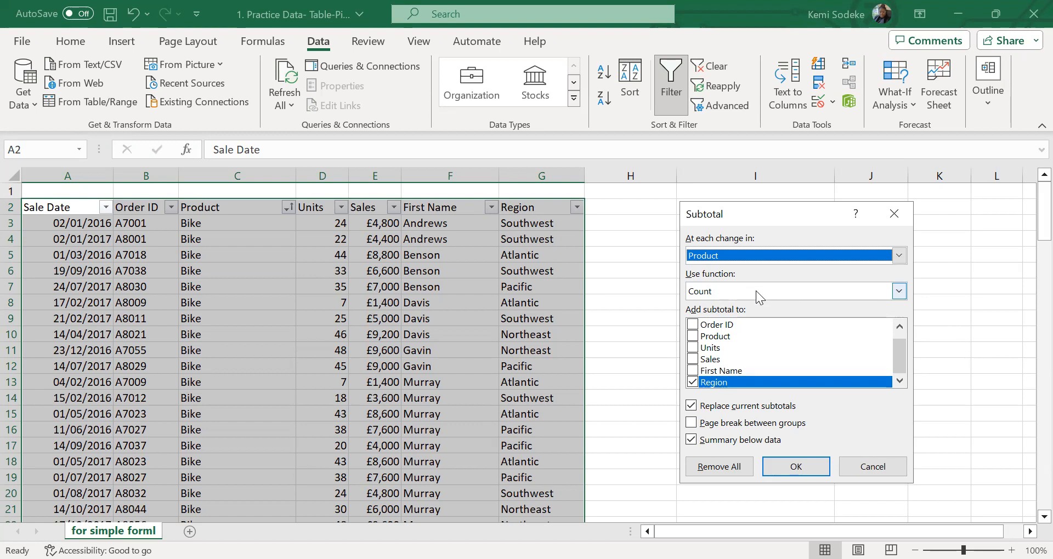
left_click(896, 295)
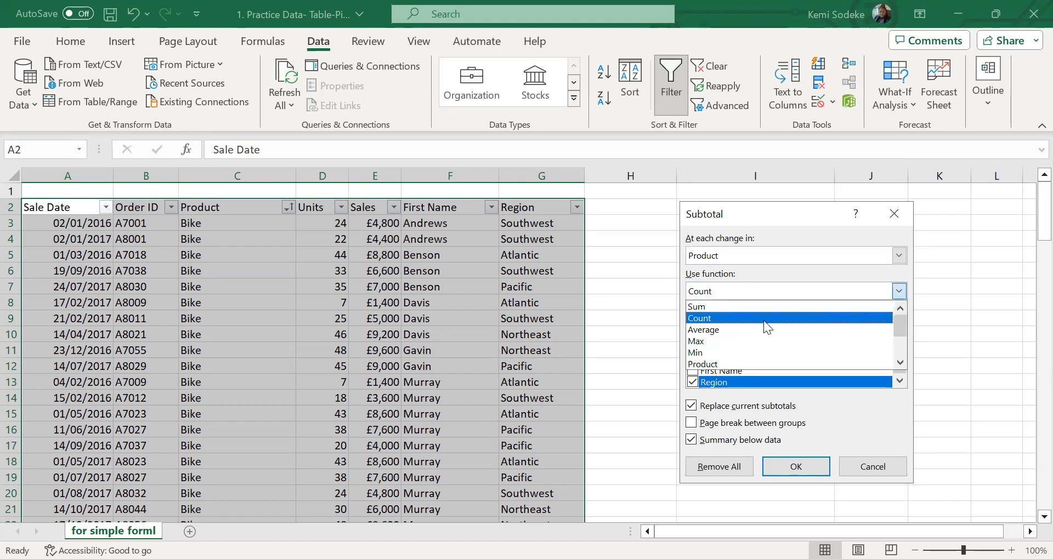
left_click(722, 306)
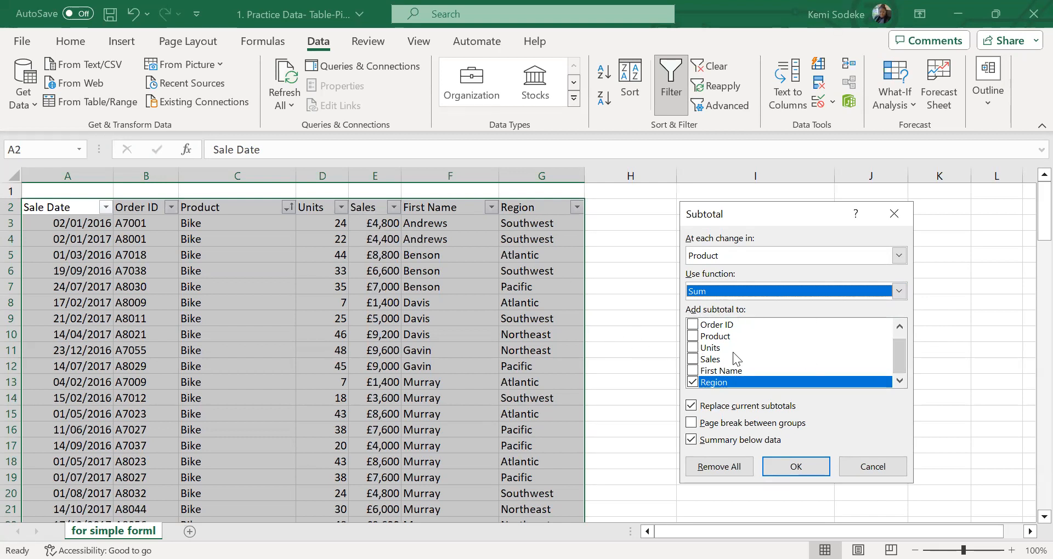
left_click(692, 359)
left_click(839, 382)
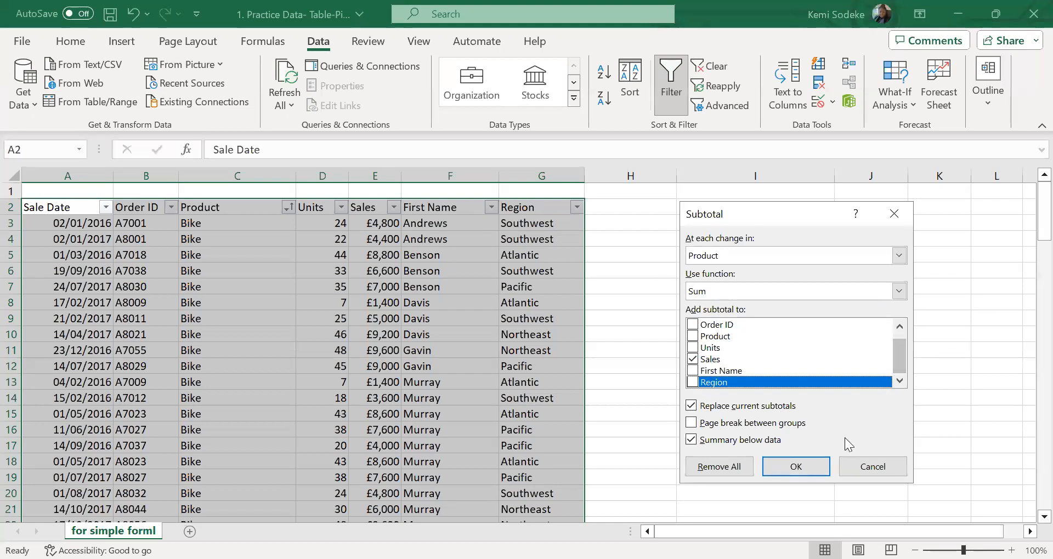
left_click(797, 466)
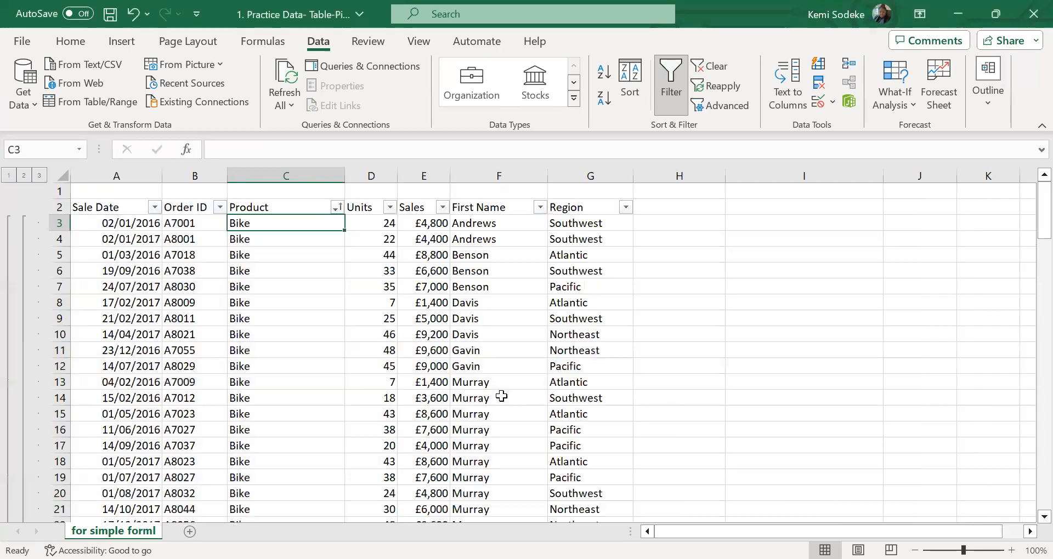
Review the Sales subtotal formulas in the Bike, Skateboard and Snowboard total rows
scroll(409, 357, "down", 6)
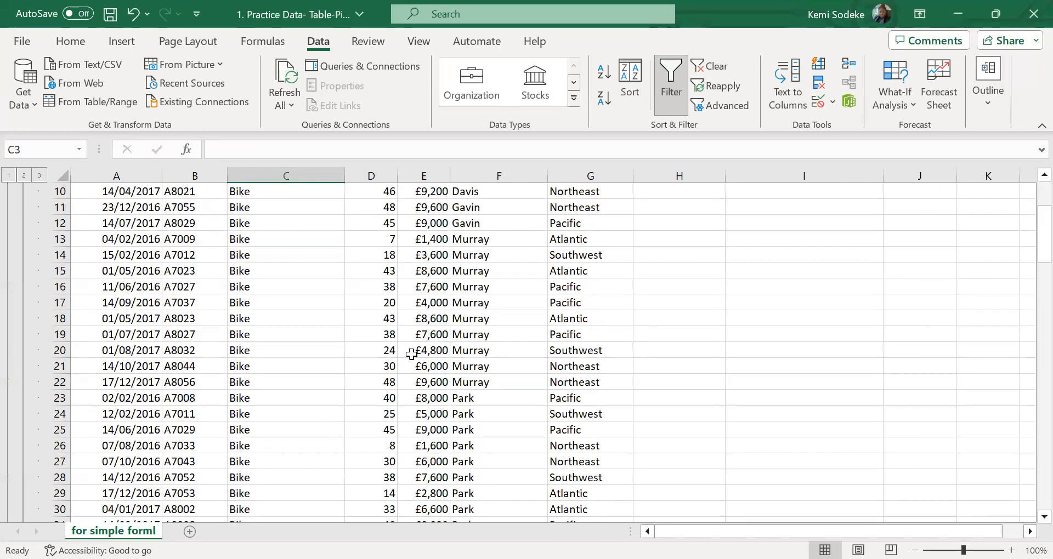
scroll(411, 355, "down", 8)
scroll(411, 357, "up", 5)
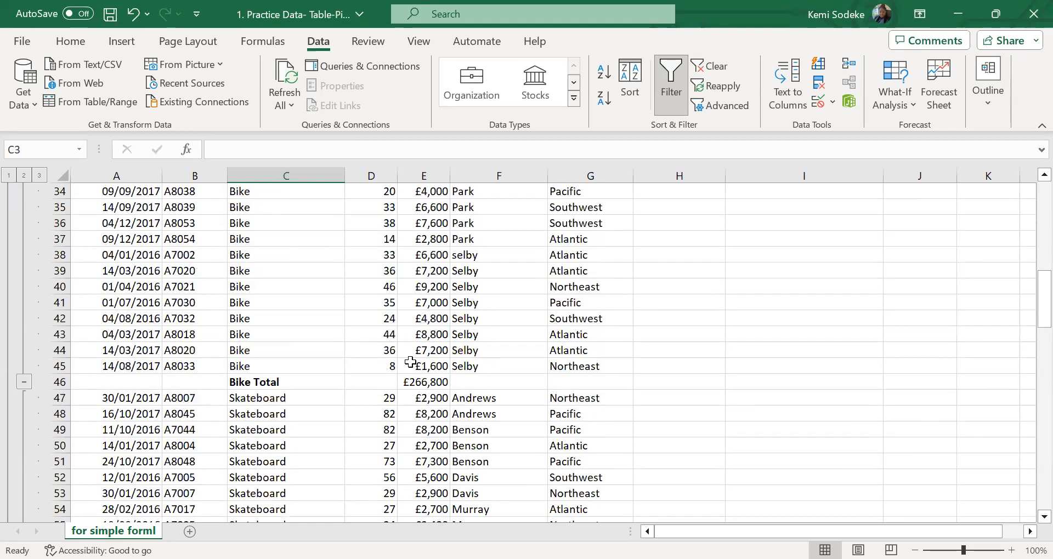
scroll(384, 405, "up", 1)
scroll(352, 411, "down", 2)
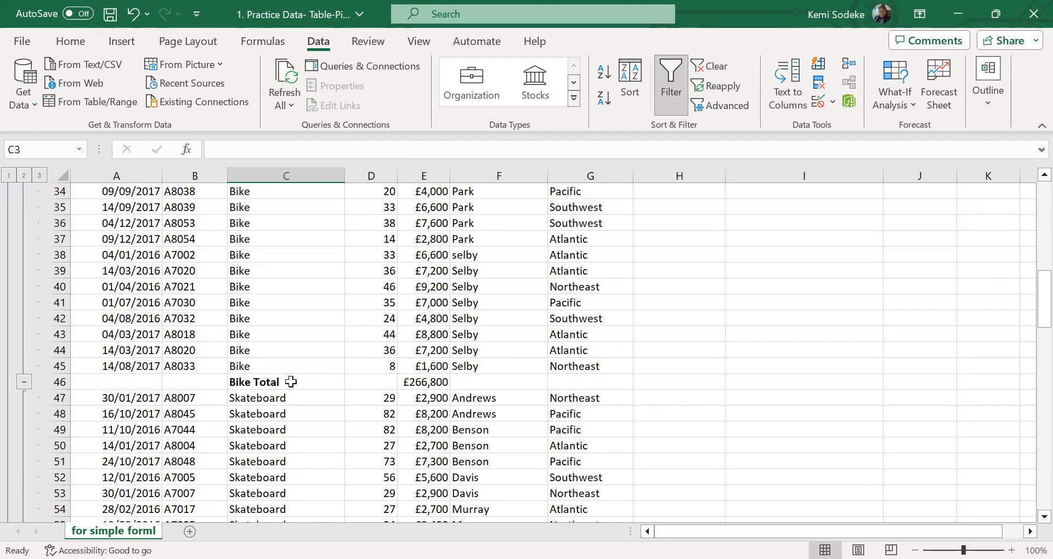
left_click(418, 382)
scroll(543, 425, "up", 11)
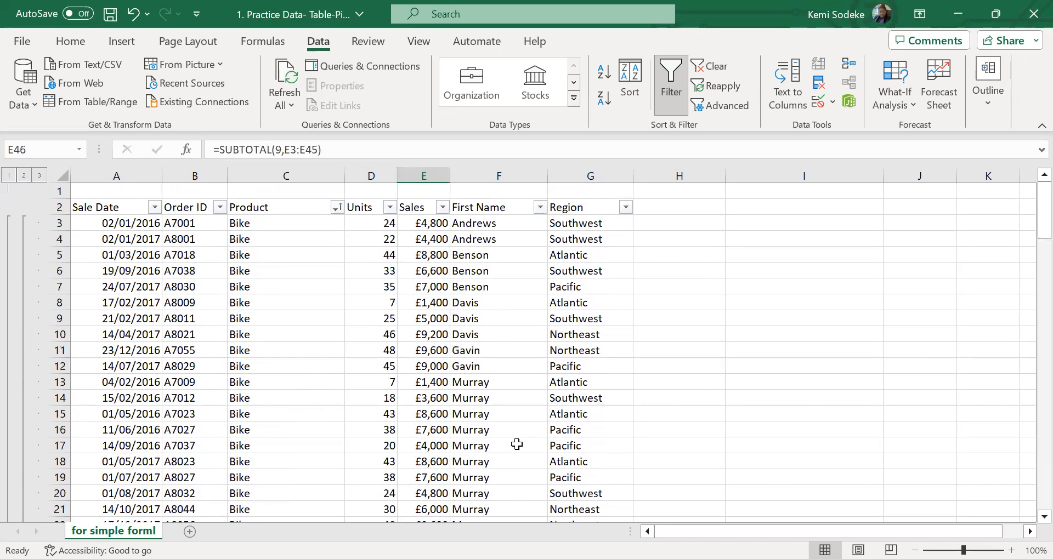
scroll(357, 286, "down", 15)
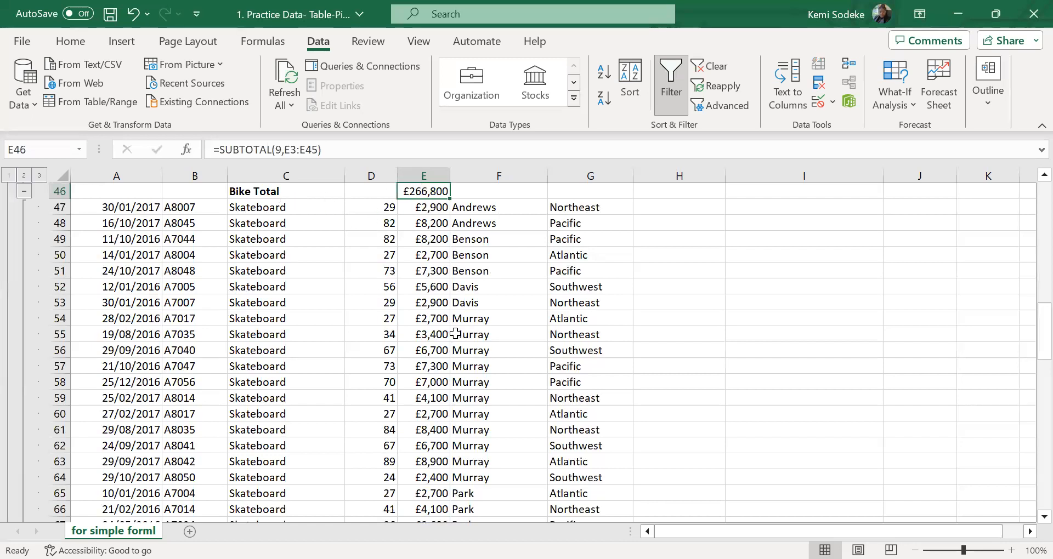
scroll(373, 246, "down", 11)
left_click(430, 222)
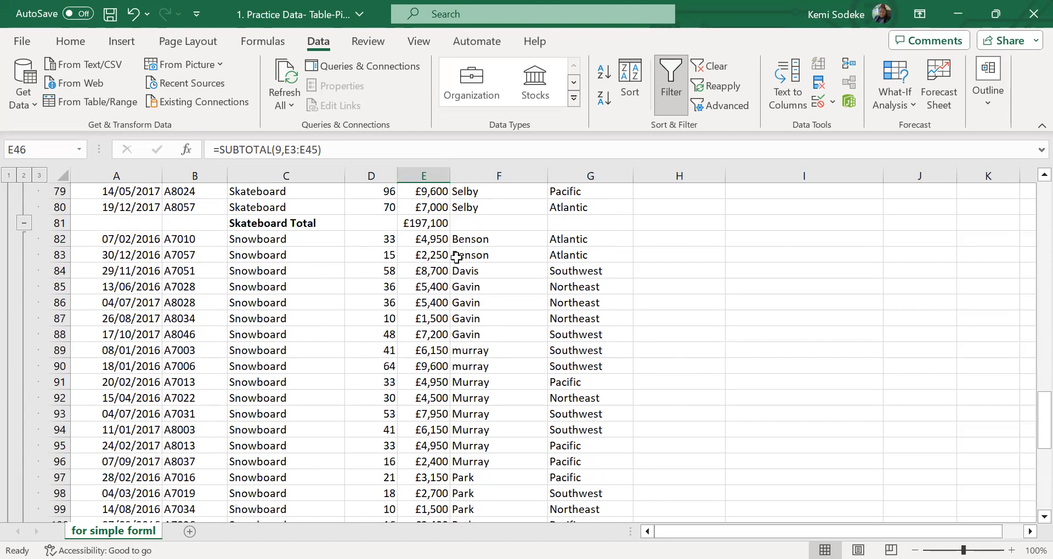
scroll(460, 353, "down", 4)
scroll(459, 353, "down", 7)
left_click(430, 320)
scroll(426, 409, "up", 20)
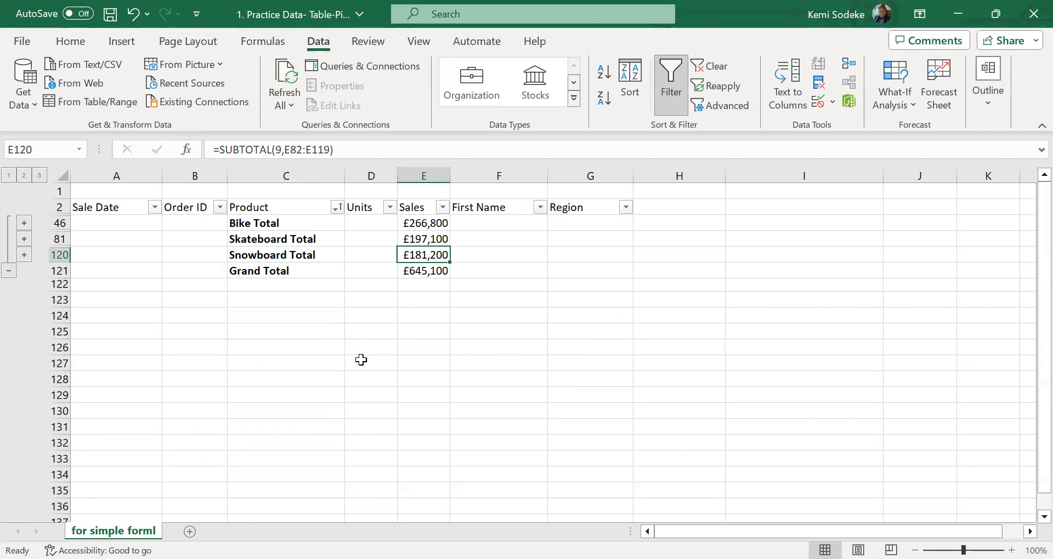
Collapse the outline to the grand total only, and expand it through the product totals back to full detail
left_click(9, 175)
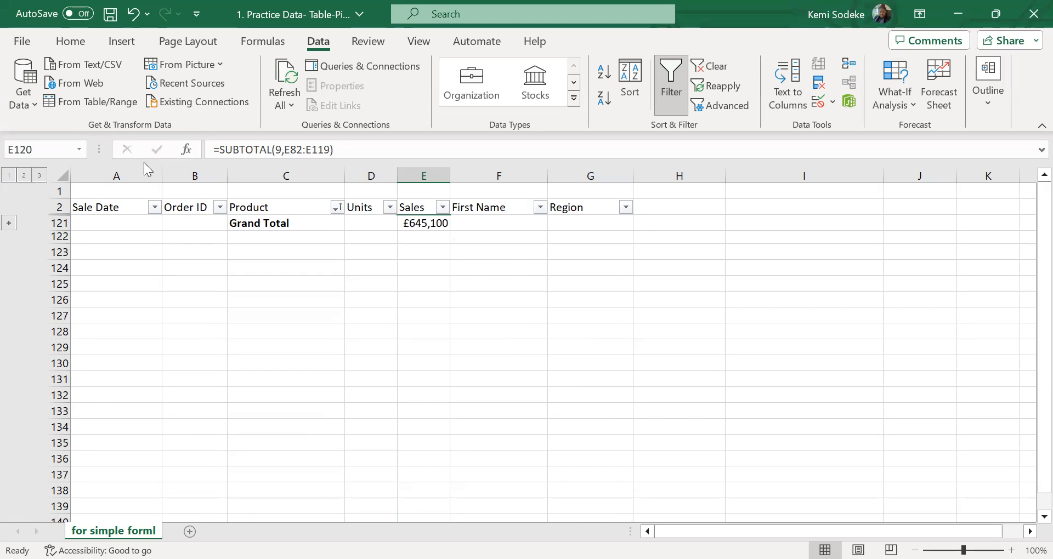
left_click(24, 176)
left_click(40, 176)
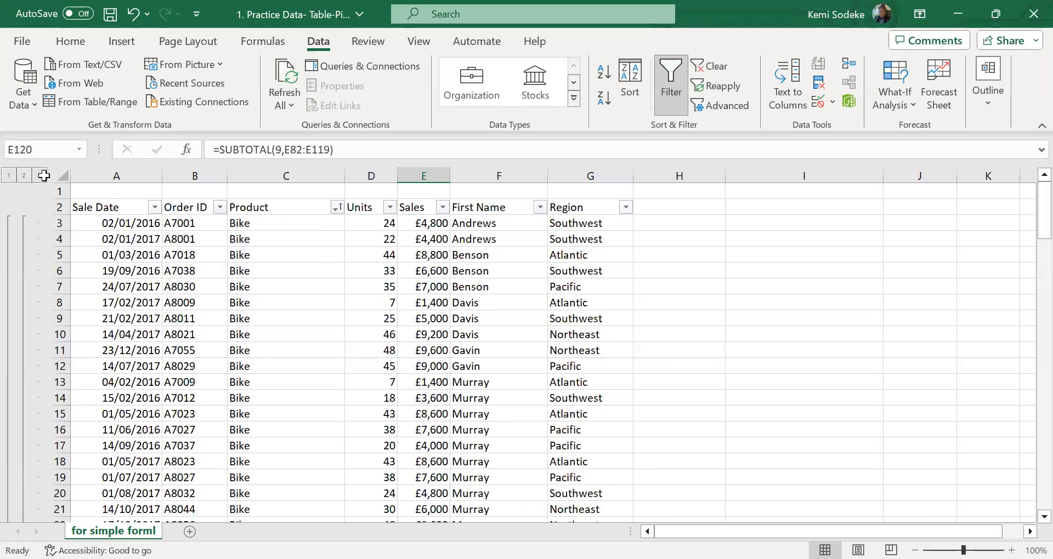
scroll(546, 347, "down", 3)
scroll(546, 347, "up", 3)
left_click(425, 191)
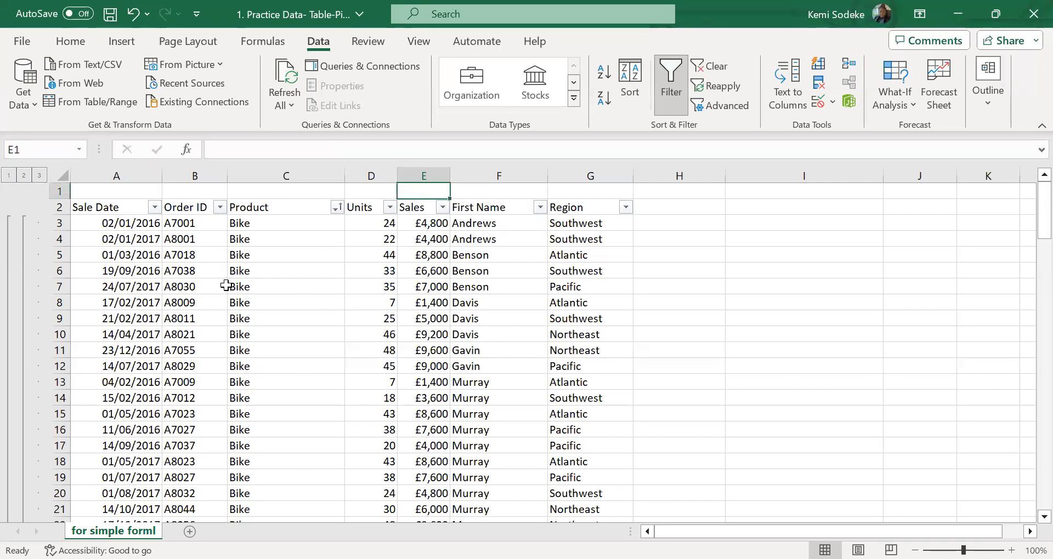
Undo the outline level changes together with the subtotals, back to the plain data sorted by Product
scroll(422, 333, "down", 4)
scroll(419, 335, "up", 4)
left_click(147, 16)
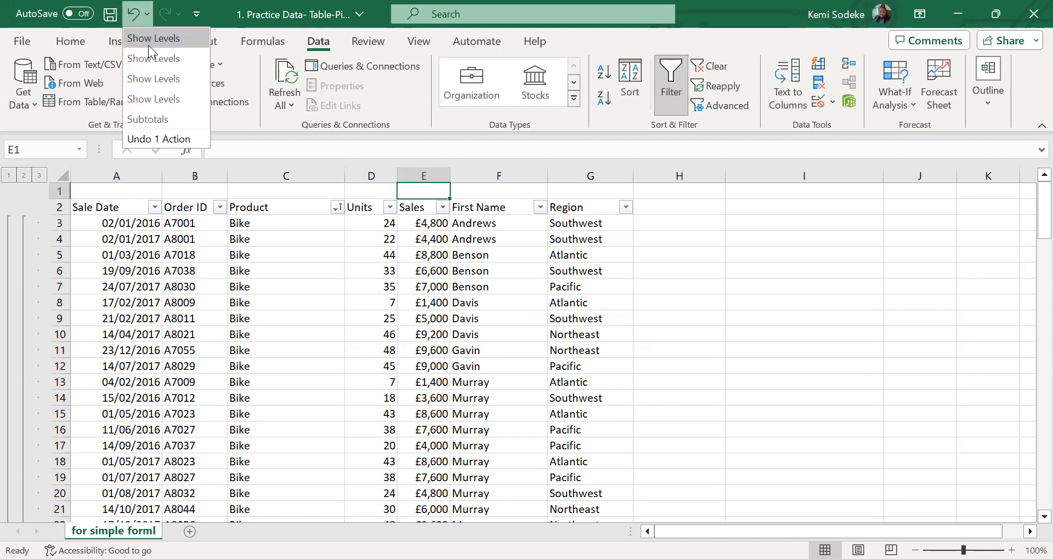
left_click(166, 125)
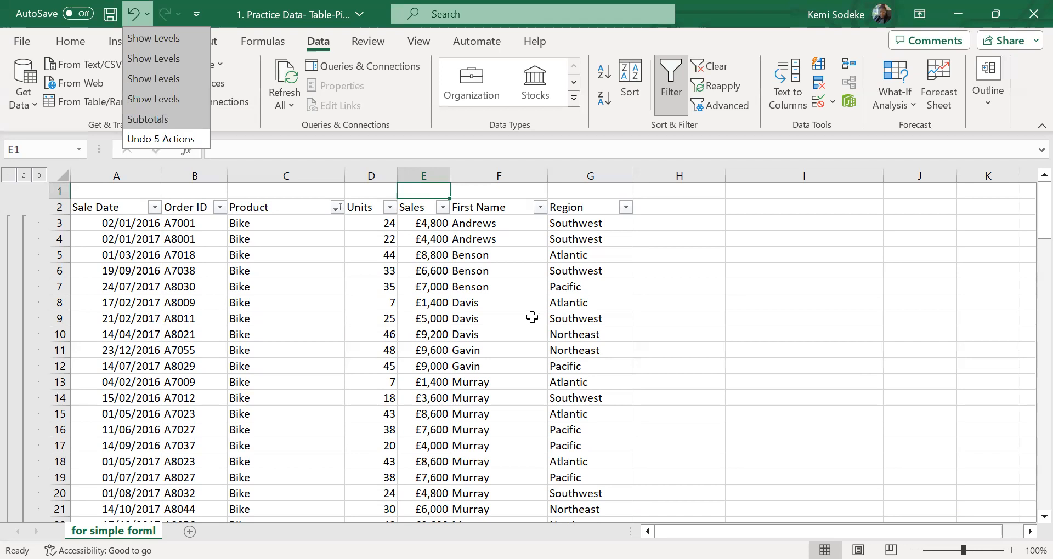
left_click(631, 318)
scroll(382, 296, "up", 1)
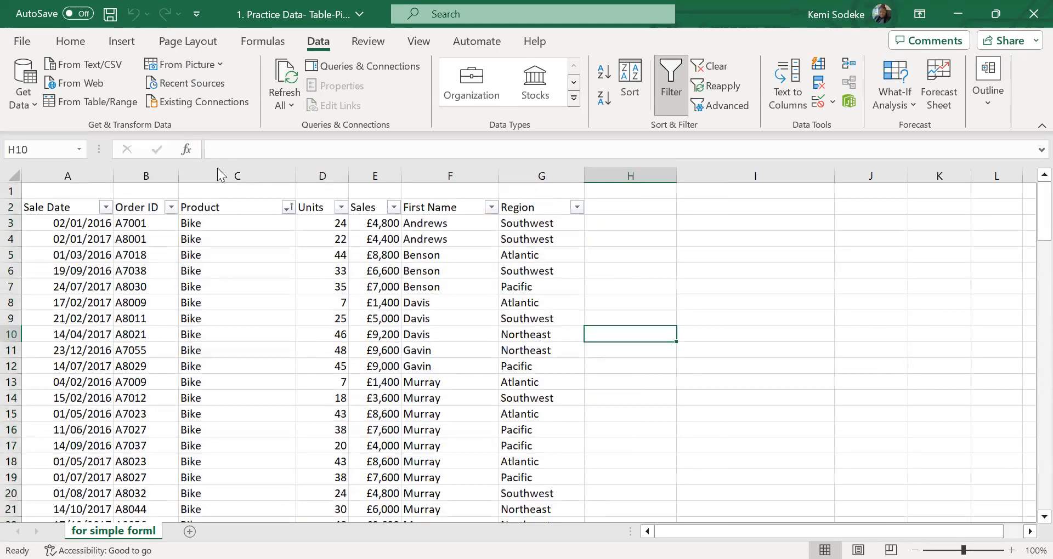
left_click(252, 300)
scroll(321, 359, "down", 4)
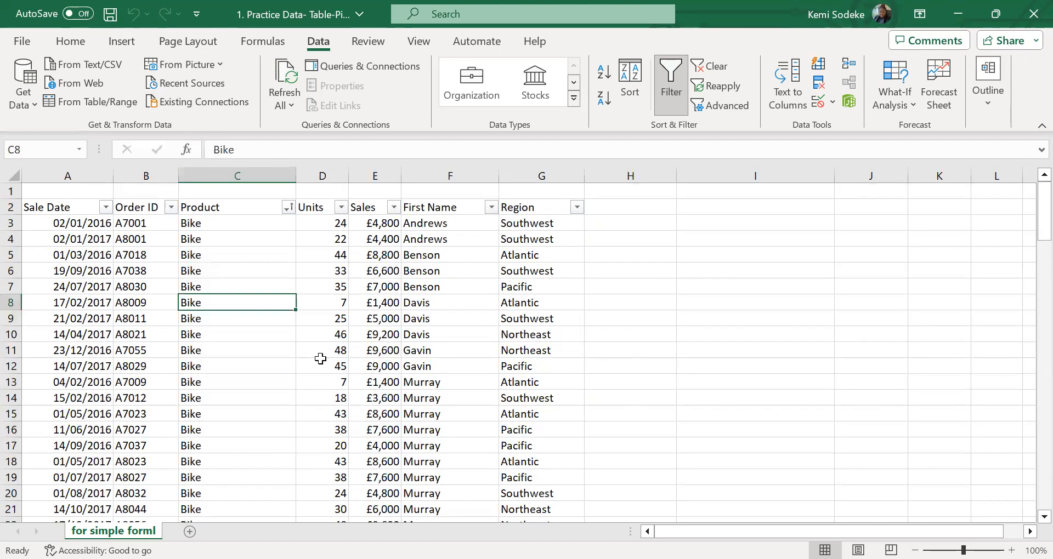
left_click(287, 207)
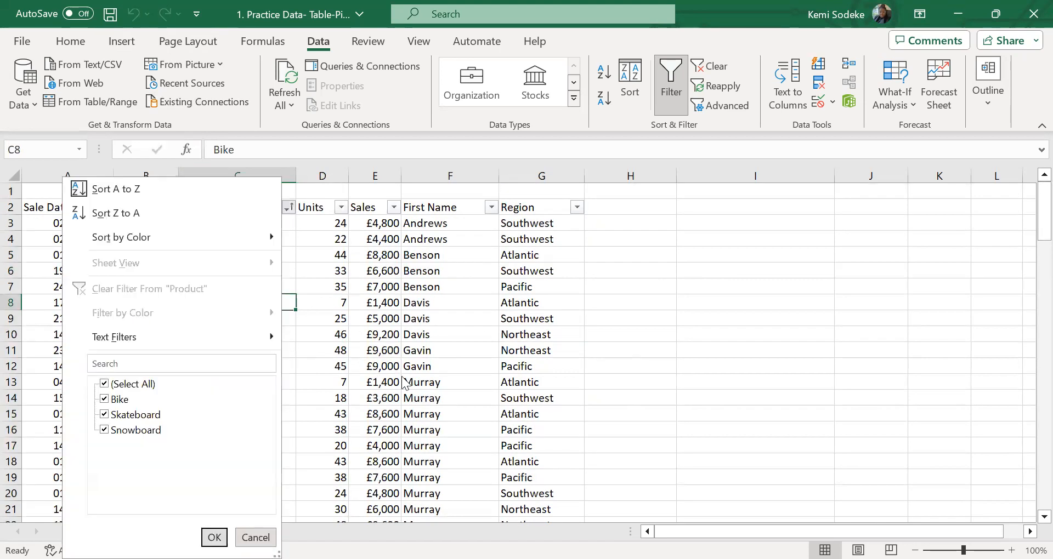
key("Escape")
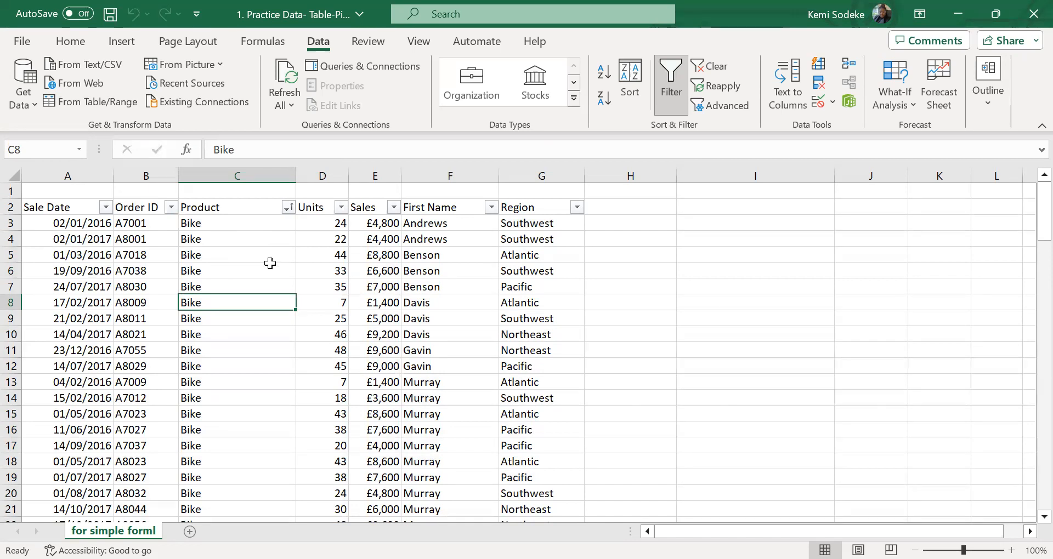
left_click(242, 206)
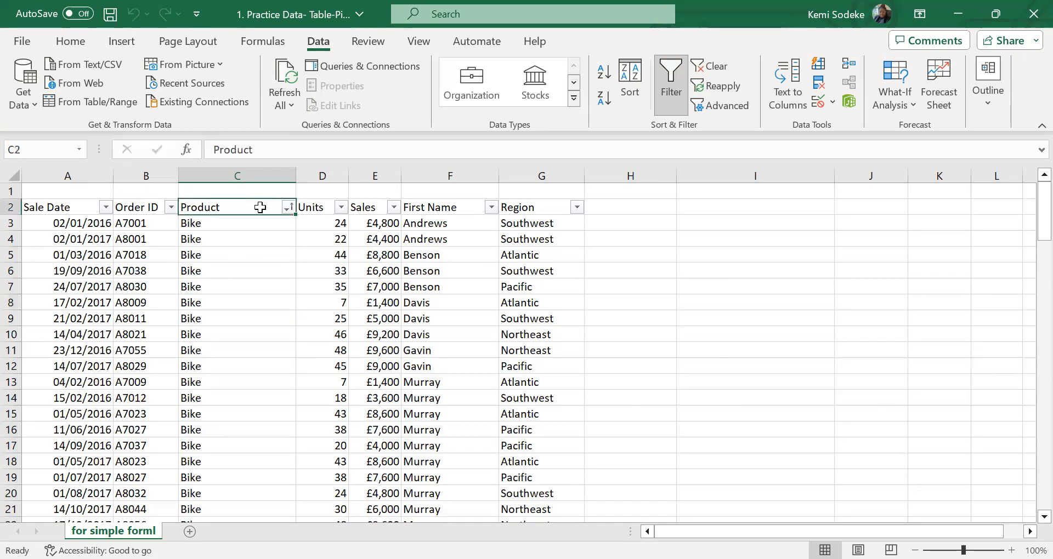
left_click(315, 208)
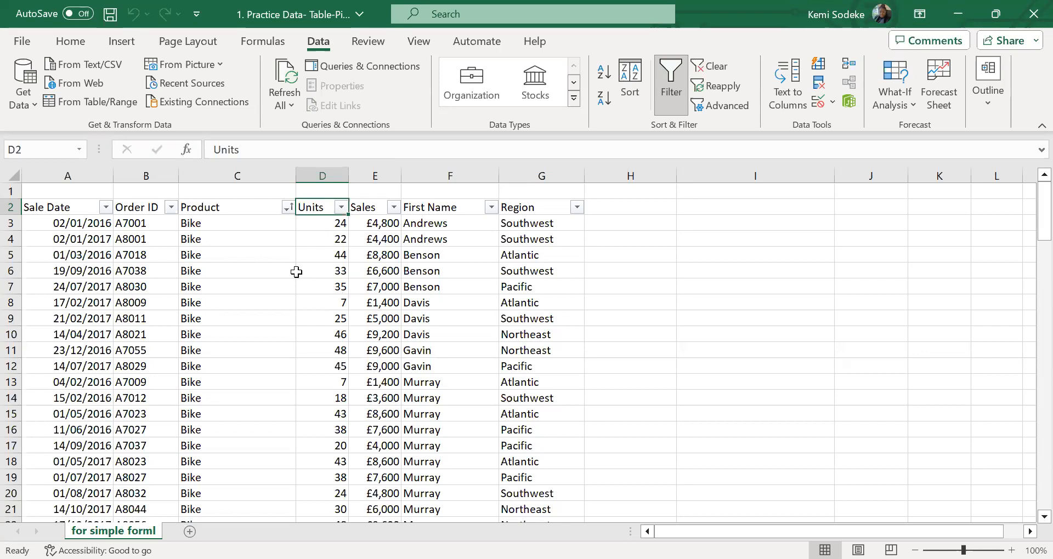
Select the whole sales data range A2:G117, from the header row down to the last record
left_click_drag(41, 208, 518, 383)
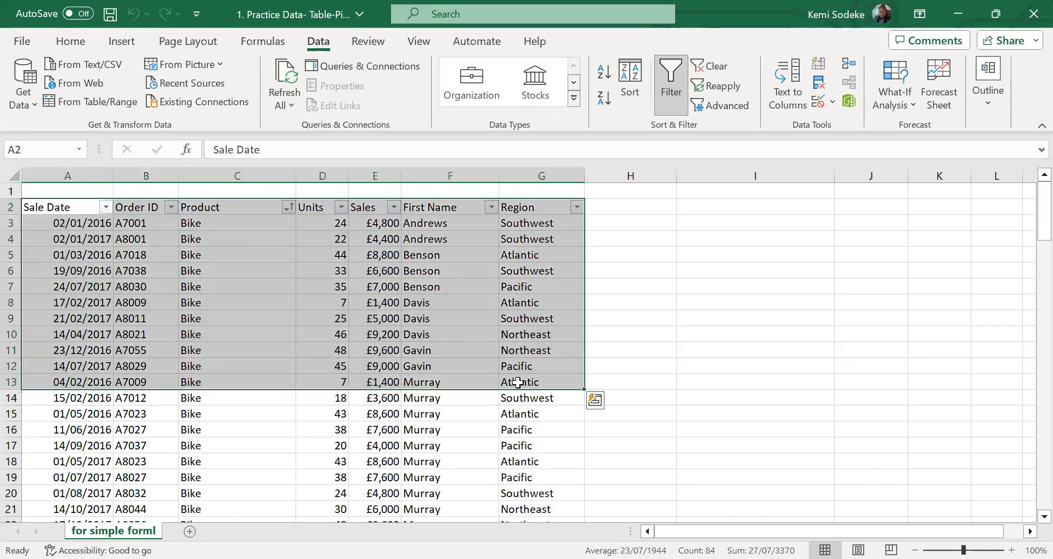
key("ctrl+shift+Down")
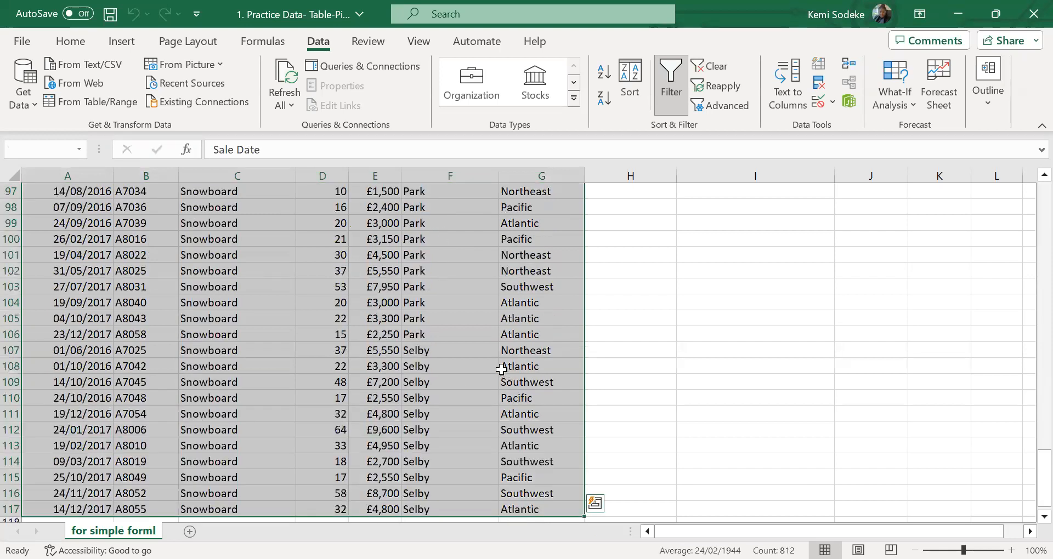
scroll(491, 356, "down", 3)
left_click_drag(1044, 480, 971, 223)
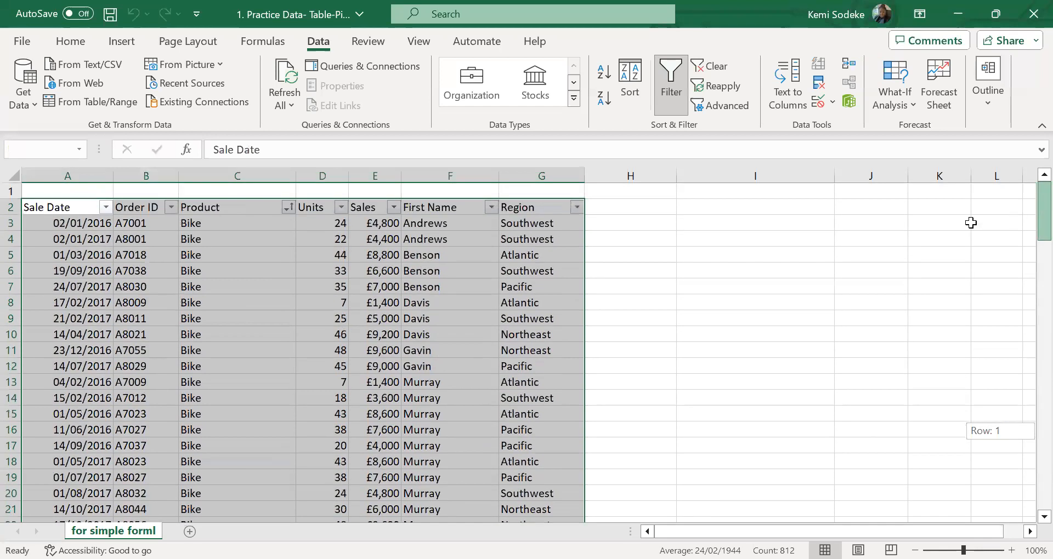
left_click_drag(52, 207, 554, 209)
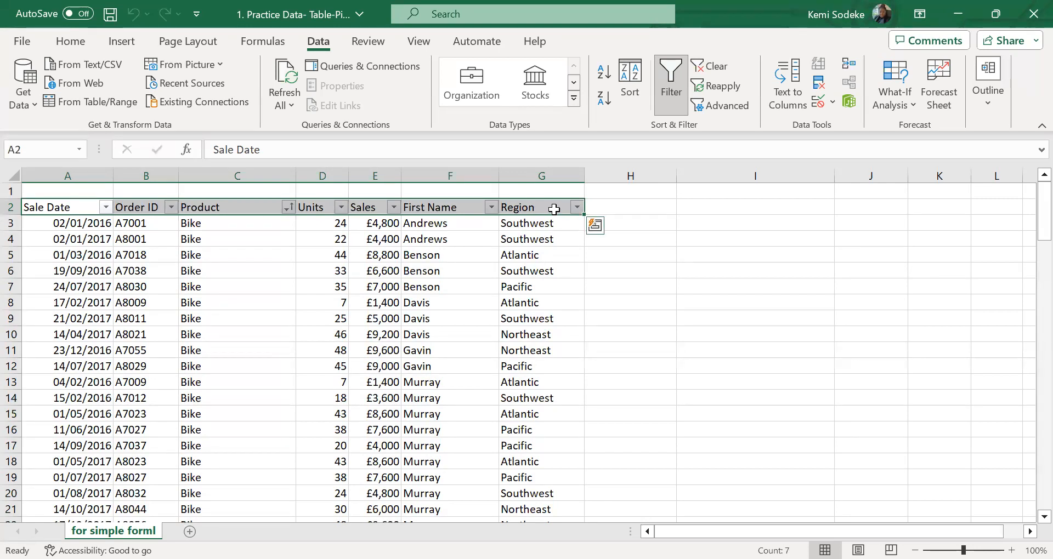
key("ctrl+shift+Down")
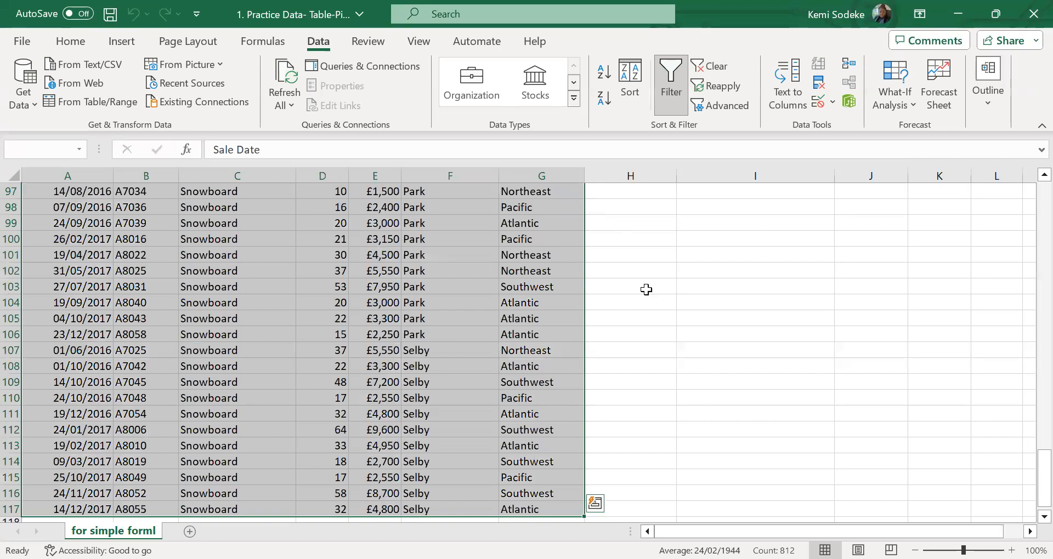
scroll(620, 320, "up", 19)
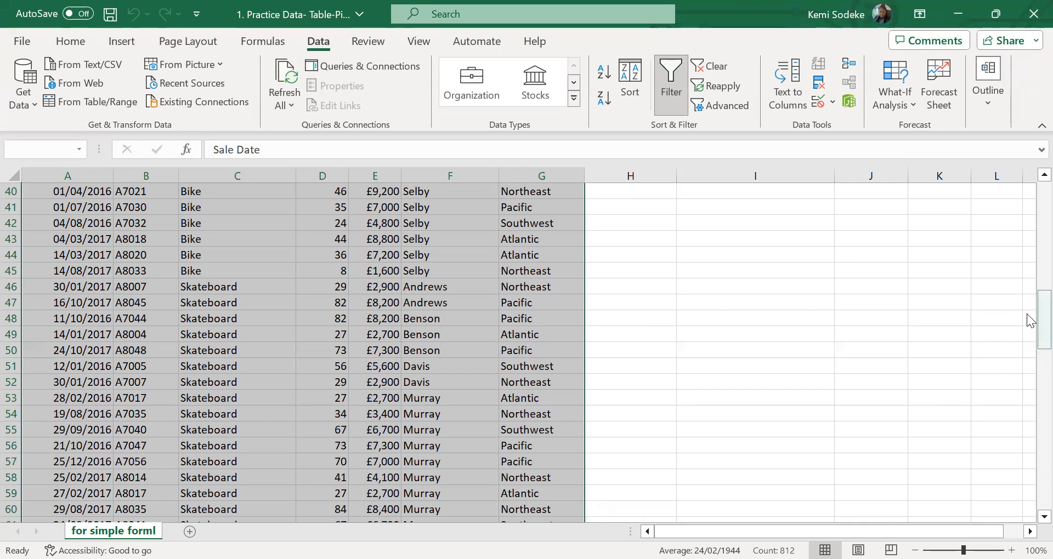
left_click_drag(1029, 321, 1034, 199)
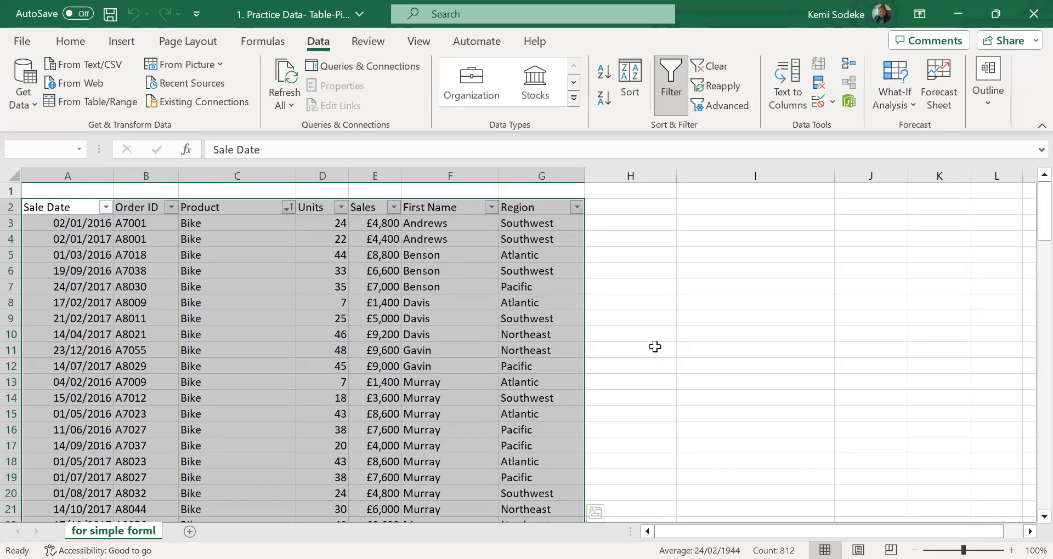
Insert a PivotTable from the selected range A2:G117, placed in the existing worksheet at I3:J6
left_click(133, 40)
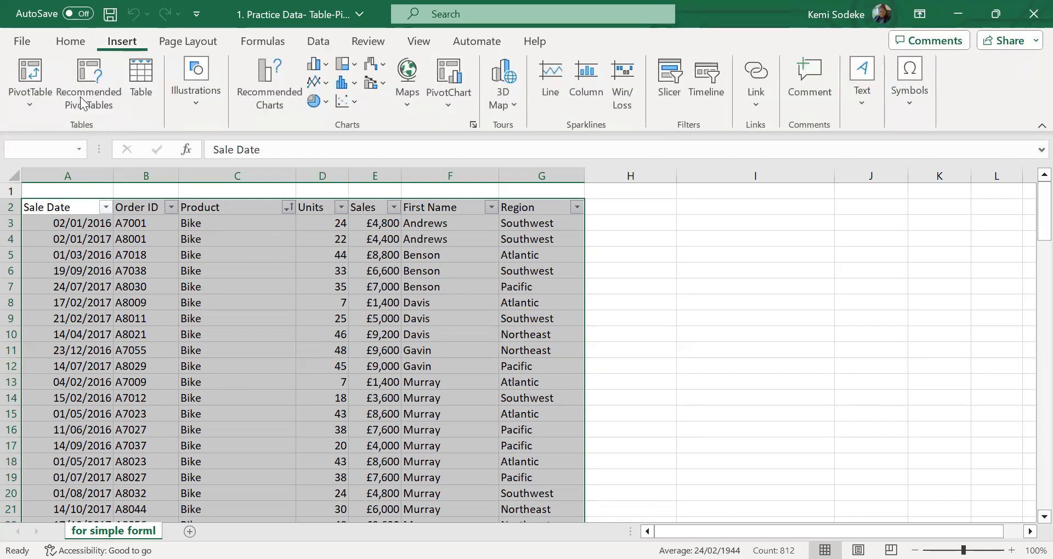
left_click(34, 73)
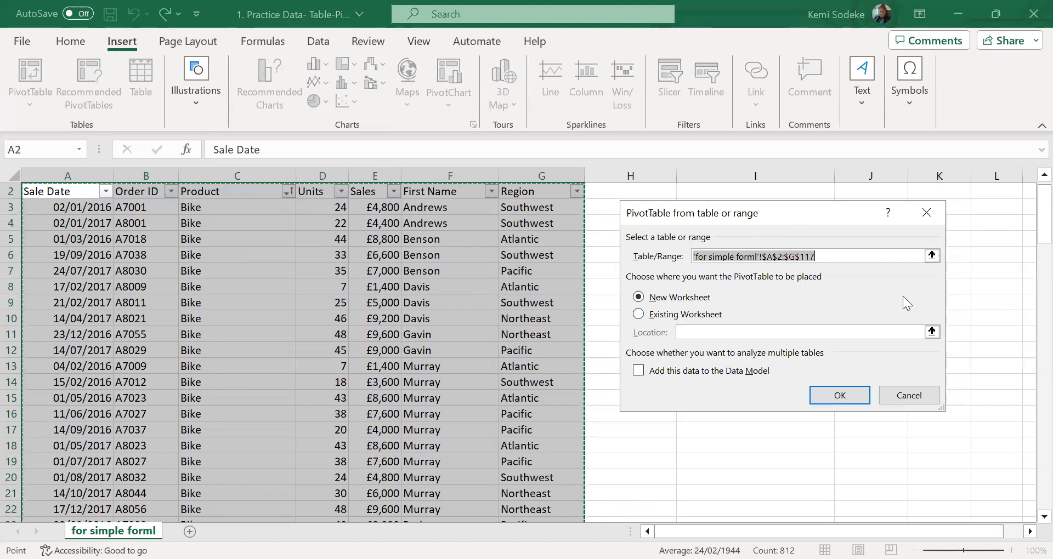
left_click_drag(785, 210, 904, 315)
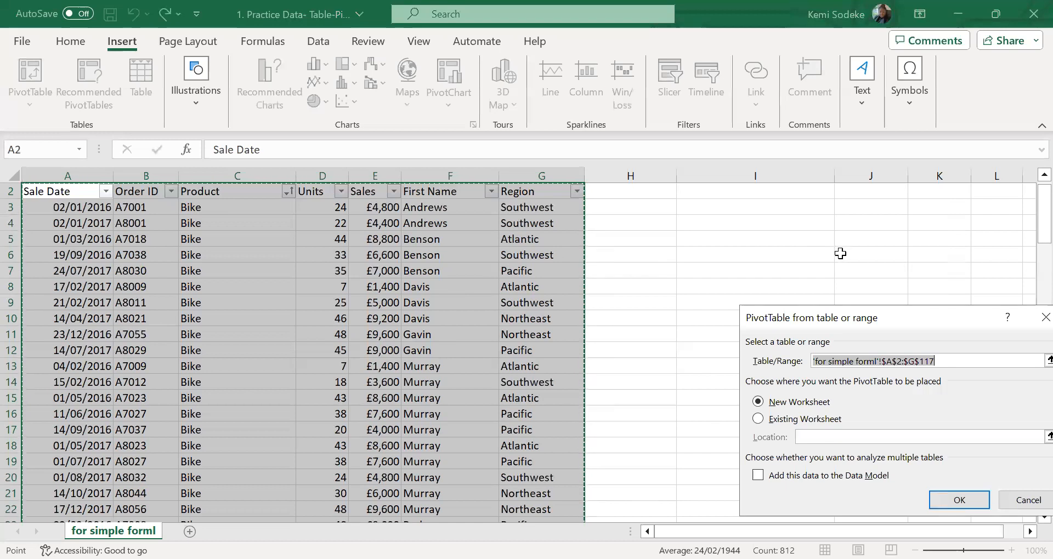
left_click(759, 421)
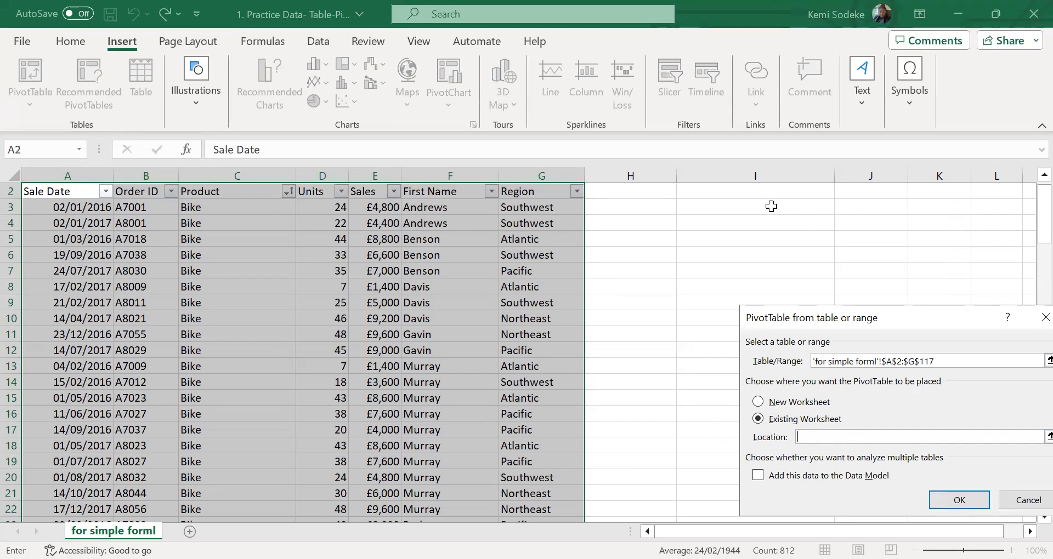
left_click_drag(780, 206, 878, 255)
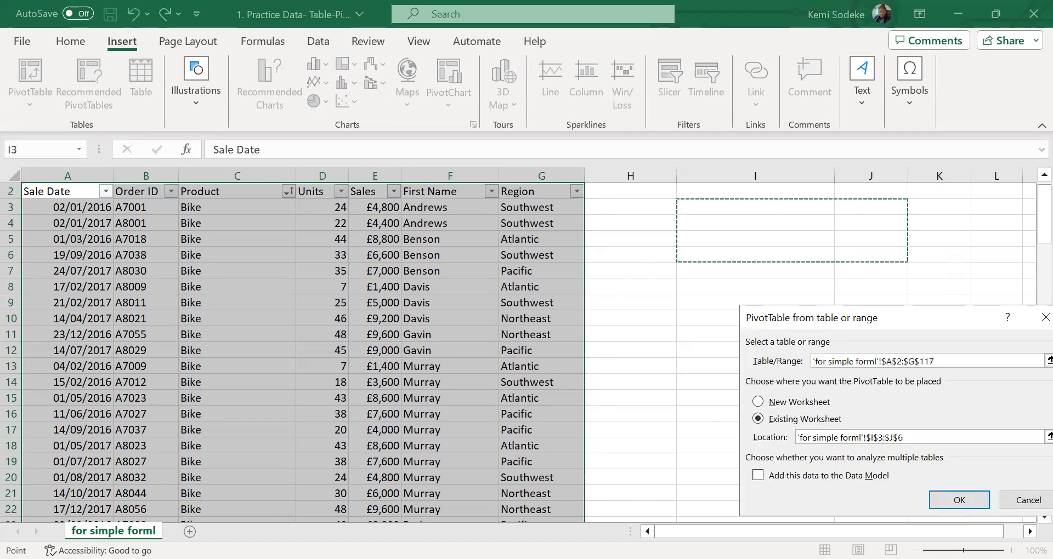
left_click(968, 500)
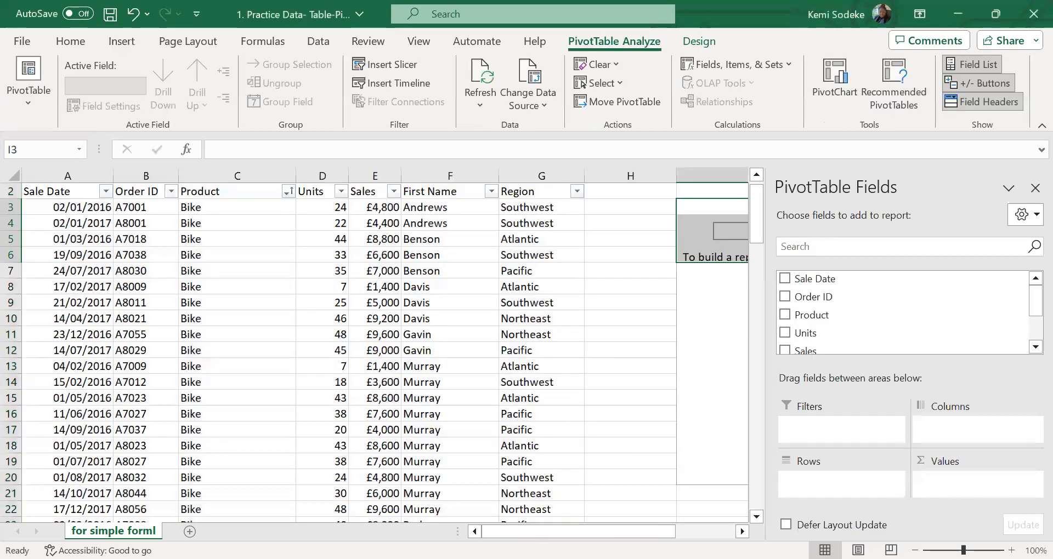
Examine how the field list responds to deselecting and reselecting the empty PivotTable area
left_click(742, 532)
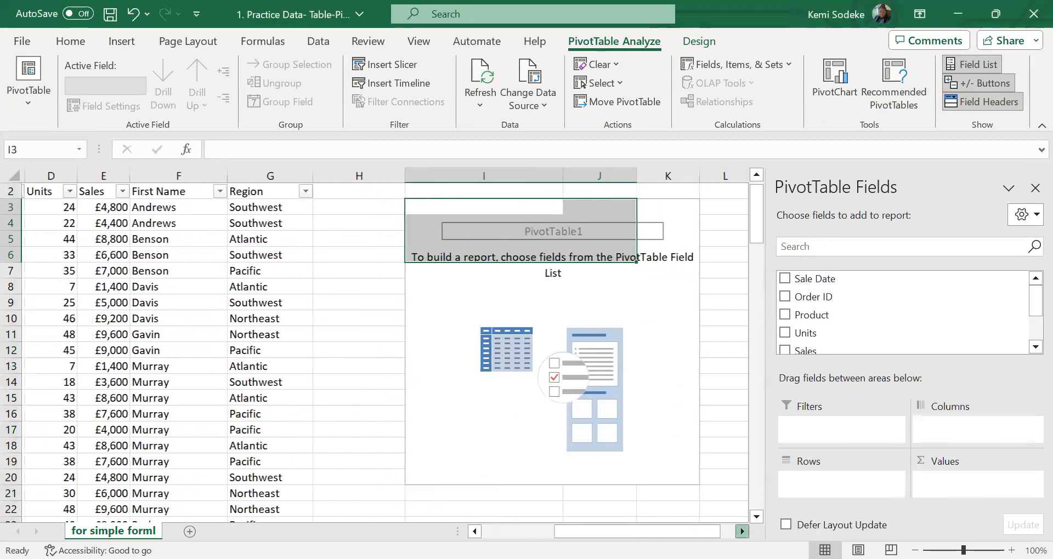
left_click(742, 531)
mouse_move(643, 532)
left_mouse_down()
mouse_move(560, 532)
mouse_move(643, 532)
left_mouse_up()
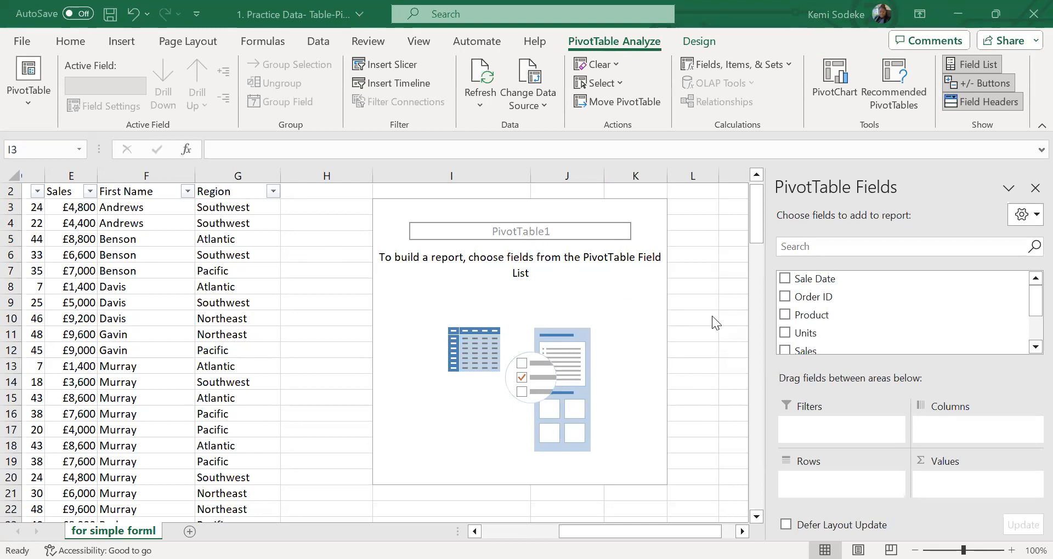
left_click(686, 443)
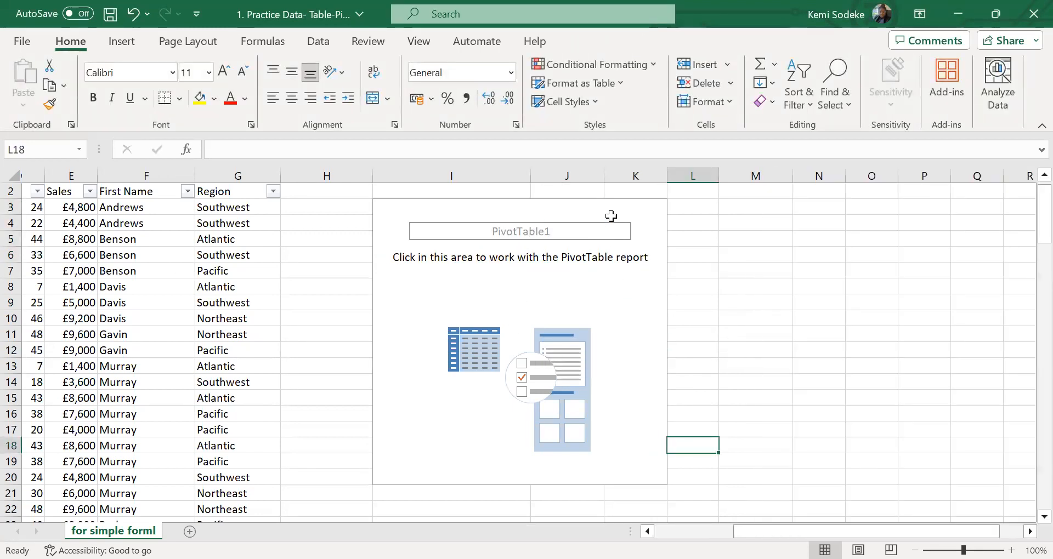
left_click(634, 207)
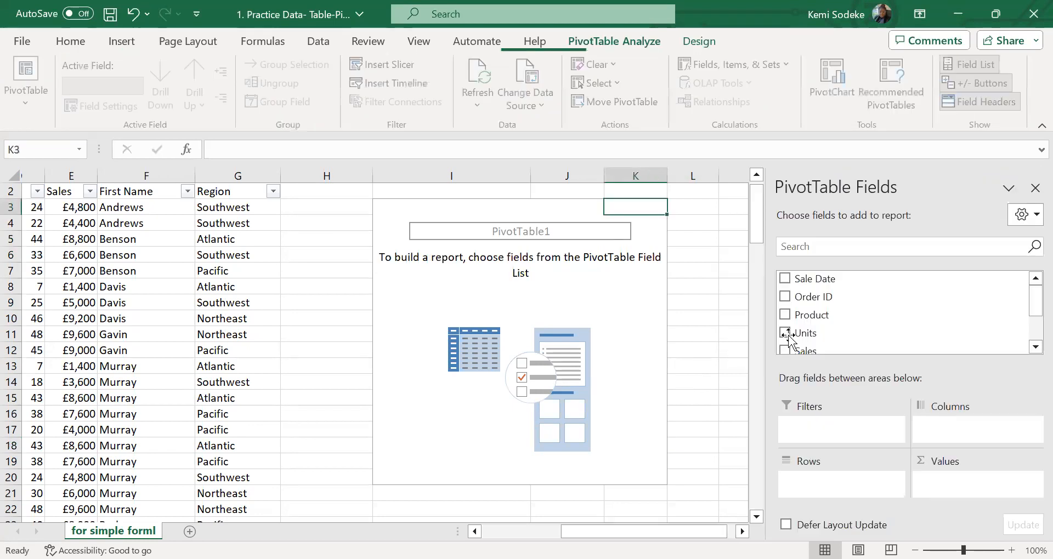
left_click(710, 400)
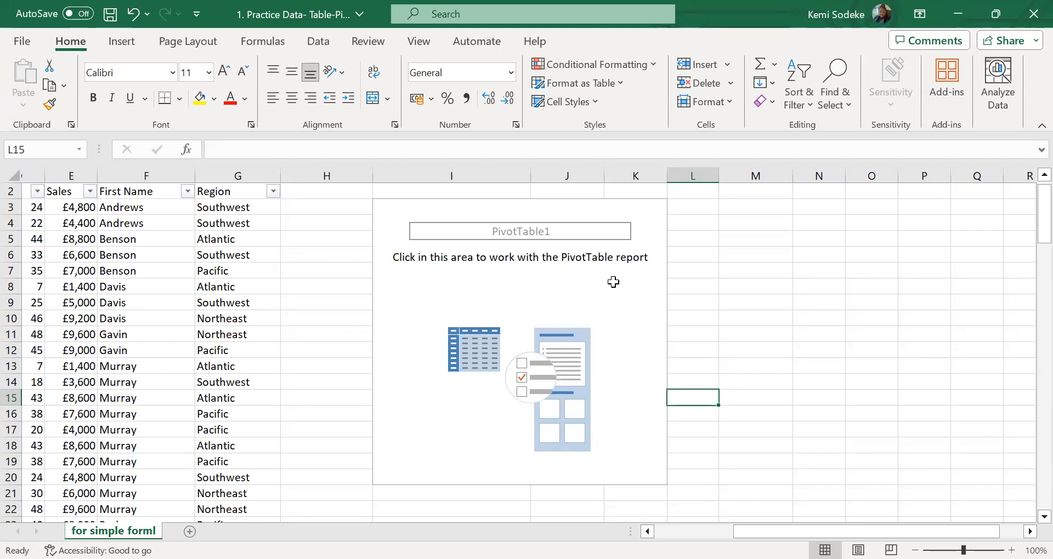
left_click(606, 303)
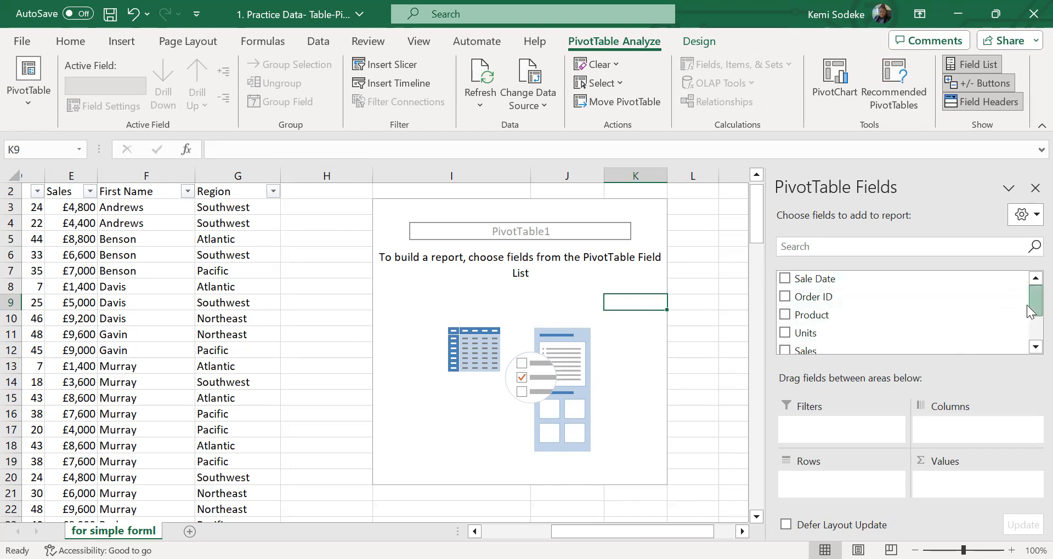
Add Region to the PivotTable's Rows area and check its row labels against the source Region column's filter list
left_click_drag(1027, 305, 1027, 329)
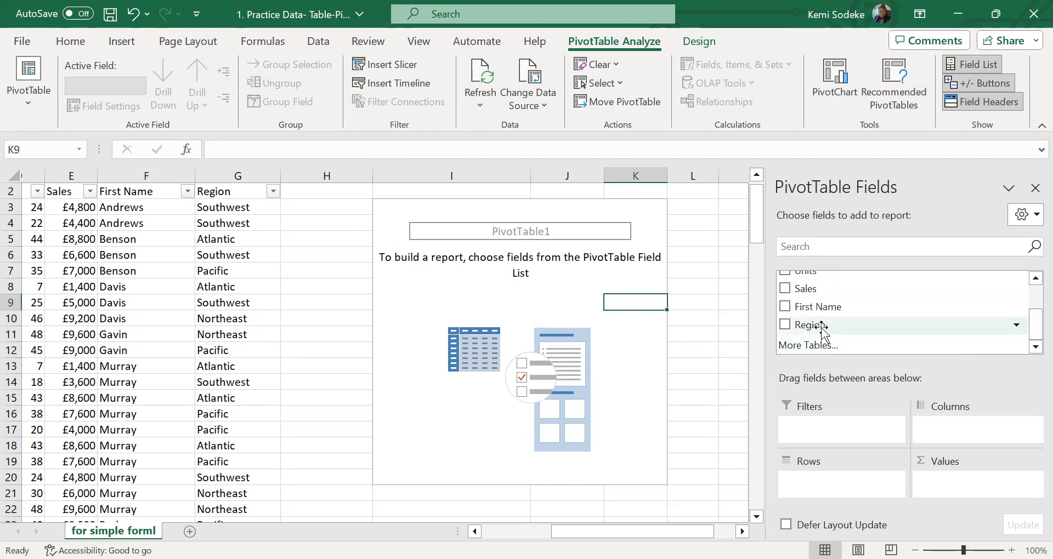
left_click_drag(837, 329, 830, 483)
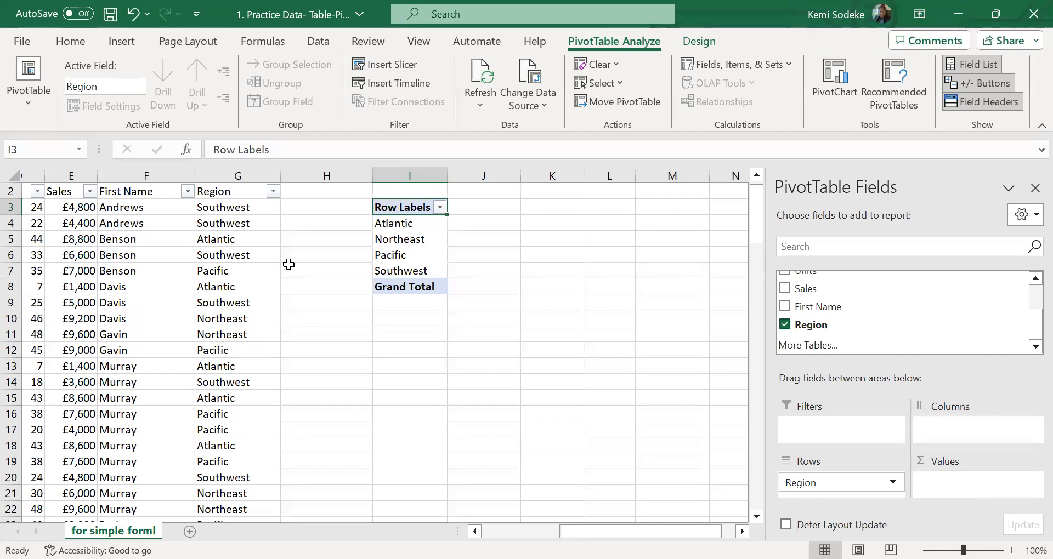
left_click(272, 191)
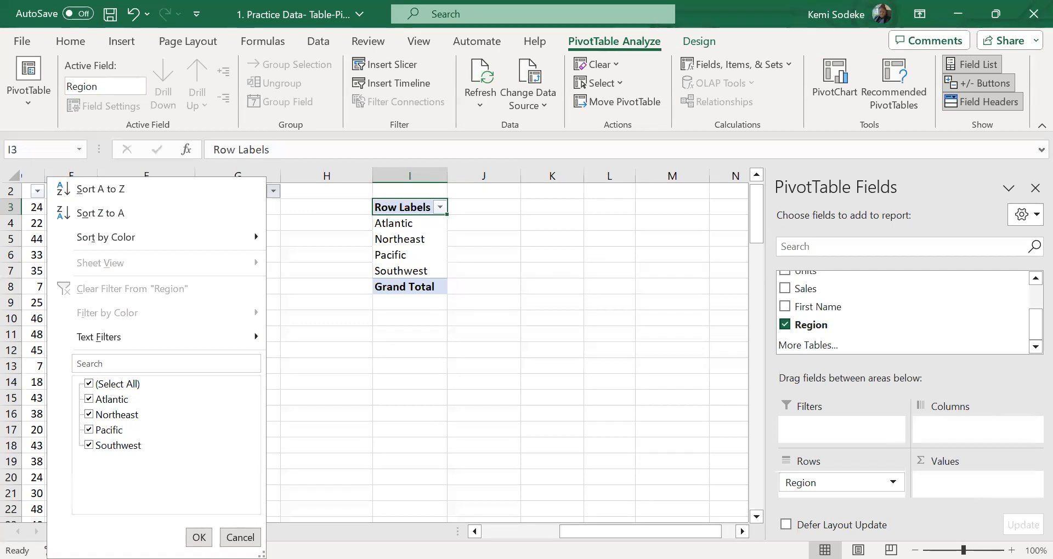
left_click(199, 538)
left_click(426, 239)
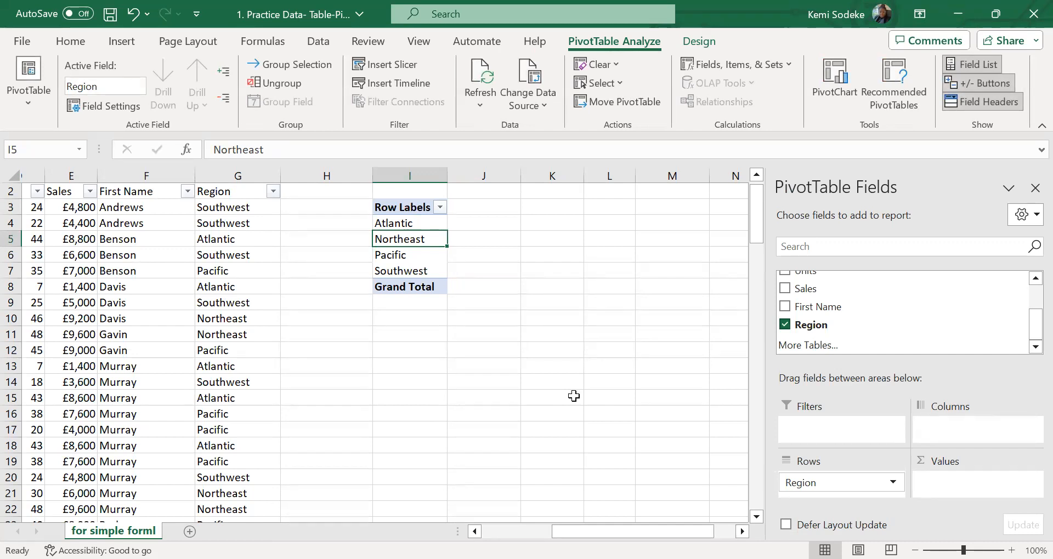
Add the Sales field to the PivotTable's Values area as Sum of Sales
left_click_drag(1031, 325, 1025, 307)
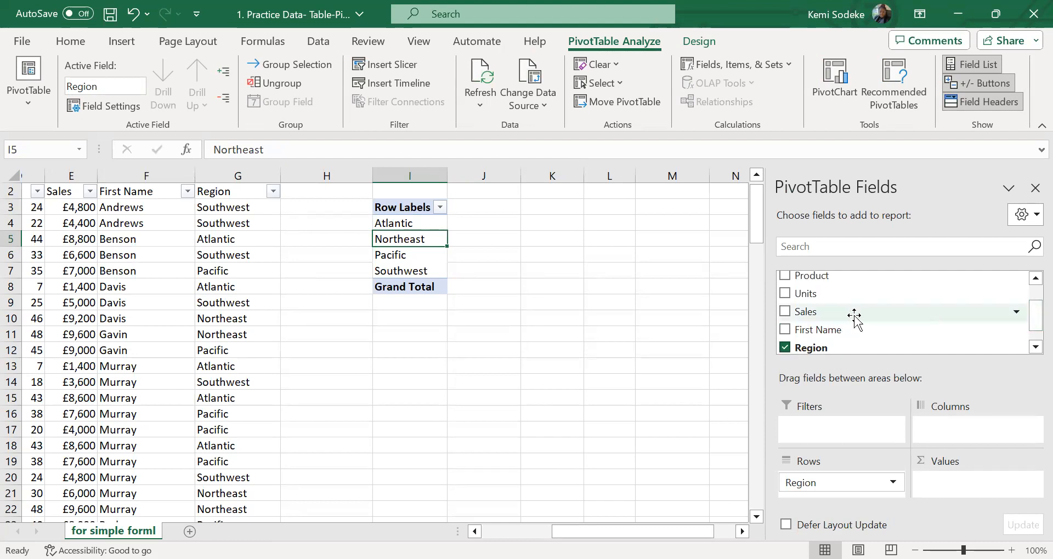
left_click_drag(859, 317, 960, 486)
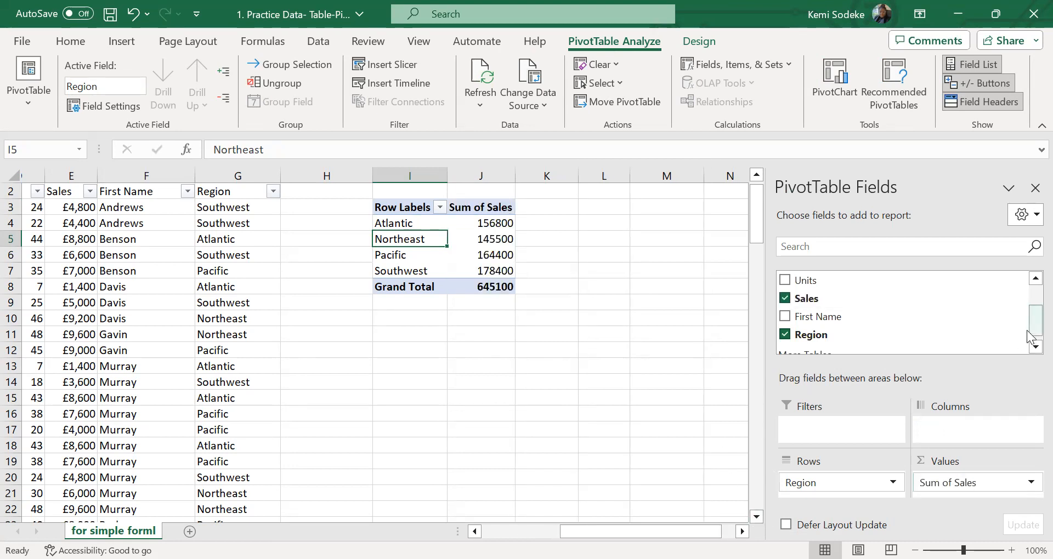
left_click_drag(1031, 319, 1031, 340)
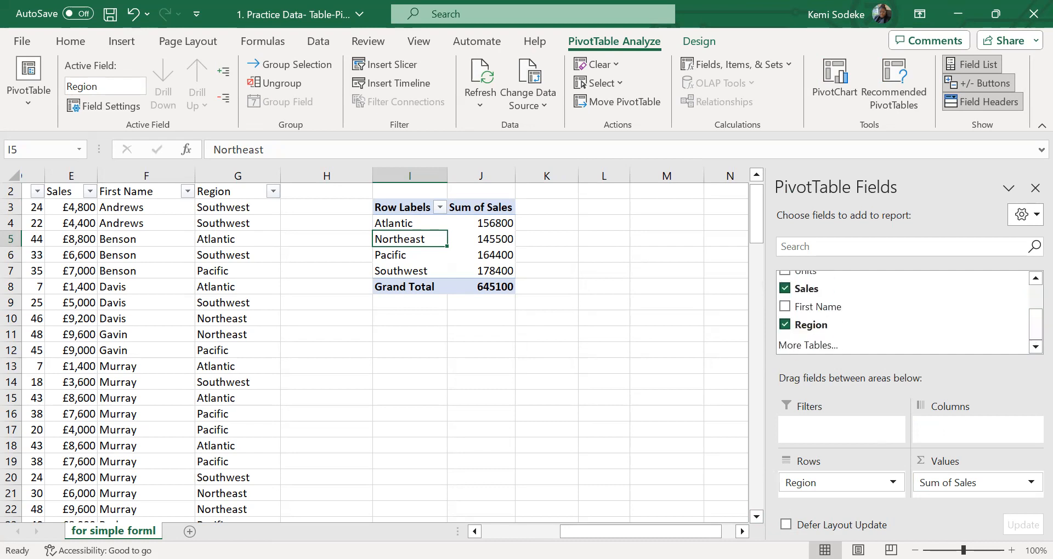
Compare the source data and remaining fields with the regional Sum of Sales, and select its grand total cell
left_click_drag(636, 532, 554, 532)
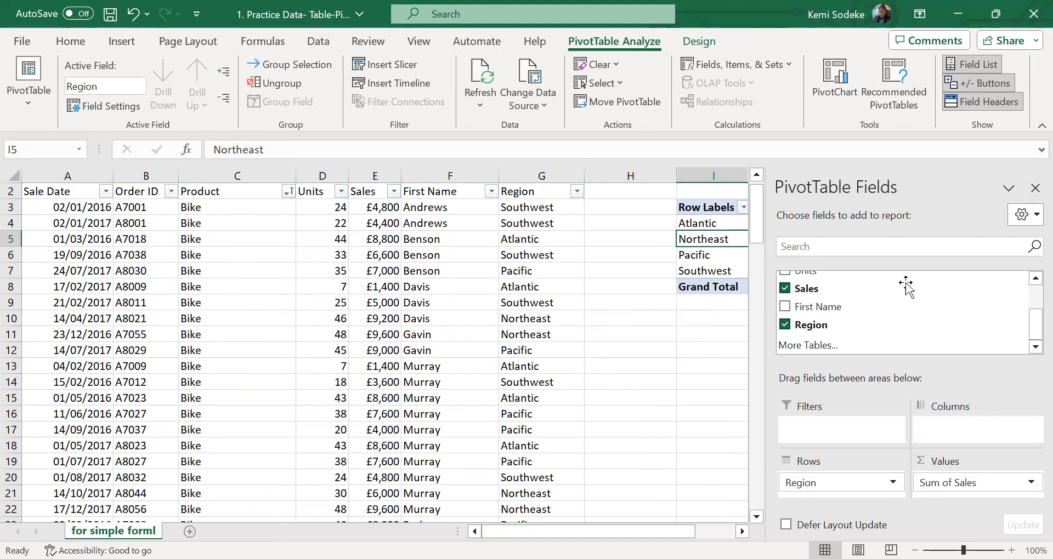
left_click_drag(1031, 335, 1031, 299)
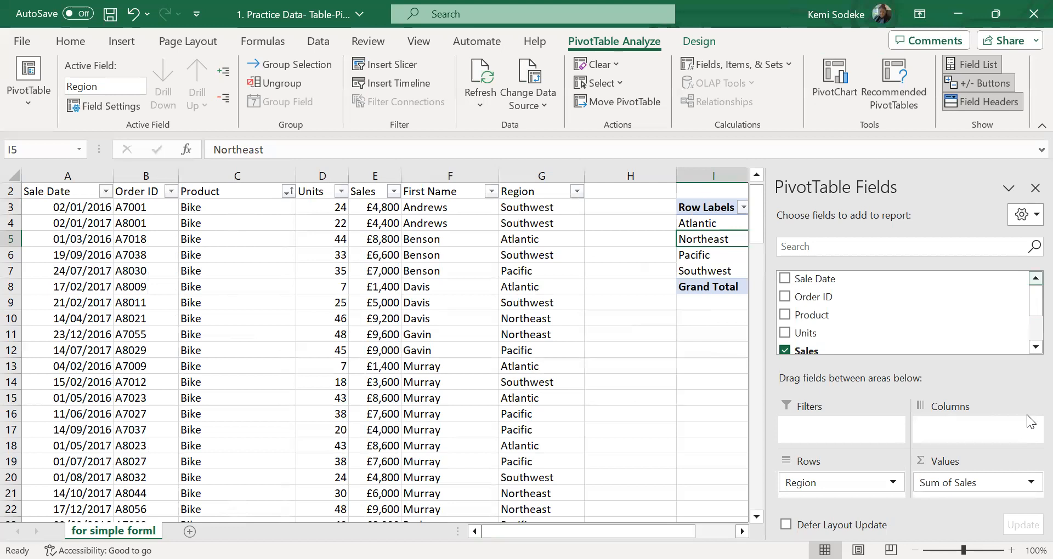
left_click(742, 531)
left_click(742, 531)
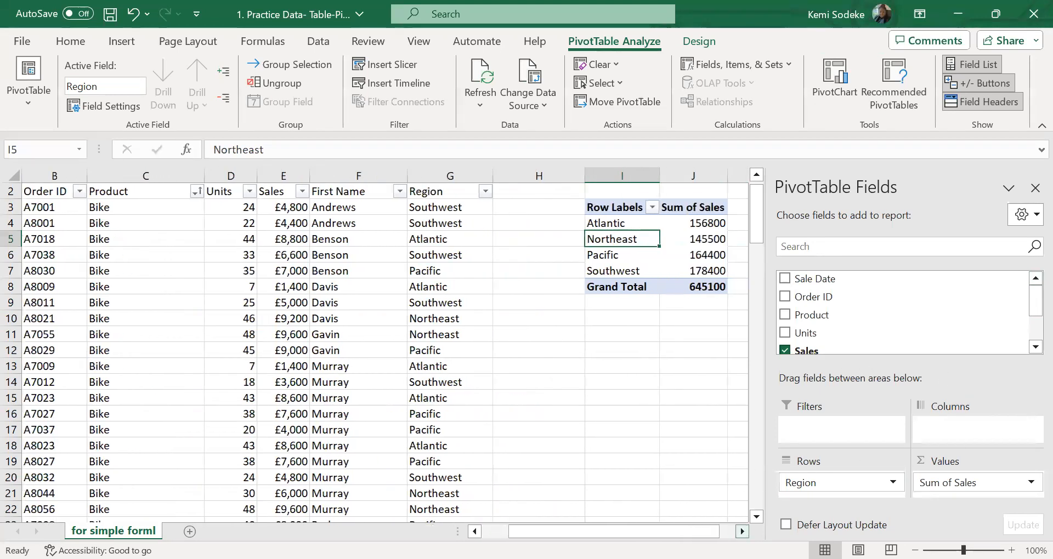
left_click(742, 531)
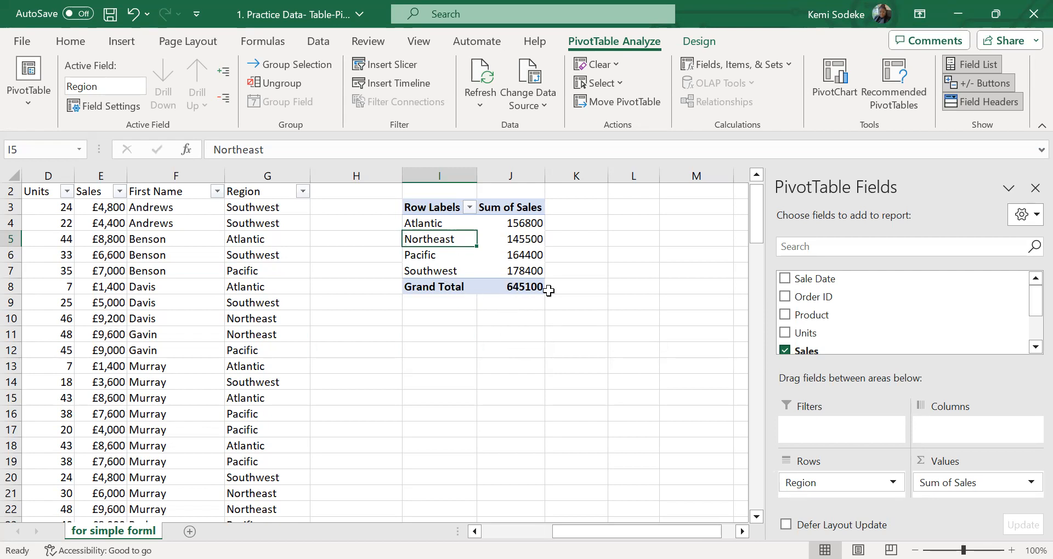
left_click(521, 290)
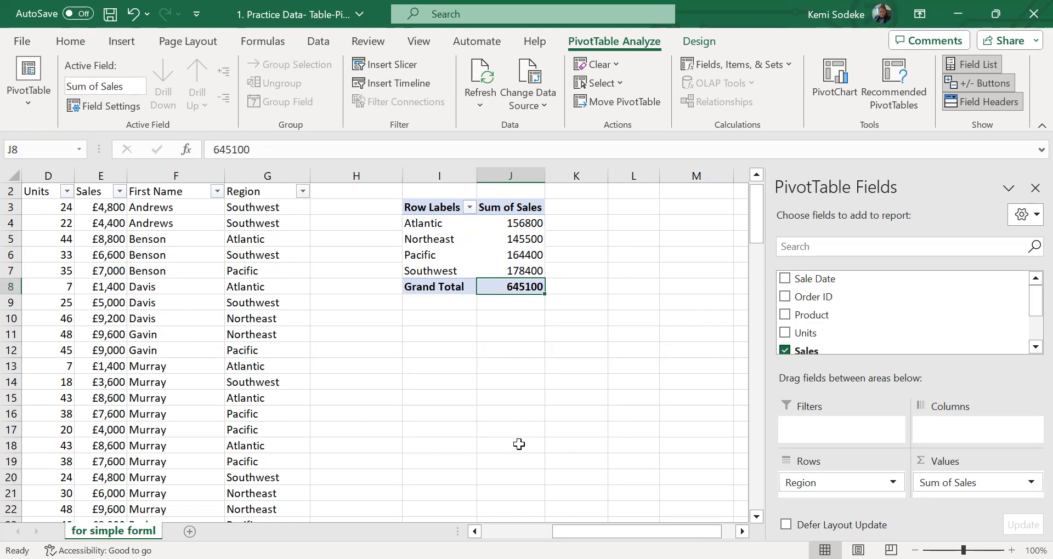
Select the source Sales values in E3:E117 to check their sum against the PivotTable's grand total
left_click(517, 425)
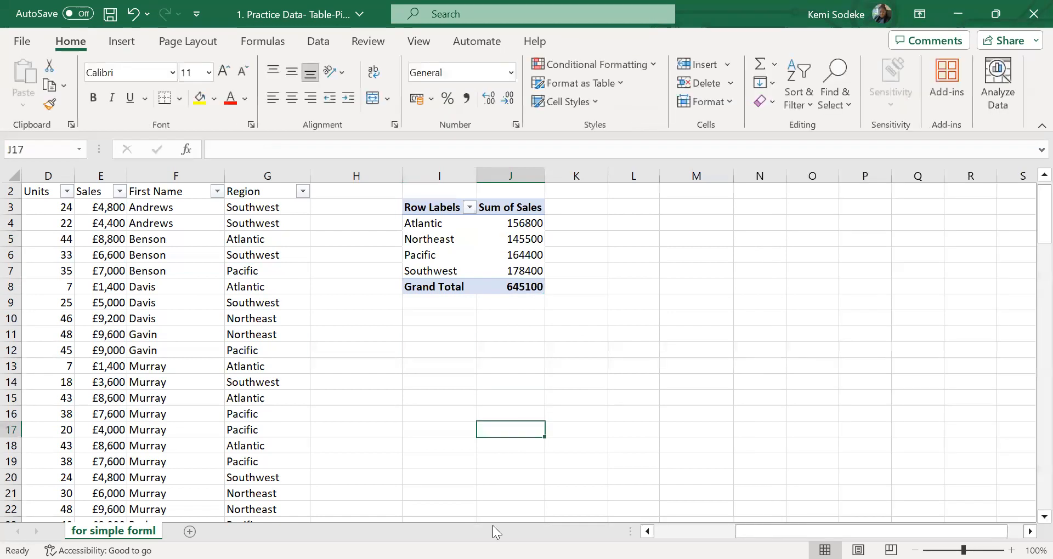
left_click(647, 532)
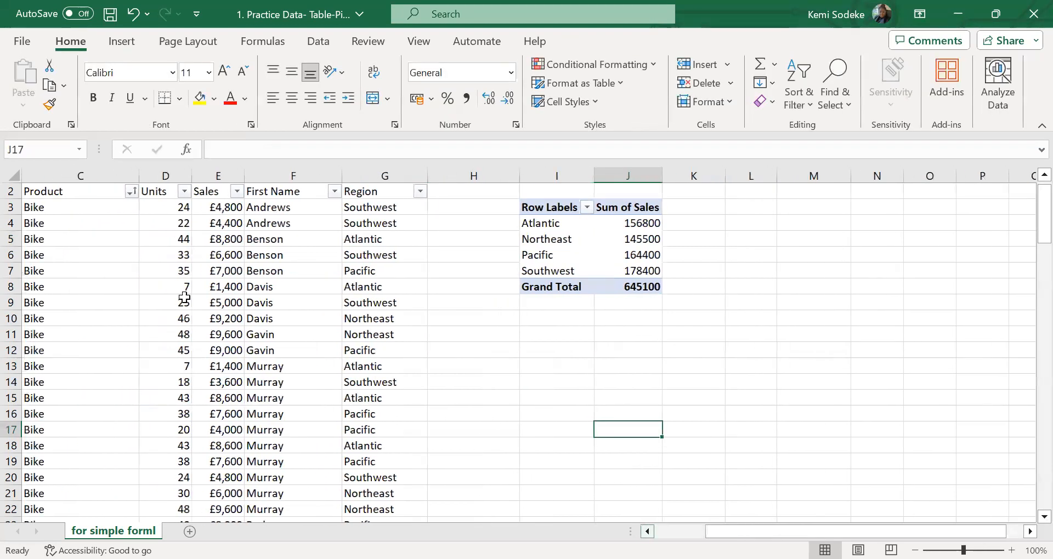
left_click_drag(223, 208, 229, 487)
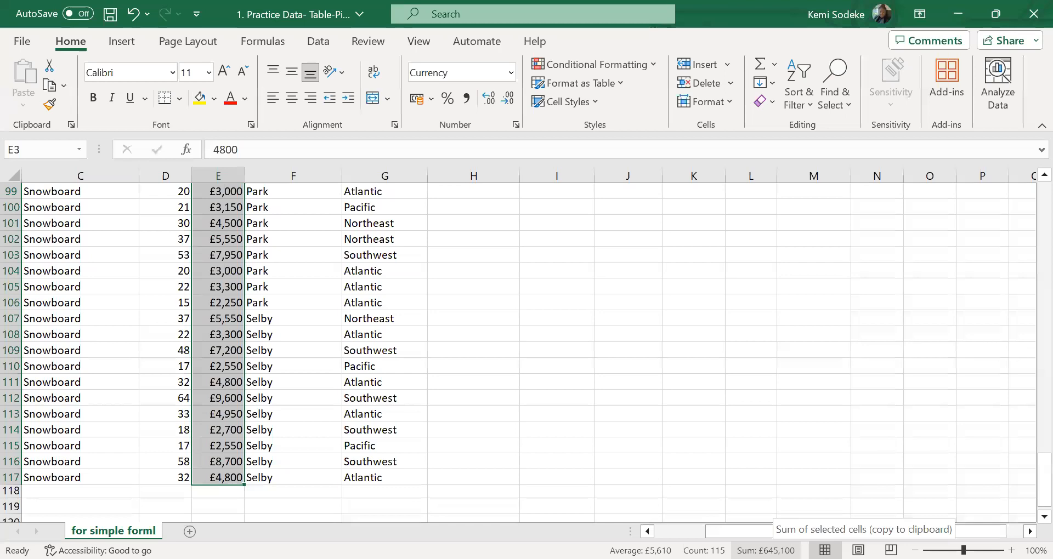
left_click(1029, 532)
left_click_drag(1042, 493, 1027, 211)
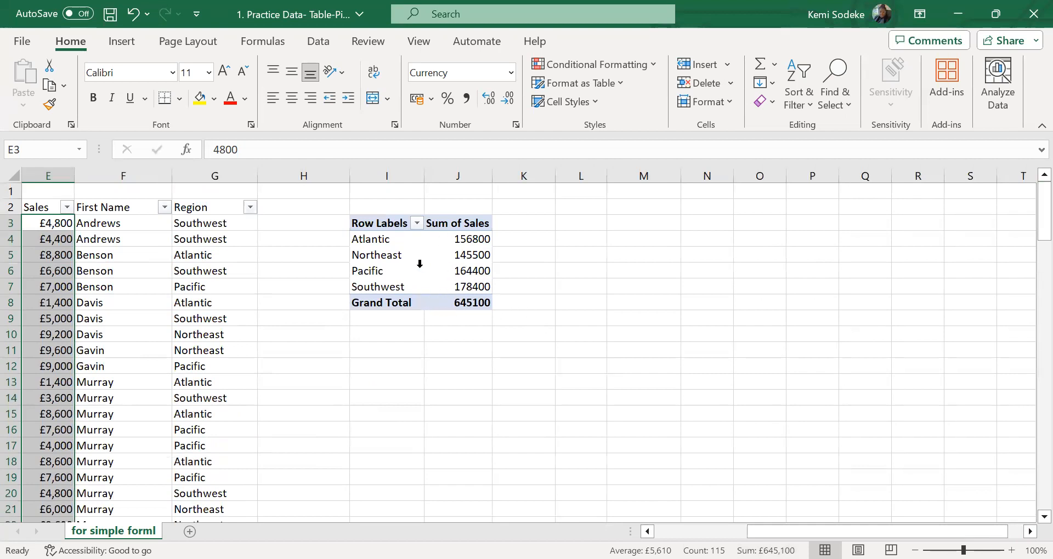
Replace Region with First Name in the PivotTable's Rows area, keeping Sum of Sales as the value
left_click(455, 259)
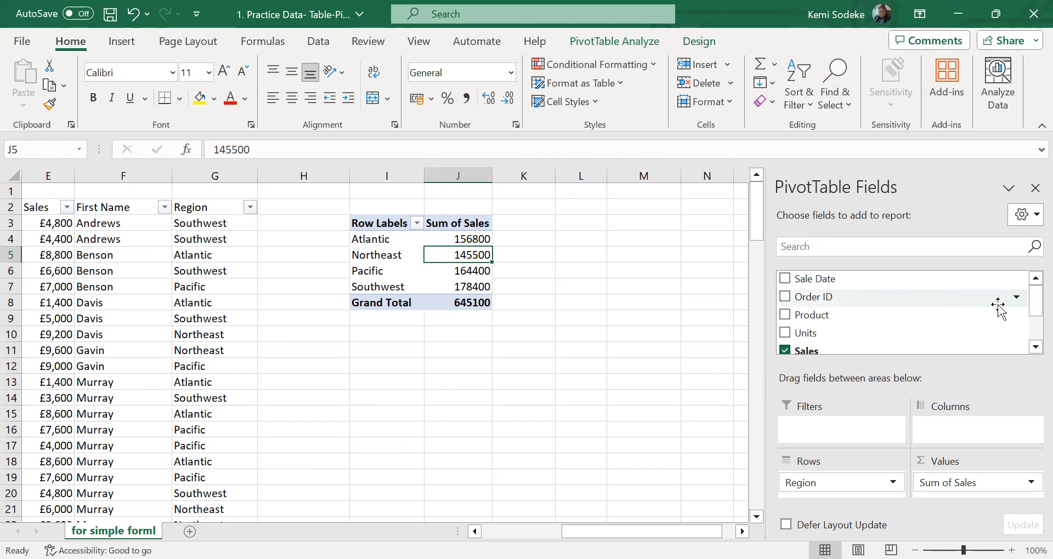
mouse_move(1030, 311)
left_mouse_down()
mouse_move(1030, 335)
mouse_move(1030, 311)
left_mouse_up()
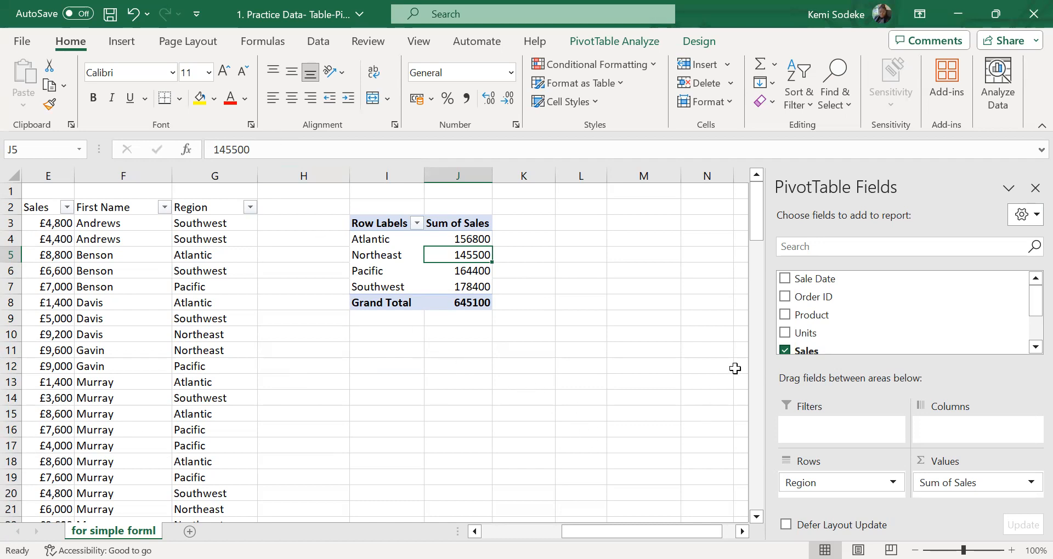
mouse_move(1030, 311)
left_mouse_down()
mouse_move(1031, 329)
mouse_move(1028, 310)
left_mouse_up()
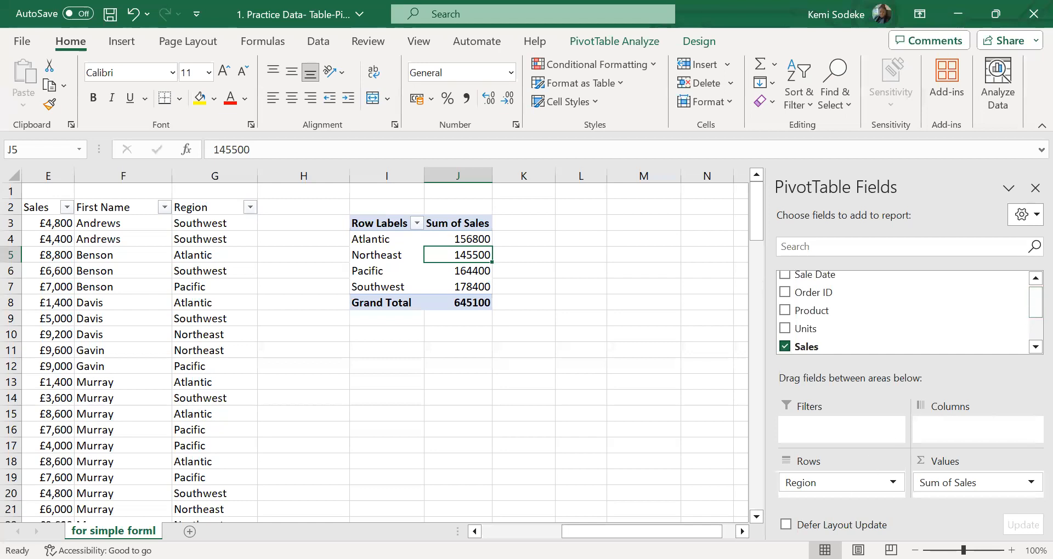
left_click_drag(641, 532, 608, 532)
left_click_drag(713, 532, 728, 531)
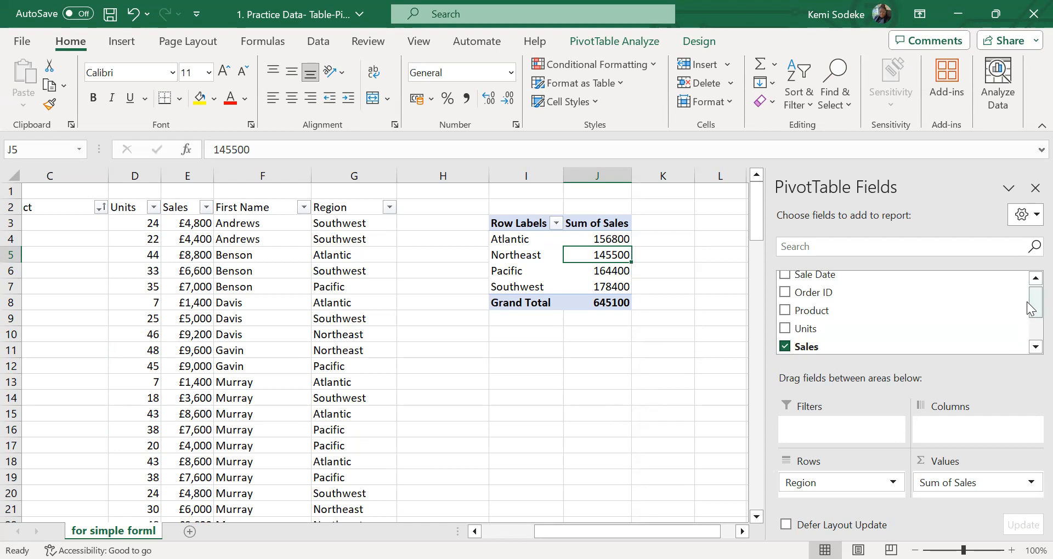
left_click_drag(1029, 321, 1027, 380)
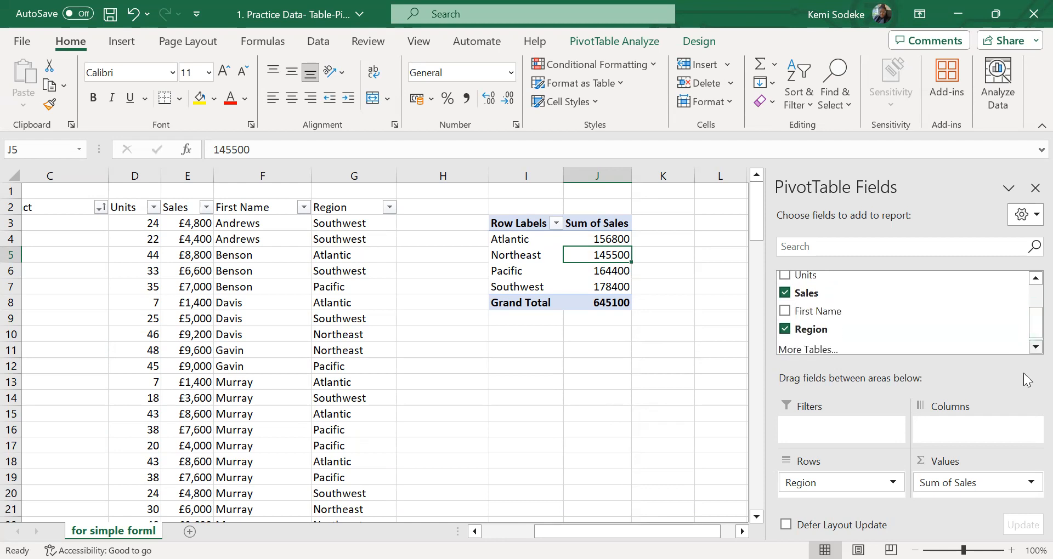
left_click(893, 483)
left_click(985, 328)
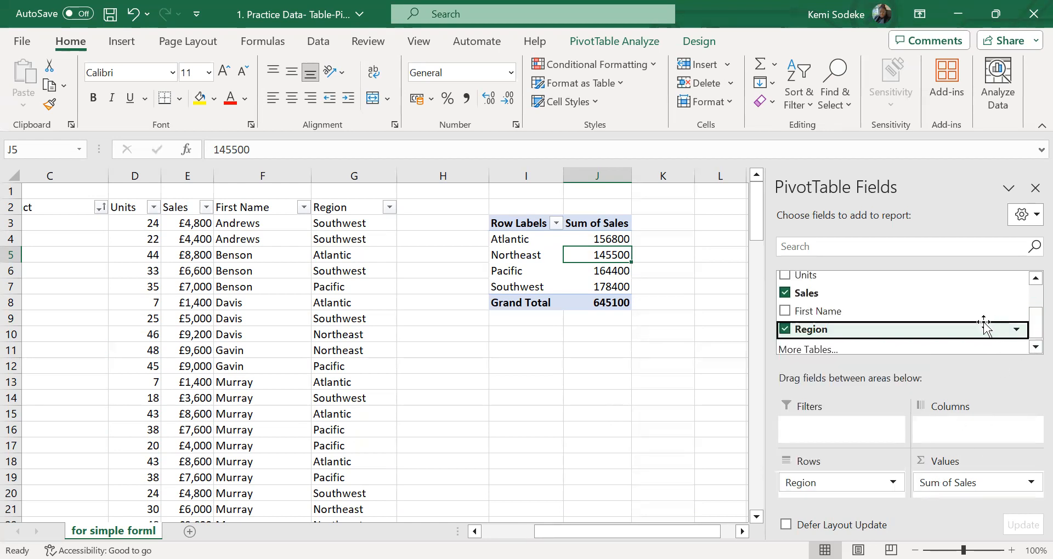
scroll(1027, 316, "up", 3)
scroll(1031, 346, "down", 3)
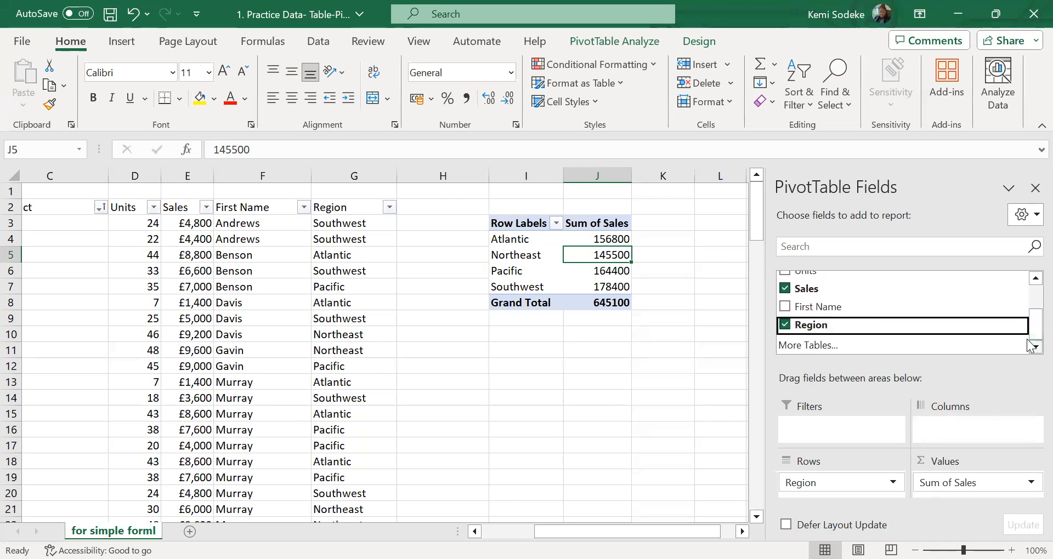
left_click_drag(844, 307, 839, 476)
left_click(786, 327)
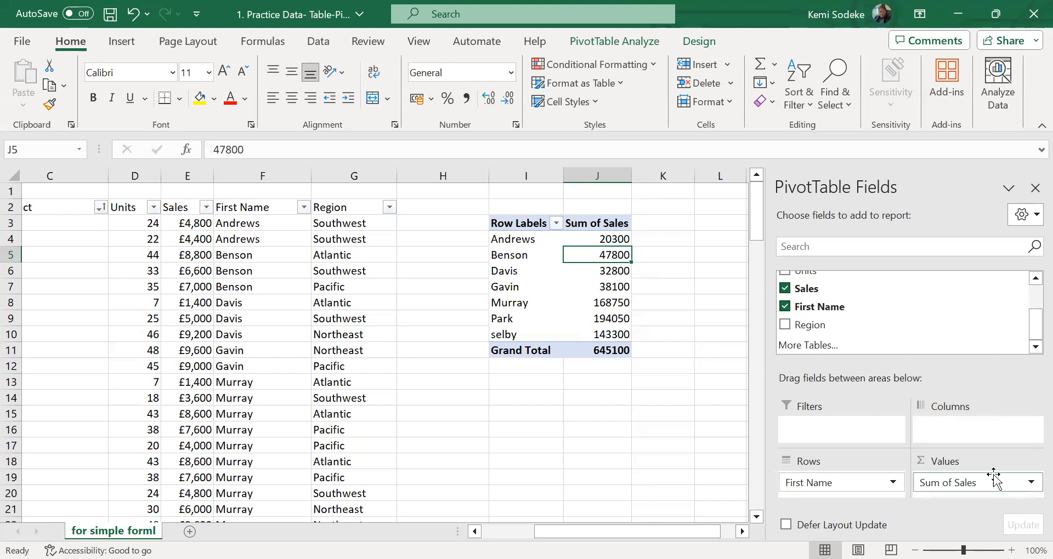
Add Units to the PivotTable's Values area as Sum of Units and remove Sales from it
left_click_drag(1029, 332, 1029, 318)
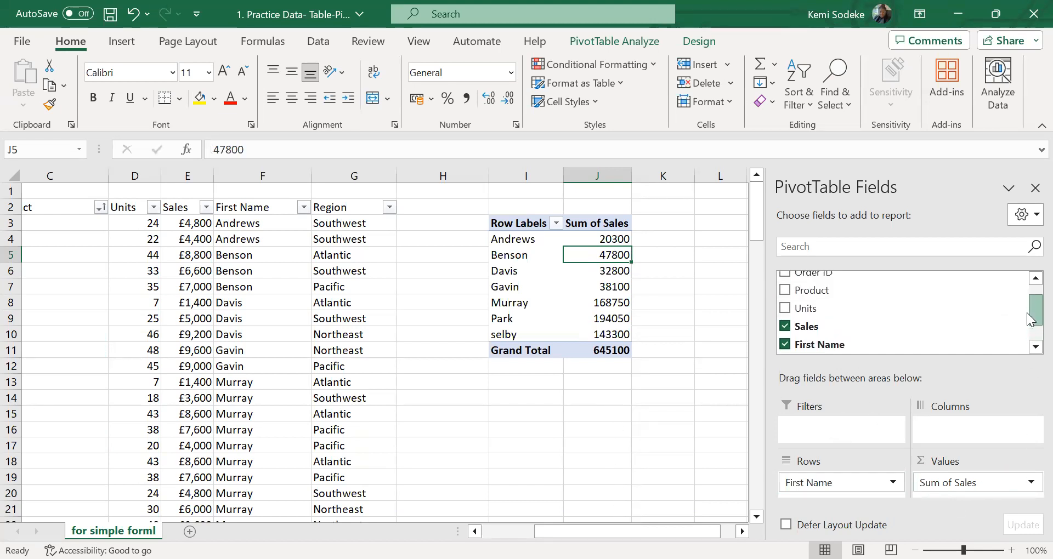
left_click_drag(831, 308, 987, 490)
left_click(1035, 491)
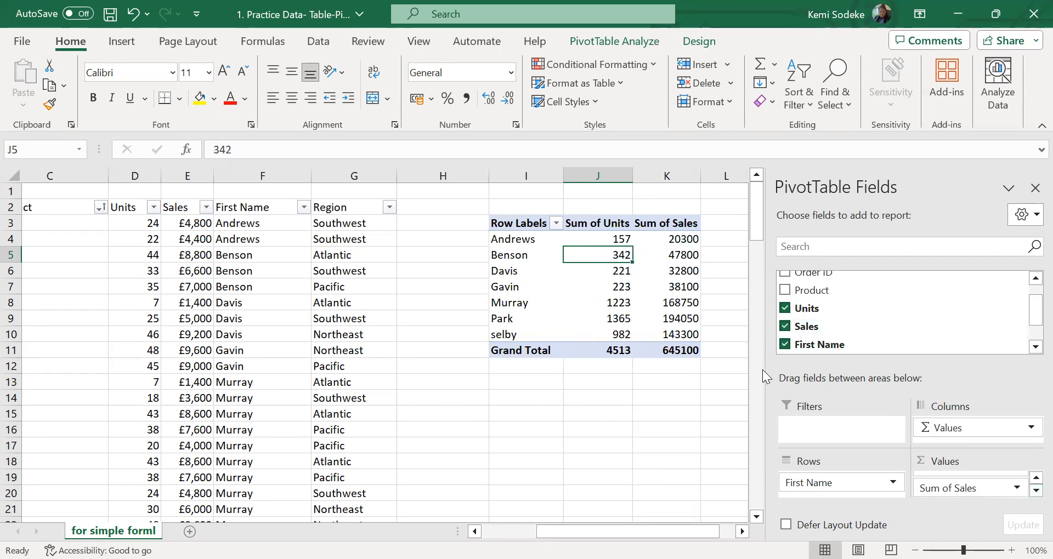
left_click(785, 327)
left_click(657, 430)
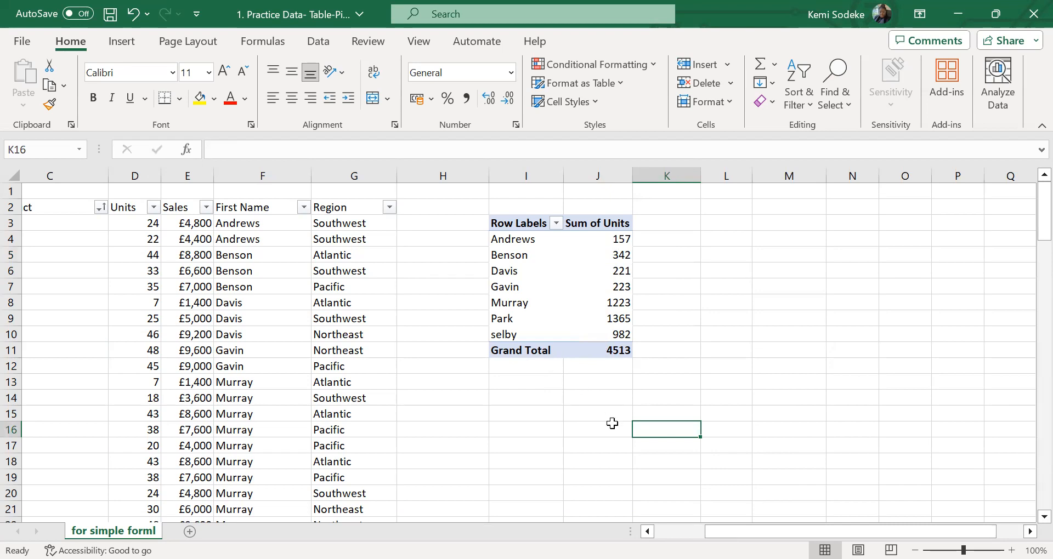
Undo the Units and First Name field changes to restore the PivotTable of Sum of Sales by Region
left_click(525, 402)
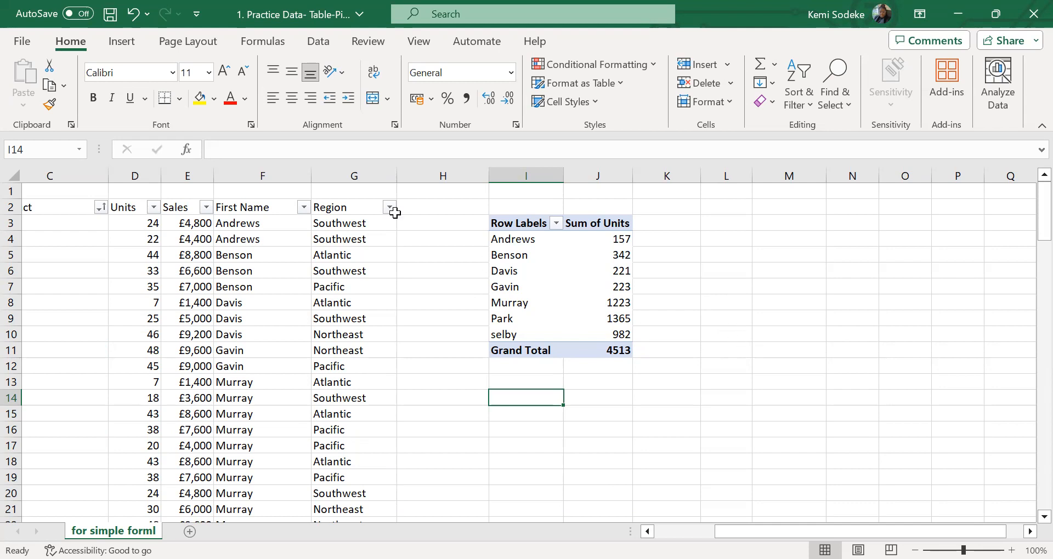
left_click_drag(521, 225, 598, 351)
left_click(132, 16)
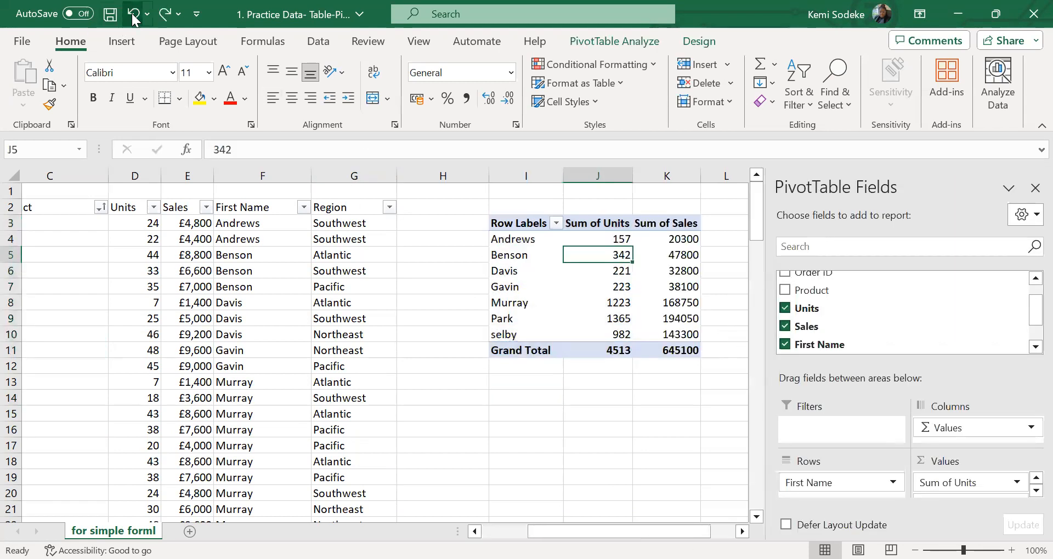
left_click(134, 16)
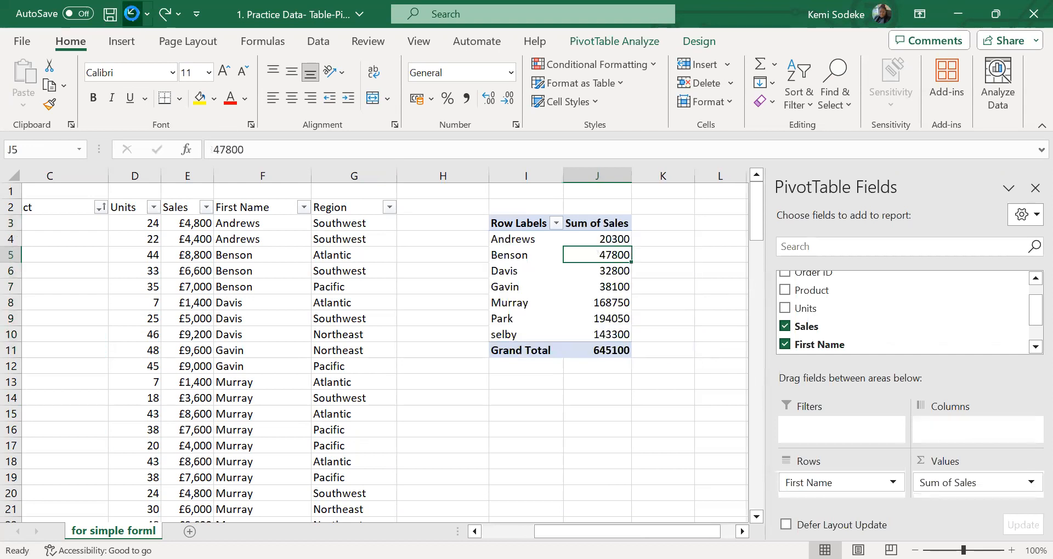
left_click(132, 17)
left_click(131, 16)
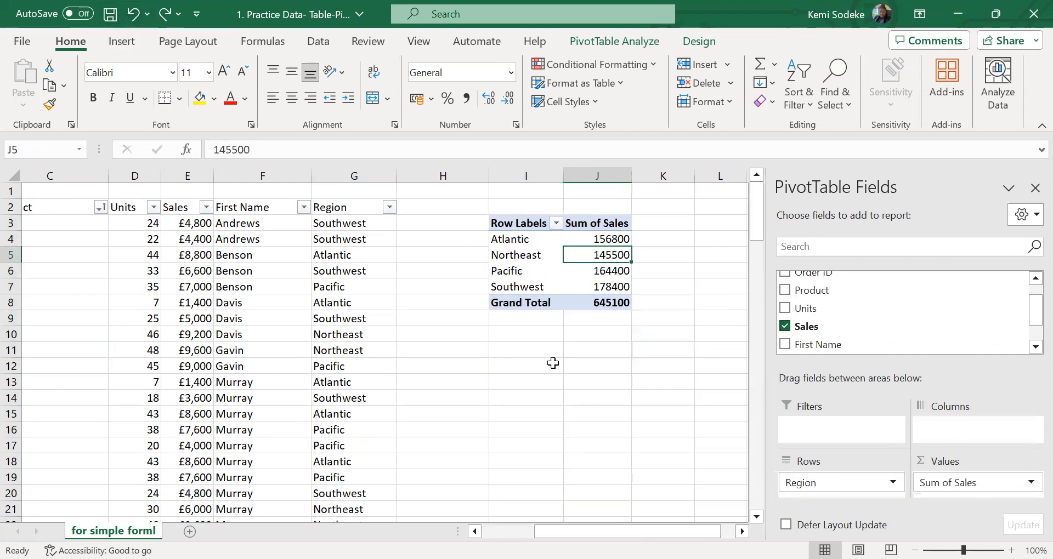
Copy the whole regional sales PivotTable, paste it at cell L3, and close the field list
left_click(586, 365)
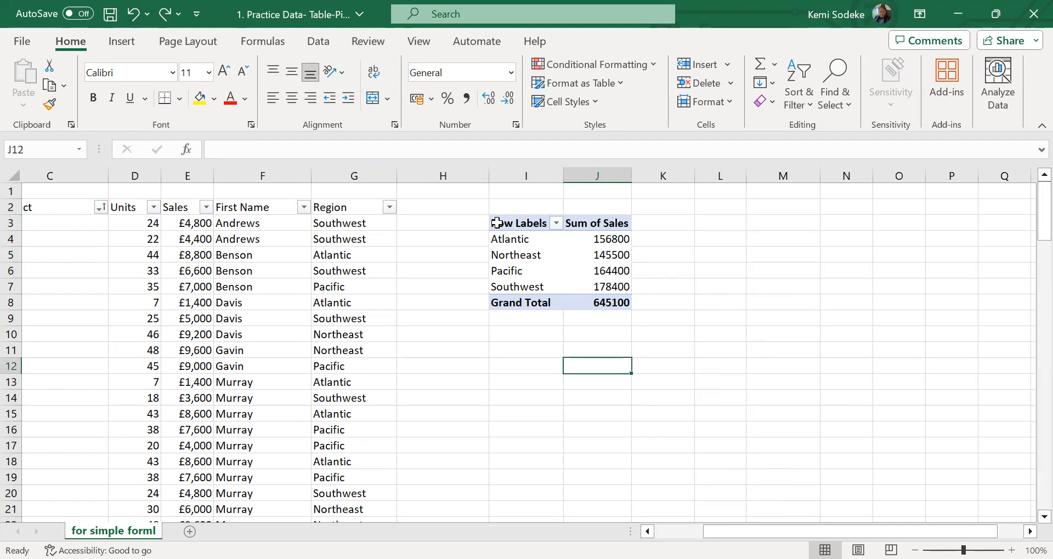
left_click_drag(496, 224, 611, 305)
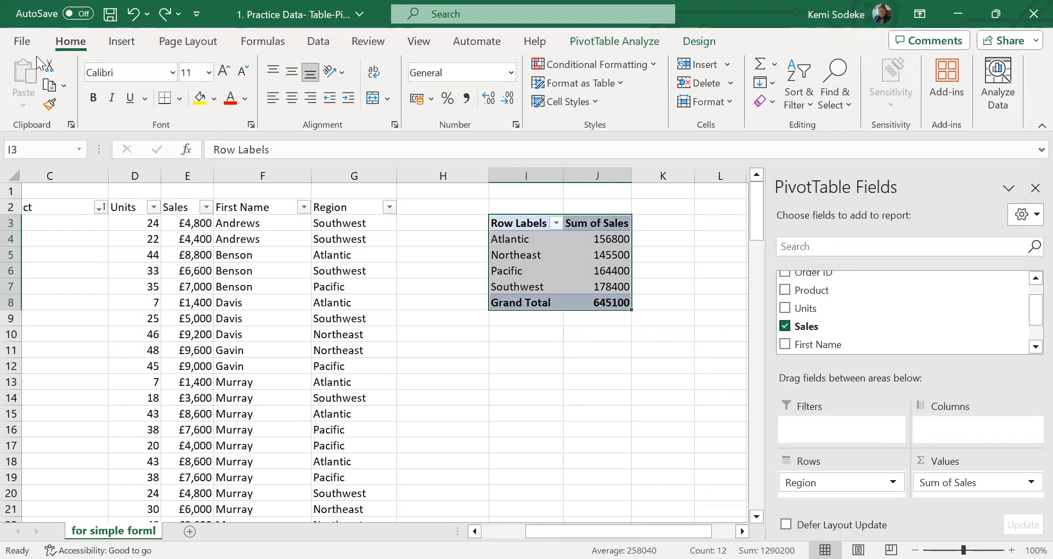
left_click(22, 42)
left_click(22, 46)
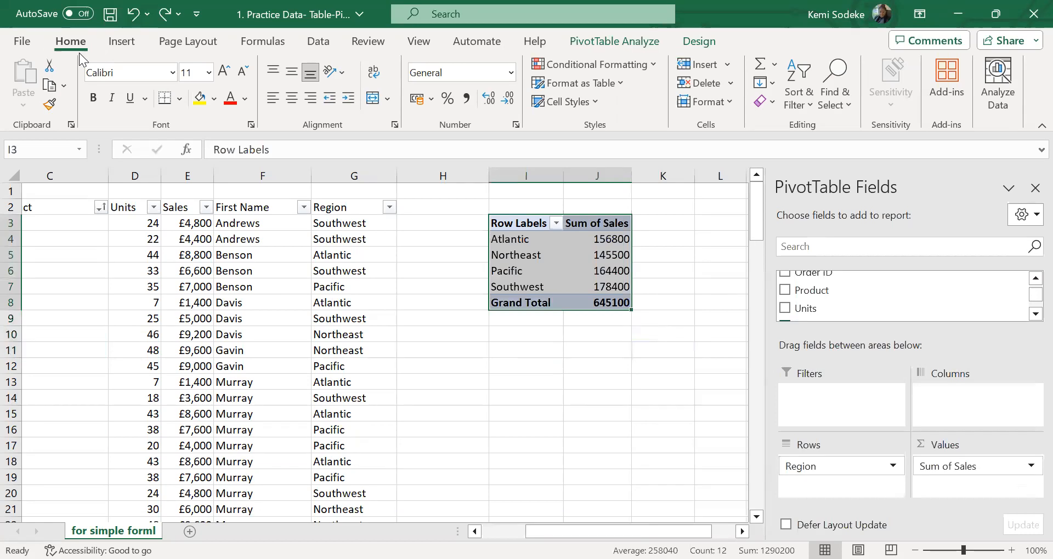
left_click(50, 88)
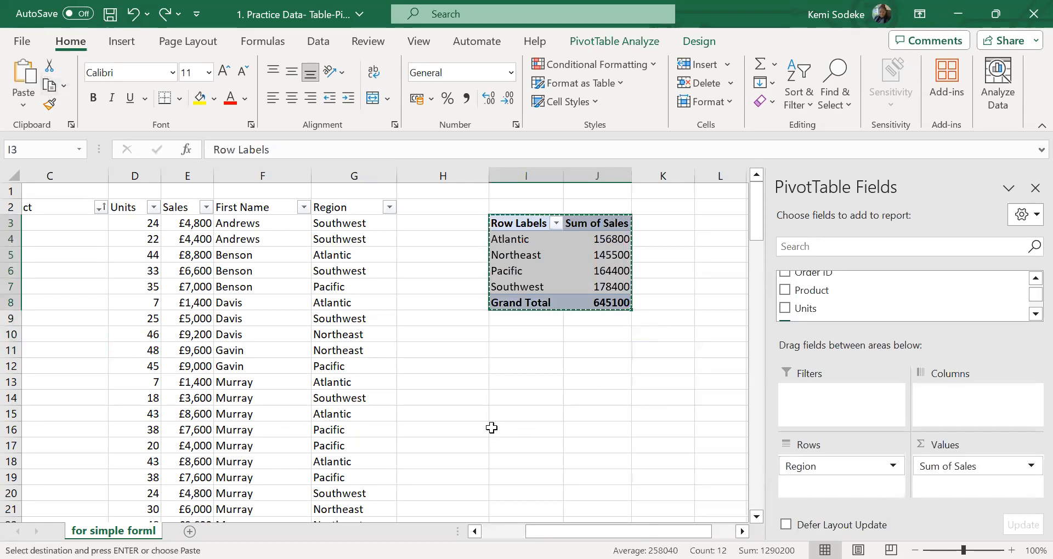
left_click(702, 224)
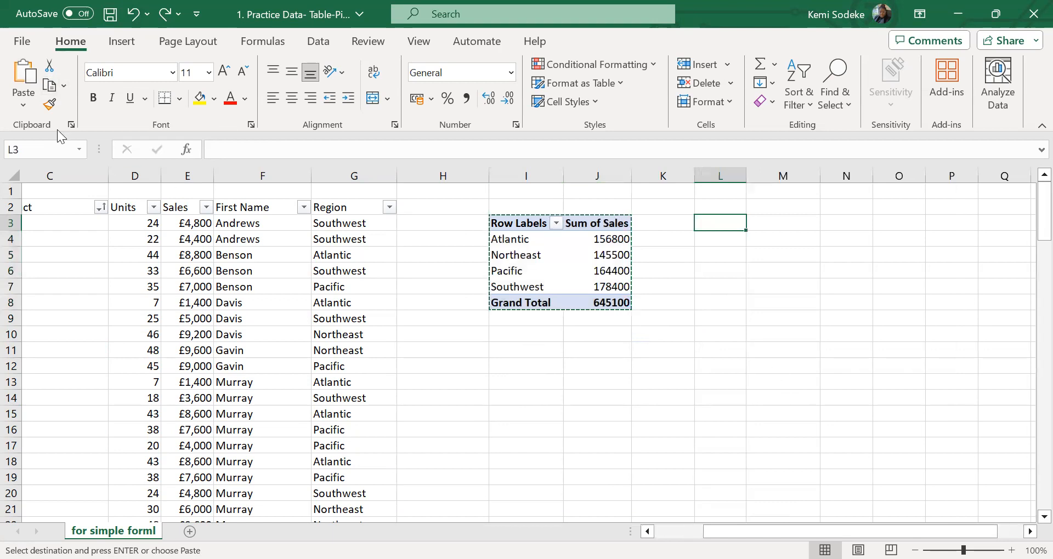
left_click(24, 74)
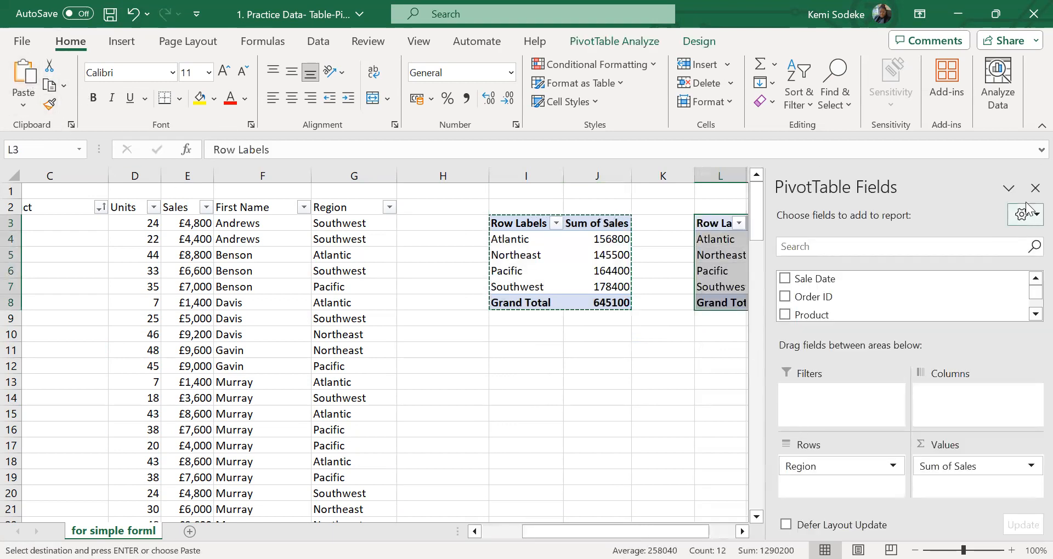
left_click(1028, 186)
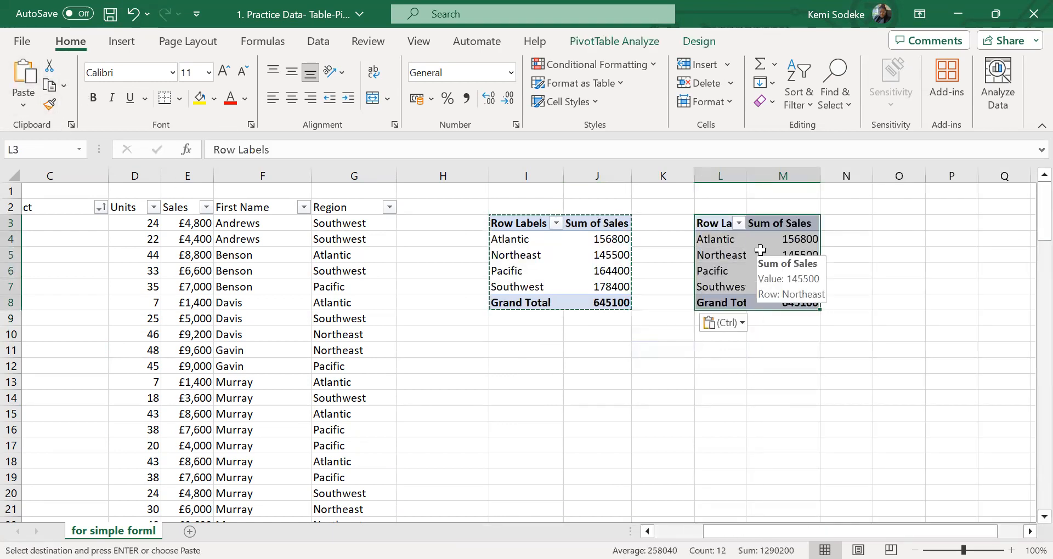
Select a cell in the copied PivotTable and show its field list again
left_click_drag(534, 256, 530, 242)
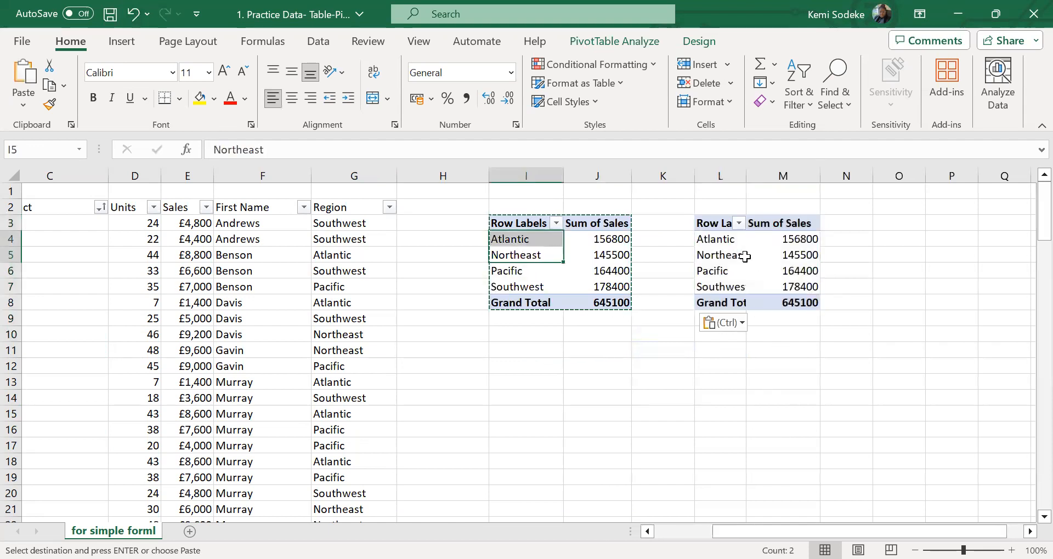
left_click(722, 255)
scroll(959, 482, "right", 3)
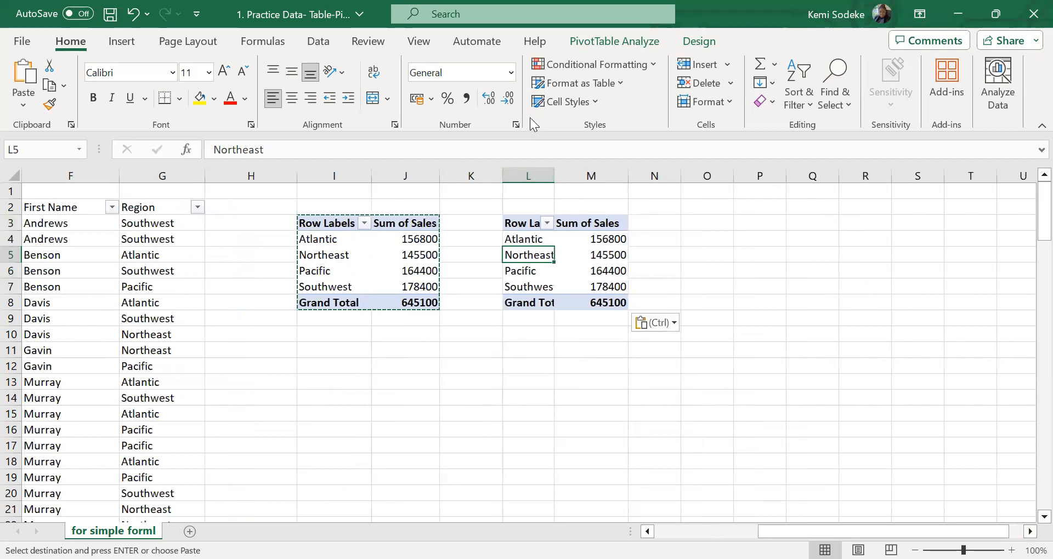
left_click(631, 43)
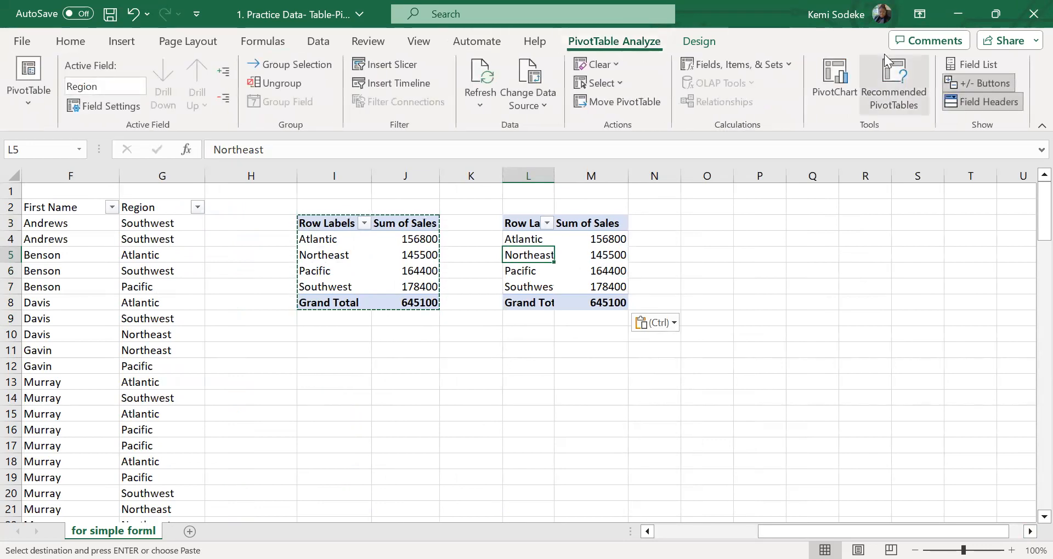
left_click(988, 63)
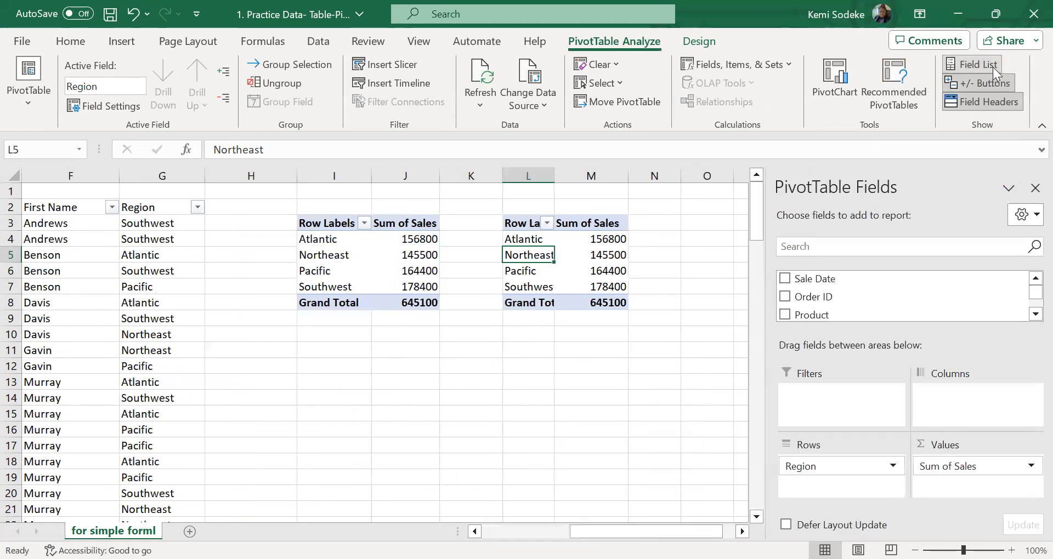
Remove Region from the copied PivotTable and add First Name to its Rows area
scroll(1035, 307, "down", 3)
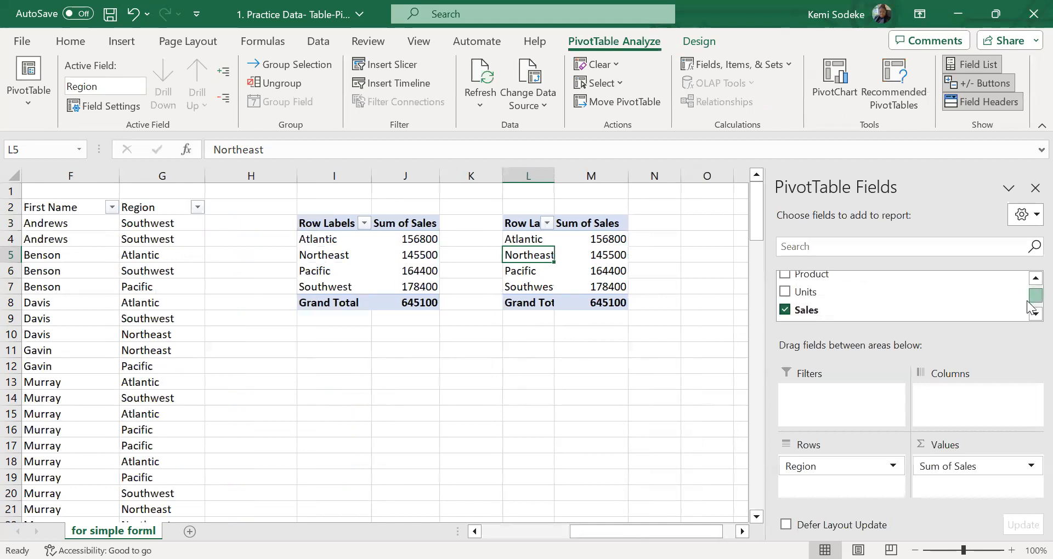
left_click(784, 292)
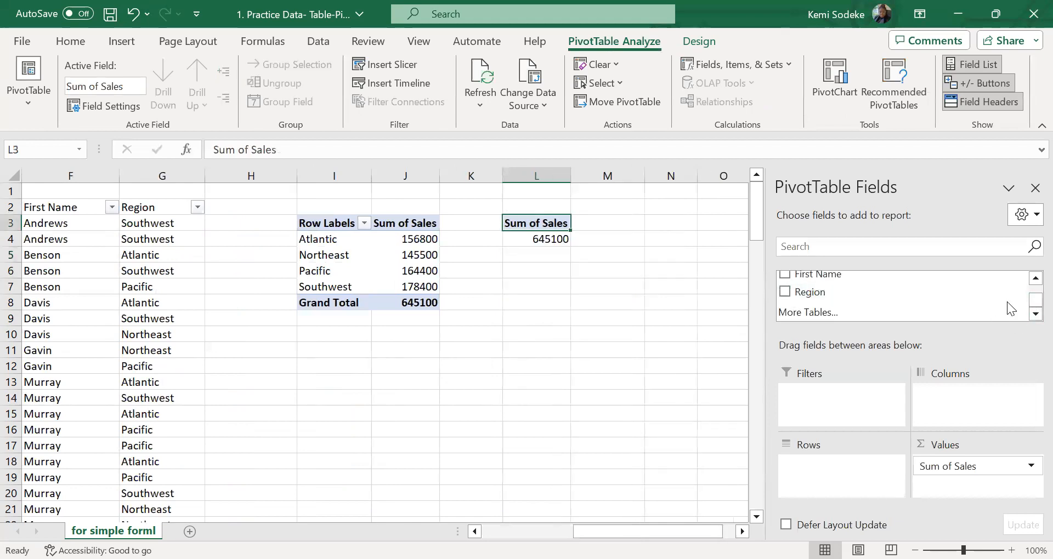
scroll(1031, 293, "up", 3)
scroll(1031, 294, "down", 3)
left_click_drag(846, 275, 876, 456)
Add Units to the copied PivotTable's Values area as Sum of Units and remove Sales from it
scroll(1004, 298, "up", 2)
left_click_drag(817, 277, 986, 488)
left_click(785, 295)
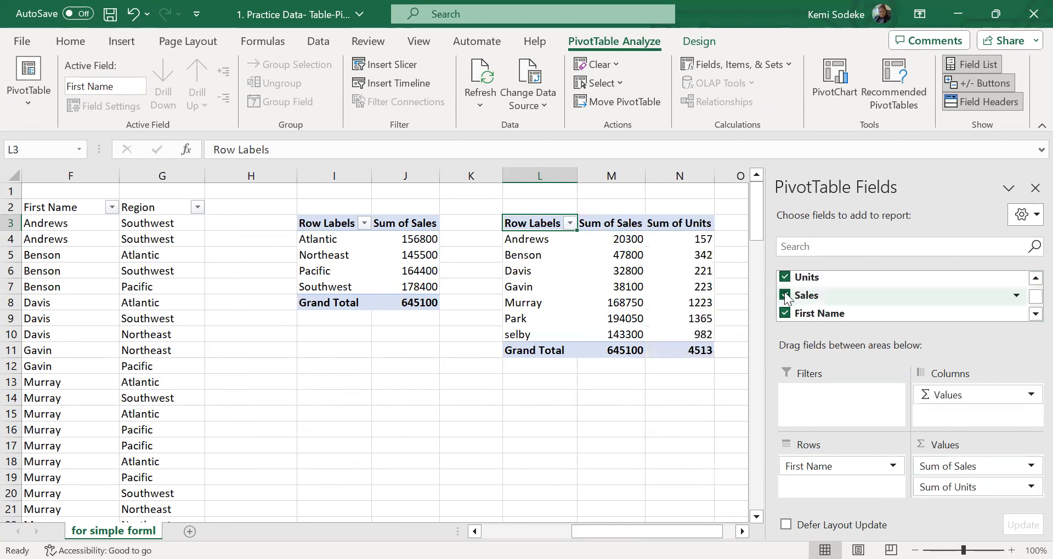
left_click(657, 451)
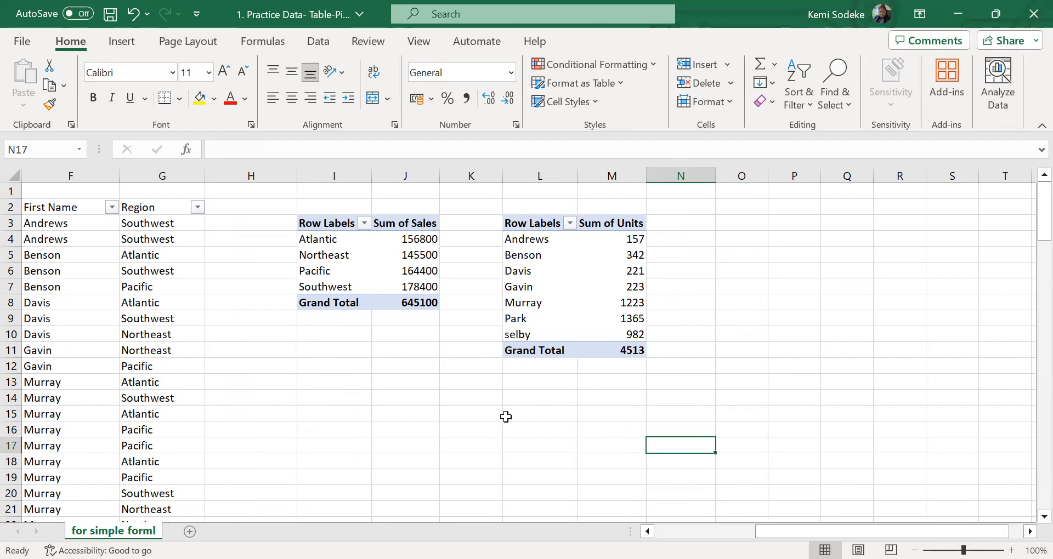
left_click(566, 289)
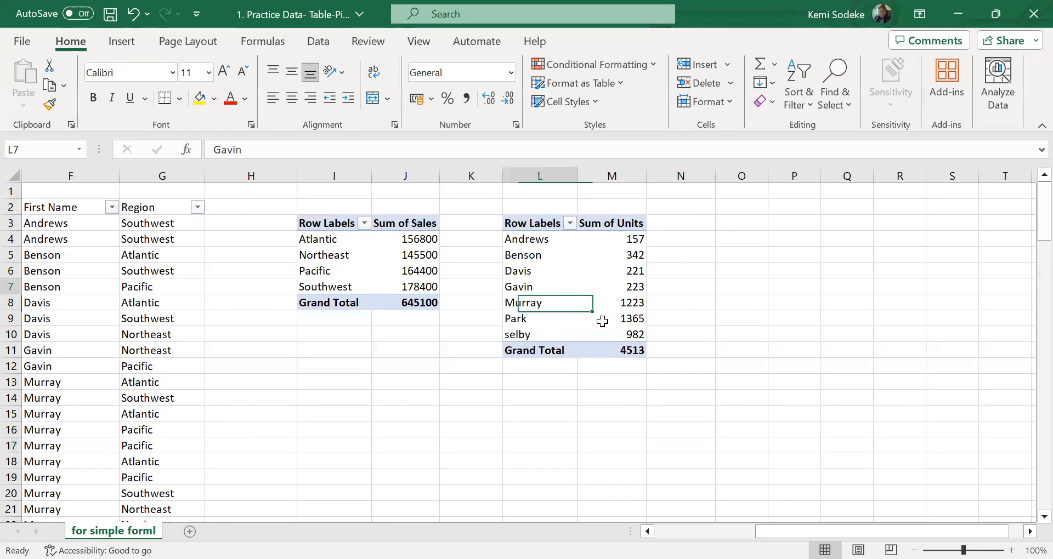
left_click(588, 396)
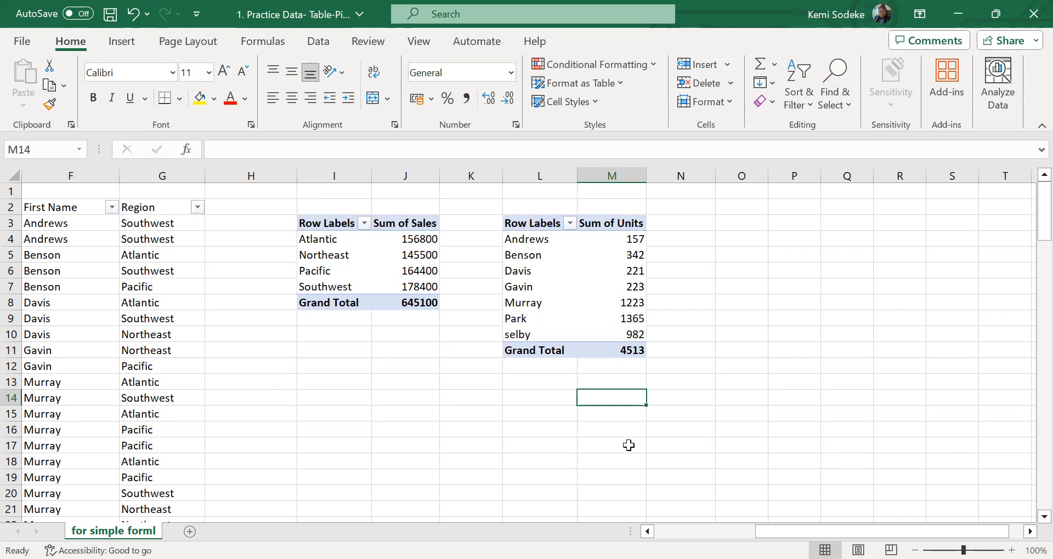
left_click(631, 287)
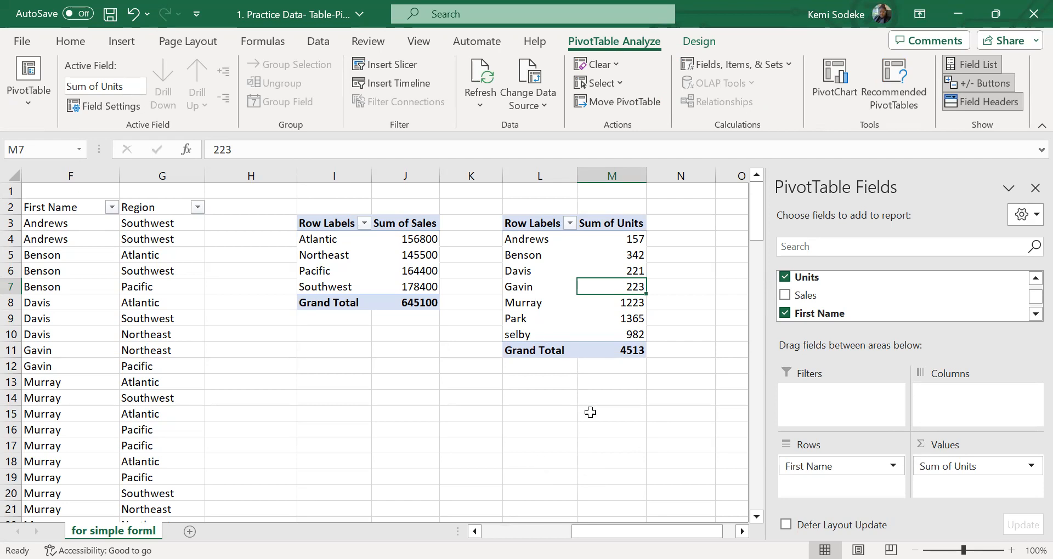
left_click(591, 414)
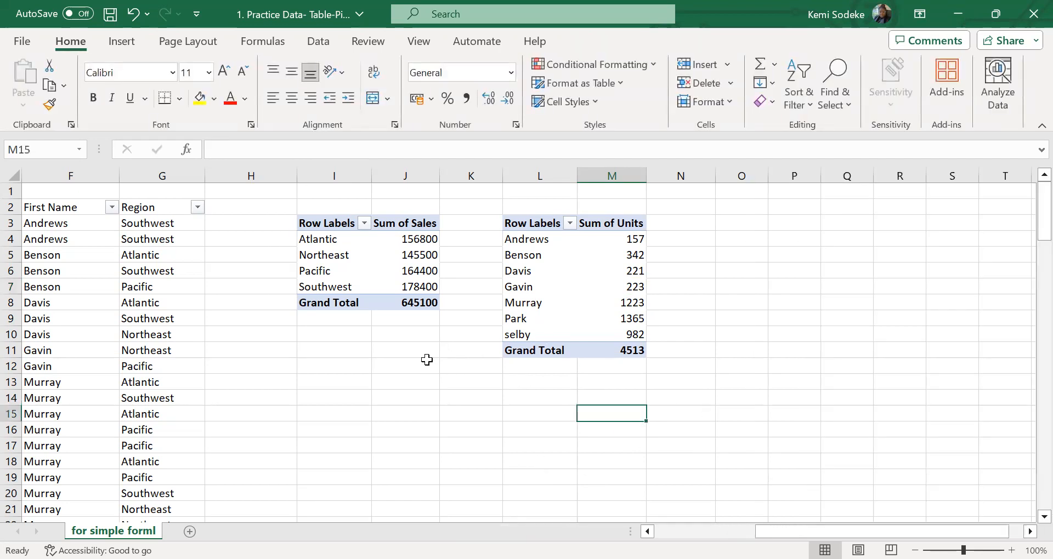
Add Region below First Name in the Rows area of the units PivotTable and deselect the table
left_click(578, 267)
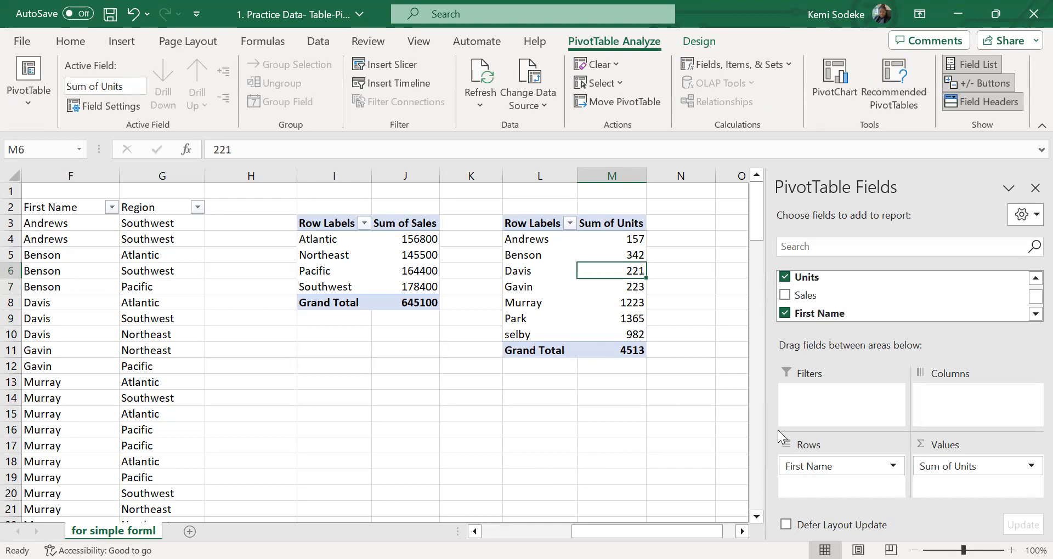
scroll(1030, 295, "up", 3)
scroll(1030, 299, "down", 3)
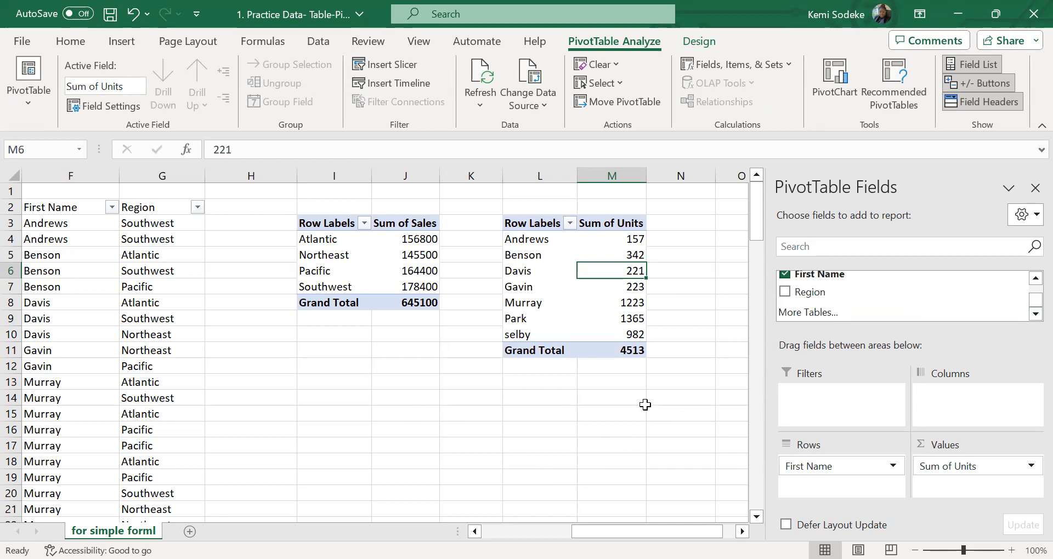
left_click_drag(817, 293, 827, 479)
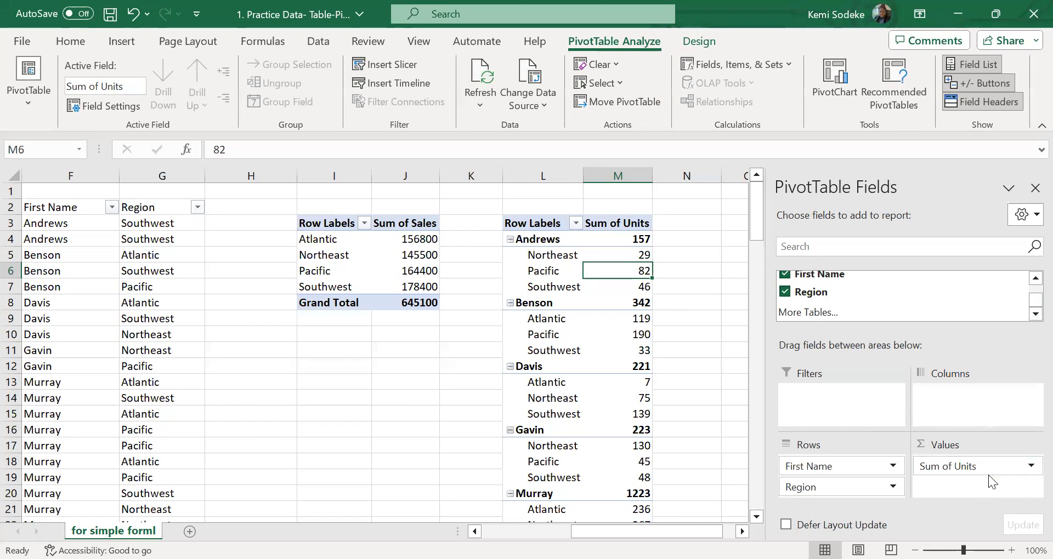
left_click(688, 354)
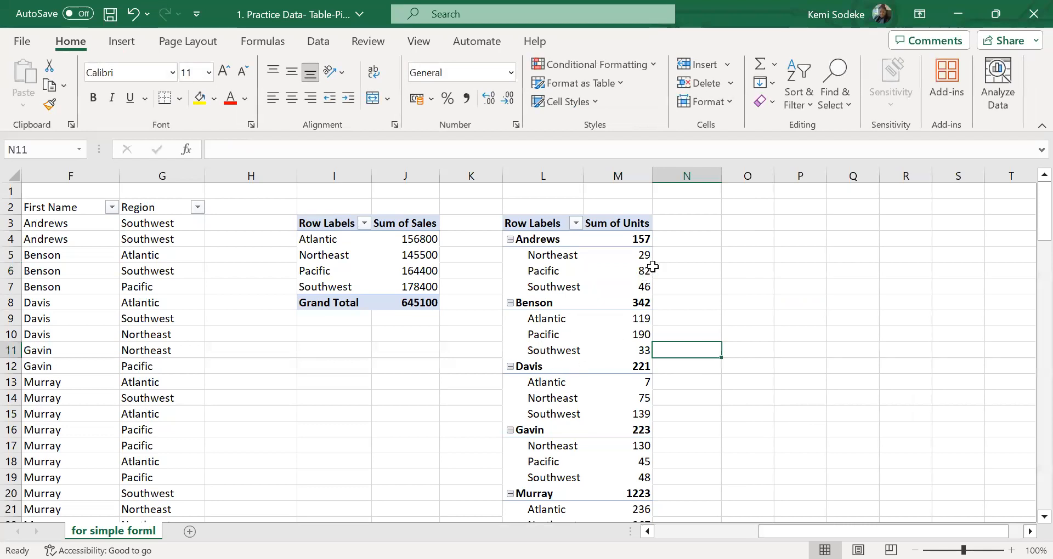
left_click(623, 257)
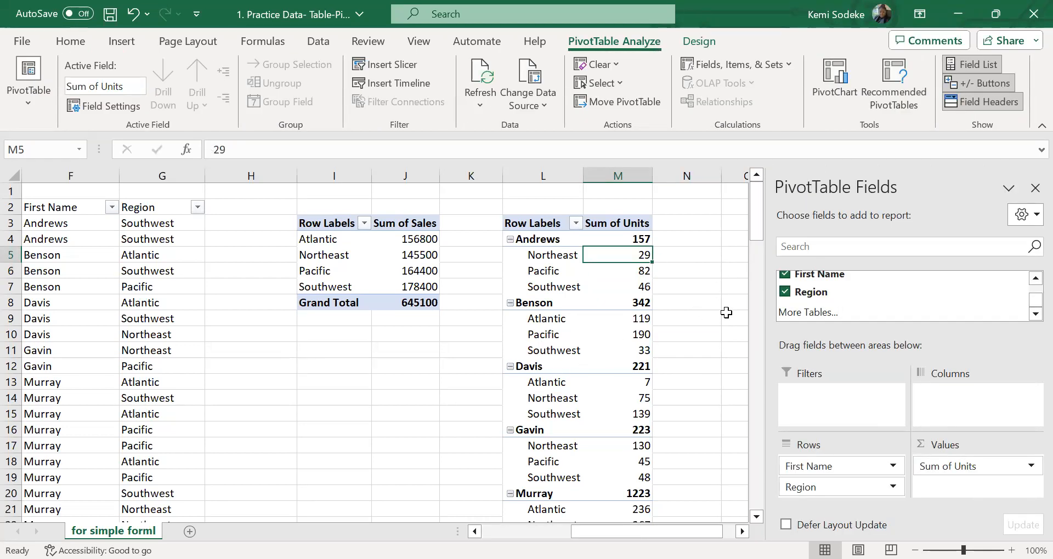
left_click(701, 300)
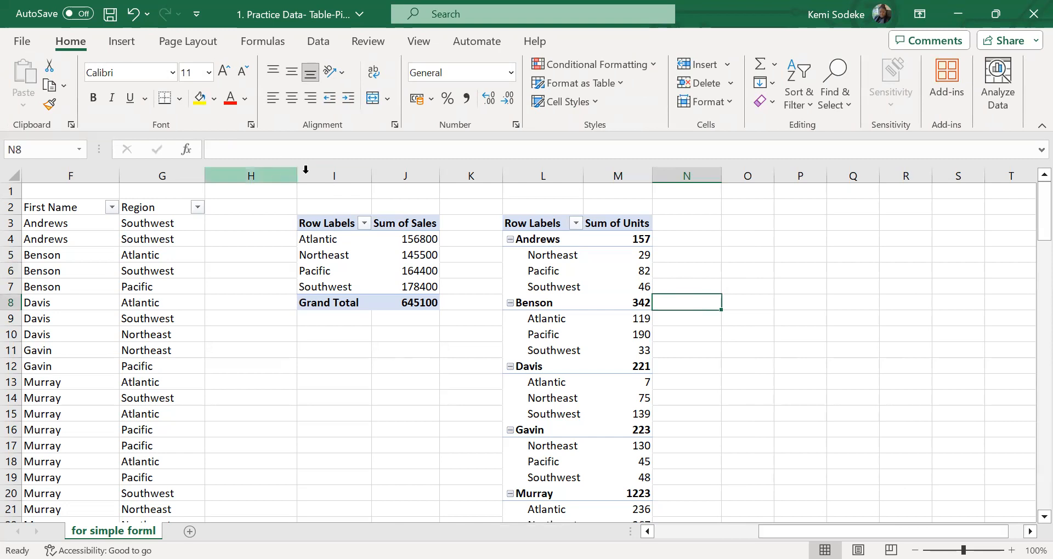
Delete columns I and J holding the Sum of Sales PivotTable, plus the extra empty column before the units PivotTable
left_click_drag(367, 173, 421, 173)
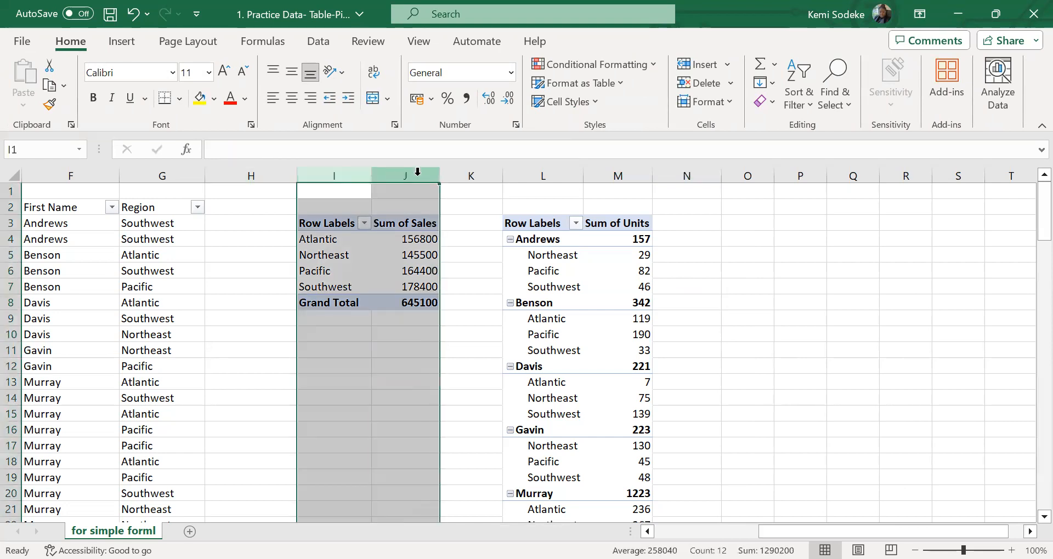
right_click(417, 171)
left_click(465, 363)
left_click(239, 316)
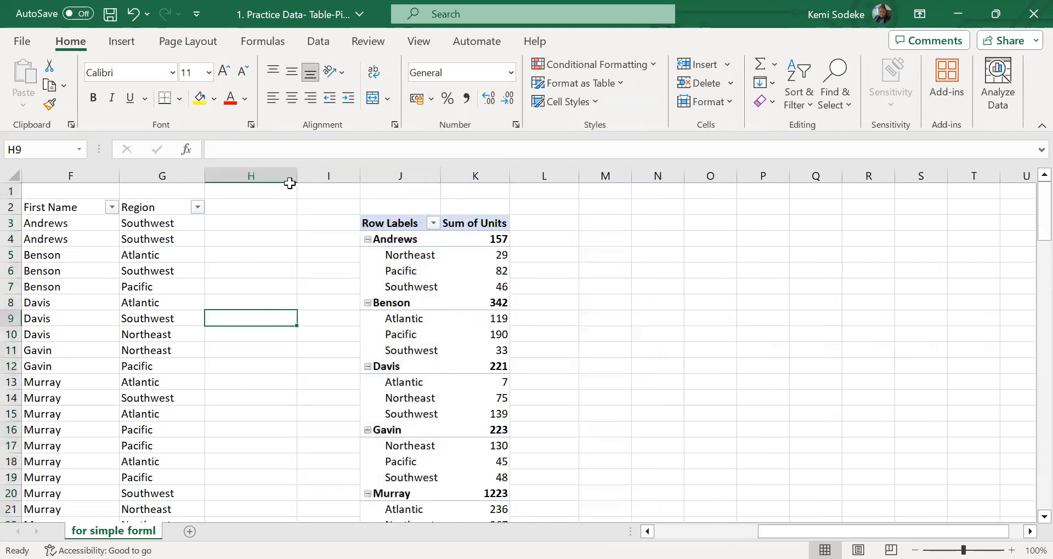
right_click(315, 171)
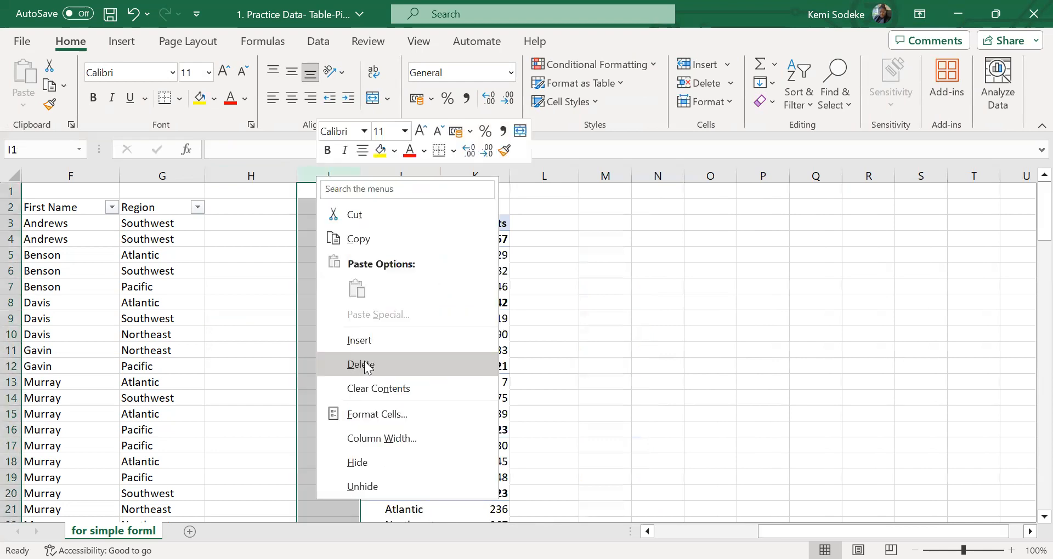
left_click(365, 364)
Move Region above First Name in the units PivotTable's Rows area and close the field list
left_click(412, 286)
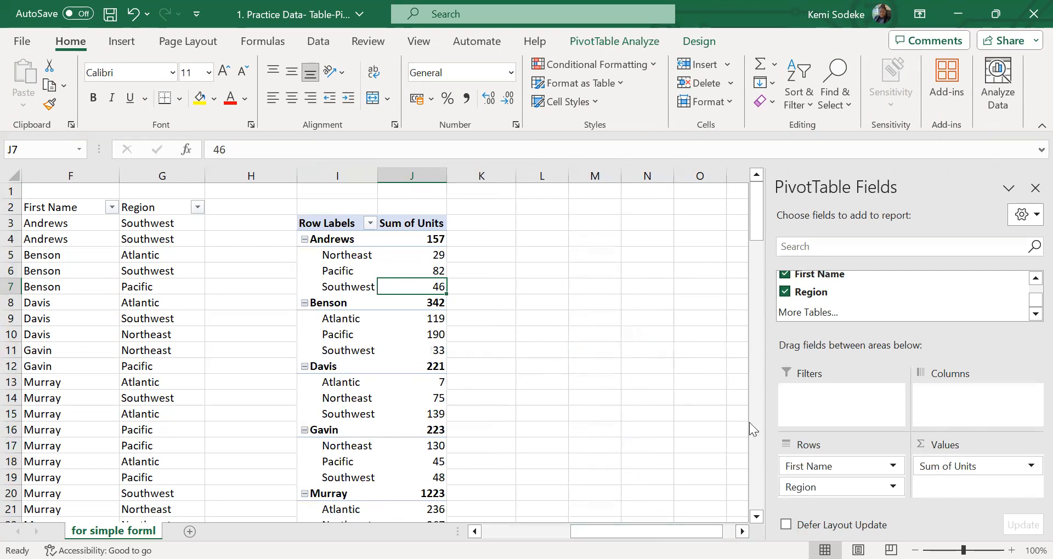
left_click(742, 531)
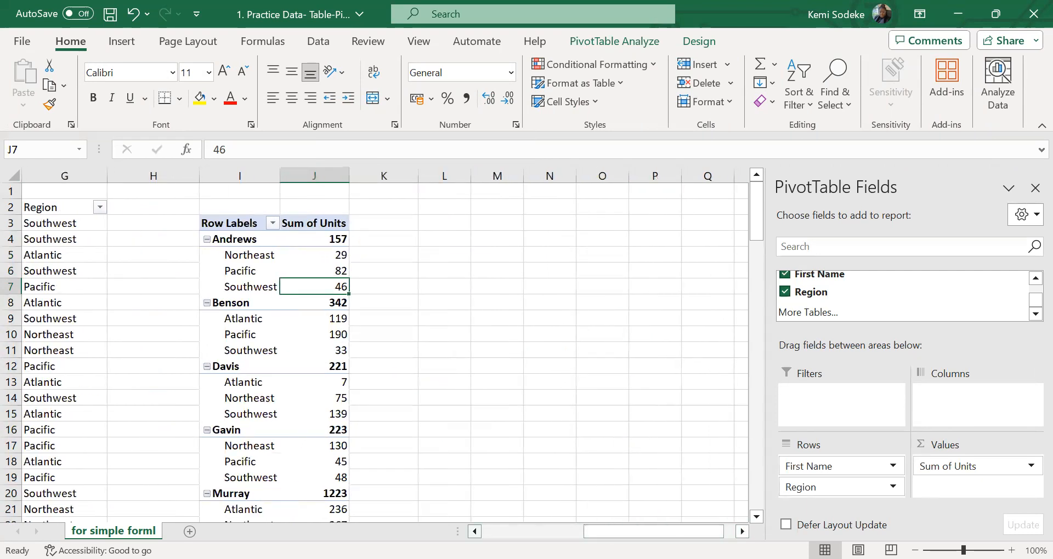
left_click(474, 531)
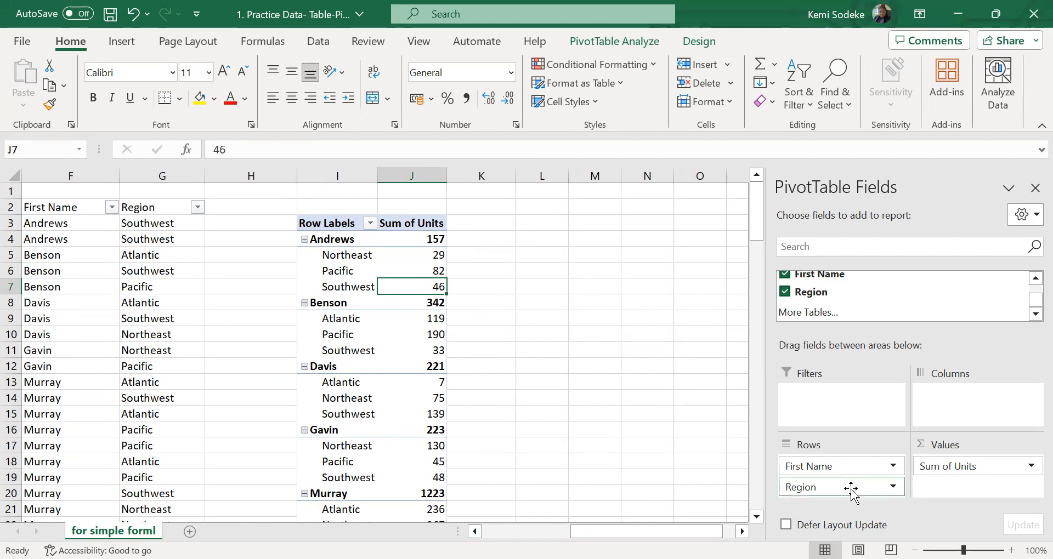
left_click_drag(836, 487, 854, 467)
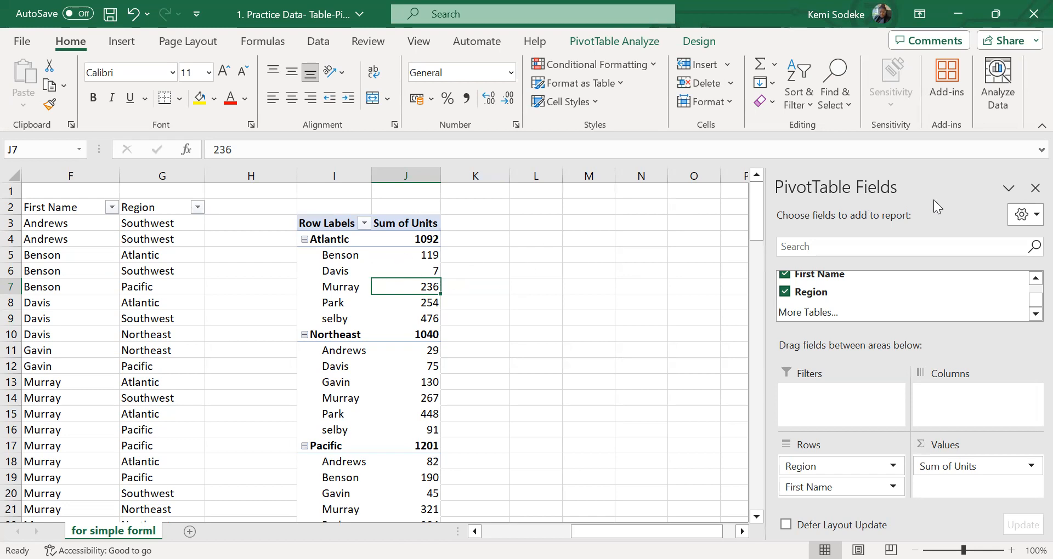
left_click(1035, 189)
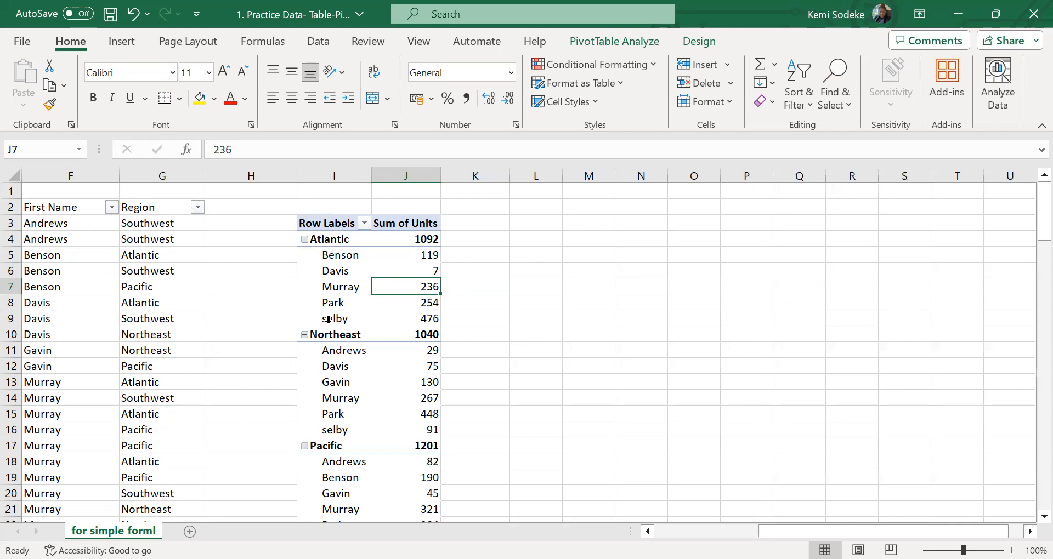
Try the Classic PivotTable layout from the display settings in PivotTable Options and undo it
right_click(357, 258)
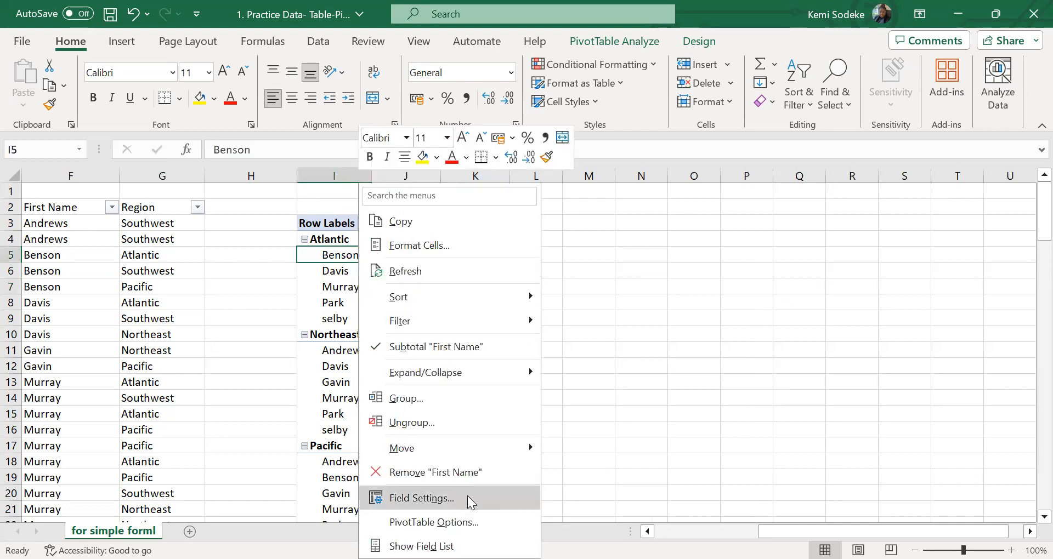
left_click(472, 530)
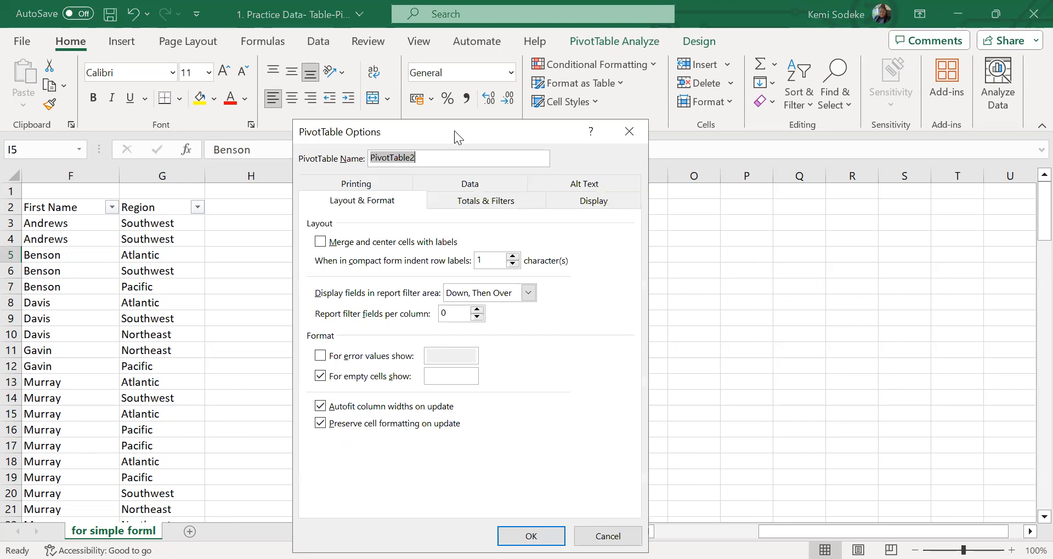
left_click_drag(454, 130, 709, 135)
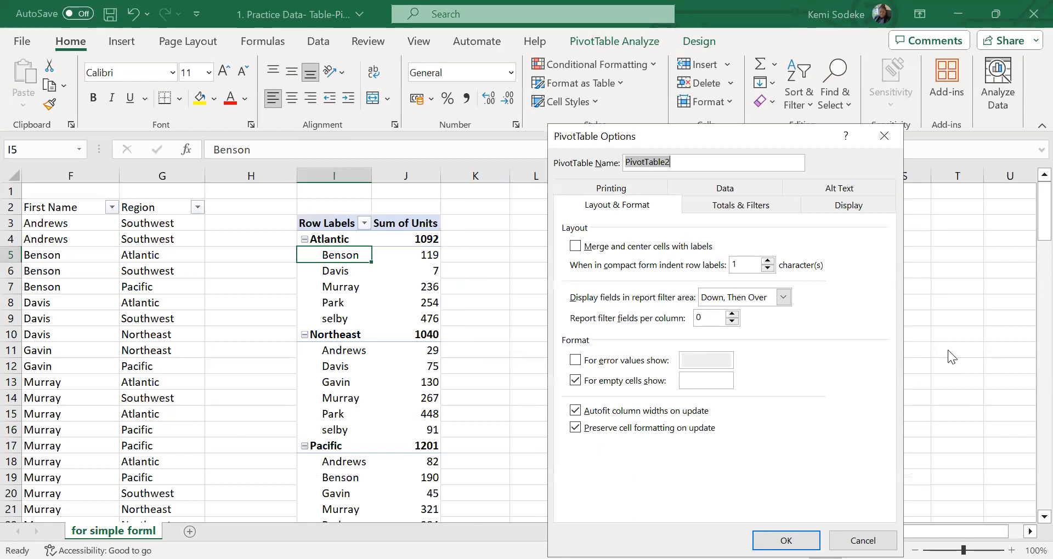
left_click(851, 207)
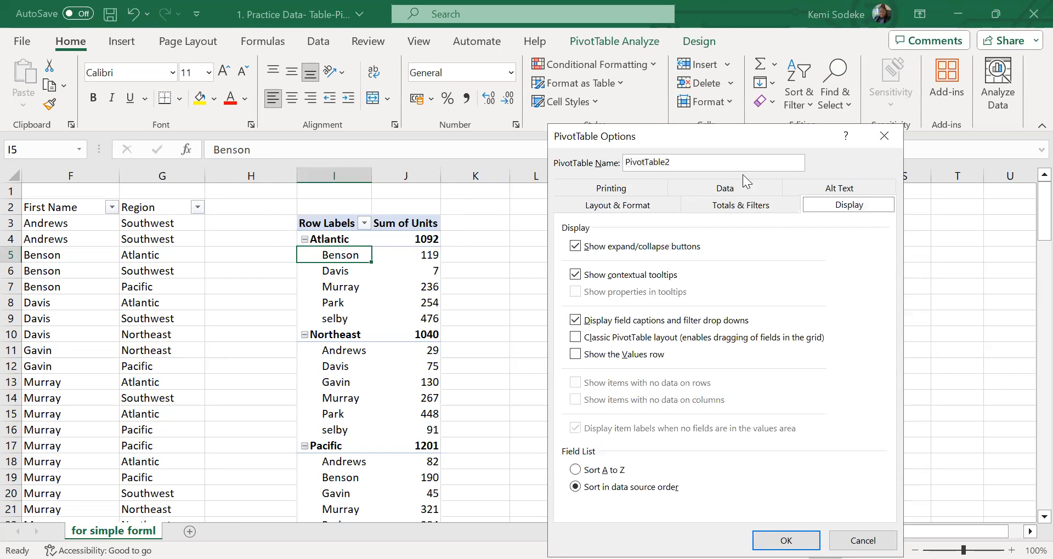
left_click_drag(697, 130, 788, 136)
left_click(668, 344)
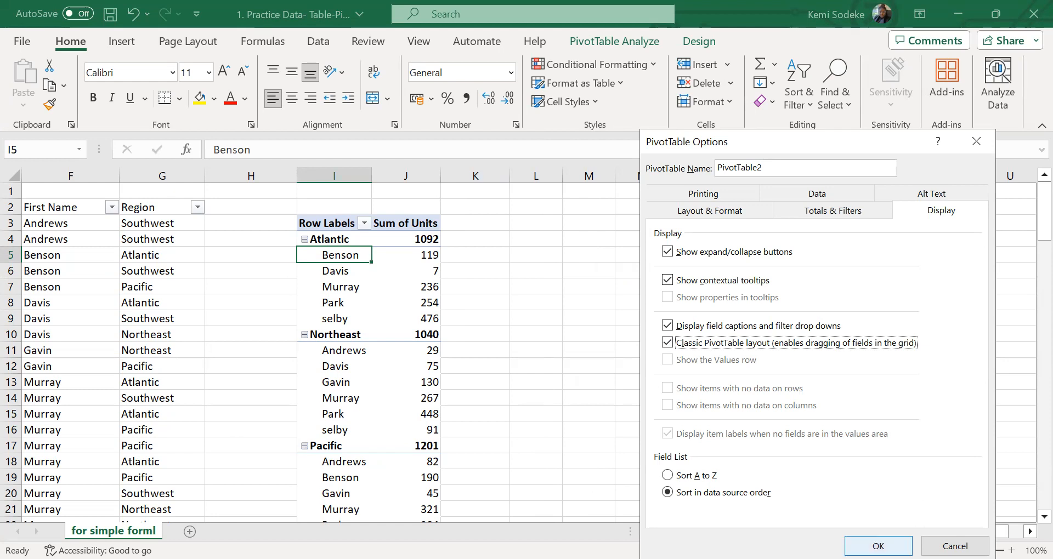
left_click(878, 547)
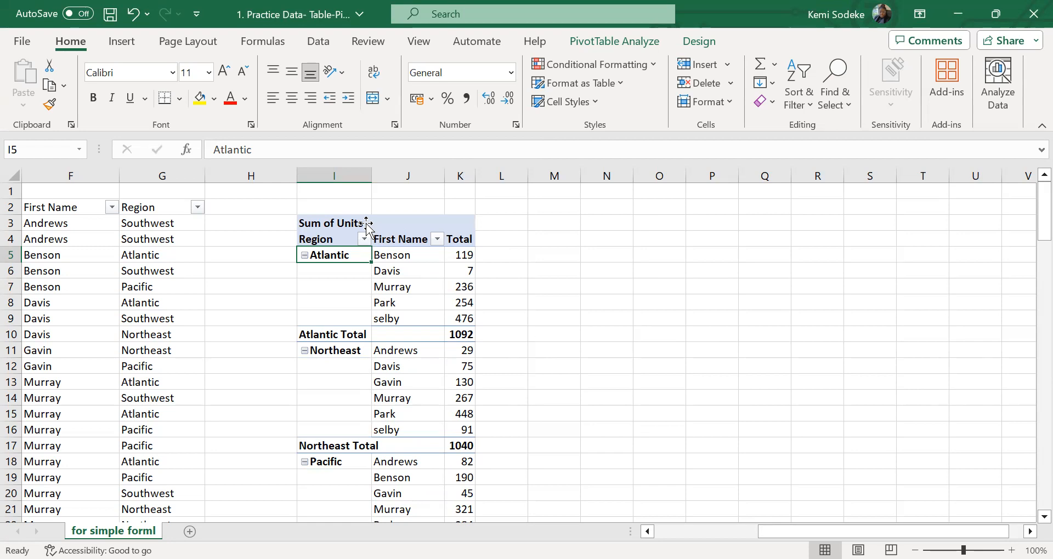
left_click(133, 14)
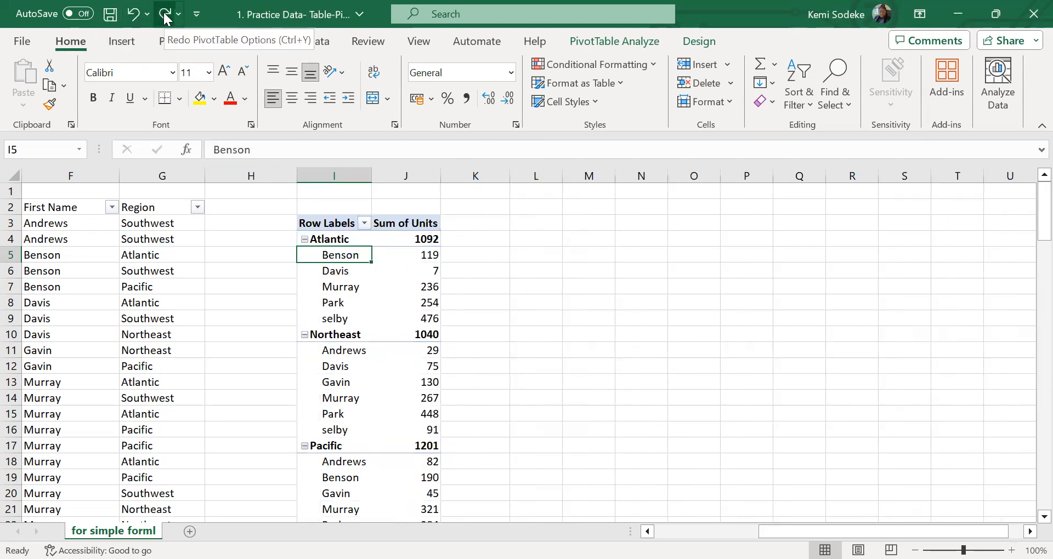
Enable the Classic PivotTable layout for the units PivotTable and deselect the table
right_click(388, 297)
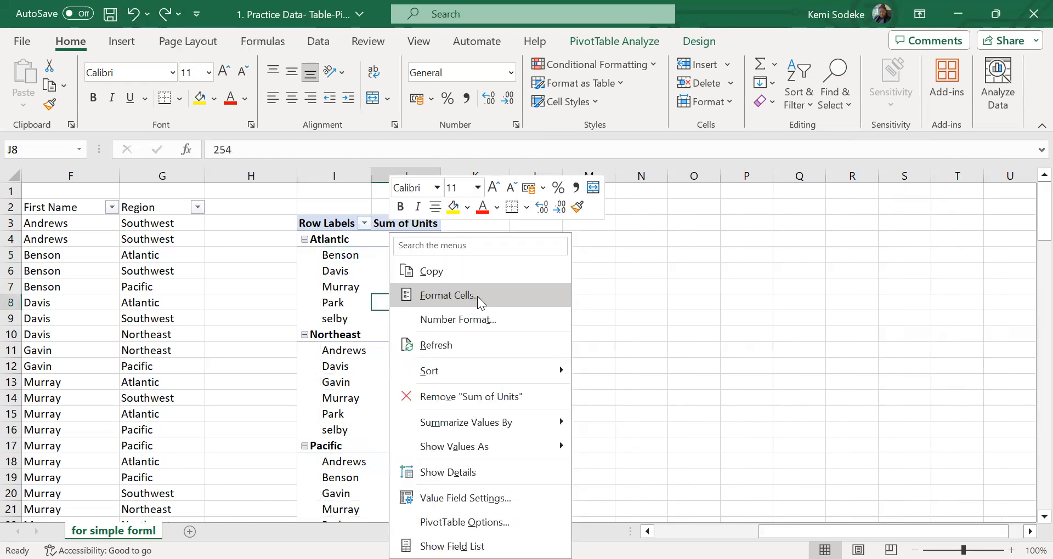
left_click(522, 527)
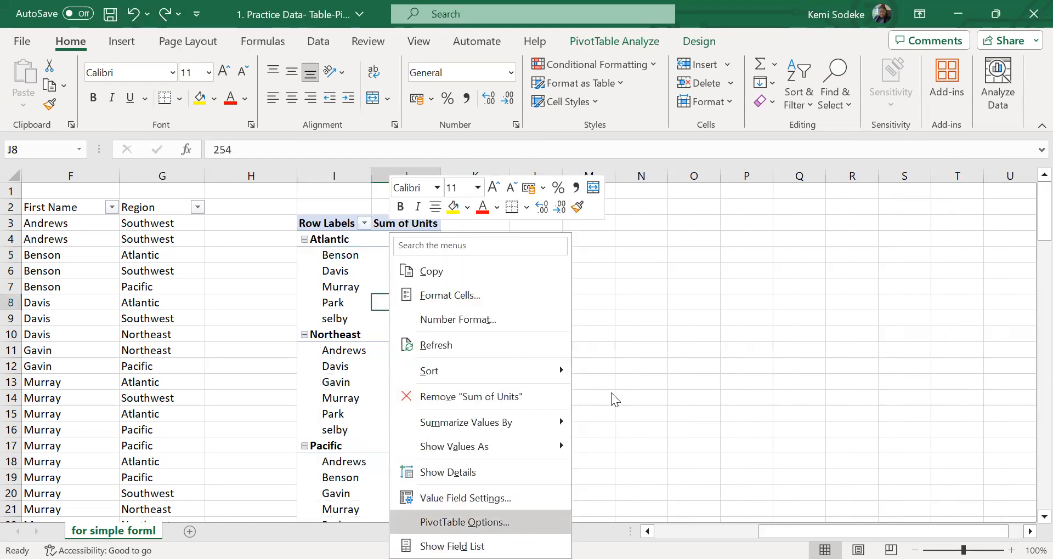
left_click(657, 203)
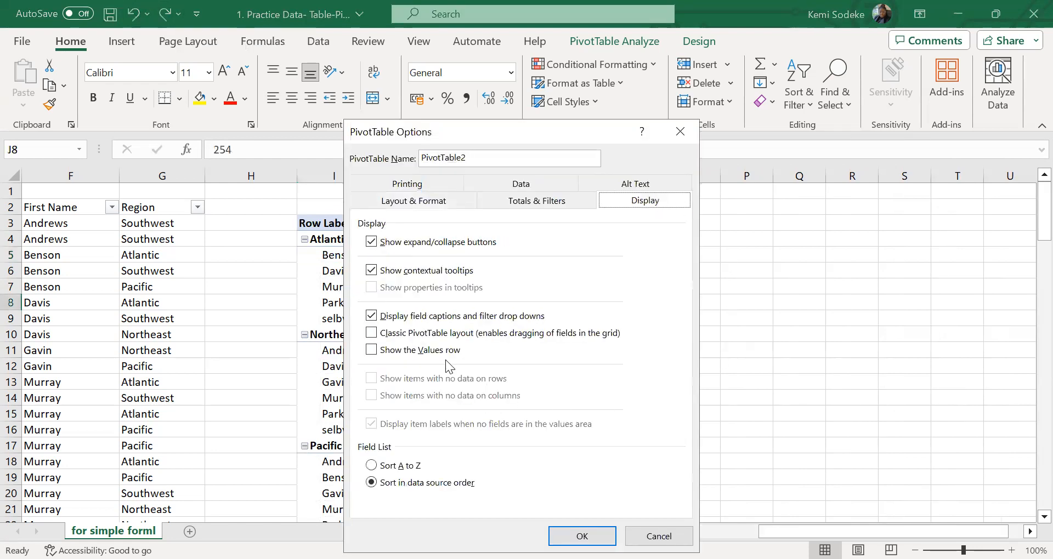
left_click(372, 333)
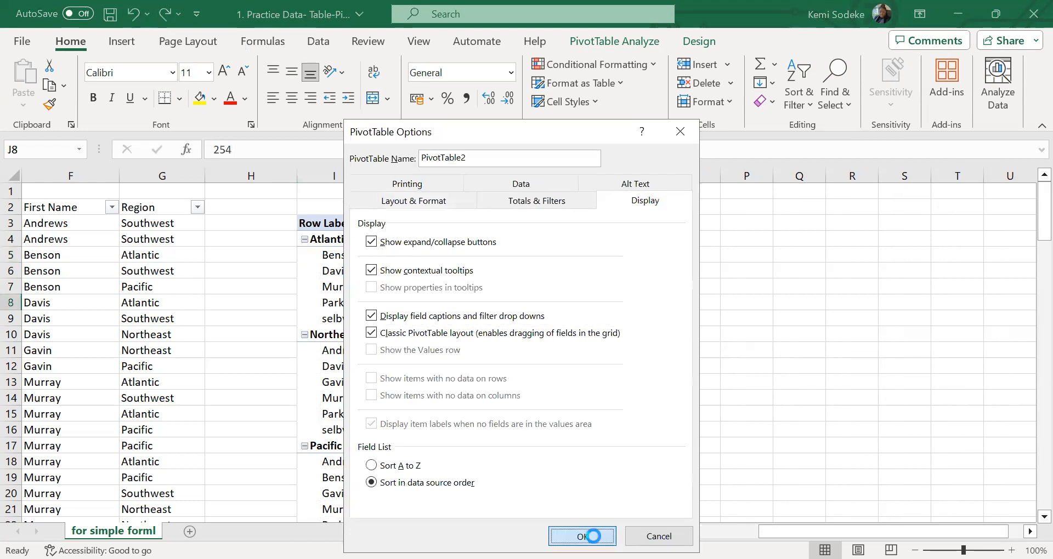
left_click(583, 534)
left_click(614, 300)
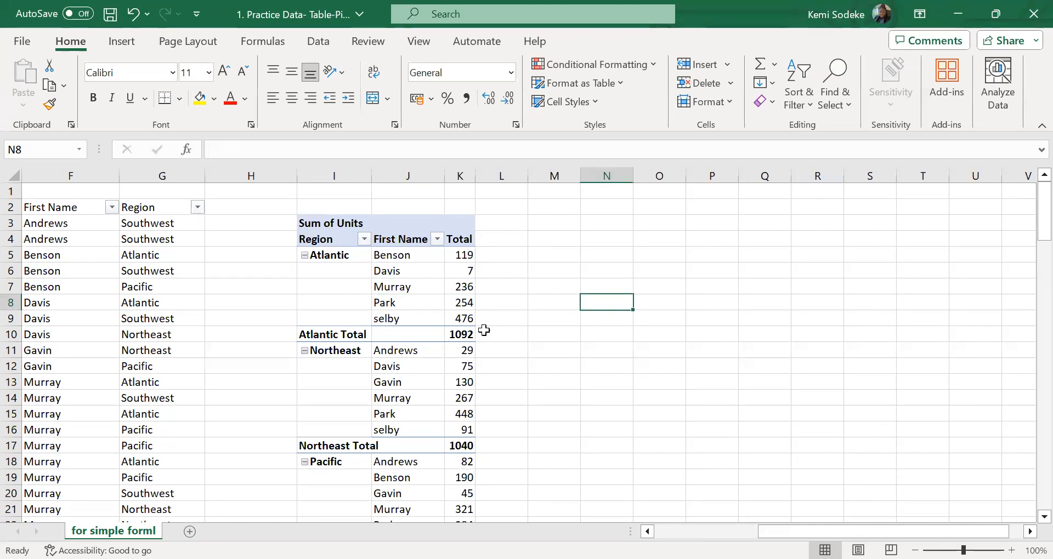
Reorder First Name ahead of Region directly in the PivotTable grid, widen both columns, and review the table down to the Grand Total
left_click(415, 240)
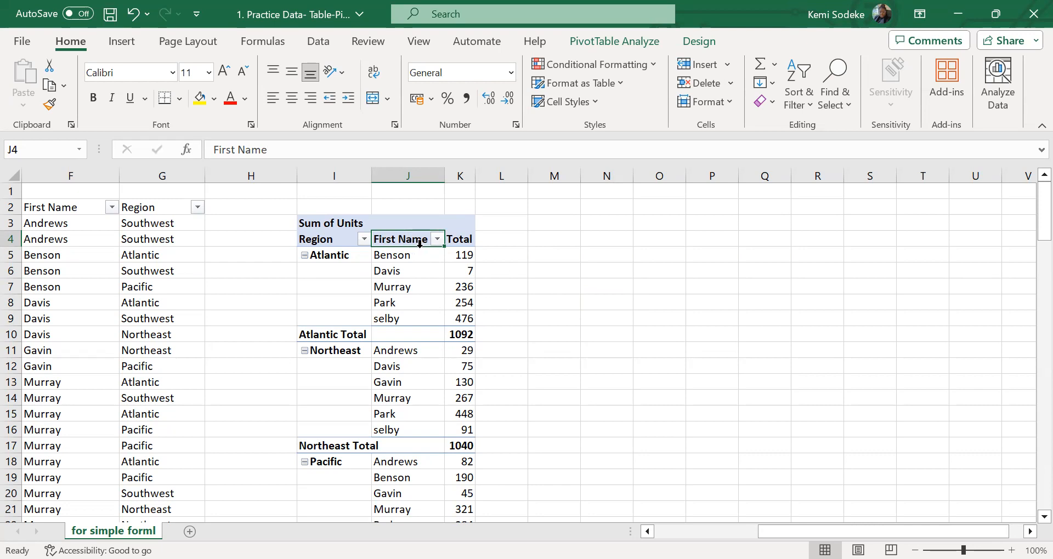
left_click_drag(413, 242, 325, 253)
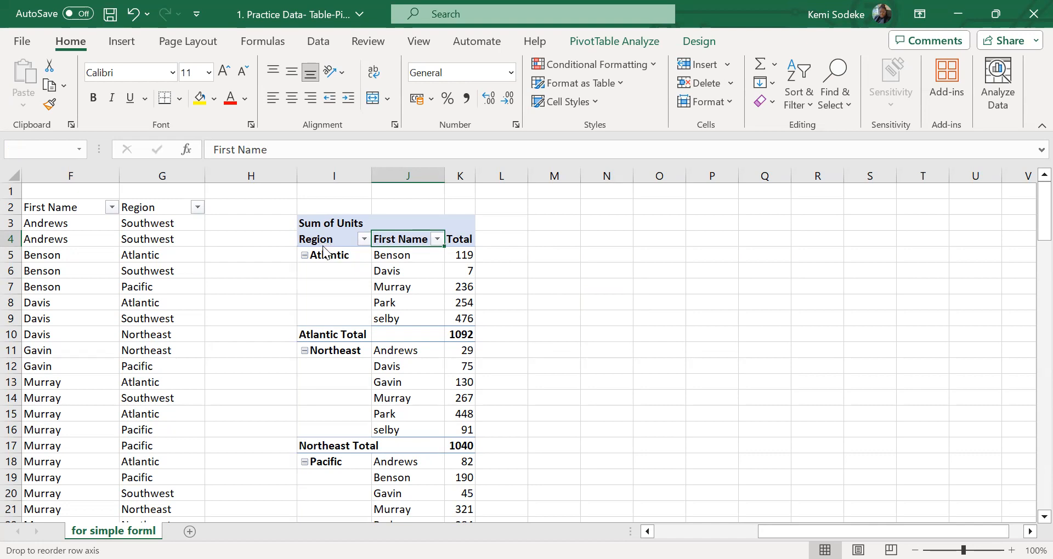
left_click_drag(430, 173, 461, 174)
left_click_drag(369, 176, 410, 181)
left_click_drag(505, 183, 528, 177)
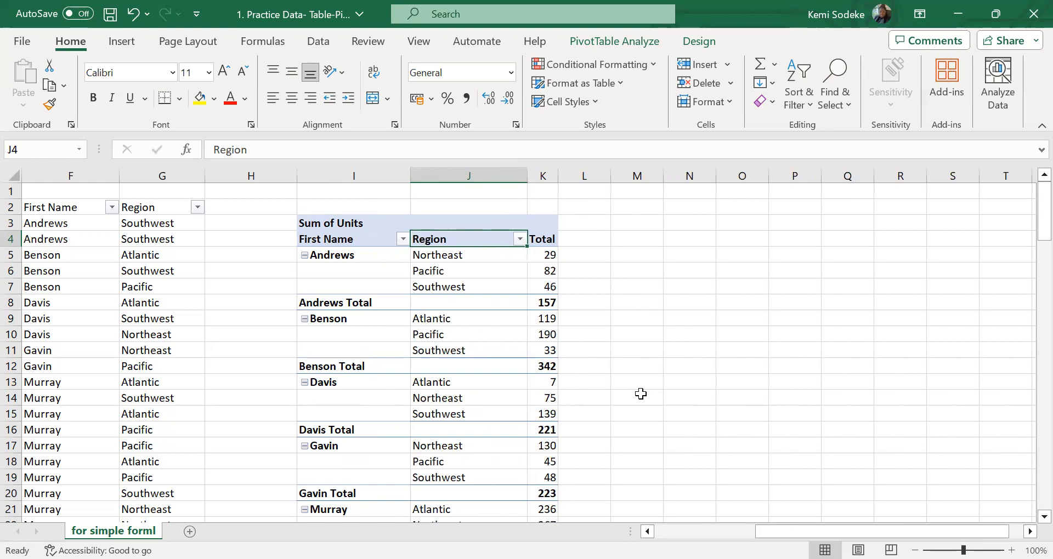
scroll(464, 357, "down", 3)
scroll(464, 357, "down", 3)
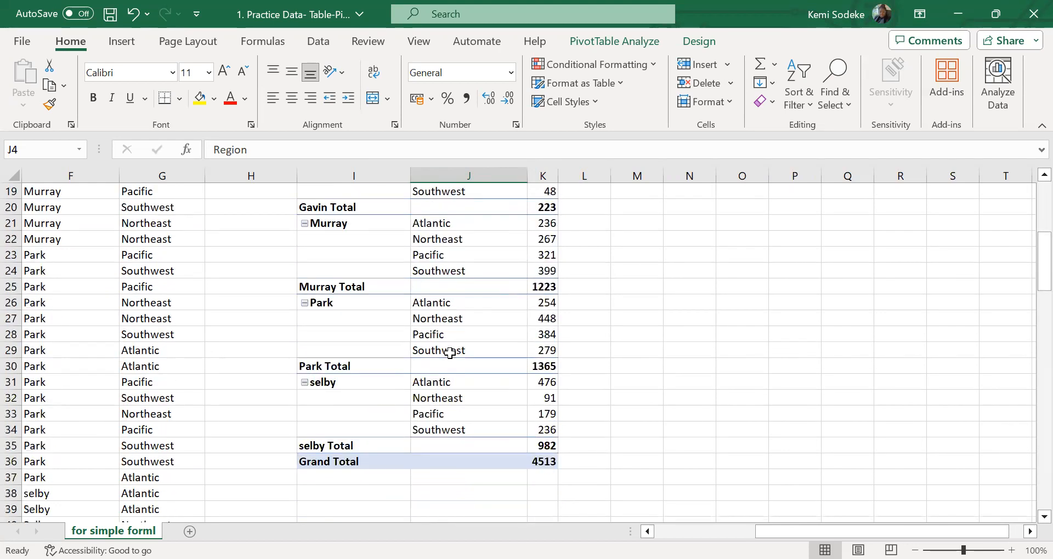
scroll(439, 353, "up", 6)
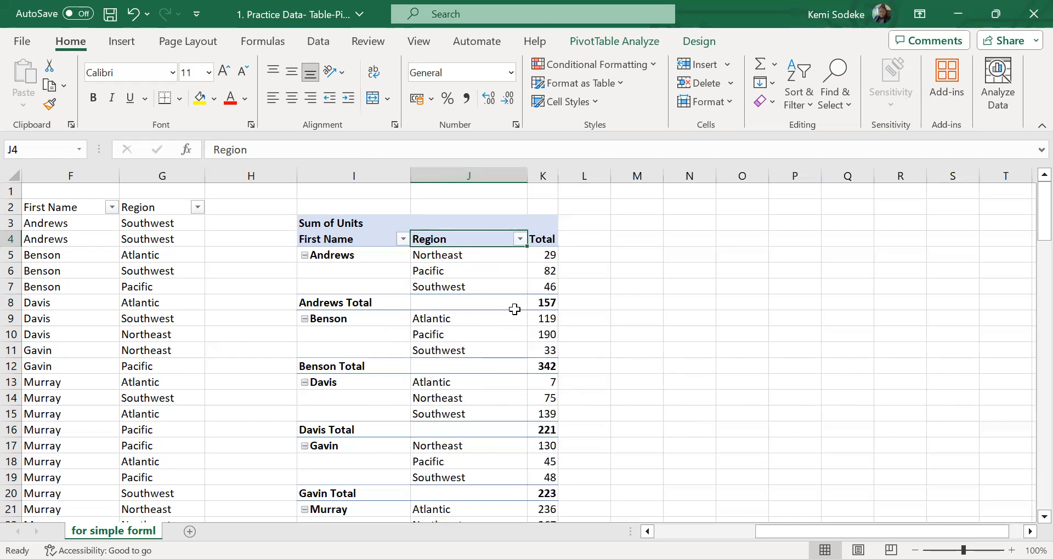
left_click(470, 272)
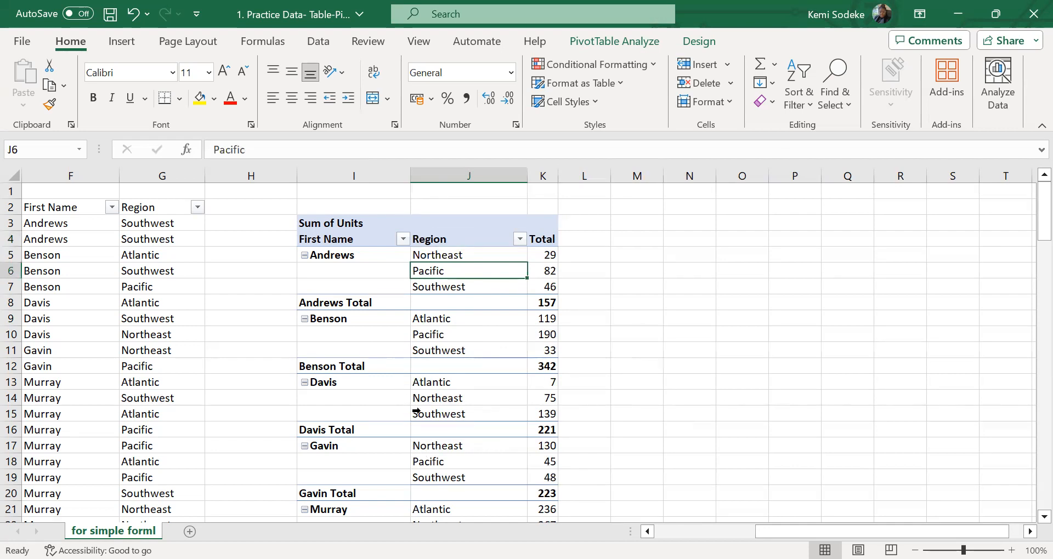
Show the PivotTable field list again and remove First Name from the Rows area, keeping Region
left_click(614, 41)
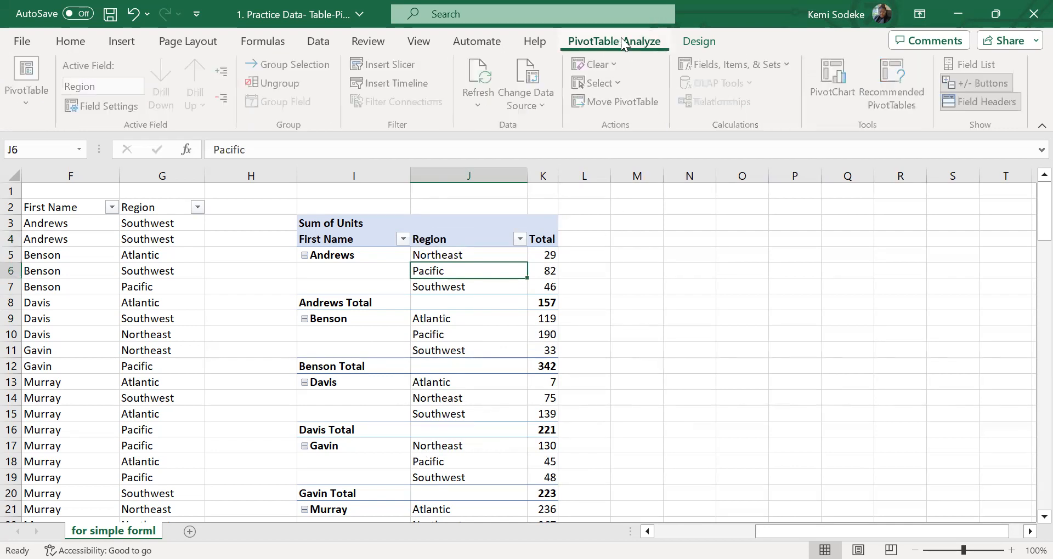
left_click(991, 63)
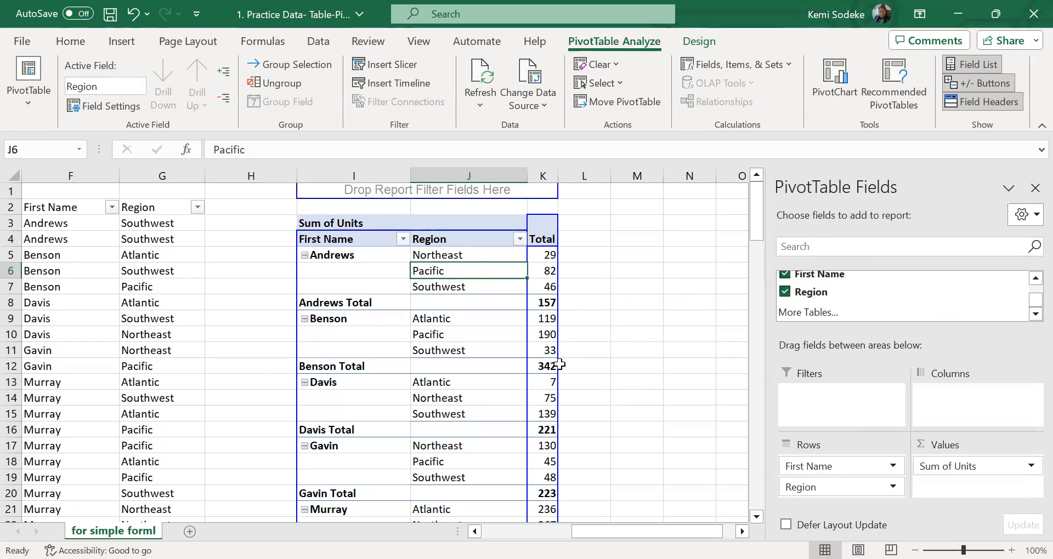
left_click_drag(1033, 301, 1034, 296)
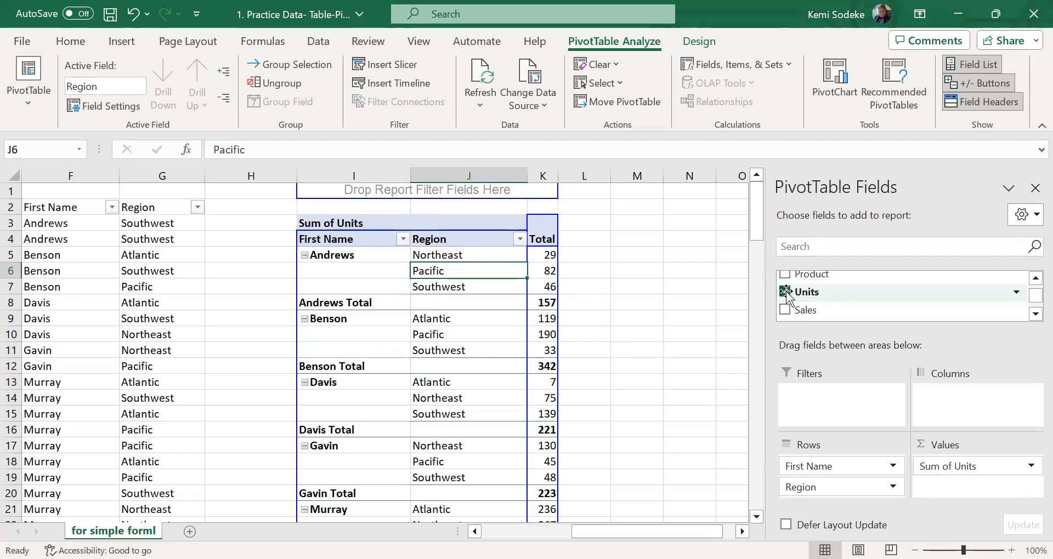
left_click(1031, 315)
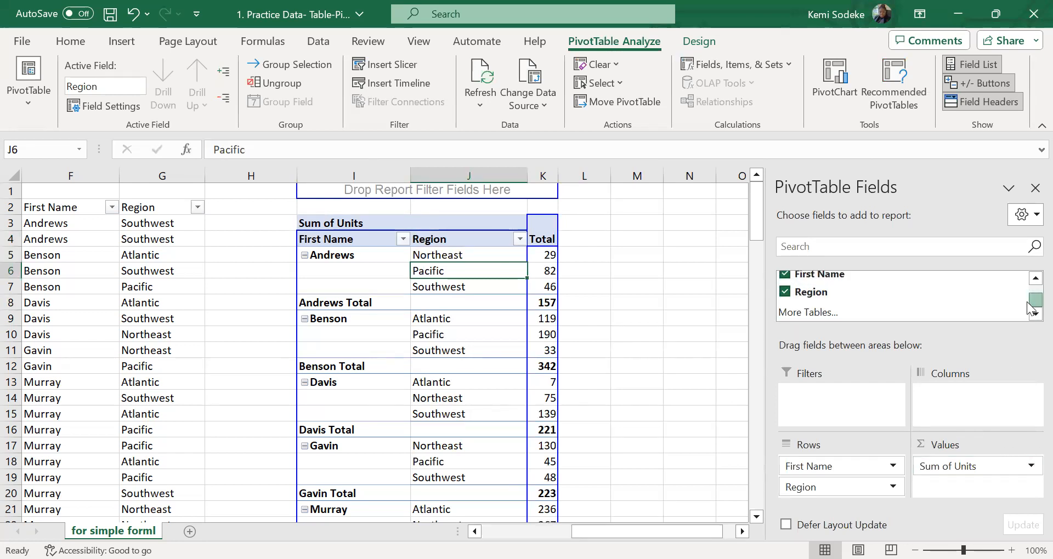
left_click_drag(832, 472, 789, 280)
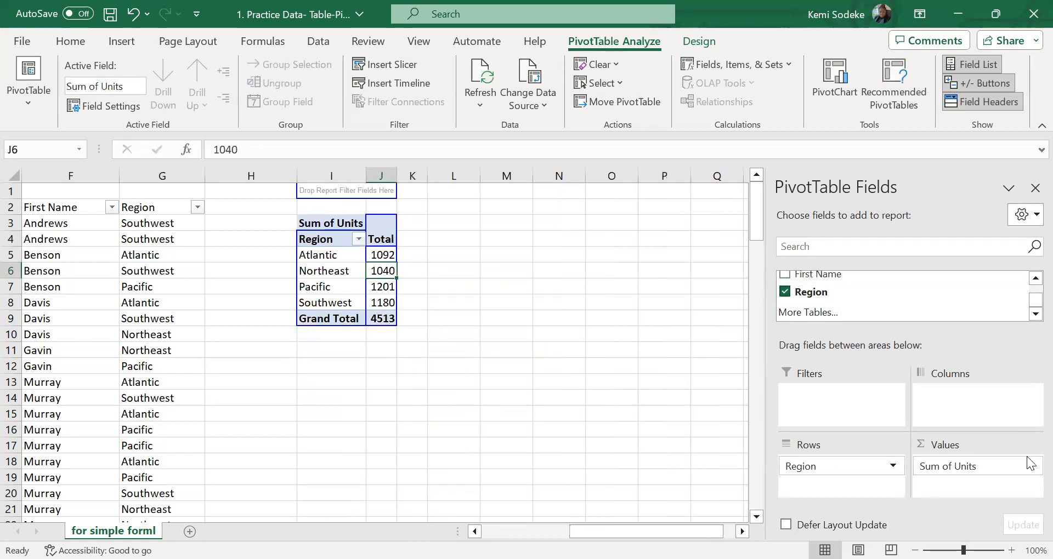
Add Product to the PivotTable's Columns area and sort the products A to Z
left_click_drag(1031, 304, 1031, 286)
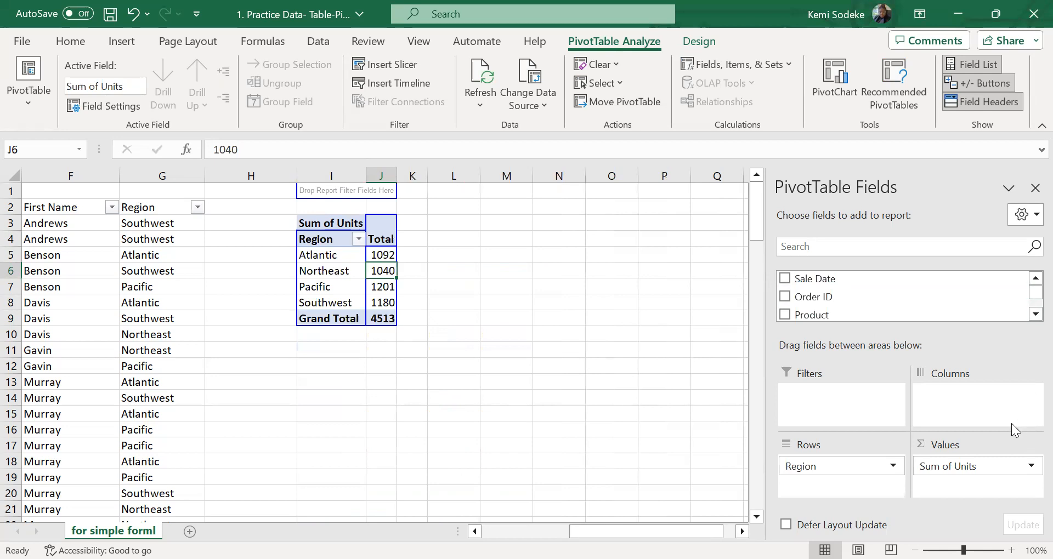
left_click_drag(837, 315, 967, 402)
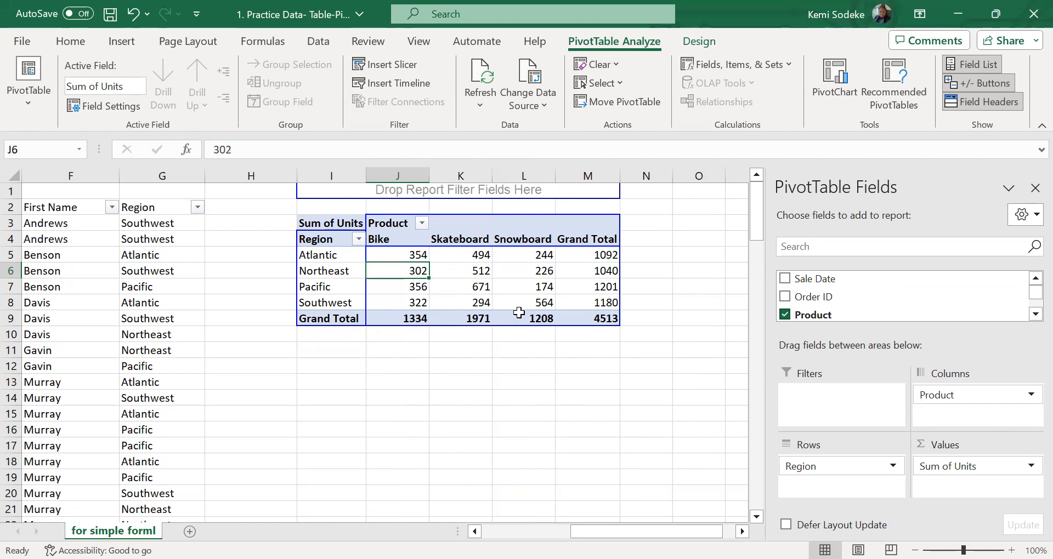
left_click(512, 373)
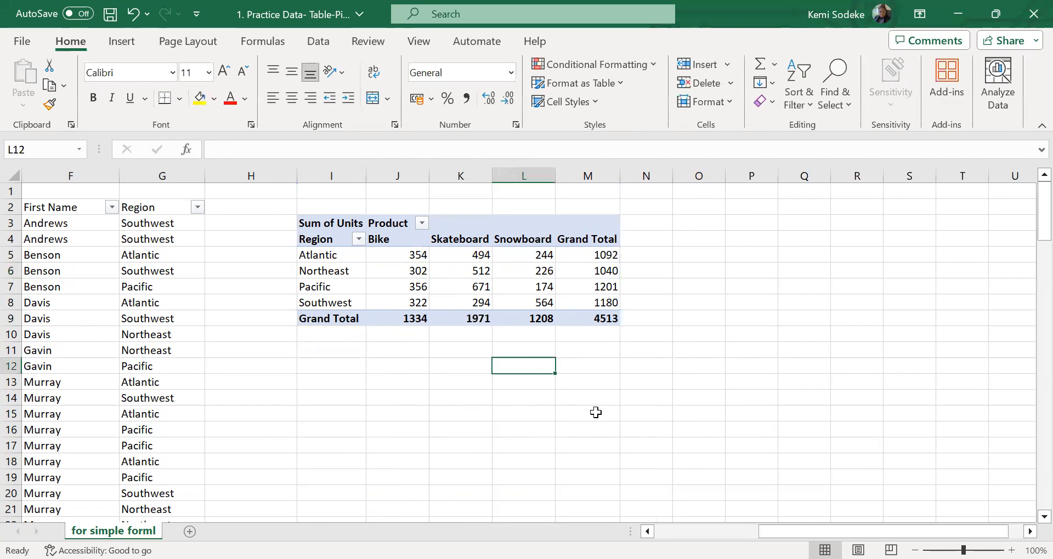
left_click(421, 223)
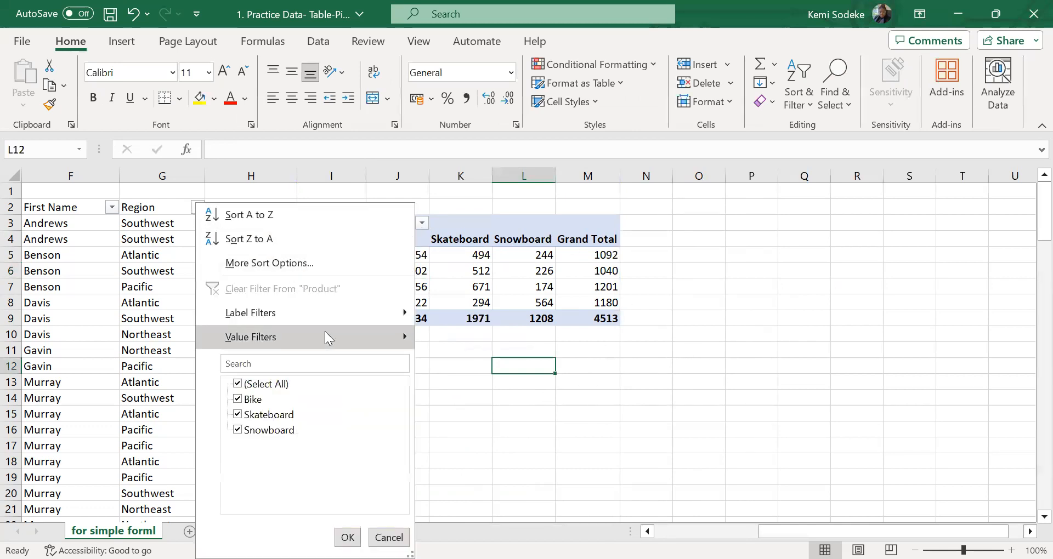
left_click(286, 214)
left_click(437, 379)
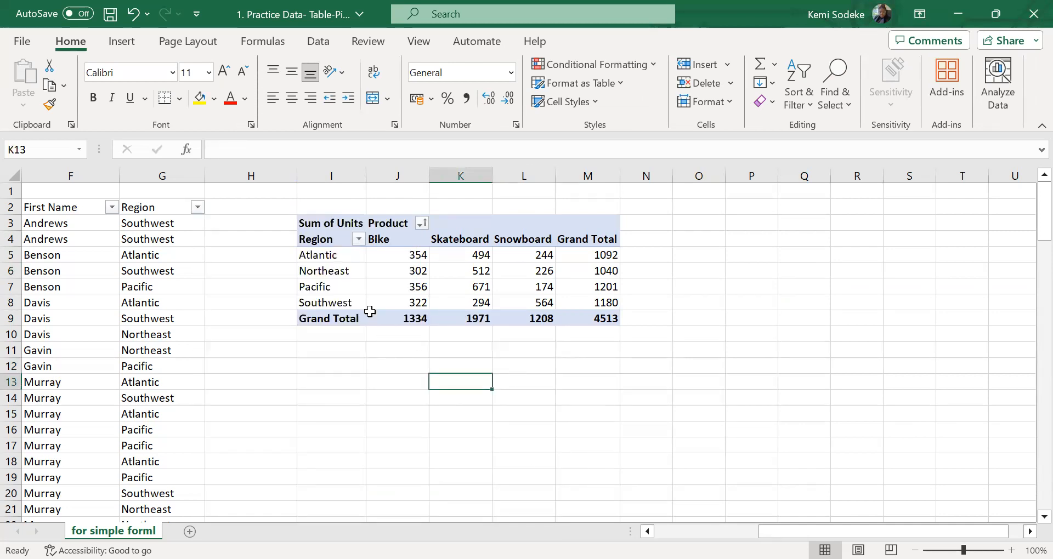
Examine the units PivotTable's product headings, region labels and the values where regions and products intersect
left_click(396, 238)
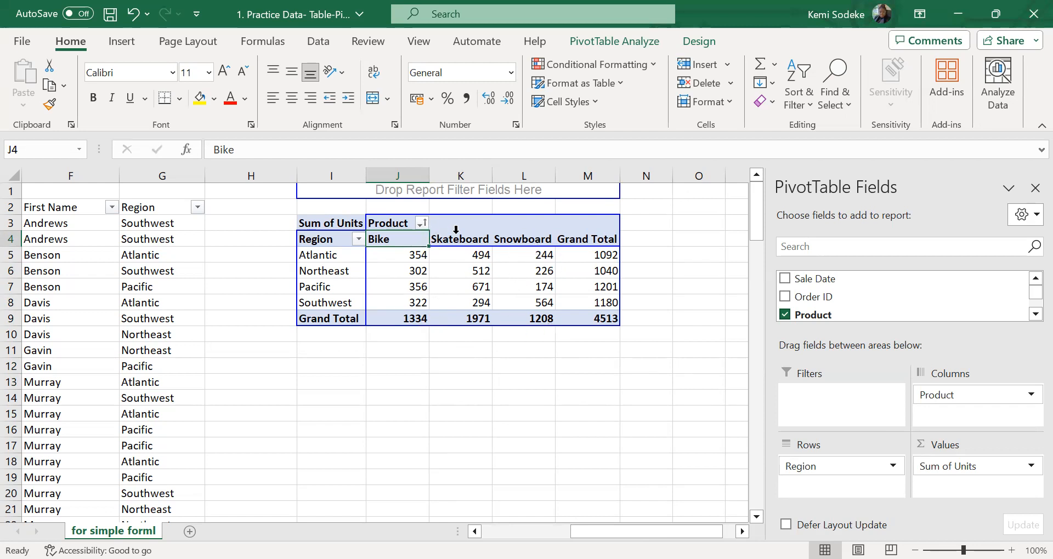
left_click(328, 257)
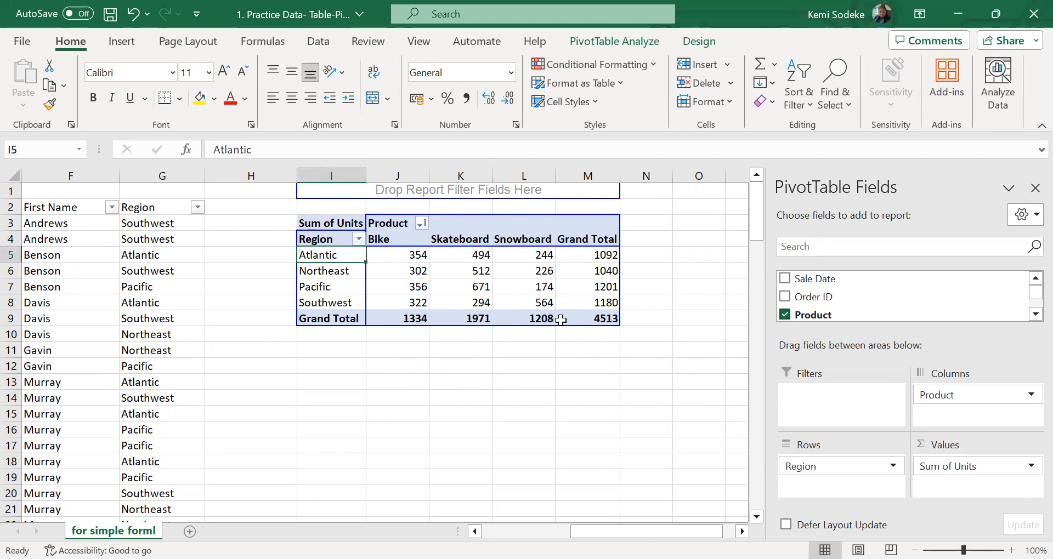
left_click(478, 261)
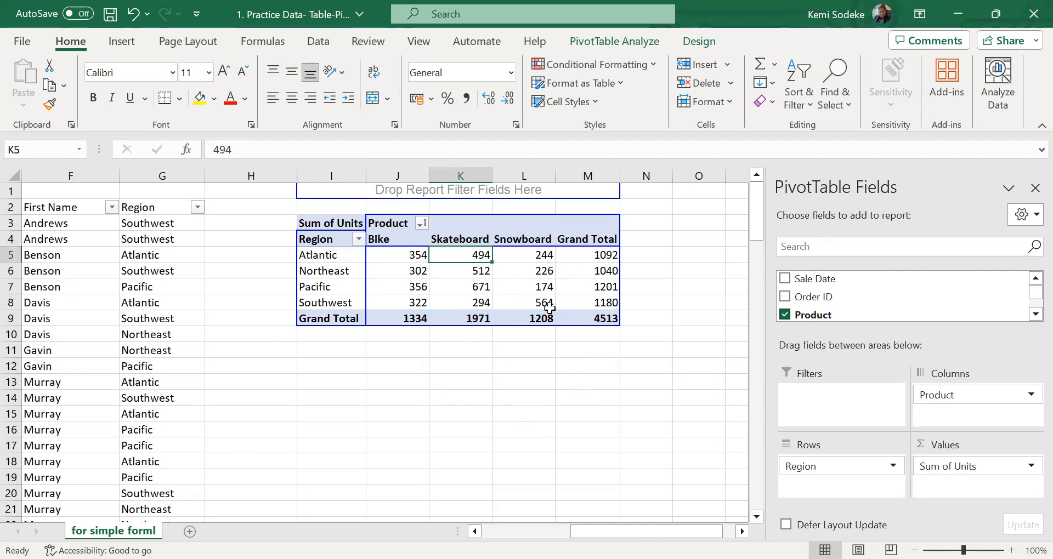
left_click(341, 222)
left_click(341, 222)
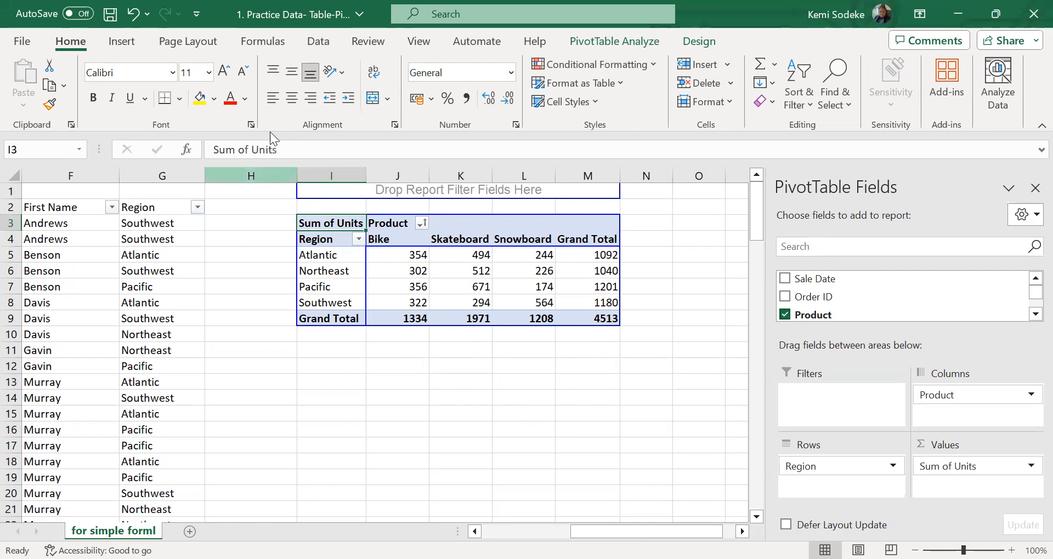
left_click(319, 41)
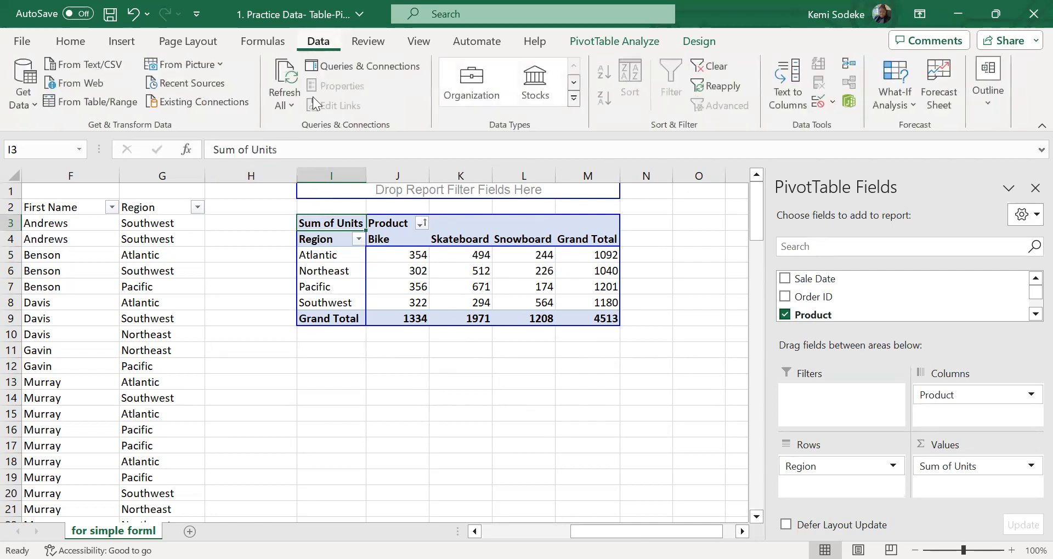
left_click(357, 362)
left_click(395, 267)
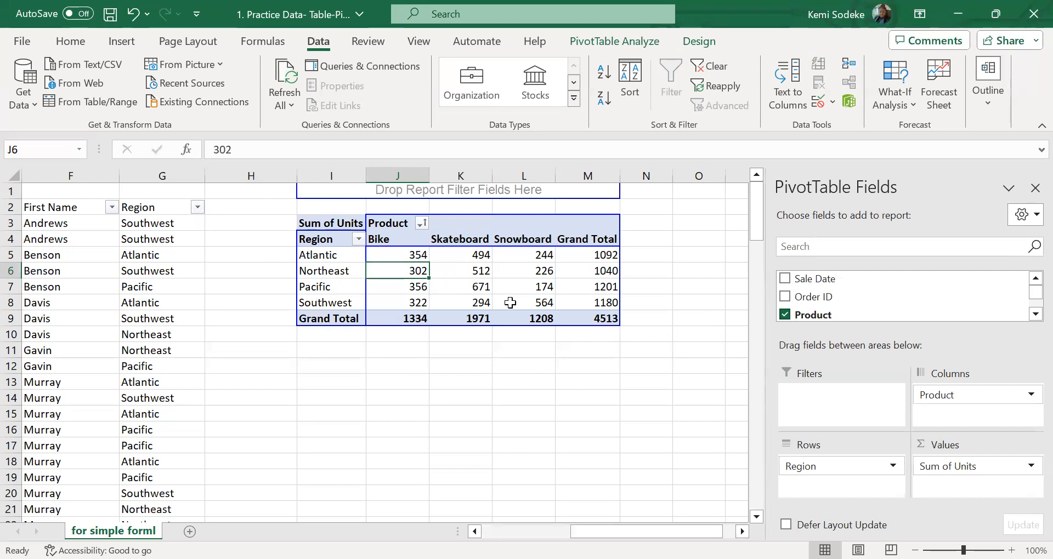
left_click(480, 276)
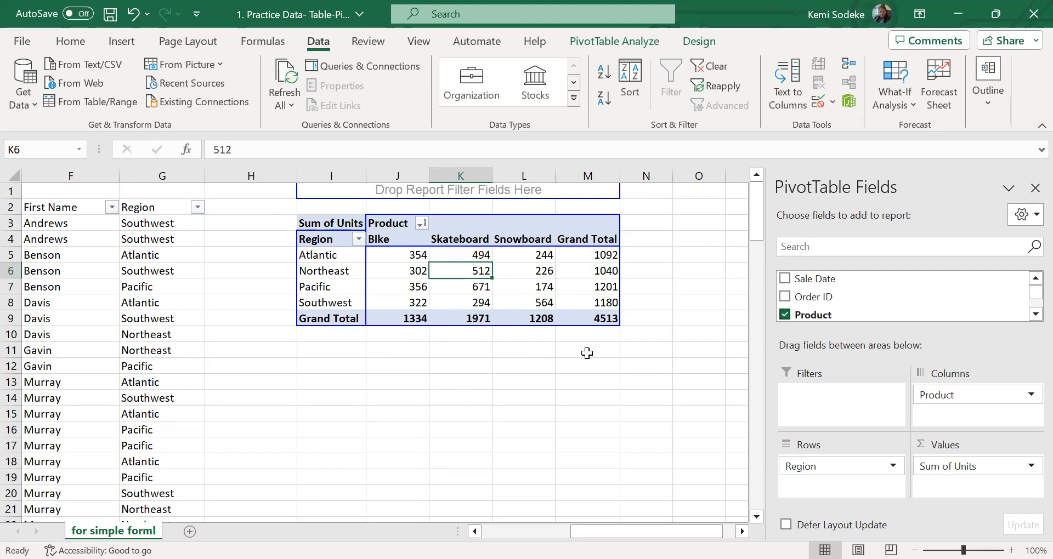
left_click(543, 303)
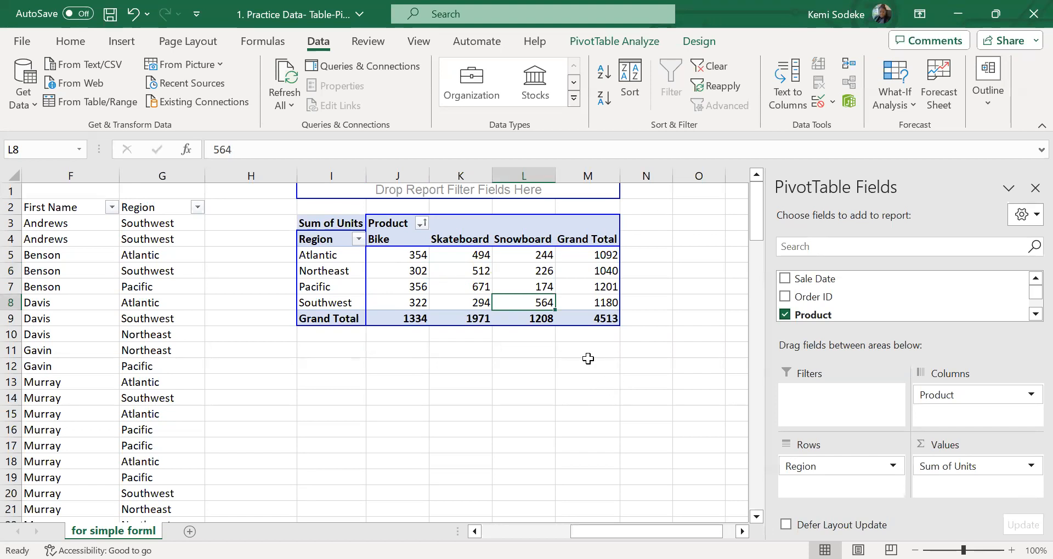
Turn off grand totals for rows in the totals and filters settings of PivotTable Options
right_click(456, 259)
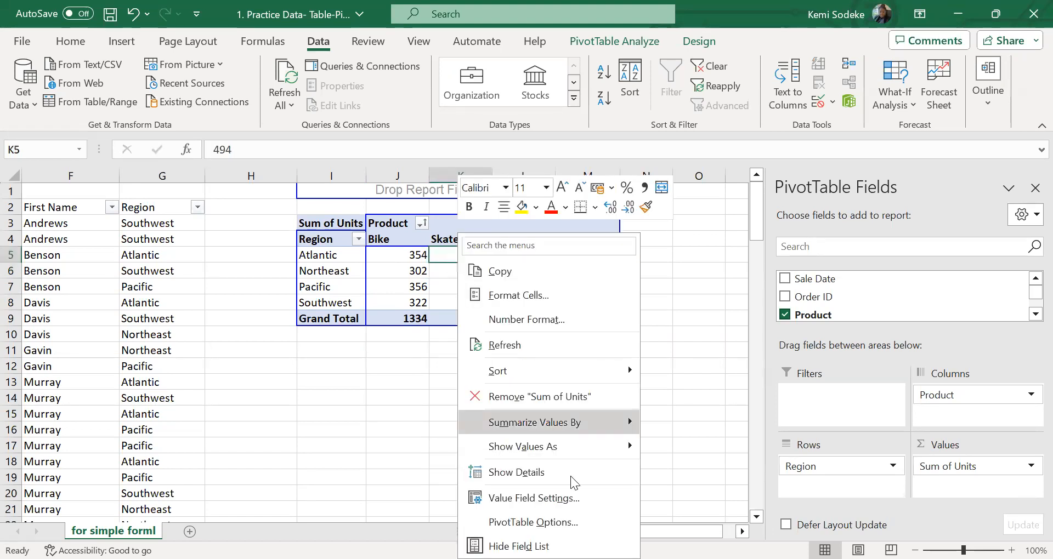
left_click(561, 524)
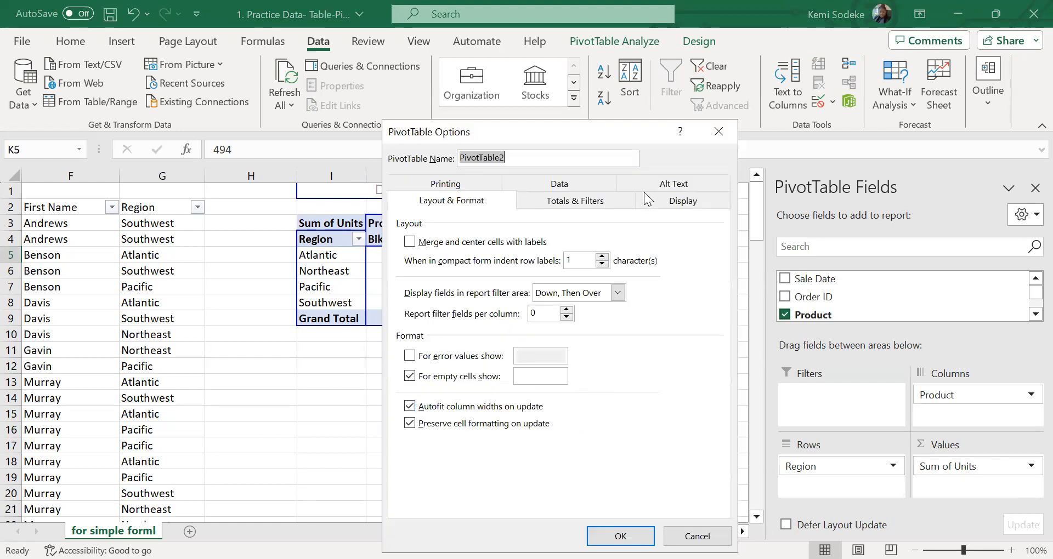
left_click(559, 184)
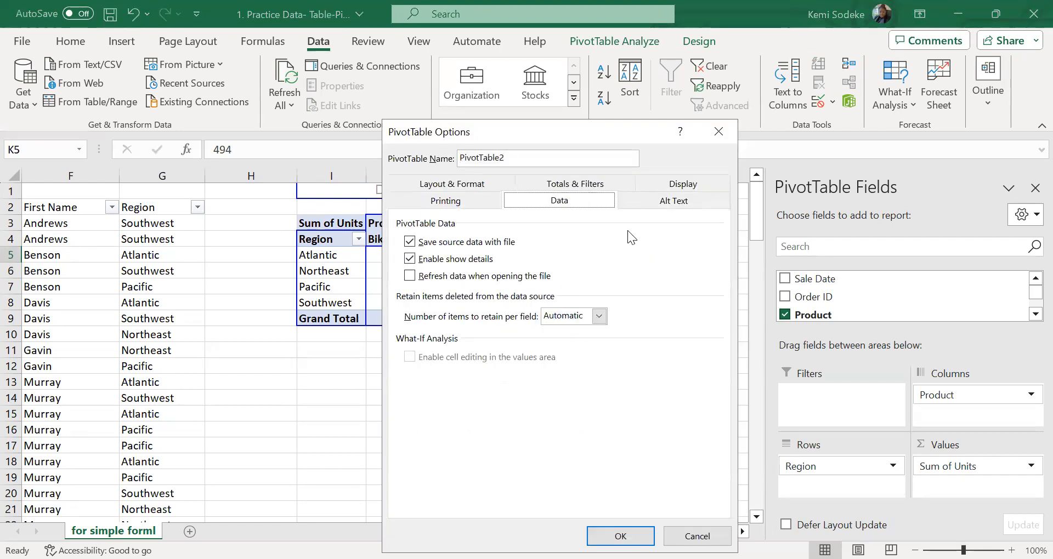
left_click(597, 185)
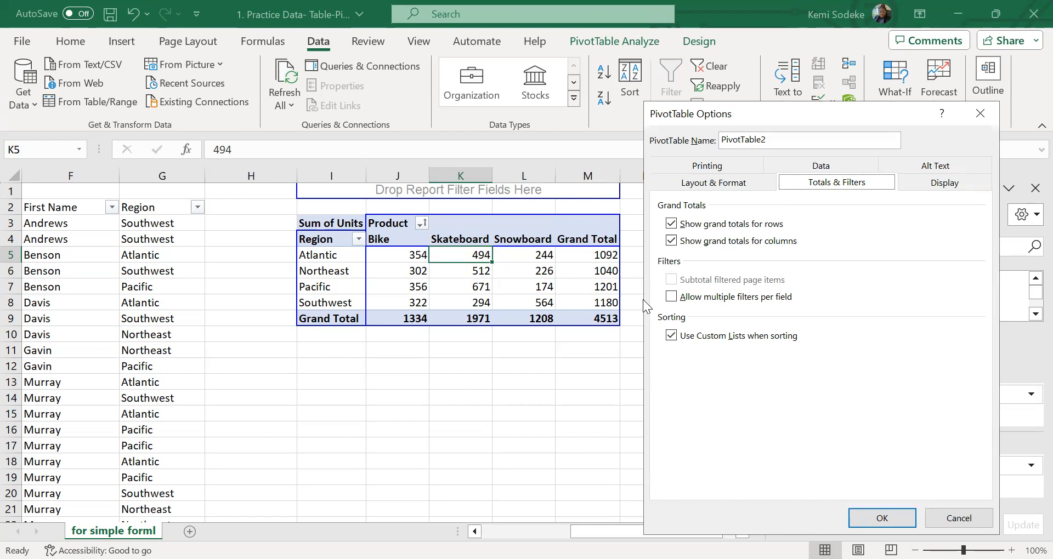
left_click(671, 224)
left_click(865, 518)
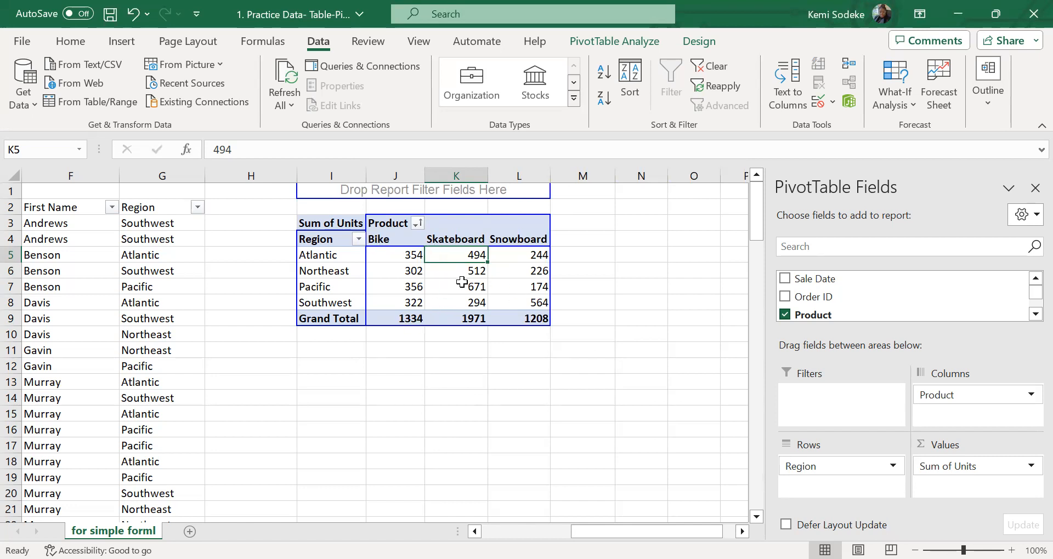
Turn off grand totals for columns in PivotTable Options and deselect the PivotTable
right_click(511, 270)
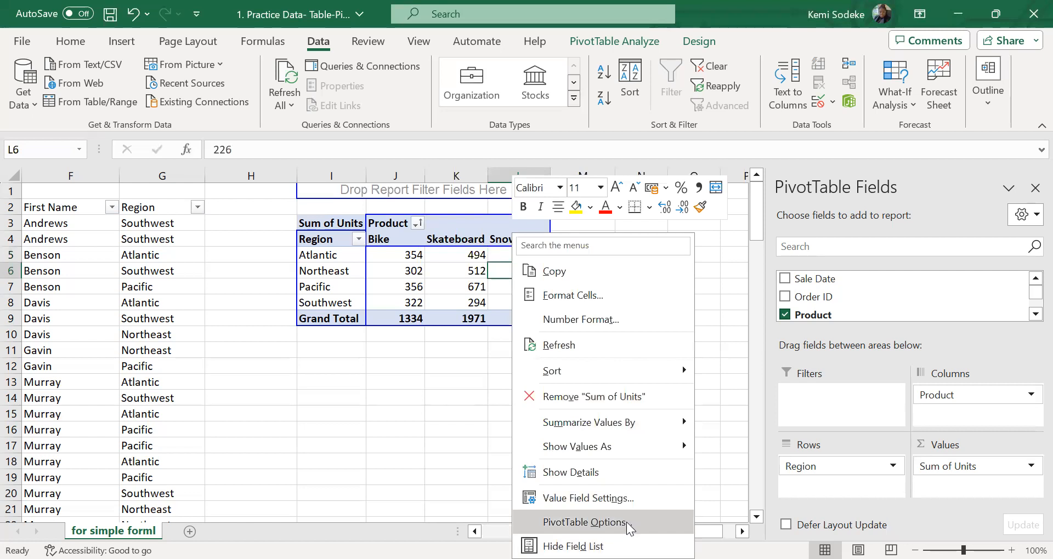
key("Return")
left_click(665, 204)
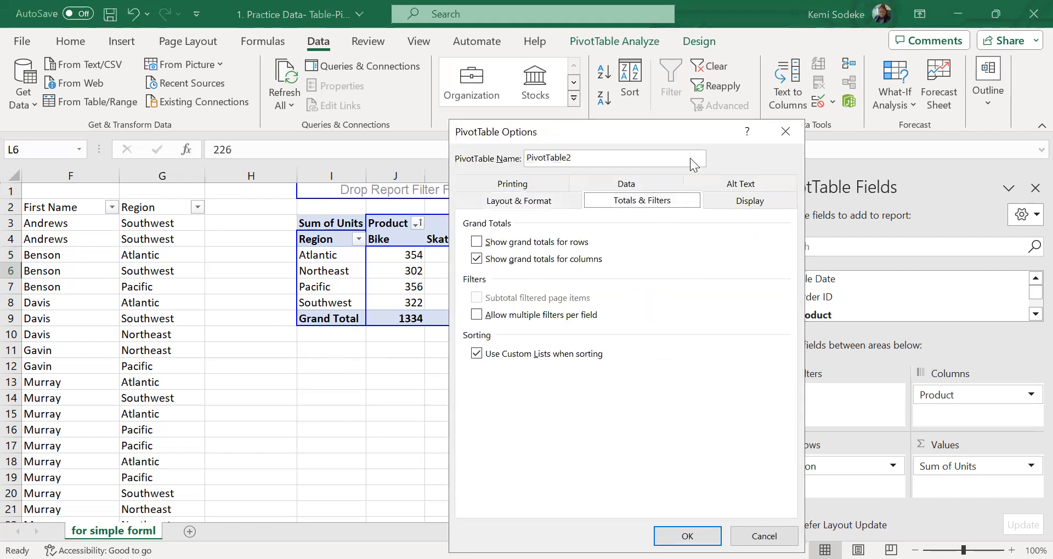
left_click_drag(804, 127, 959, 112)
left_click(633, 244)
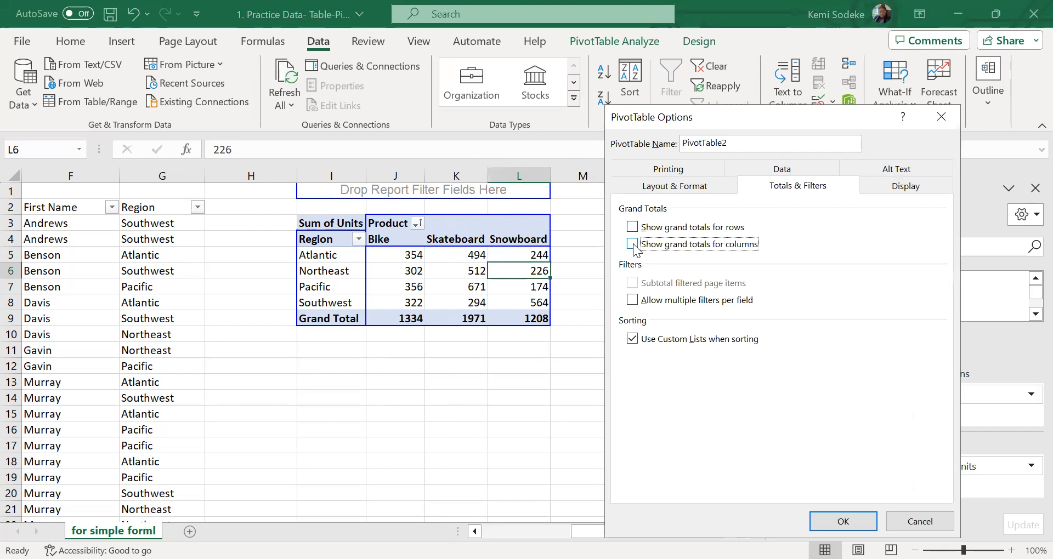
left_click(851, 524)
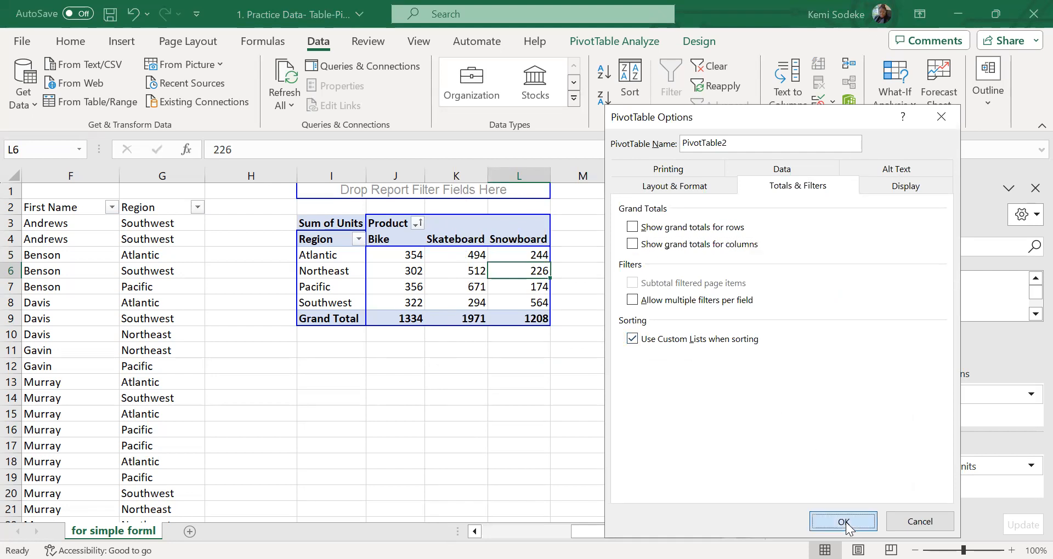
left_click(456, 389)
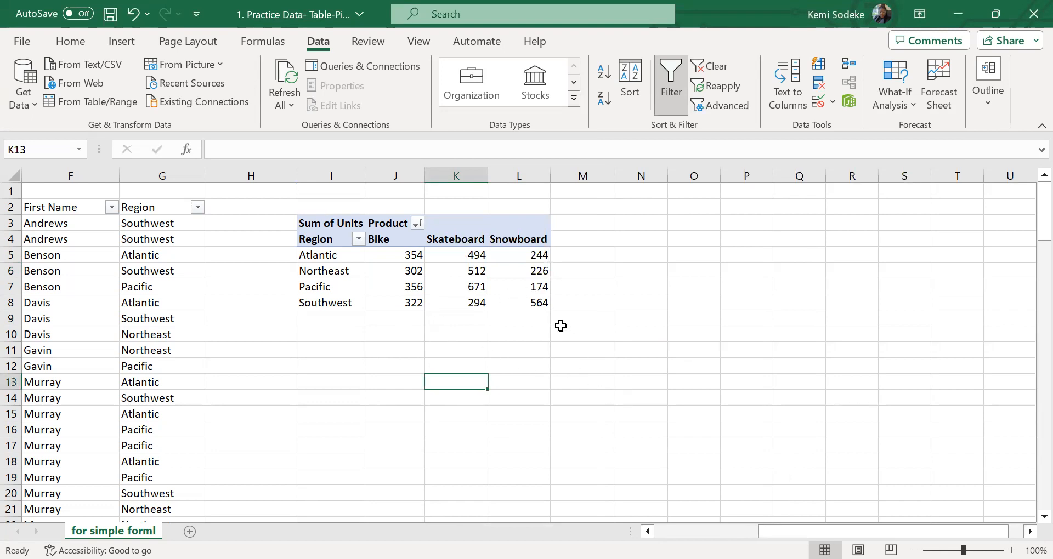
left_click(480, 286)
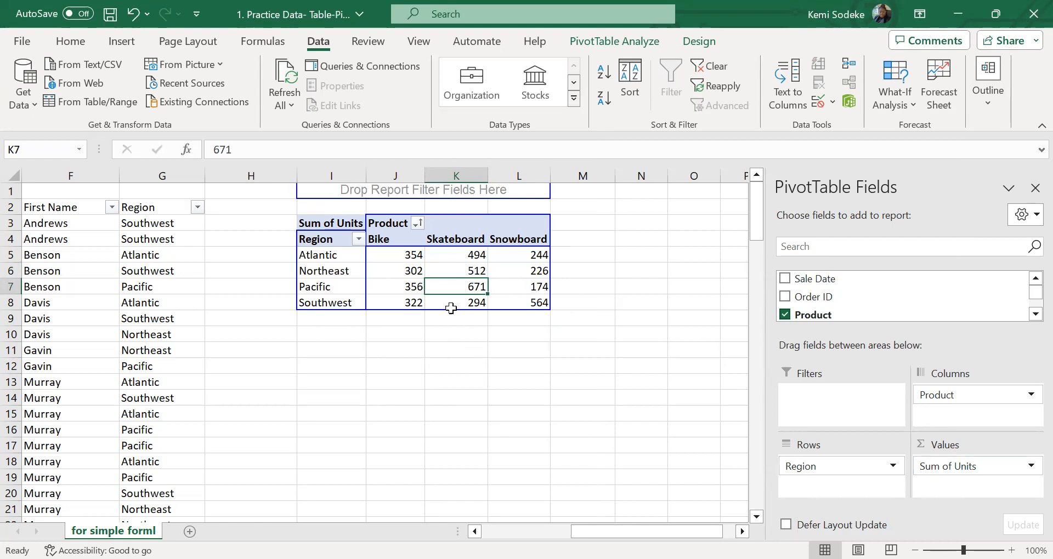
right_click(436, 273)
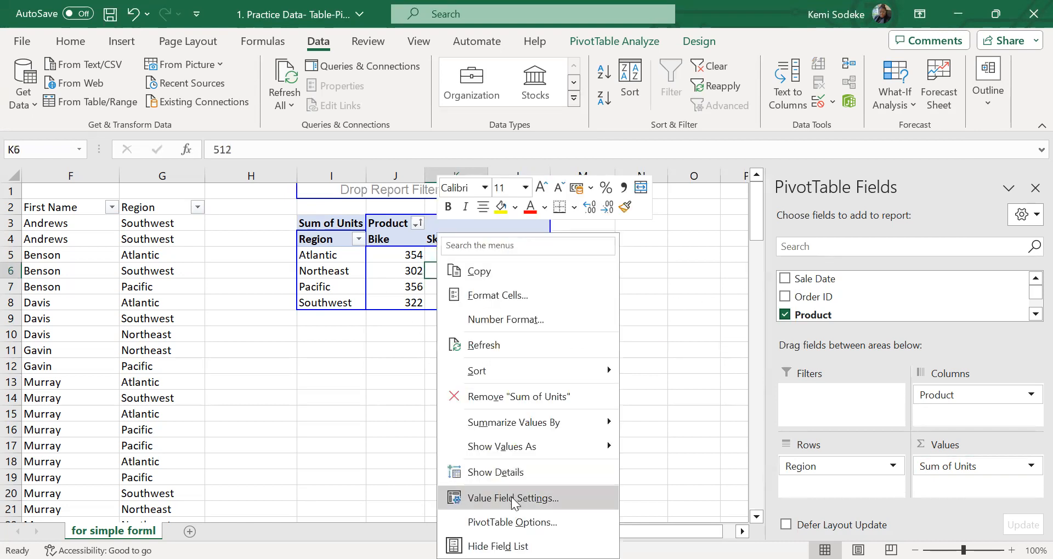
left_click(513, 522)
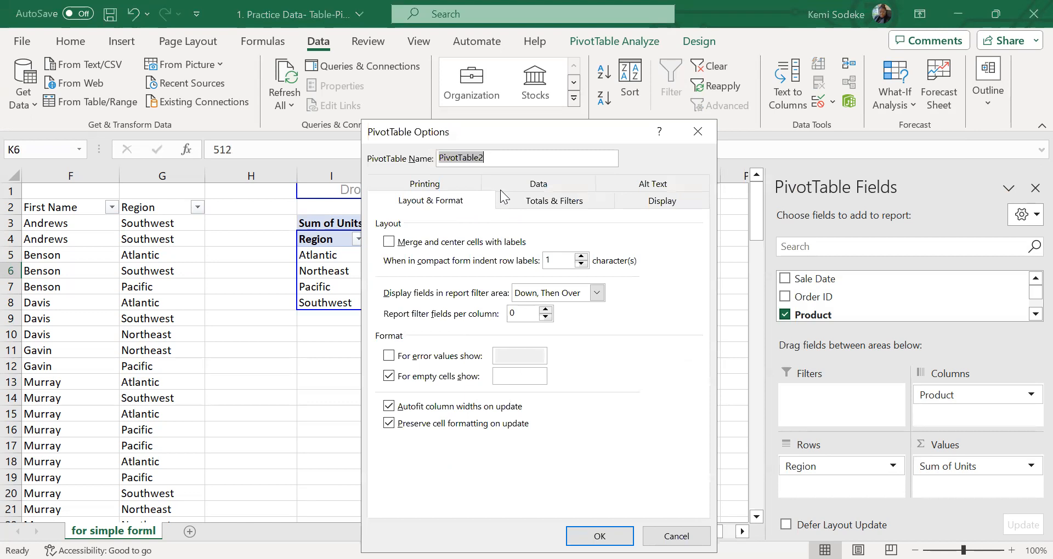
left_click(676, 536)
Add First Name below Region in the PivotTable's Rows area and widen the Region and First Name columns
left_click(347, 260)
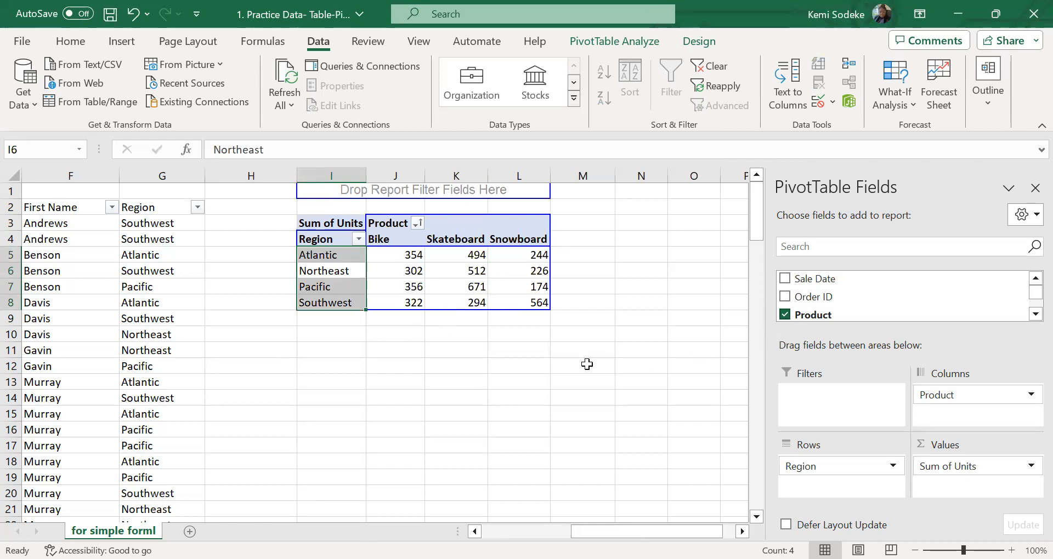
left_click_drag(1031, 299, 1031, 304)
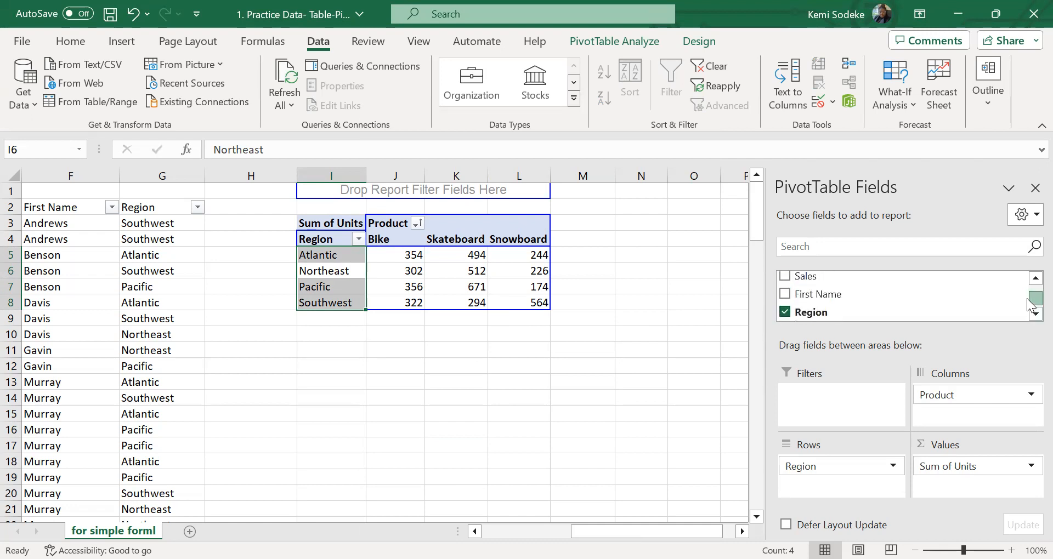
left_click_drag(850, 298, 877, 494)
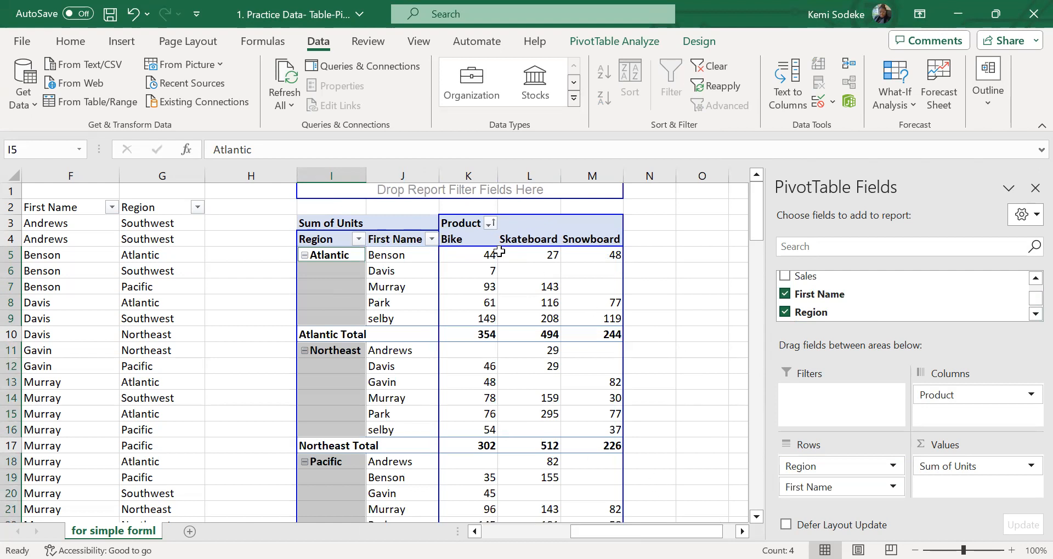
left_click_drag(439, 176, 472, 176)
left_click_drag(362, 176, 395, 176)
left_click(705, 317)
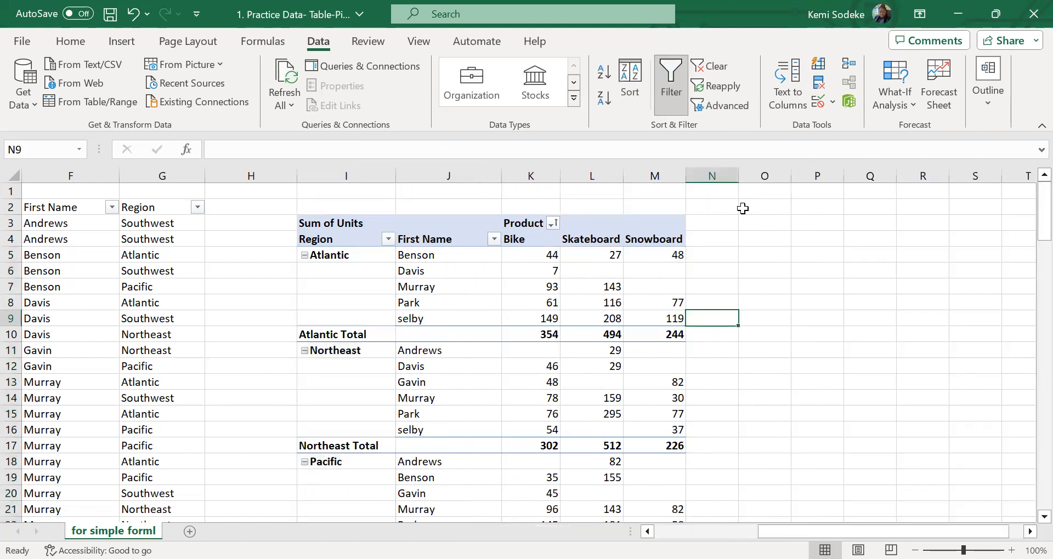
Widen column N and examine the blank Region cells beneath the Atlantic and Northeast labels in the PivotTable
left_click_drag(738, 176, 773, 175)
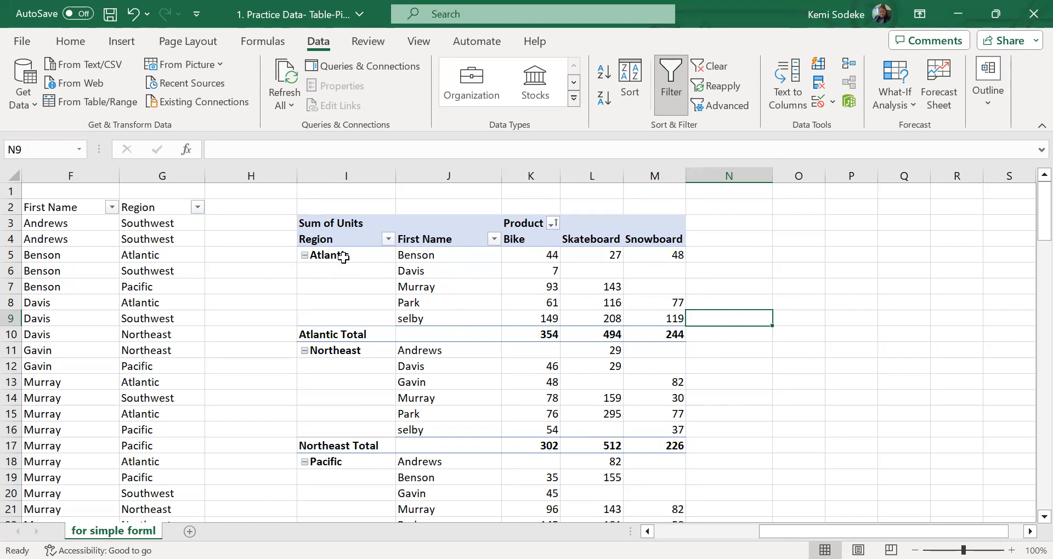
left_click(369, 257)
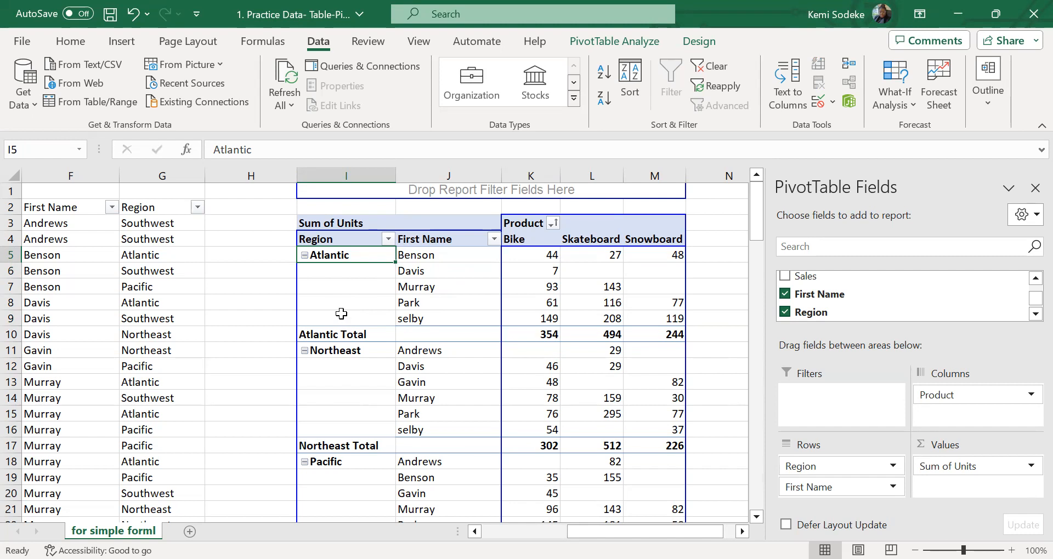
left_click(335, 272)
left_click(332, 288)
left_click(328, 304)
left_click(333, 320)
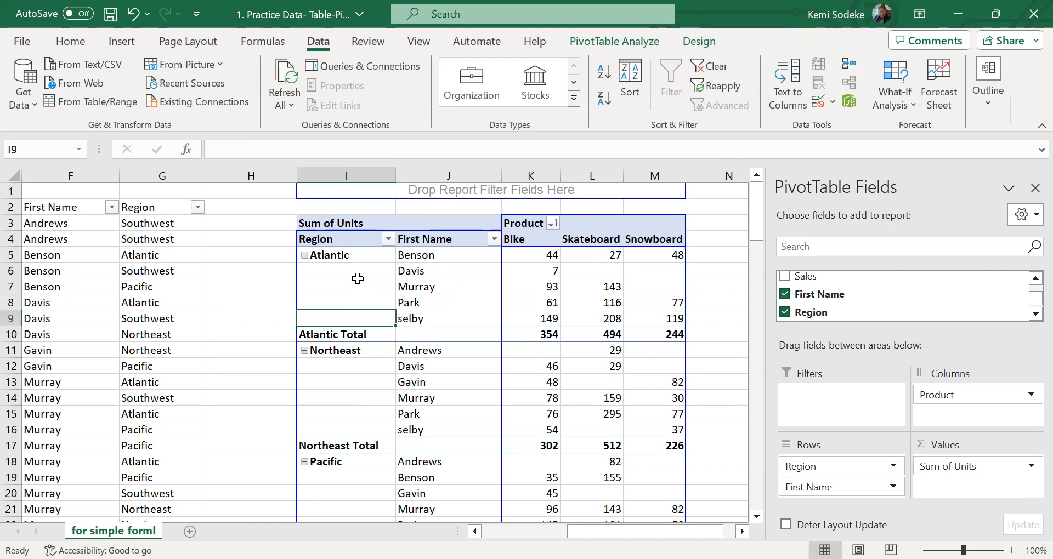
left_click(707, 237)
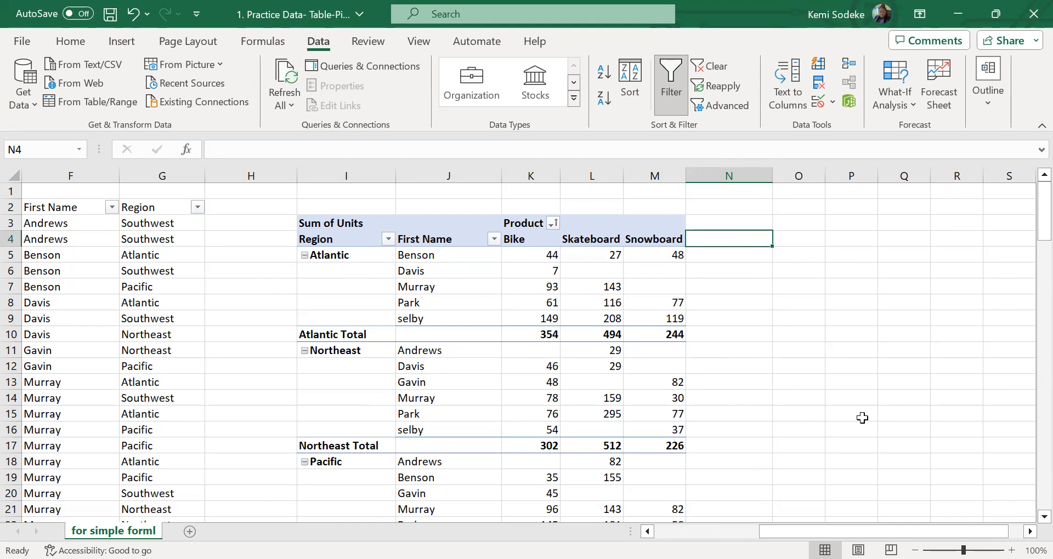
left_click(341, 262)
left_click(341, 271)
left_click(336, 287)
left_click(332, 306)
left_click(355, 368)
left_click(351, 383)
left_click(353, 399)
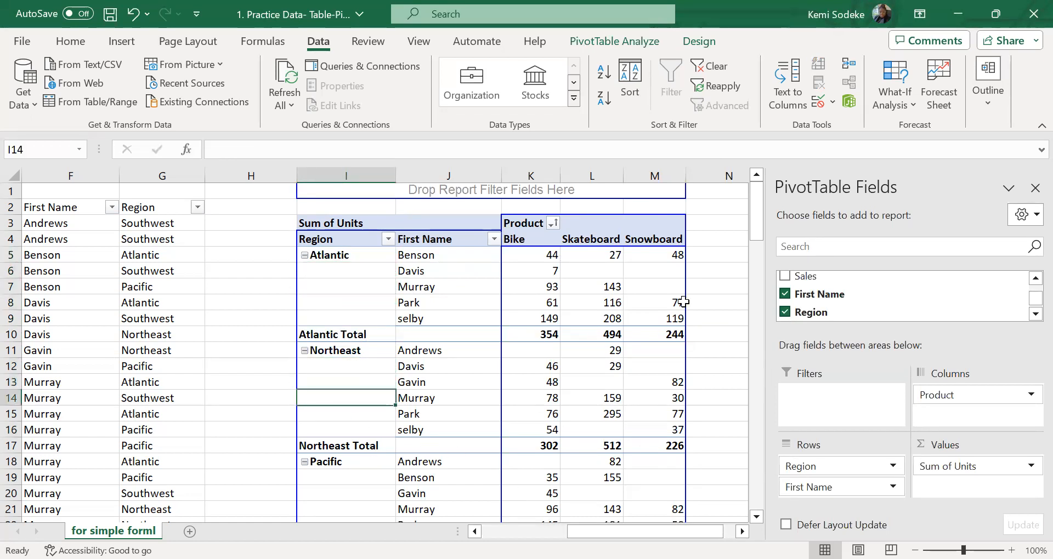
left_click(722, 317)
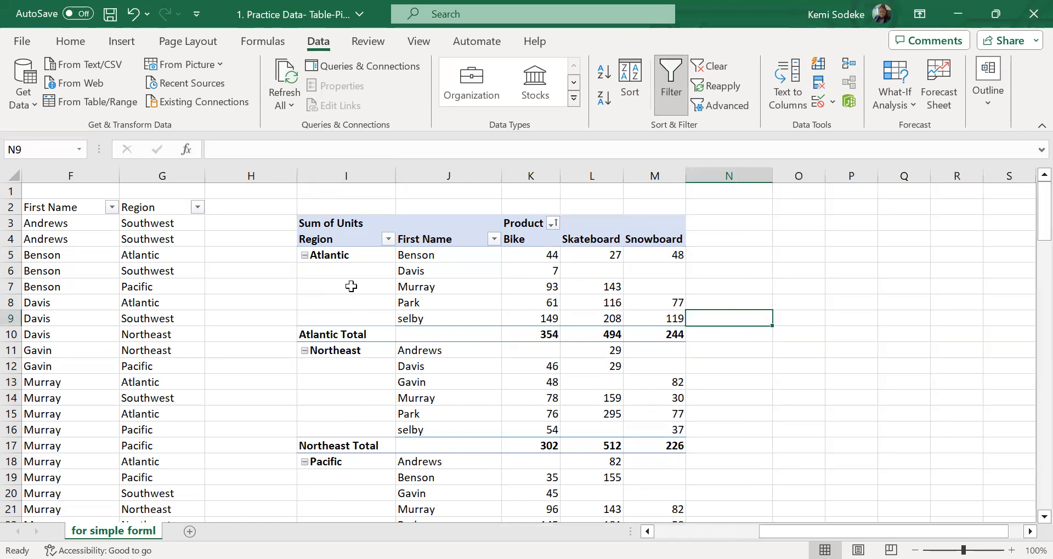
Turn on repeated item labels for the PivotTable's Region field in its layout and print settings
left_click(339, 241)
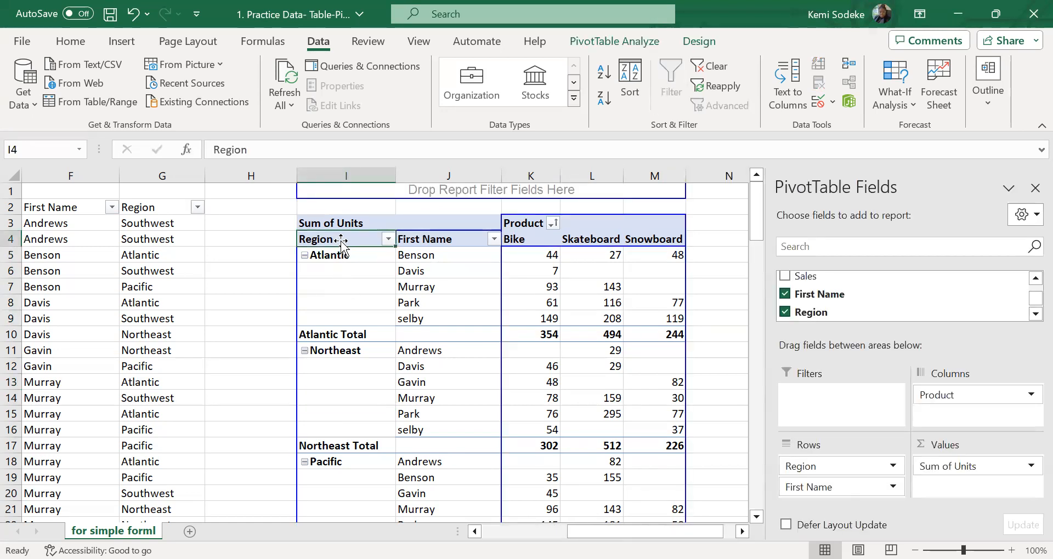
right_click(341, 241)
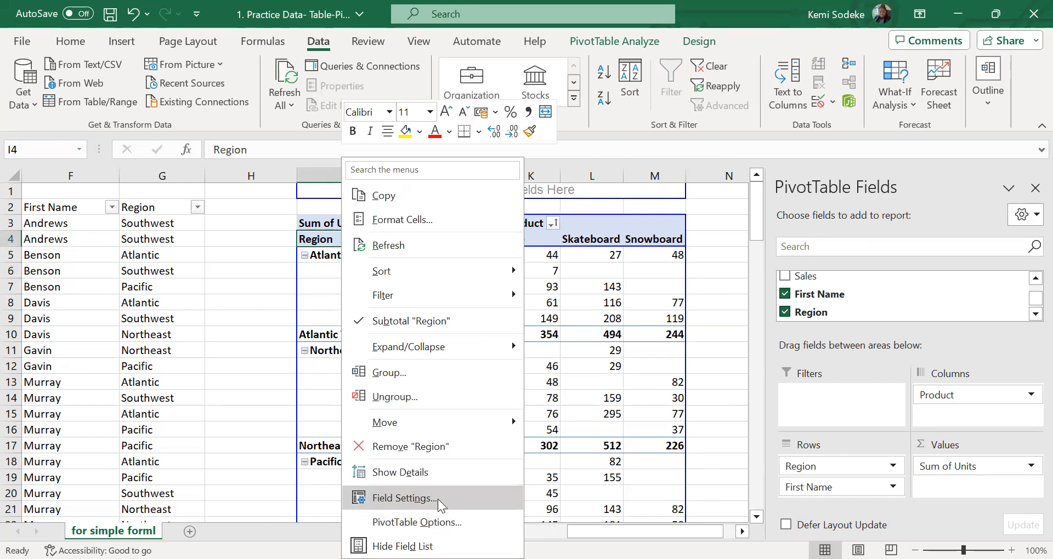
left_click(438, 499)
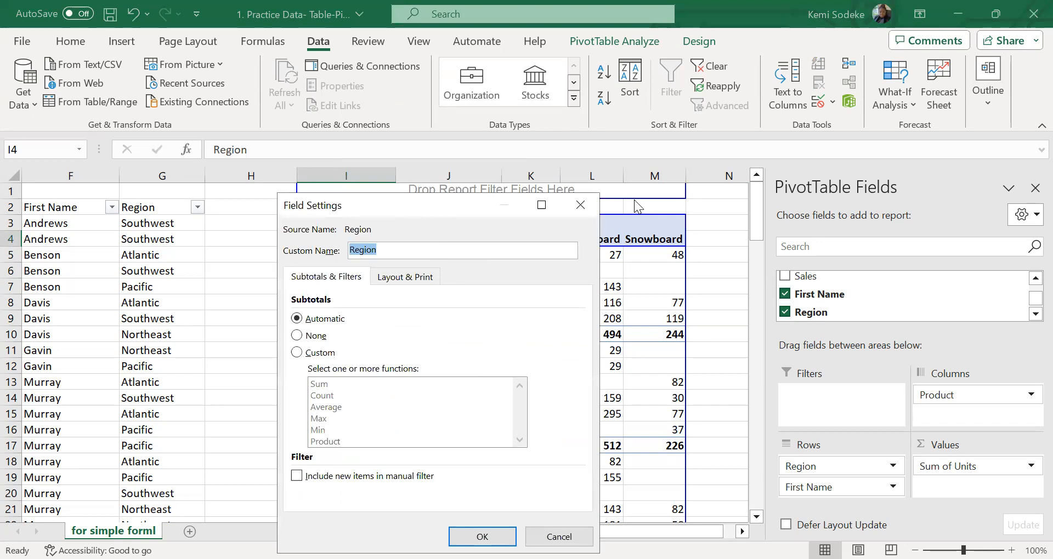
left_click_drag(427, 206, 785, 191)
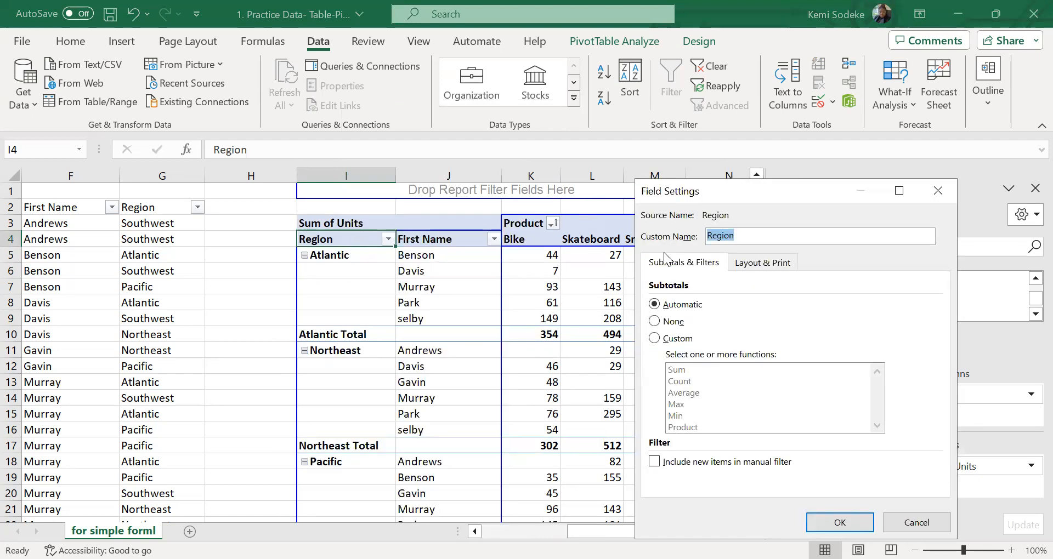
left_click(770, 263)
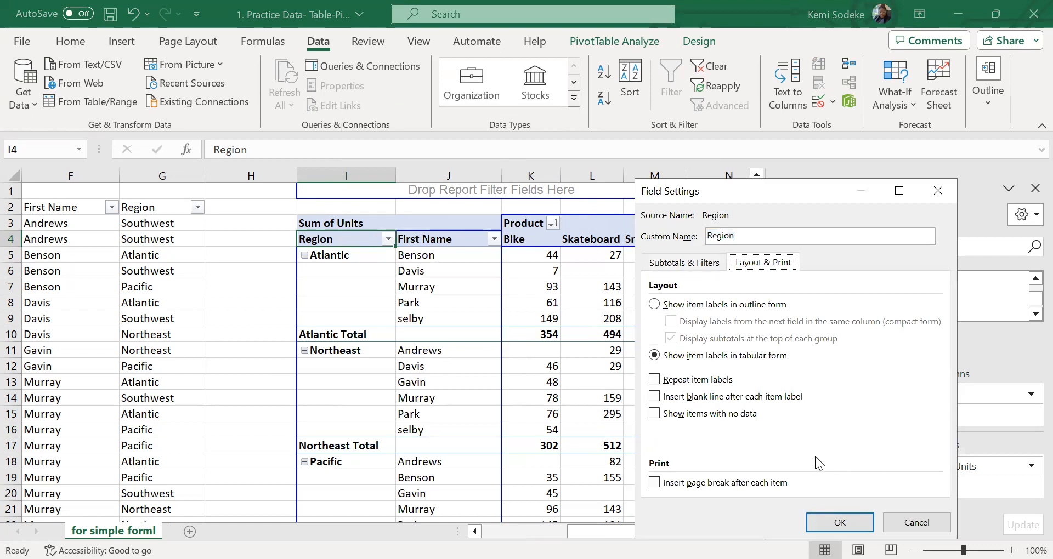
left_click(657, 381)
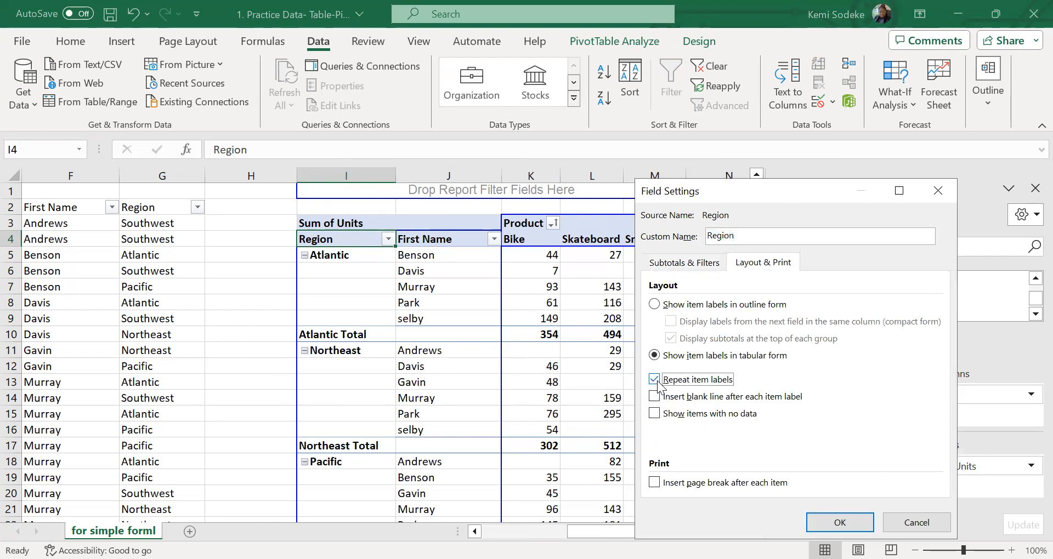
left_click(654, 380)
left_click(840, 522)
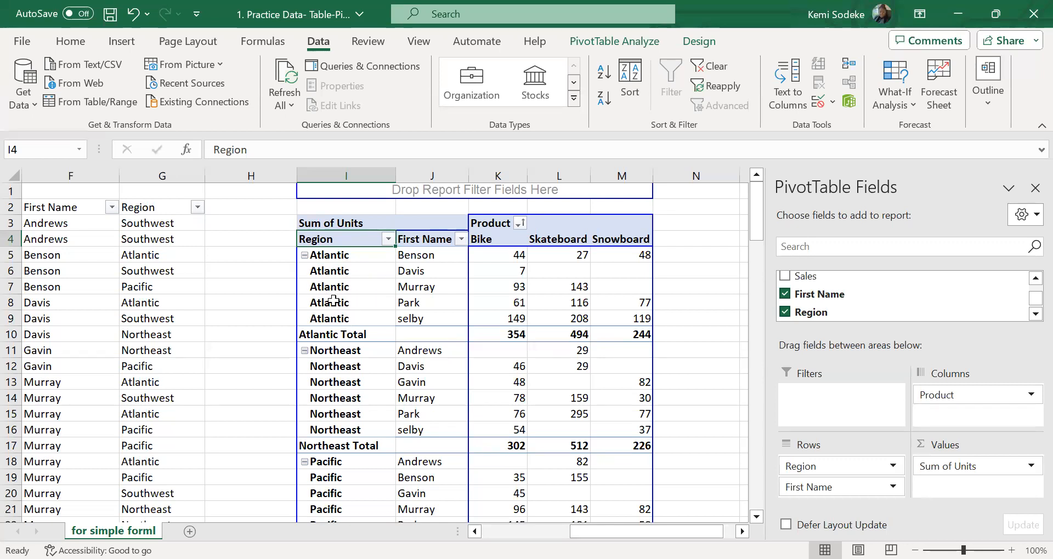
Examine the repeated region labels throughout the PivotTable, hiding the PivotTable field list for a clearer view
scroll(687, 384, "down", 2)
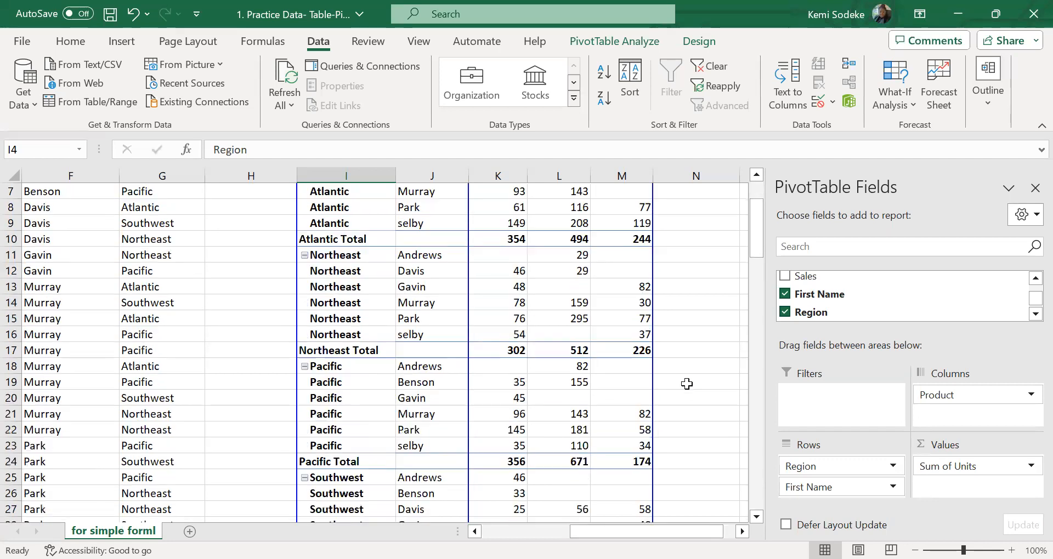
scroll(687, 384, "down", 3)
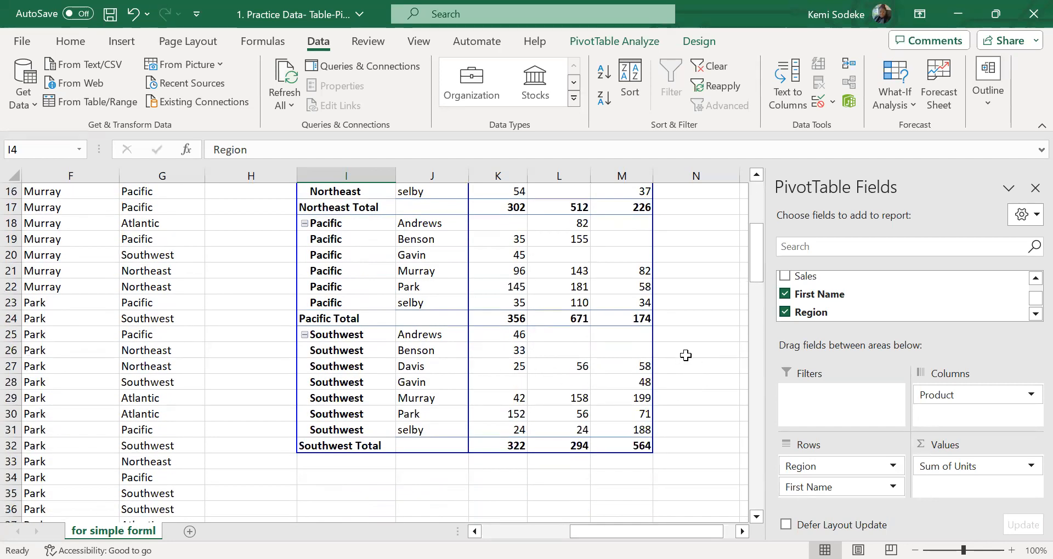
scroll(685, 355, "up", 2)
scroll(630, 372, "up", 2)
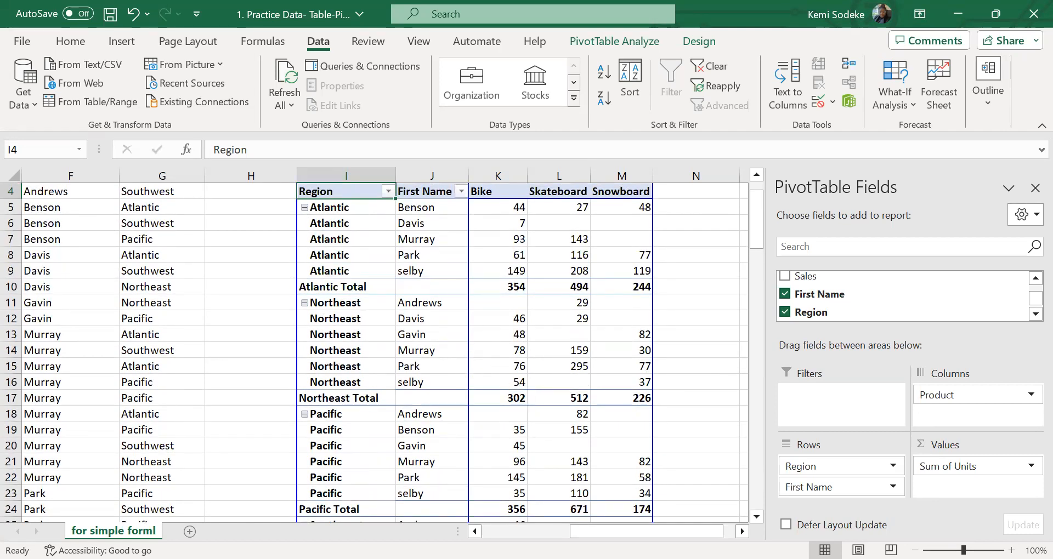
scroll(514, 328, "up", 1)
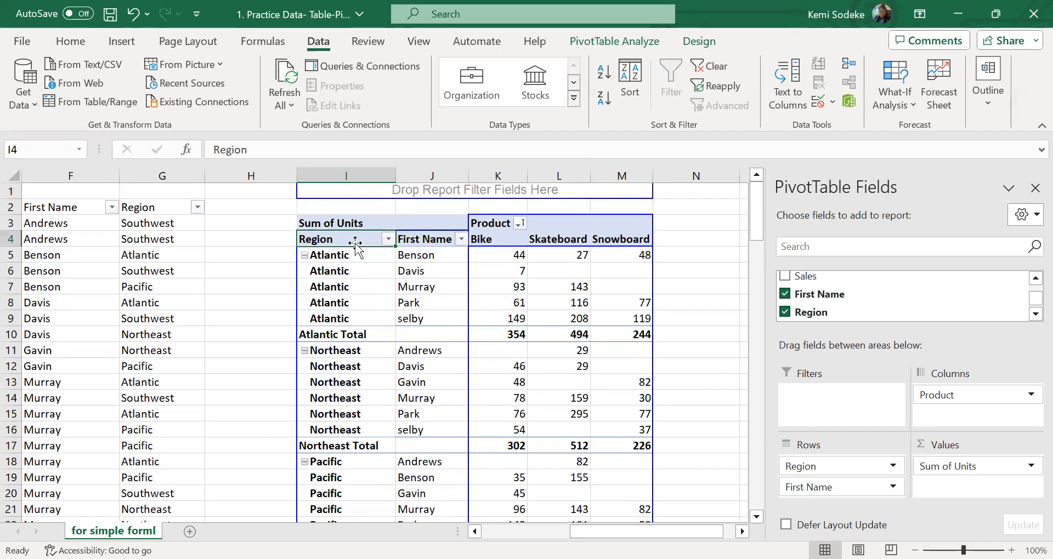
left_click(369, 258)
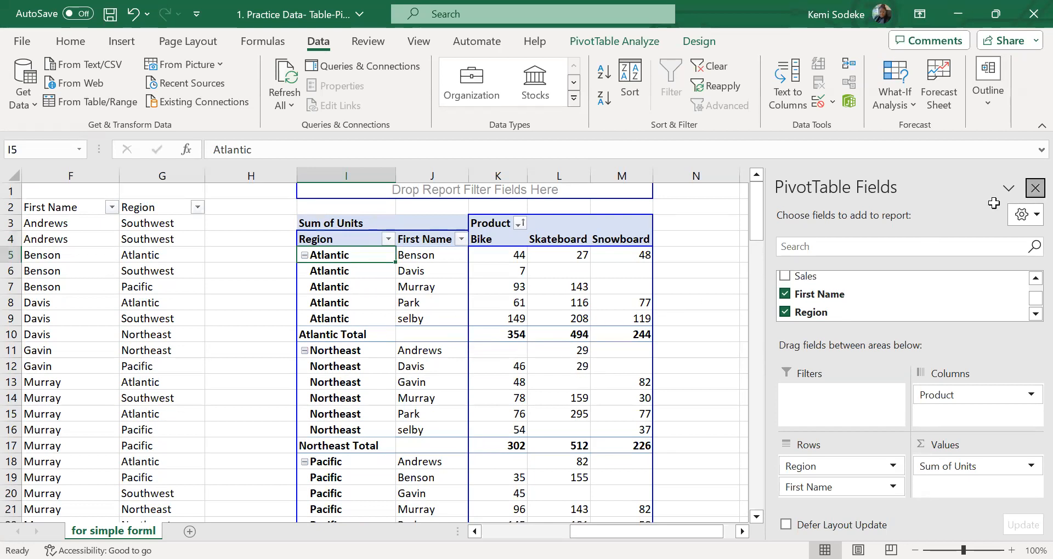
left_click(1036, 188)
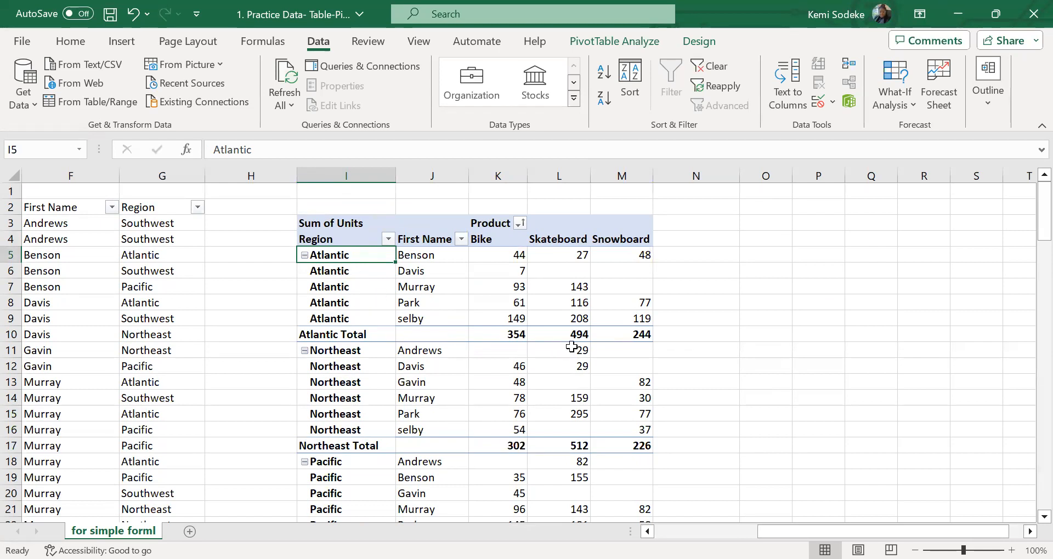
scroll(575, 349, "down", 4)
mouse_move(559, 351)
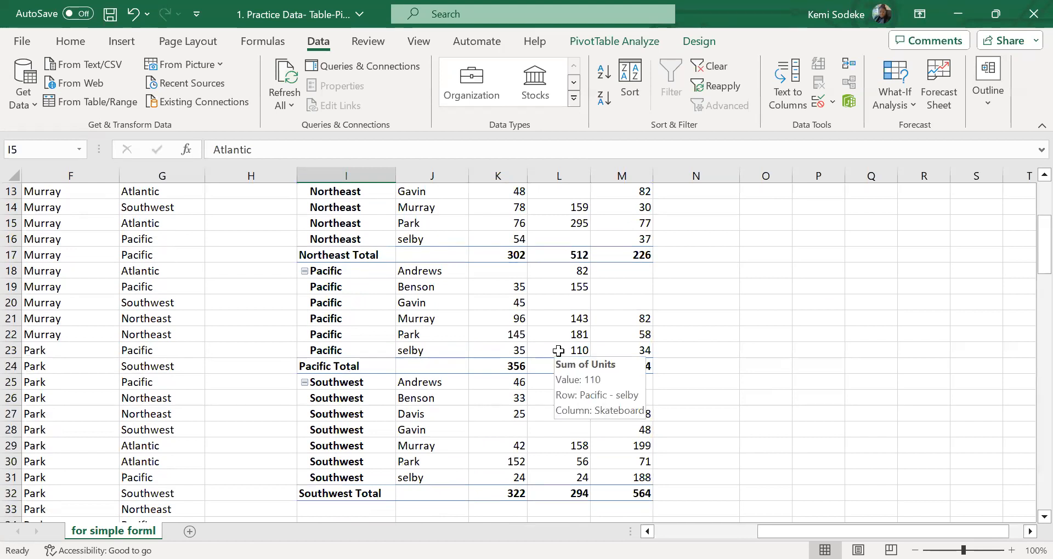
scroll(559, 346, "up", 4)
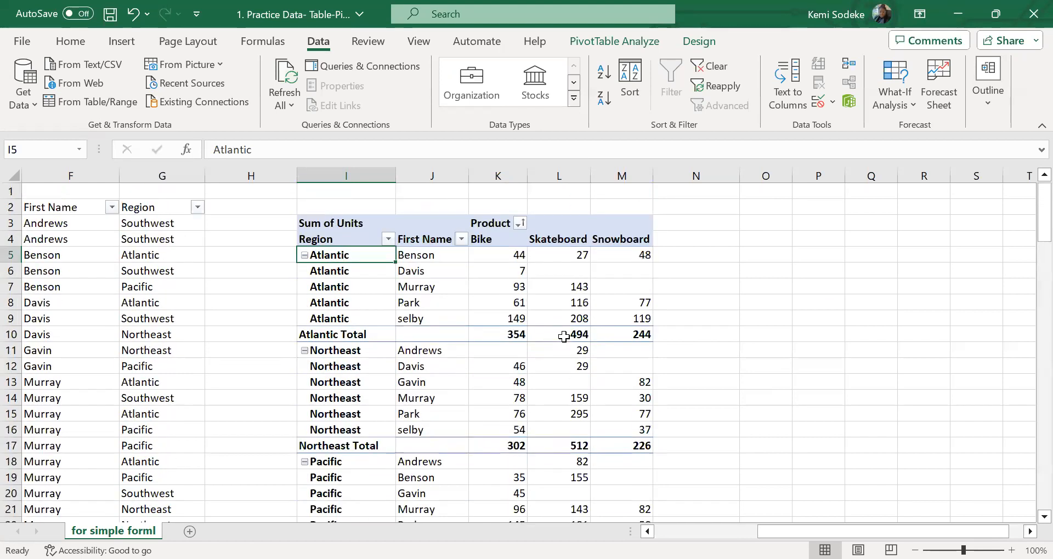
left_click(369, 289)
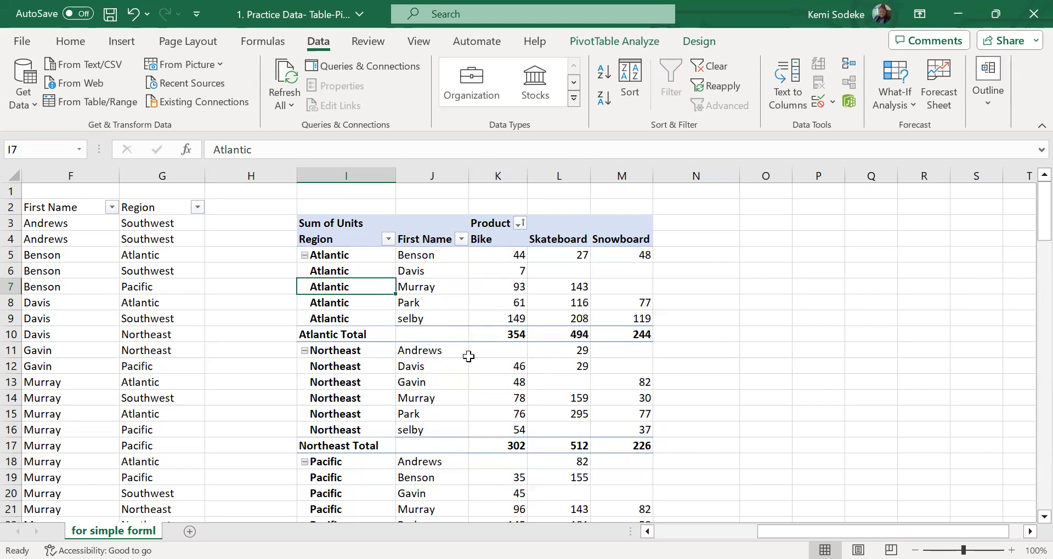
left_click(371, 320)
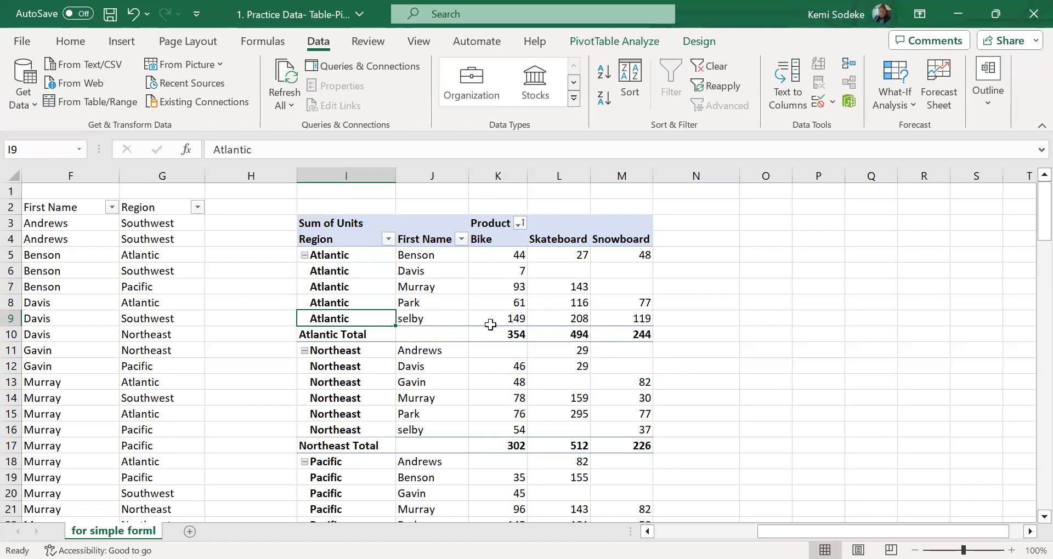
Show the PivotTable field list again and move First Name above Region in the Rows area
left_click(434, 281)
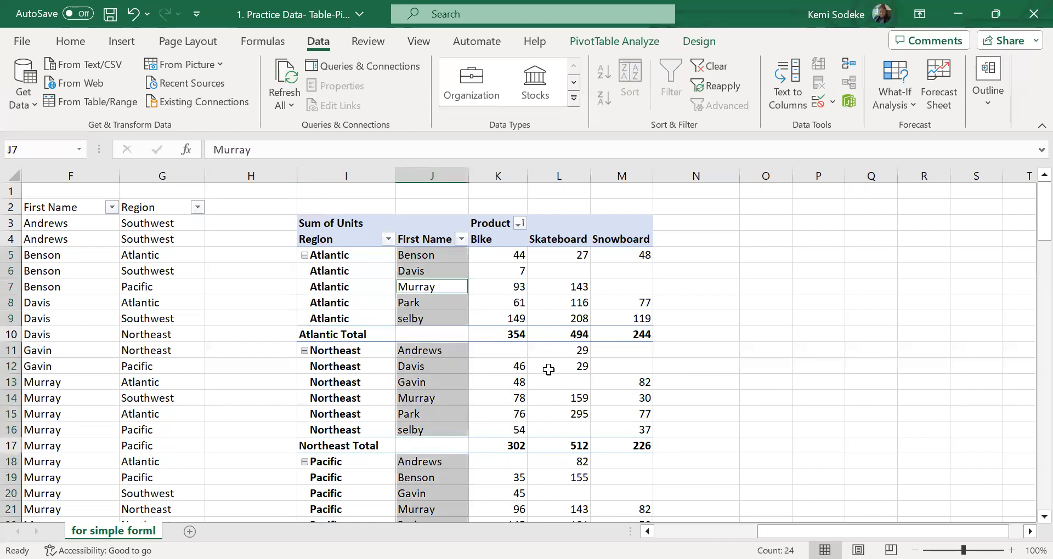
left_click(429, 240)
left_click(614, 41)
left_click(975, 65)
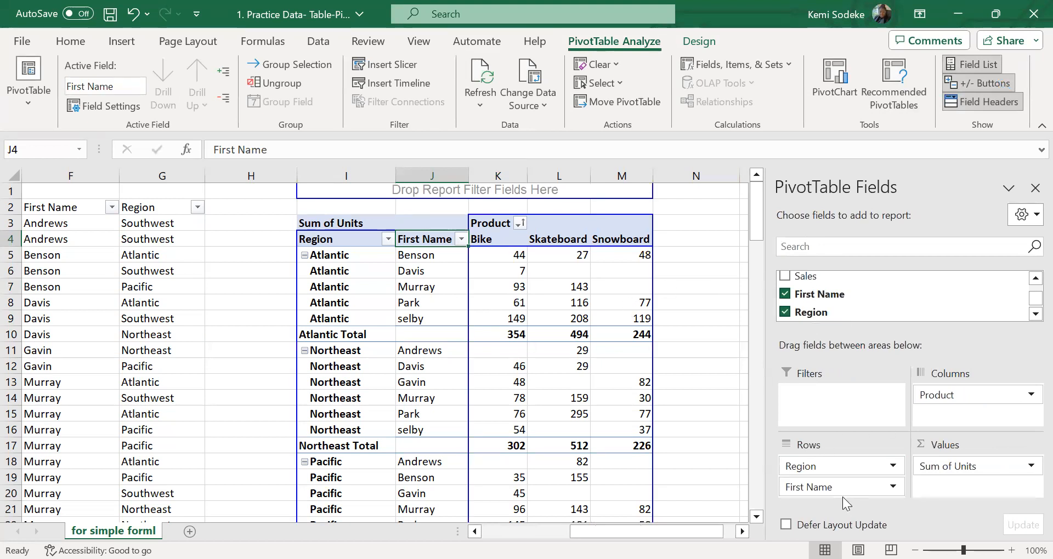
left_click_drag(832, 487, 851, 474)
left_click_drag(1035, 299, 1034, 298)
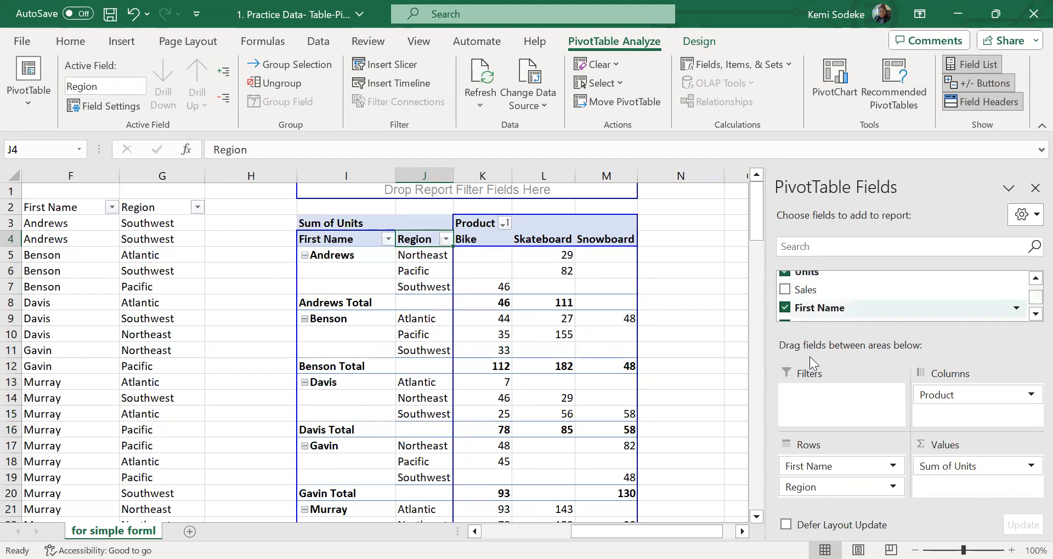
left_click(713, 329)
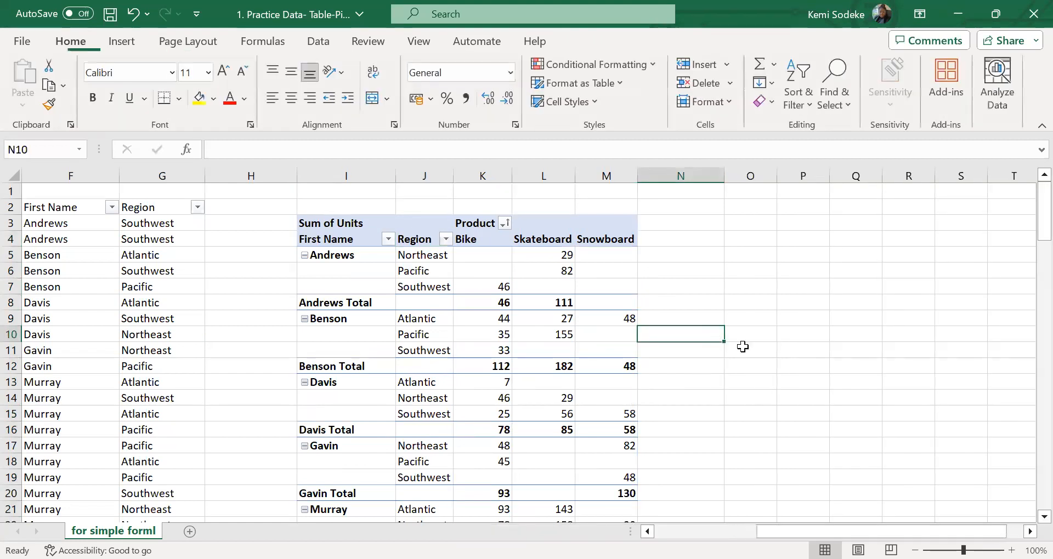
Move Product from Columns to Rows below Region and widen the Region, Product and Total columns
left_click(426, 290)
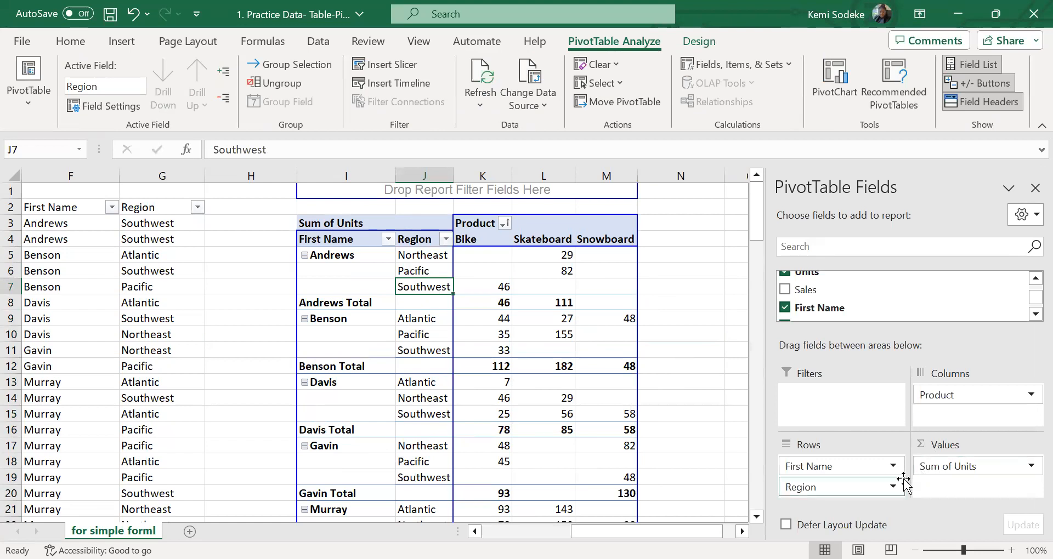
mouse_move(1029, 299)
left_mouse_down()
mouse_move(1030, 283)
mouse_move(1030, 310)
left_mouse_up()
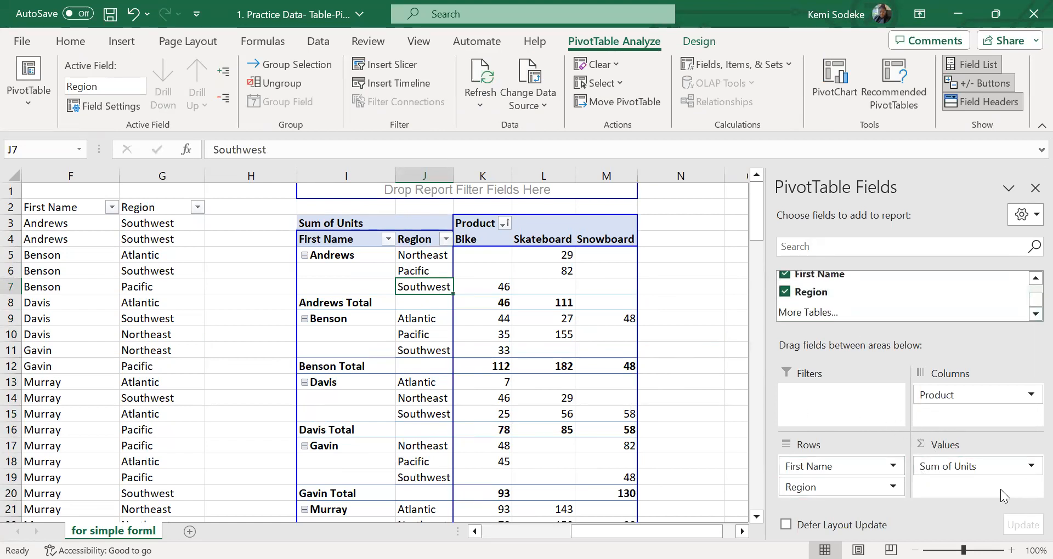
left_click_drag(959, 394, 880, 498)
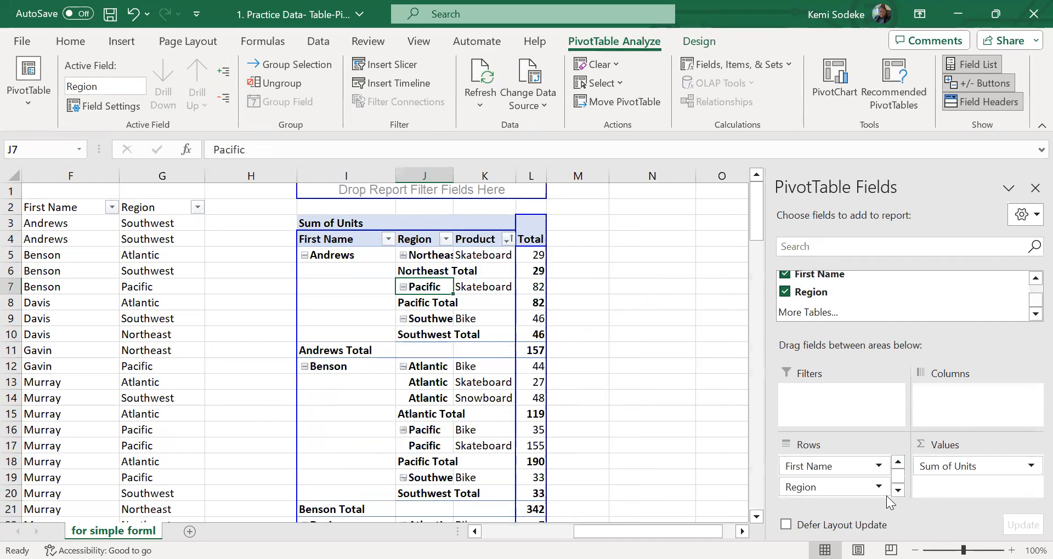
left_click(652, 415)
left_click_drag(455, 182, 706, 175)
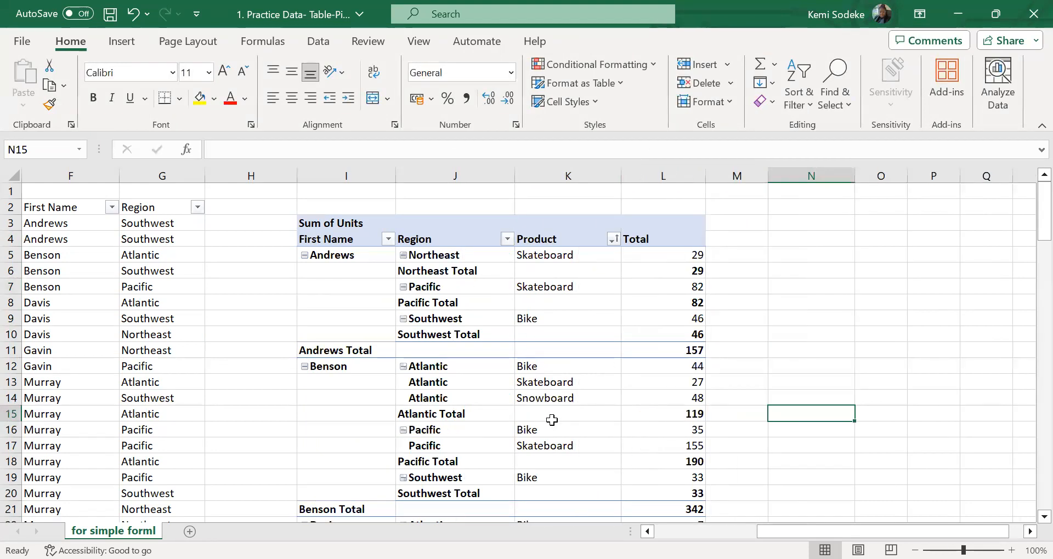
Check the region subtotal rows and open the field settings for the PivotTable's Region field
left_click(439, 430)
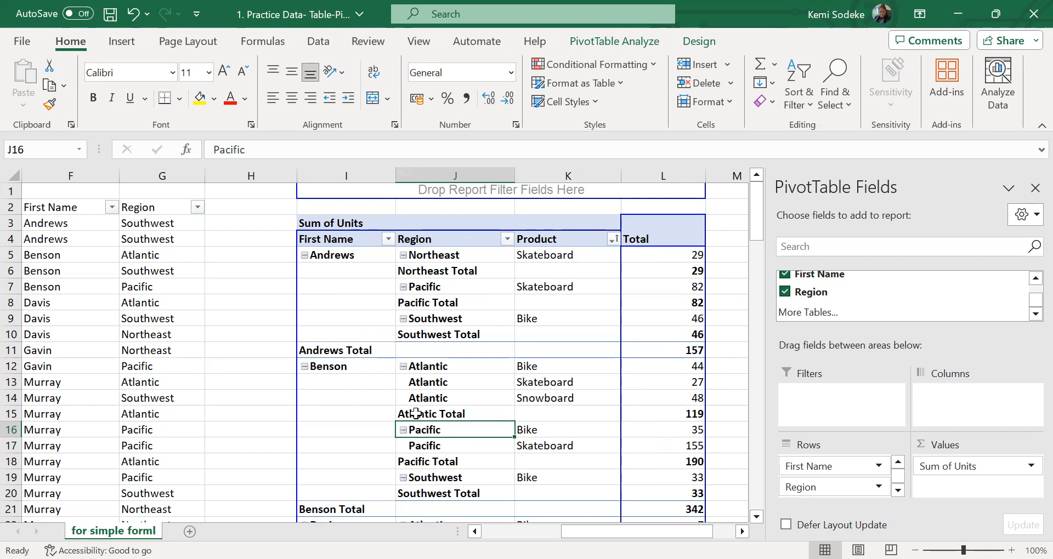
left_click(738, 336)
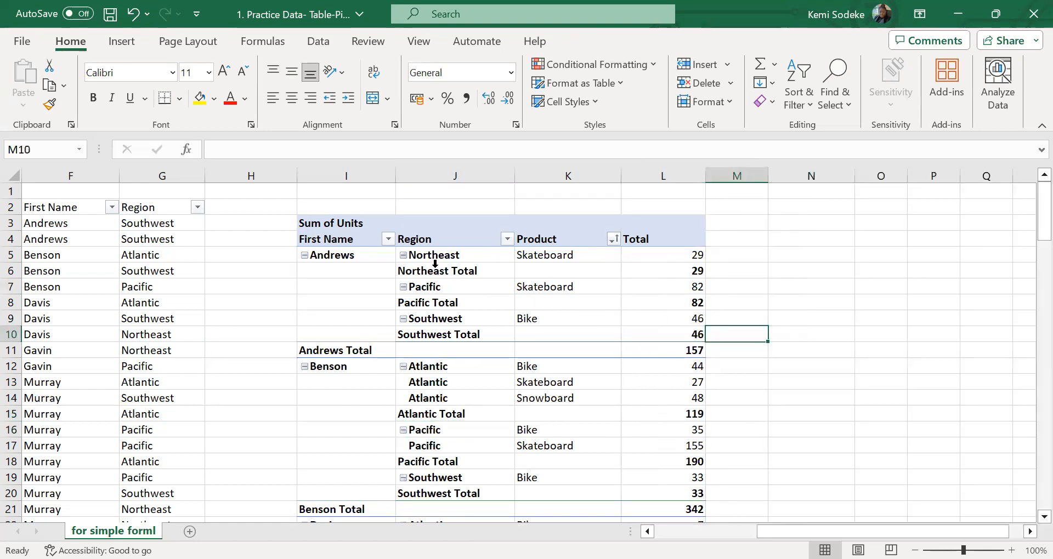
left_click(432, 259)
left_click(430, 272)
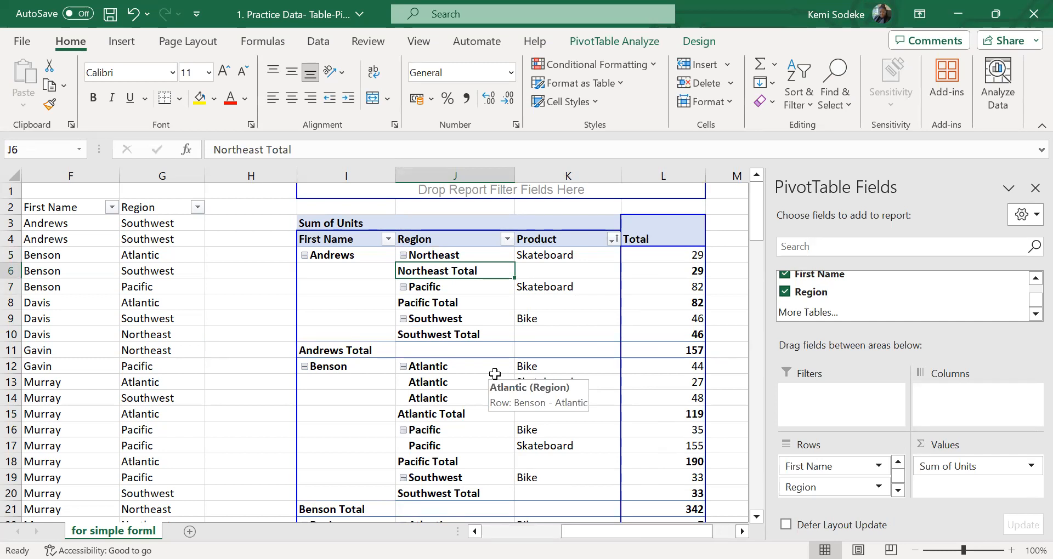
left_click(448, 242)
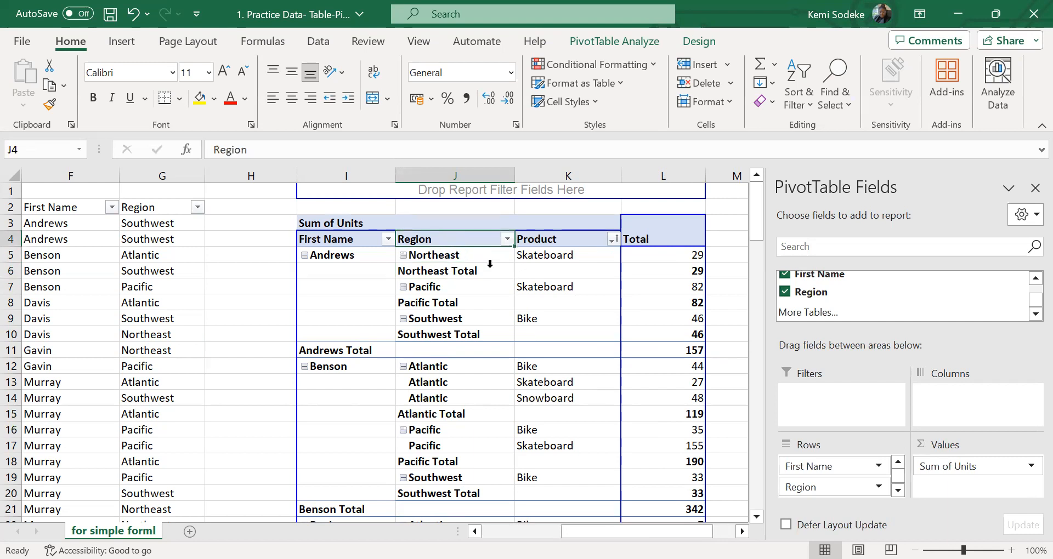
right_click(459, 241)
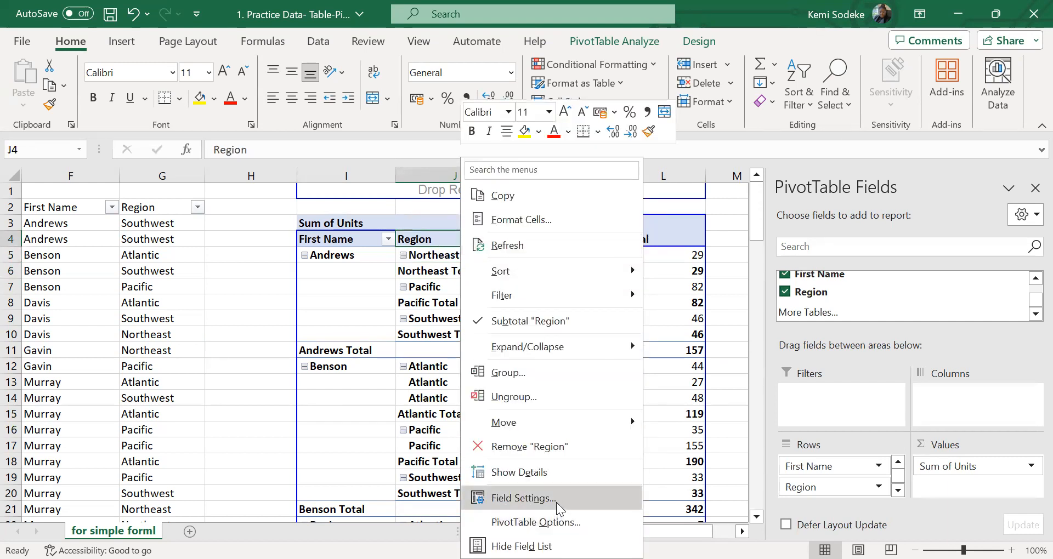
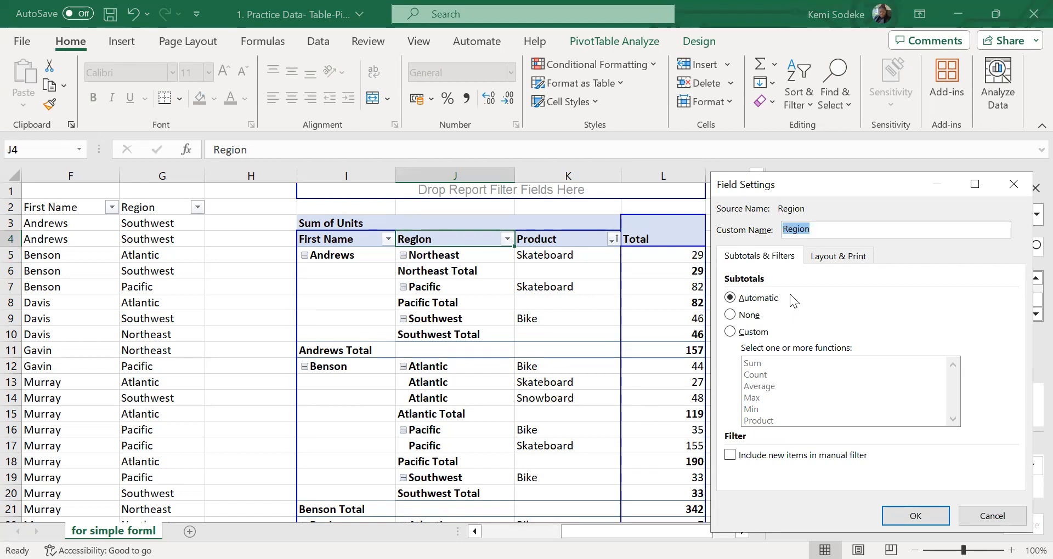
Turn off subtotals for the Region field by setting them to None
left_click(730, 315)
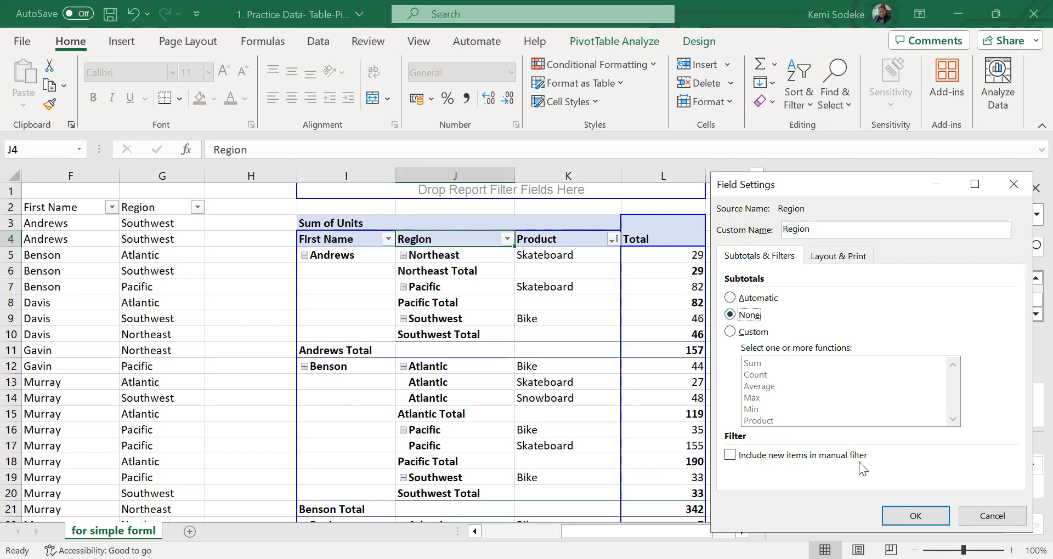
left_click(921, 524)
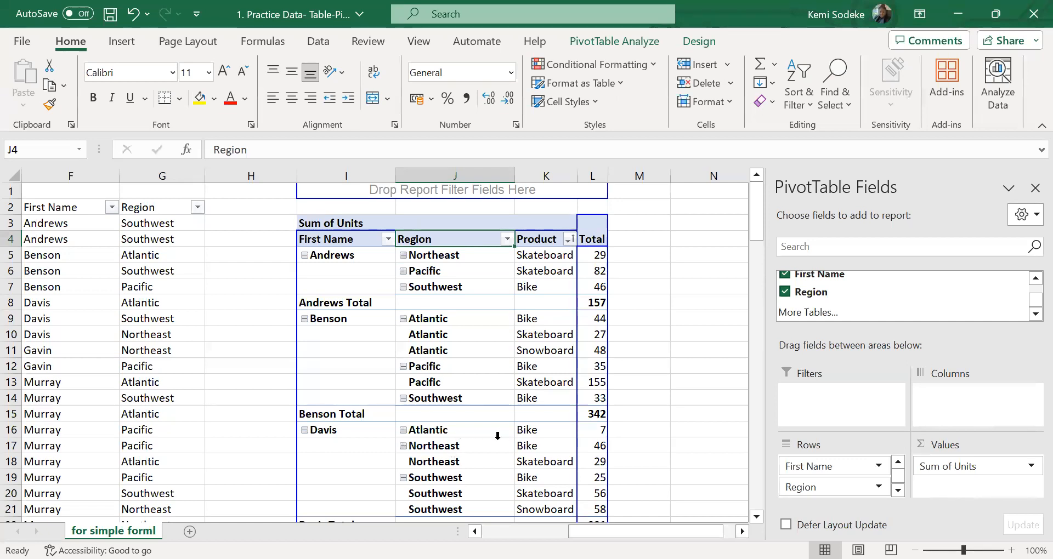
scroll(498, 436, "down", 2)
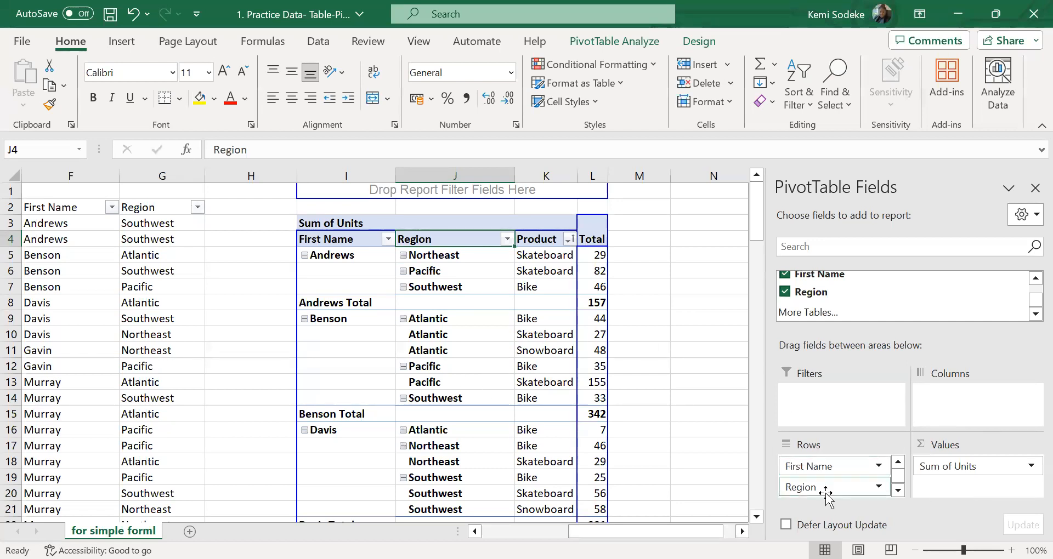
Move Region from the Rows area to Columns and widen the PivotTable's Southwest column
mouse_move(792, 488)
left_mouse_down()
mouse_move(880, 485)
mouse_move(965, 409)
mouse_move(957, 401)
left_mouse_up()
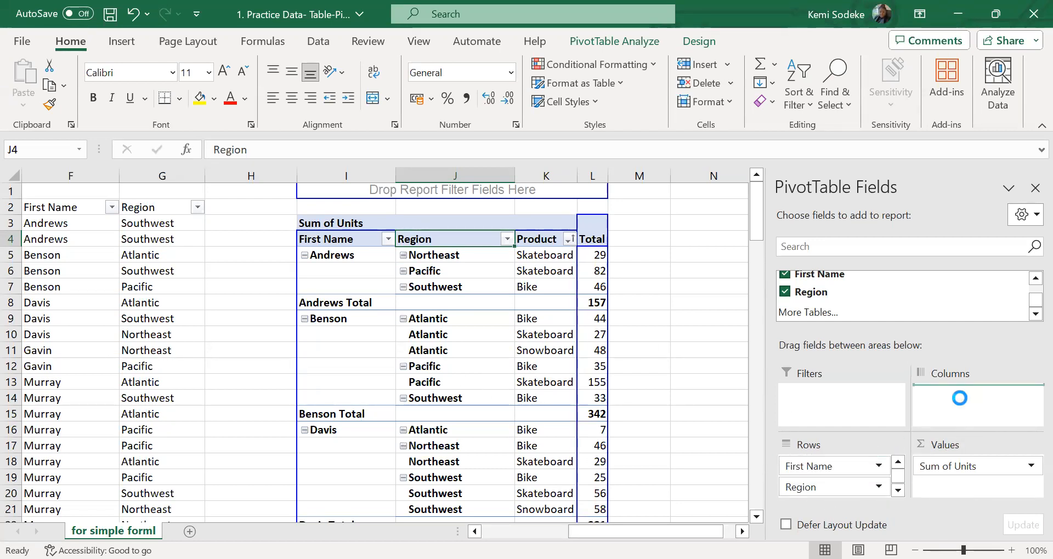
mouse_move(708, 531)
left_mouse_down()
mouse_move(716, 530)
mouse_move(699, 531)
left_mouse_up()
scroll(634, 426, "right", 3)
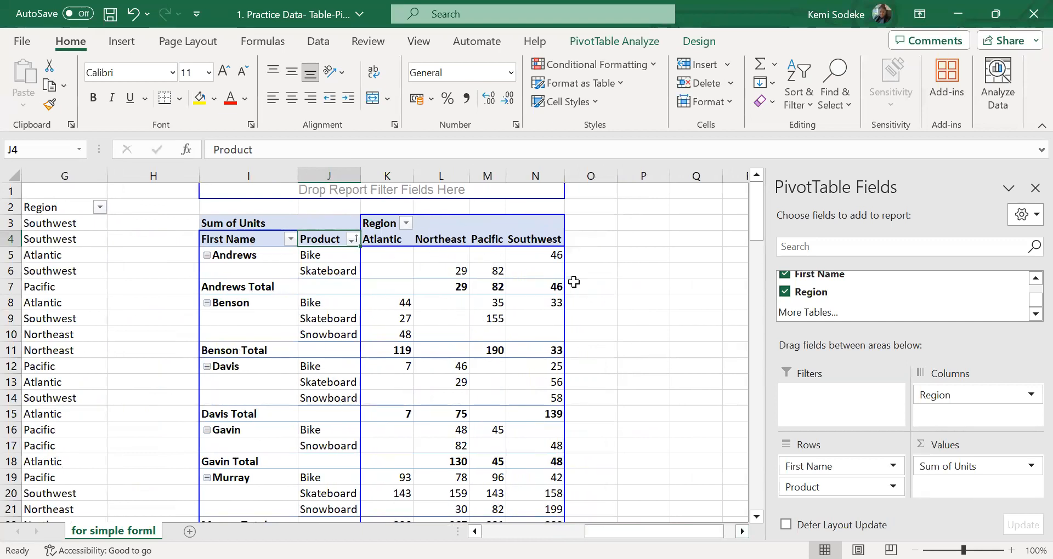
left_click_drag(564, 175, 594, 175)
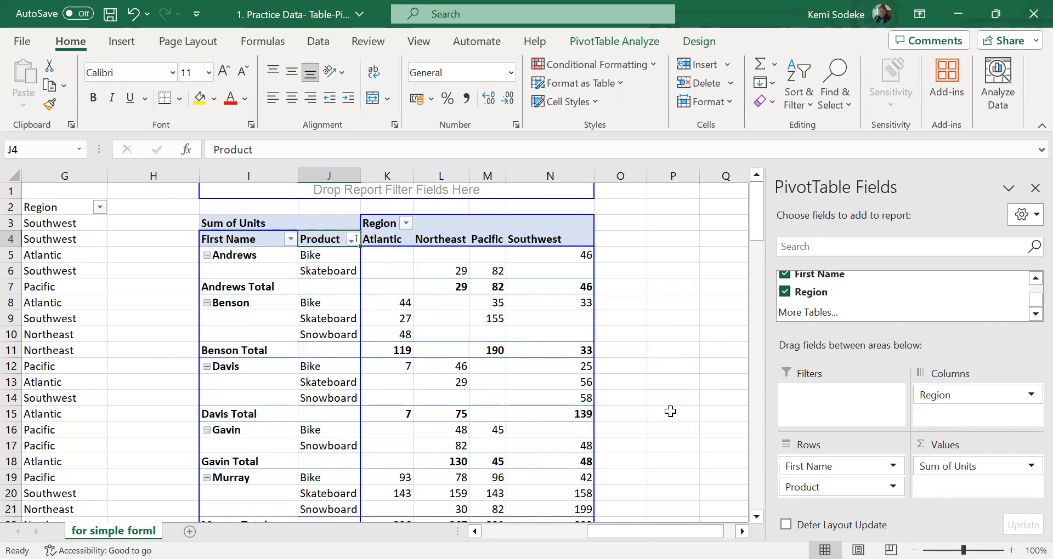
left_click(667, 379)
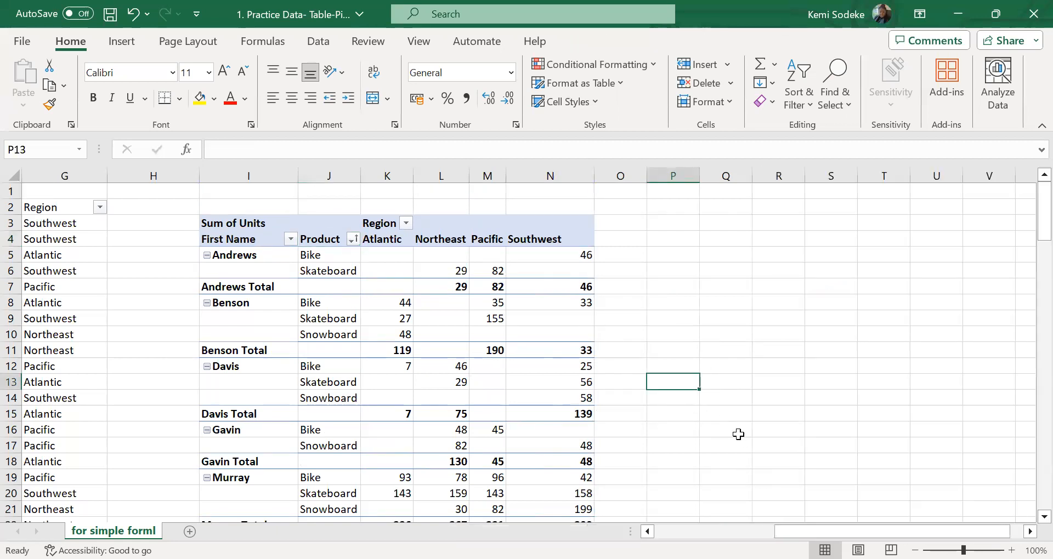
left_click(525, 395)
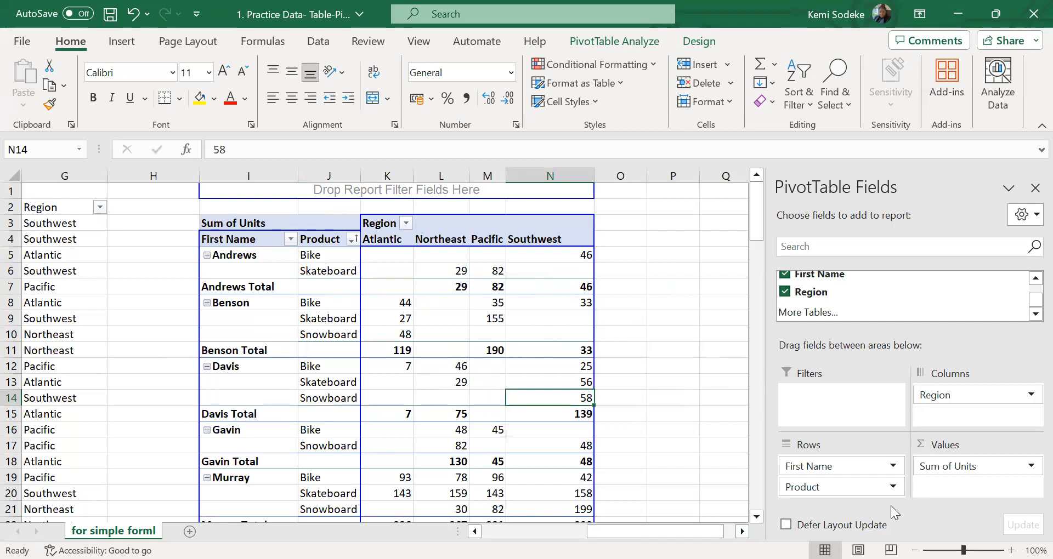
Remove First Name from the PivotTable and swap the other fields so Region is in Rows and Product in Columns
left_click(785, 274)
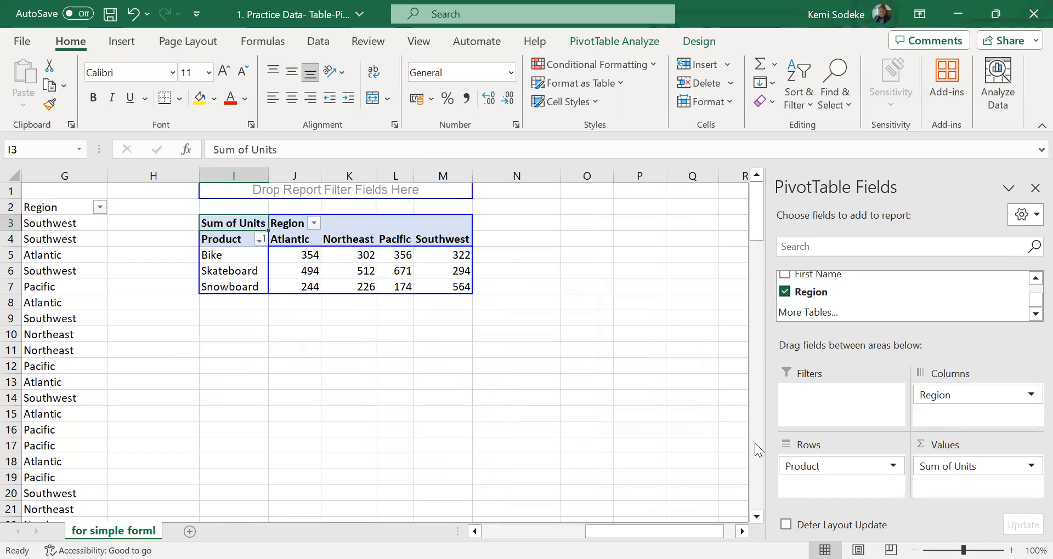
left_click_drag(959, 402, 880, 491)
left_click_drag(811, 467, 987, 410)
left_click(463, 416)
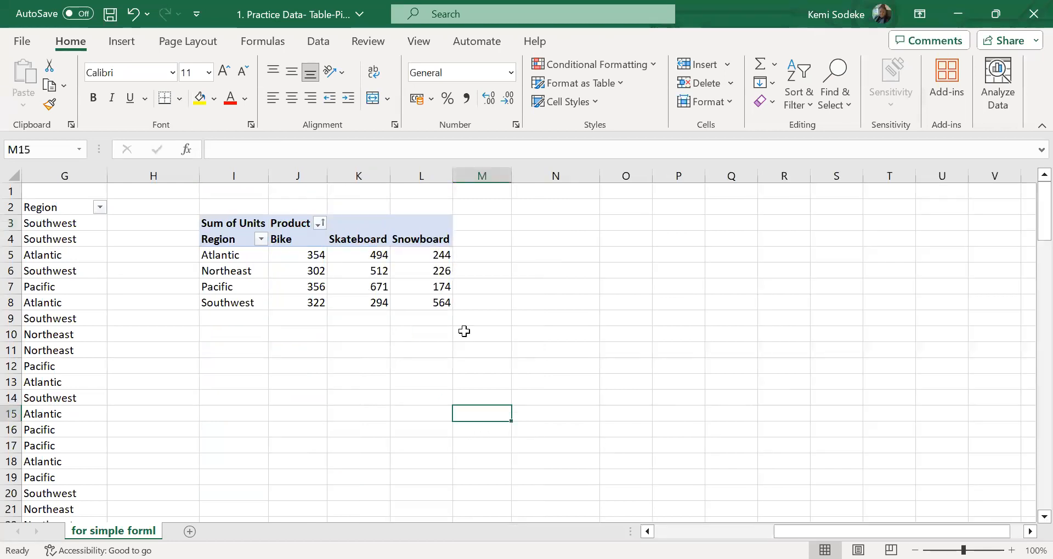
left_click(288, 271)
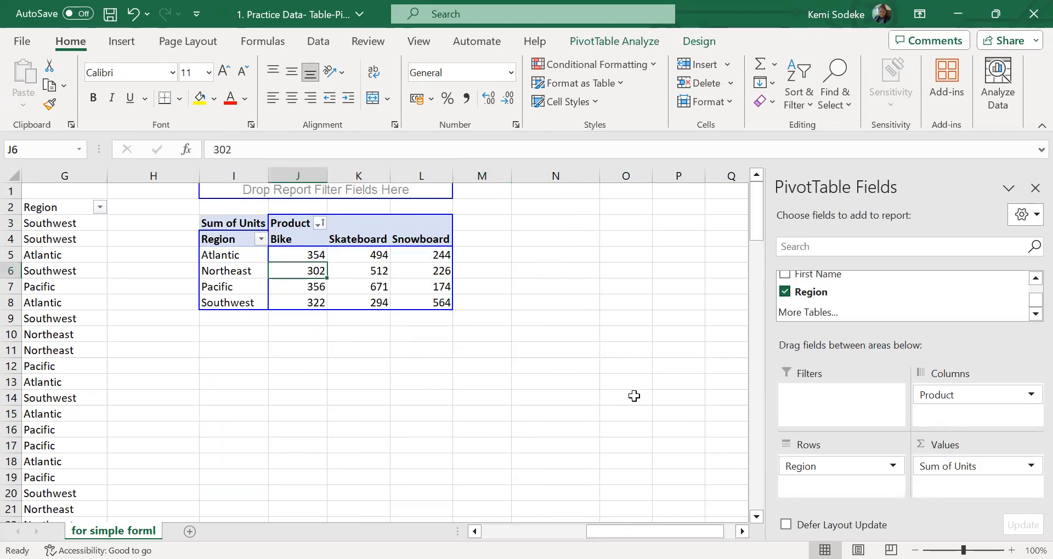
Hide the PivotTable field list and compare the Region by Product table with the source data
left_click(1035, 188)
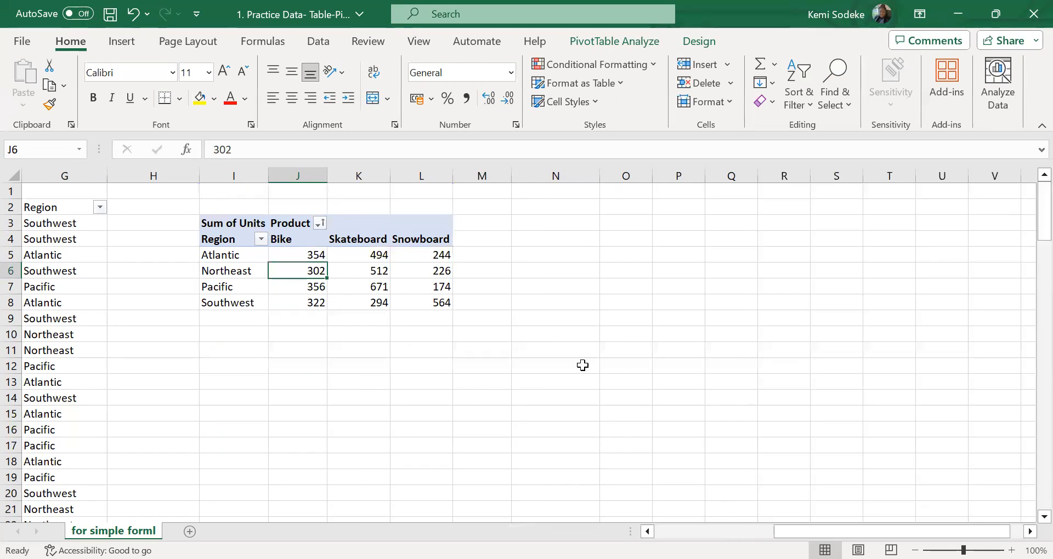
left_click(379, 274)
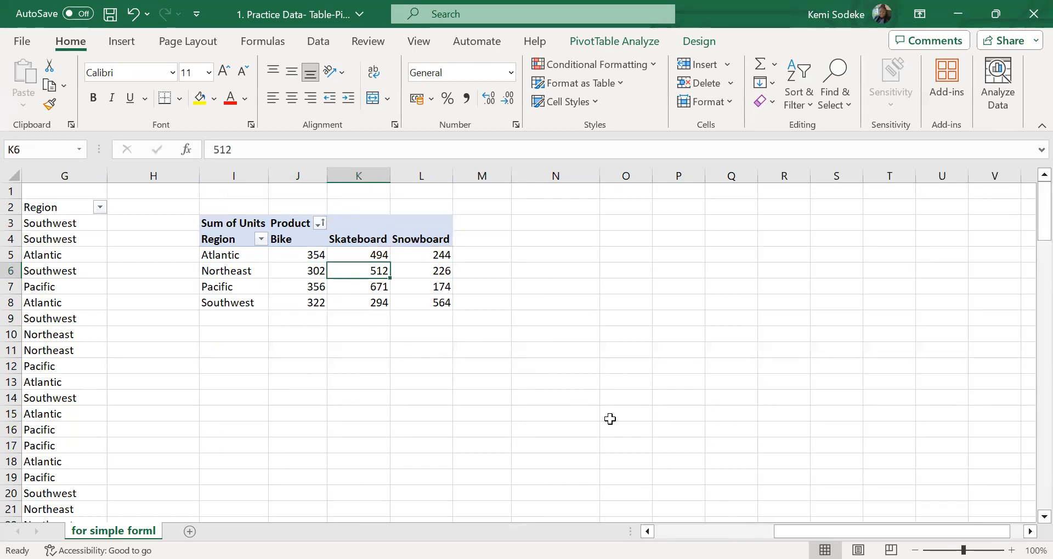
scroll(641, 447, "left", 3)
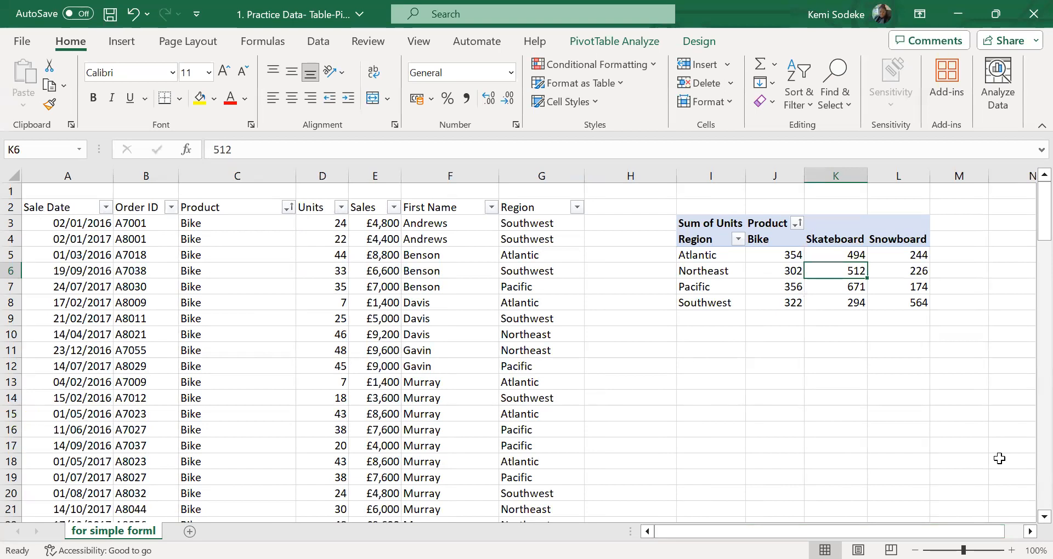
scroll(565, 312, "right", 2)
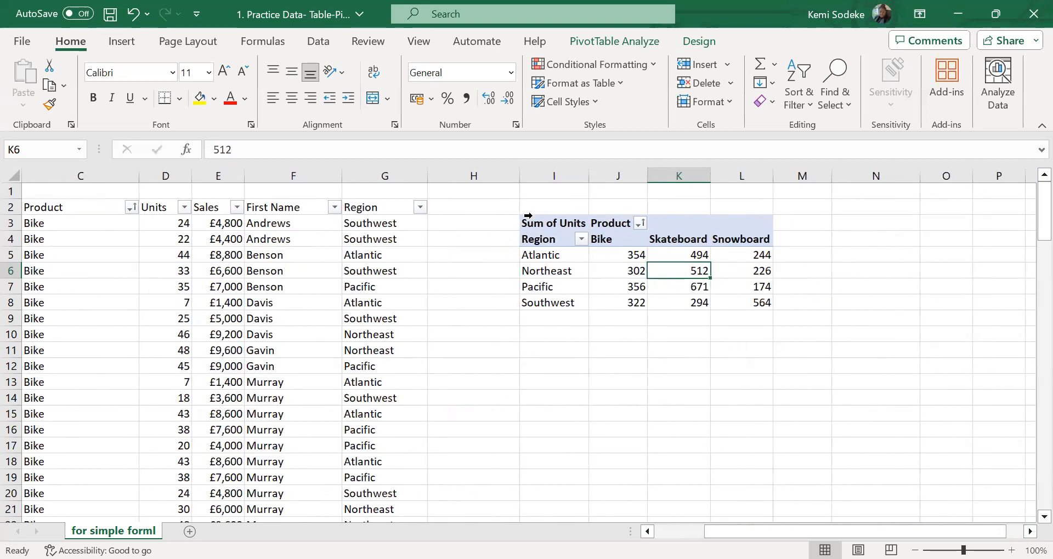
Insert a Clustered Column PivotChart based on the Region by Product PivotTable
left_click(610, 44)
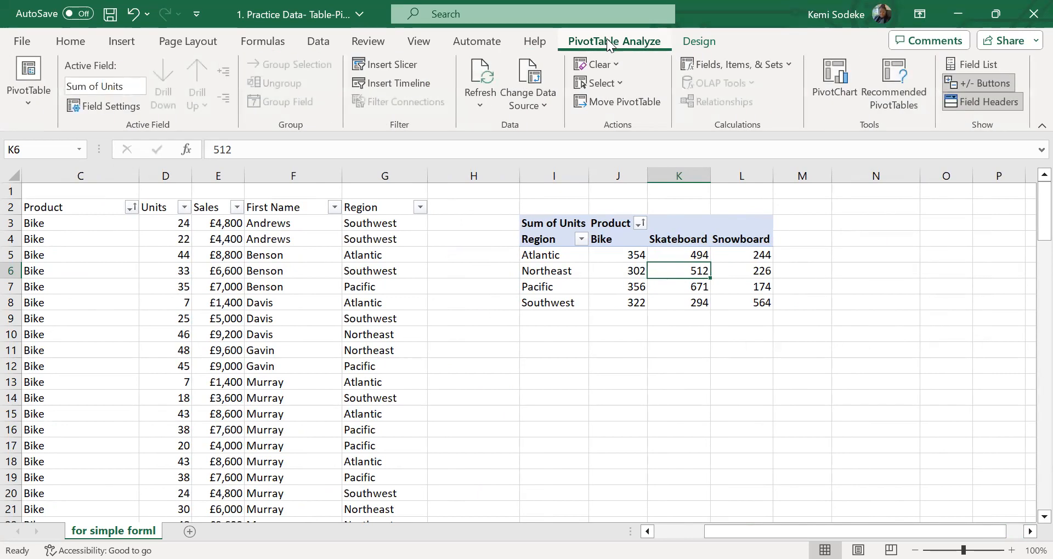
left_click(600, 273)
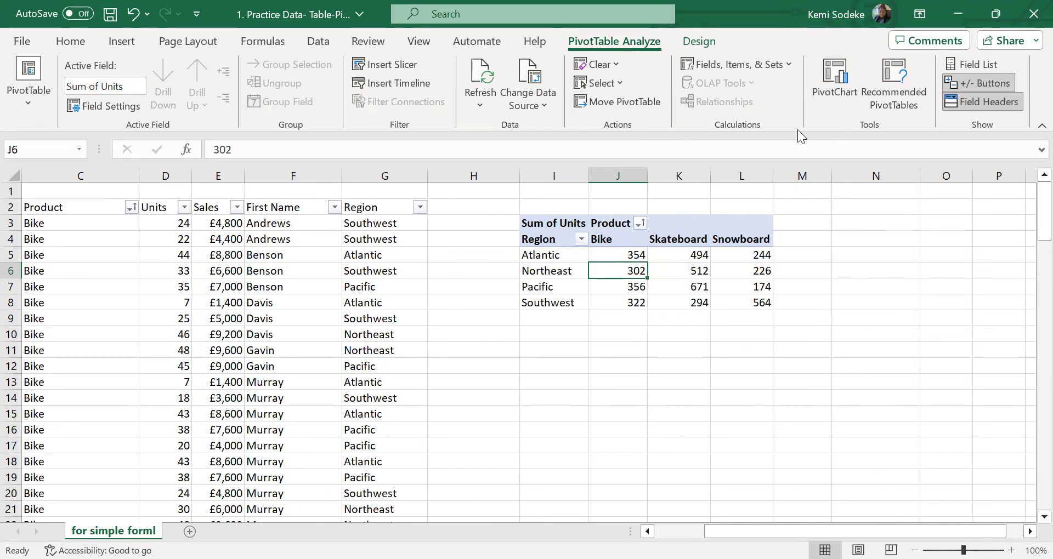
left_click(836, 70)
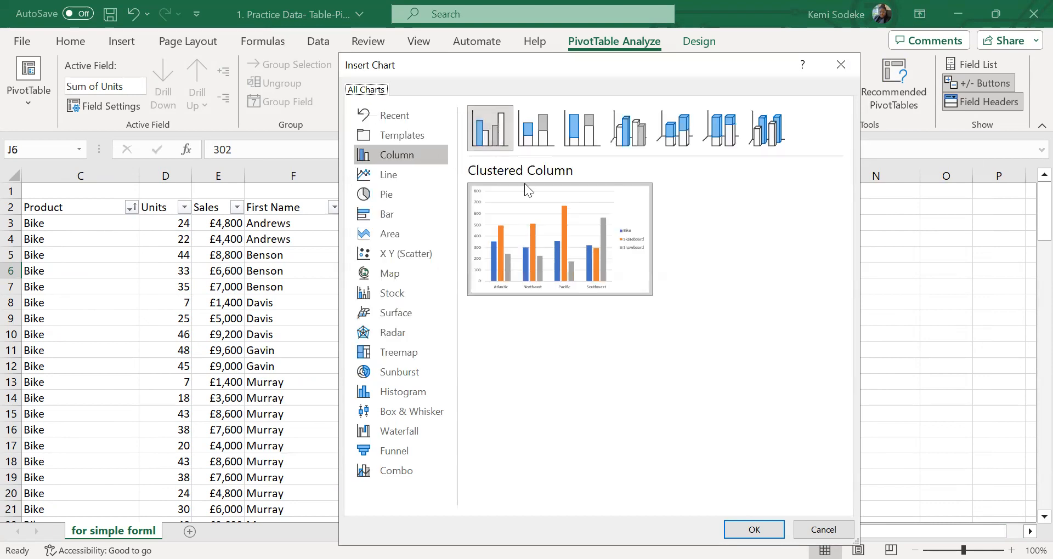
mouse_move(536, 246)
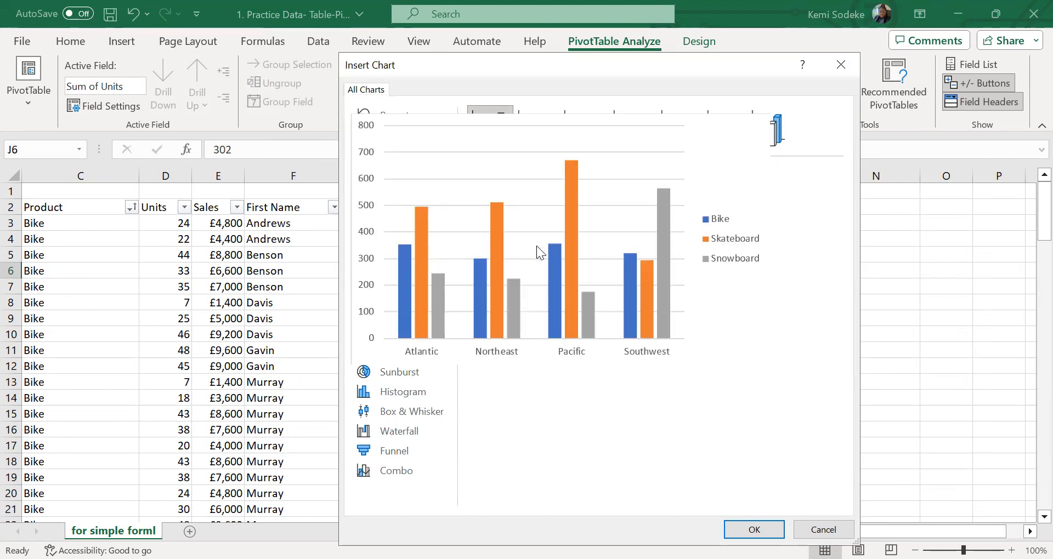
left_click(754, 529)
Move the PivotChart to the empty cells right of the PivotTable, starting at column N
scroll(428, 313, "right", 2)
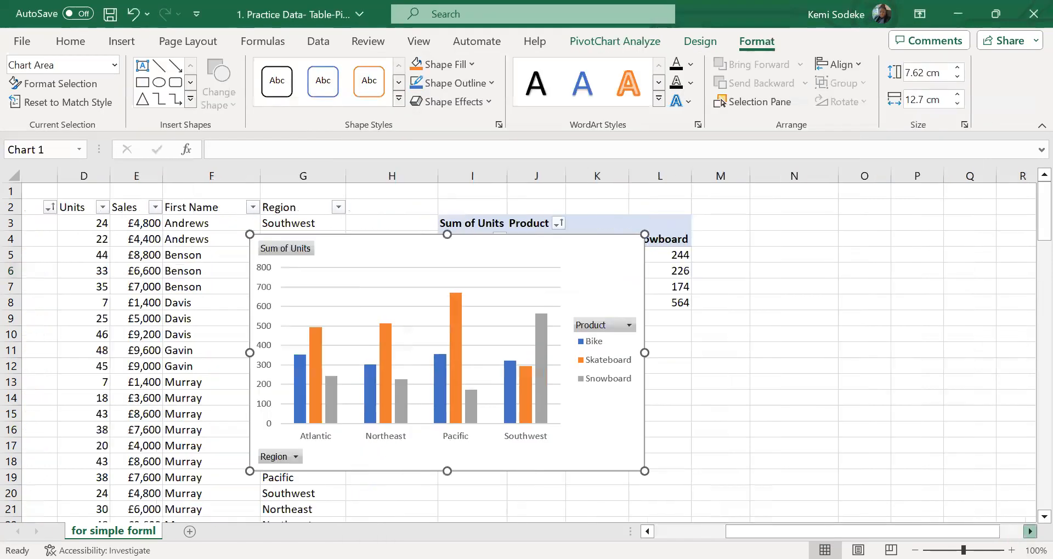
left_click_drag(303, 256, 778, 205)
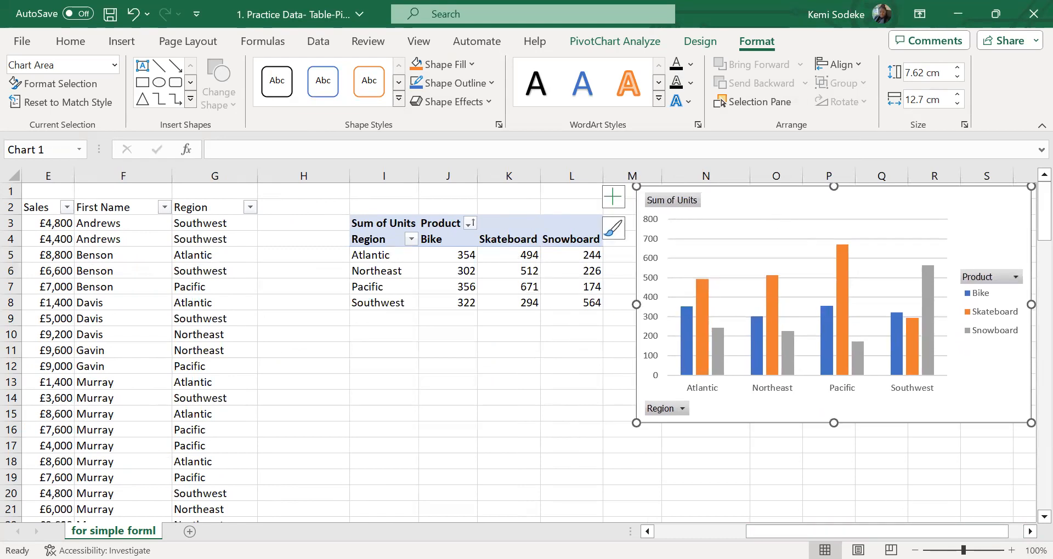
scroll(625, 291, "right", 3)
left_click_drag(543, 207, 571, 209)
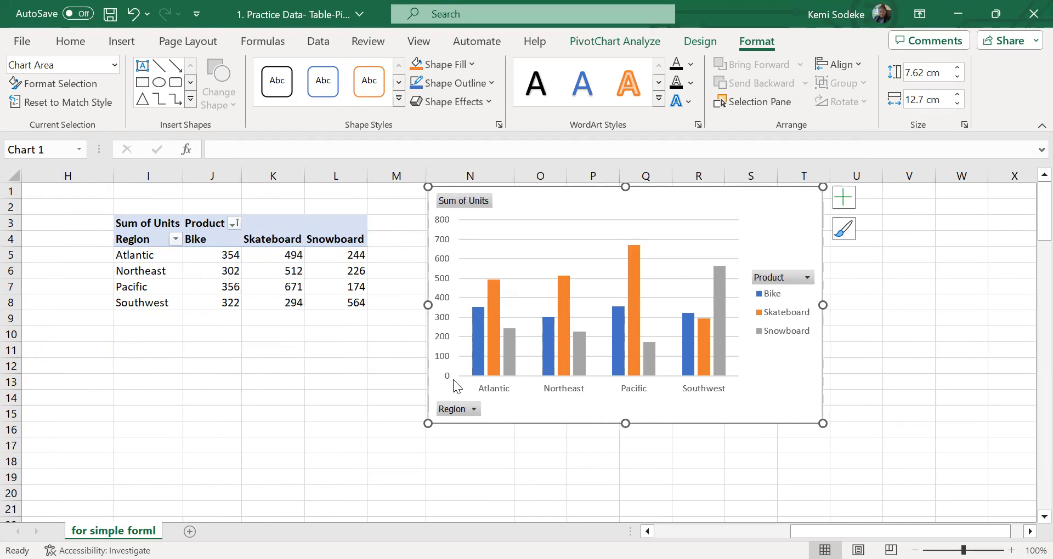
Show the PivotTable field list and swap the fields so Product is in Rows and Region in Columns
left_click(164, 260)
left_click(614, 41)
left_click(971, 65)
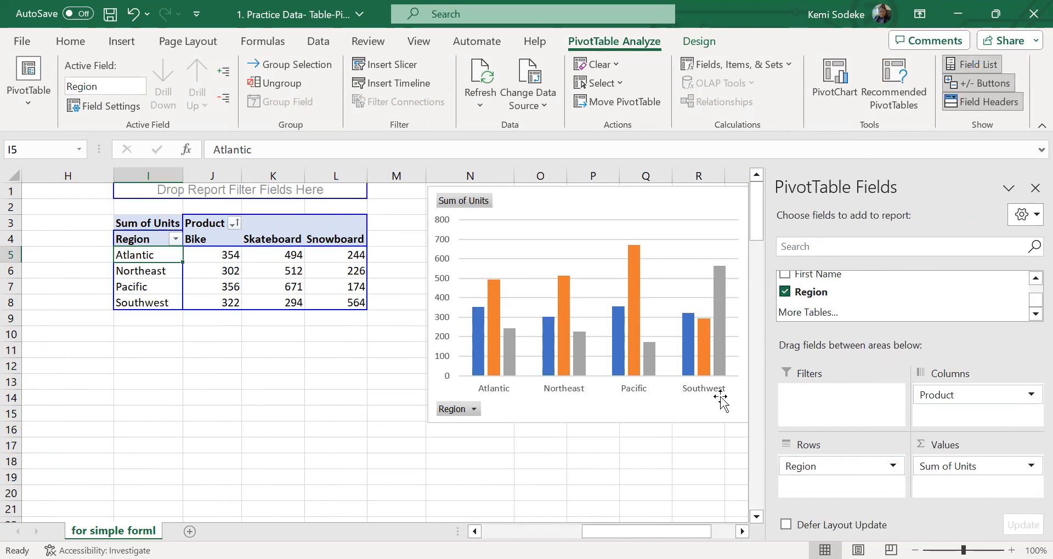
mouse_move(957, 396)
left_mouse_down()
mouse_move(908, 466)
mouse_move(834, 481)
mouse_move(827, 470)
mouse_move(966, 431)
mouse_move(968, 398)
left_mouse_up()
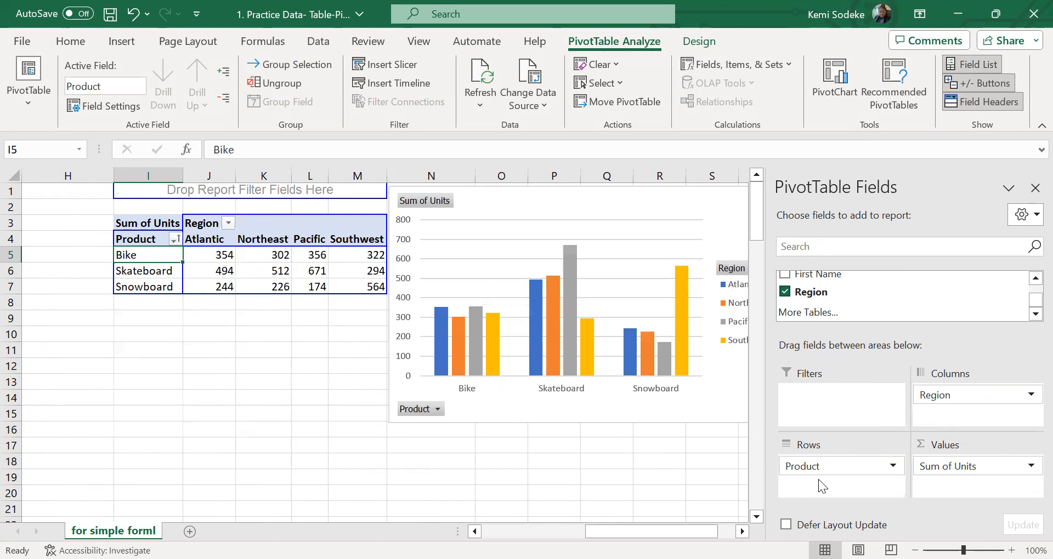
left_click(742, 532)
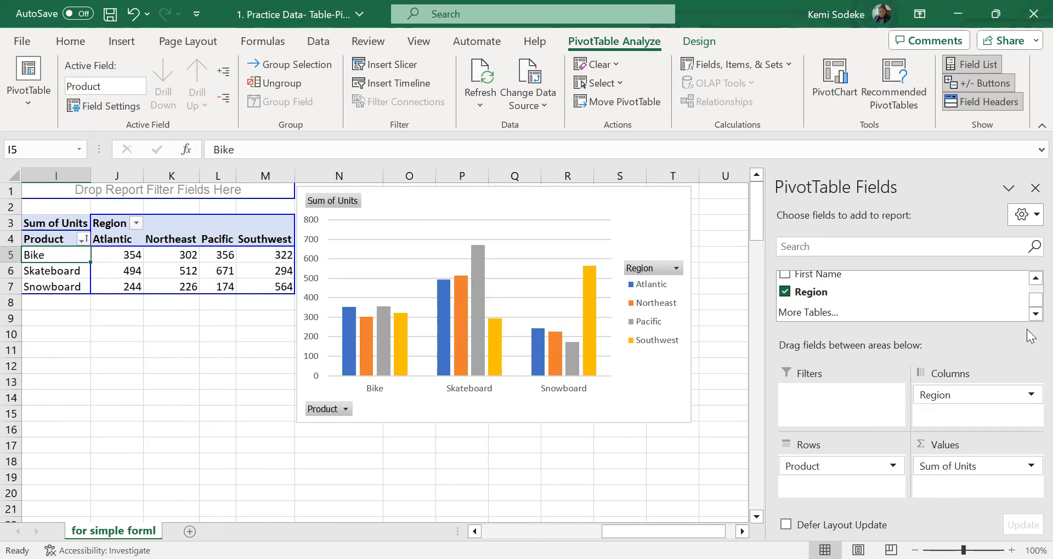
Add First Name to the Rows area above Product and remove Product from the PivotTable
left_click_drag(1029, 306, 1028, 307)
left_click_drag(798, 275, 874, 472)
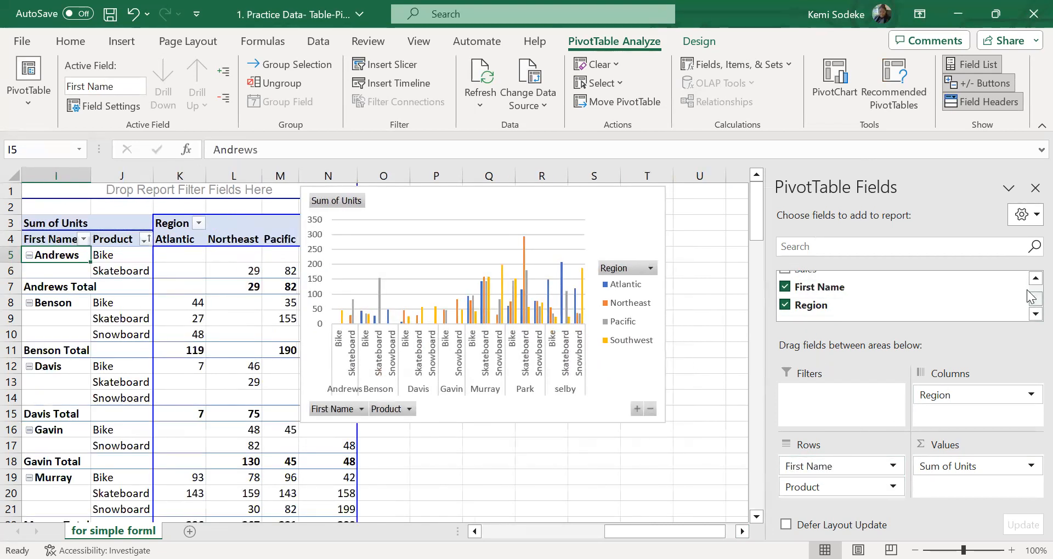
scroll(1031, 297, "up", 1)
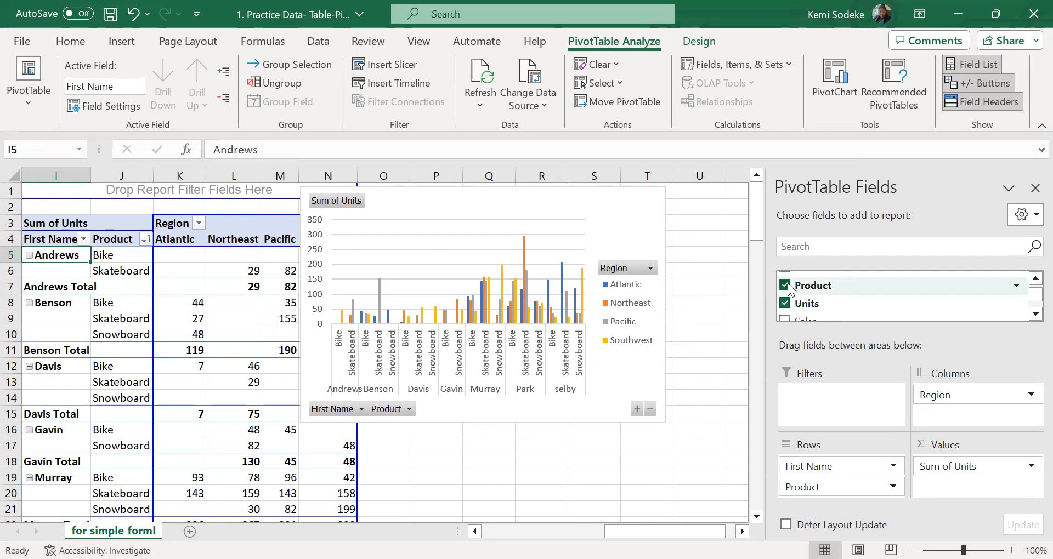
left_click(785, 285)
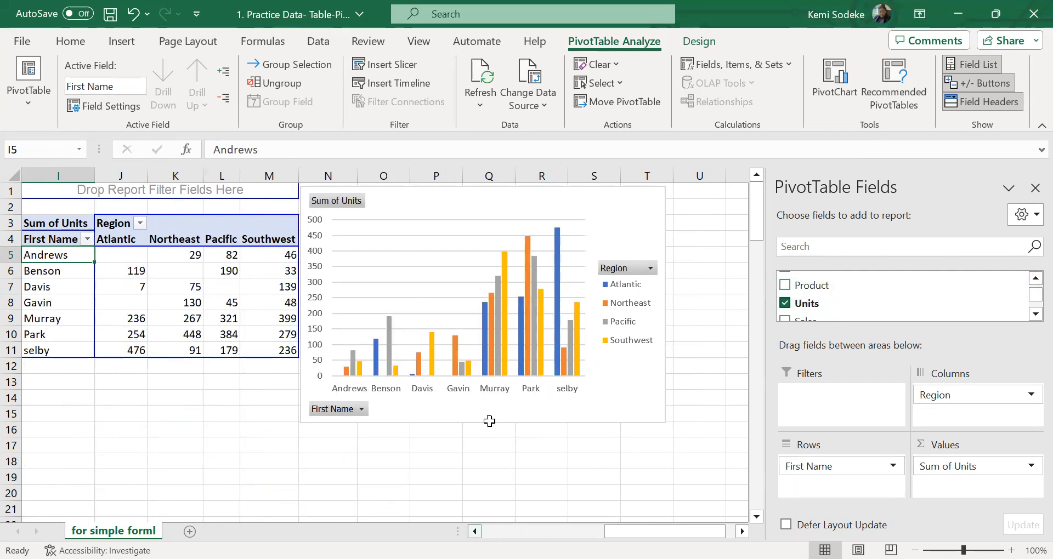
Hide the field list and move the PivotChart farther right, leaving a gap beside the PivotTable
left_click(474, 532)
left_click(474, 532)
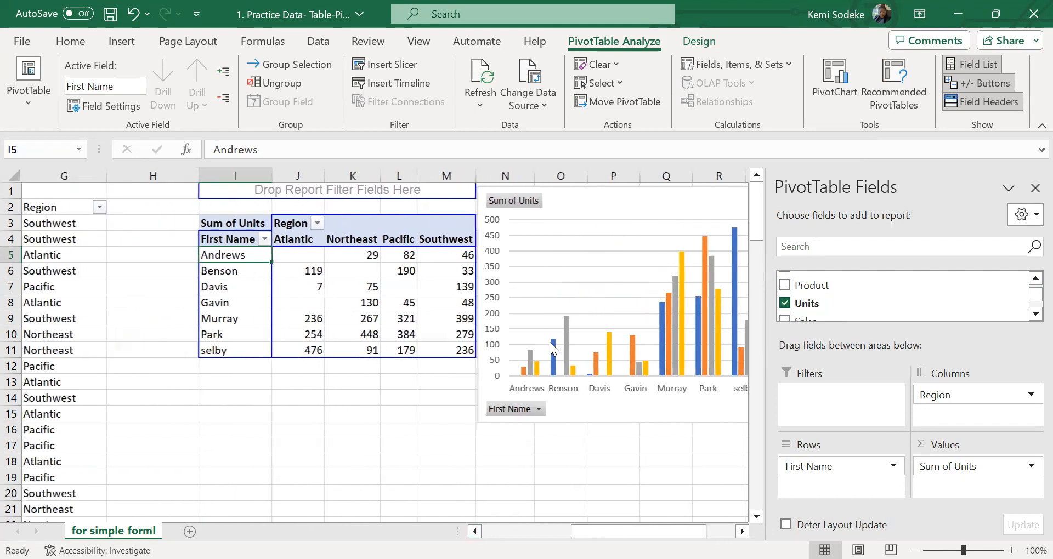
left_click(1035, 187)
left_click(669, 198)
left_click_drag(711, 199, 703, 197)
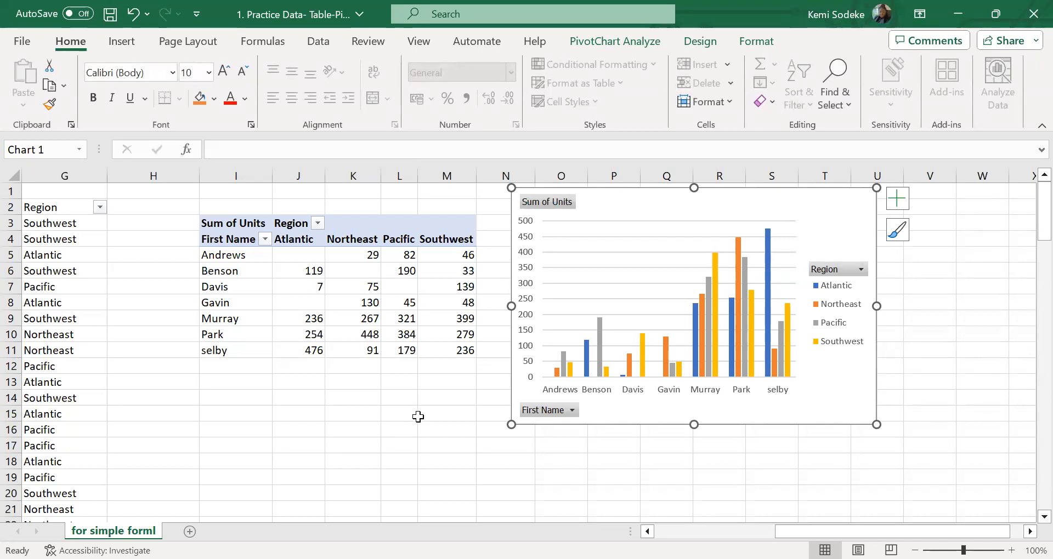
left_click_drag(624, 206, 688, 208)
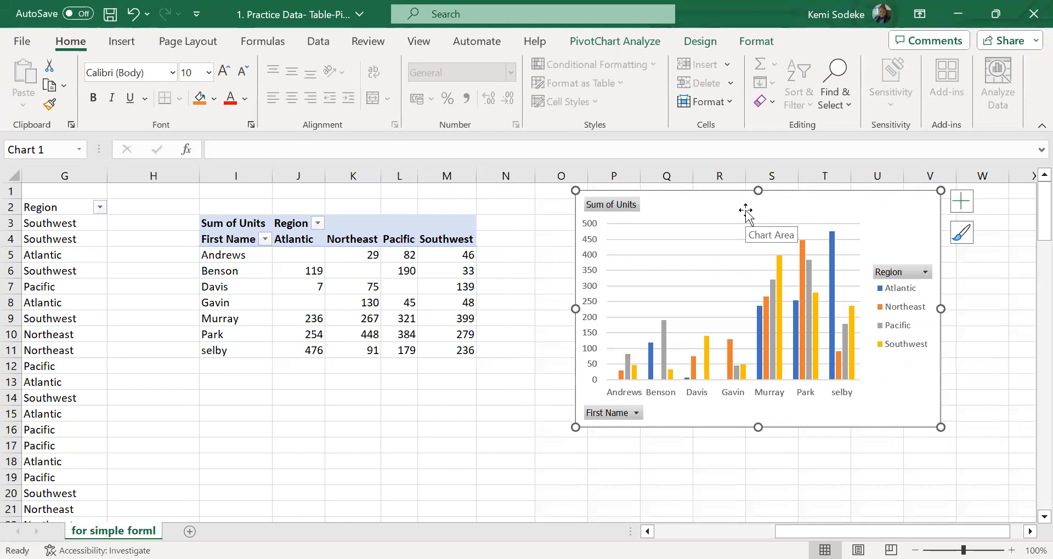
Show the PivotTable field list, remove Region from the PivotTable, and hide the field list again
left_click(283, 304)
left_click(242, 279)
left_click(312, 291)
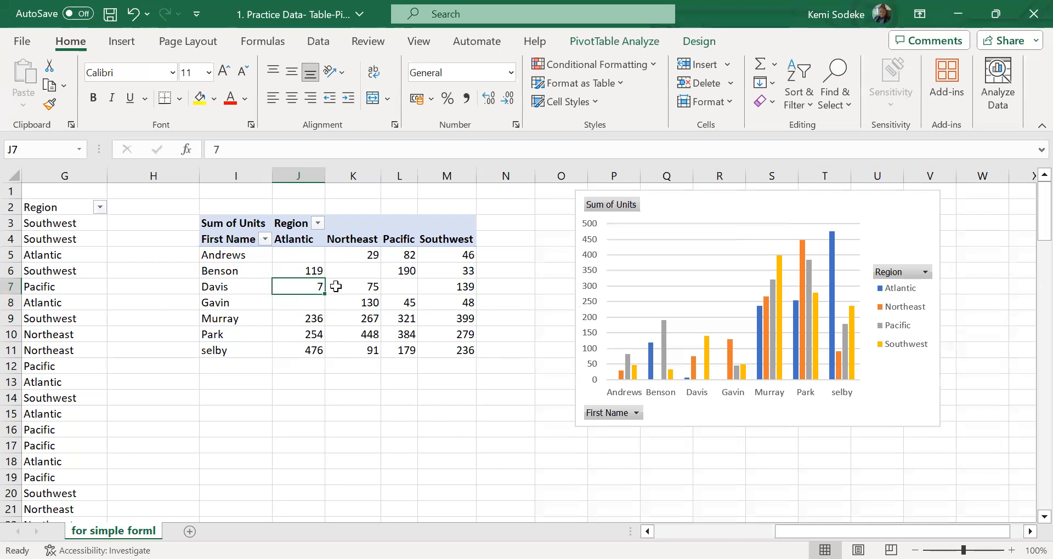
left_click(615, 41)
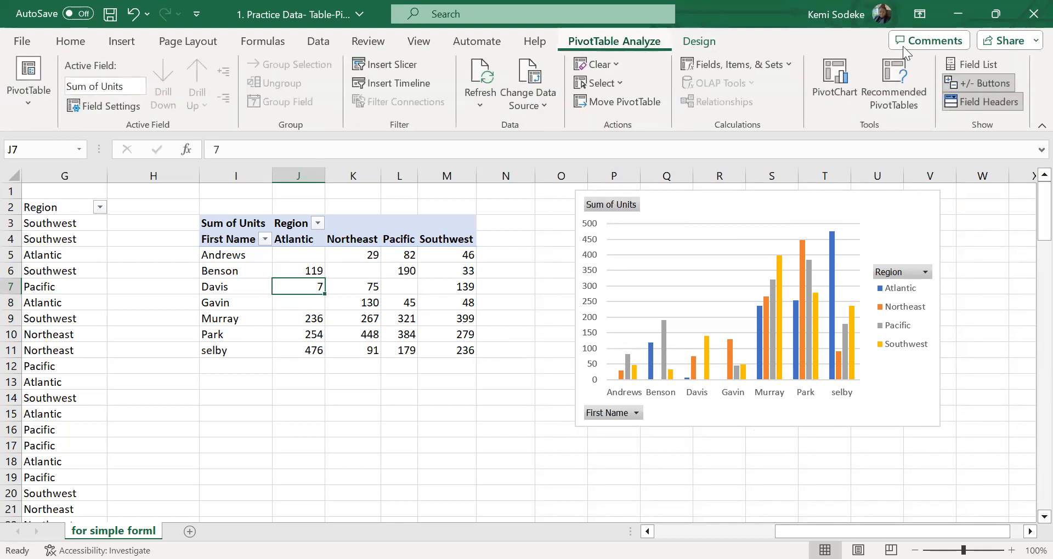
left_click(983, 63)
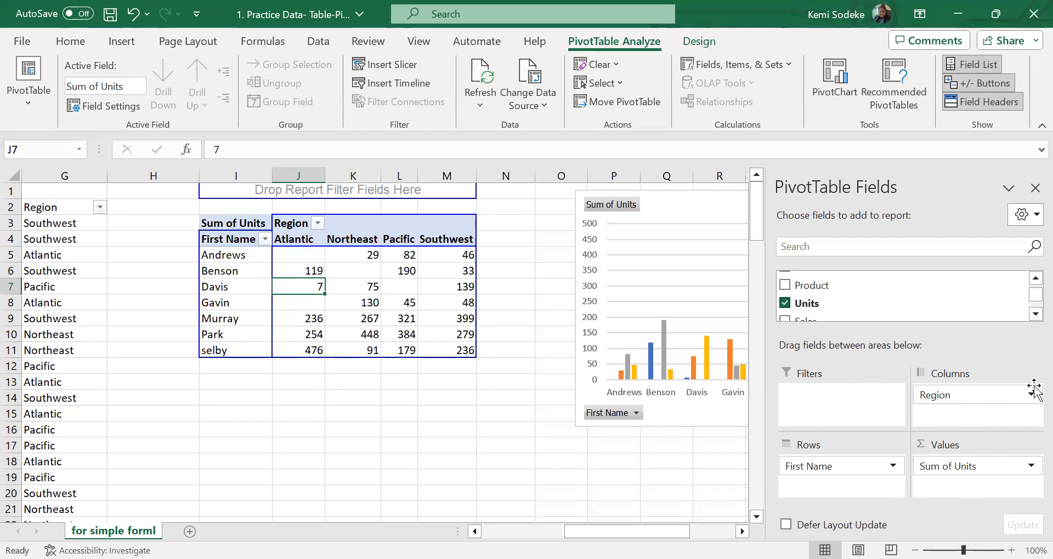
scroll(1034, 305, "down", 3)
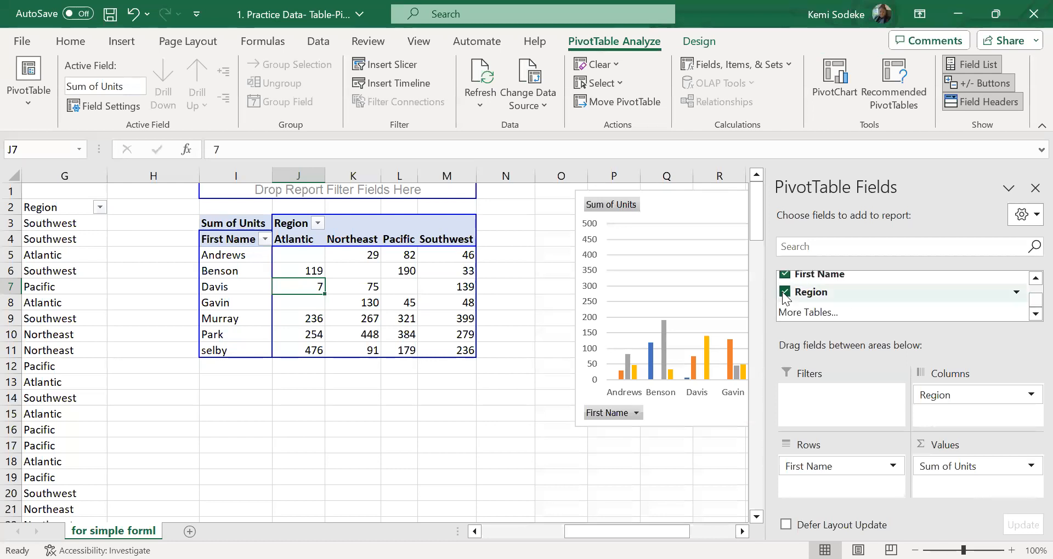
left_click(783, 292)
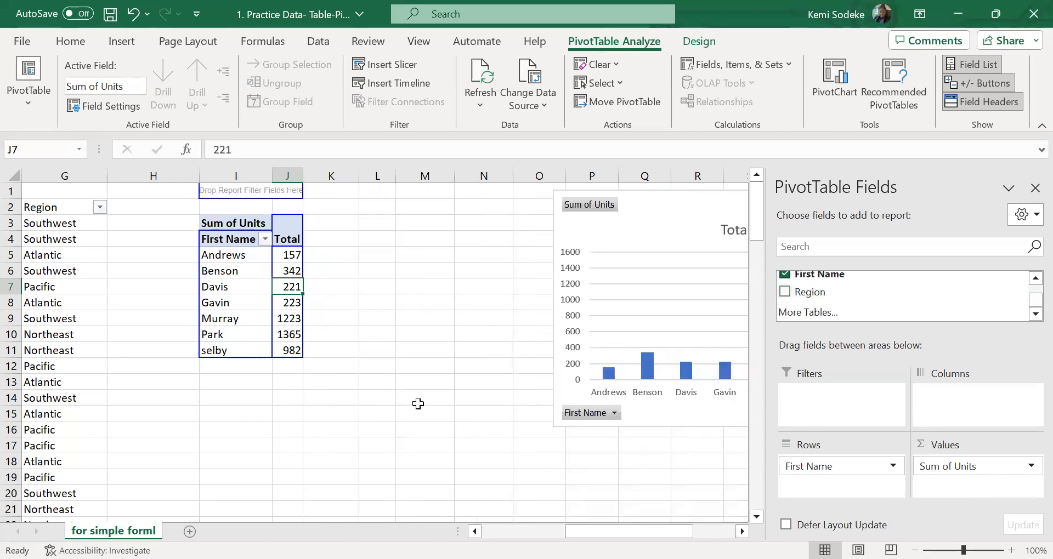
left_click(1035, 188)
left_click(371, 339)
left_click(239, 286)
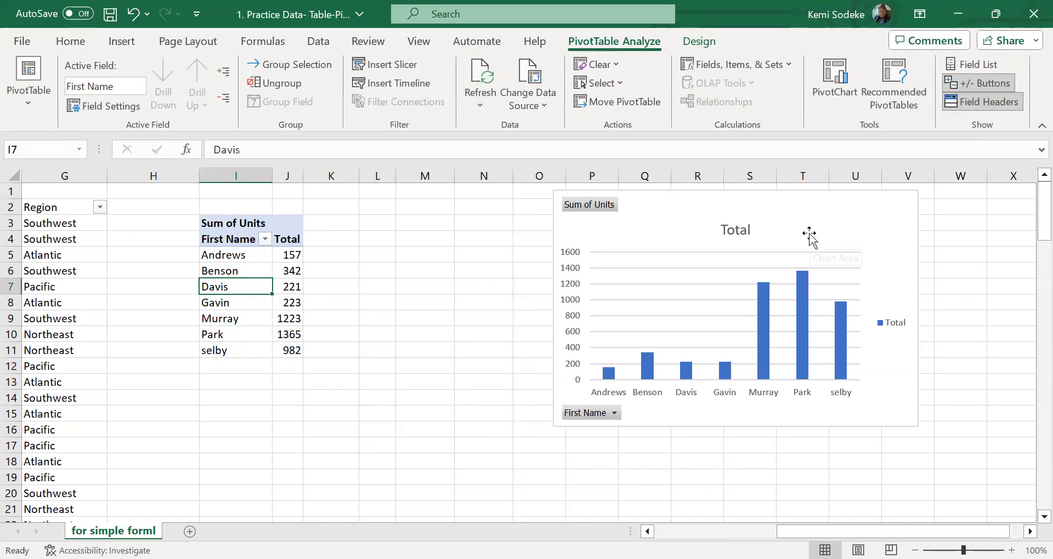
Examine the PivotChart's available styles, chart elements and analysis options, leaving the chart as it is
left_click(839, 226)
left_click(941, 233)
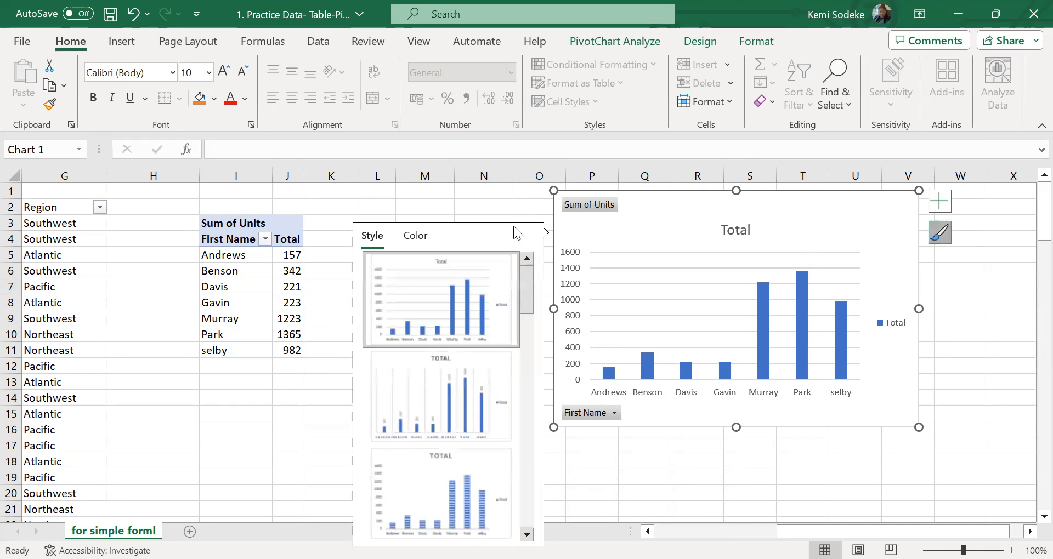
left_click(963, 268)
left_click(778, 223)
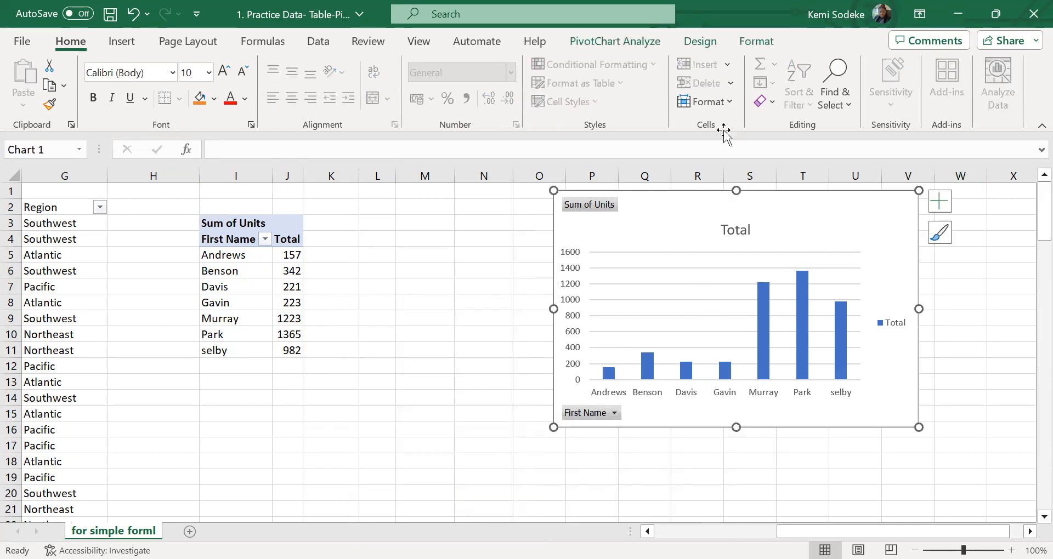
left_click(632, 44)
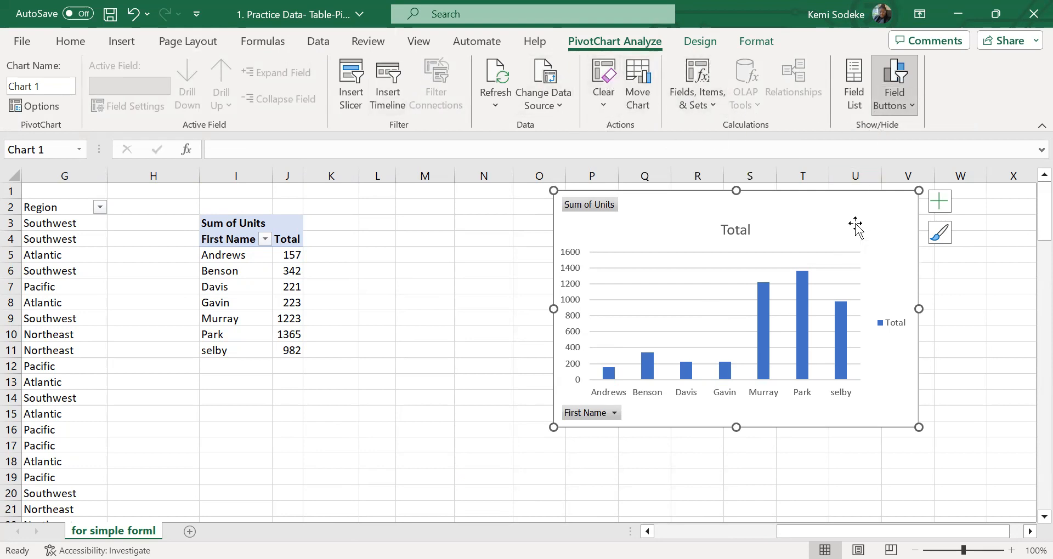
left_click(940, 207)
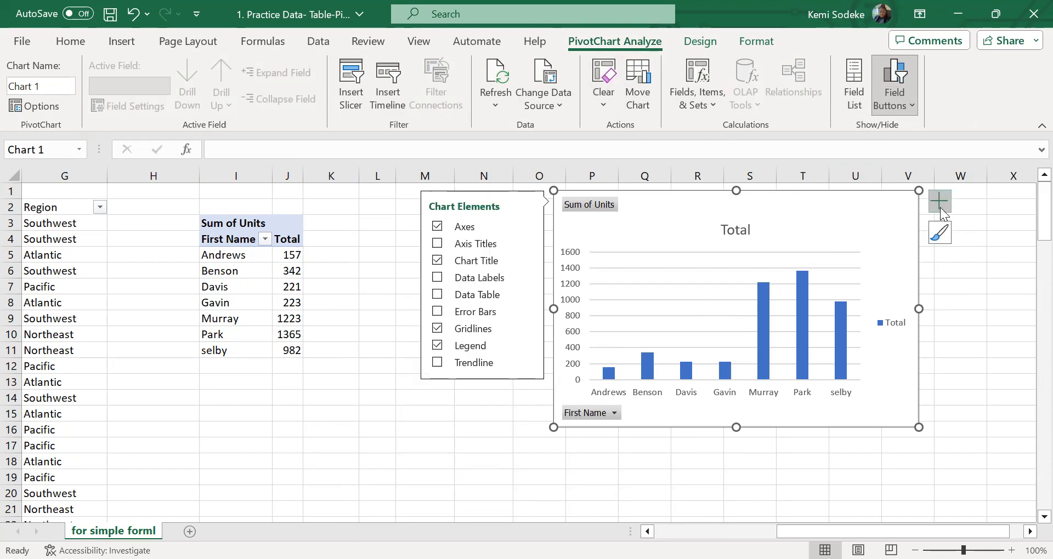
left_click(940, 233)
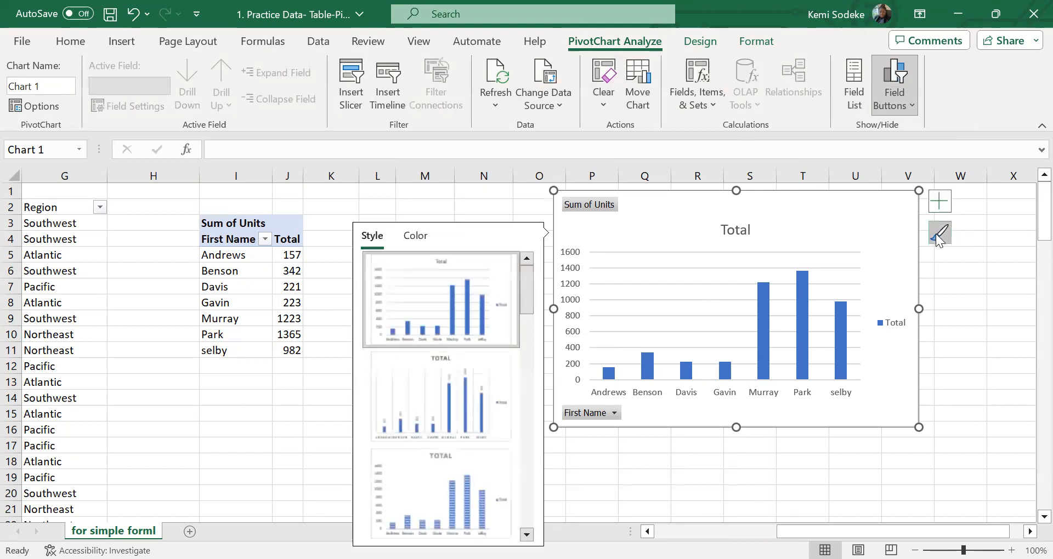
left_click(947, 303)
left_click(718, 260)
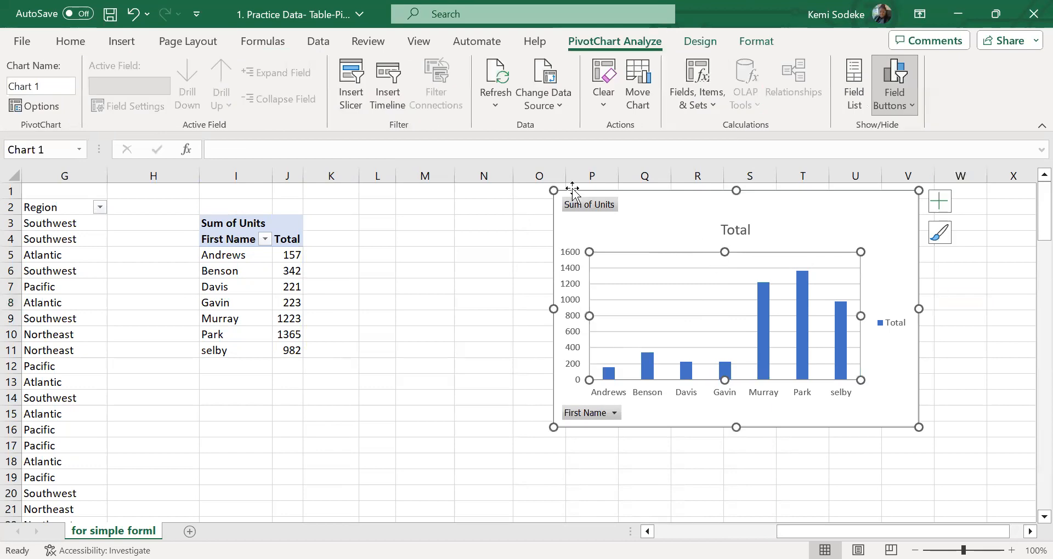
left_click(636, 81)
left_click(1005, 452)
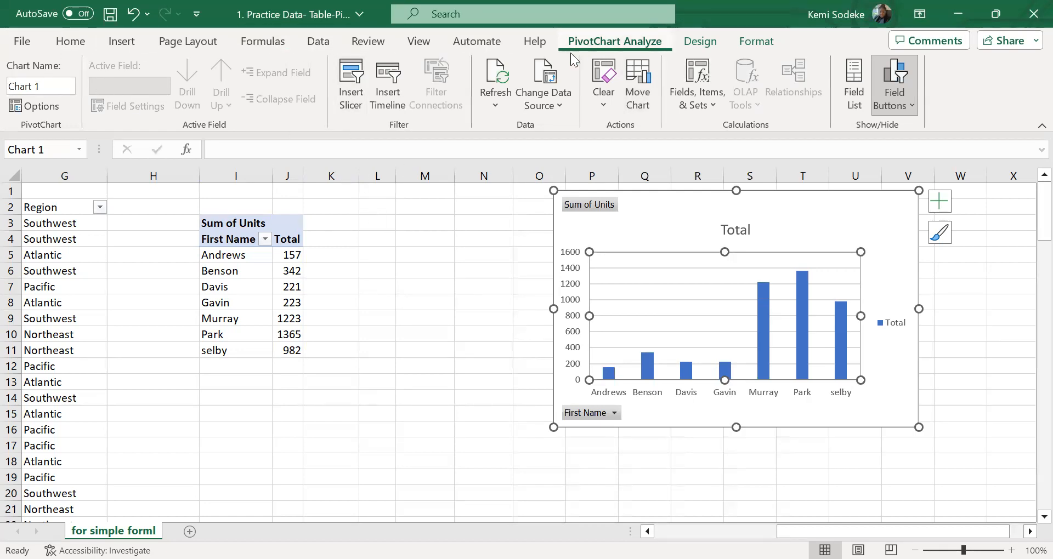
Change the PivotChart's type from column to the basic Pie
left_click(707, 42)
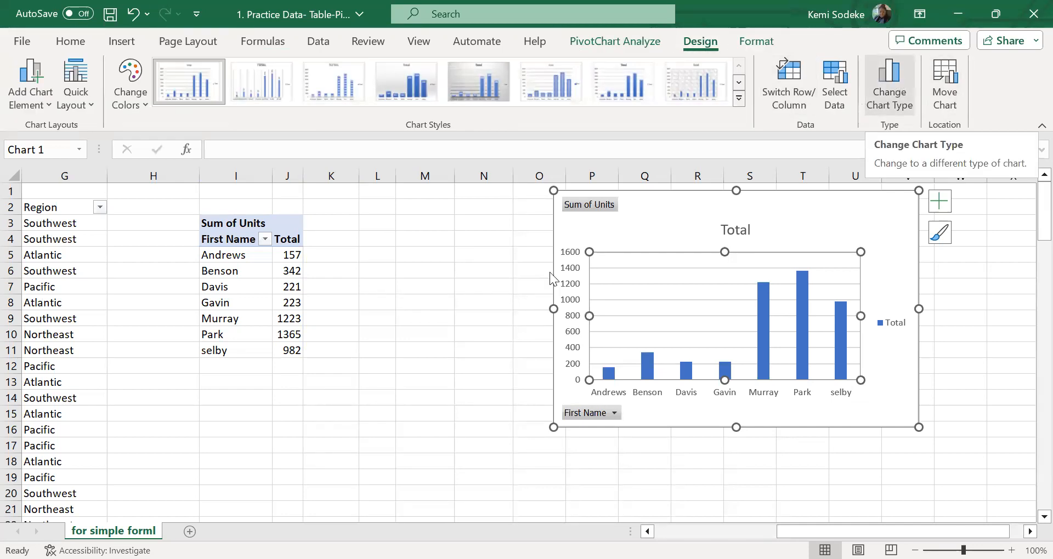
left_click(318, 172)
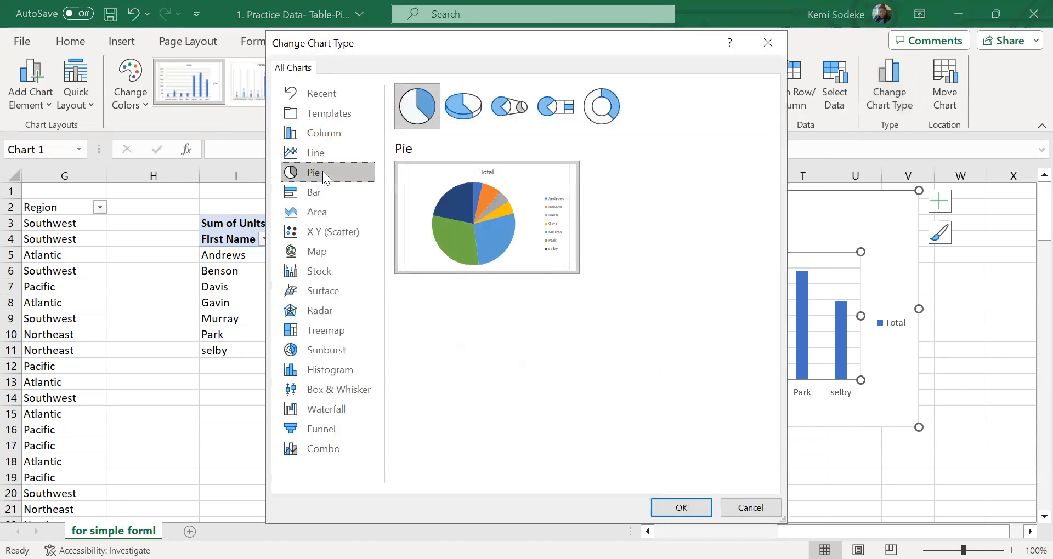
left_click(687, 513)
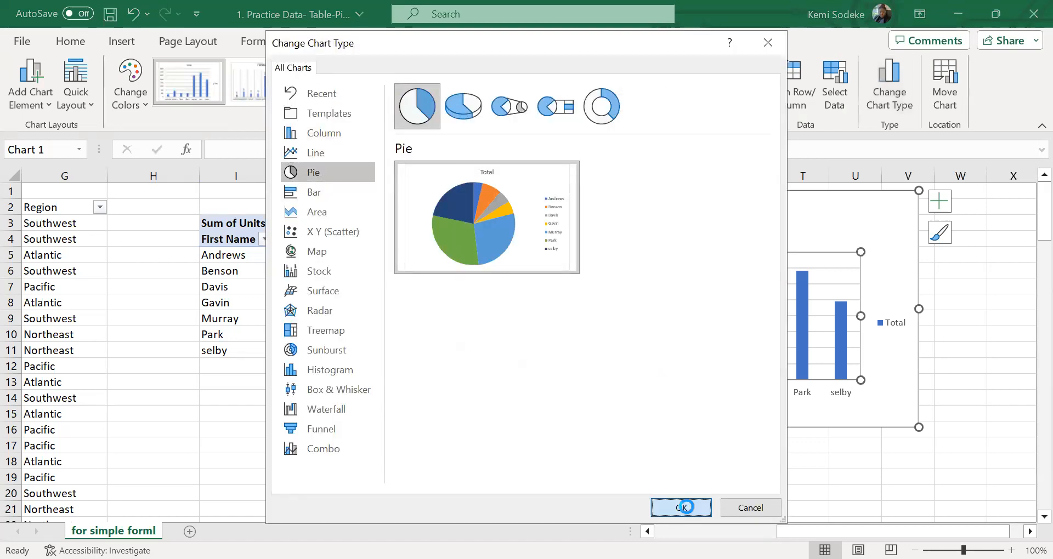
Apply the chart style with a grey gradient background and dark percentage labels to the pie chart
left_click(706, 317)
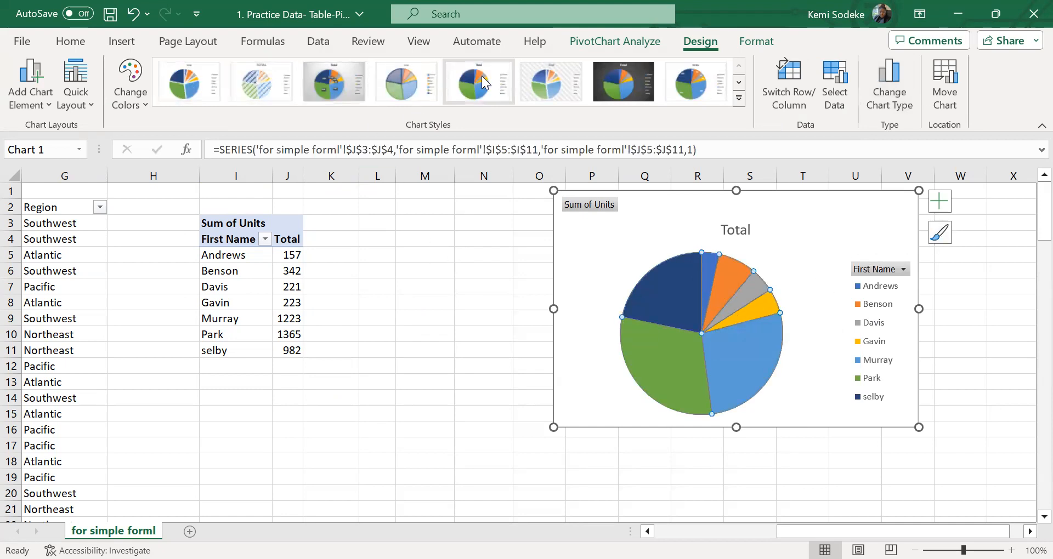
left_click(940, 233)
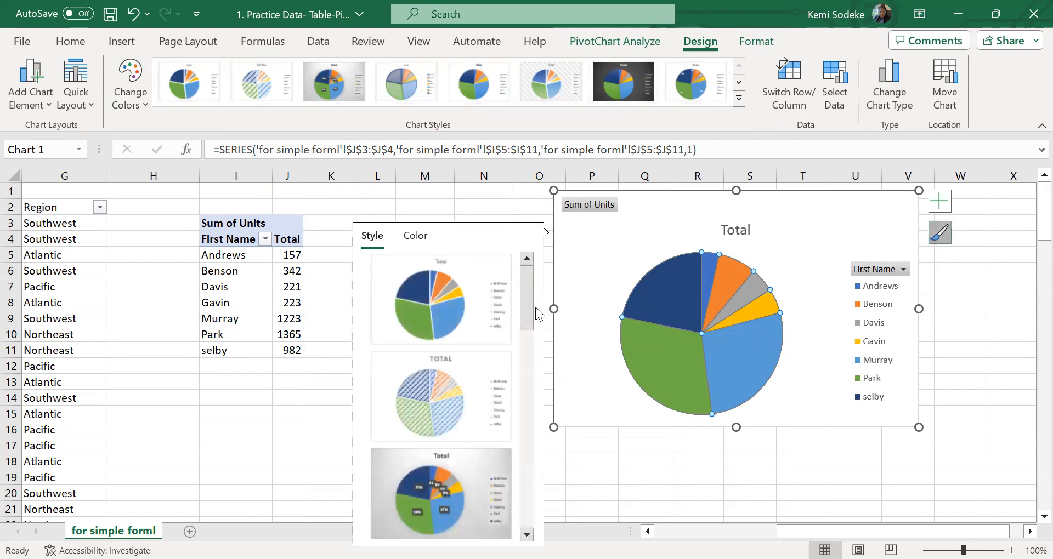
left_click_drag(536, 307, 533, 354)
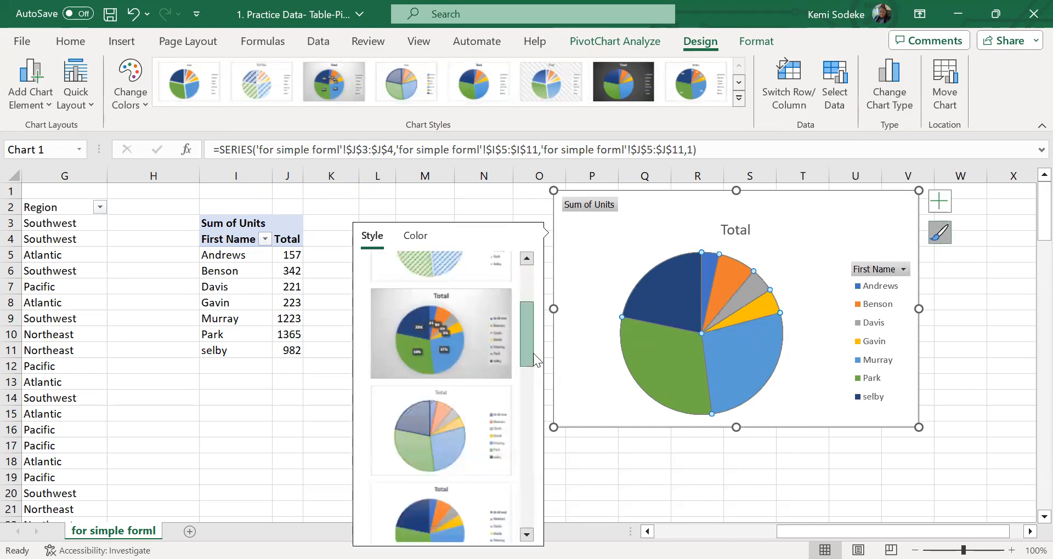
left_click(416, 338)
left_click(845, 475)
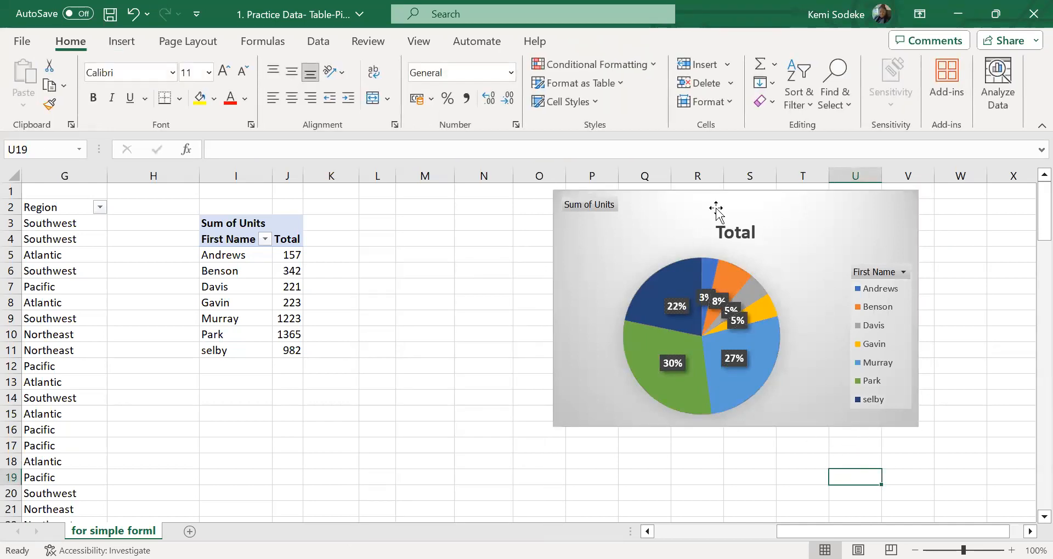
Move the pie chart farther from the PivotTable, starting near column Q, and widen column J slightly
left_click_drag(716, 207, 636, 204)
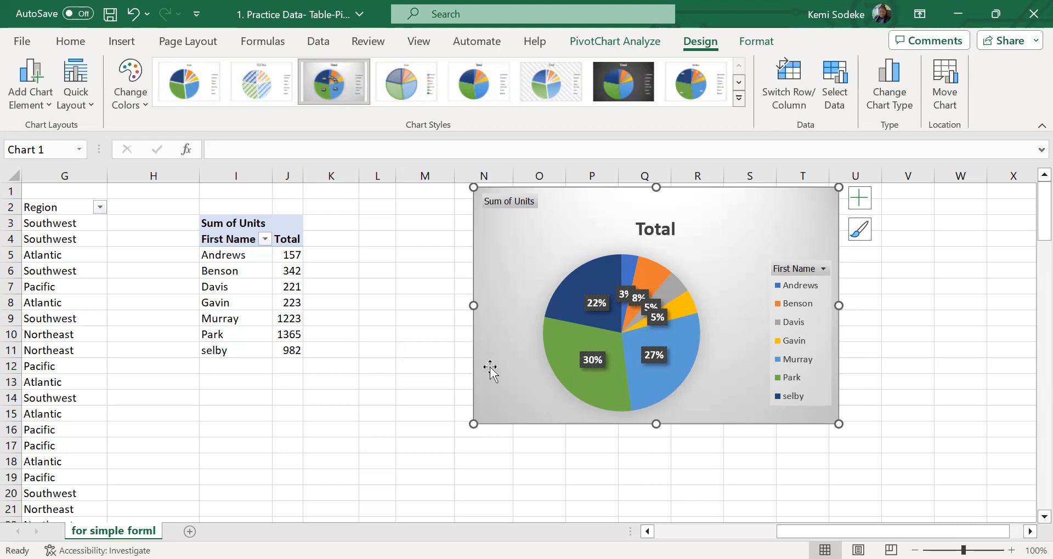
left_click_drag(604, 205, 743, 225)
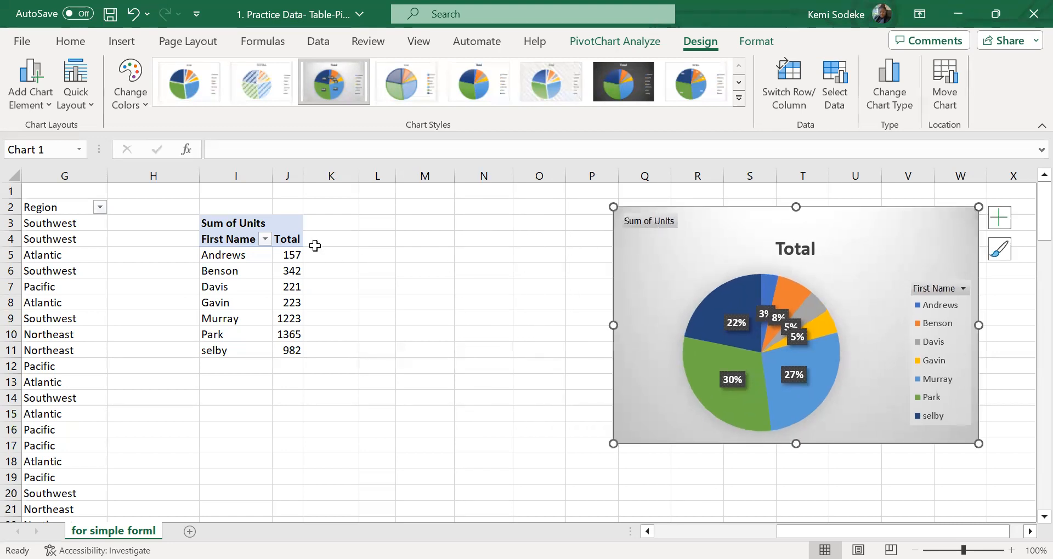
left_click(315, 243)
left_click_drag(304, 176, 327, 179)
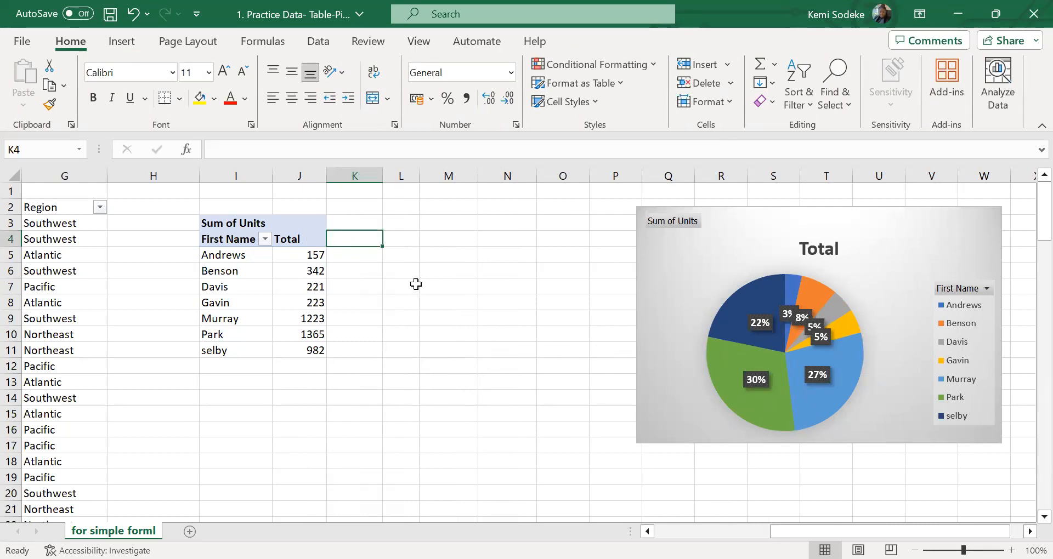
left_click(250, 323)
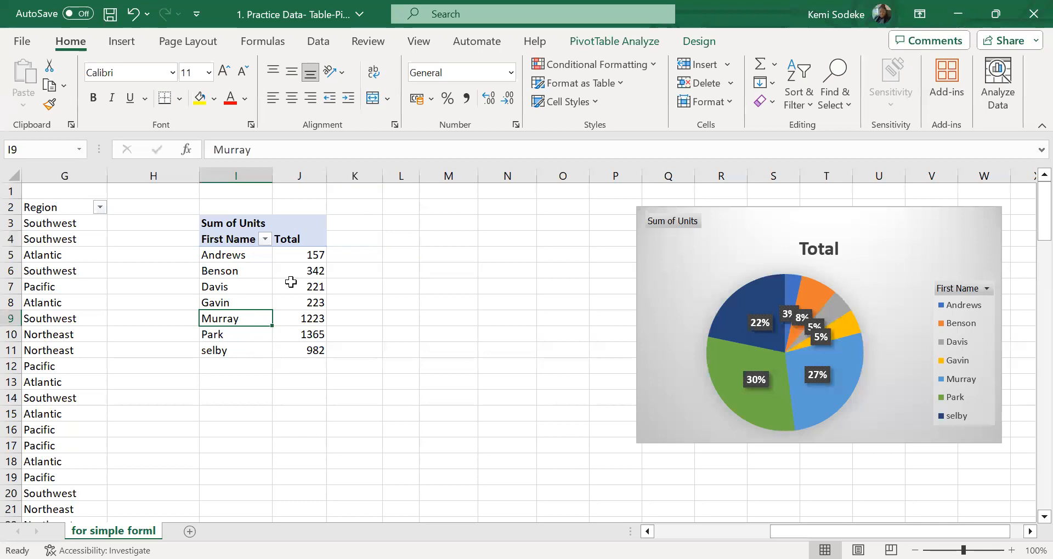
right_click(294, 281)
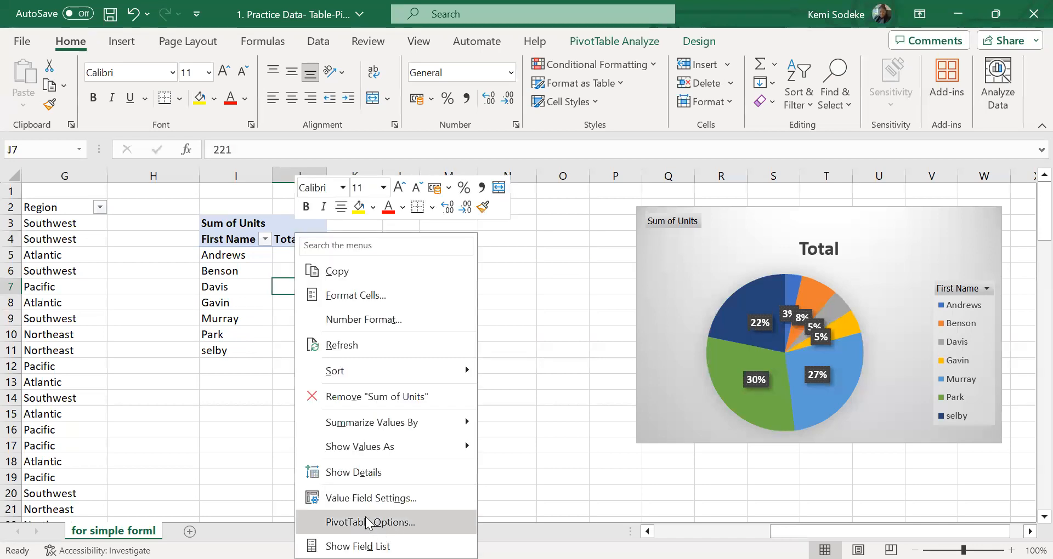
left_click(370, 498)
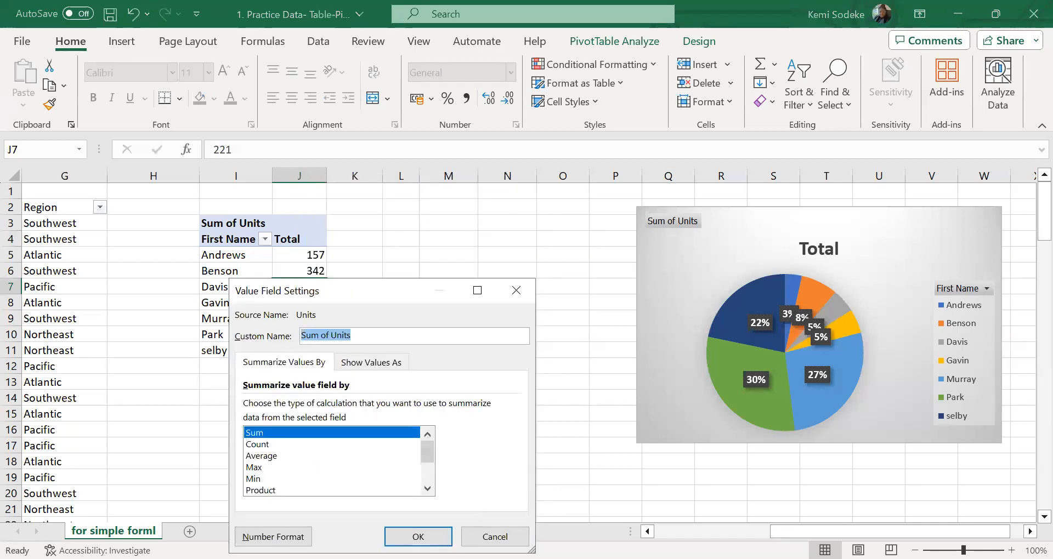
left_click(498, 535)
Set the First Name field's subtotals to None in its field settings
left_click(241, 241)
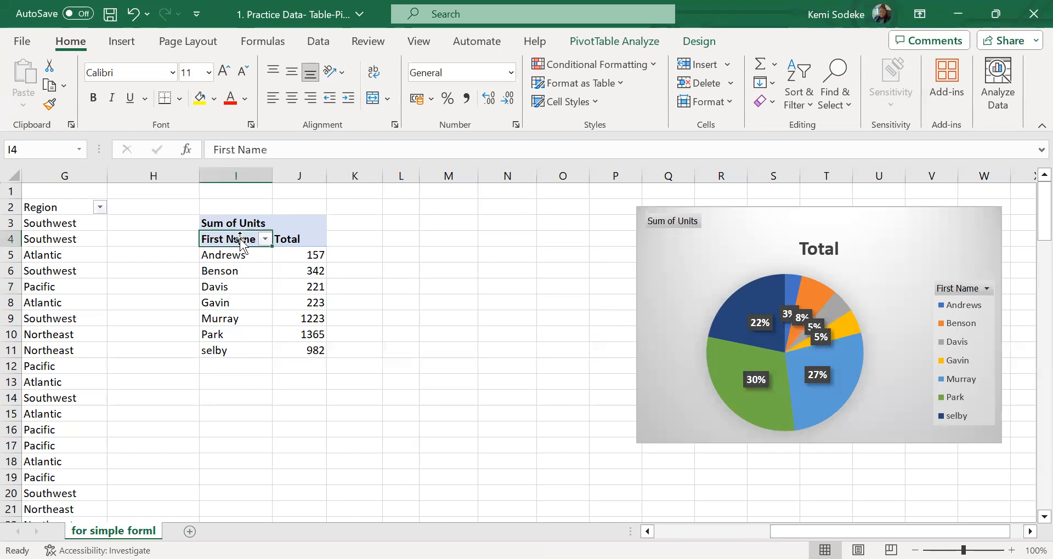
left_click(186, 336)
left_click(356, 537)
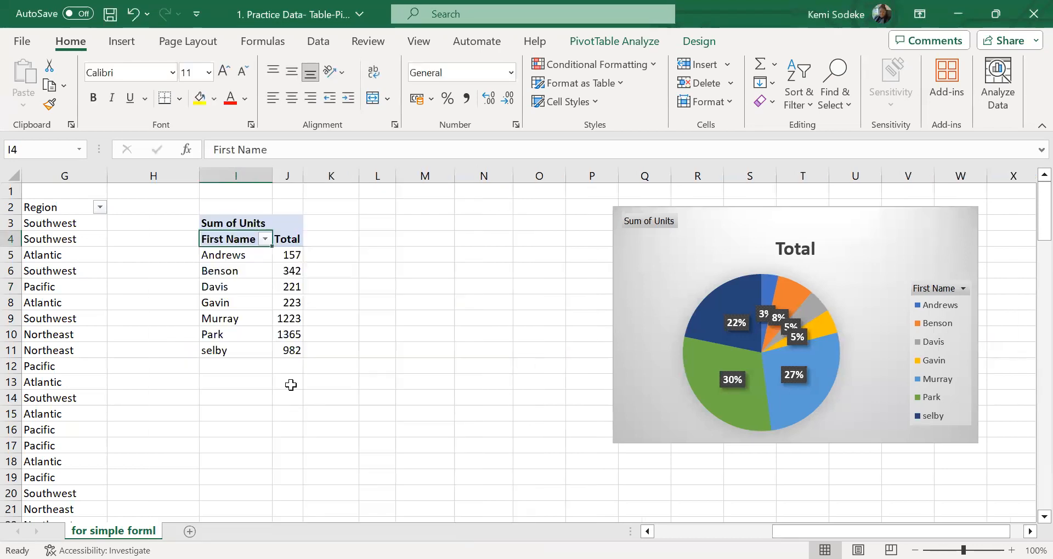
Set the First Name field's subtotals to Automatic in its field settings
right_click(231, 241)
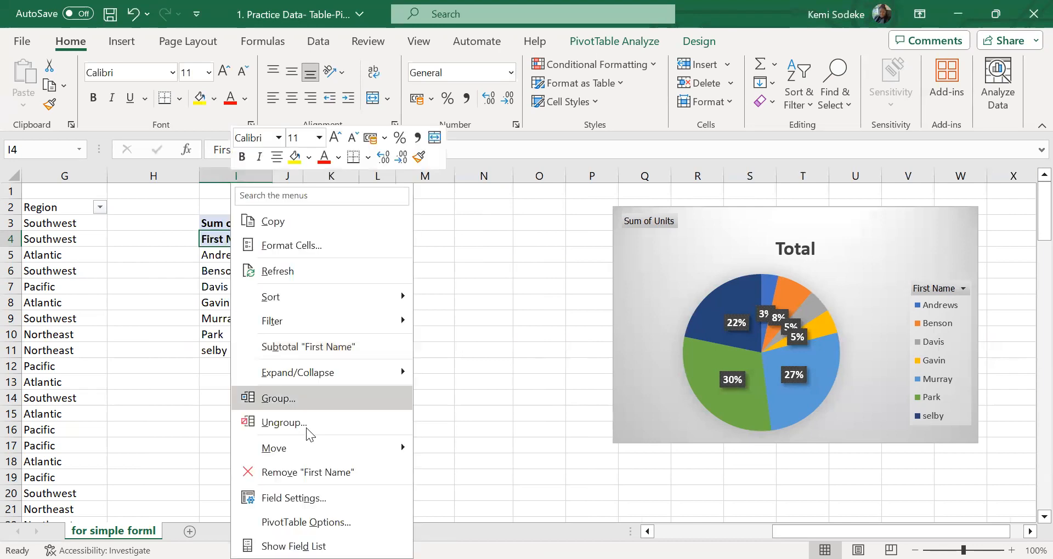
left_click(324, 499)
left_click(207, 324)
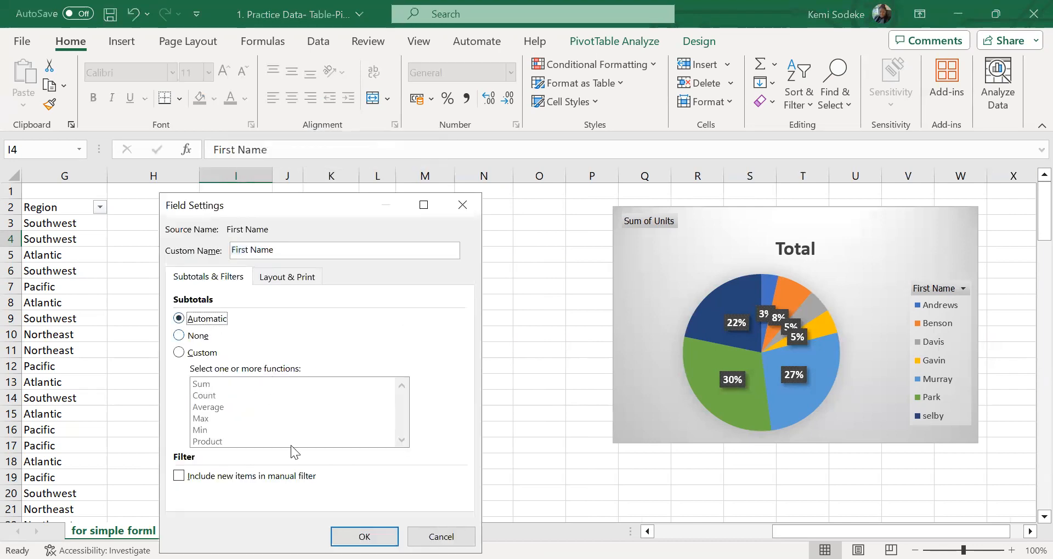
left_click(351, 534)
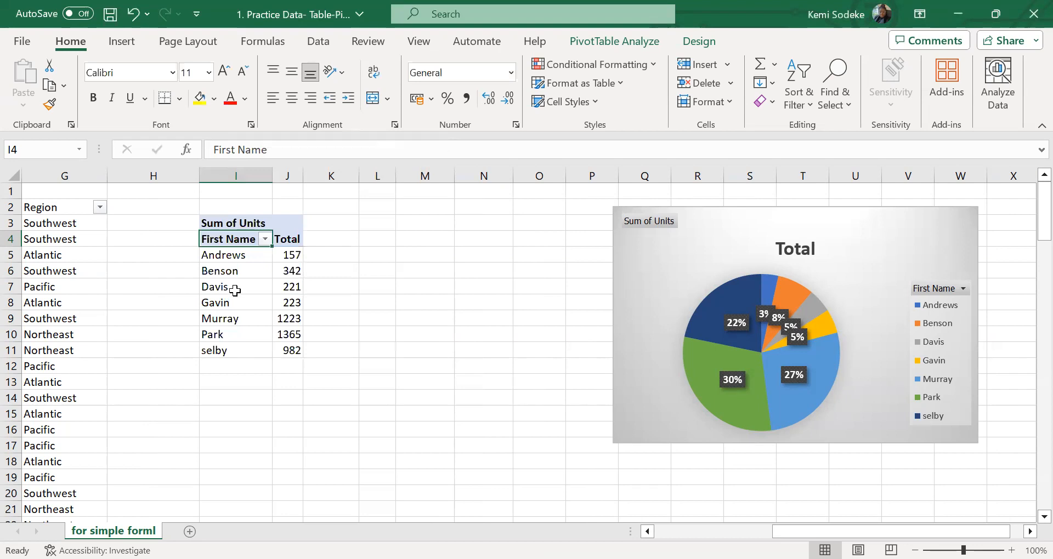
Turn on grand totals for columns in the PivotTable options
right_click(235, 291)
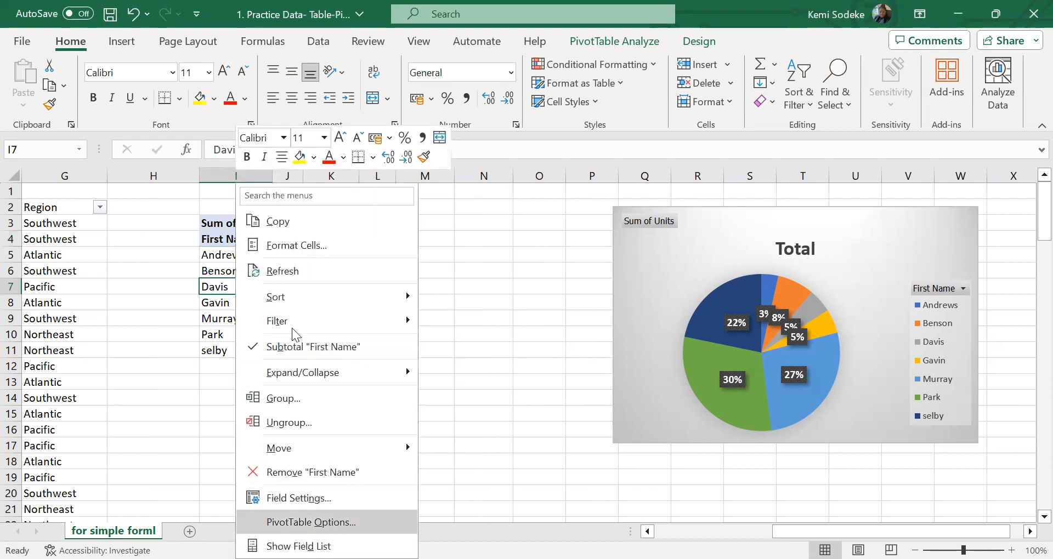
left_click(311, 522)
left_click(368, 201)
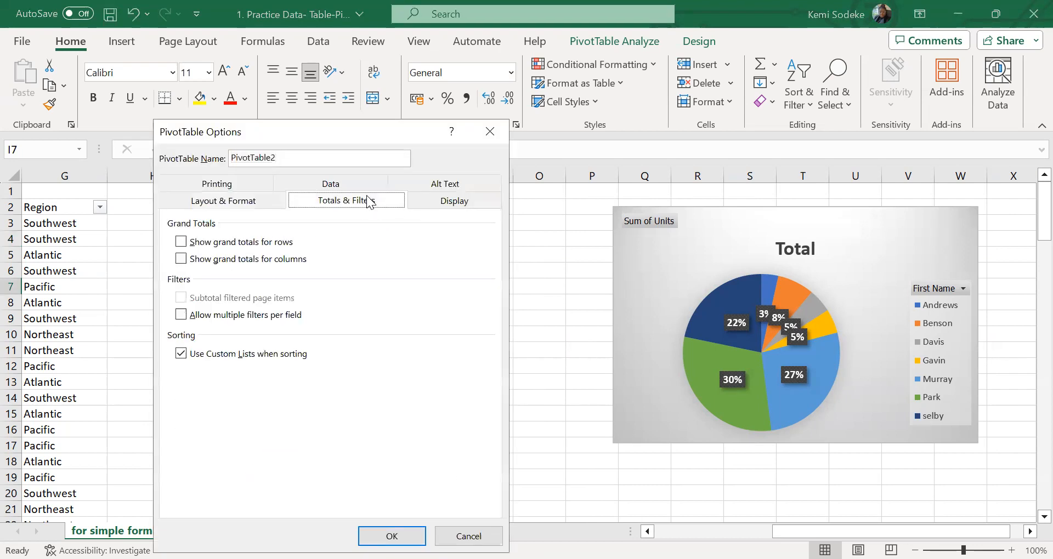
left_click(181, 259)
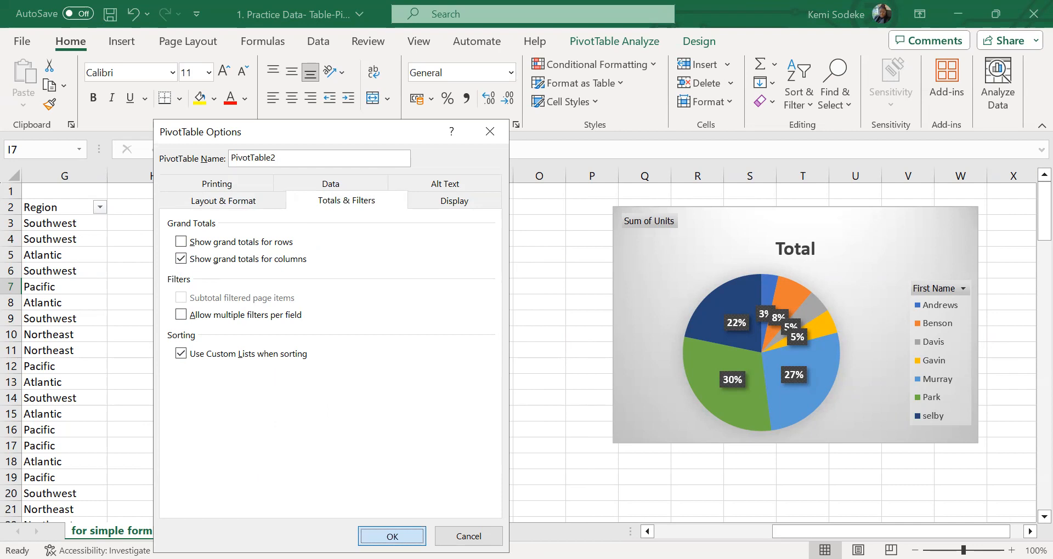
left_click(392, 536)
left_click(425, 381)
left_click(336, 242)
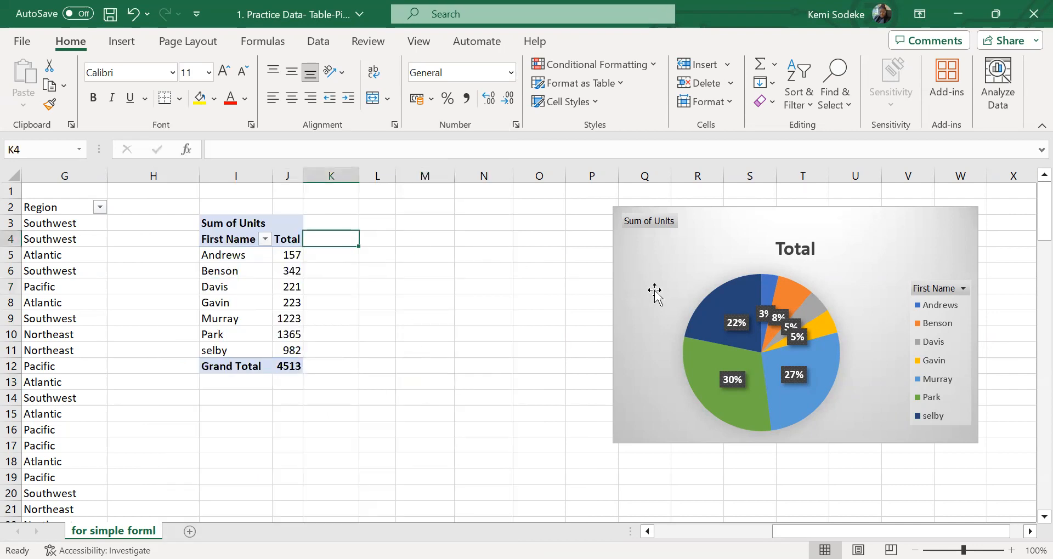
Enter the heading % in cell K4, beside the PivotTable's Total column
type("%")
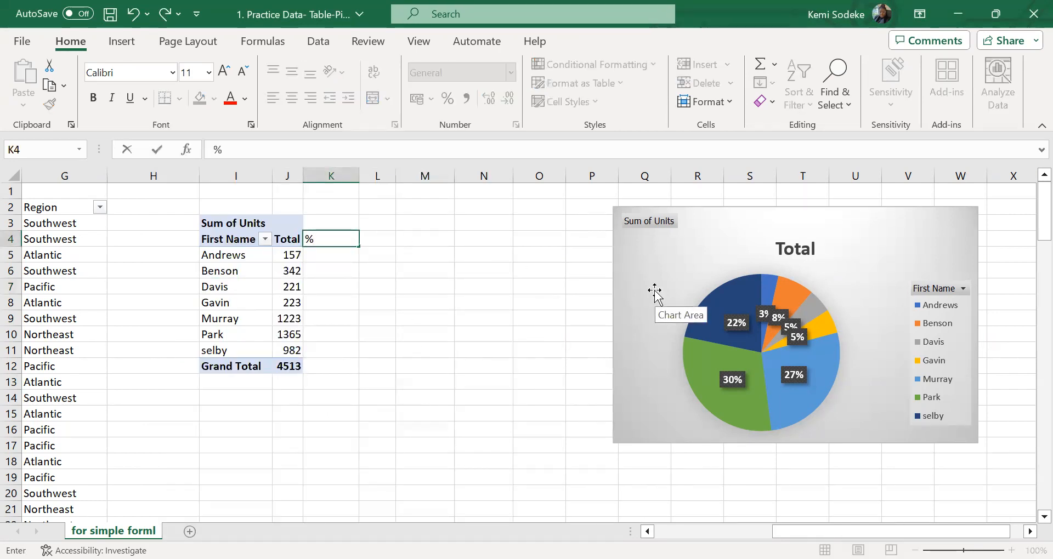
left_click(418, 303)
left_click(352, 253)
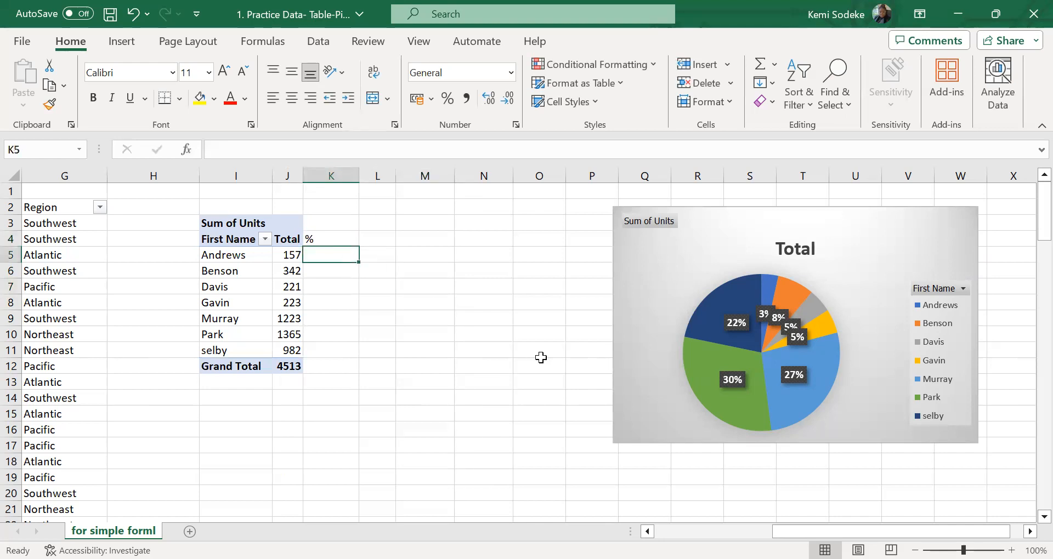
Enter the formula =J5/J12 in cell K5 to divide the first person's units by the grand total
type("=")
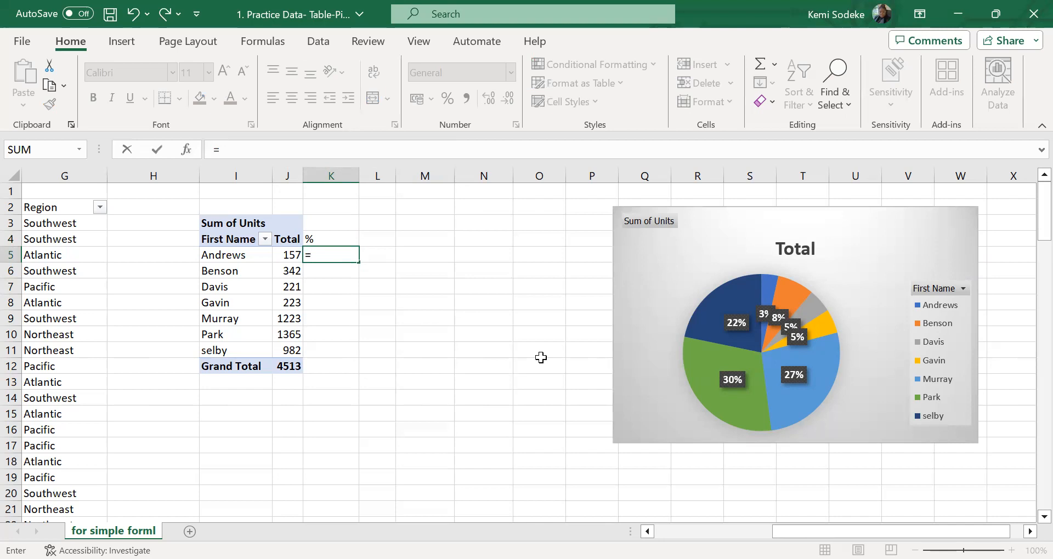
left_click(290, 256)
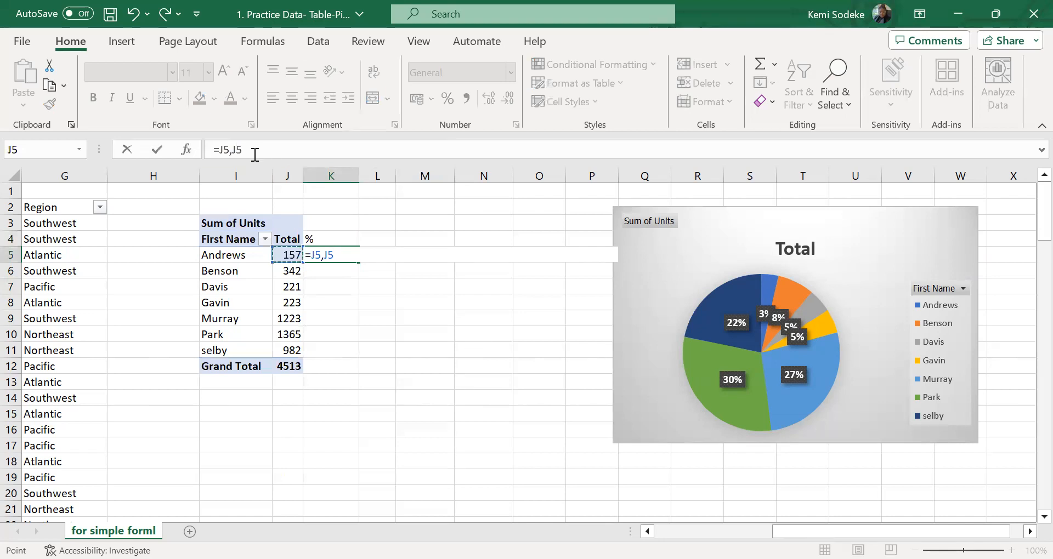
left_click(255, 155)
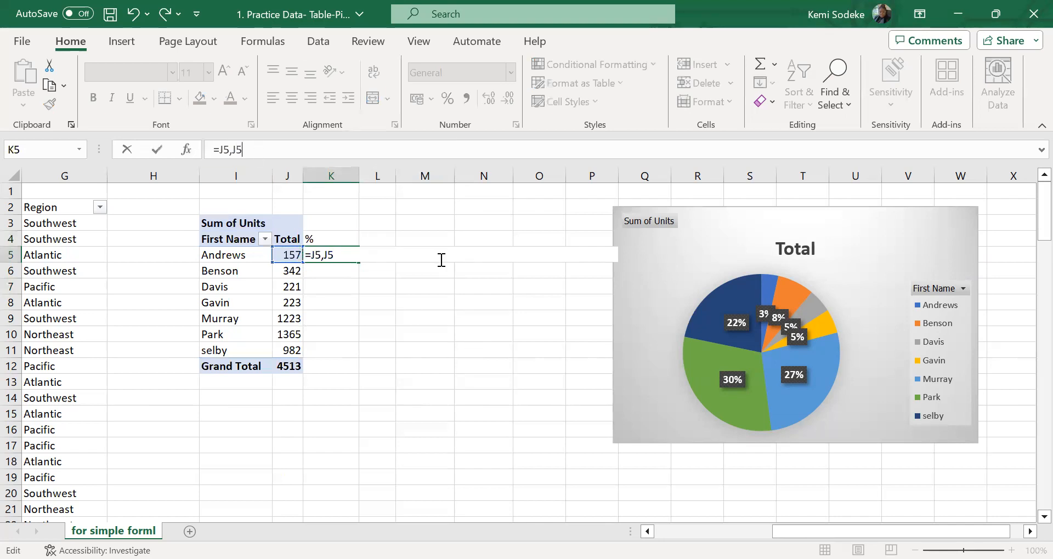
key("BackSpace")
left_click(285, 367)
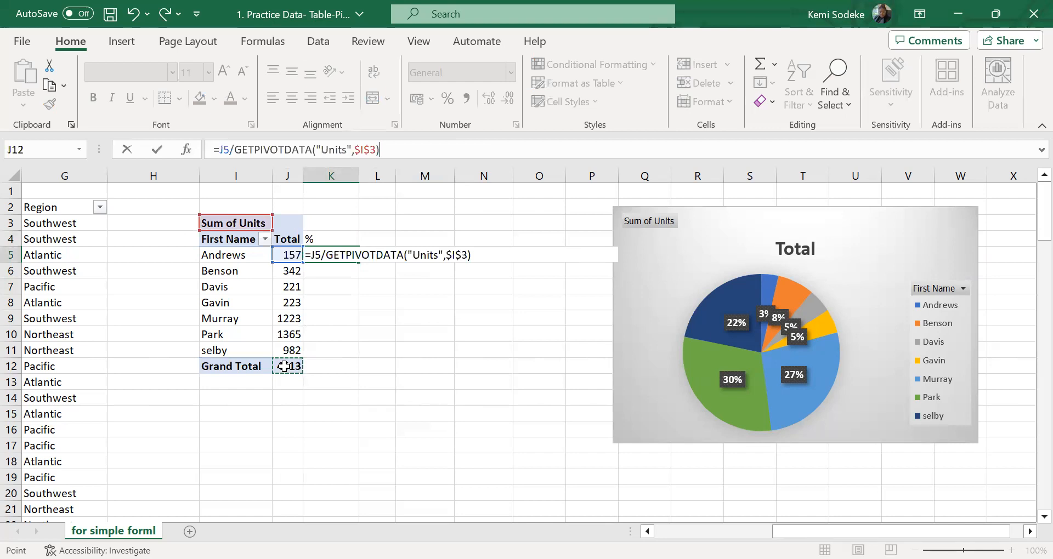
left_click(284, 366, "ctrl")
key("BackSpace")
key("BackSpace")
key("BackSpace")
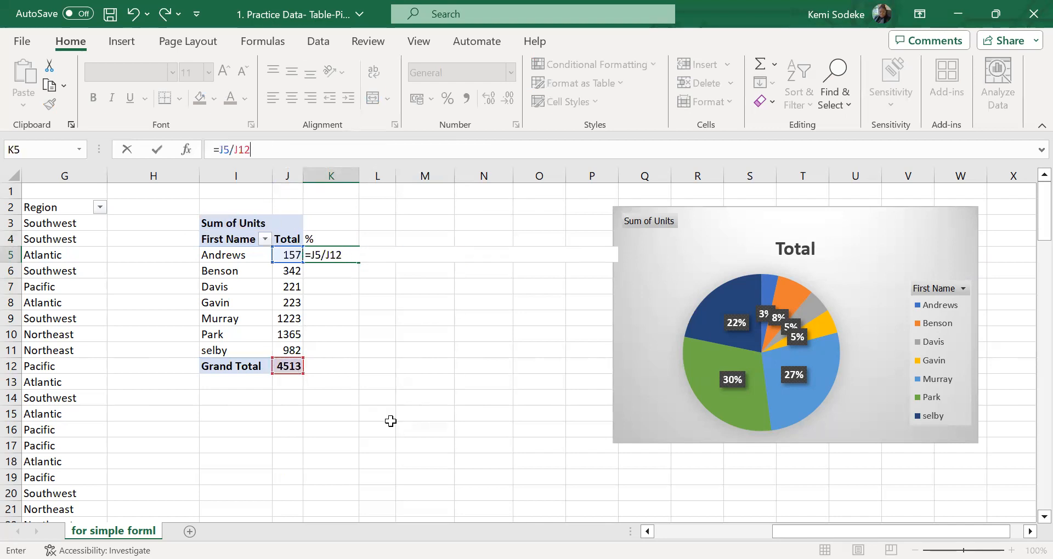
key("Return")
Format cell K5 as a percentage and make its divisor absolute, giving =J5/$J$12
left_click(333, 257)
left_click(447, 98)
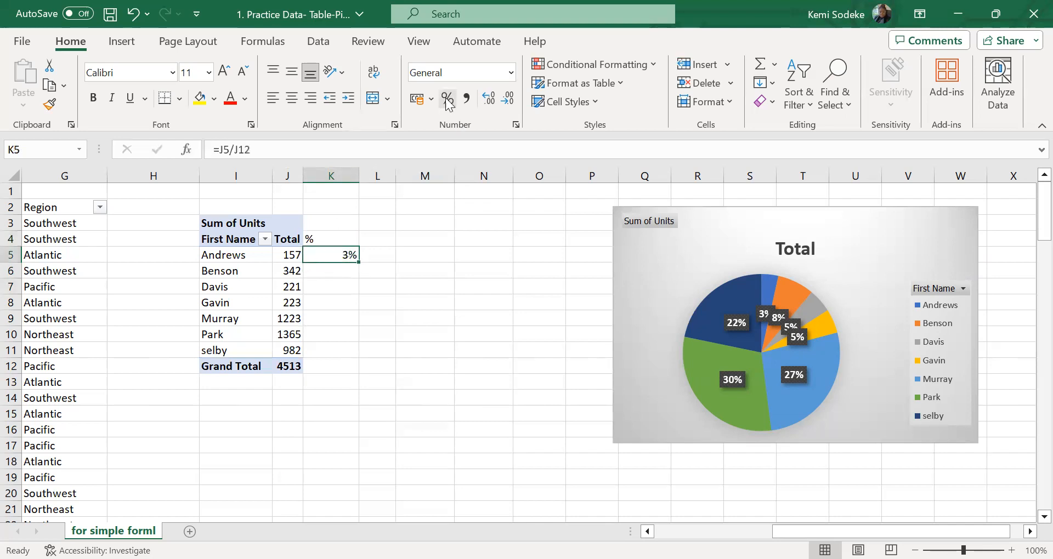
left_click(234, 149)
type("$")
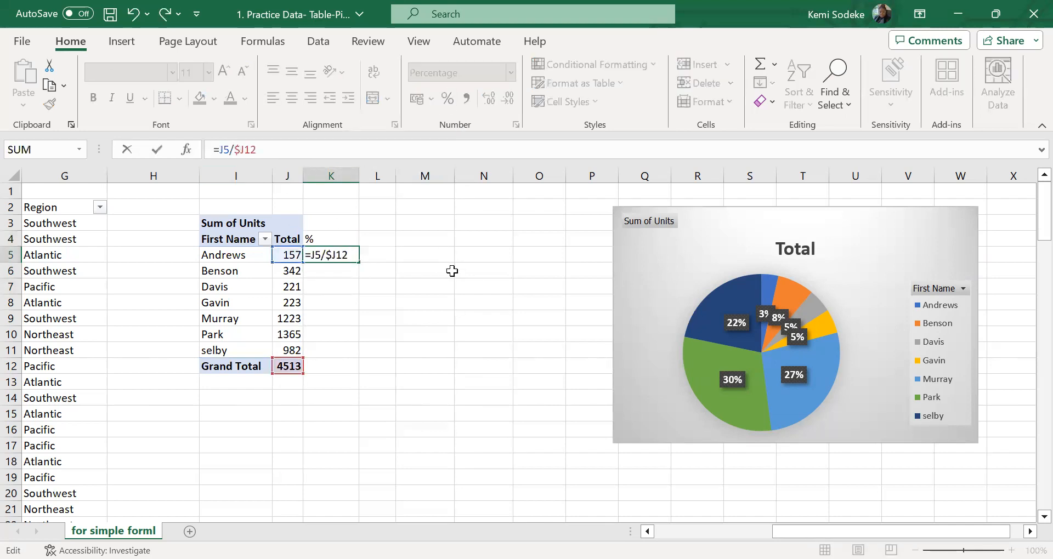
left_click(244, 149)
type("$")
key("Return")
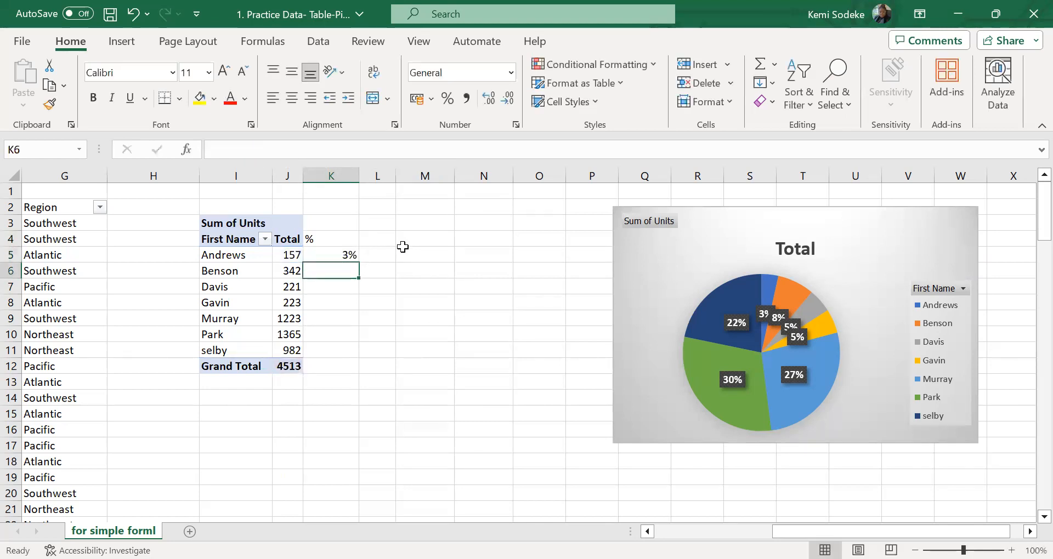
Fill the percentage formula from K5 down through K11
left_click(362, 252)
left_click(348, 256)
left_click_drag(356, 261, 354, 355)
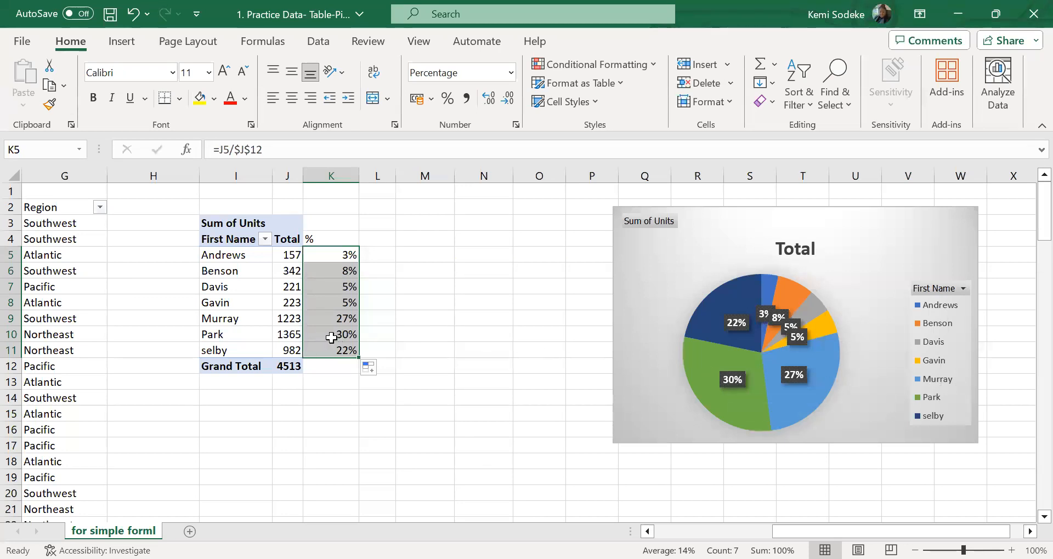
left_click(414, 335)
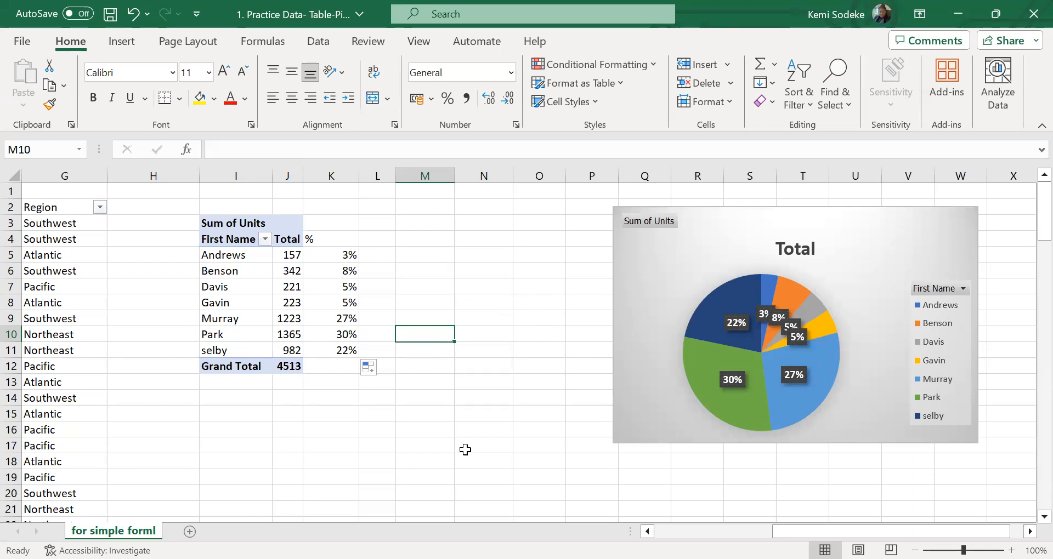
Clear the % heading and the percentages from cells K4 to K13
left_click_drag(334, 241, 348, 383)
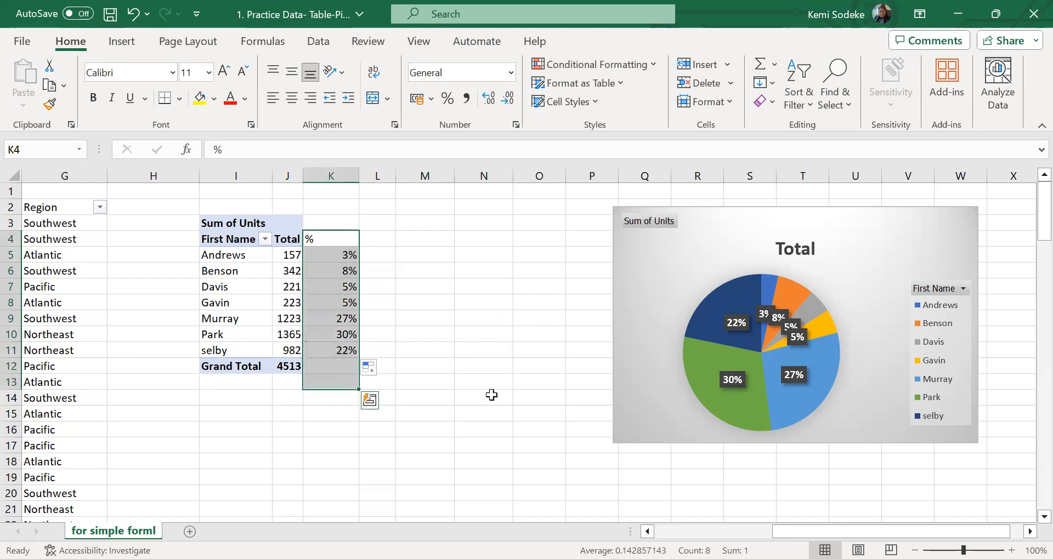
key("Delete")
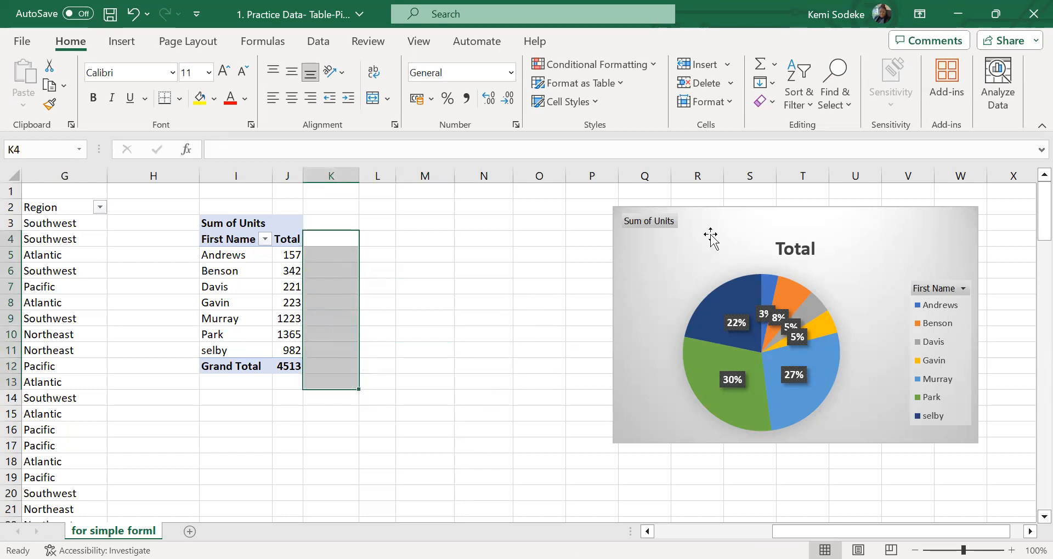
Delete the pie PivotChart from the sheet and widen column J
left_click(711, 237)
key("Delete")
left_click(650, 302)
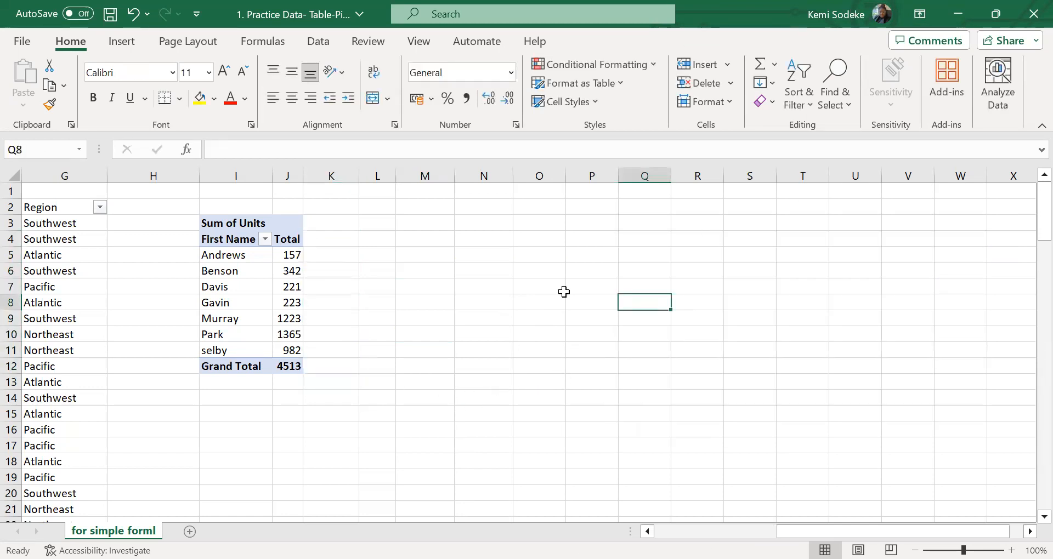
left_click_drag(303, 175, 324, 175)
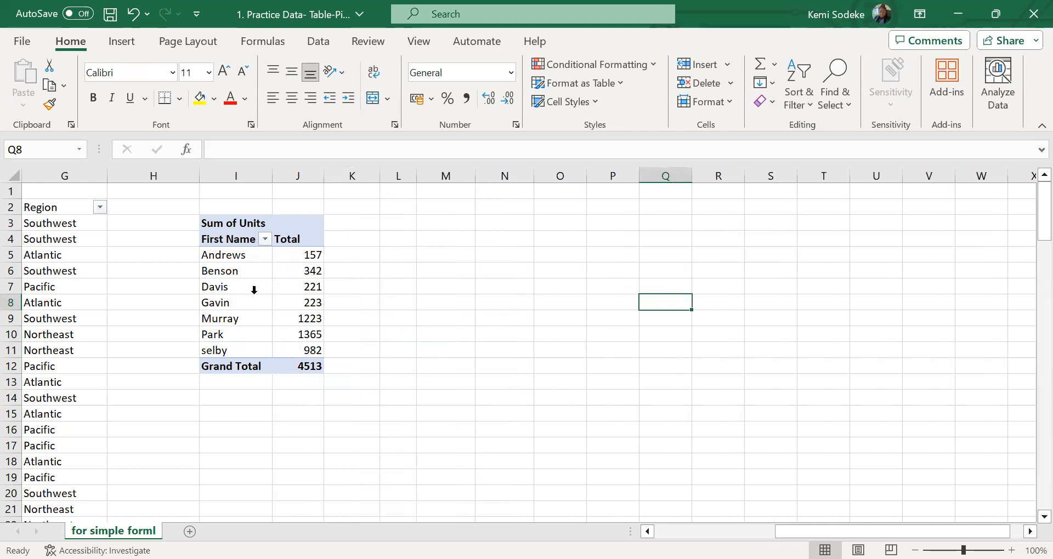
Insert a clustered column PivotChart from the Units PivotTable and place it over columns N to U
left_click(268, 281)
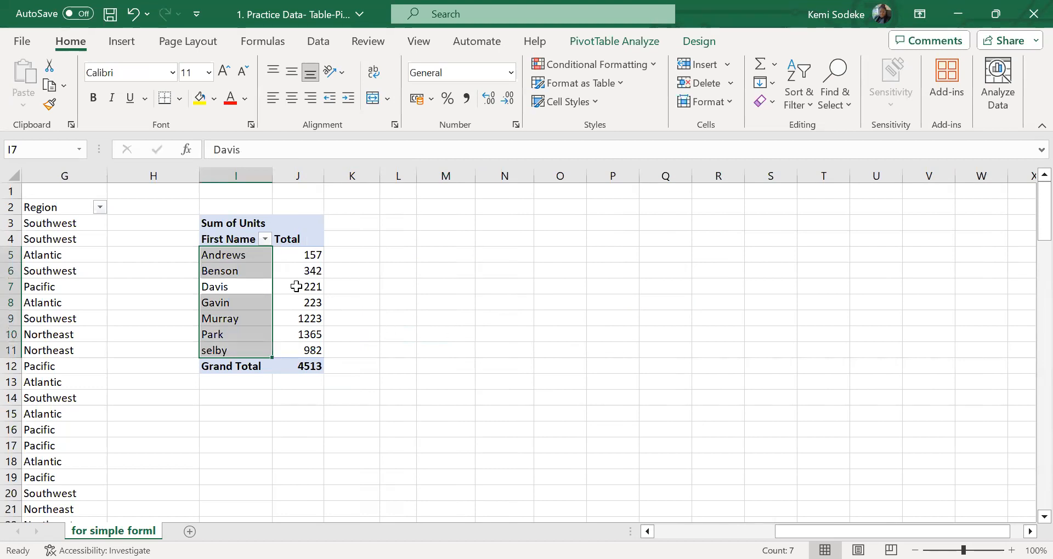
left_click(297, 287)
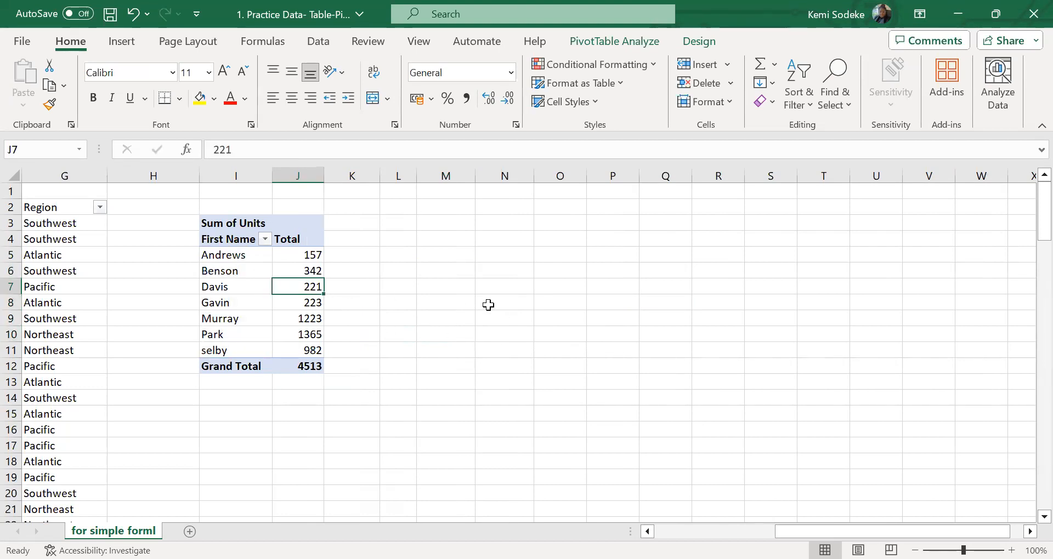
left_click(614, 42)
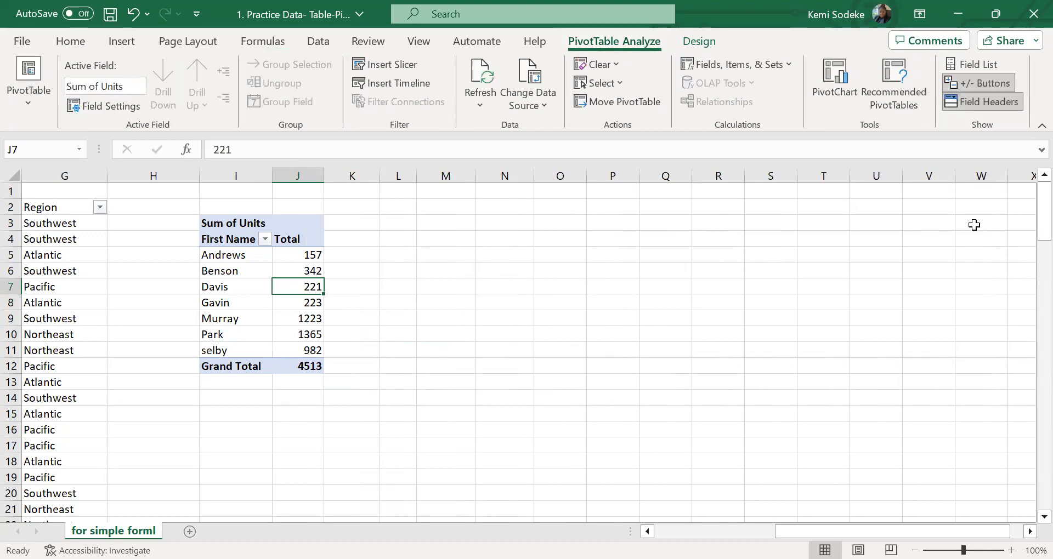
left_click(843, 82)
mouse_move(463, 221)
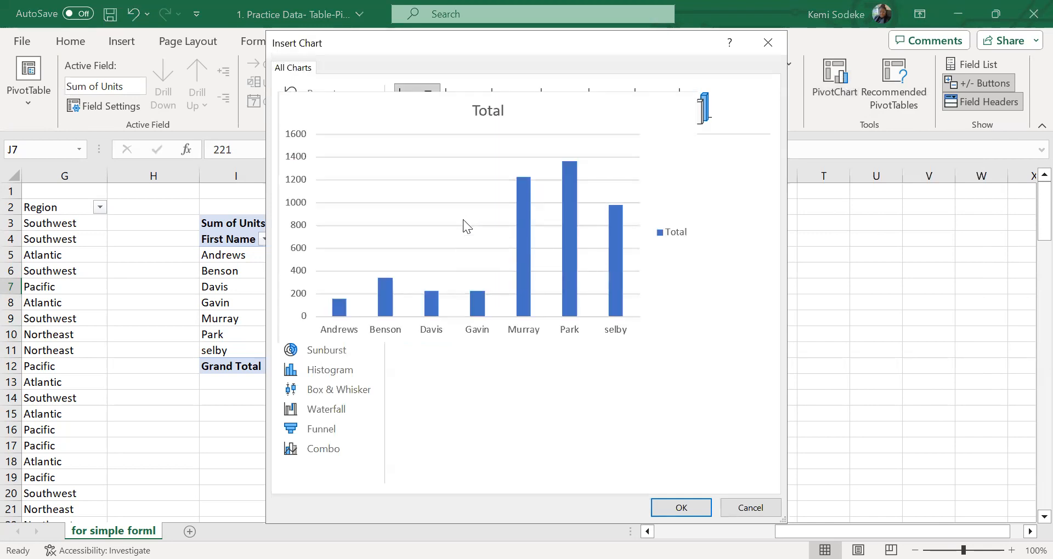
left_click(692, 510)
left_click_drag(463, 255, 626, 211)
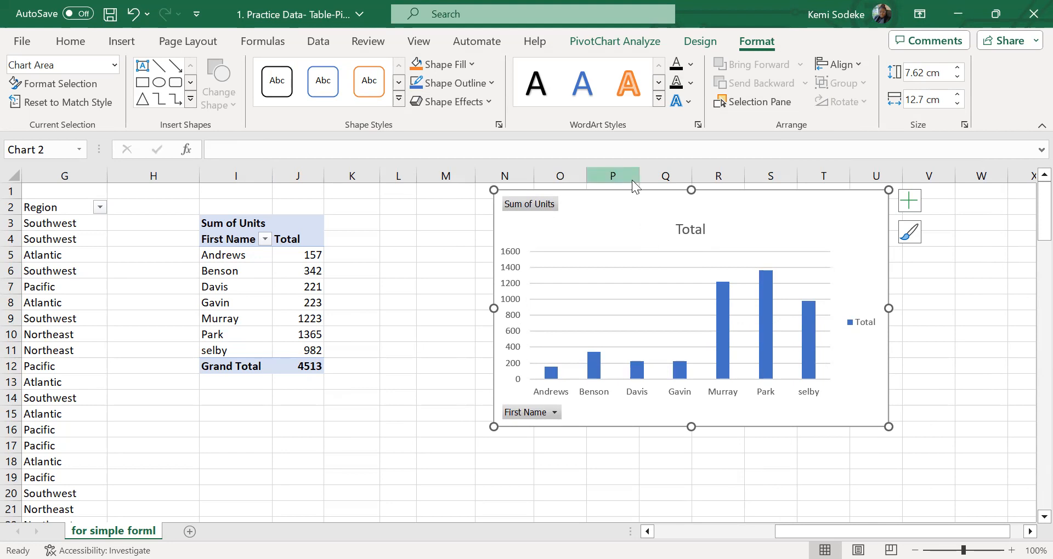
Try the Line chart type on the PivotChart and undo the change
left_click(627, 43)
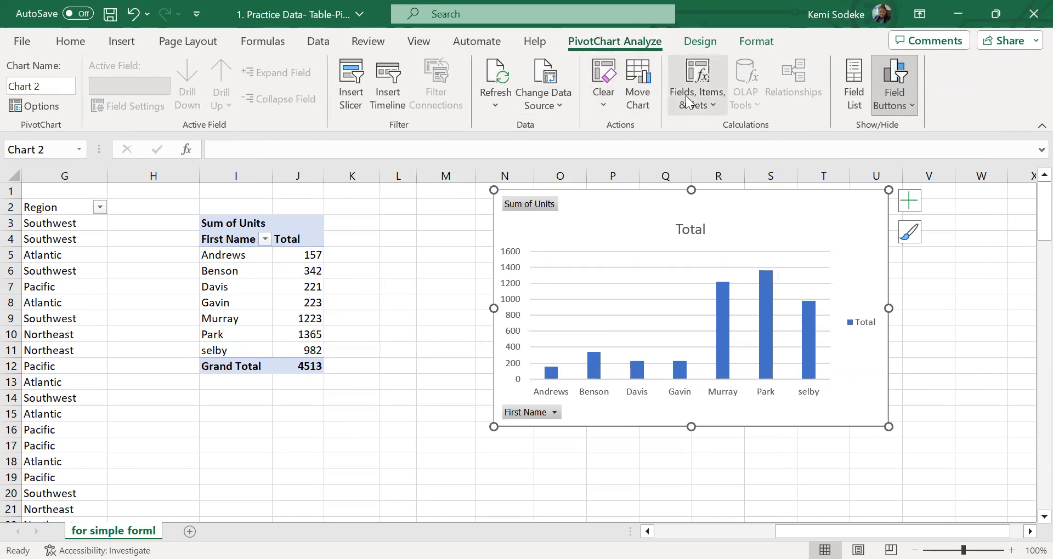
left_click(695, 41)
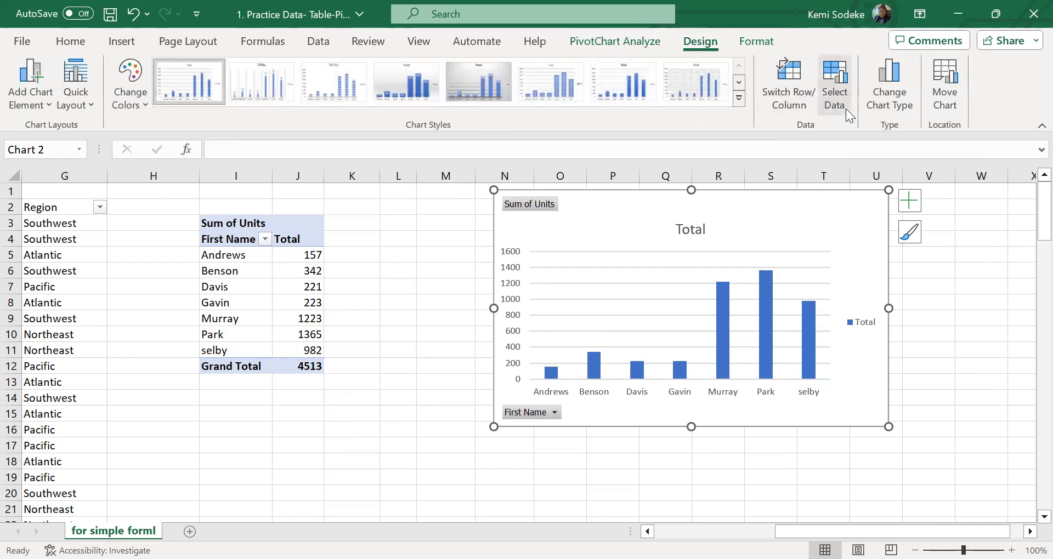
left_click(900, 93)
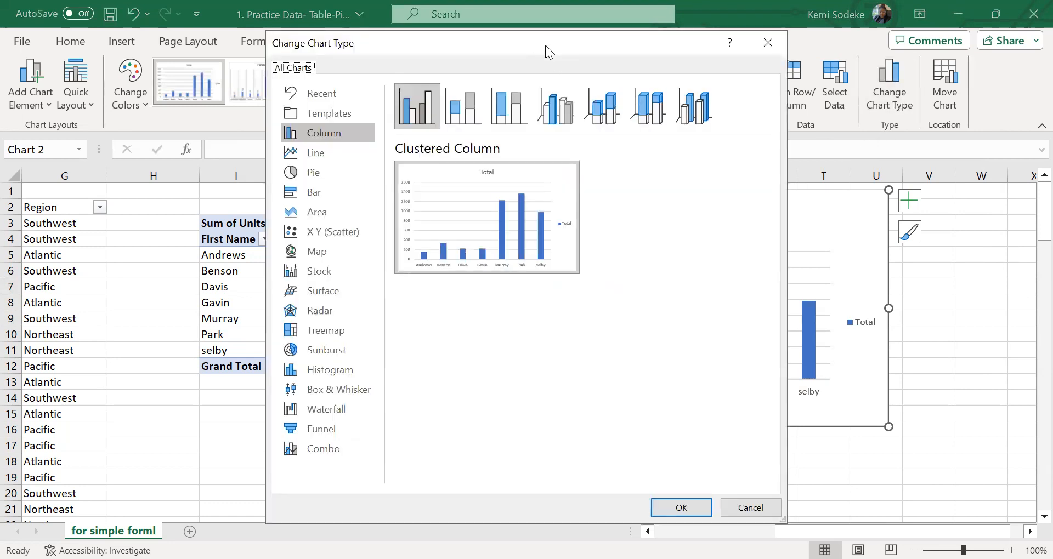
left_click_drag(545, 45, 703, 61)
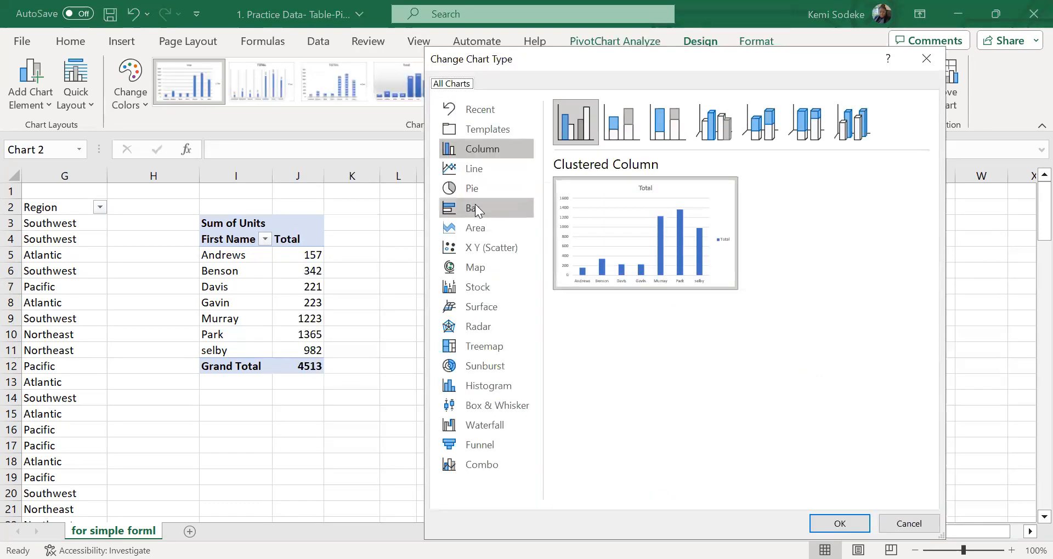
left_click(485, 171)
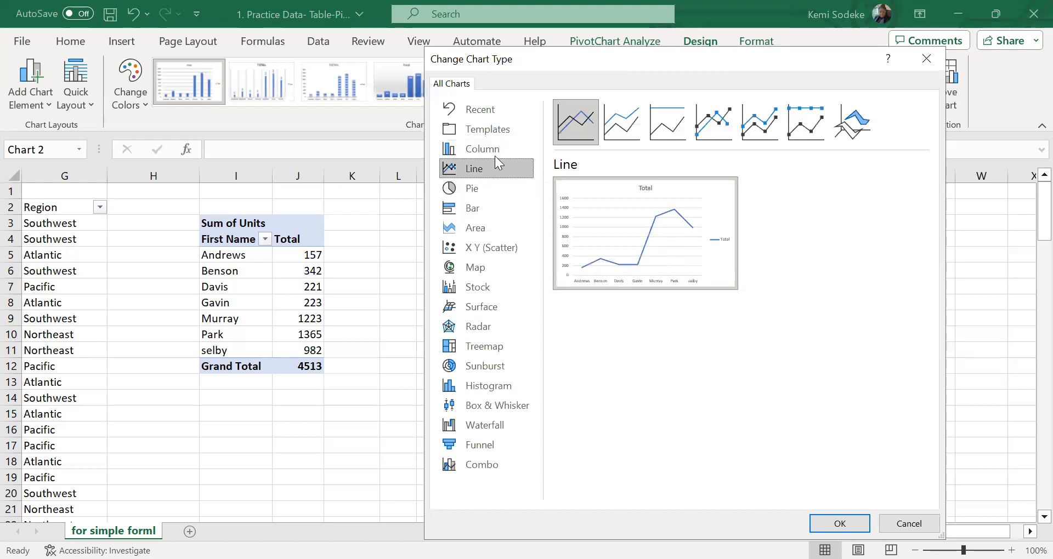
left_click(840, 524)
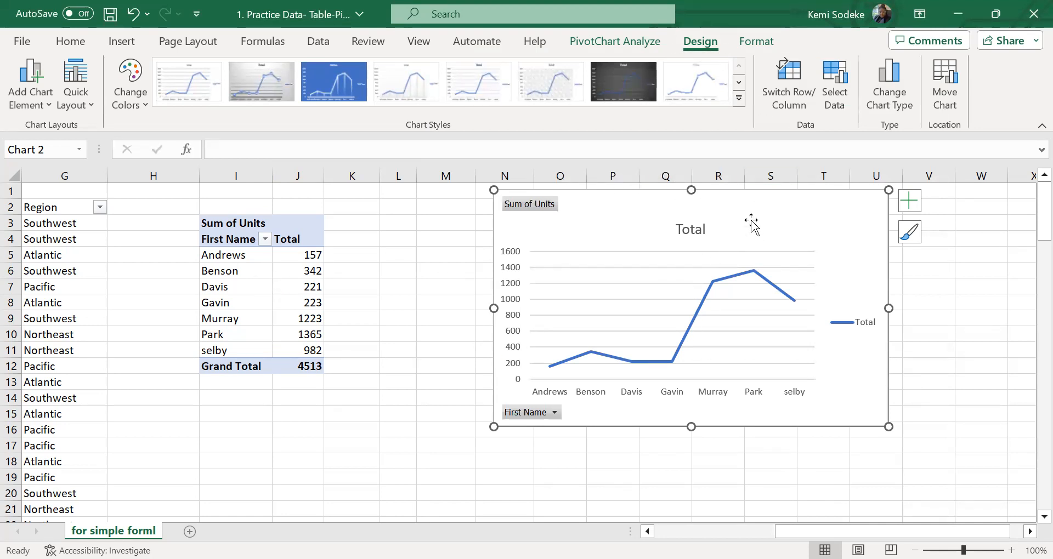
left_click(132, 16)
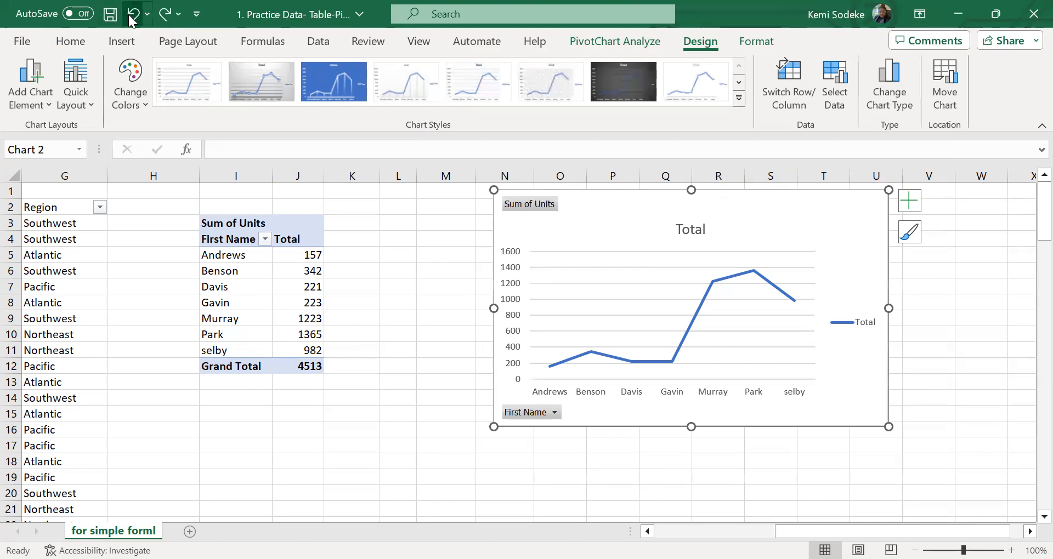
Change the PivotChart's type from clustered column to the plain Pie
left_click(891, 97)
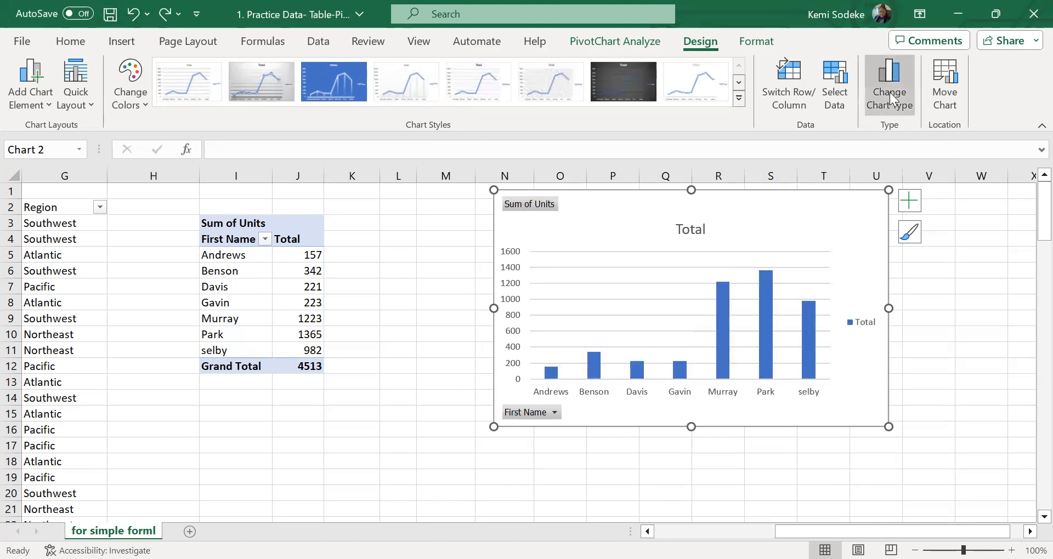
left_click(310, 172)
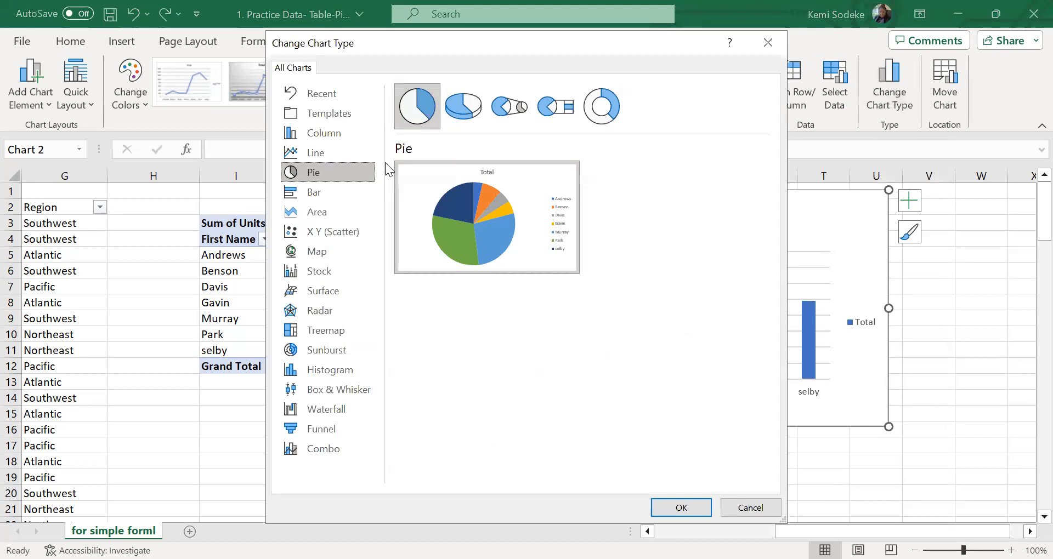
mouse_move(471, 237)
left_click(681, 508)
left_click(377, 435)
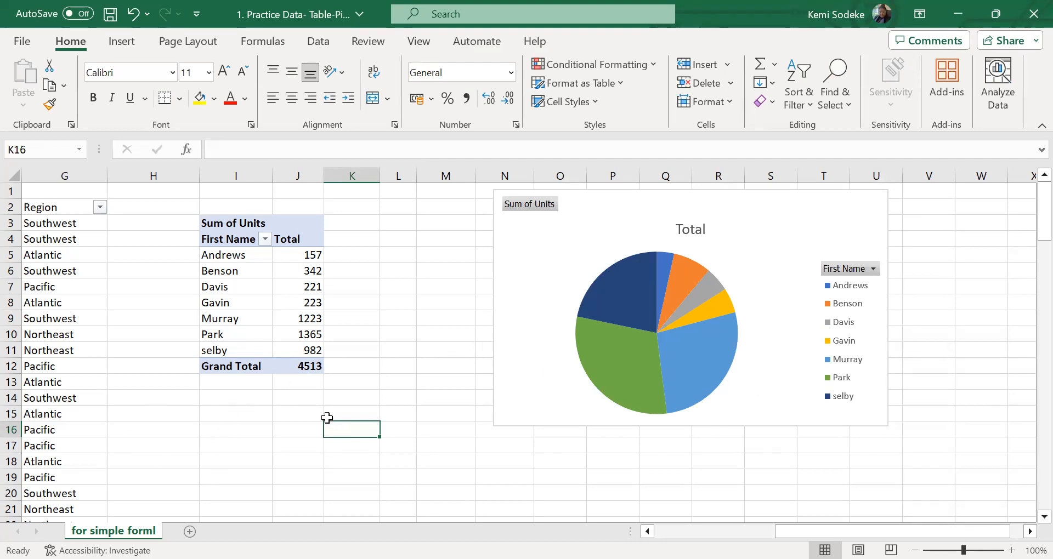
left_click(281, 418)
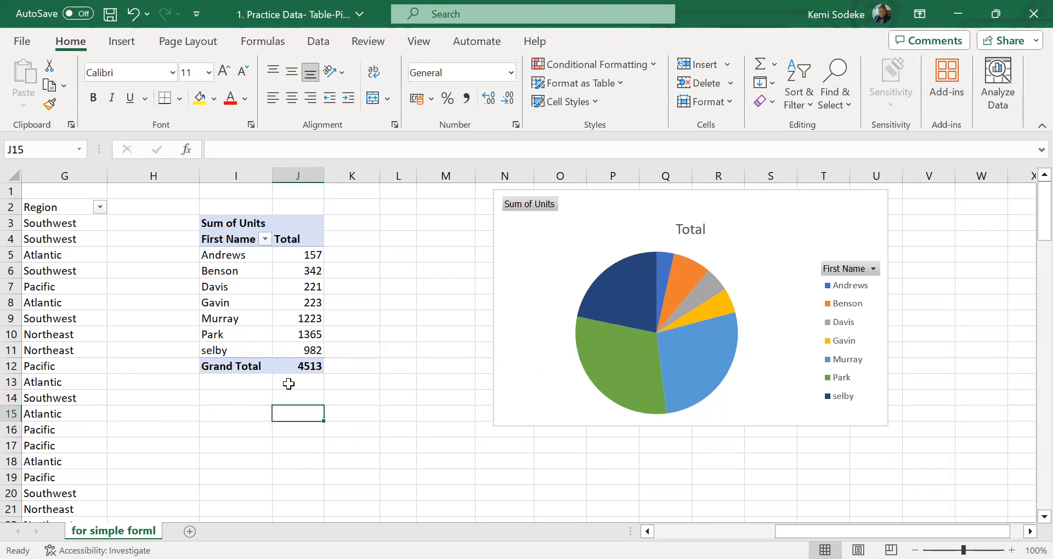
left_click(421, 286)
left_click(252, 281)
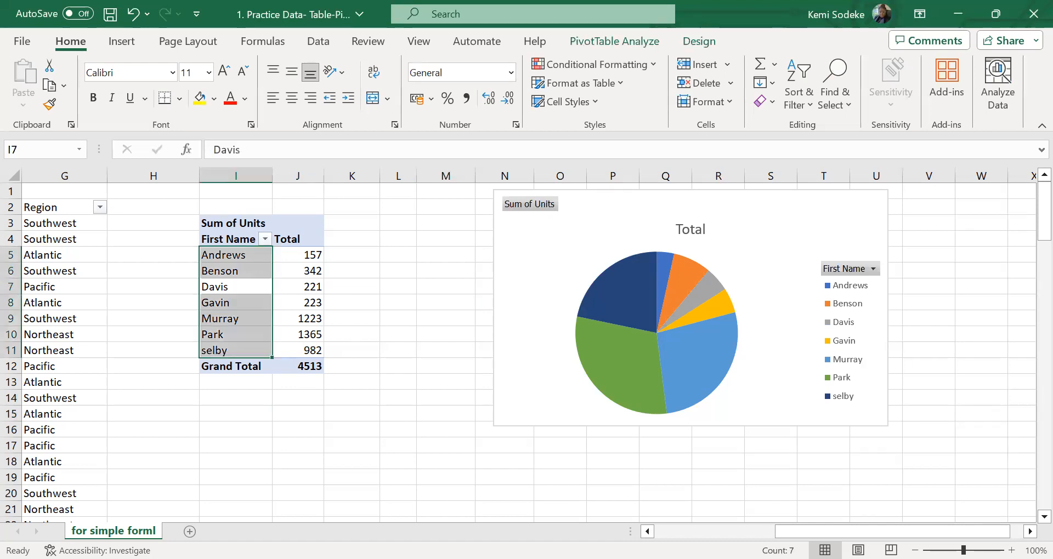
scroll(709, 520, "left", 10)
left_click(609, 430)
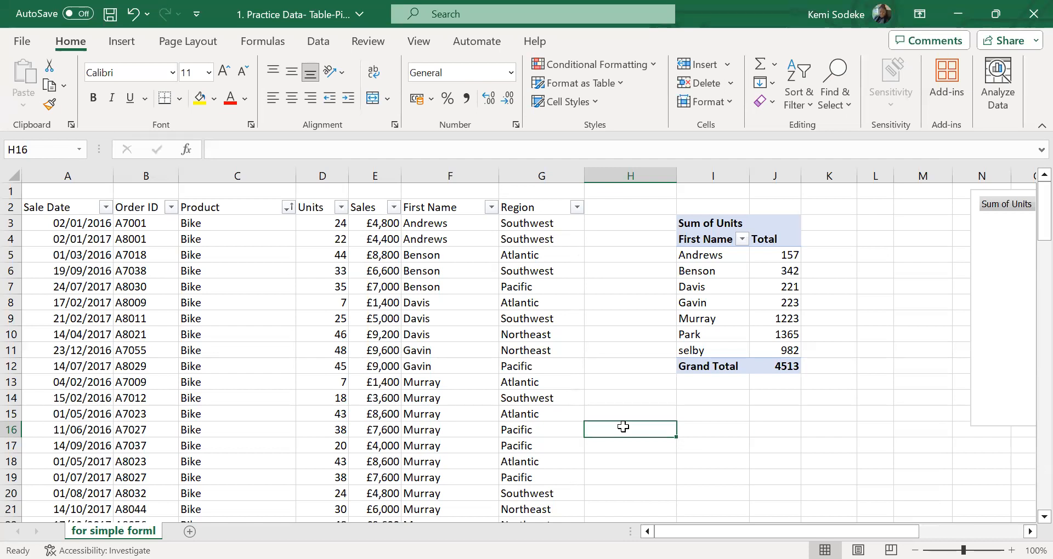
scroll(1013, 521, "right", 5)
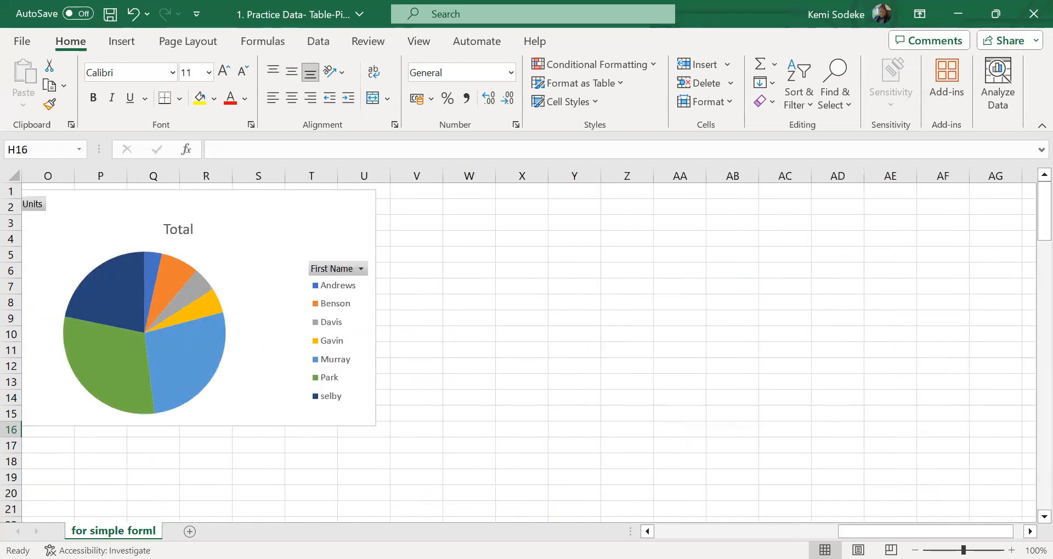
Delete the pie PivotChart from the sheet
left_click_drag(895, 531, 795, 531)
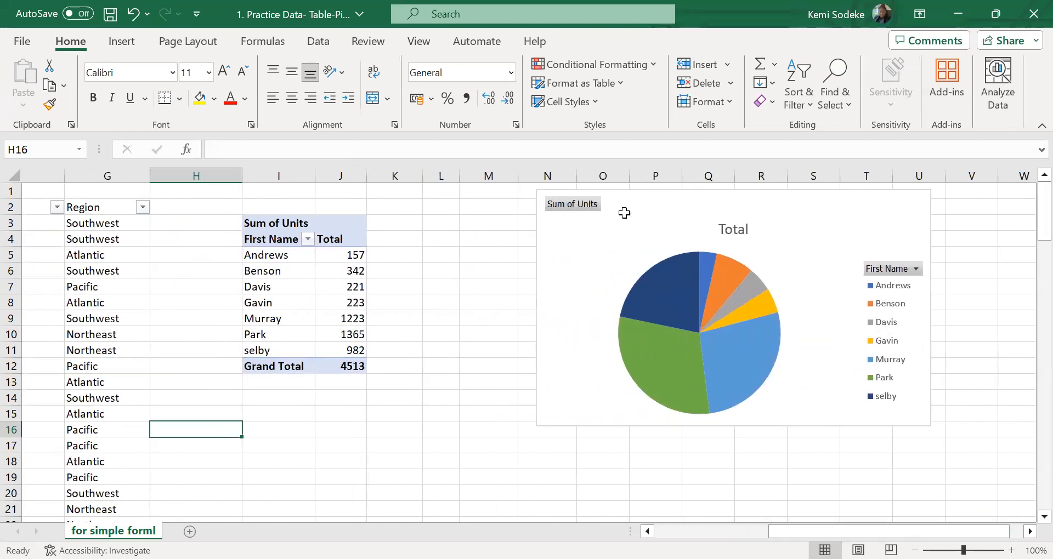
left_click(624, 213)
key("Delete")
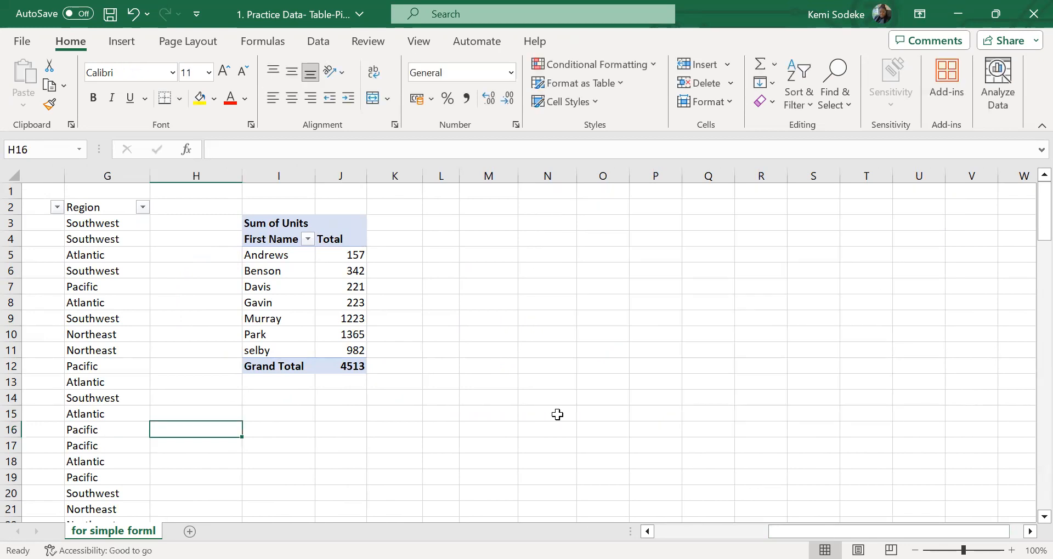
Insert a plain Pie PivotChart from the Units PivotTable and place it beside the table, starting in column O
left_click(296, 274)
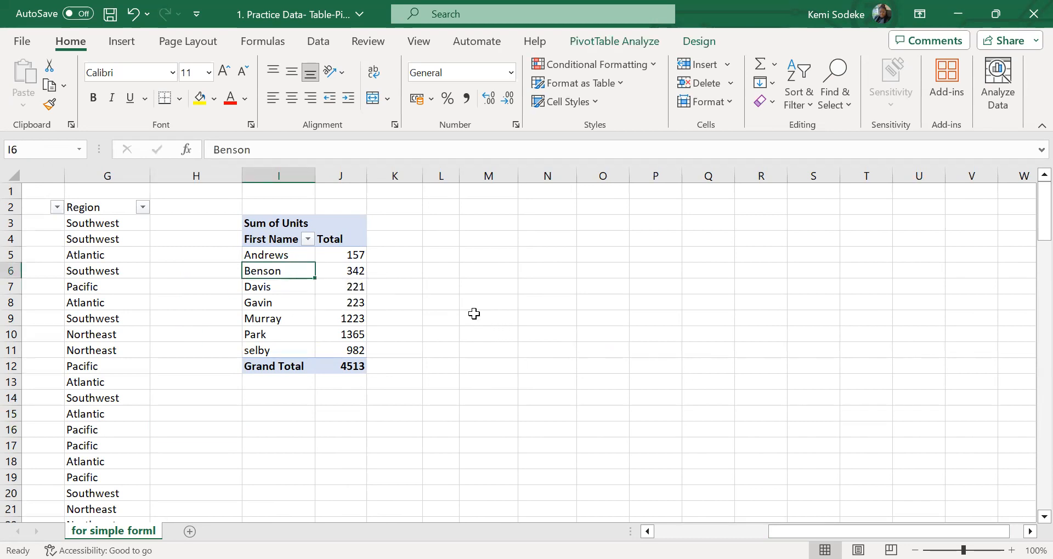
left_click(488, 191)
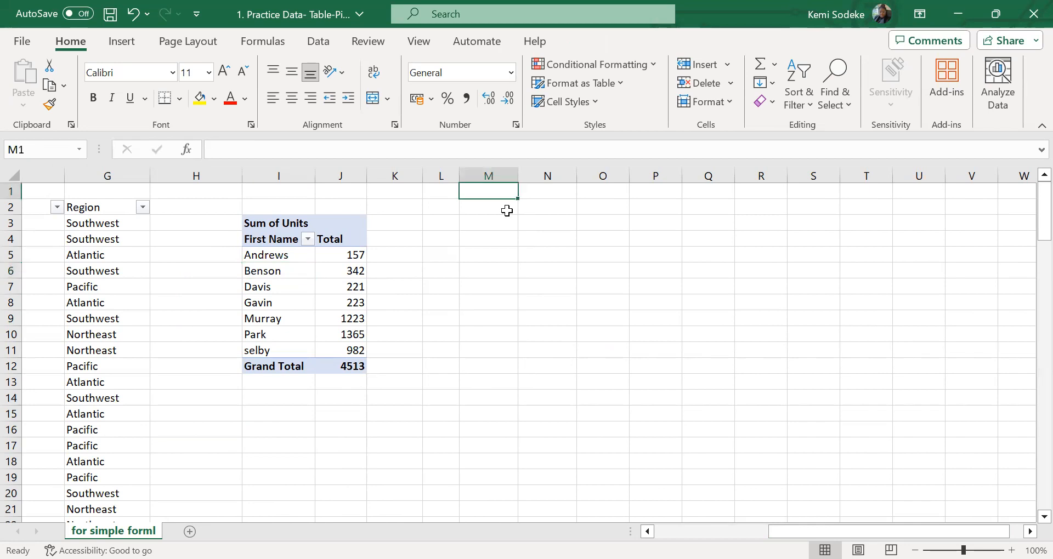
left_click(307, 303)
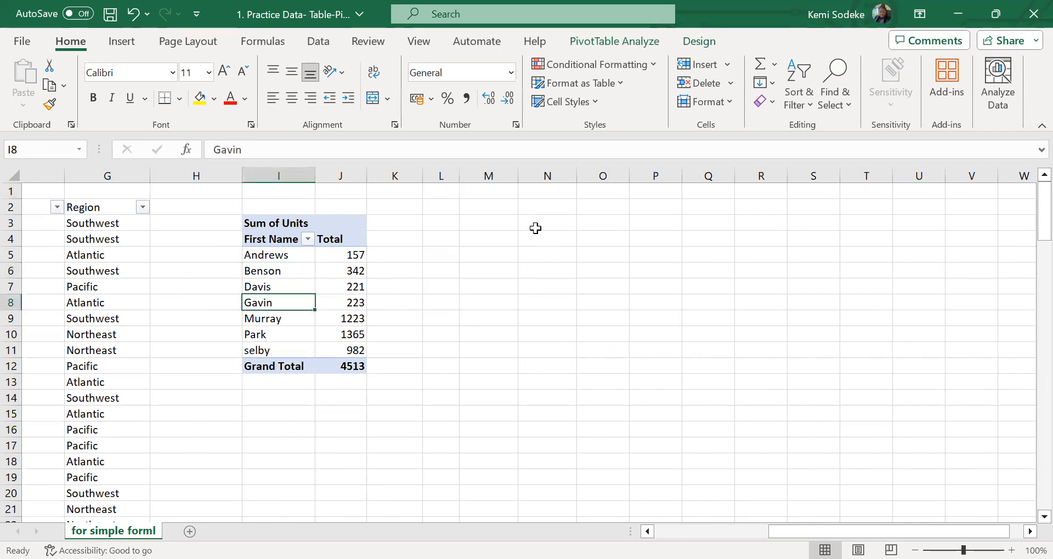
left_click(606, 48)
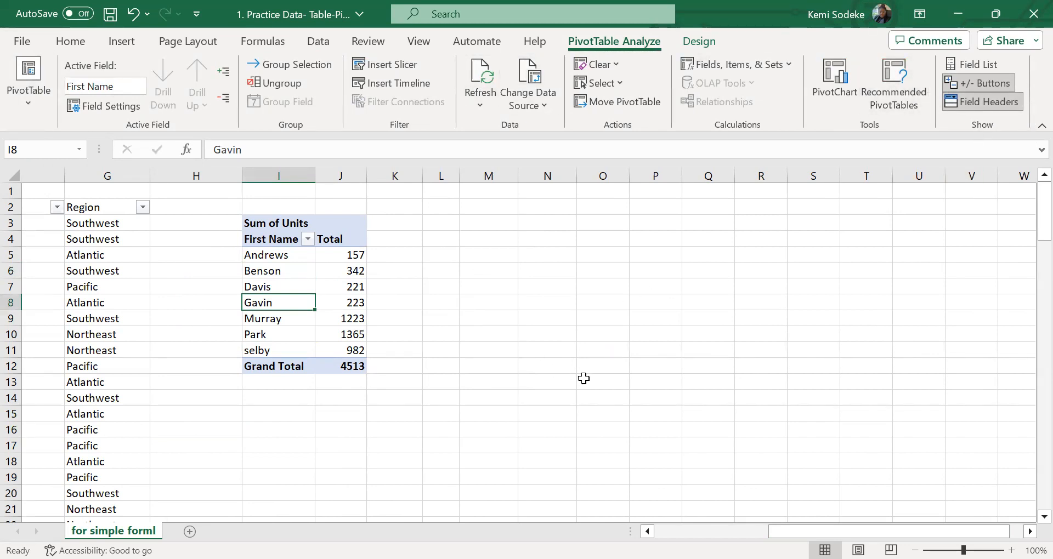
left_click(834, 76)
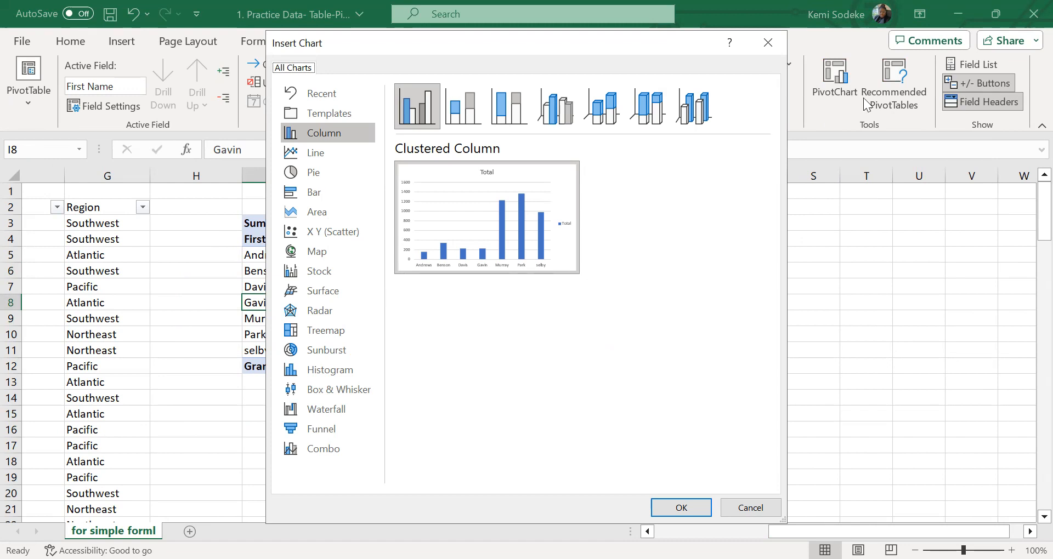
left_click(339, 141)
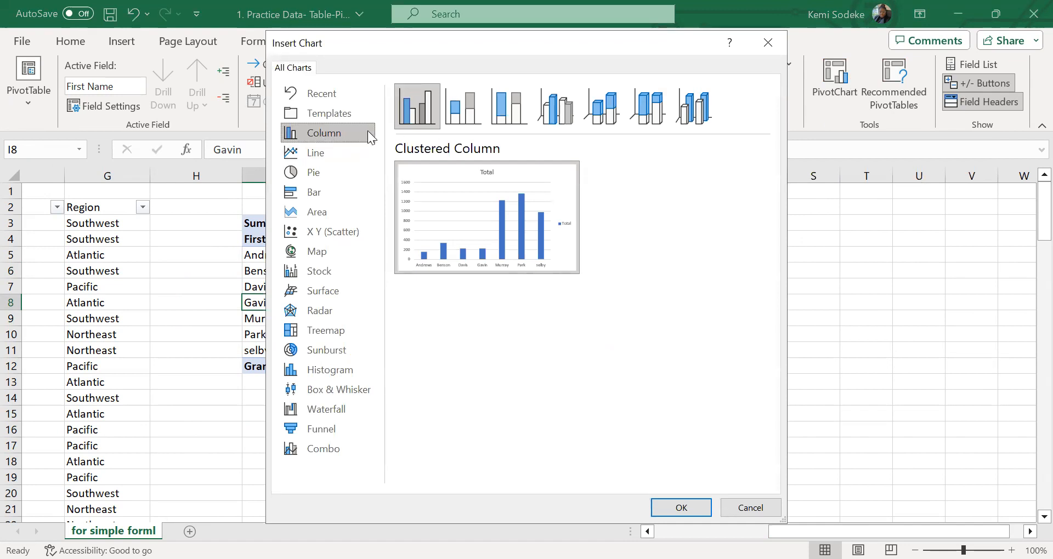
left_click(328, 173)
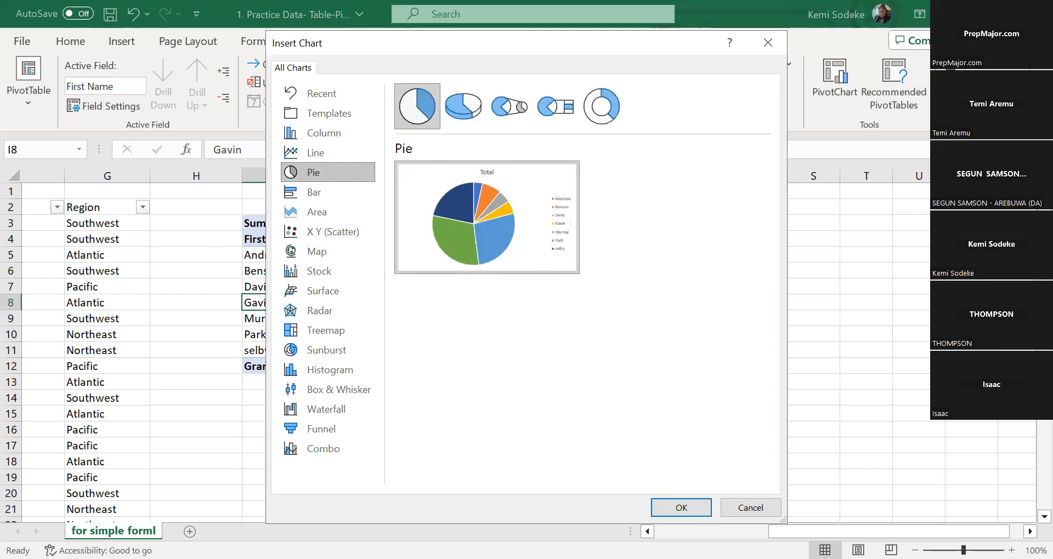
left_click(682, 508)
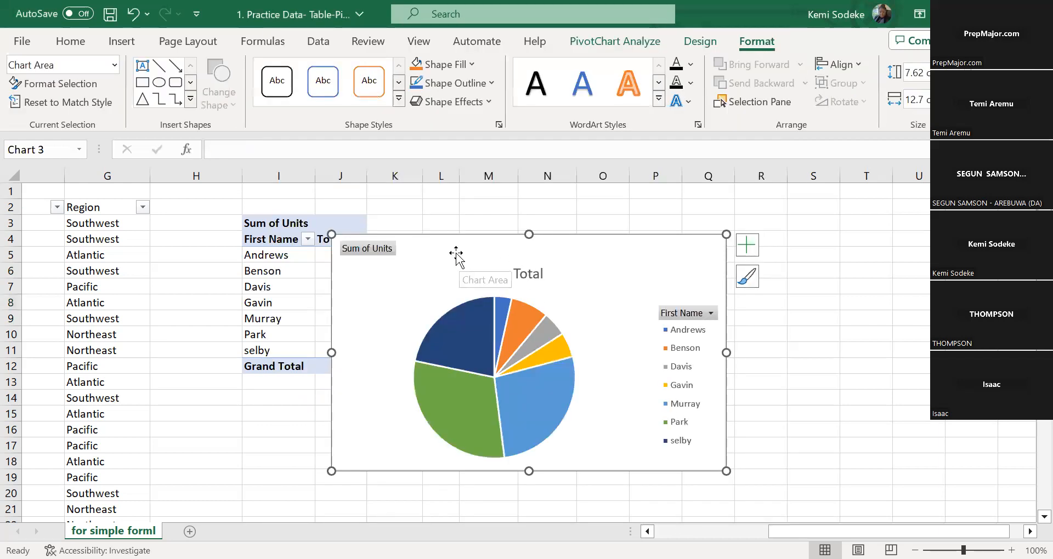
left_click_drag(454, 252, 545, 209)
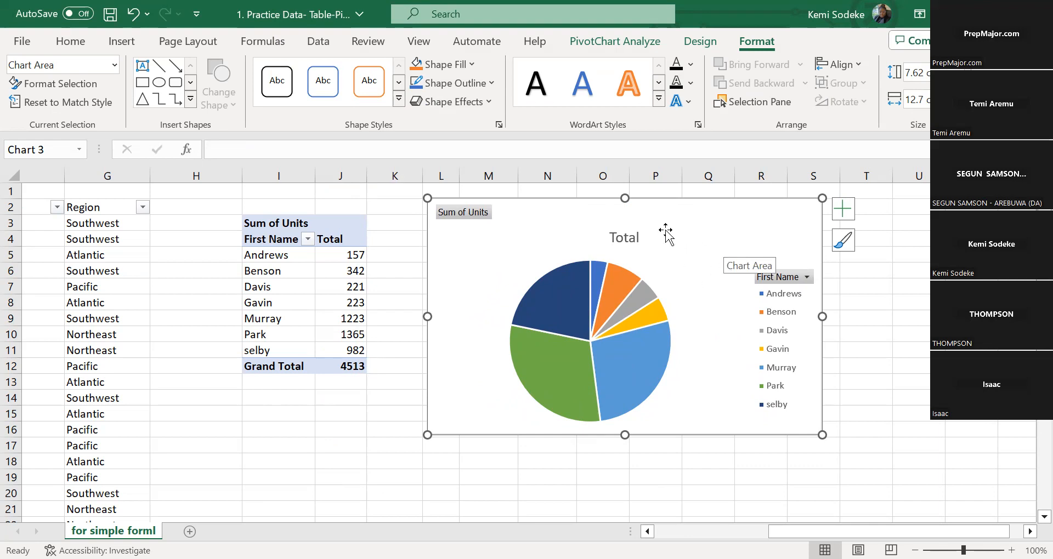
left_click_drag(579, 226, 681, 232)
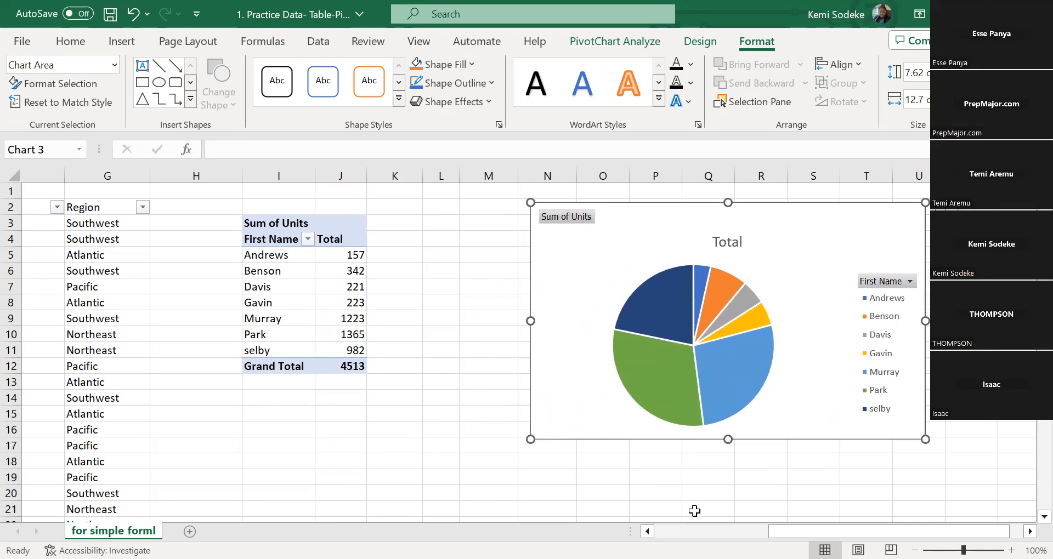
left_click_drag(657, 227, 726, 233)
Delete the Units PivotTable within H2:K14 and the pie PivotChart beside it
left_click_drag(812, 532, 717, 487)
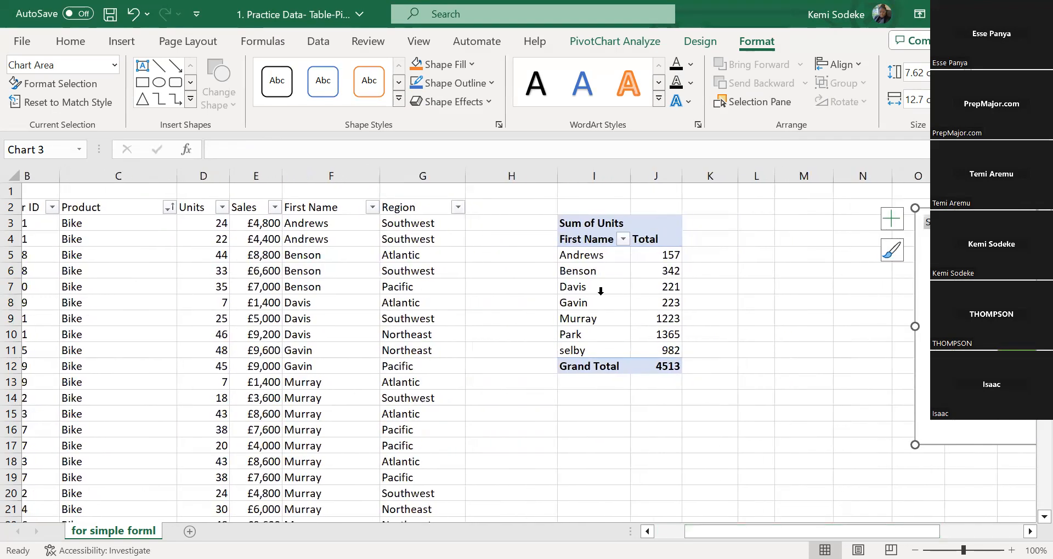
left_click(600, 291)
mouse_move(555, 207)
left_mouse_down()
mouse_move(604, 208)
mouse_move(686, 298)
mouse_move(699, 388)
left_mouse_up()
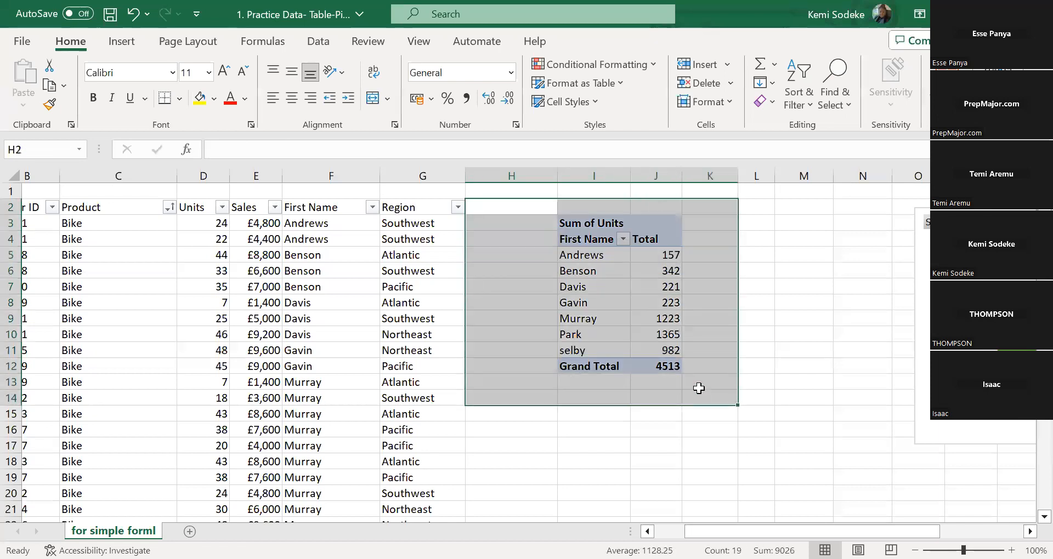
key("Delete")
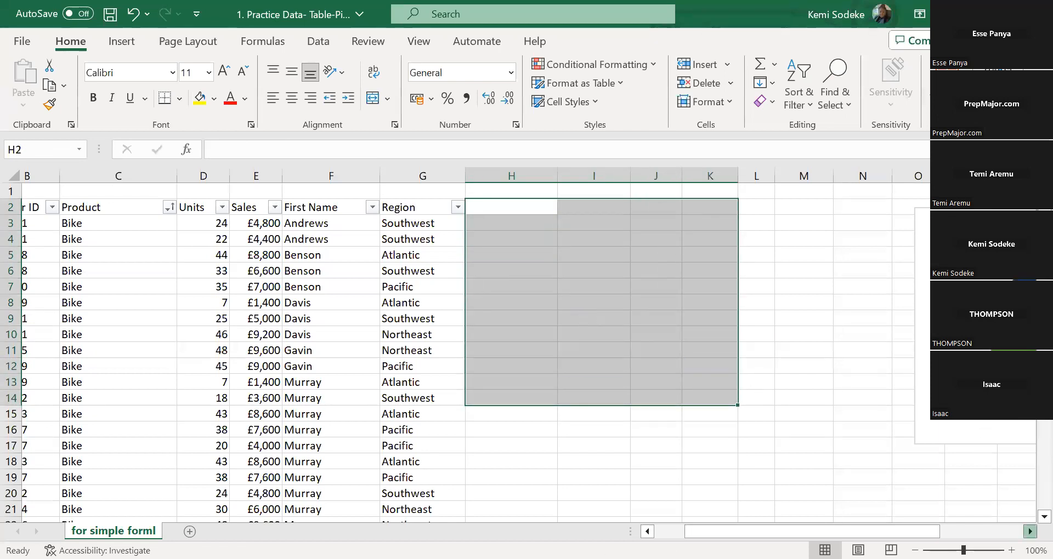
scroll(915, 229, "right", 4)
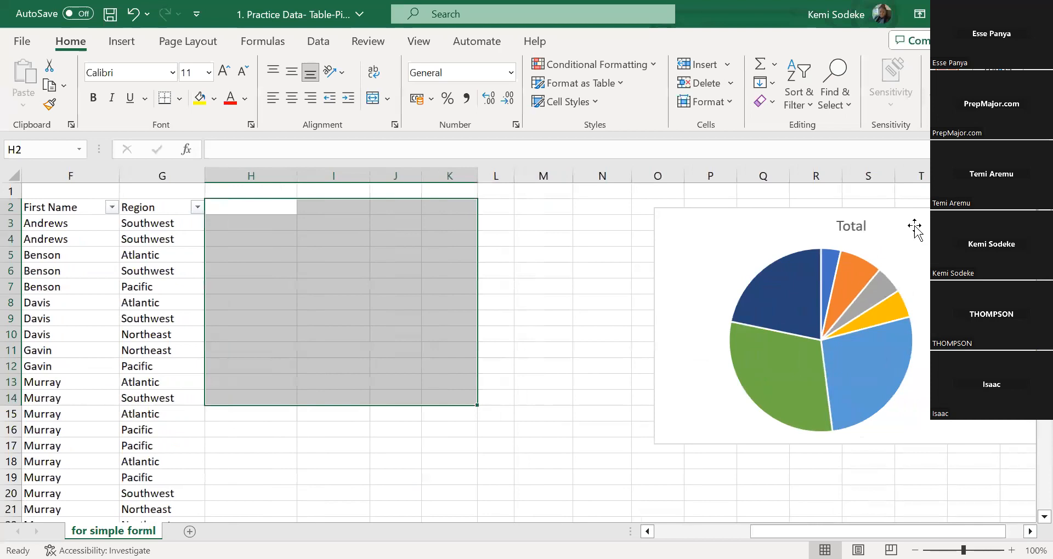
left_click(915, 226)
key("Delete")
Clear the Units header in cell D2 of the sales data
left_click_drag(778, 532, 672, 531)
left_click(417, 339)
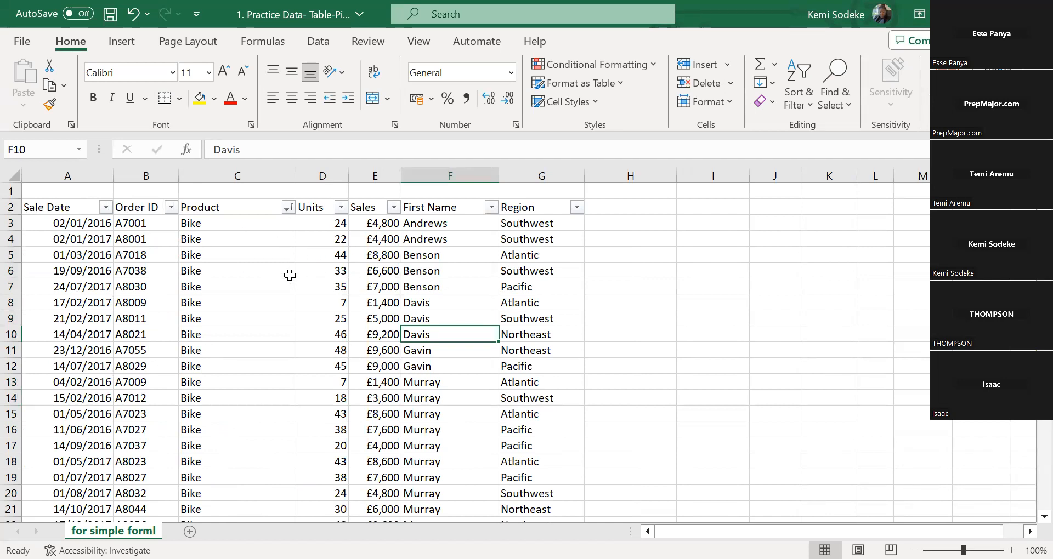
left_click(224, 207)
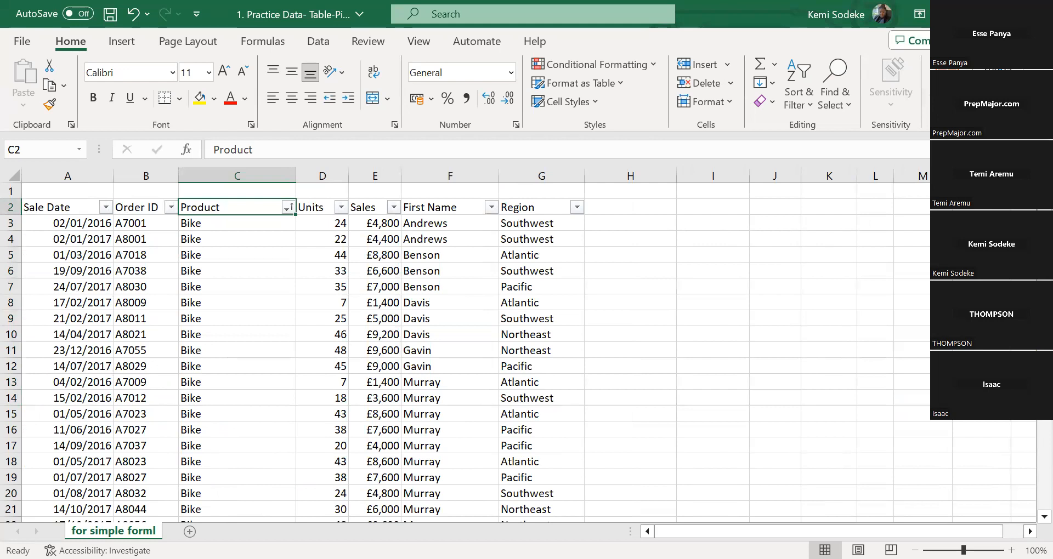
left_click(313, 207)
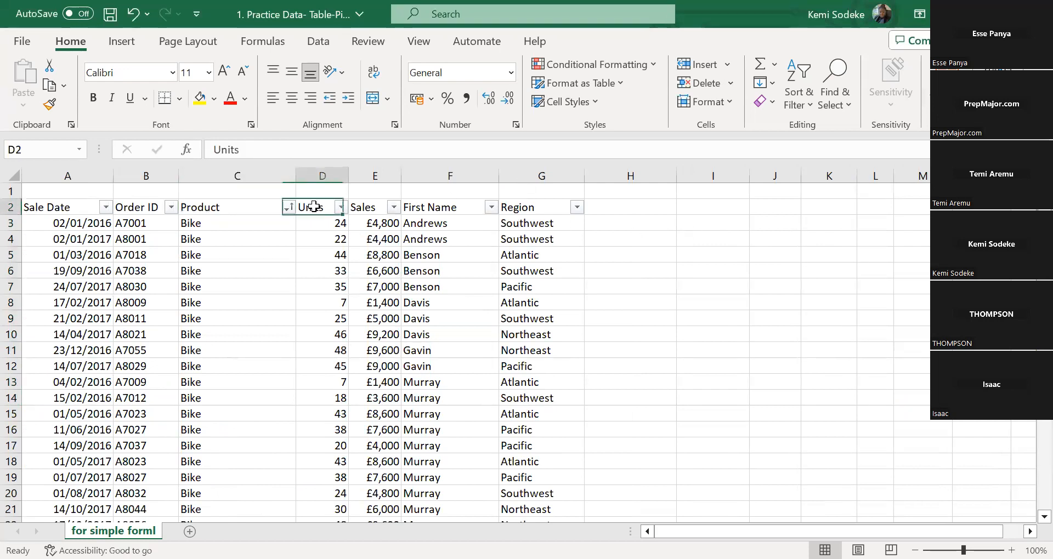
key("Delete")
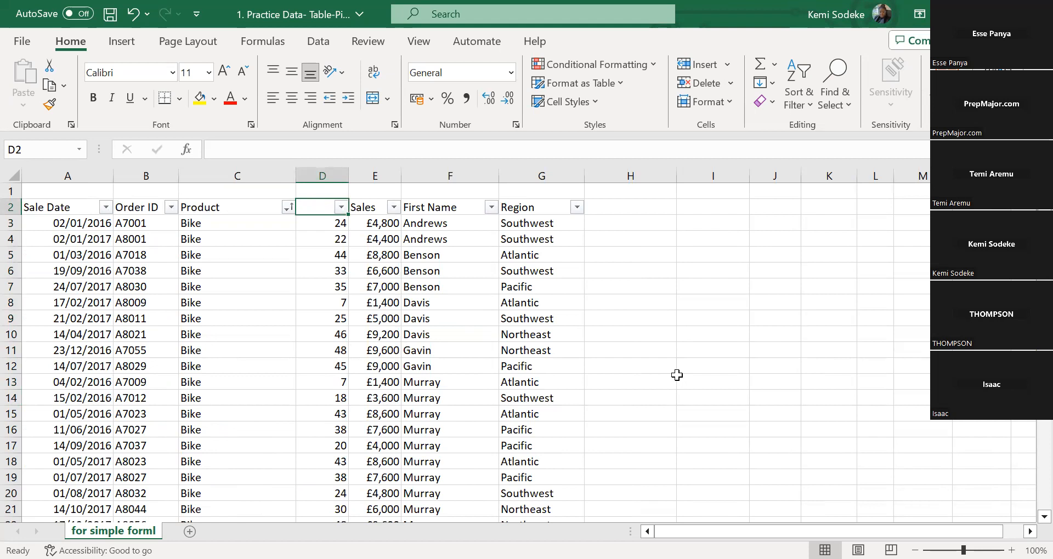
left_click(480, 382)
left_click(314, 206)
left_click(247, 320)
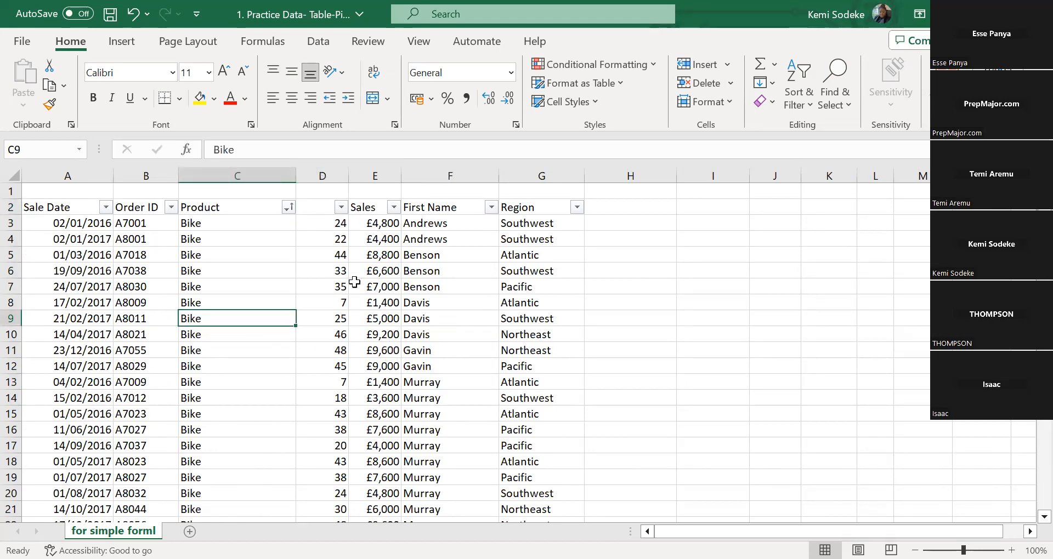
Try to create a PivotTable from A2:G117 at I3:K6 on the existing worksheet and cancel the PivotTable setup
left_click(119, 43)
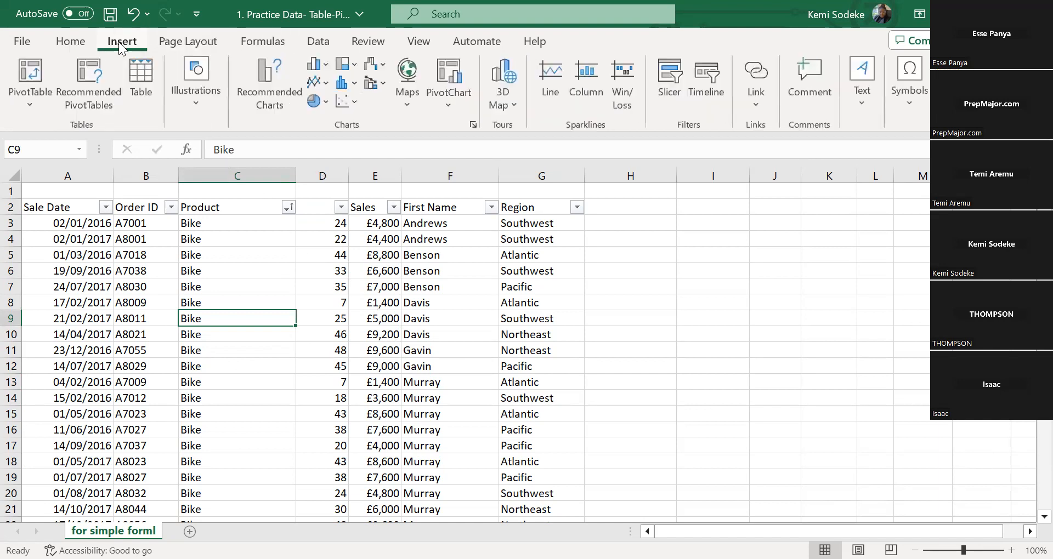
left_click(30, 86)
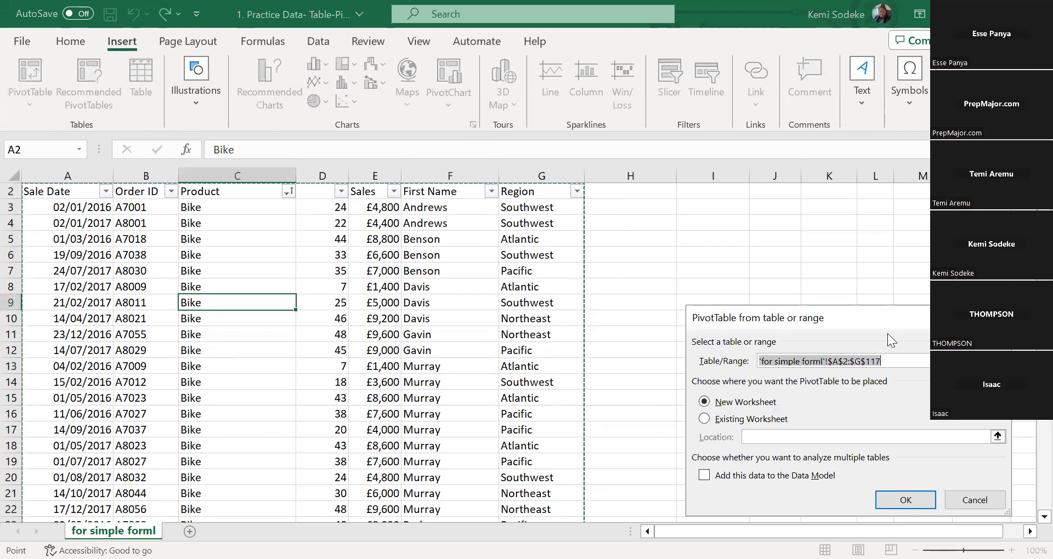
left_click_drag(845, 317, 843, 249)
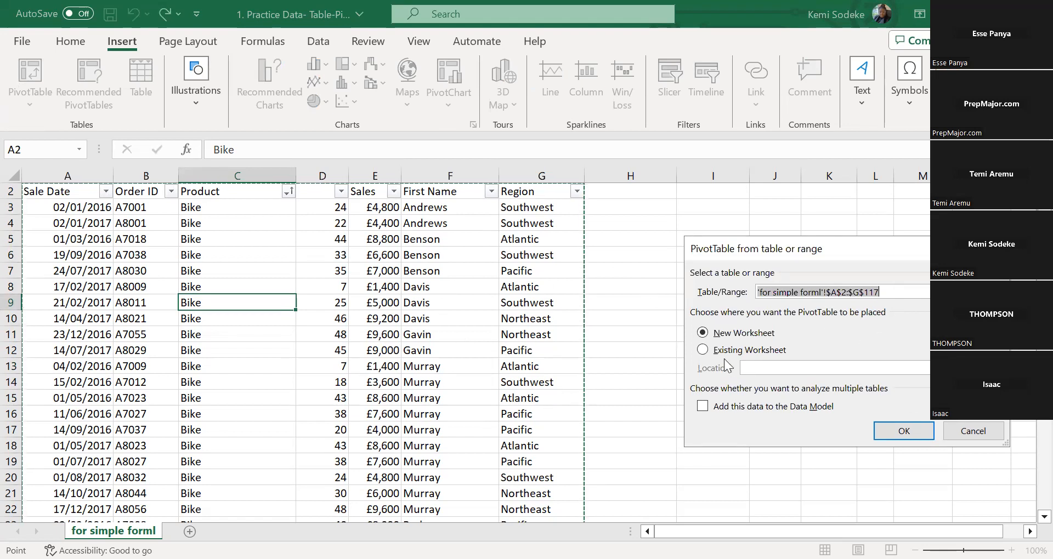
left_click(751, 354)
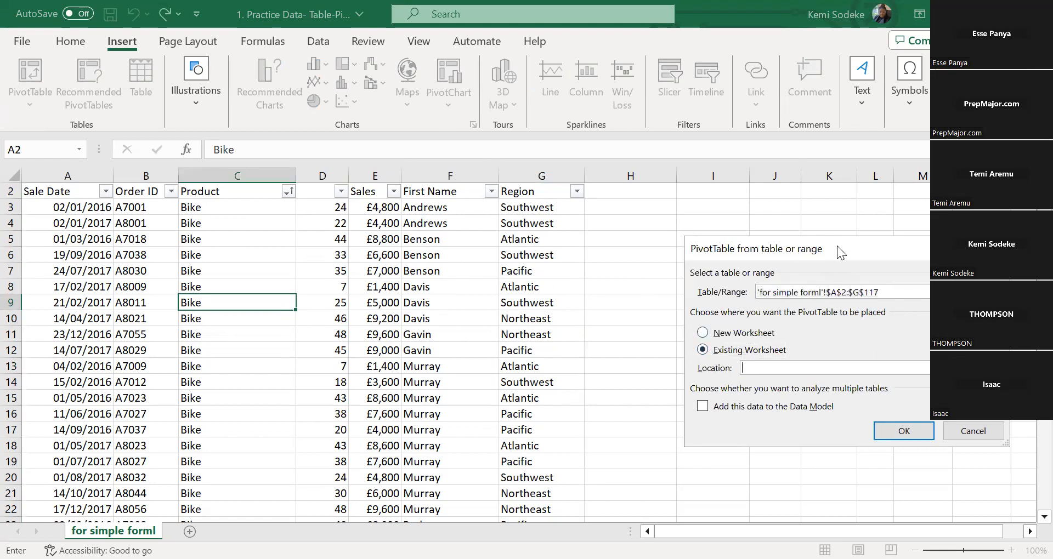
left_click(710, 206)
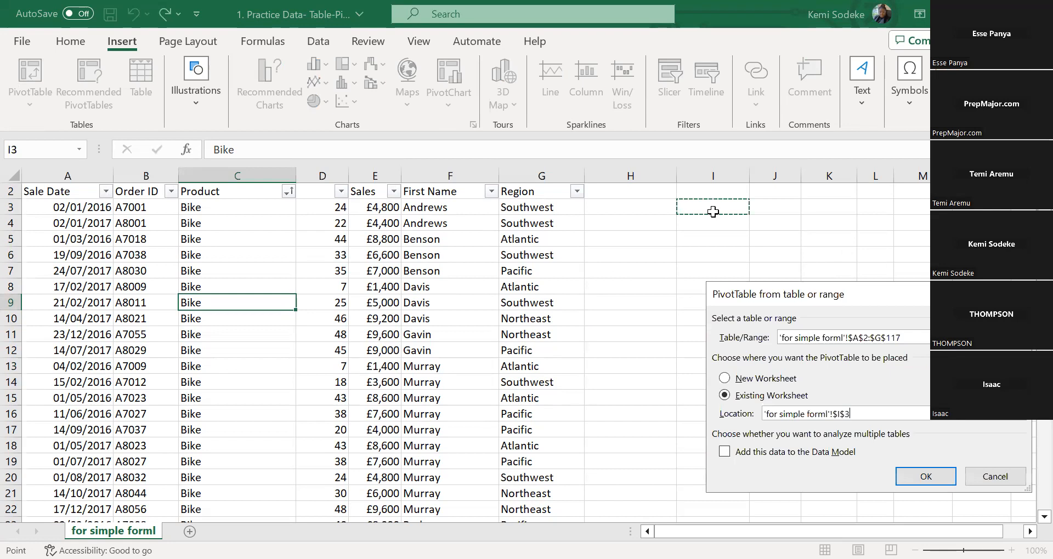
left_click(809, 248, "shift")
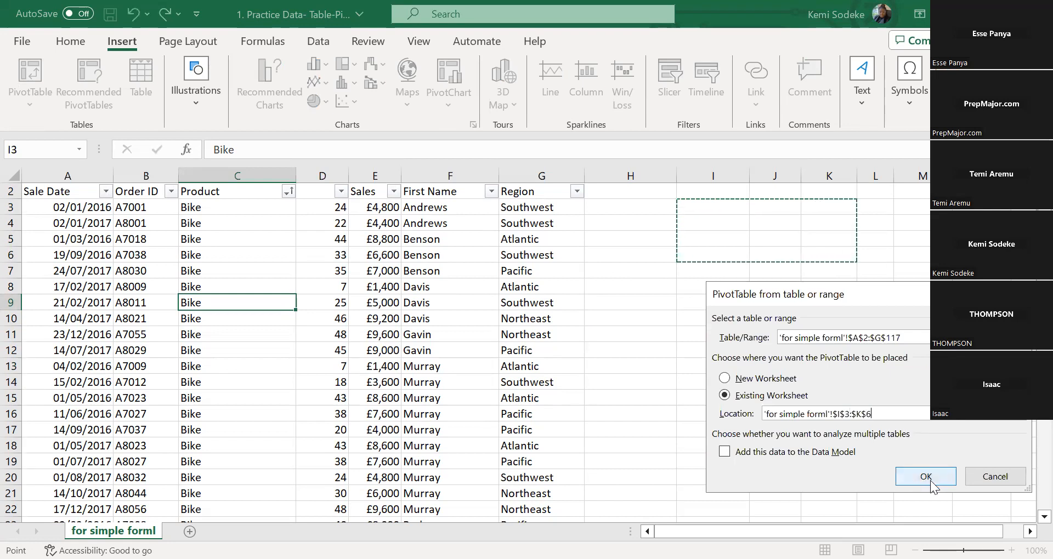
left_click(933, 476)
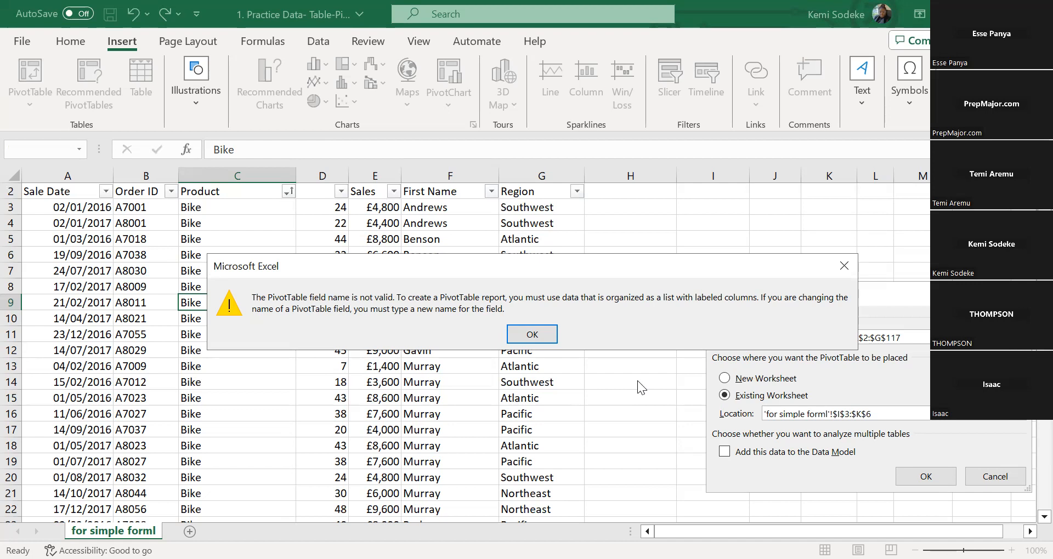
left_click(545, 336)
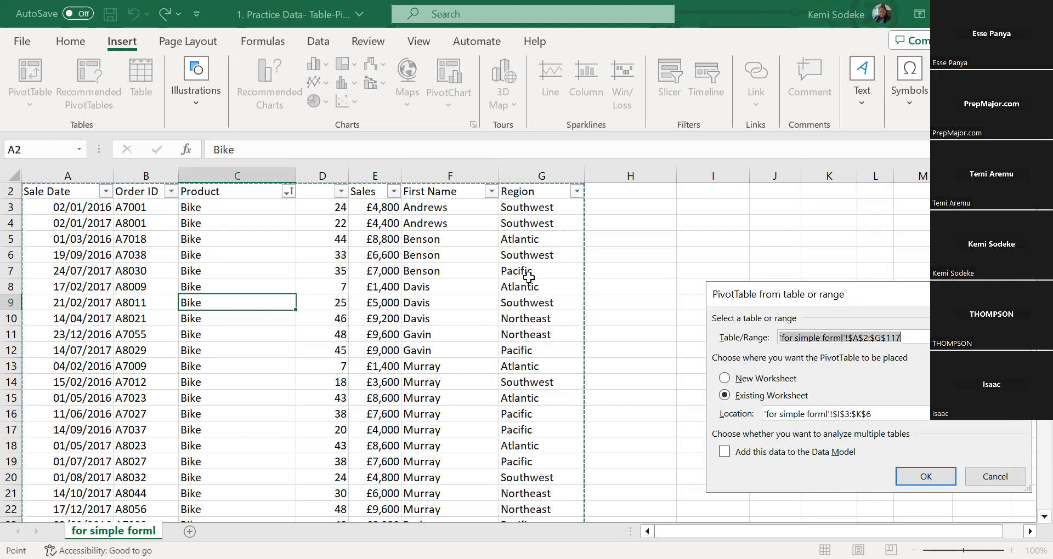
left_click(316, 189)
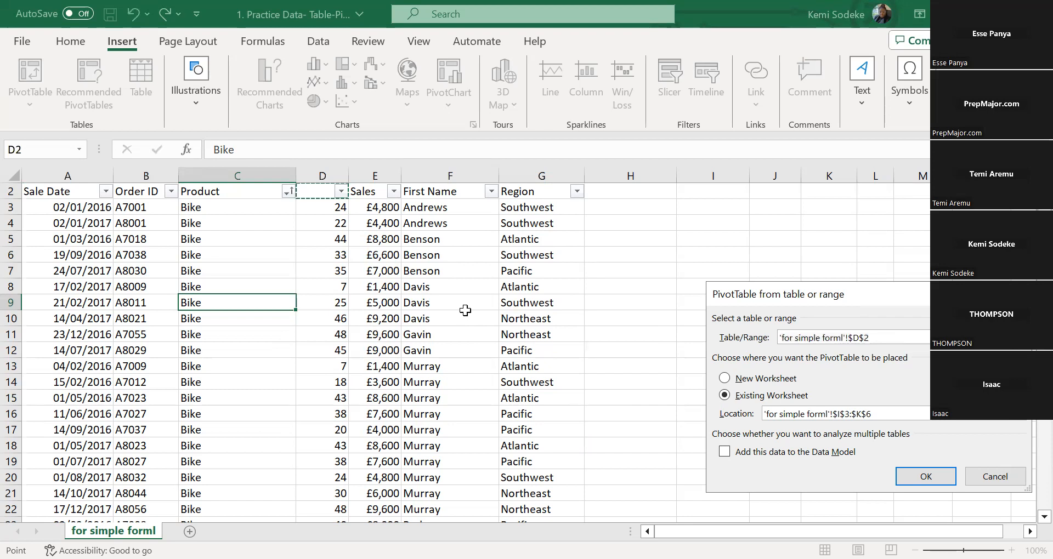
type("Unit")
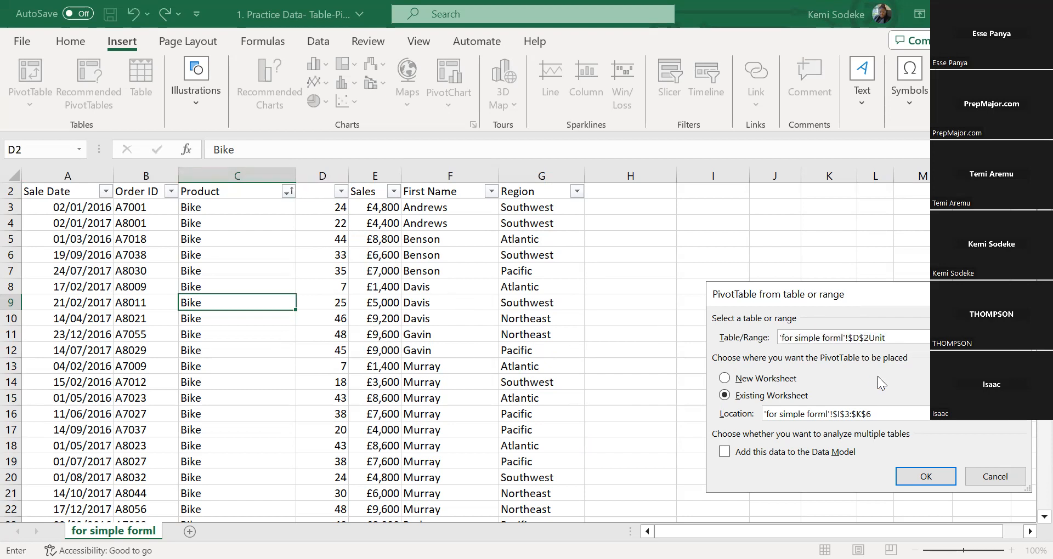
left_click(995, 477)
Enter the header Units in cell D2 and select a cell inside the sales data
left_click(316, 190)
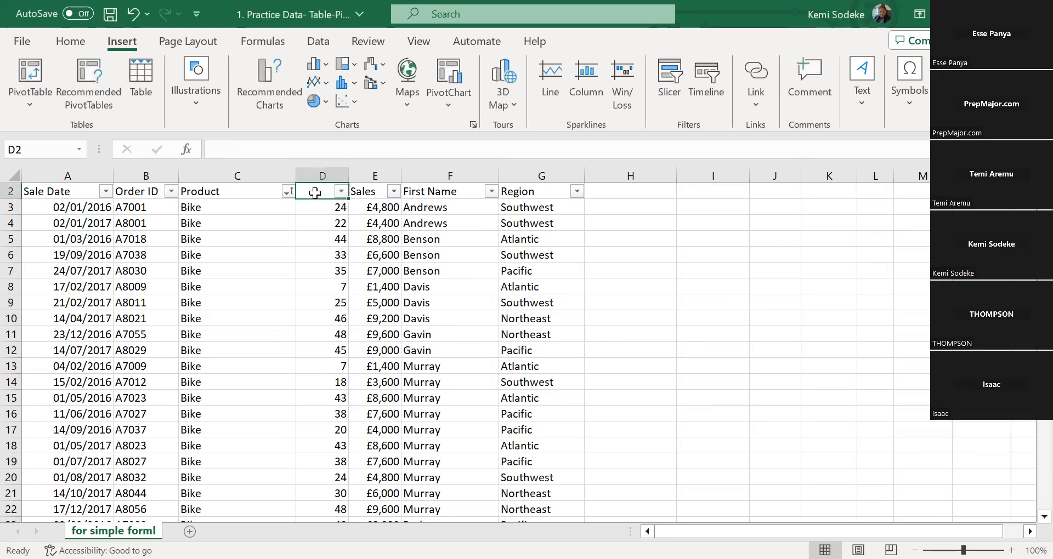
type("Units")
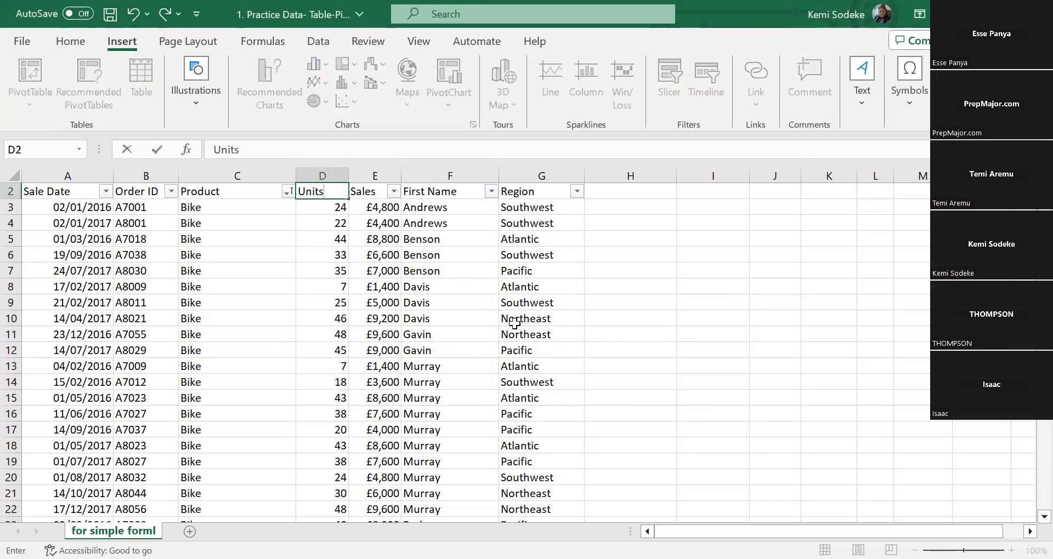
key("Return")
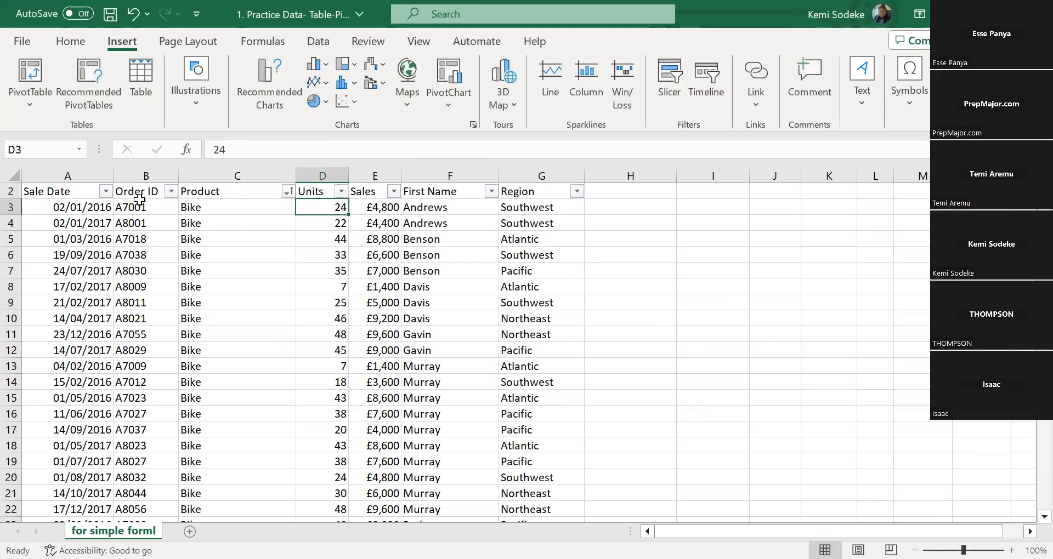
left_click(145, 222)
scroll(329, 274, "up", 1)
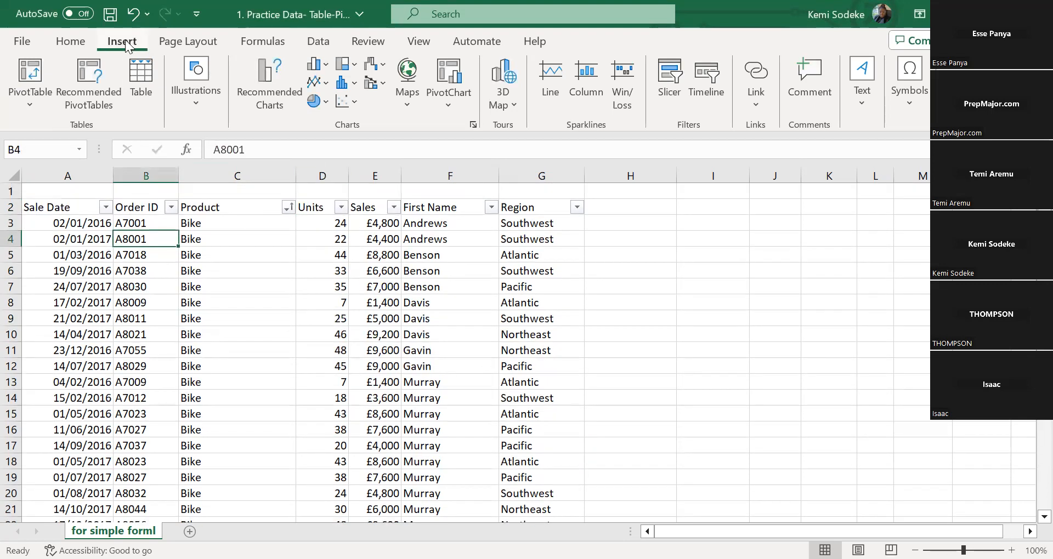
Create a PivotTable from the sales data A2:G117 at I3:K5 on the existing worksheet
left_click(55, 91)
left_click(790, 398)
left_click_drag(707, 208, 801, 245)
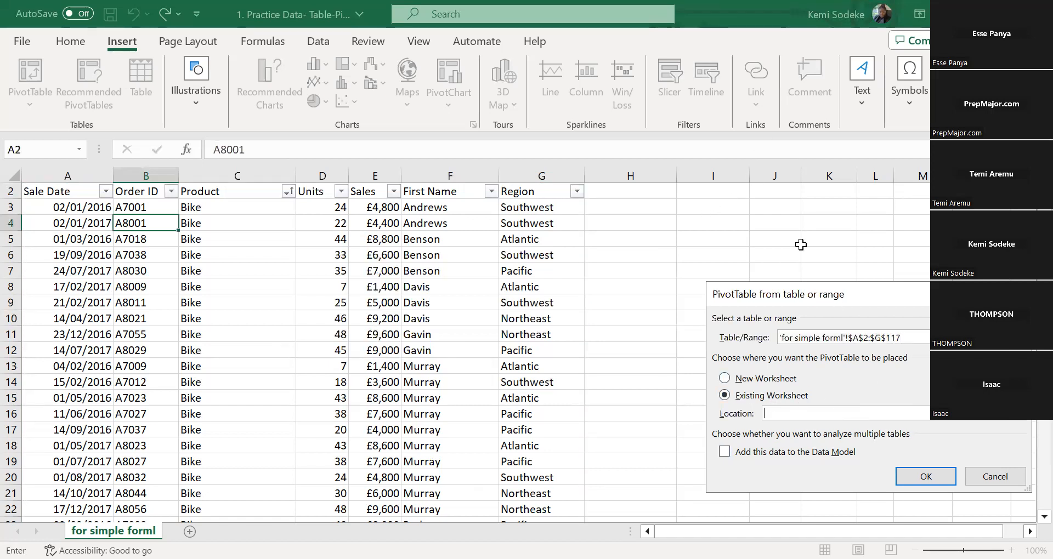
left_click(926, 477)
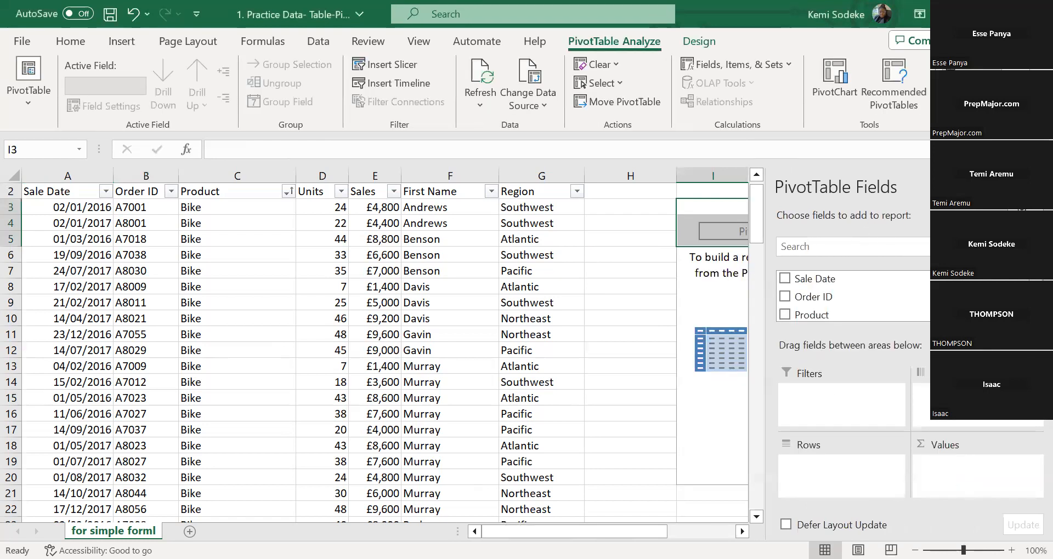
Build the PivotTable with Region as the rows and the sum of Sales as the values
left_click(1035, 187)
left_click(1028, 531)
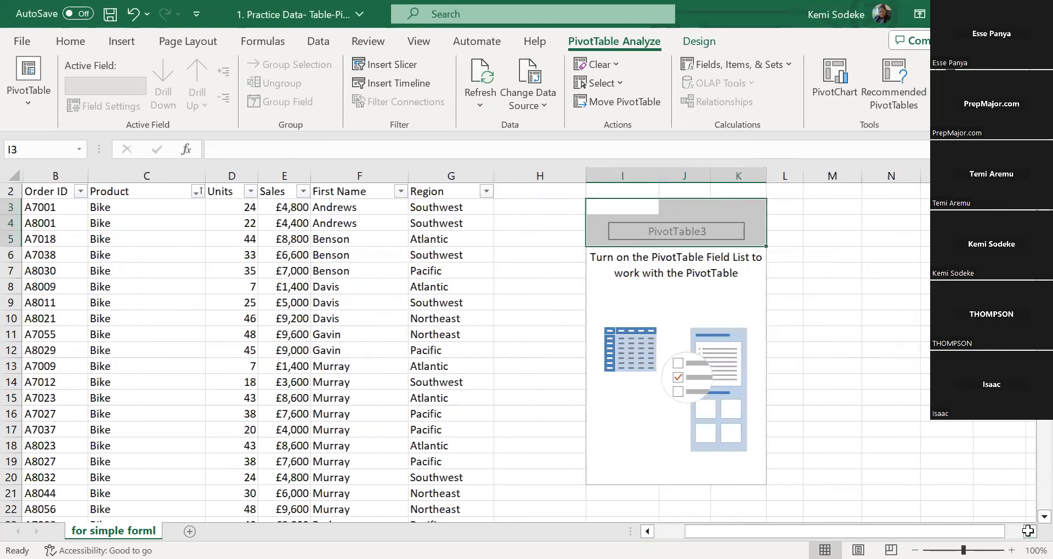
left_click(1028, 531)
left_click(609, 303)
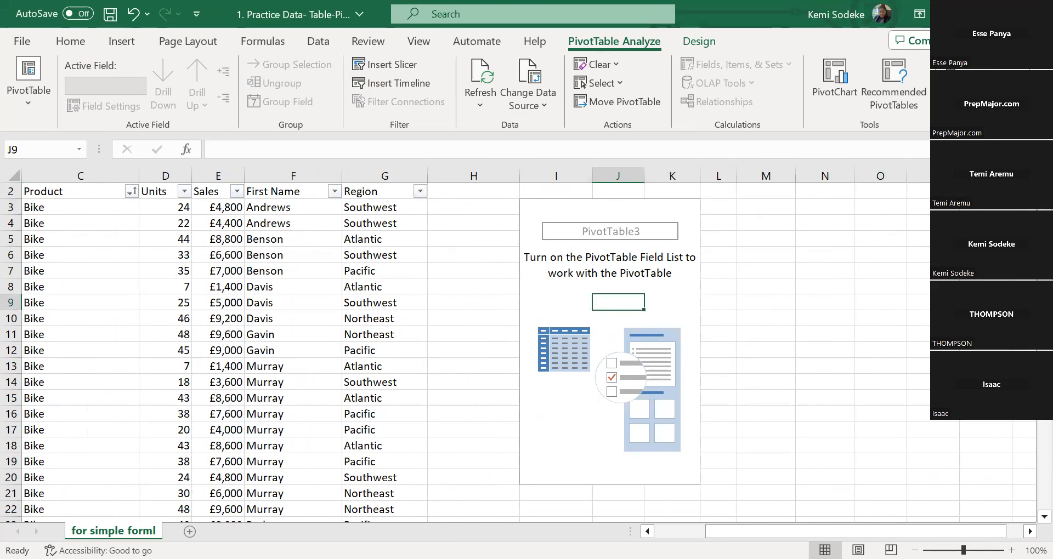
left_click(951, 71)
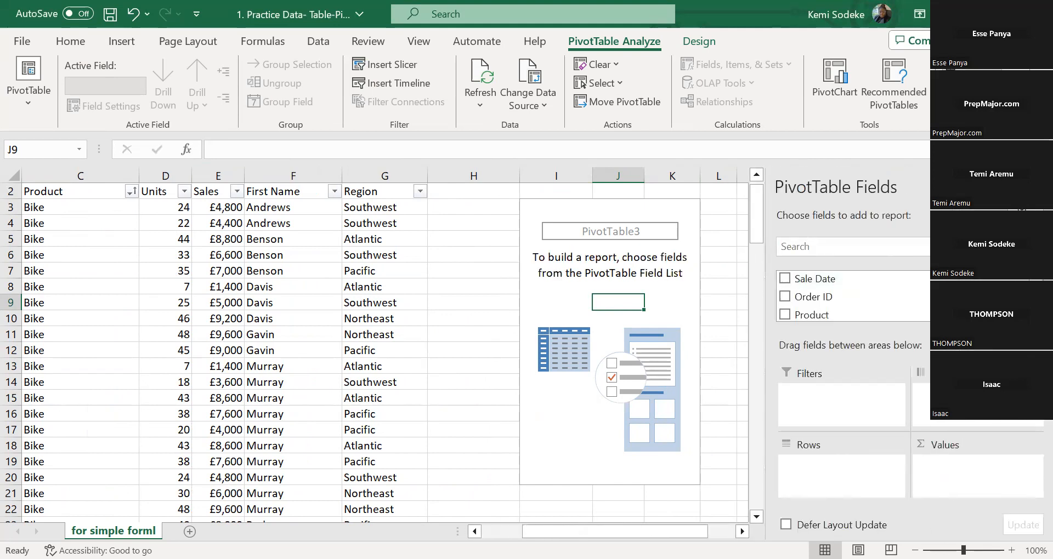
left_click_drag(1036, 290, 1036, 311)
left_click_drag(823, 292, 865, 490)
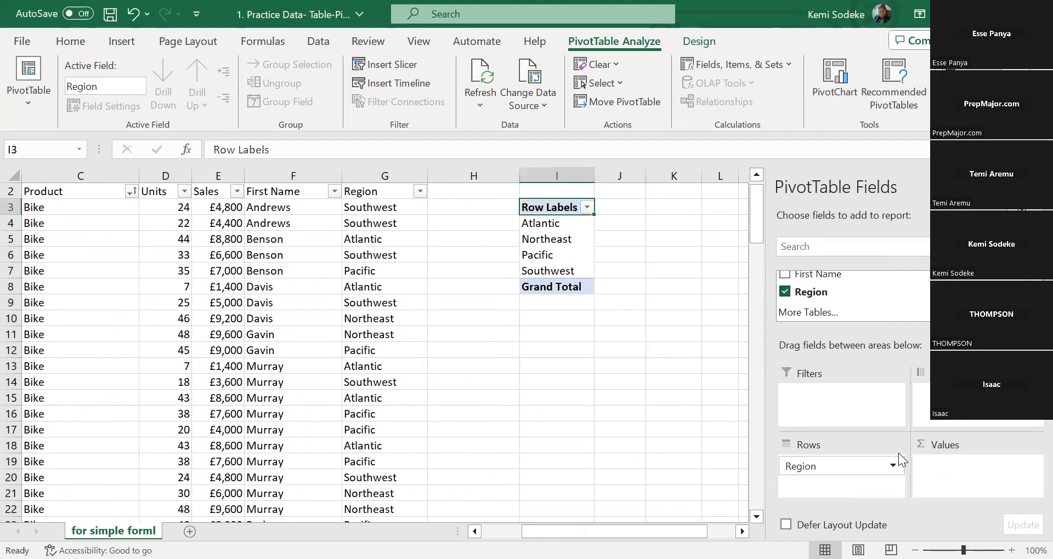
scroll(834, 297, "up", 3)
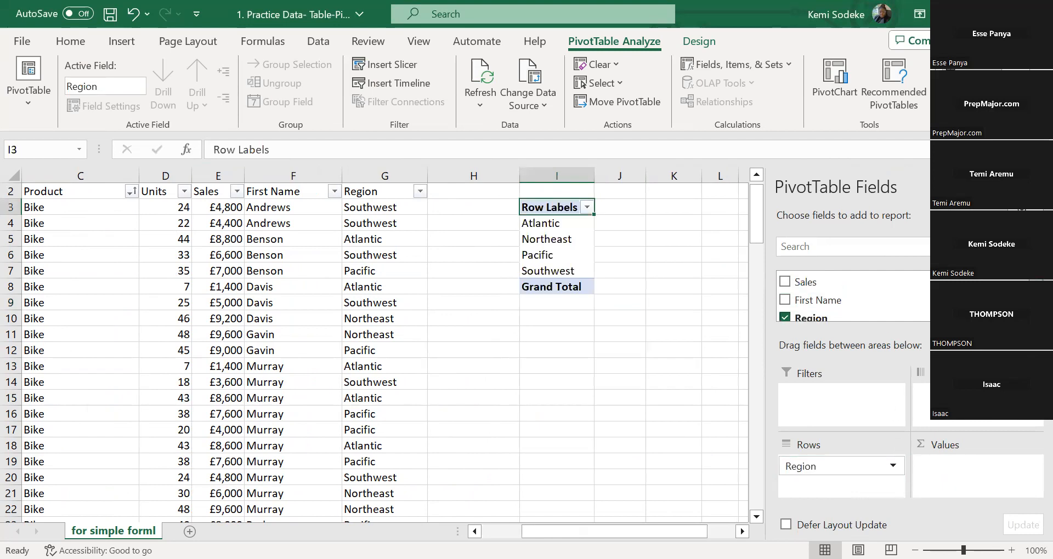
left_click_drag(978, 429, 979, 468)
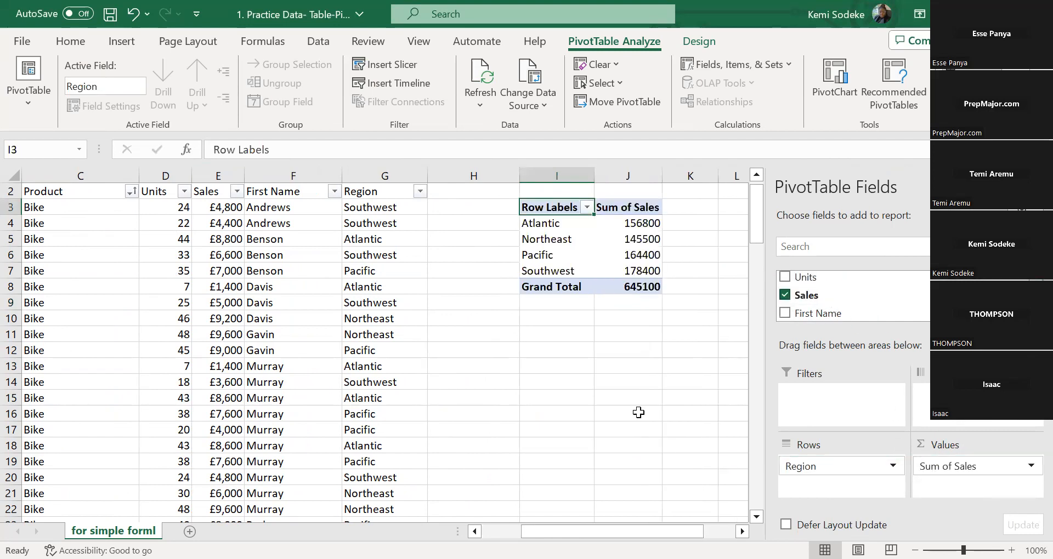
Format the Sum of Sales values in J4:J8 with thousands separators and no decimal places
left_click(742, 531)
left_click(742, 531)
left_click(568, 415)
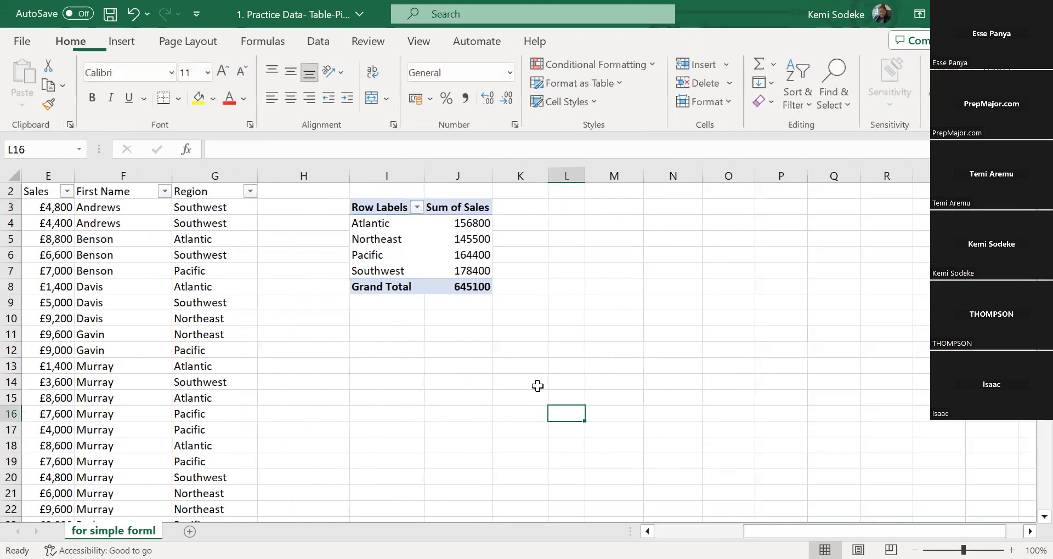
scroll(653, 371, "up", 1)
left_click_drag(447, 239, 463, 302)
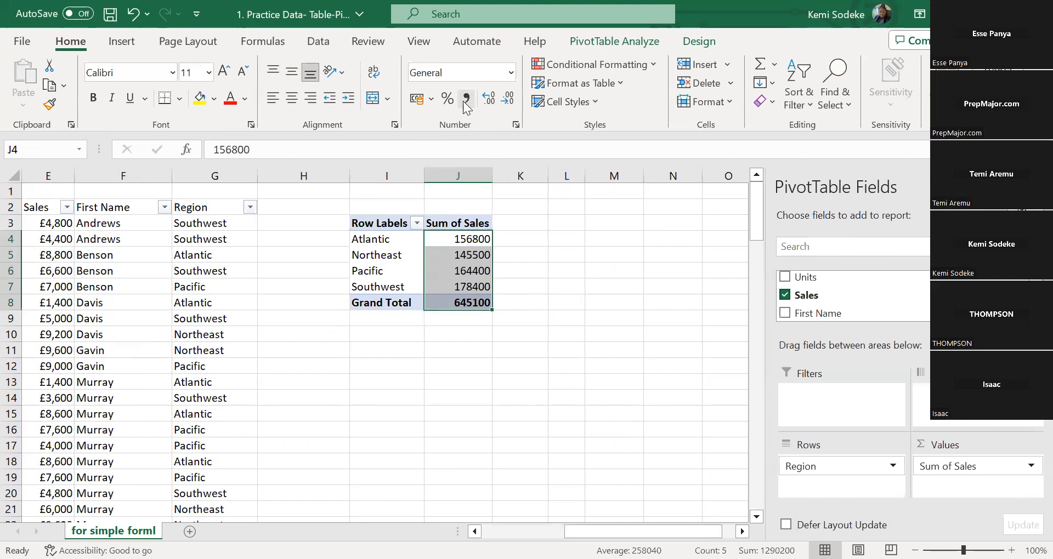
left_click(465, 98)
left_click(509, 100)
left_click(509, 100)
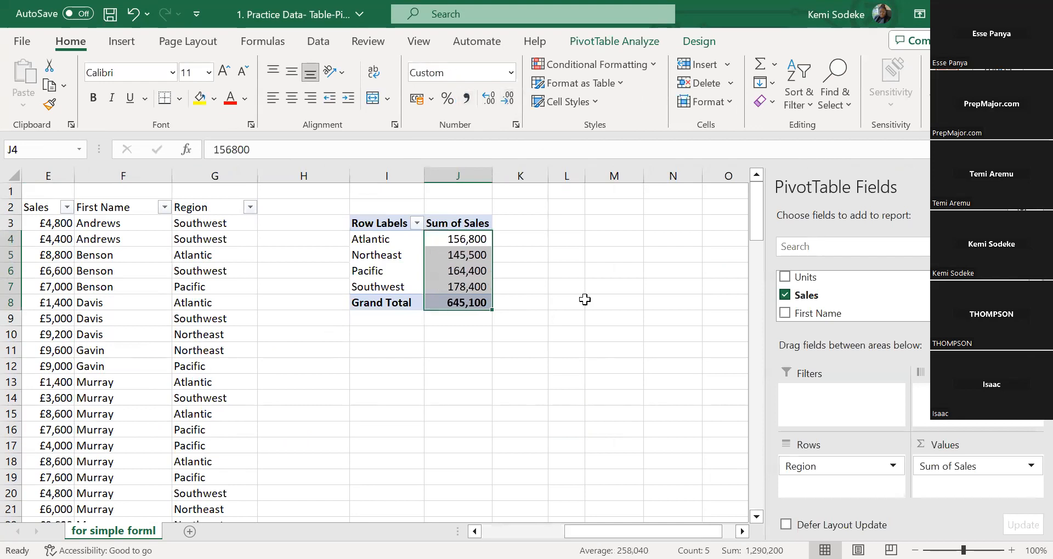
left_click(566, 318)
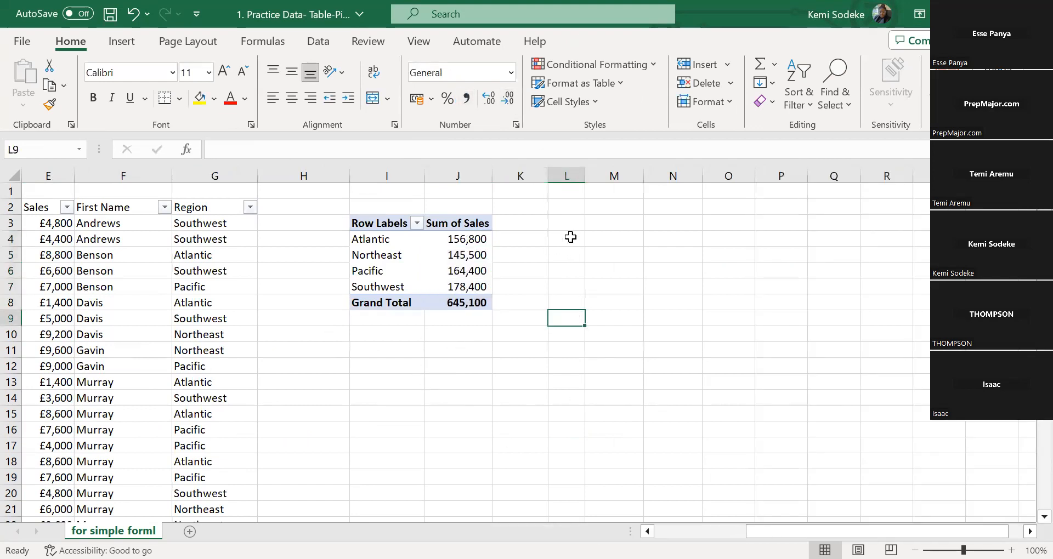
Try to edit the calculated sales values for Atlantic, Northeast and Pacific in cells J4, J5 and J6
left_click(465, 239)
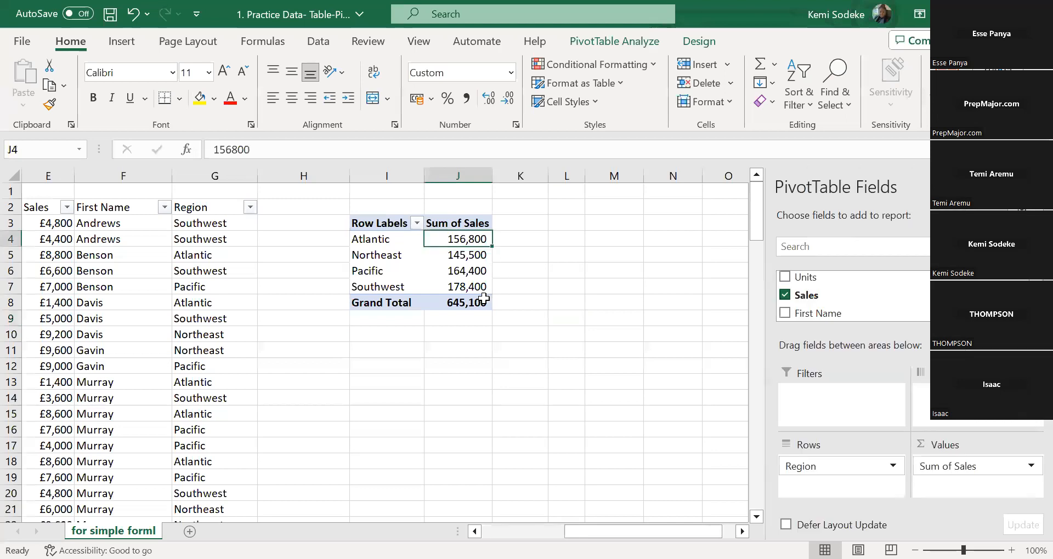
left_click(245, 151)
left_click(495, 241)
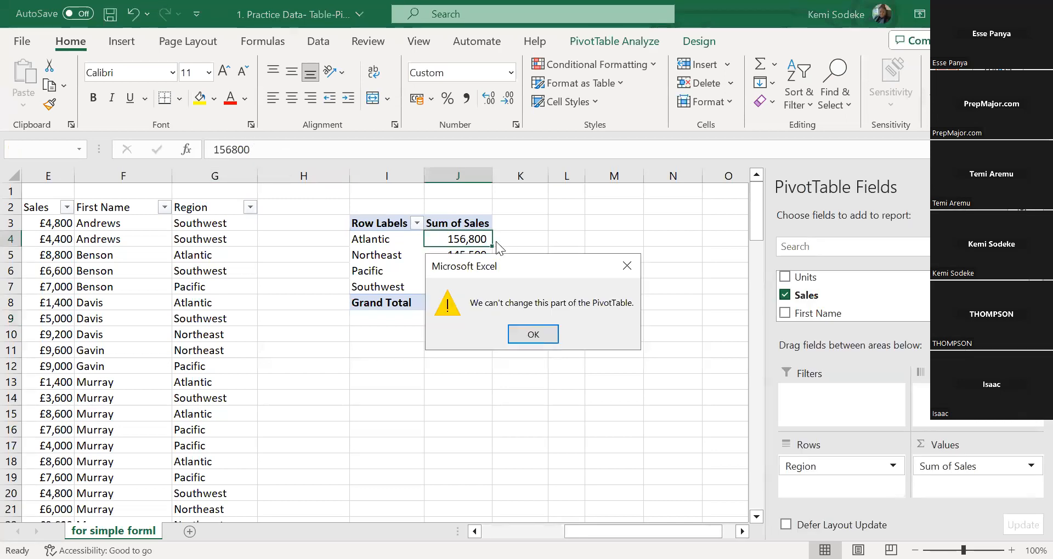
left_click(533, 334)
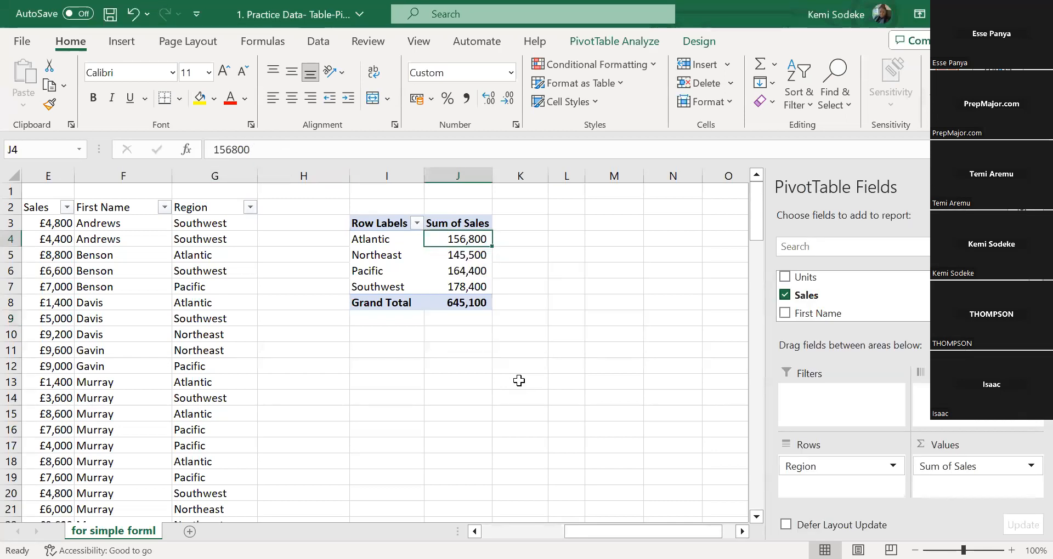
left_click(460, 256)
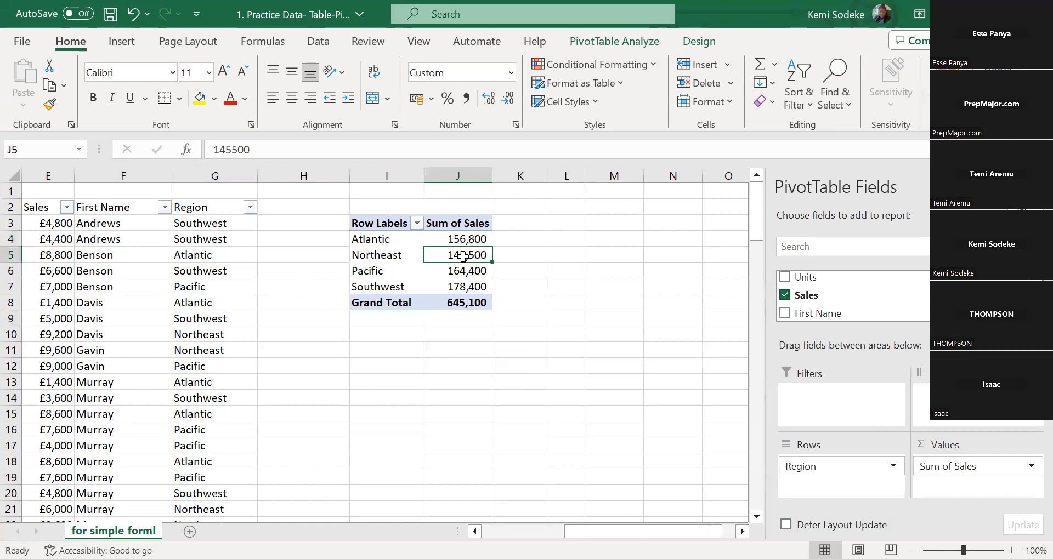
left_click(249, 149)
left_click(537, 361)
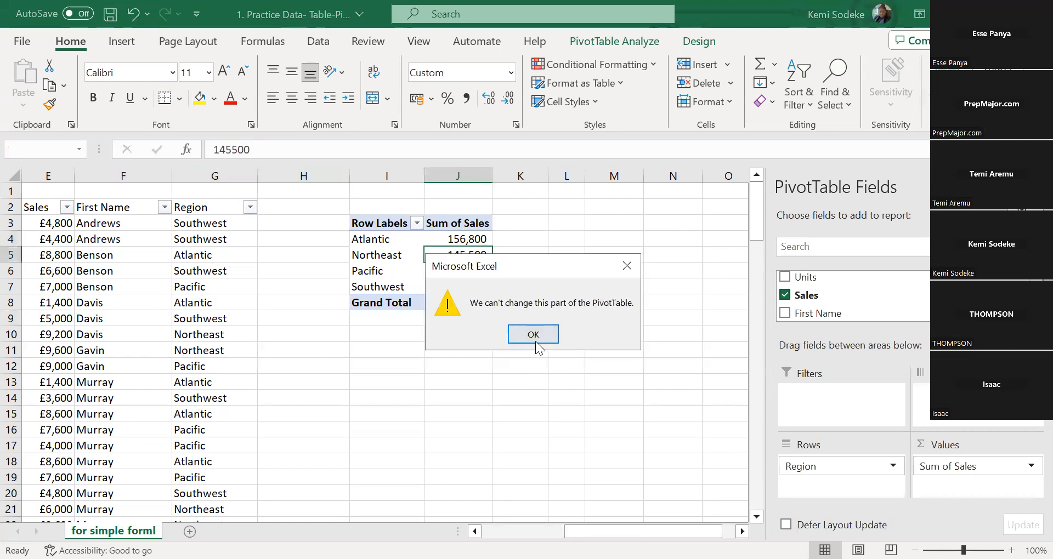
left_click(541, 338)
left_click(460, 272)
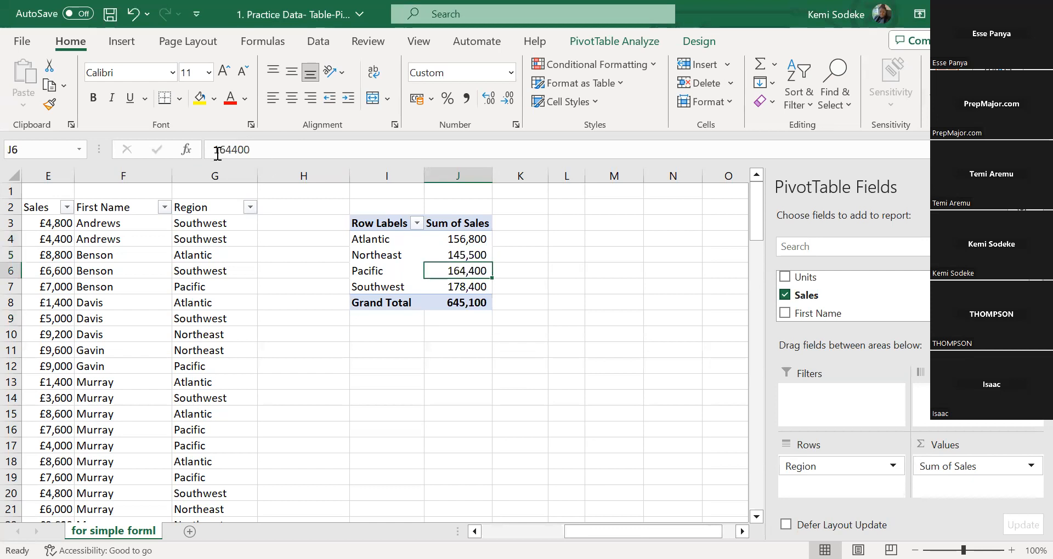
left_click(266, 150)
left_click(486, 308)
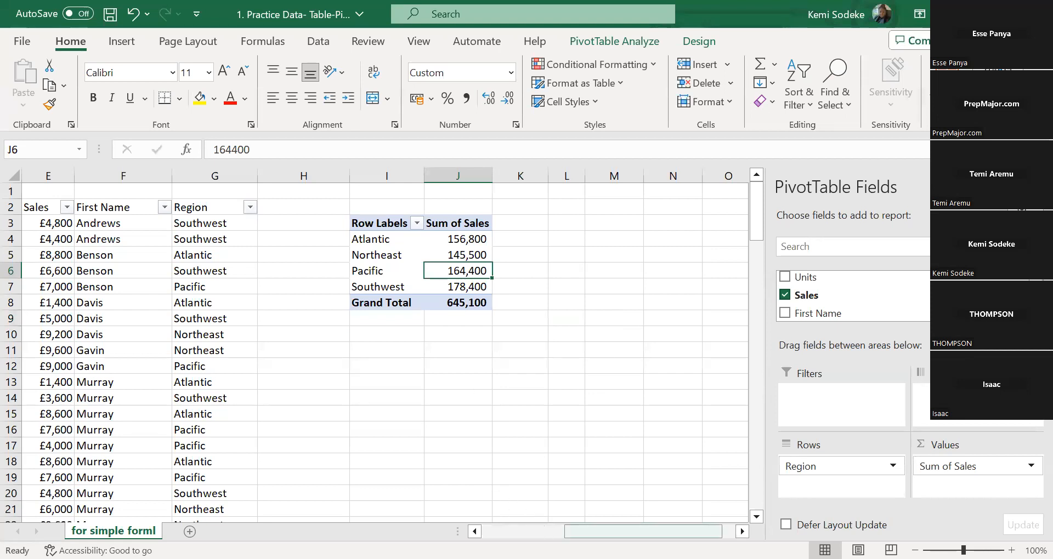
Rename the PivotTable's Row Labels header in cell I3 as Region
left_click(387, 226)
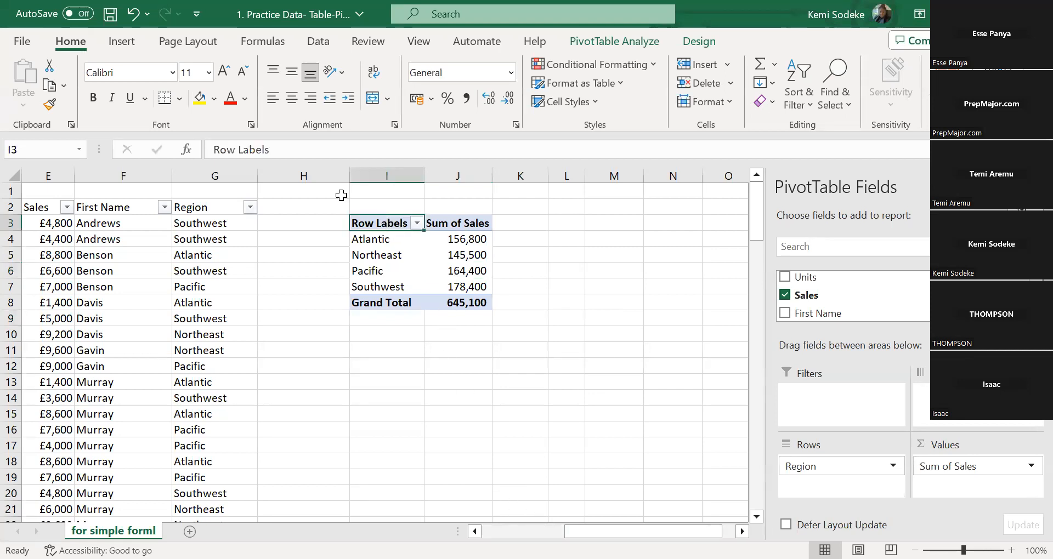
triple_click(277, 151)
type("Region")
key("Return")
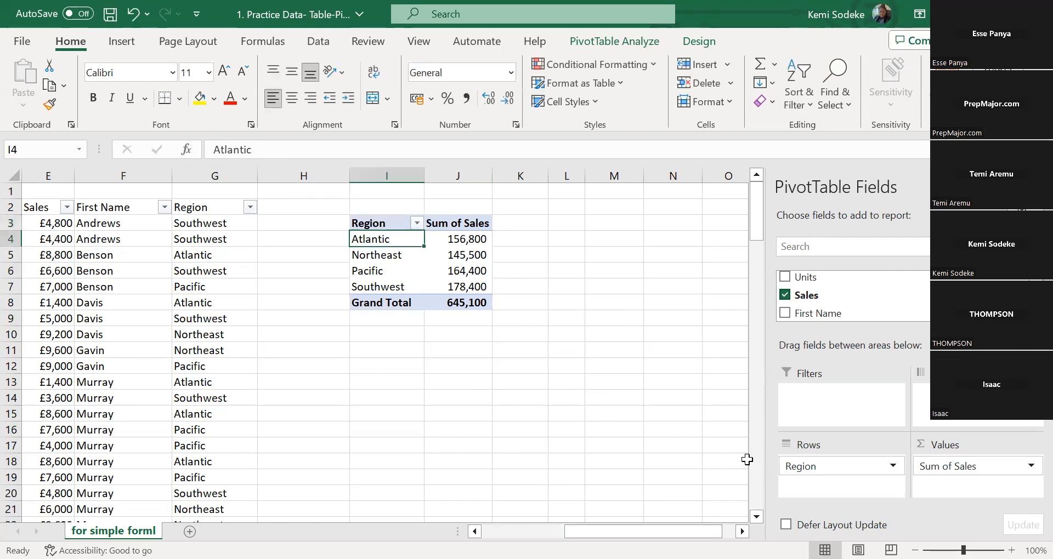
Try Sales as the name of the Sum of Sales header in cell J3 and rename it Total Sales
left_click(469, 226)
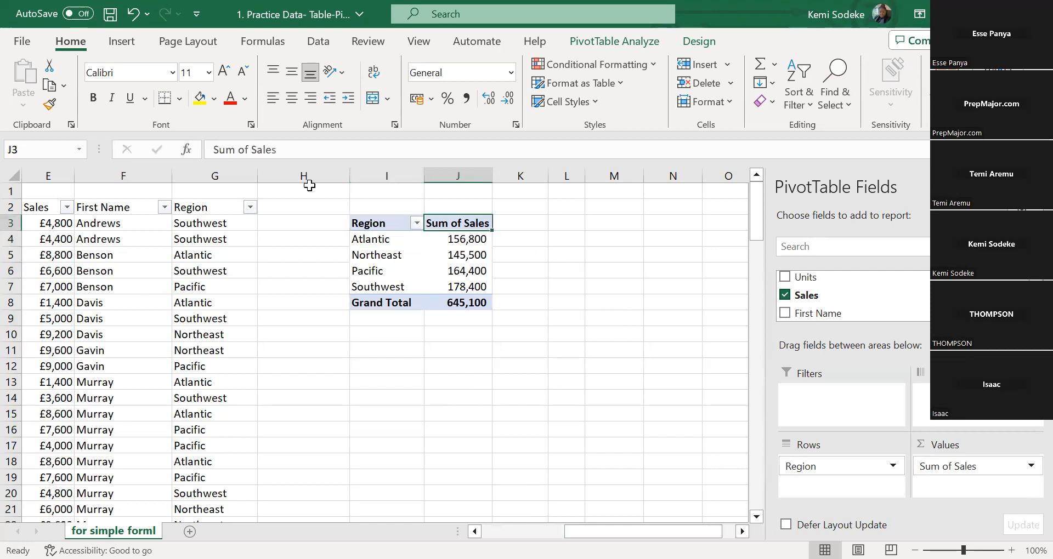
left_click_drag(251, 150, 213, 150)
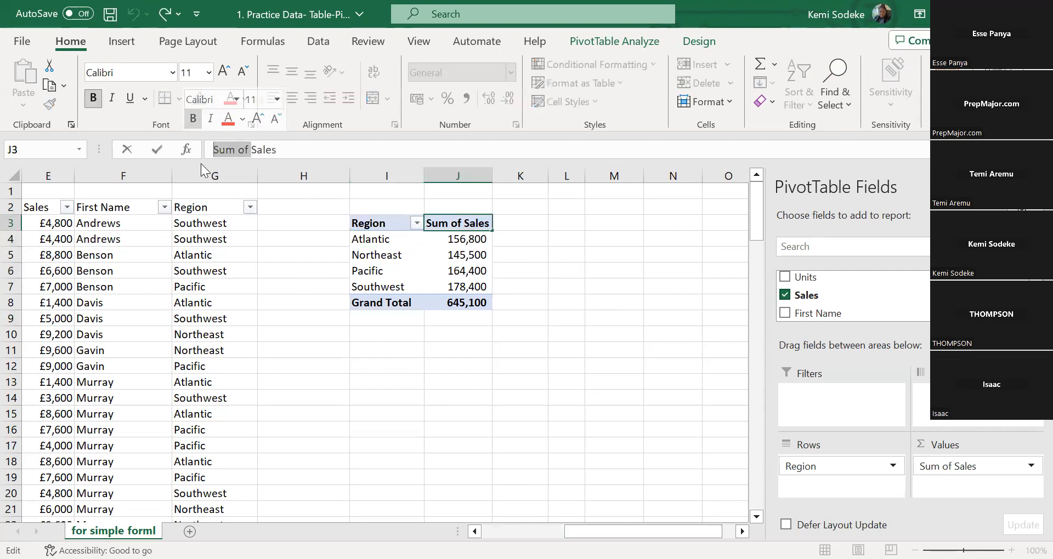
key("BackSpace")
key("Return")
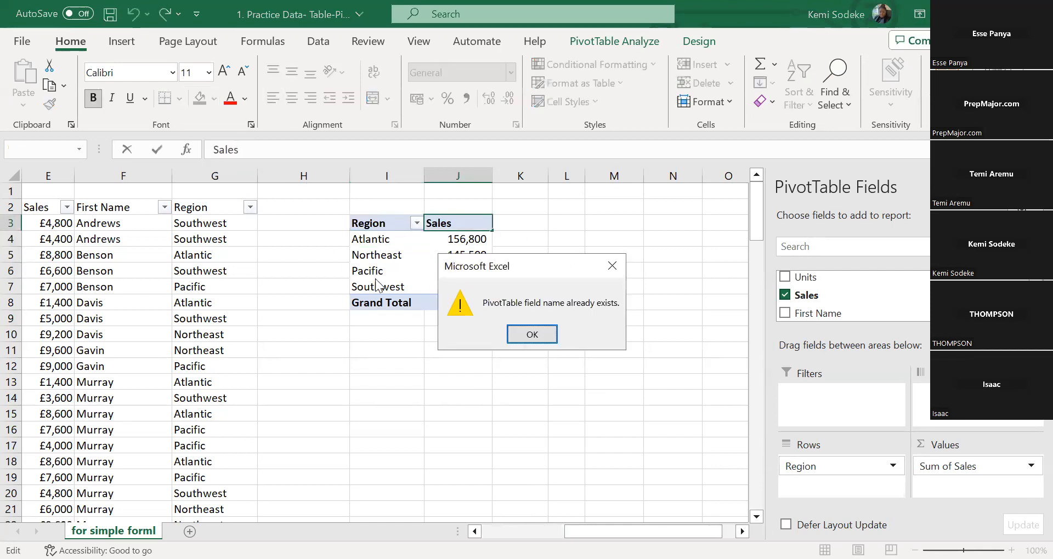
left_click(529, 335)
type("Total")
key("Return")
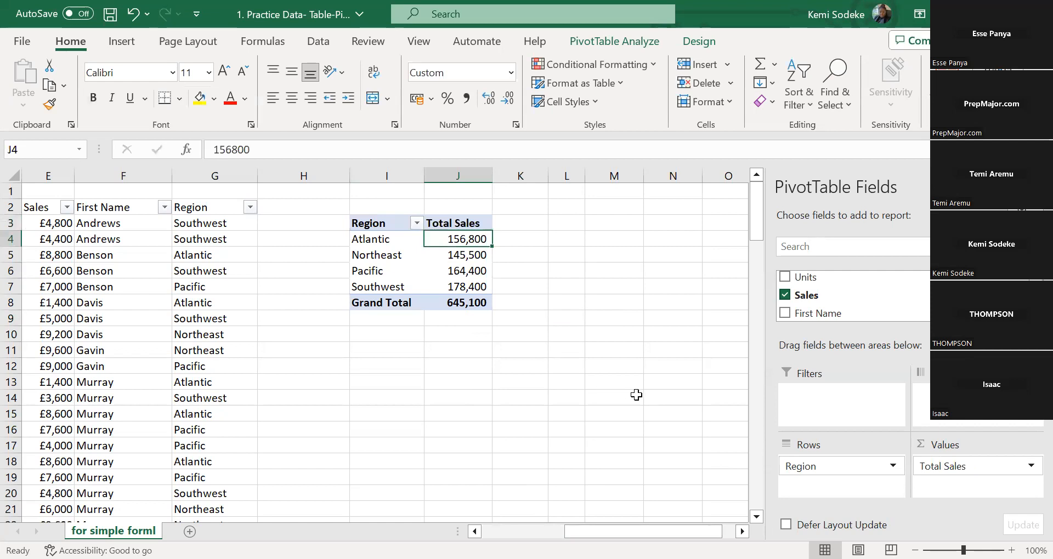
Try a blank label for Atlantic in cell I4 of the PivotTable and replace it with Texax
left_click(381, 239)
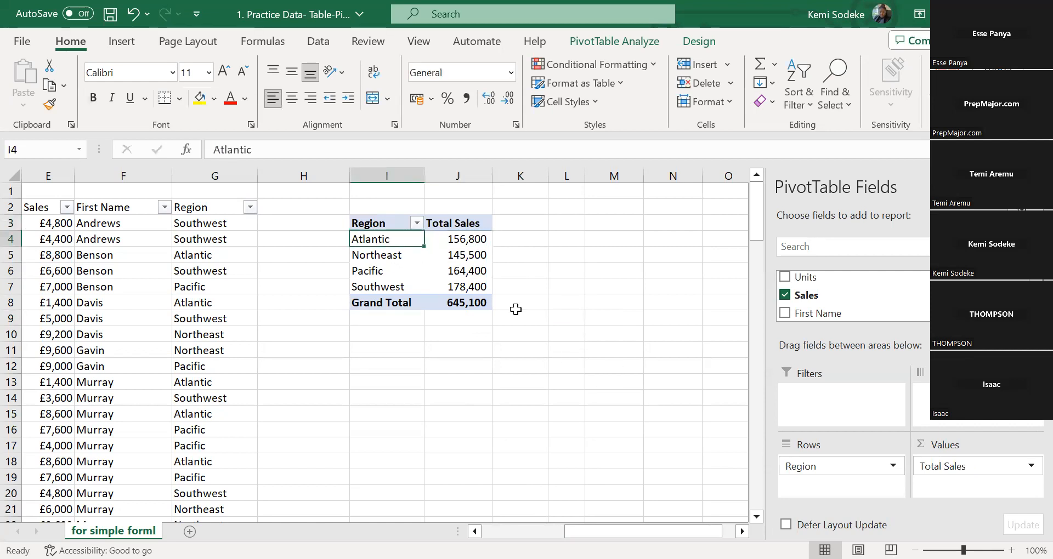
left_click(255, 153)
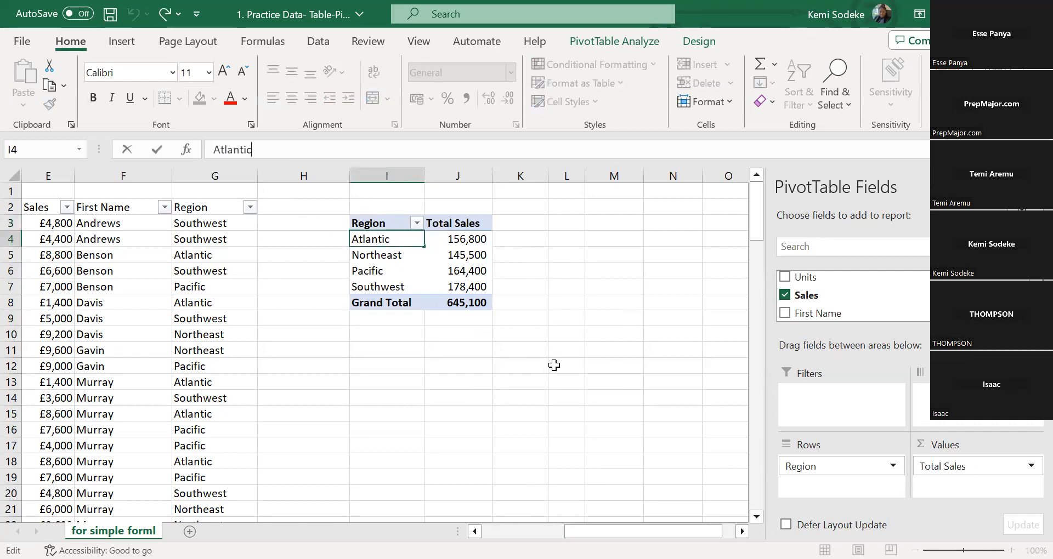
key("BackSpace")
key("BackSpace")
key("BackSpace")
key("BackSpace")
key("BackSpace")
key("BackSpace")
key("BackSpace")
key("BackSpace")
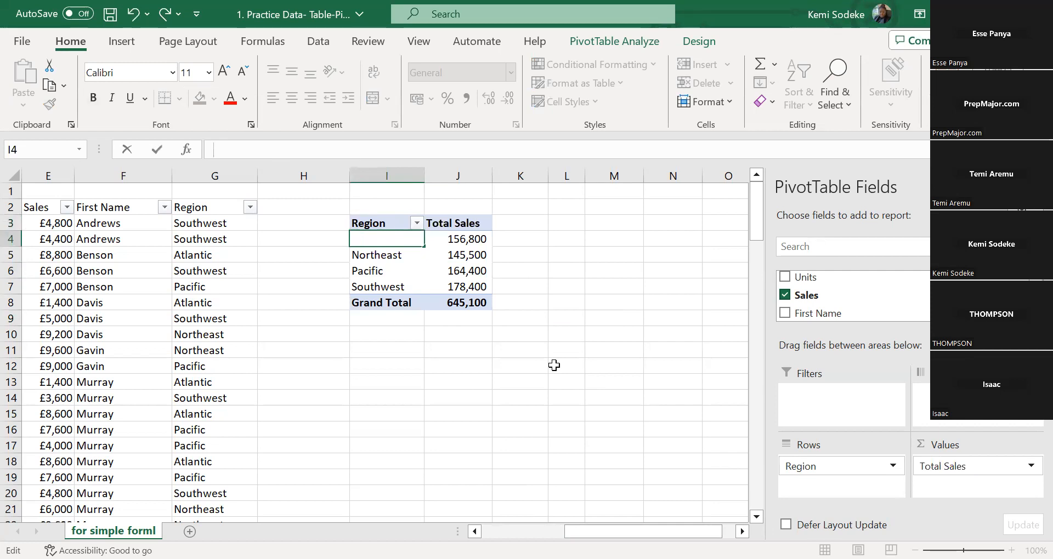
key("Return")
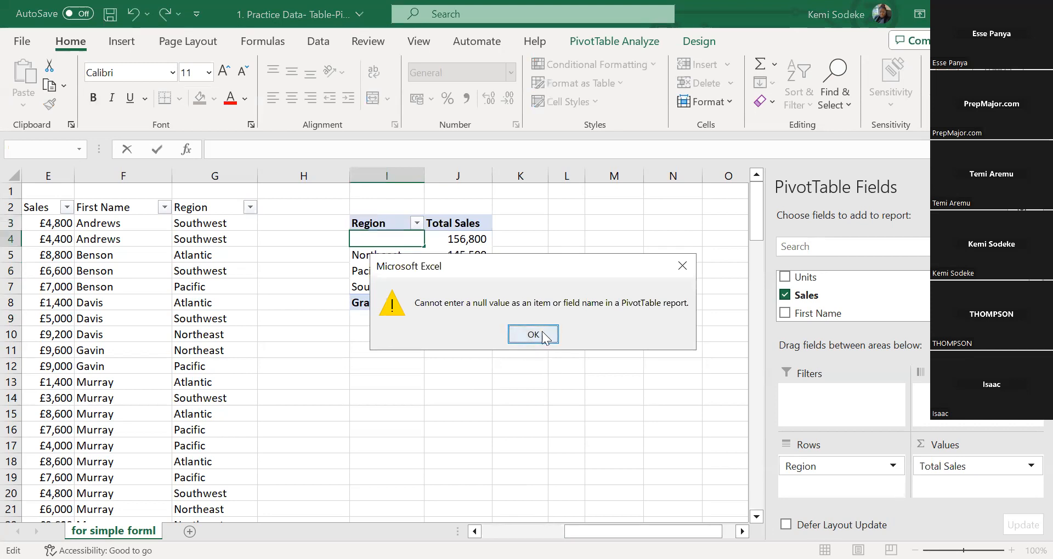
left_click(538, 337)
left_click(376, 263)
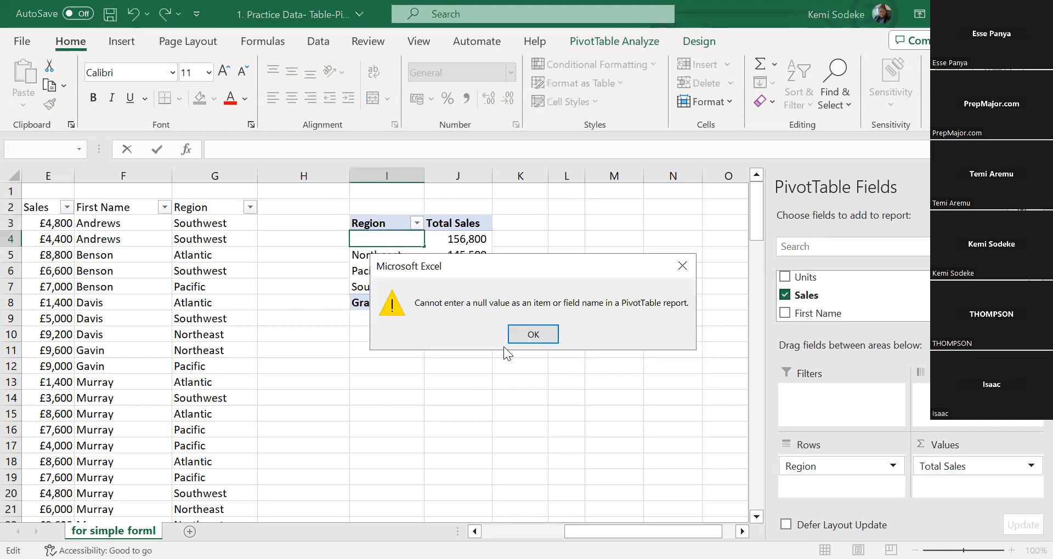
left_click(528, 335)
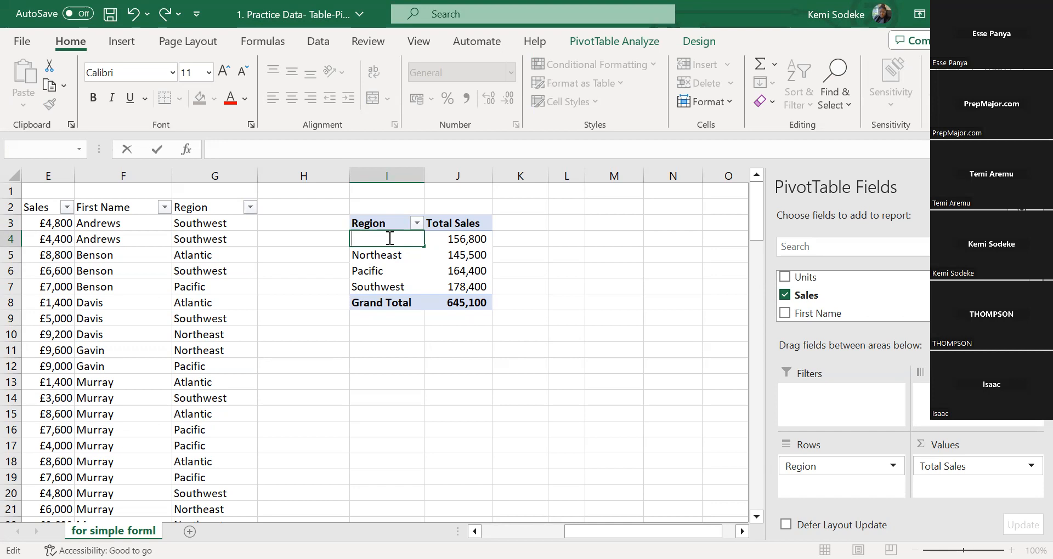
type("T")
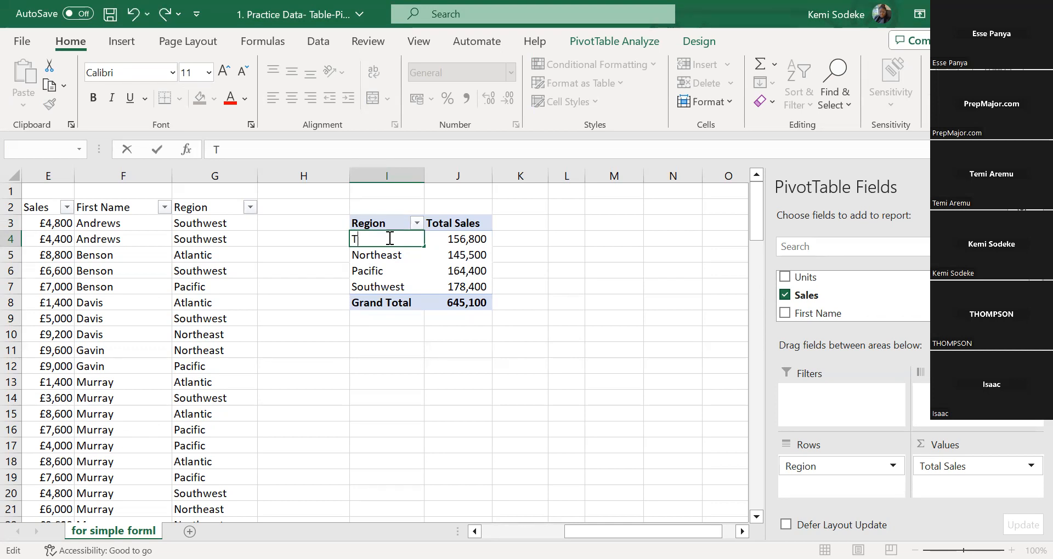
type("exax")
key("Return")
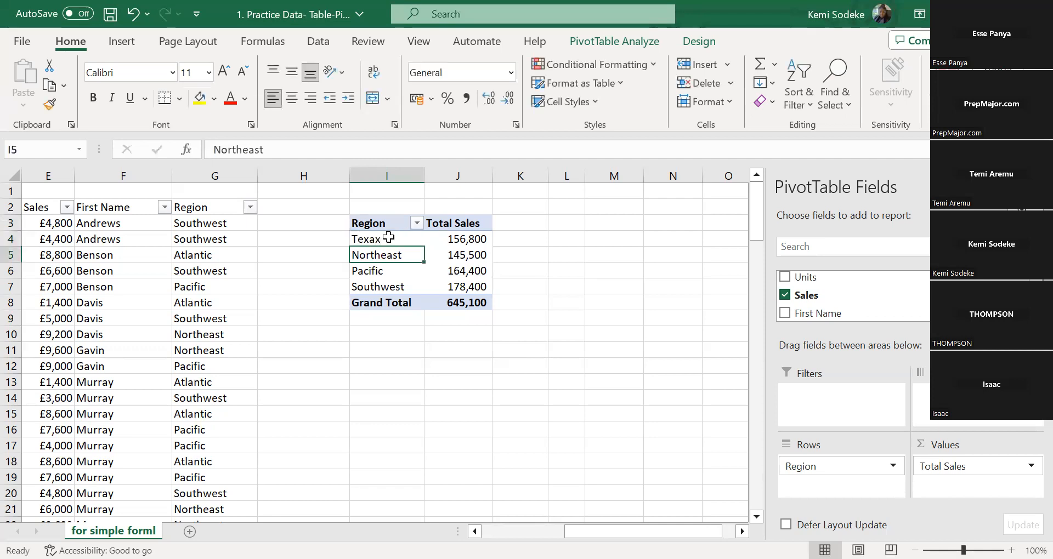
left_click(388, 238)
double_click(394, 240)
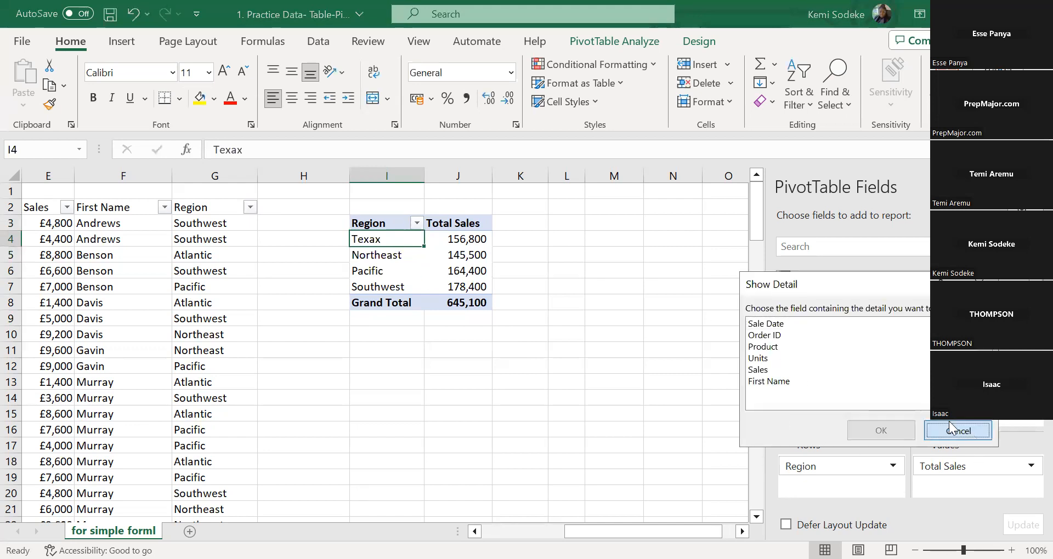
left_click(950, 425)
left_click(256, 151)
key("BackSpace")
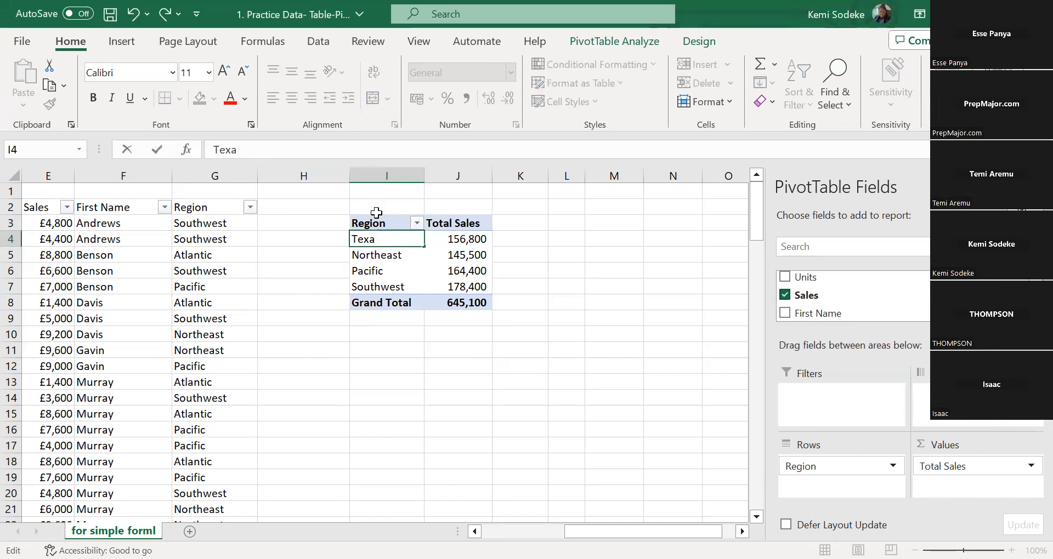
key("Escape")
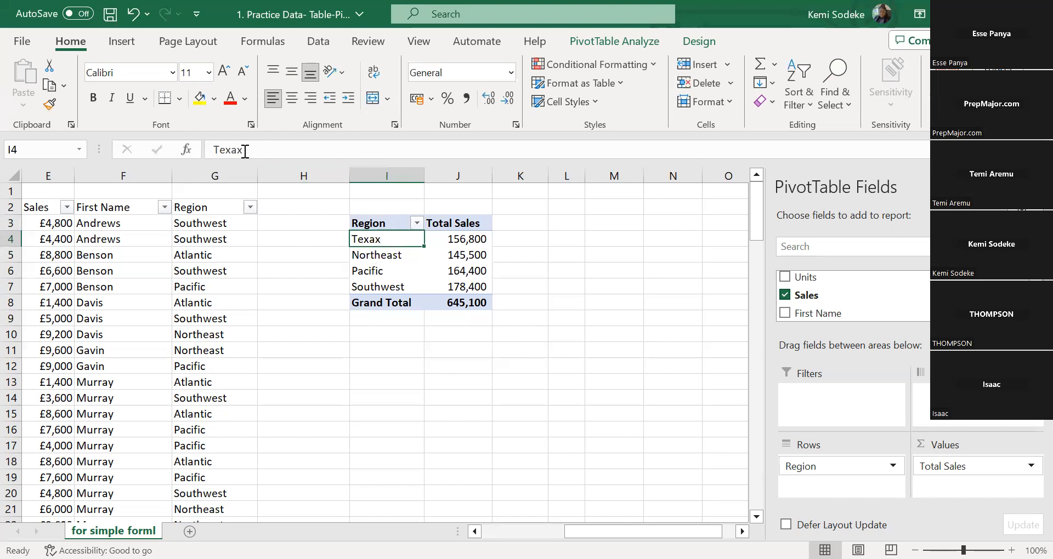
Rename the Texax row label in cell I4 of the PivotTable as Atlantic
left_click_drag(245, 151, 182, 149)
type("Atlanatic")
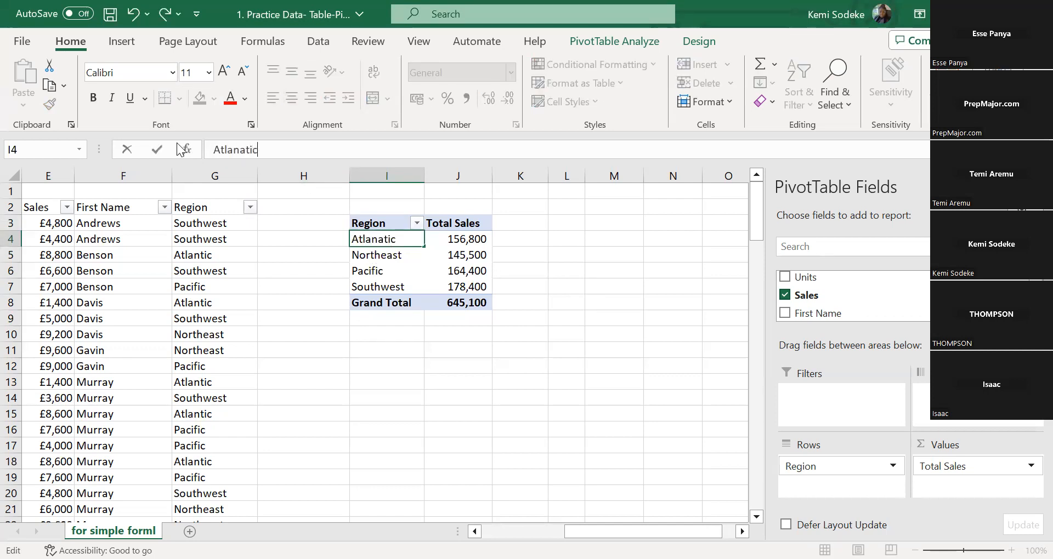
key("BackSpace")
key("BackSpace")
key("BackSpace")
key("BackSpace")
key("BackSpace")
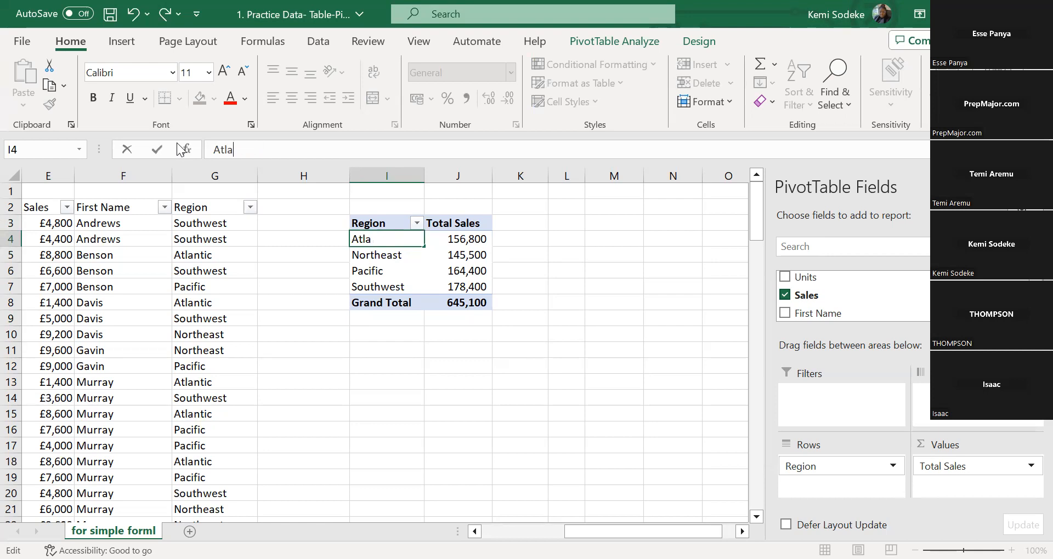
type("ntic")
key("Return")
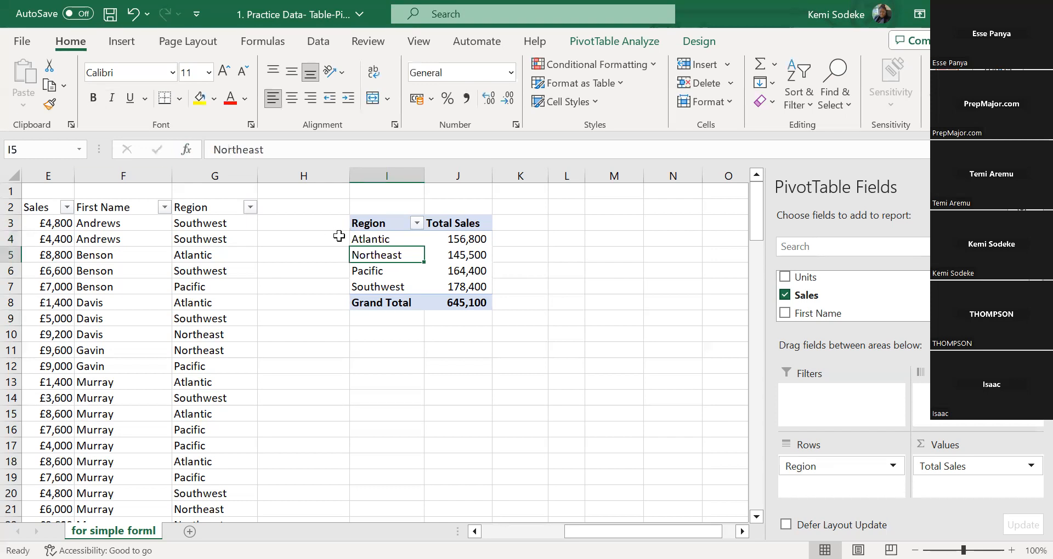
left_click(373, 240)
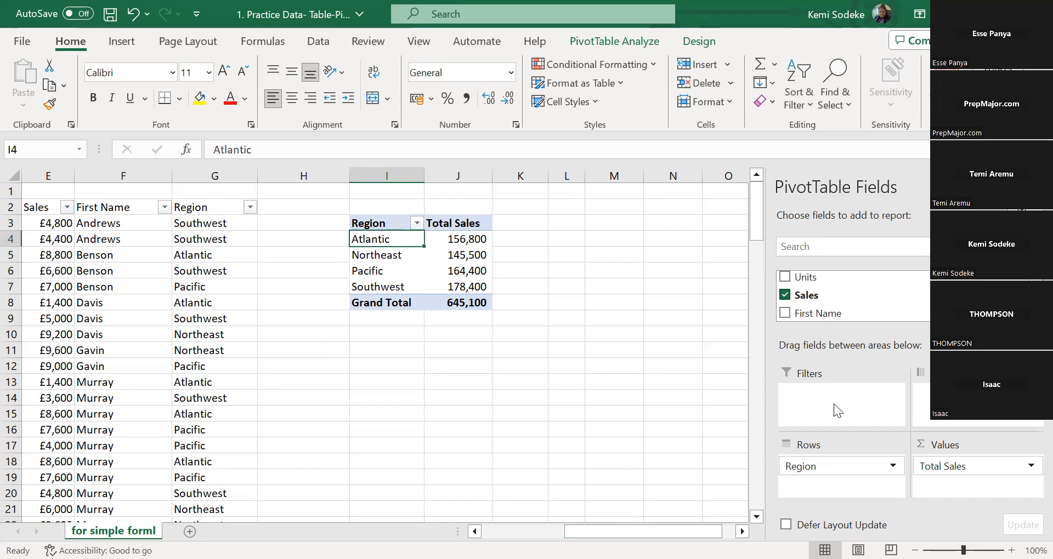
left_click(389, 255)
left_click(390, 243)
left_click(521, 397)
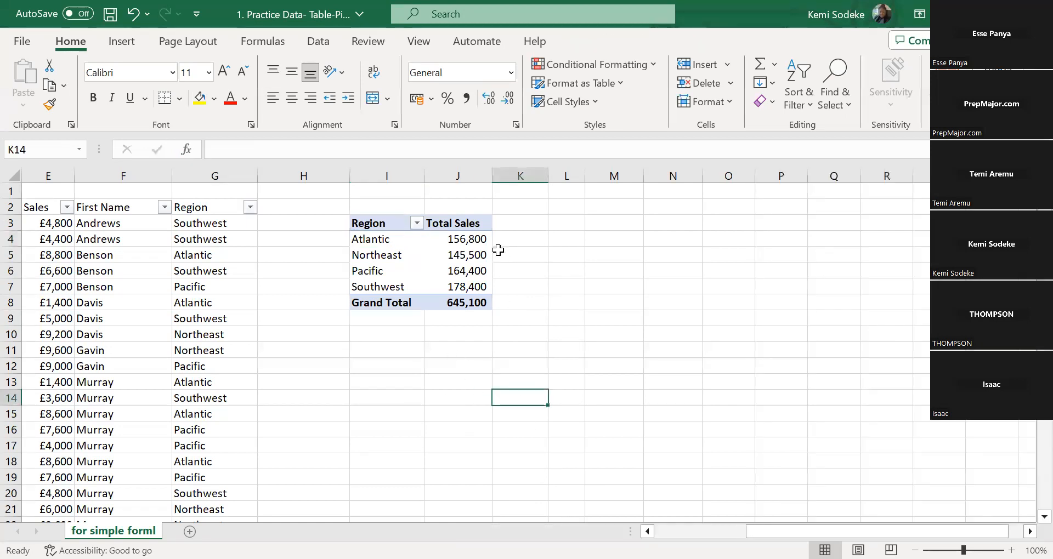
Try to edit the calculated Total Sales value for Atlantic in cell J4
left_click(455, 239)
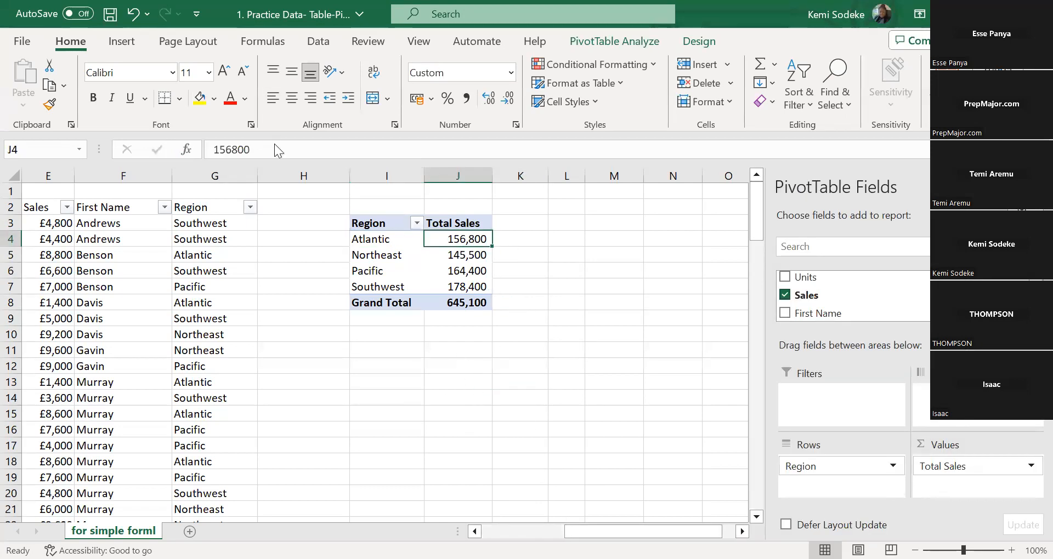
left_click(274, 145)
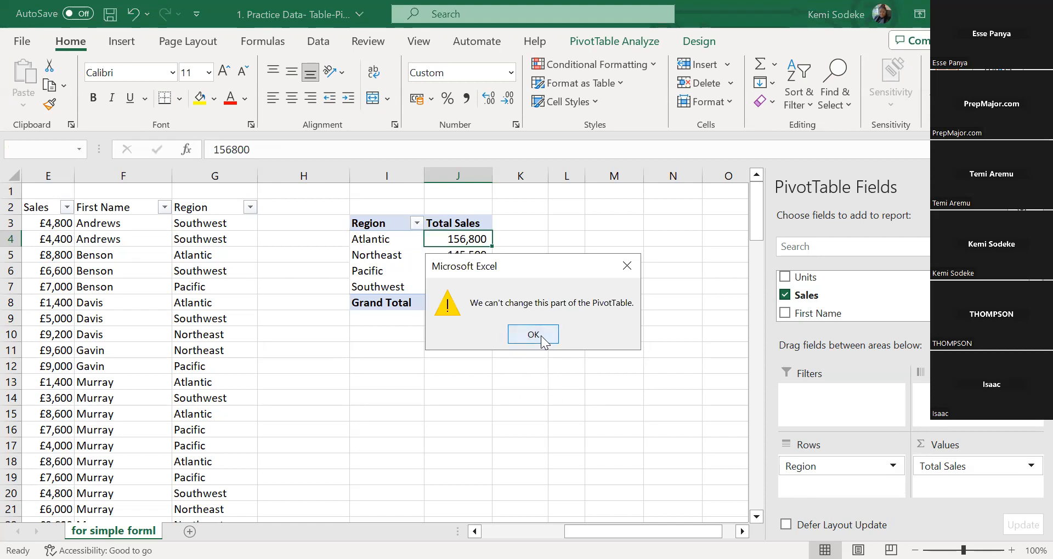
left_click(533, 335)
left_click(616, 399)
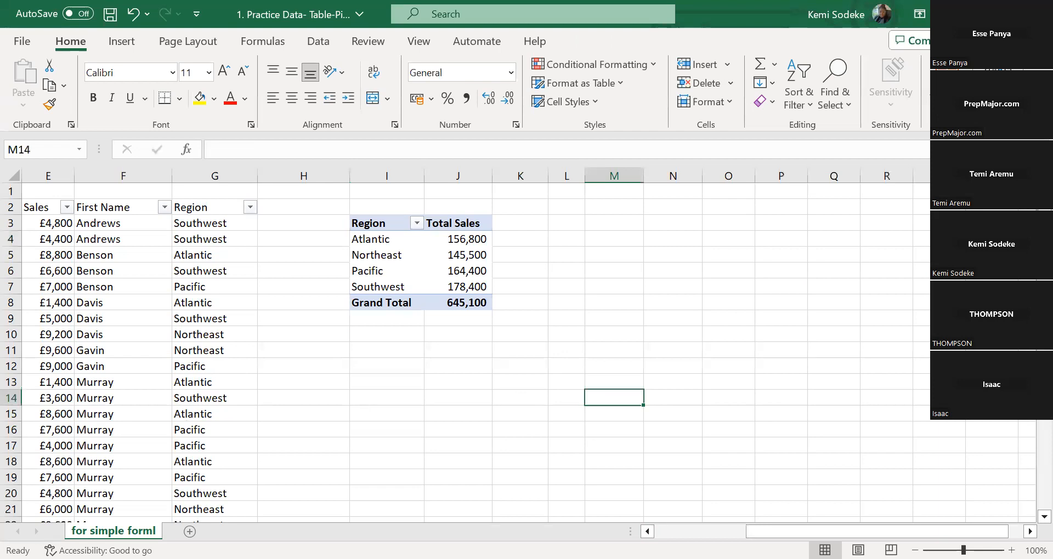
scroll(518, 509, "left", 4)
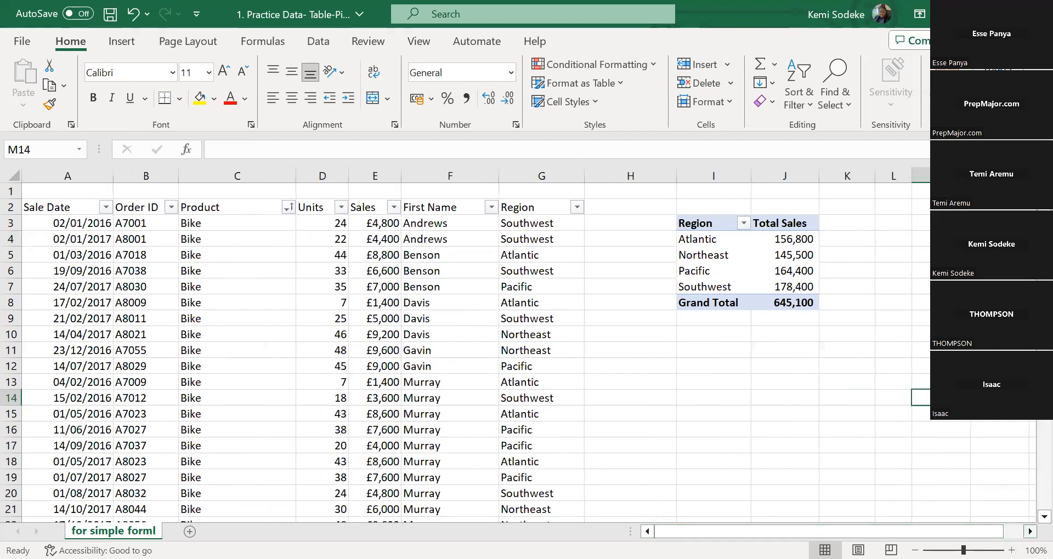
left_click(1030, 531)
left_click(1030, 531)
left_click_drag(814, 531, 751, 497)
left_click(1030, 531)
left_click(1030, 532)
left_click(1030, 531)
left_click(555, 351)
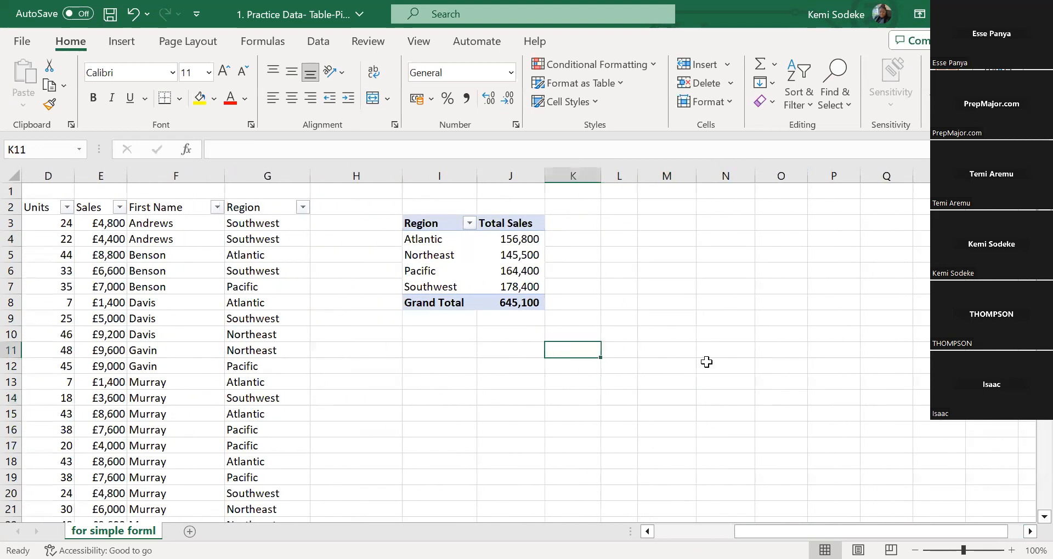
Add the Product field above Region in the PivotTable's rows
left_click(468, 262)
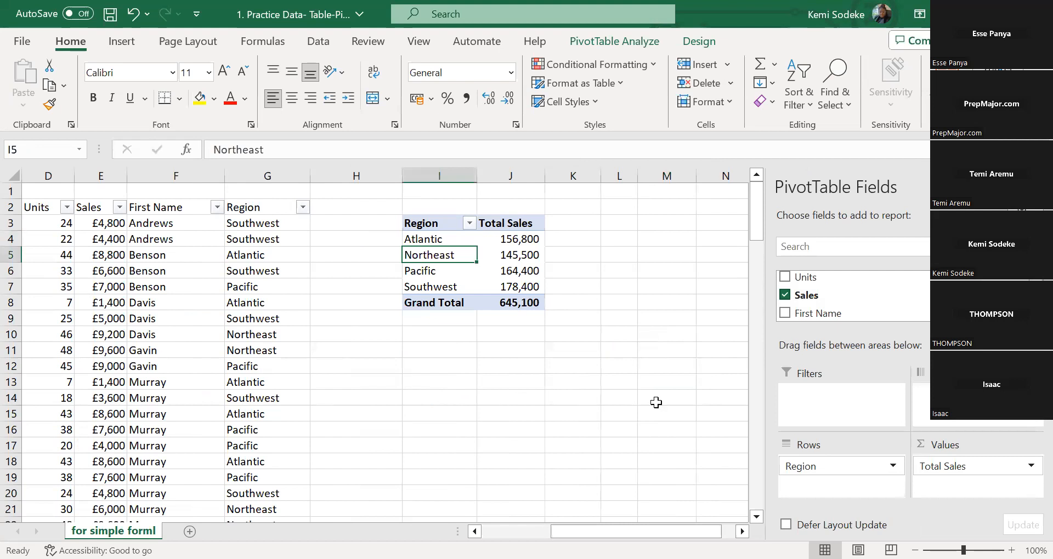
left_click(742, 532)
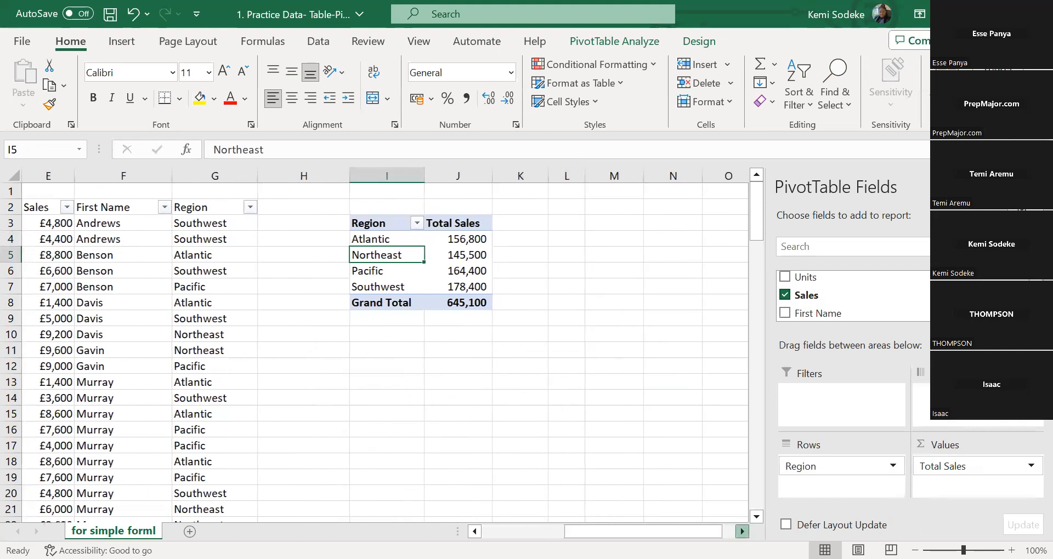
left_click(743, 532)
scroll(987, 296, "up", 1)
scroll(853, 296, "up", 1)
scroll(853, 296, "down", 2)
scroll(853, 296, "up", 2)
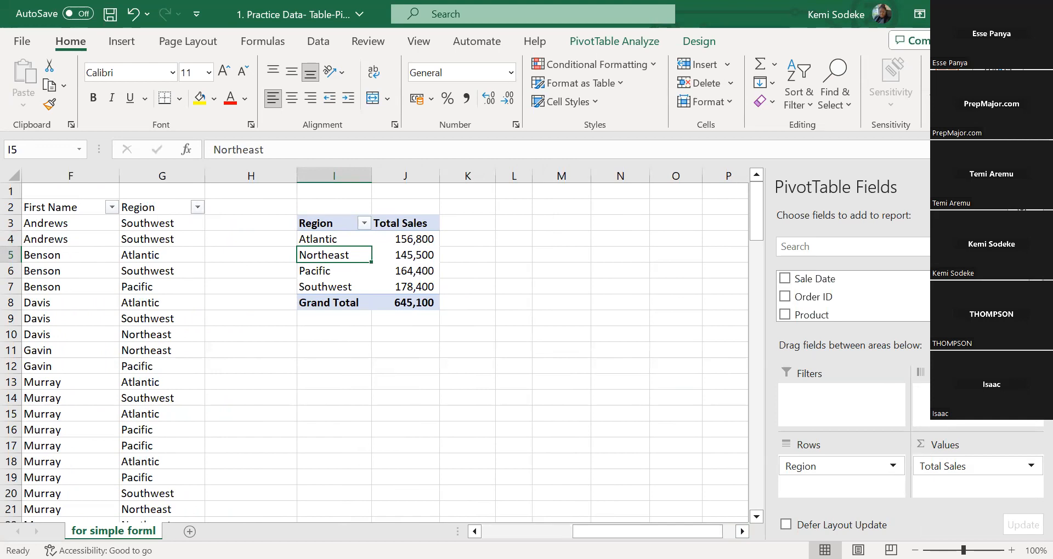
scroll(852, 296, "down", 2)
scroll(852, 296, "up", 2)
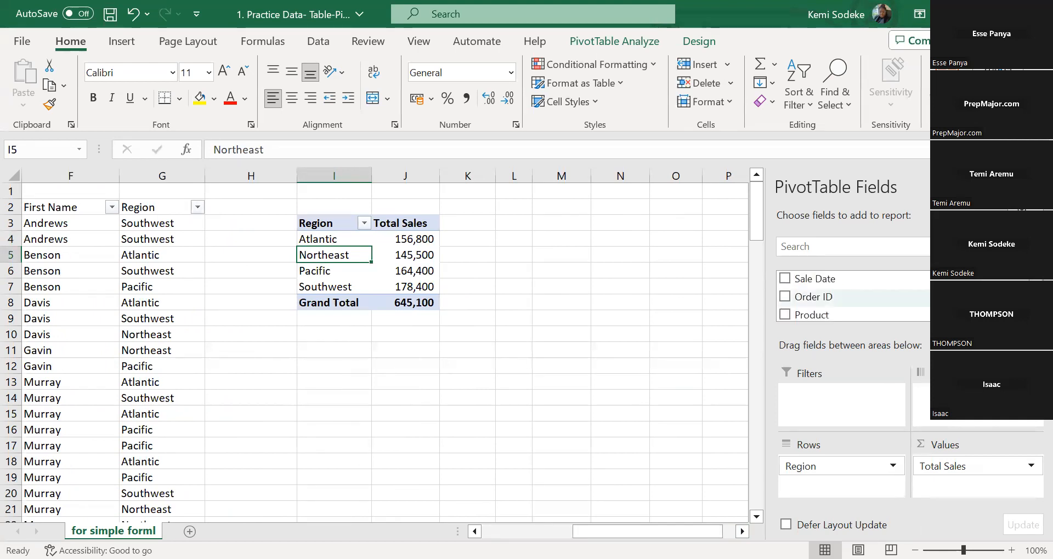
scroll(853, 296, "down", 2)
scroll(852, 296, "up", 1)
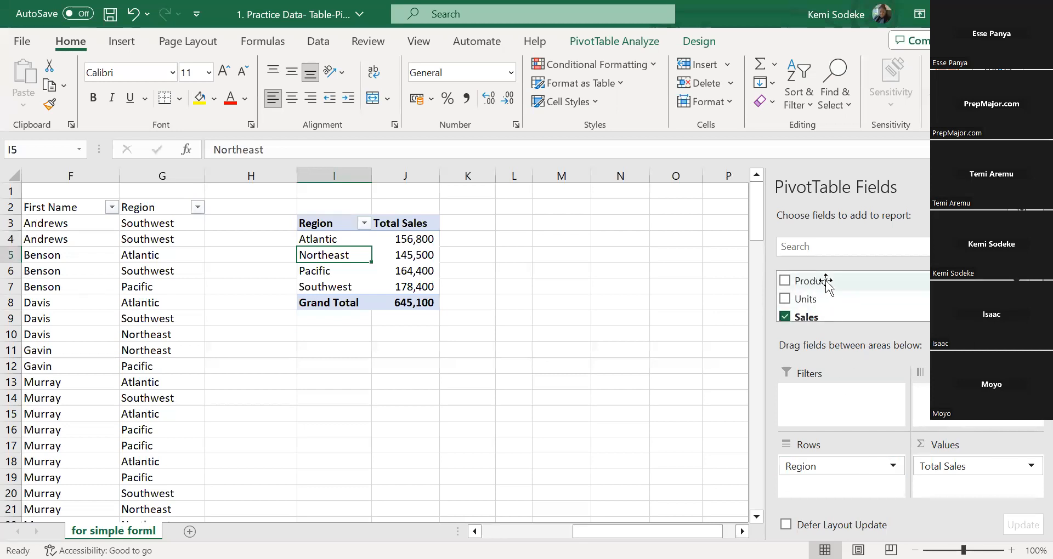
left_click_drag(826, 283, 853, 474)
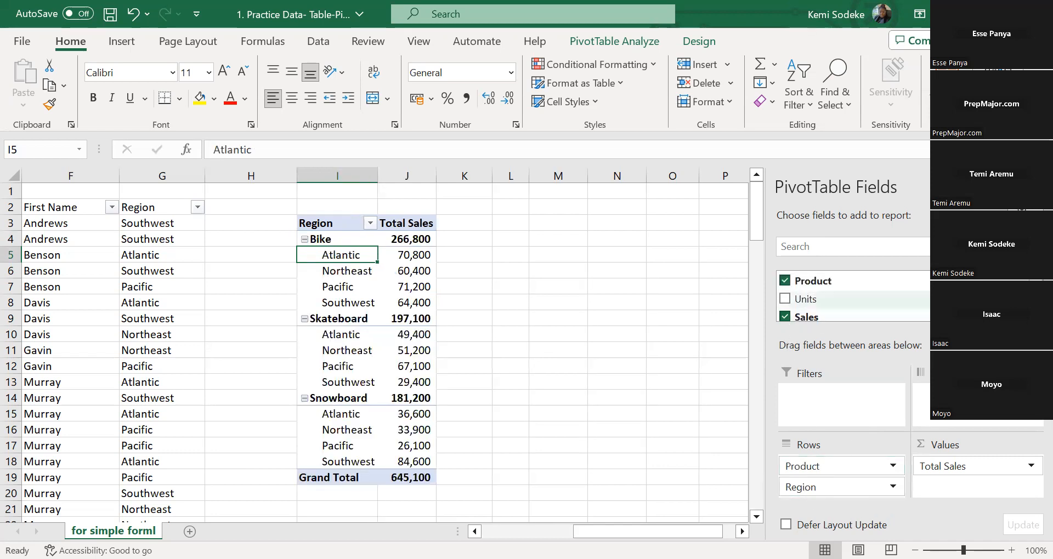
Remove the Region field from the PivotTable's rows, and undo both that removal and the addition of Product
scroll(834, 301, "down", 3)
left_click(785, 292)
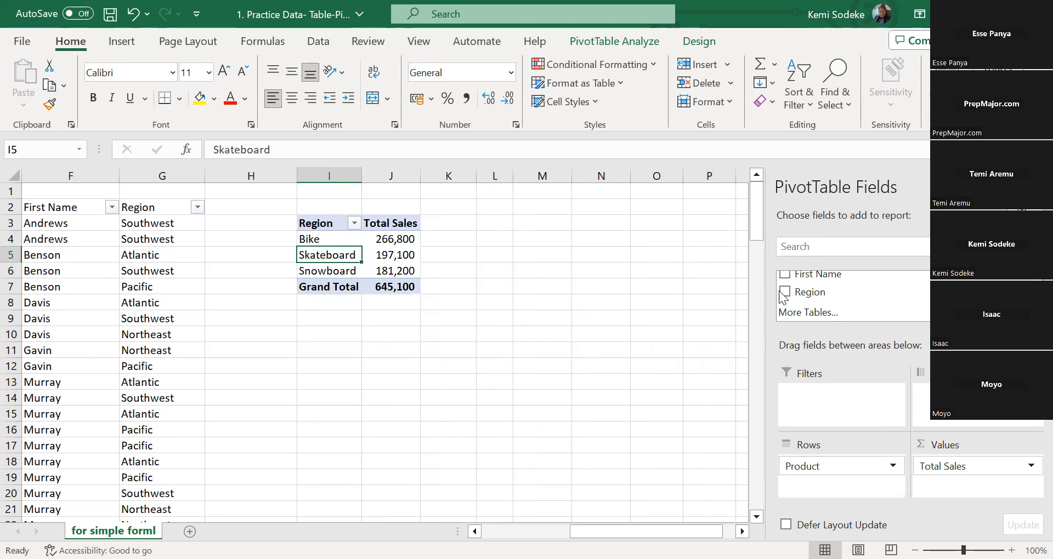
left_click(133, 15)
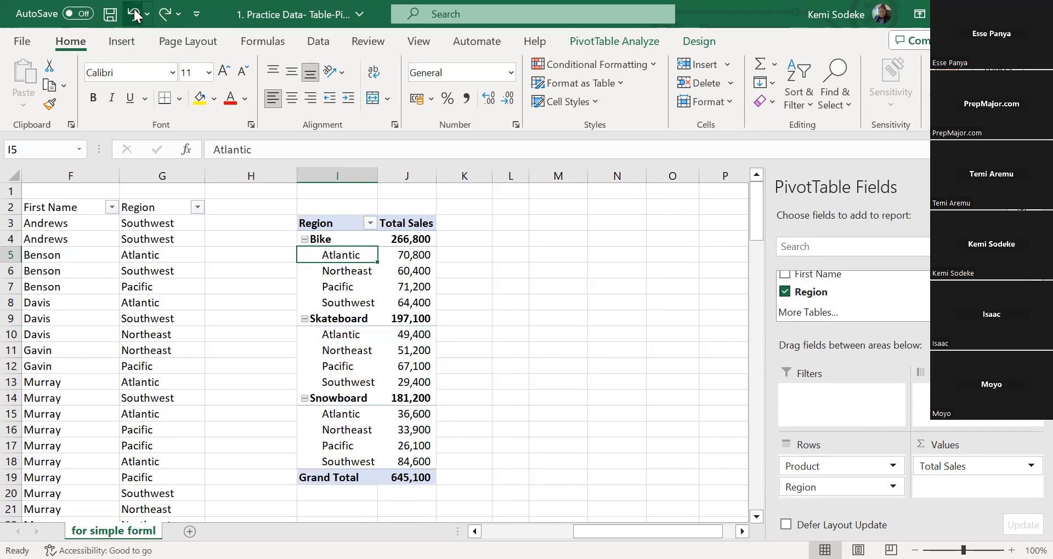
left_click(133, 15)
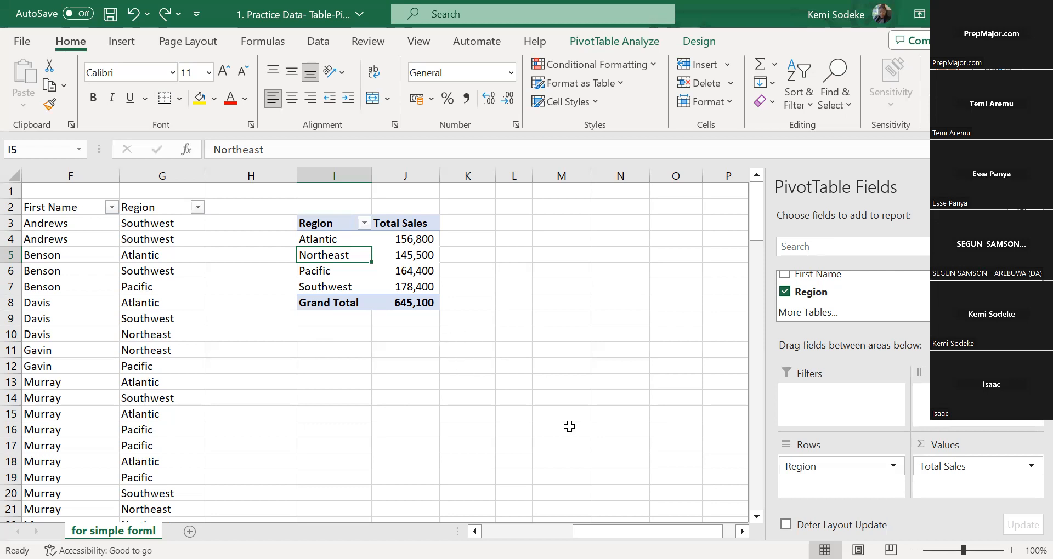
left_click(509, 379)
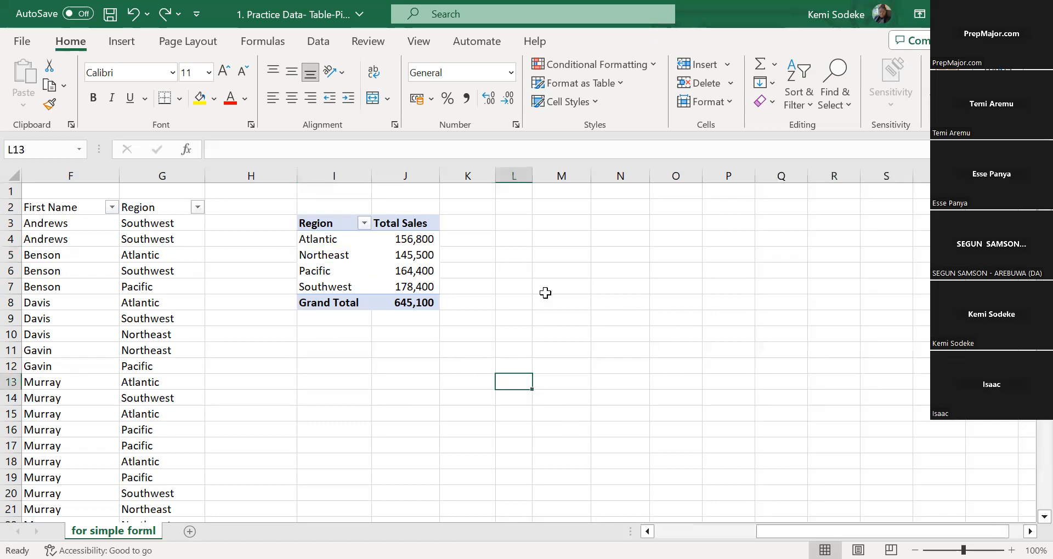
left_click(370, 258)
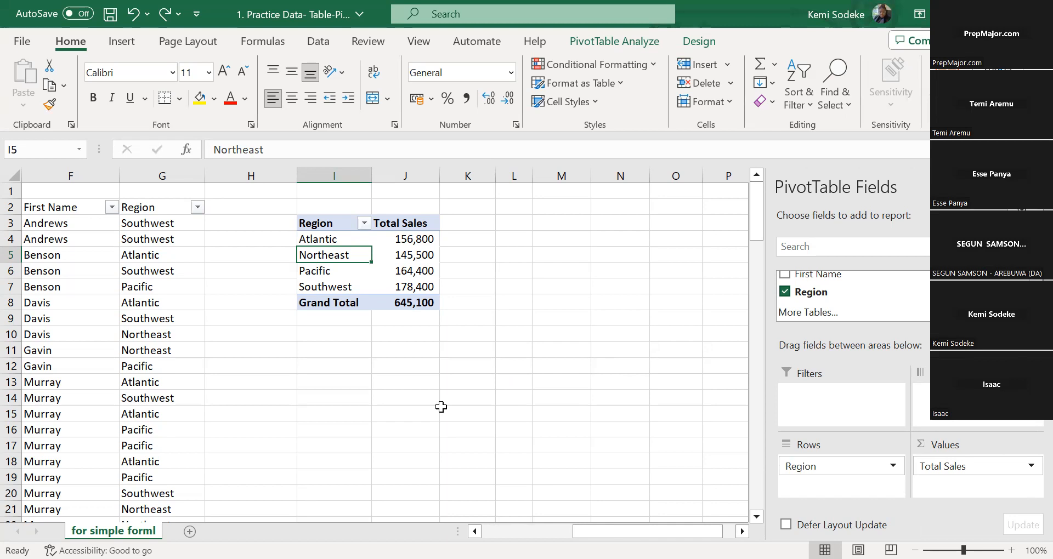
left_click(430, 366)
left_click(334, 262)
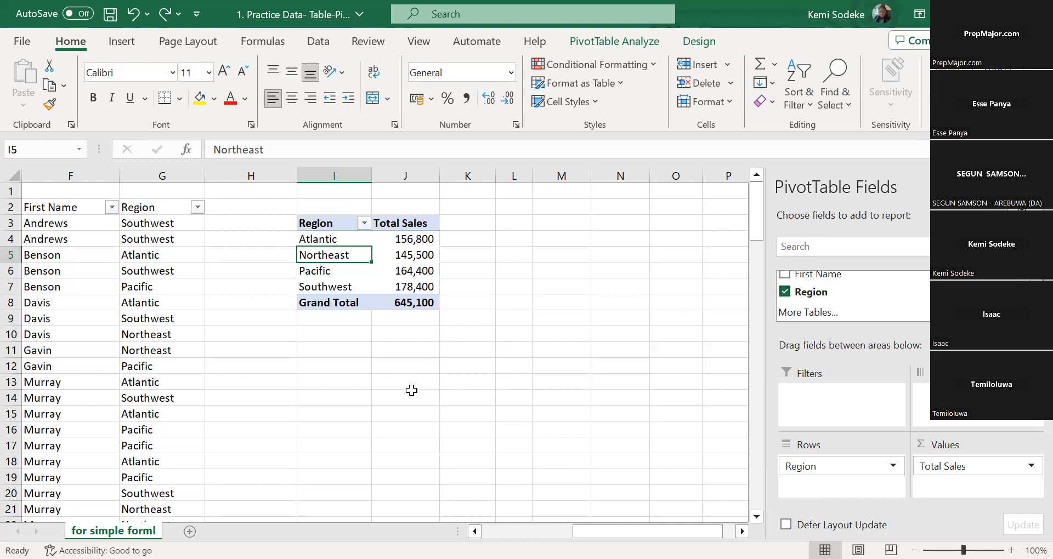
left_click(390, 379)
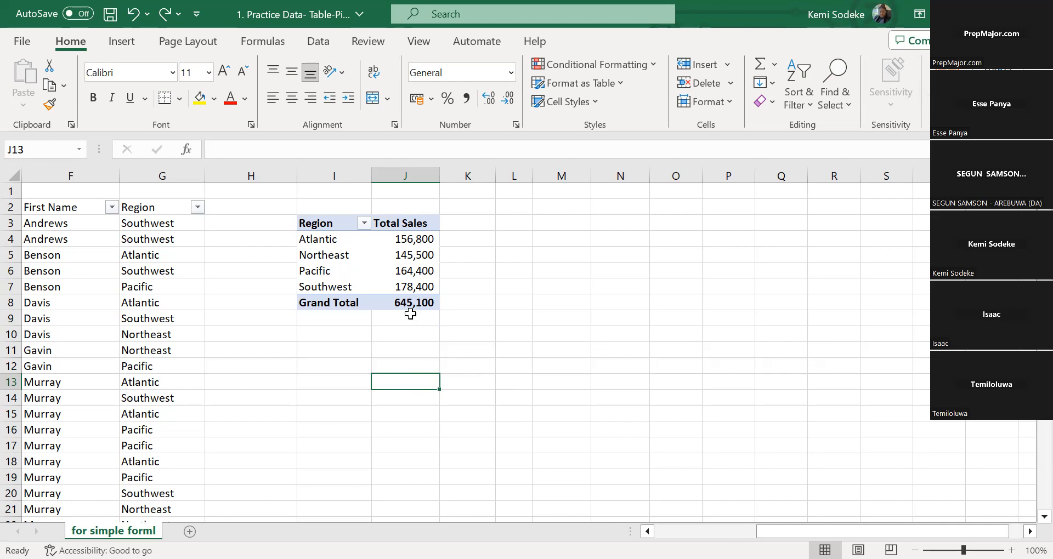
Copy the PivotTable in I3:J8 to cell L3 and widen columns L and M to fit its contents
left_click_drag(304, 227, 413, 300)
right_click(349, 262)
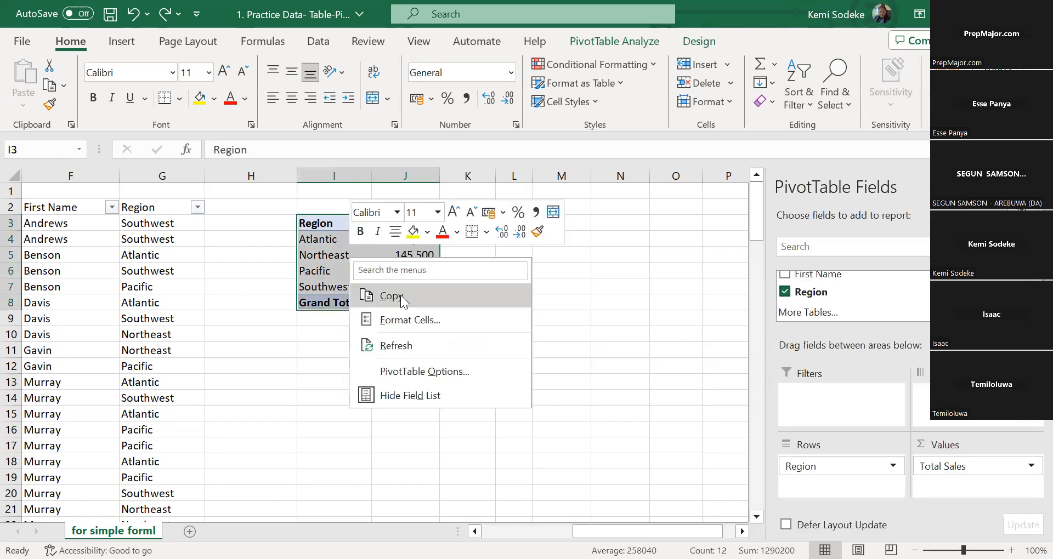
left_click(400, 295)
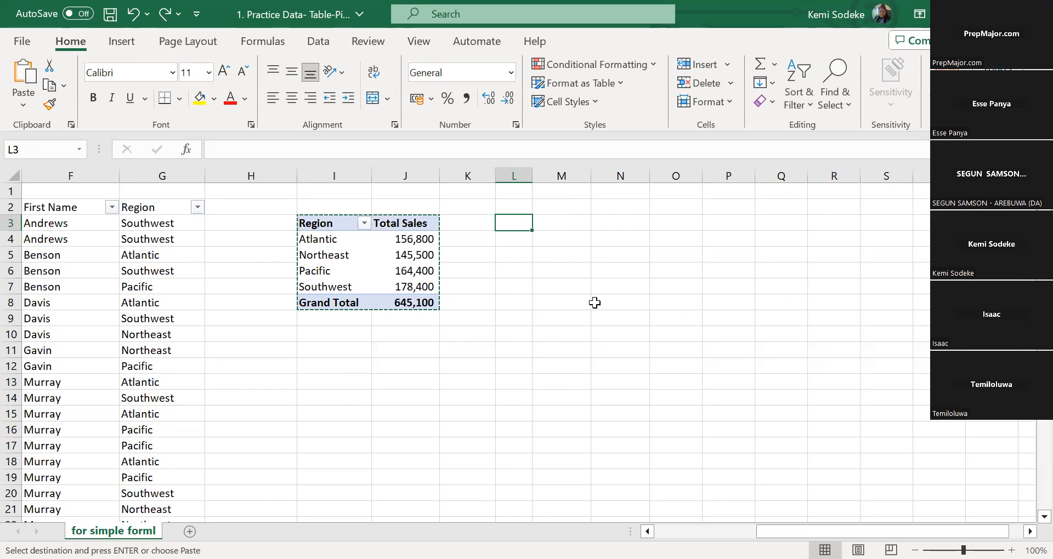
key("ctrl+v")
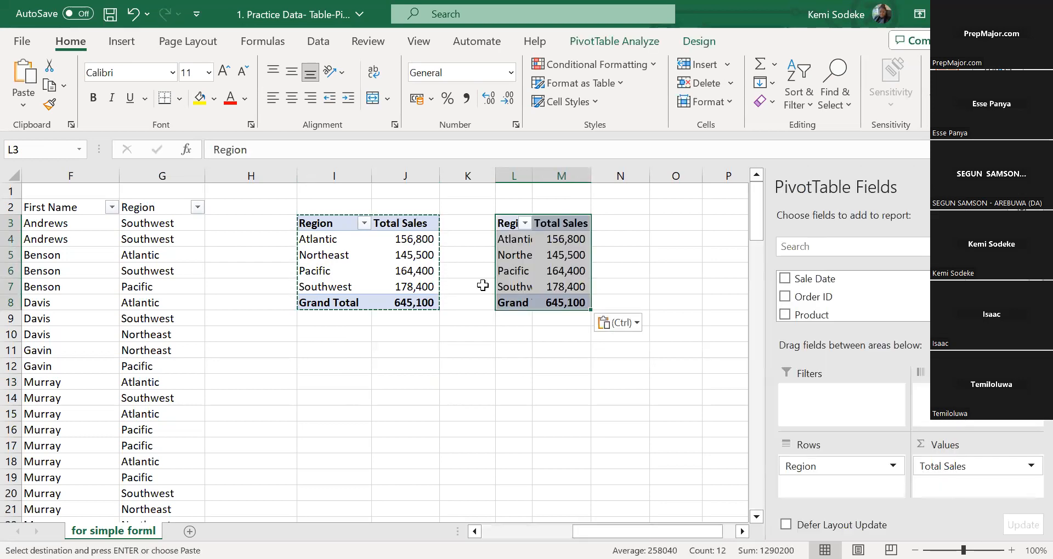
left_click_drag(532, 175, 565, 175)
left_click_drag(623, 176, 665, 285)
left_click(581, 256)
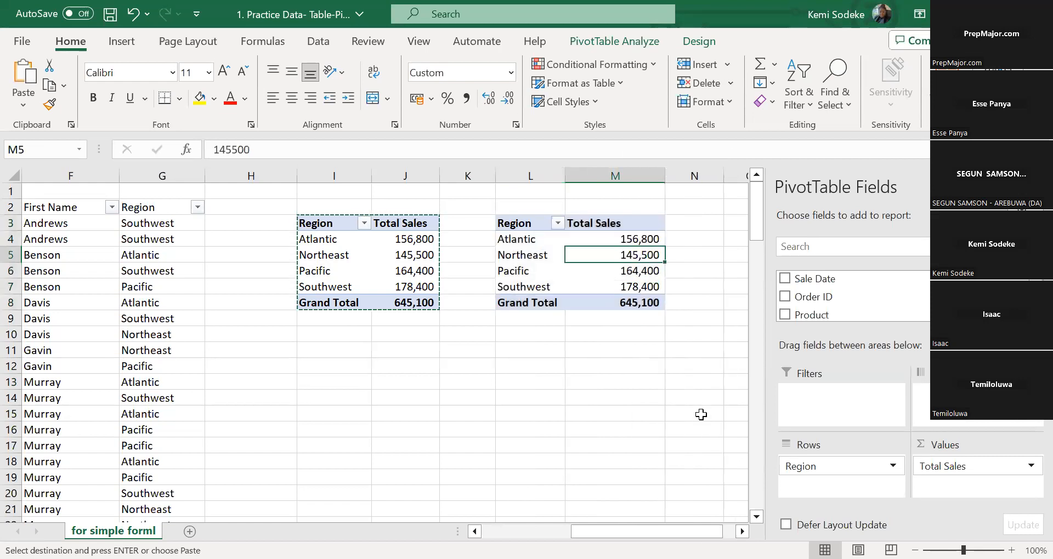
Add the Product field to the columns of the copied PivotTable to split each region's sales by product
left_click(543, 287)
scroll(853, 296, "down", 3)
scroll(853, 296, "up", 3)
scroll(853, 296, "up", 1)
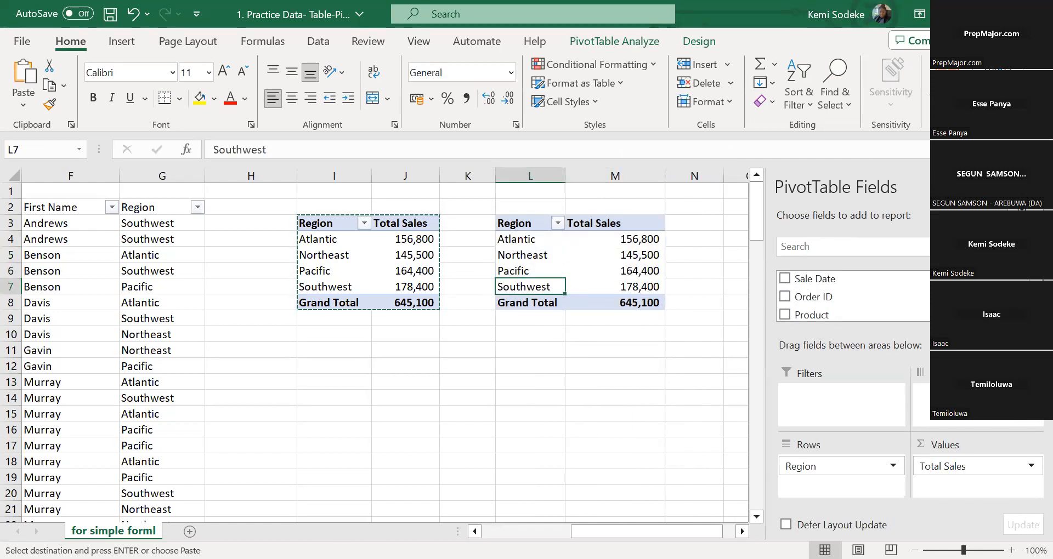
scroll(852, 296, "down", 2)
scroll(853, 296, "up", 2)
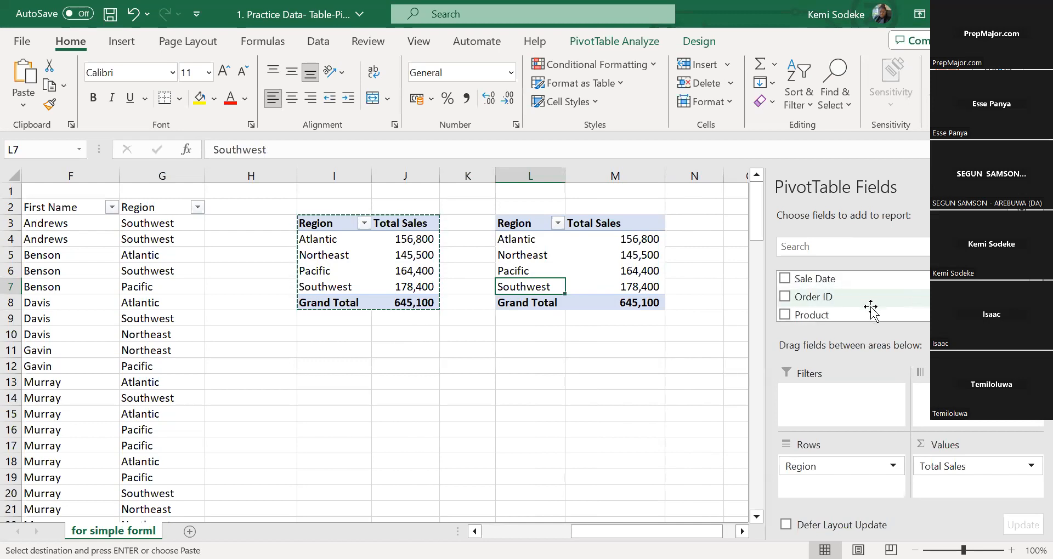
left_click_drag(851, 317, 933, 395)
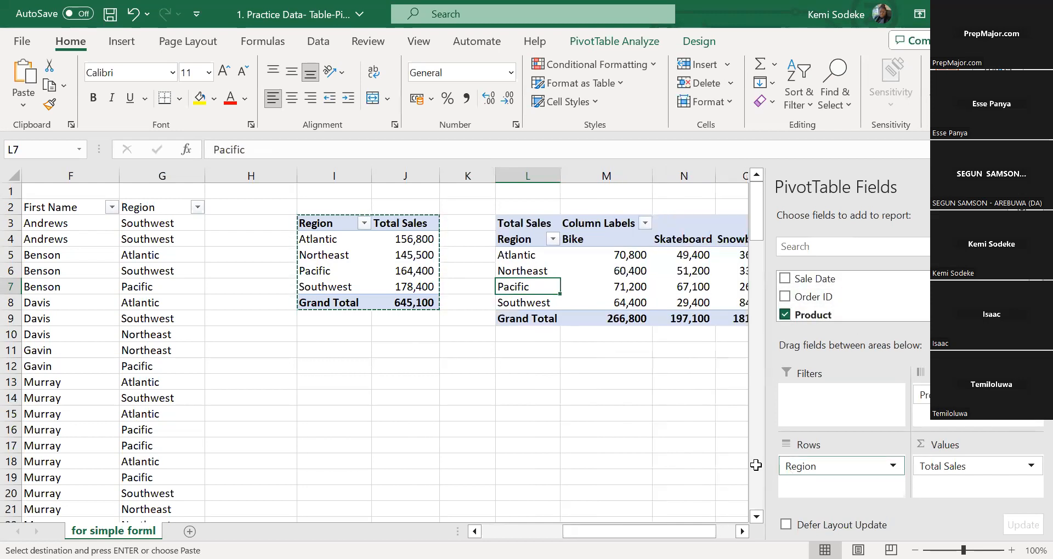
scroll(392, 262, "right", 5)
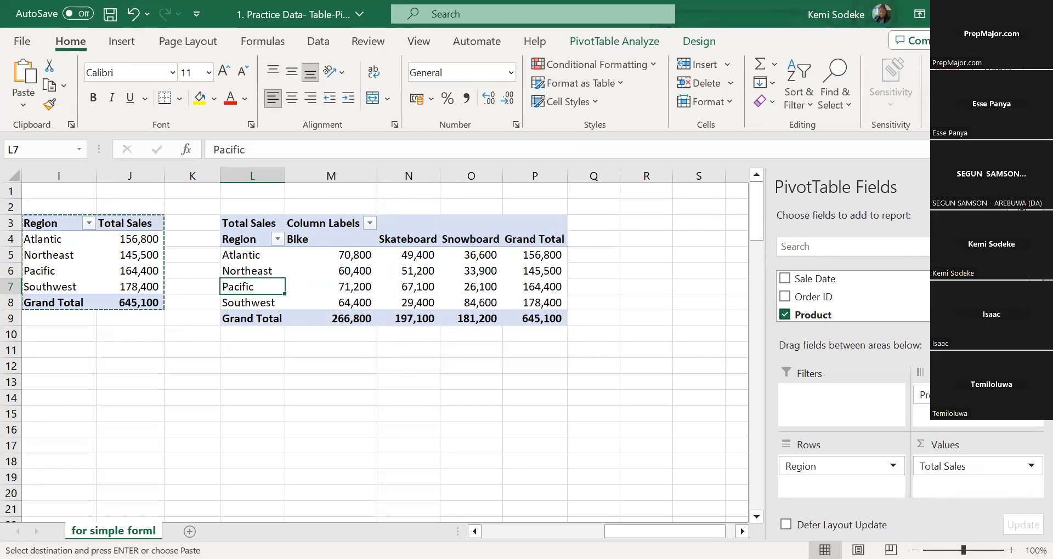
scroll(246, 323, "left", 1)
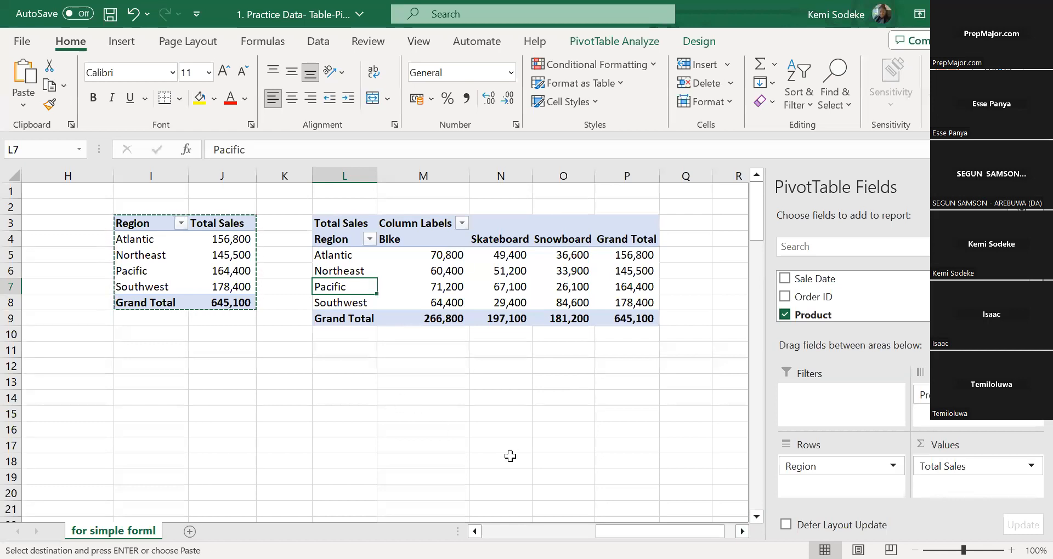
Copy the product-by-region PivotTable in L3:P9 to cell B2 of a new sheet
left_click_drag(692, 531, 659, 523)
left_click(742, 531)
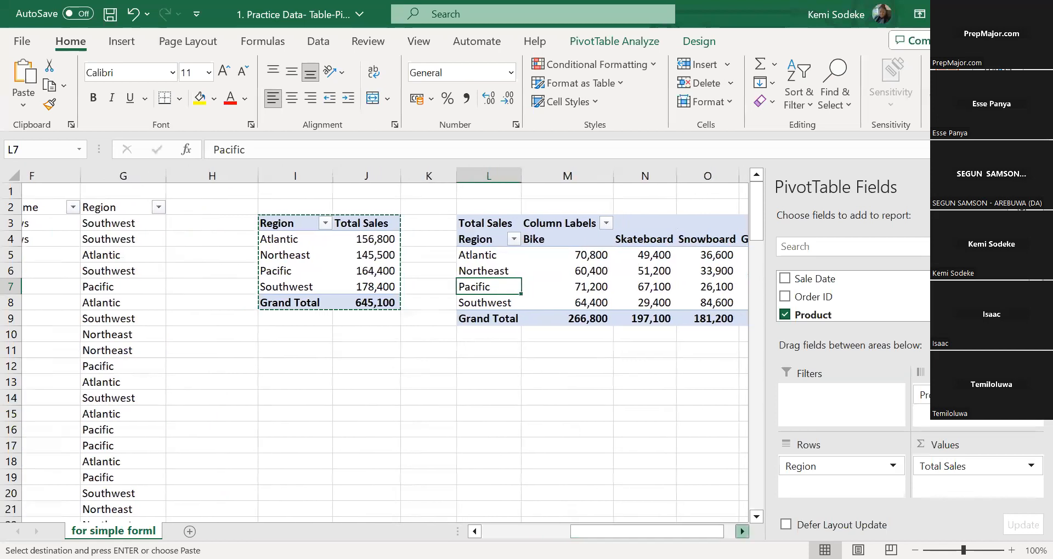
left_click(742, 531)
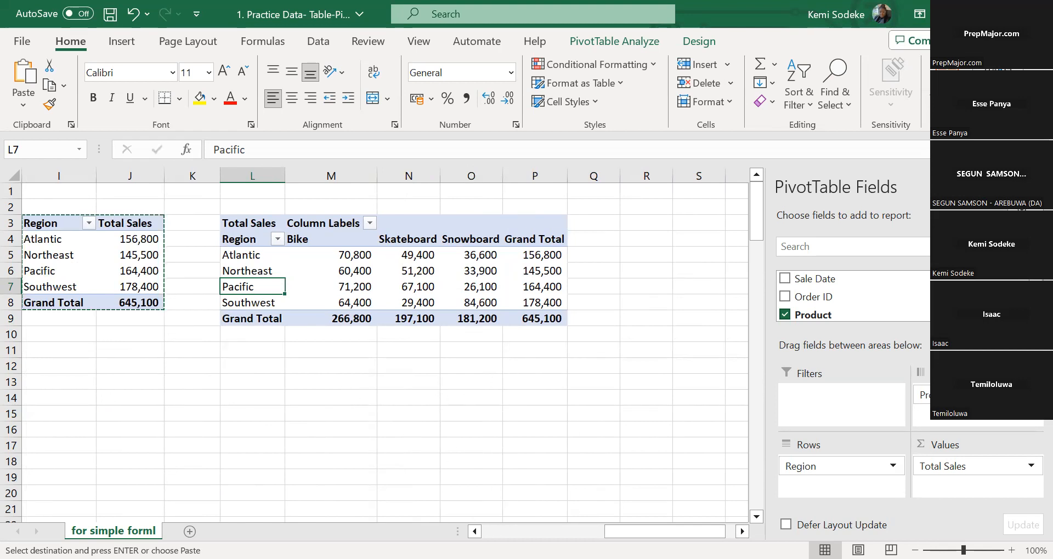
left_click(476, 461)
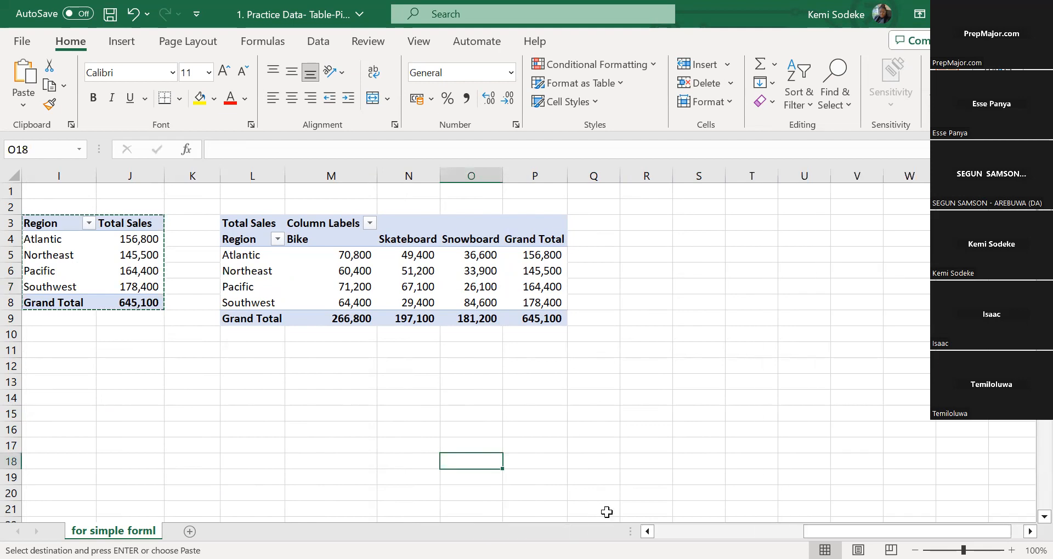
left_click(225, 225)
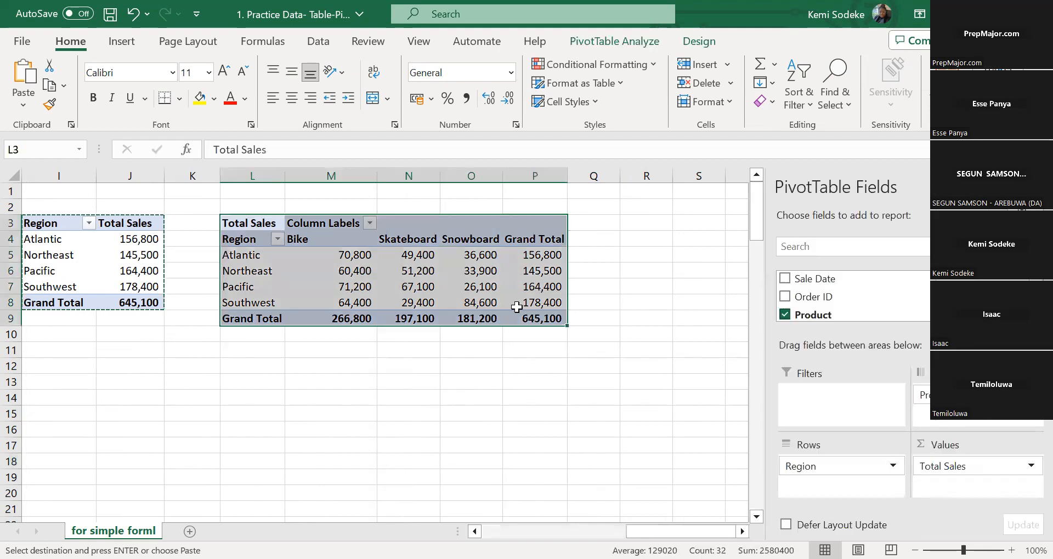
key("ctrl+c")
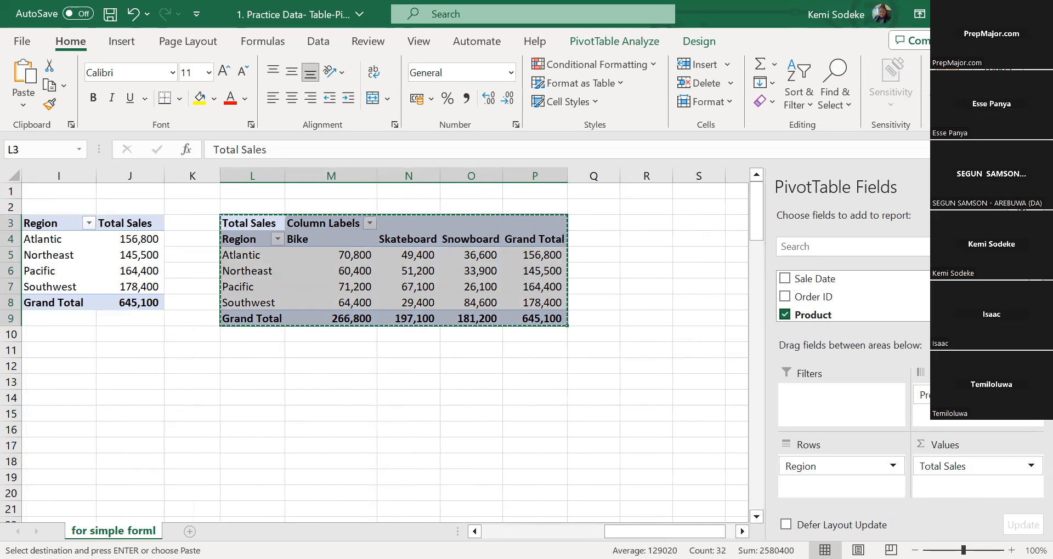
left_click(189, 531)
left_click(120, 211)
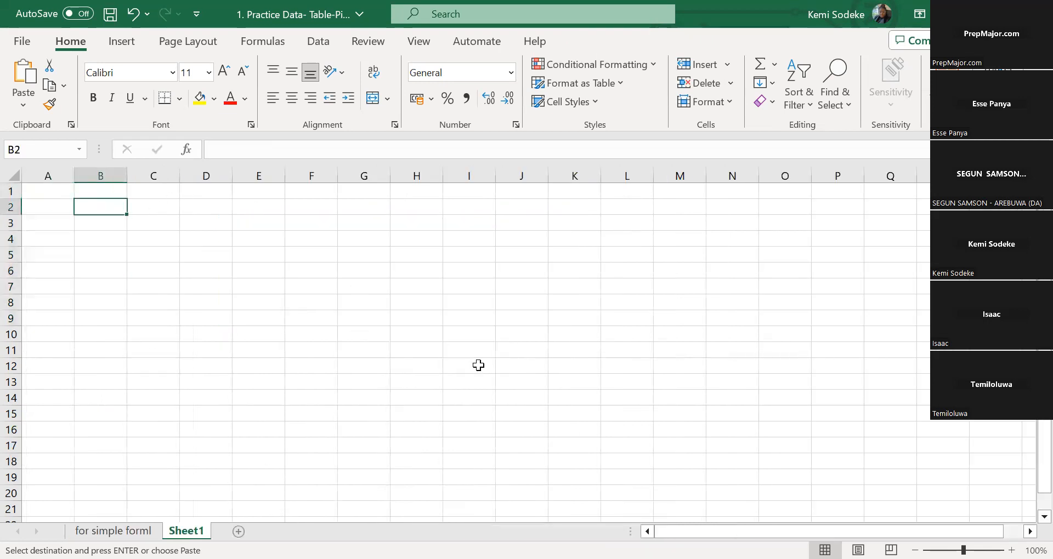
key("ctrl+v")
Fit the widths of columns B through F to the pasted PivotTable's contents
left_click_drag(127, 180, 127, 180)
double_click(126, 176)
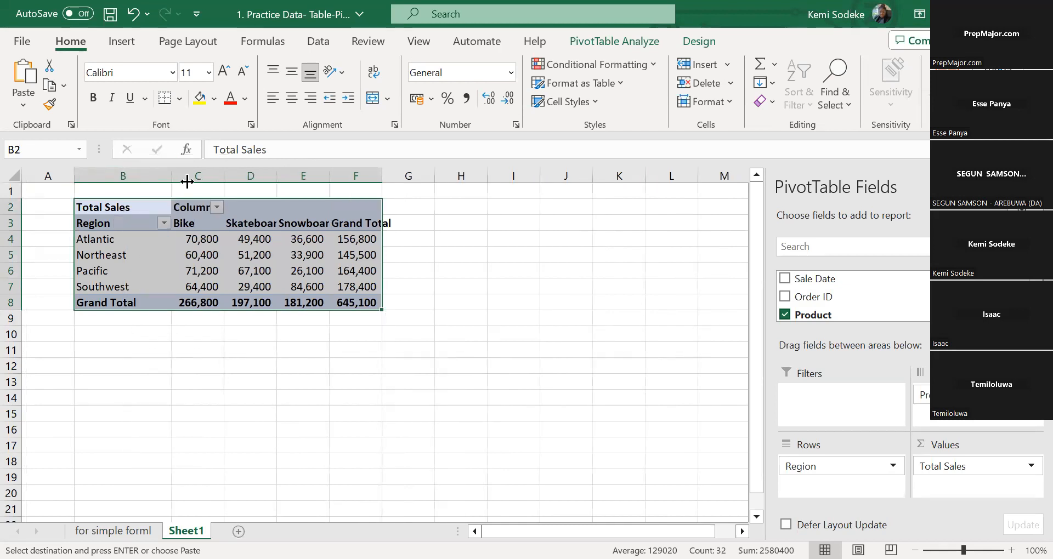
double_click(224, 176)
double_click(313, 175)
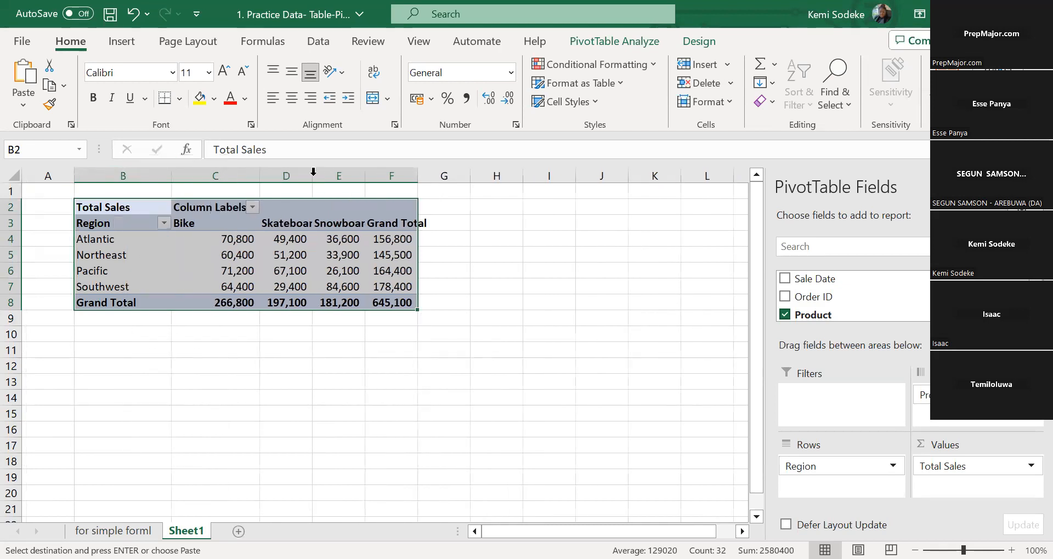
double_click(395, 176)
double_click(474, 179)
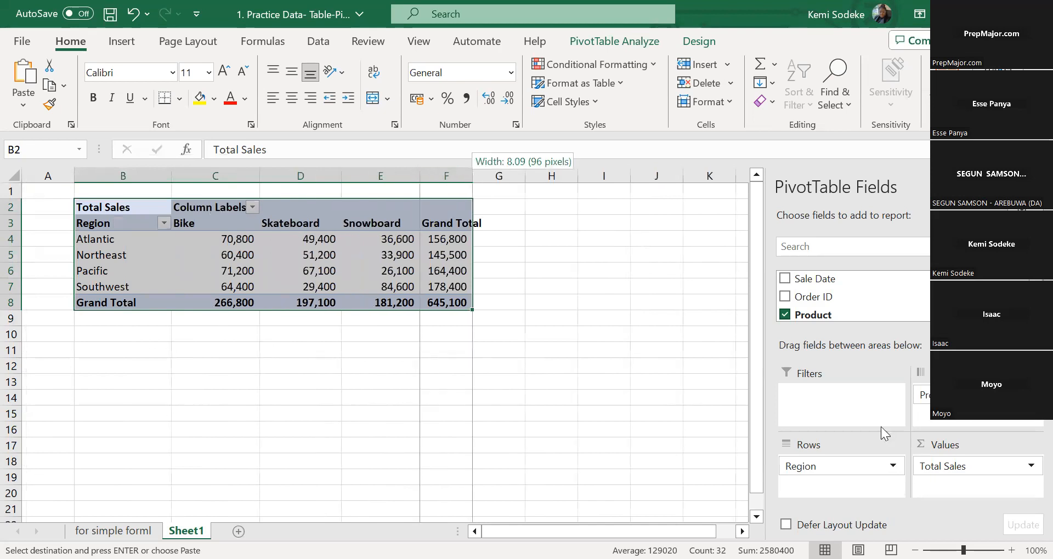
Move the Product field from the PivotTable's columns to its rows and remove the Region field
scroll(812, 303, "down", 3)
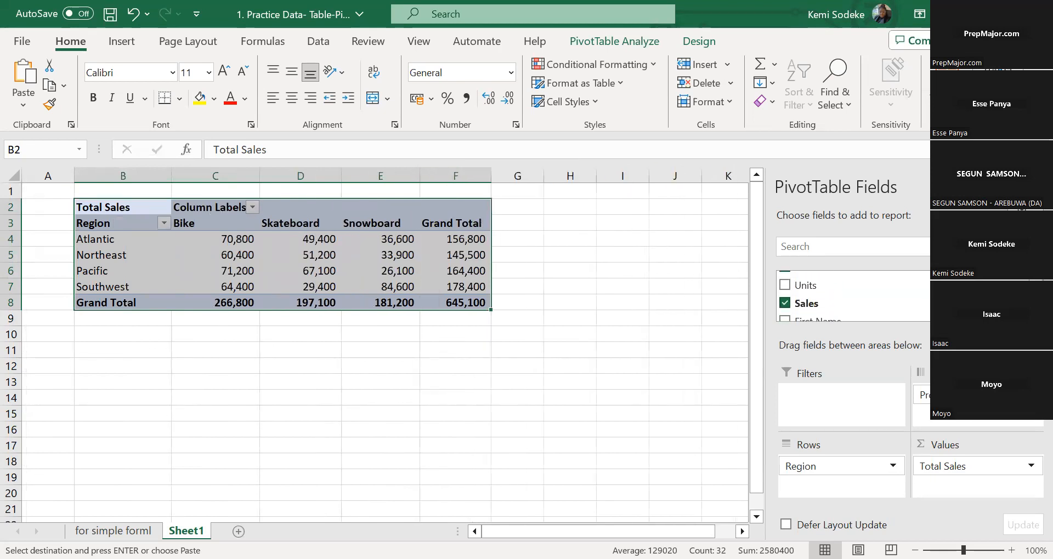
scroll(839, 296, "up", 2)
left_click_drag(839, 294, 854, 462)
scroll(784, 299, "down", 3)
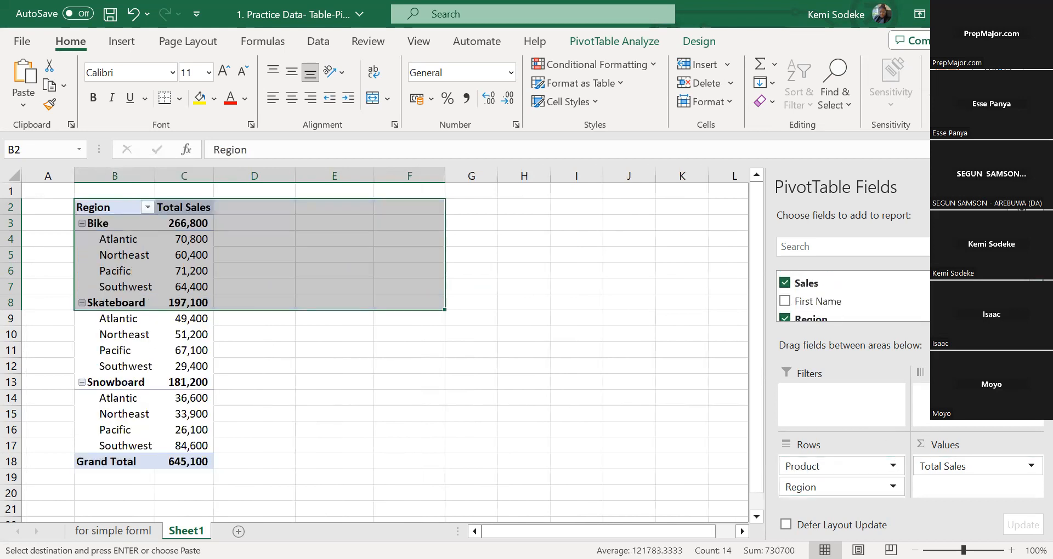
left_click(784, 312)
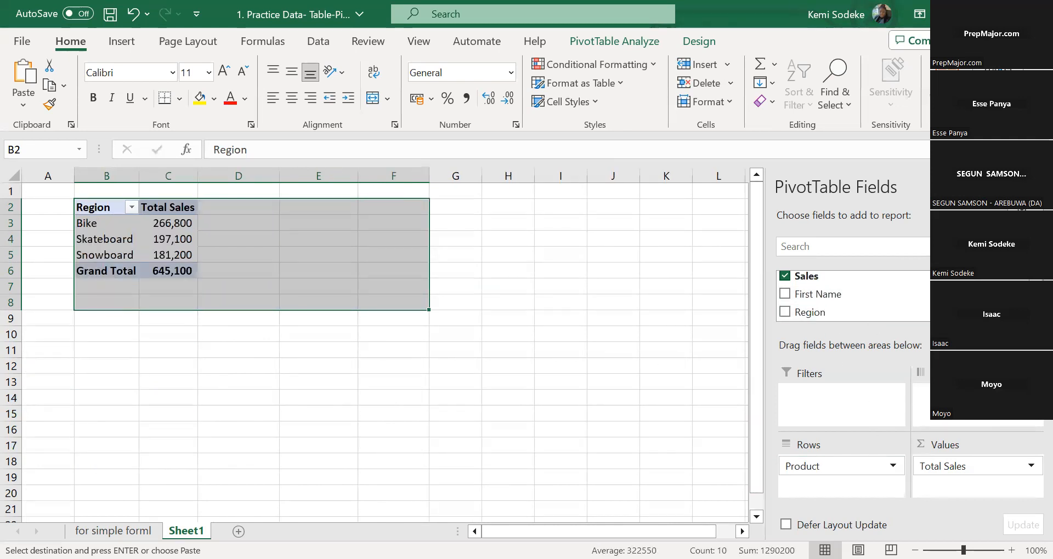
Add the First Name field above Product in the PivotTable's rows
left_click_drag(828, 294, 845, 465)
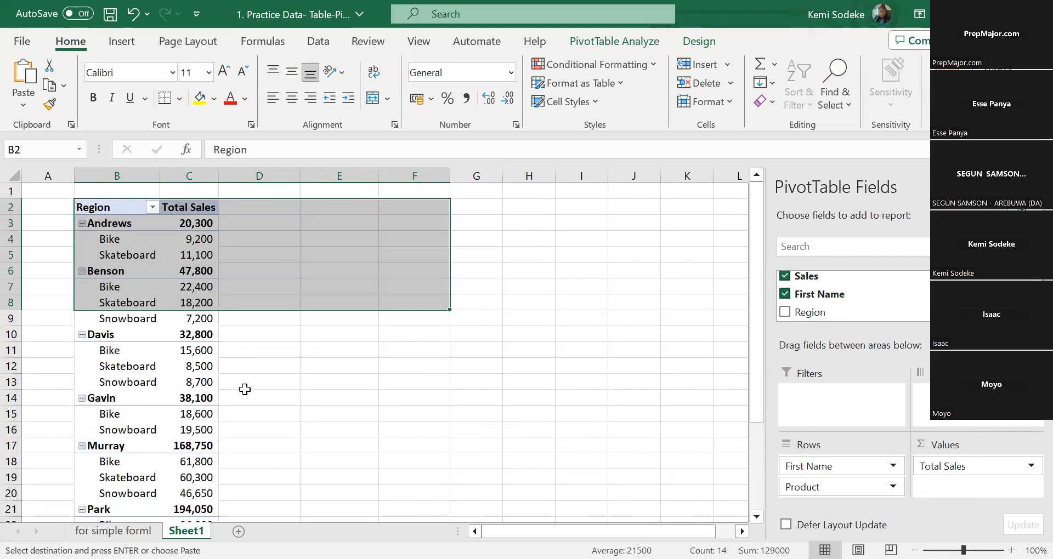
left_click(187, 348)
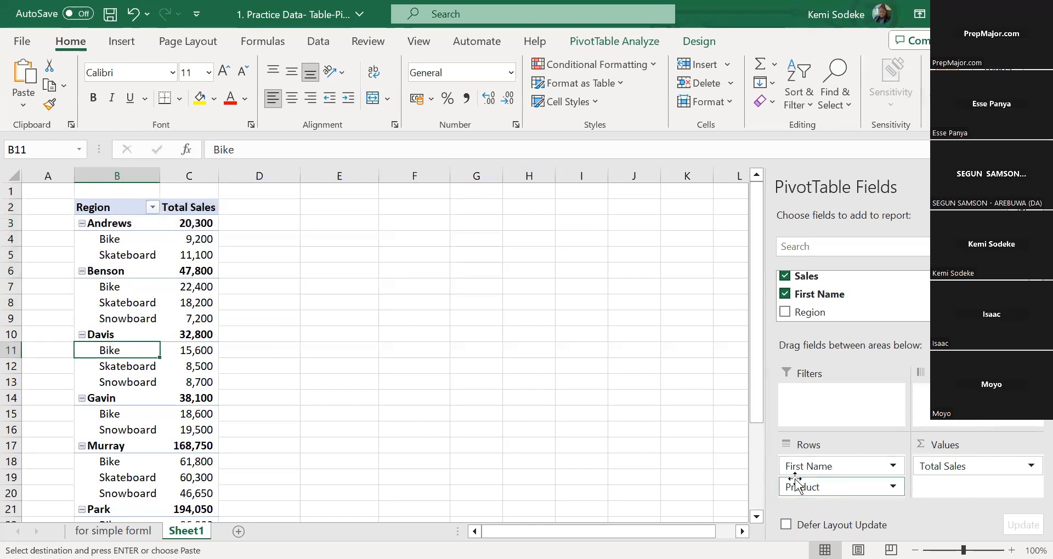
left_click(166, 245)
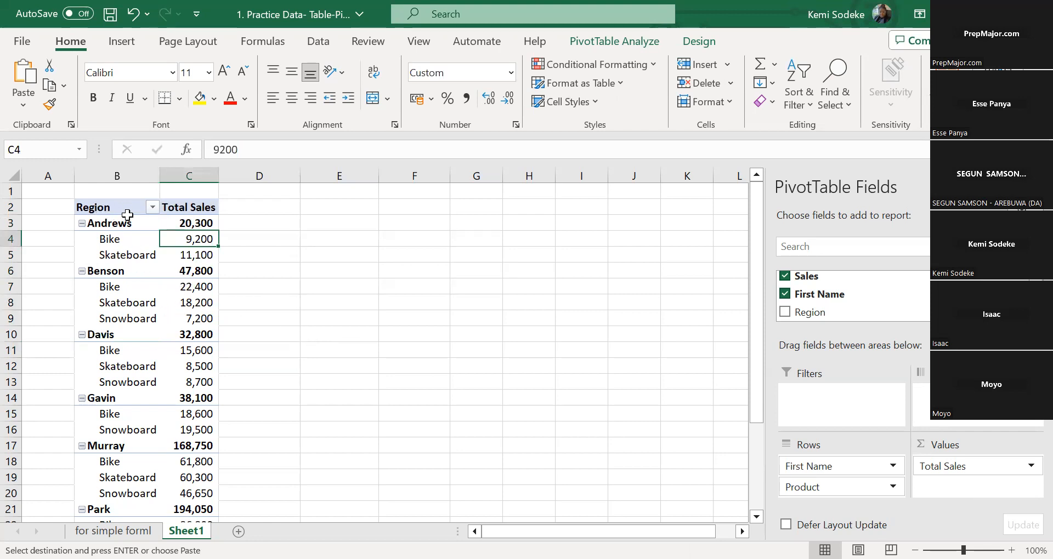
Enable the Classic PivotTable layout in the display options of the PivotTable on Sheet1
right_click(135, 285)
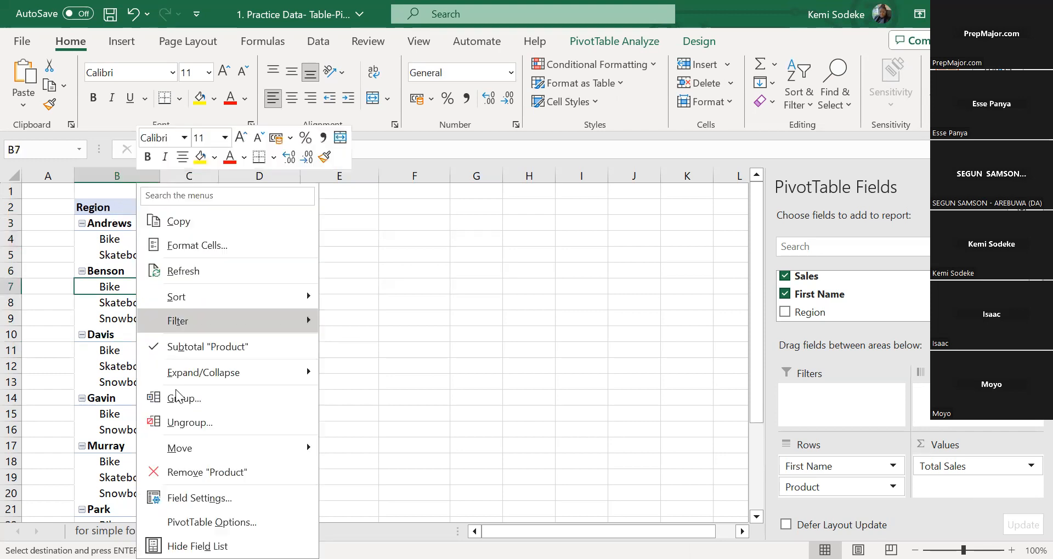
left_click(252, 521)
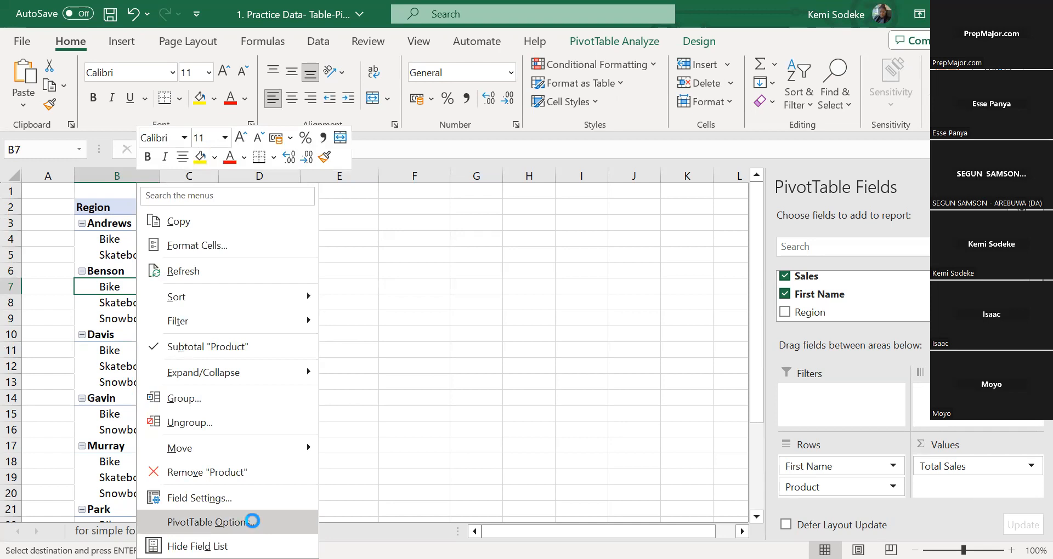
left_click(385, 201)
left_click(98, 334)
left_click(313, 536)
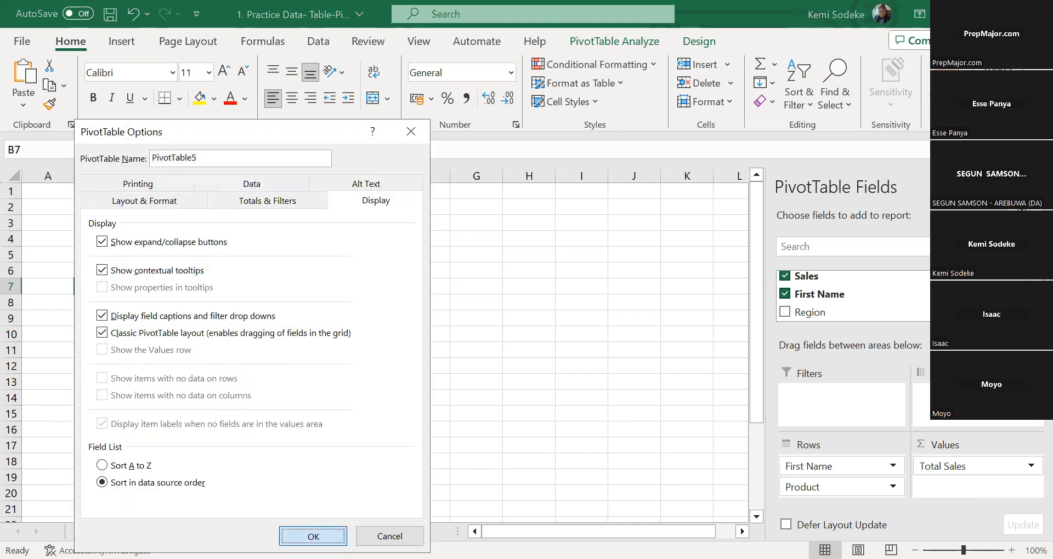
left_click(410, 351)
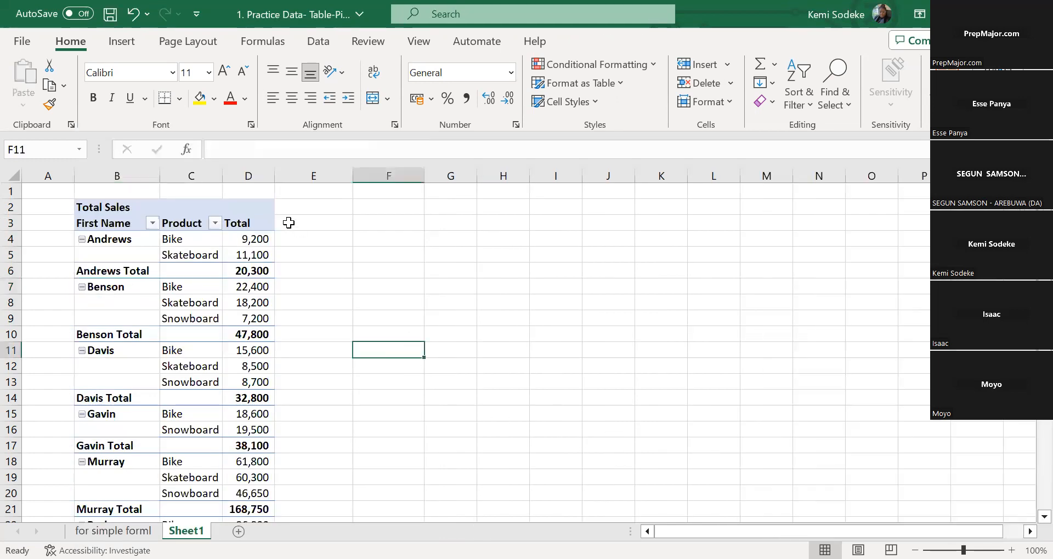
Move the Product field ahead of First Name within the PivotTable grid and widen columns C and D
left_click(185, 212)
left_click(188, 225)
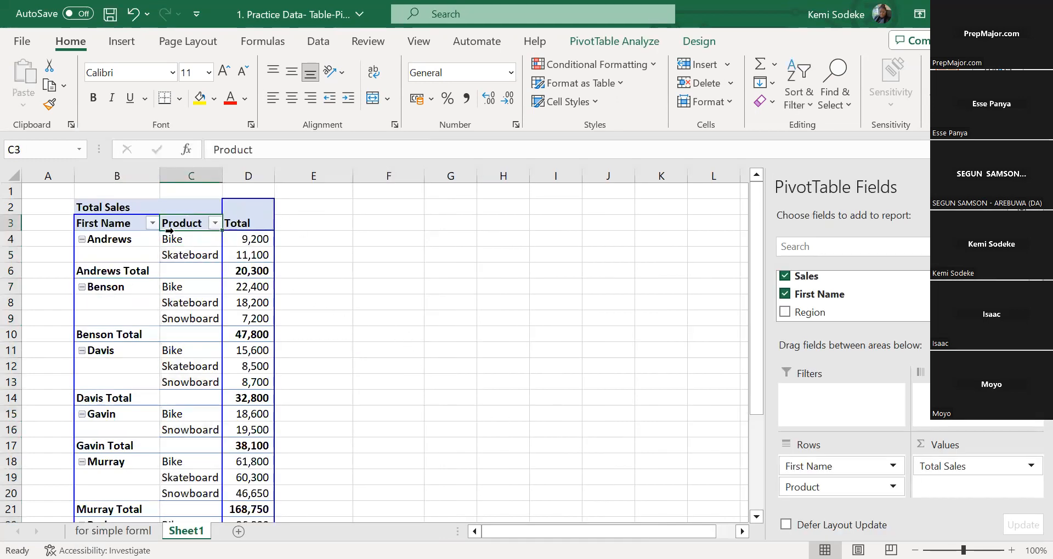
left_click_drag(169, 232, 107, 241)
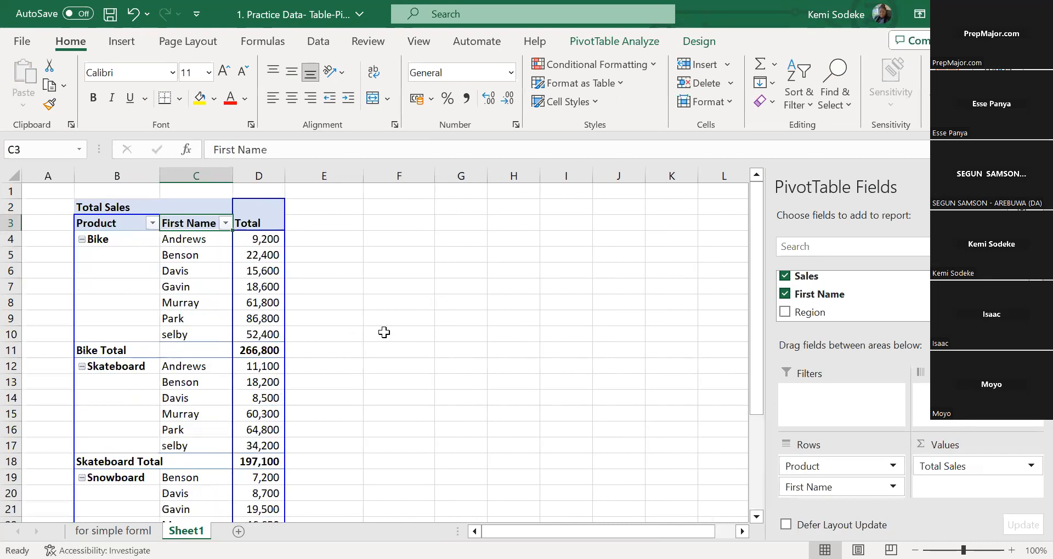
left_click_drag(233, 175, 337, 176)
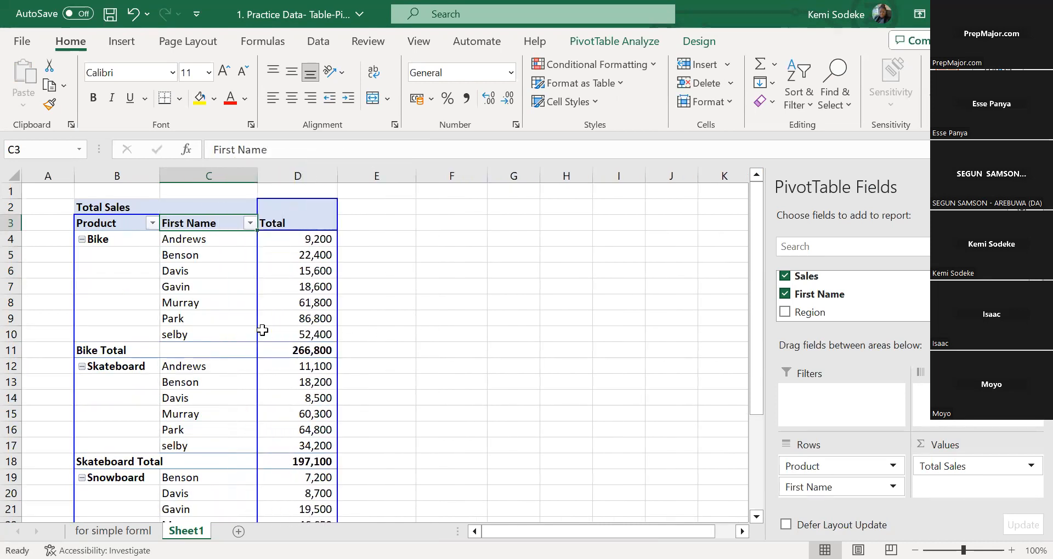
left_click(219, 382)
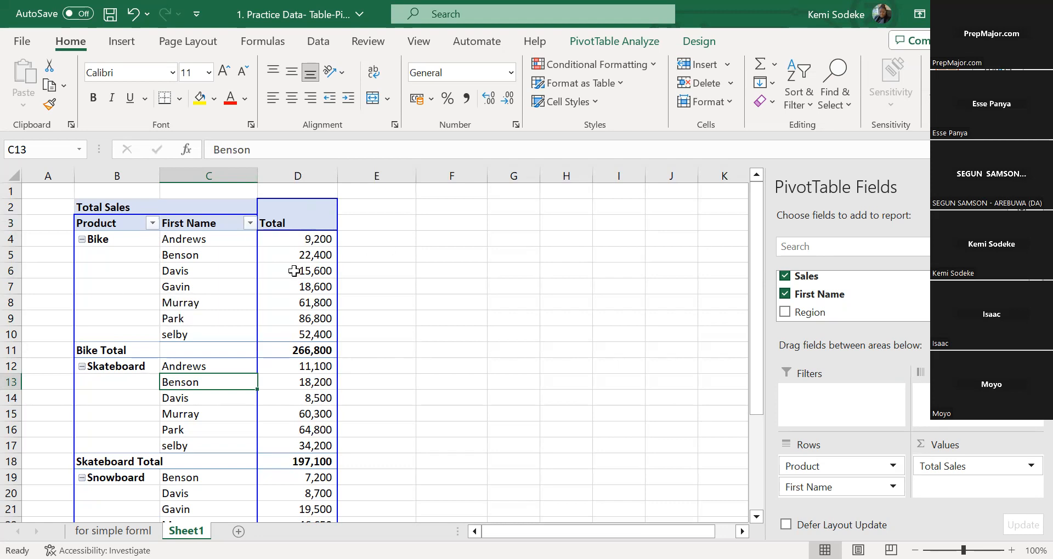
left_click(121, 285)
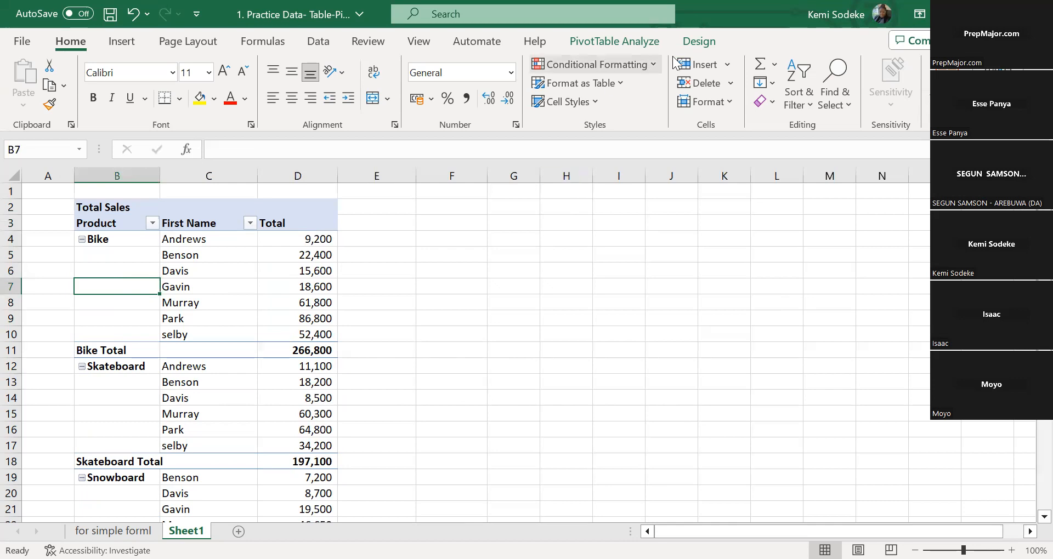
left_click(616, 44)
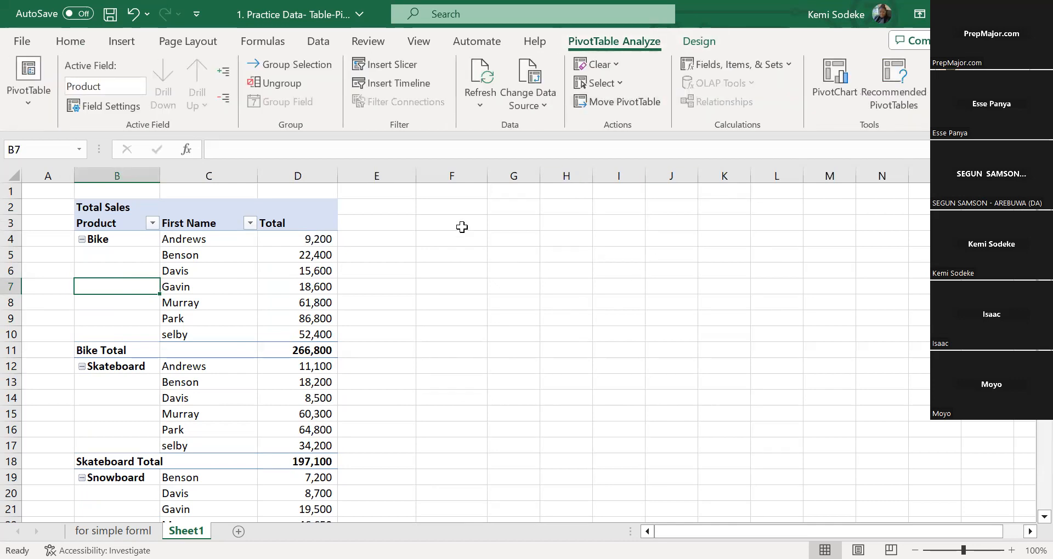
left_click(397, 64)
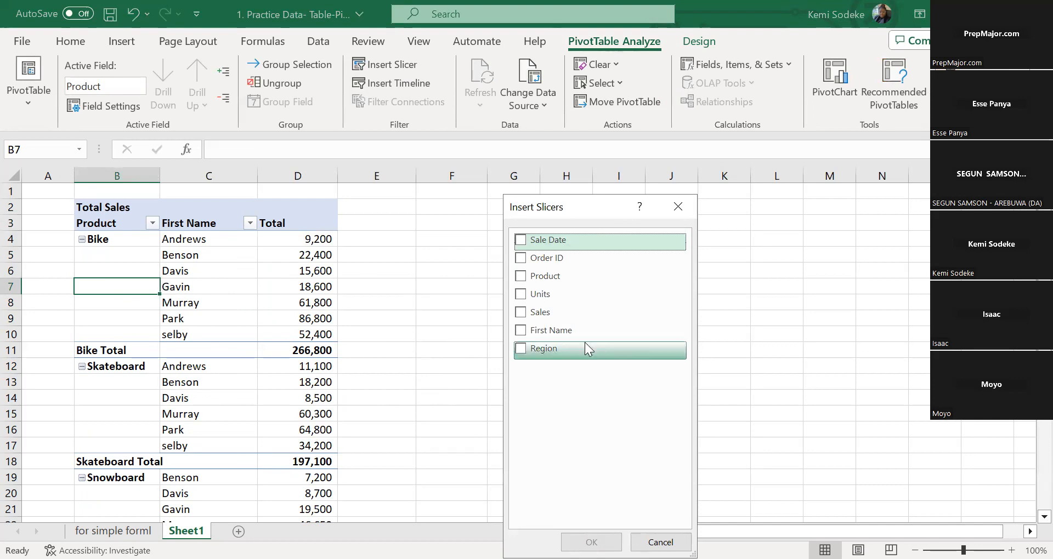
left_click(528, 317)
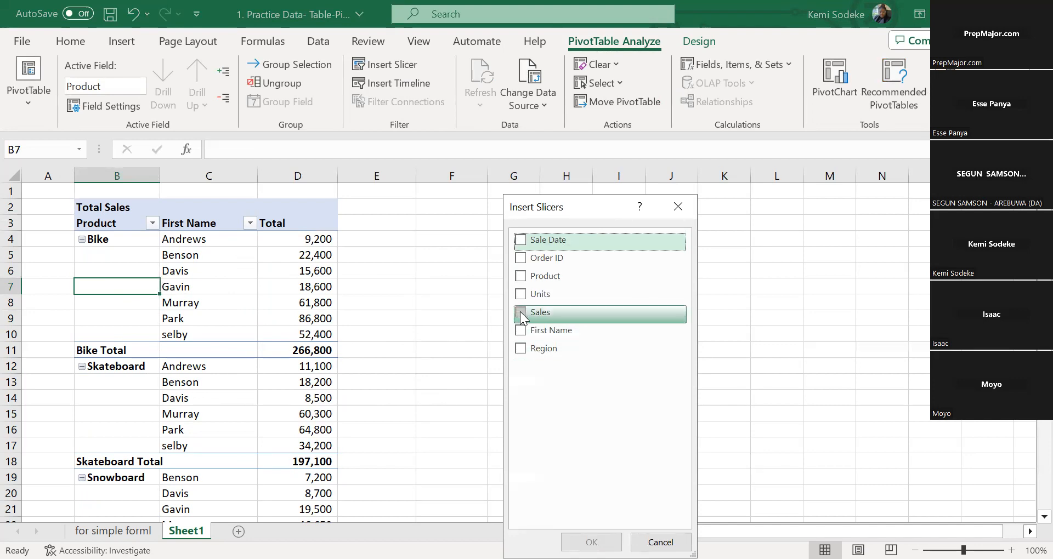
left_click(520, 311)
left_click(520, 312)
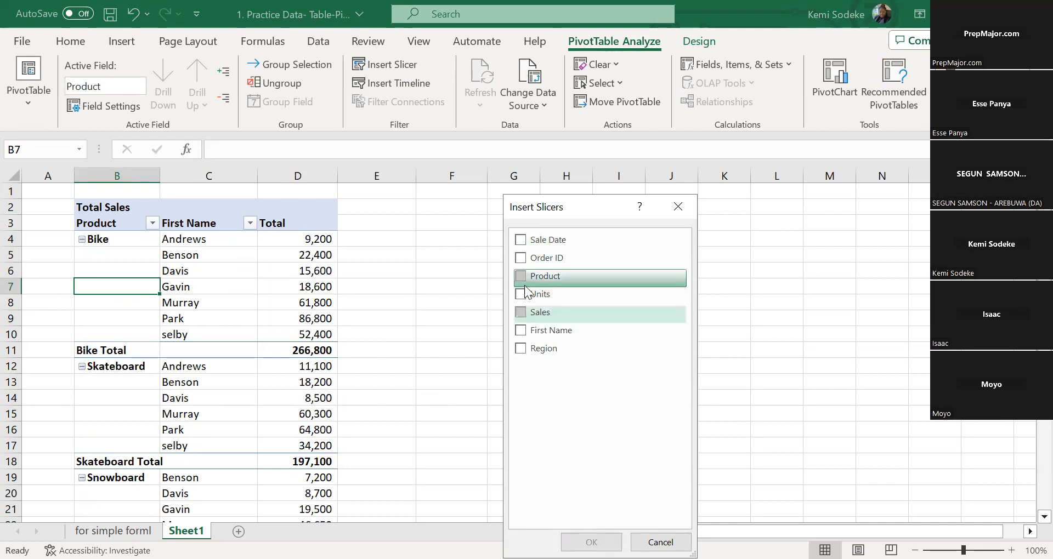
left_click(522, 294)
left_click(522, 276)
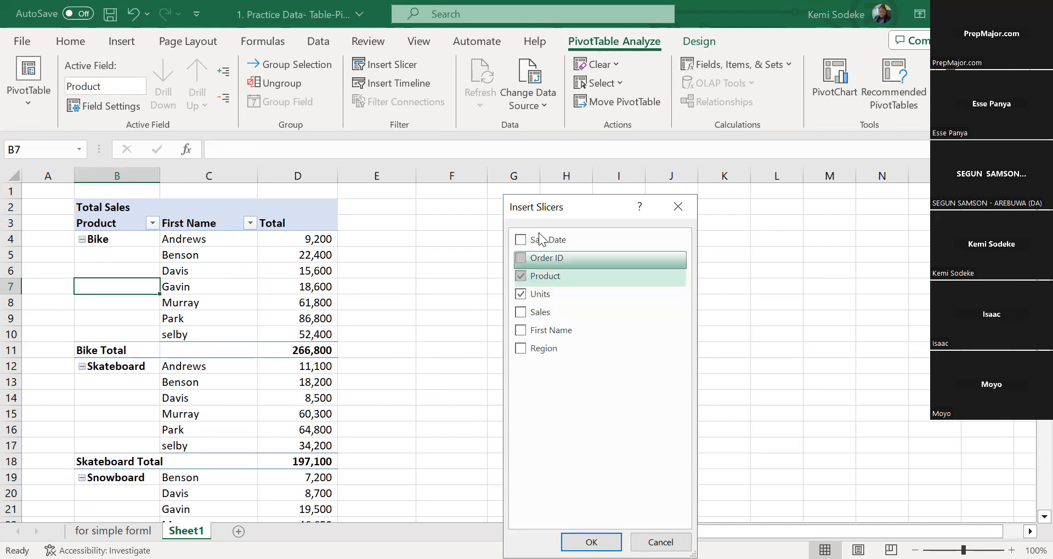
left_click(565, 349)
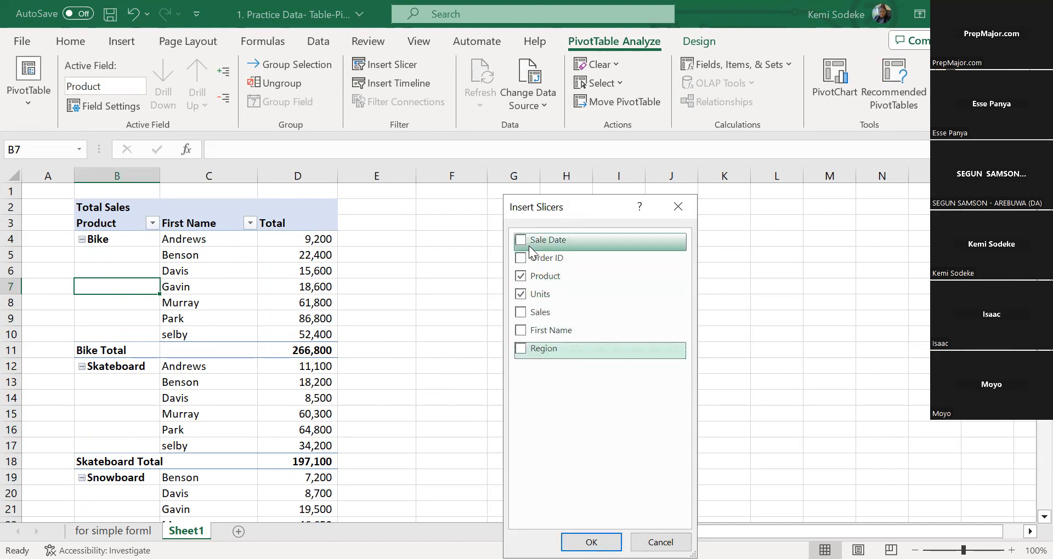
left_click(521, 277)
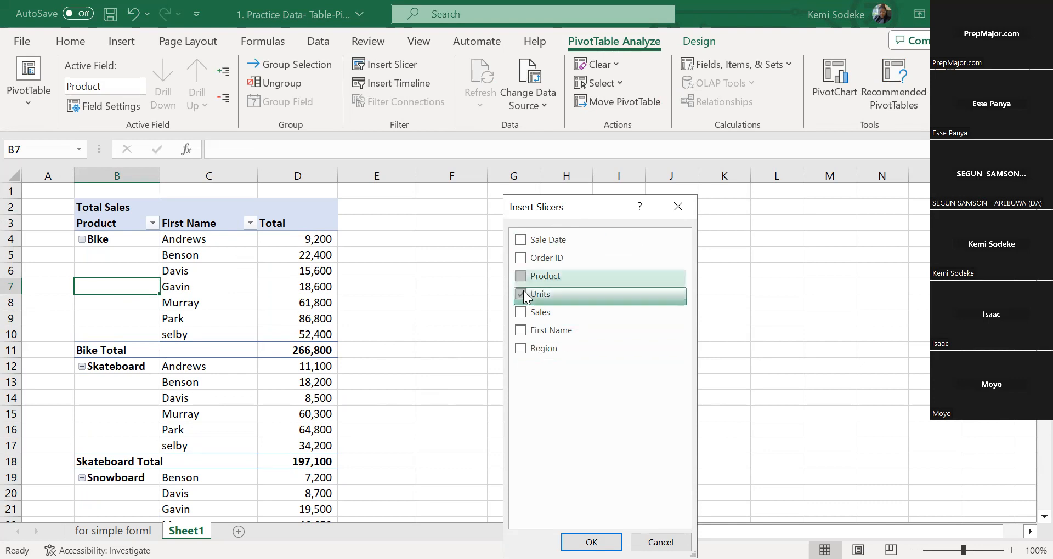
left_click(522, 294)
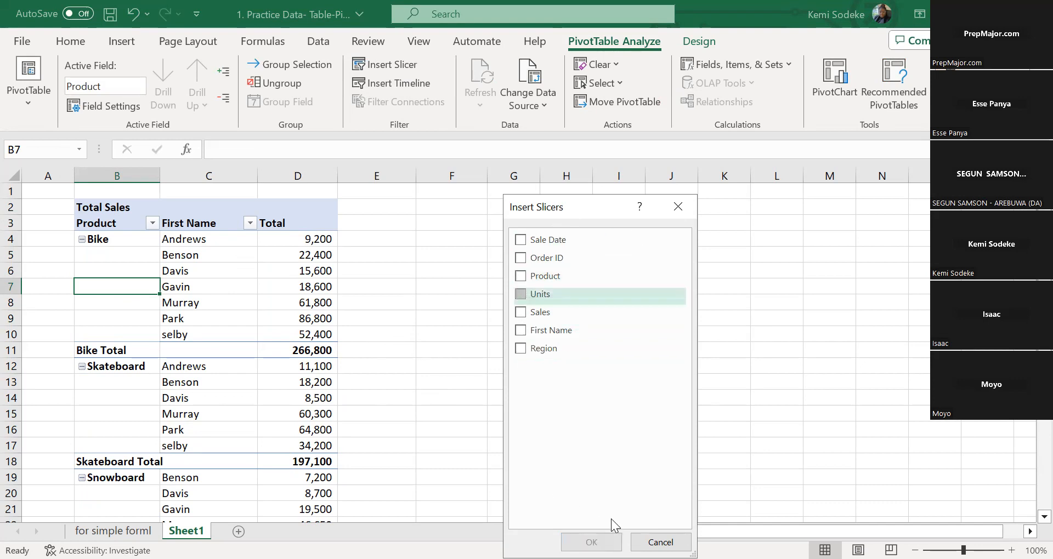
left_click(678, 205)
Redisplay the PivotTable's field list and remove the Product field from its rows
left_click(165, 279)
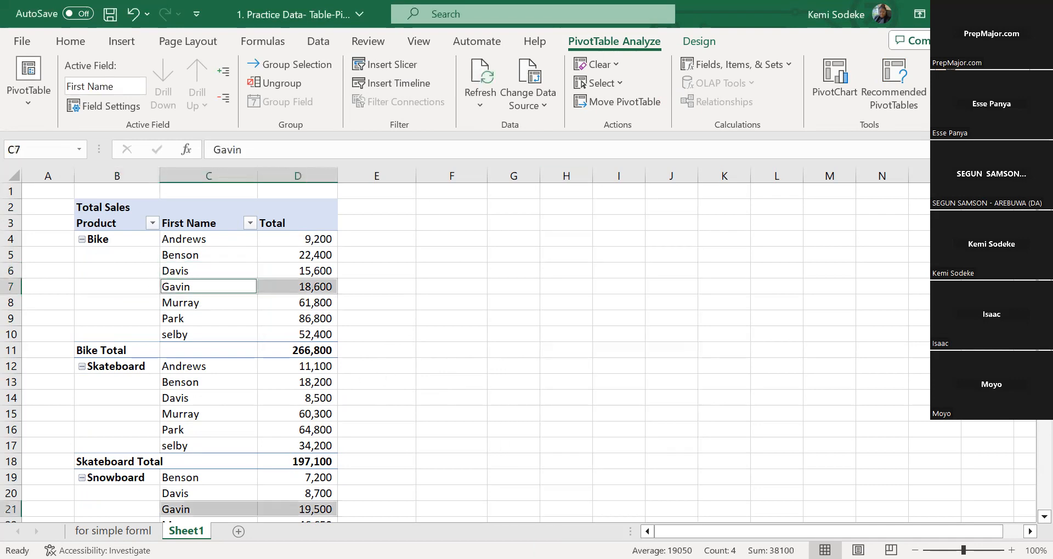
left_click(952, 80)
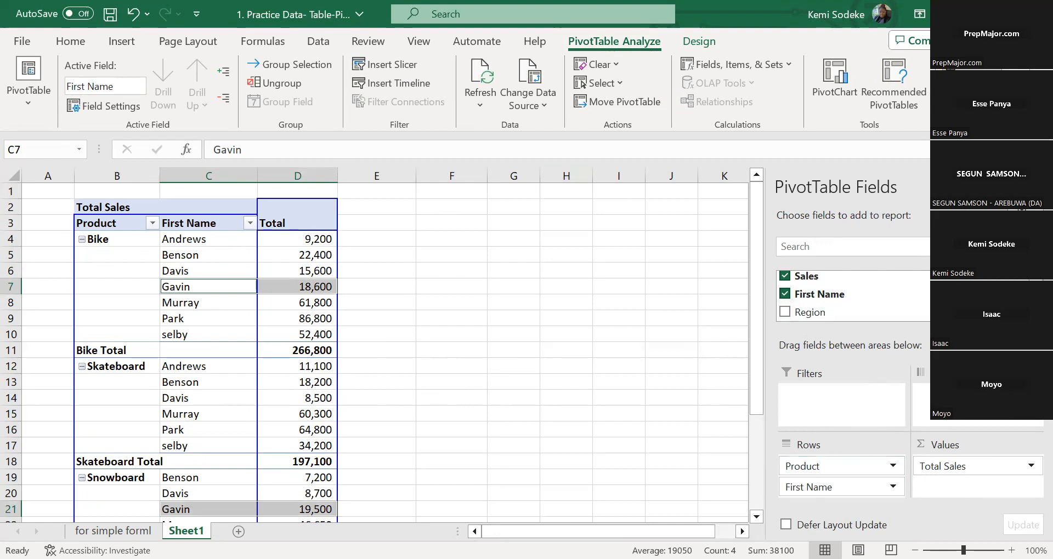
scroll(850, 296, "up", 2)
left_click(785, 314)
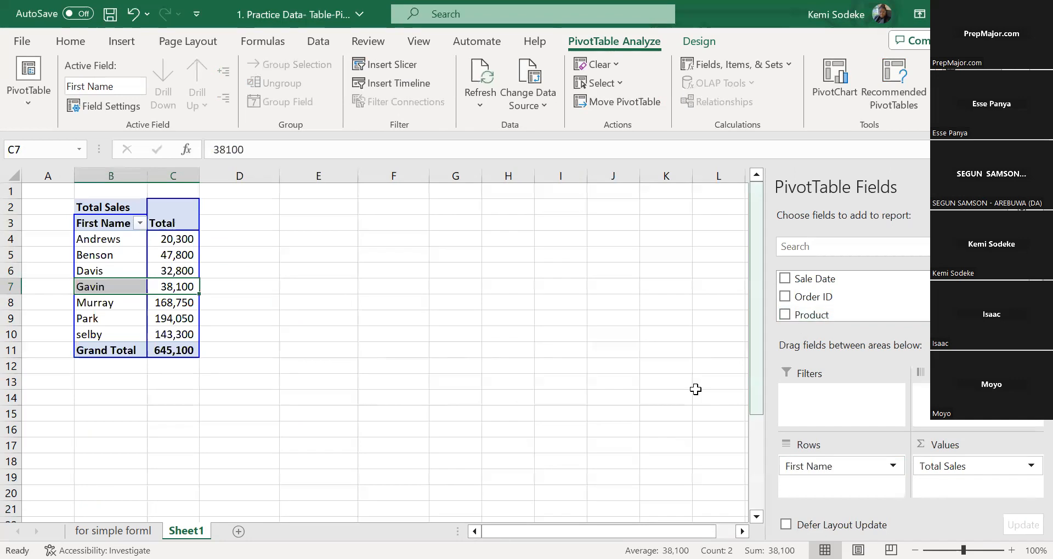
Insert a Product slicer for the PivotTable on Sheet1 and place it across columns F to I, starting at row 2
left_click(154, 269)
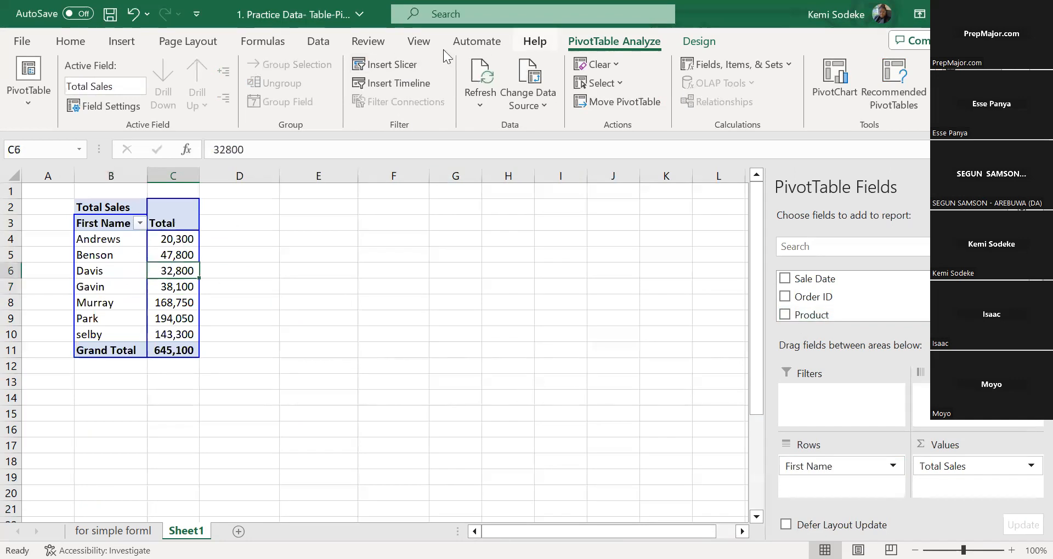
left_click(399, 66)
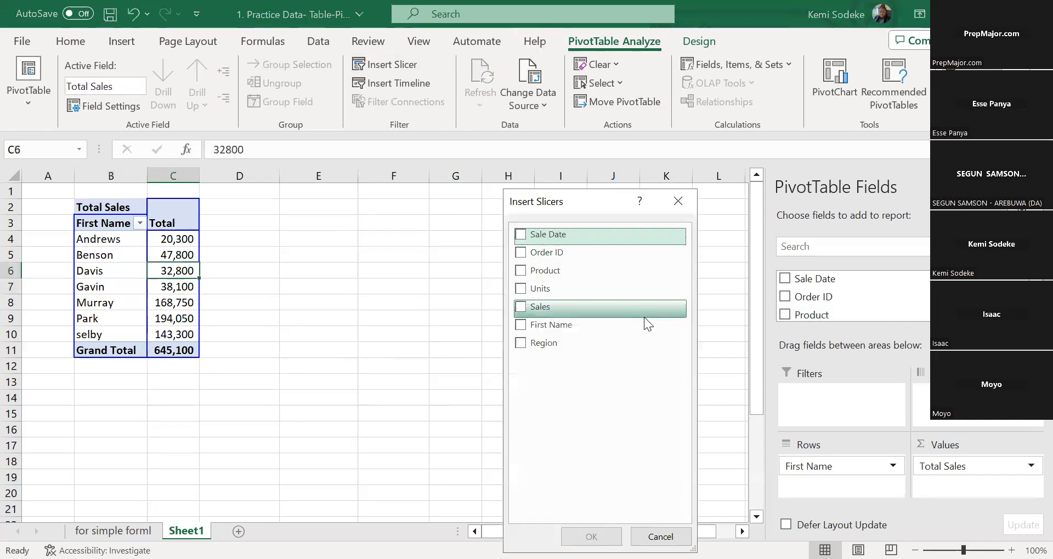
left_click(520, 271)
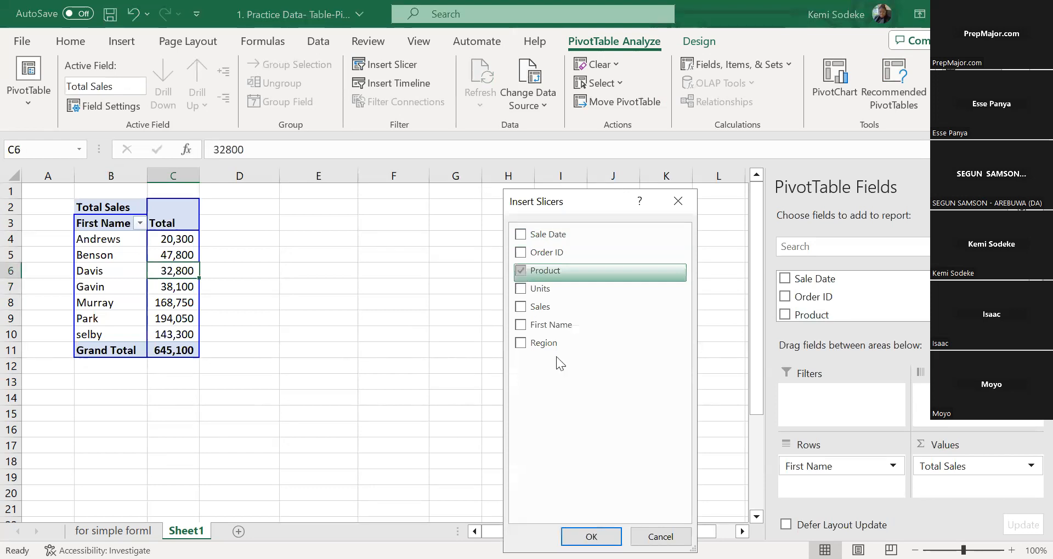
left_click(590, 535)
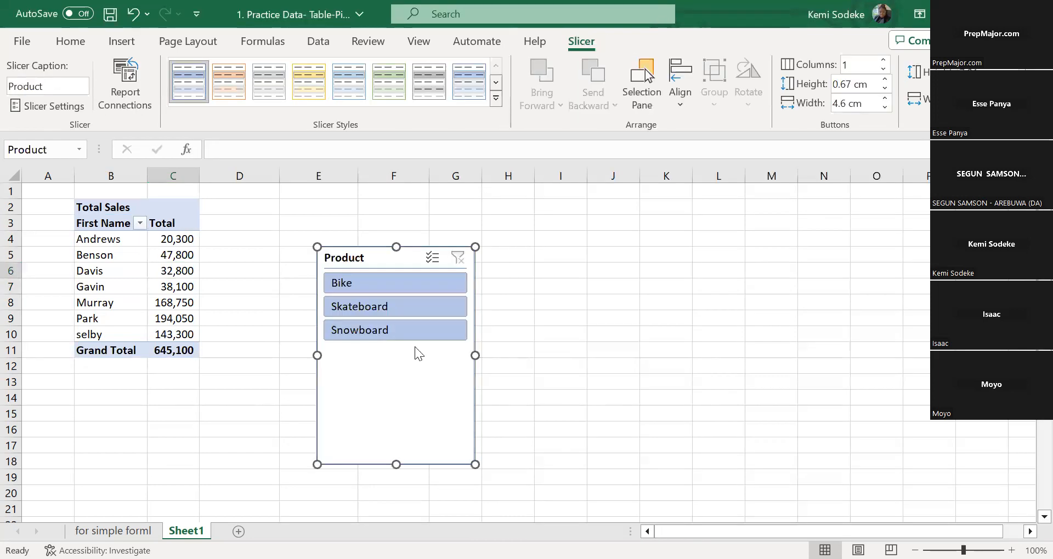
left_click_drag(433, 268, 464, 215)
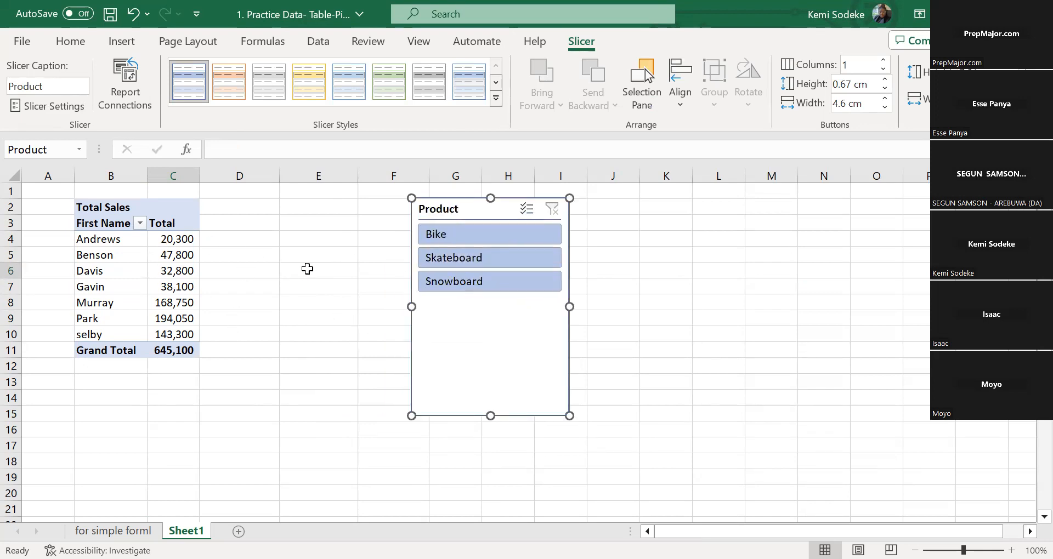
left_click(121, 254)
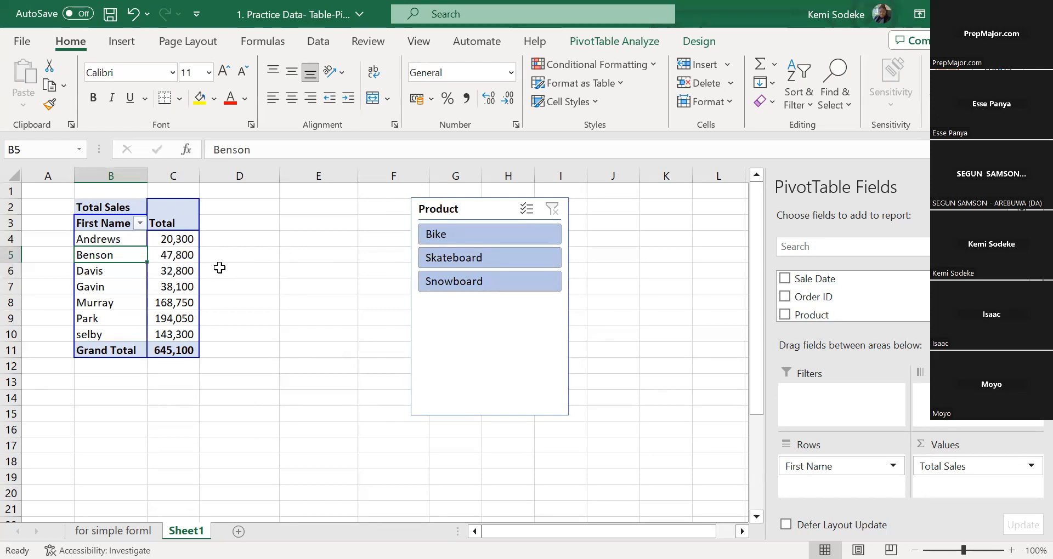
Filter the PivotTable with the Product slicer by Skateboard, Bike and Snowboard in turn, and clear the filter
left_click(476, 261)
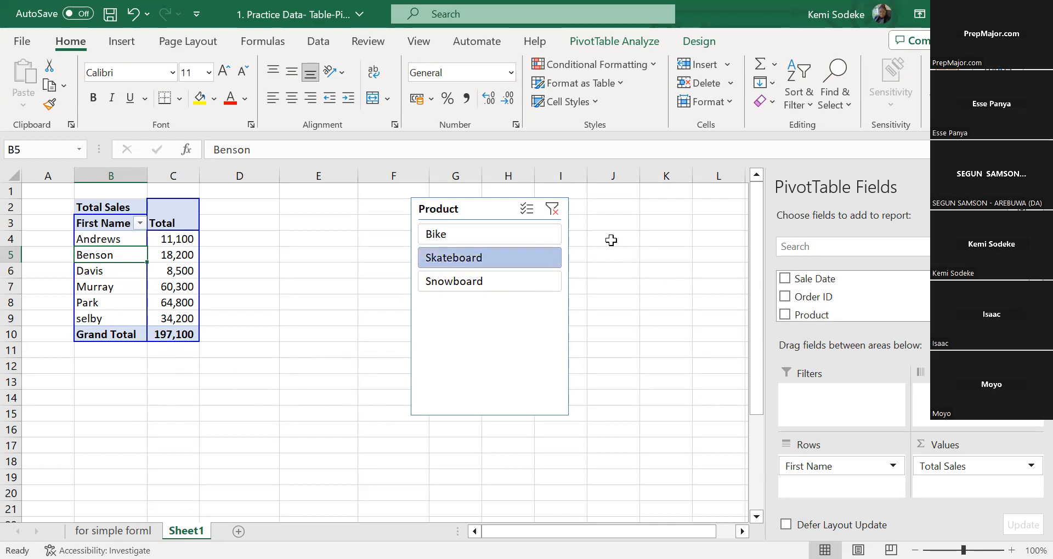
left_click(509, 234)
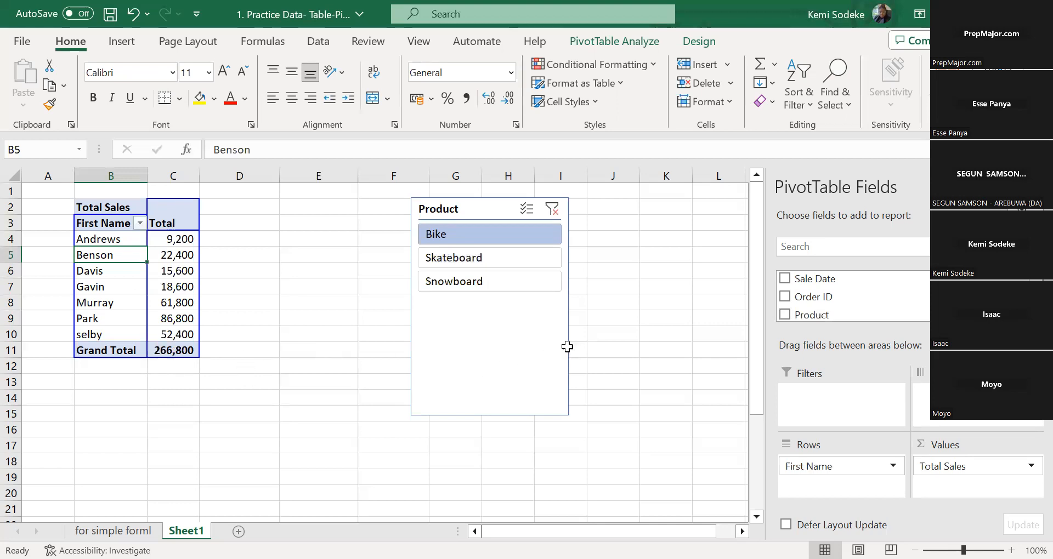
left_click(537, 283)
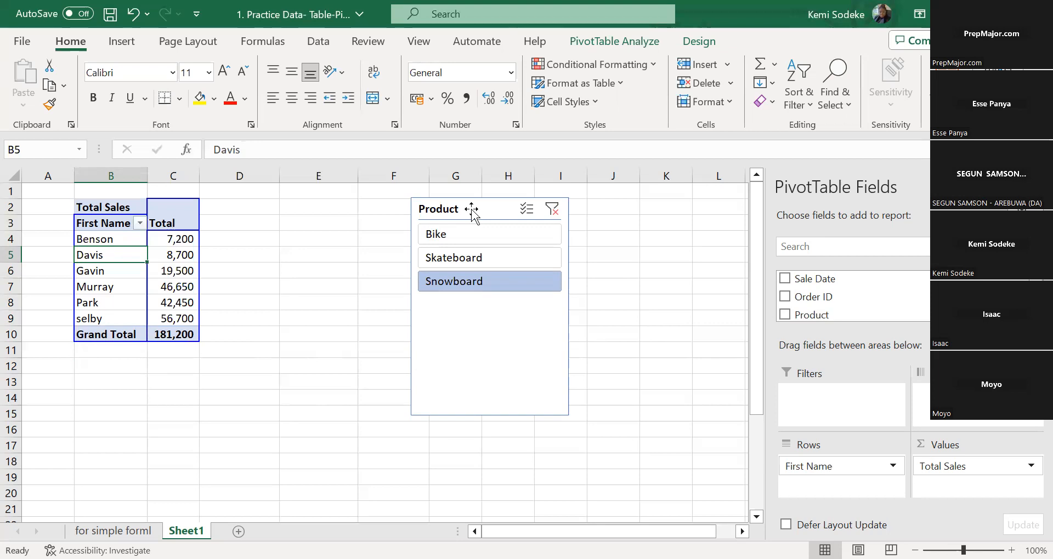
left_click(553, 209)
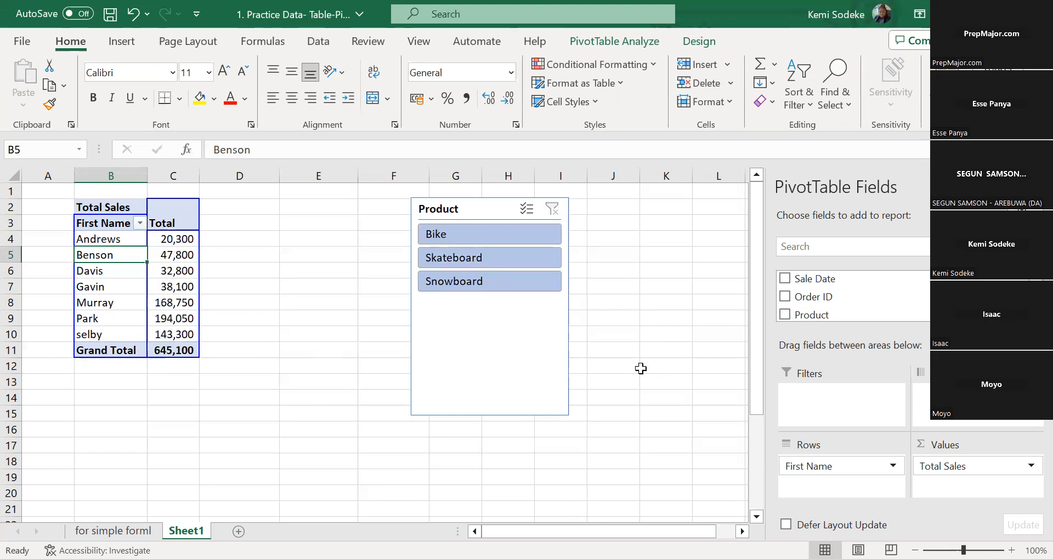
Delete the Product slicer from Sheet1
left_click(532, 213)
left_click(467, 209)
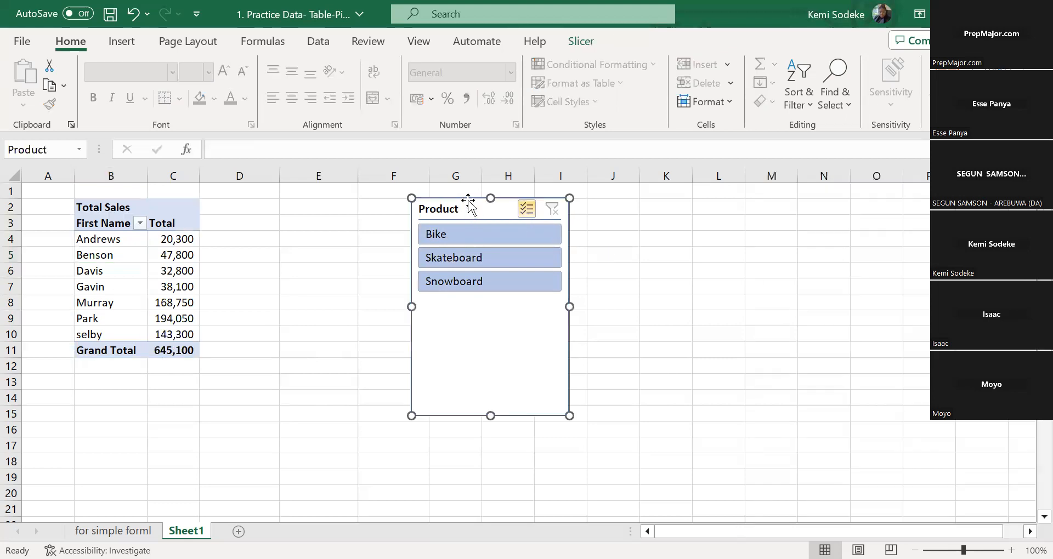
key("Delete")
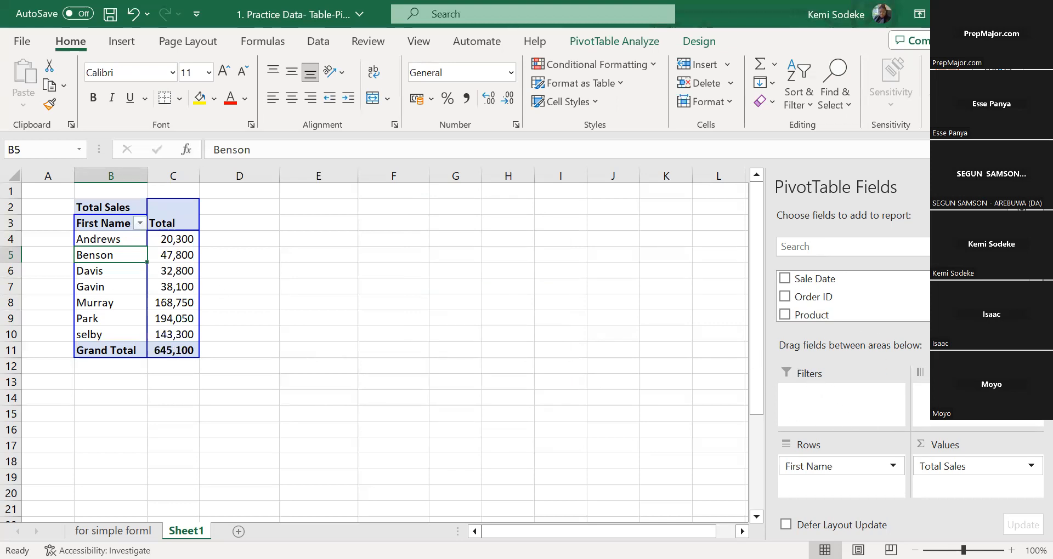
Add the Region field as a report filter of the PivotTable
scroll(910, 296, "down", 2)
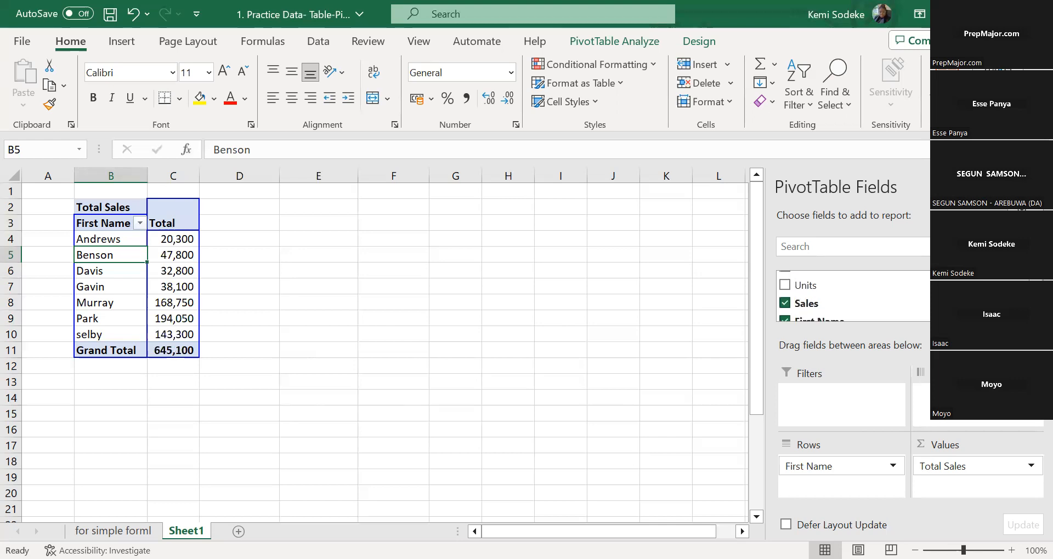
scroll(853, 296, "up", 2)
scroll(853, 297, "down", 3)
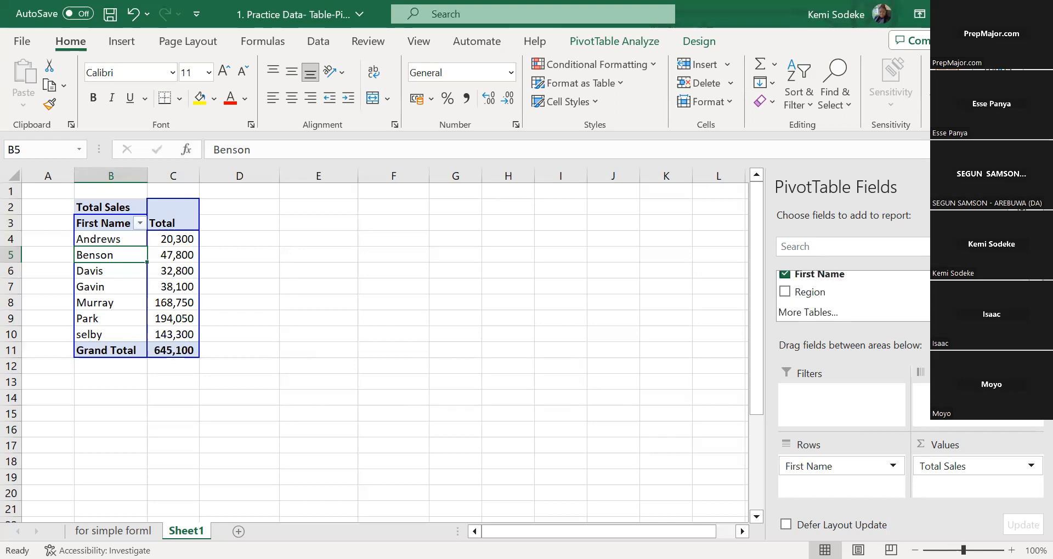
left_click_drag(823, 293, 850, 407)
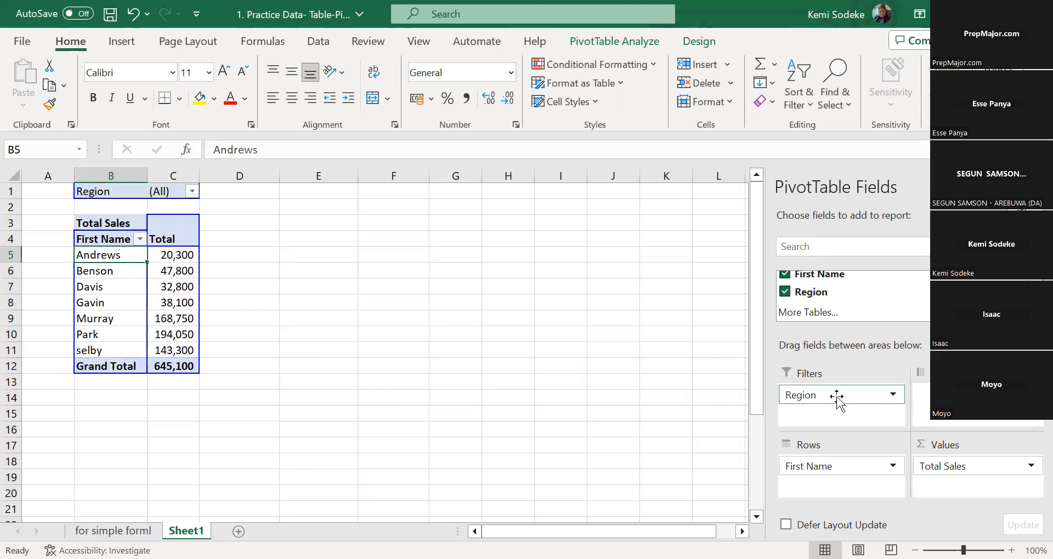
Allow multiple items in the PivotTable's Region filter and restrict it to Northeast only
left_click(192, 191)
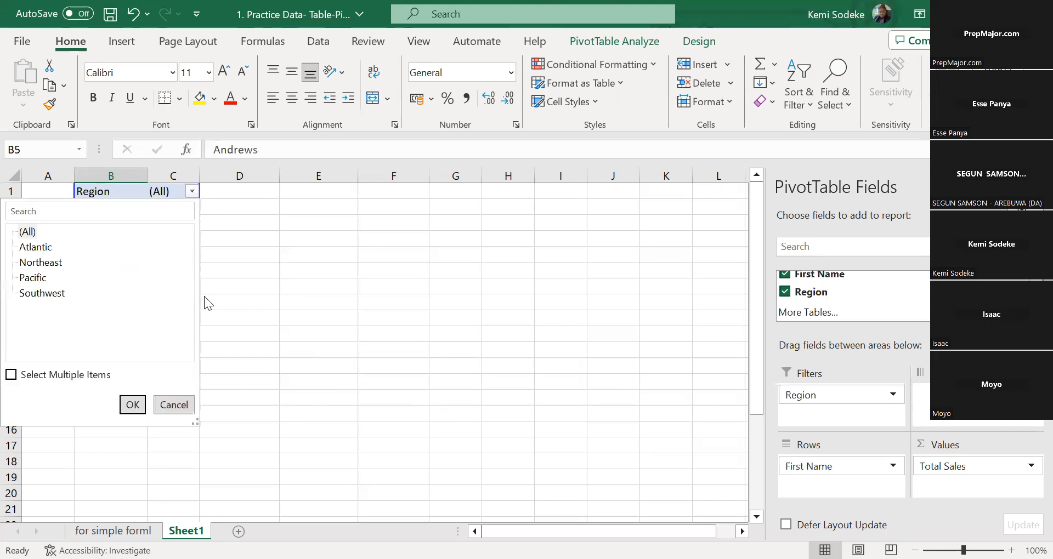
left_click(11, 375)
left_click(26, 232)
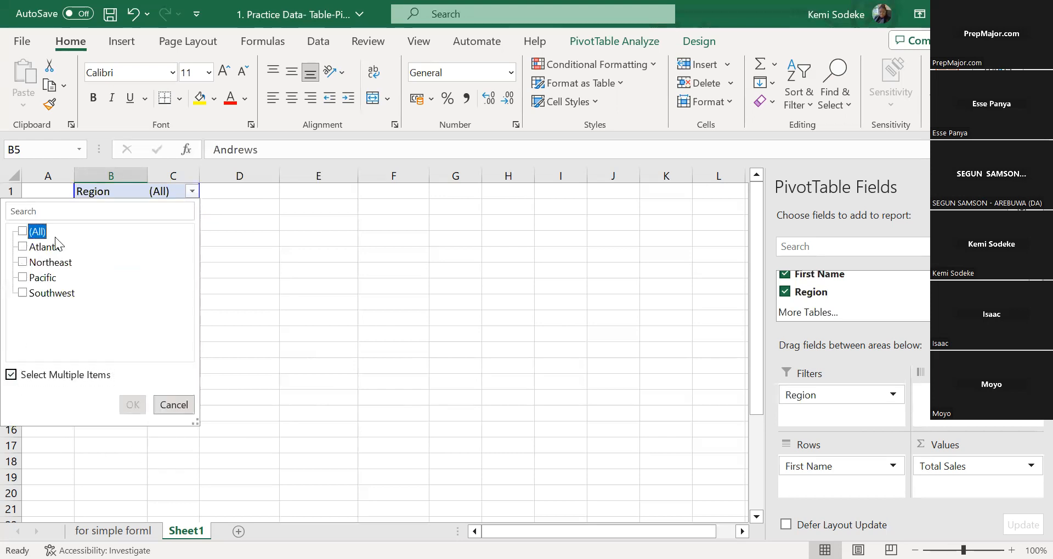
left_click(24, 263)
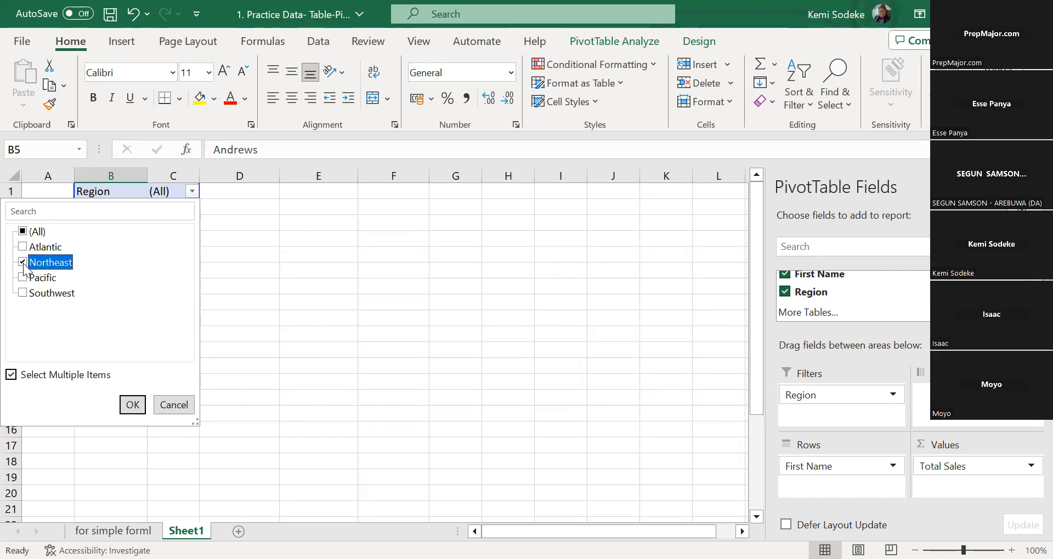
left_click(133, 406)
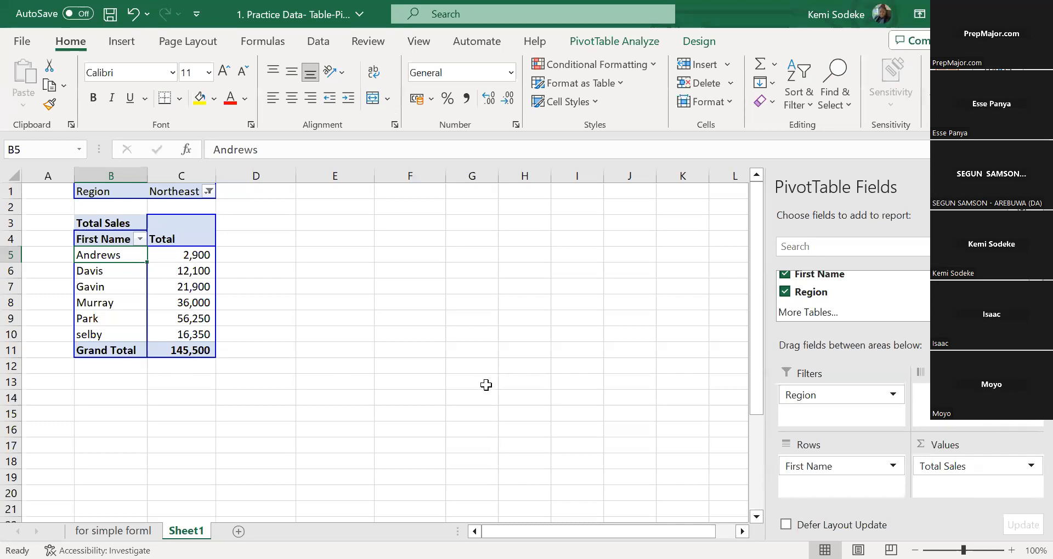
Duplicate the PivotTable by copying columns B and C and inserting the copied cells at column E
left_click_drag(89, 177, 171, 174)
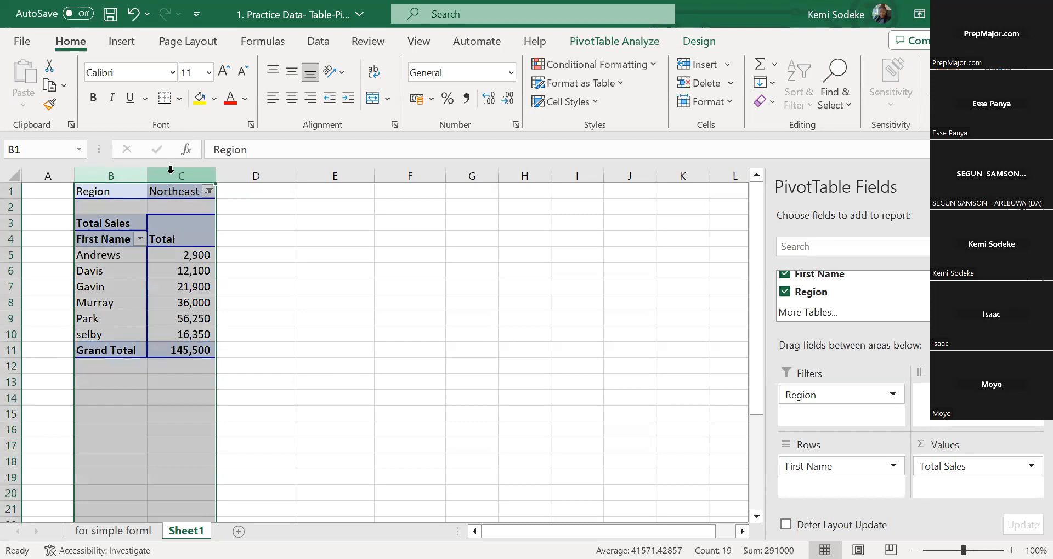
right_click(170, 170)
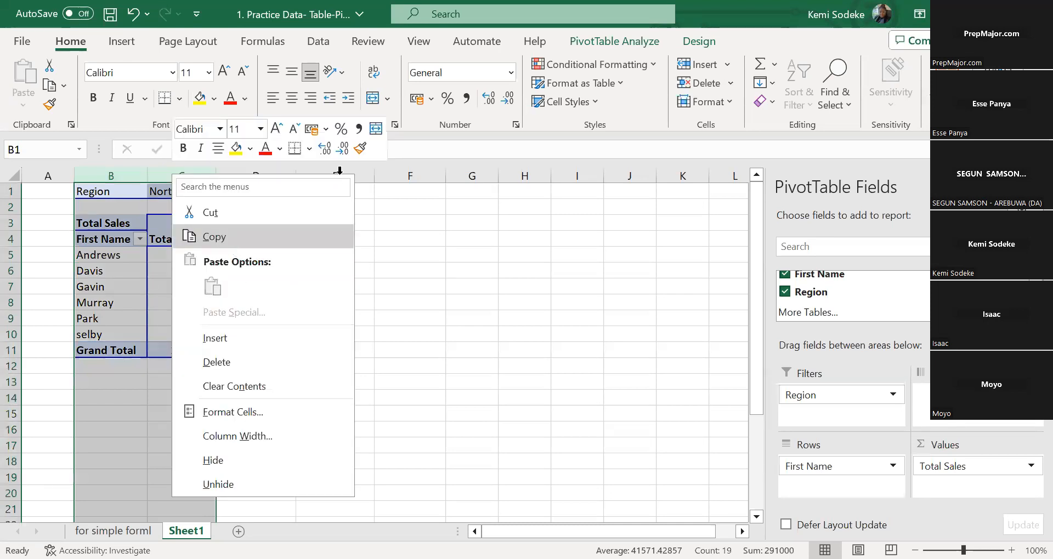
left_click(222, 236)
right_click(337, 172)
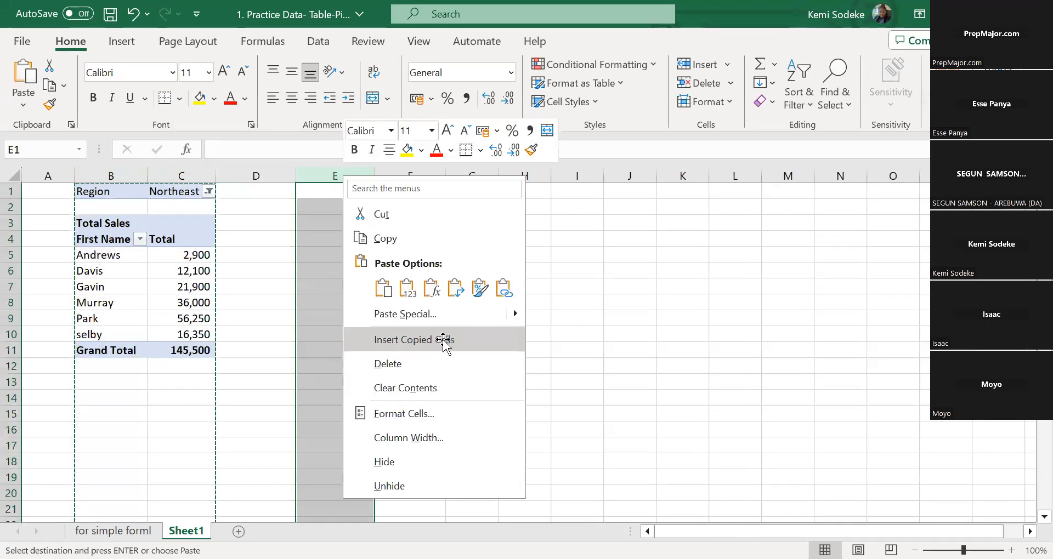
left_click(442, 341)
Remove the First Name field from the copied PivotTable in columns E and F
left_click(337, 239)
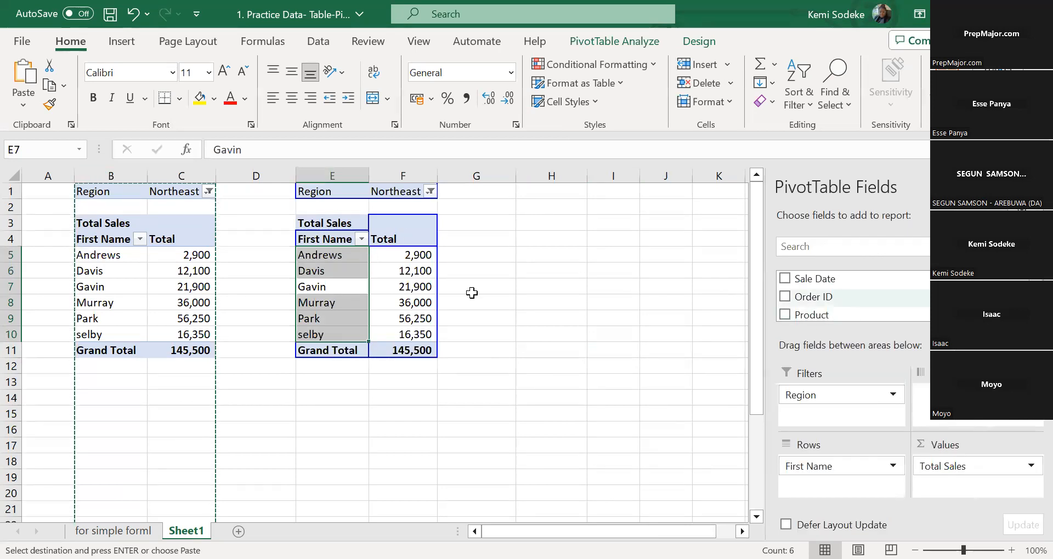
left_click(379, 264)
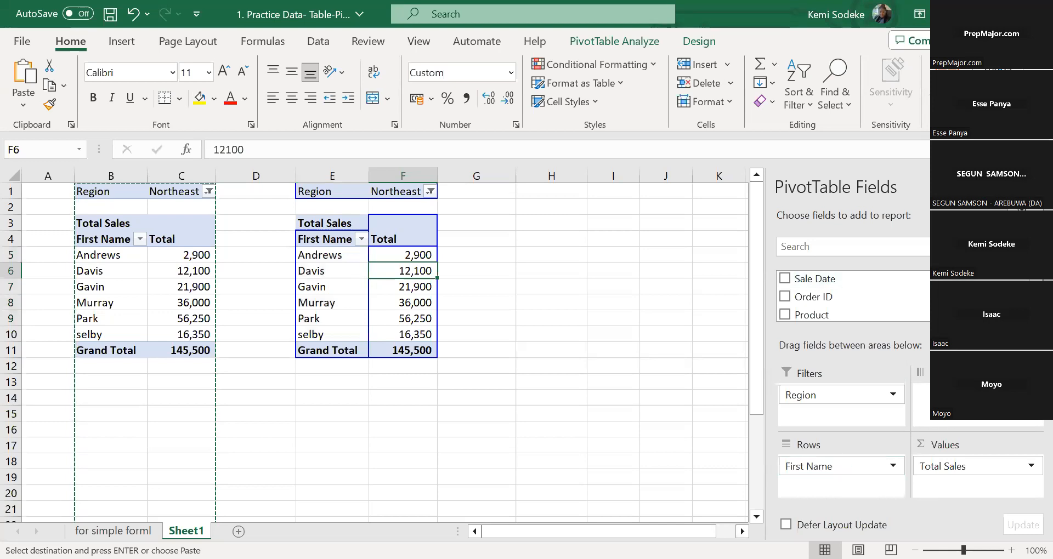
scroll(789, 277, "down", 3)
left_click(790, 274)
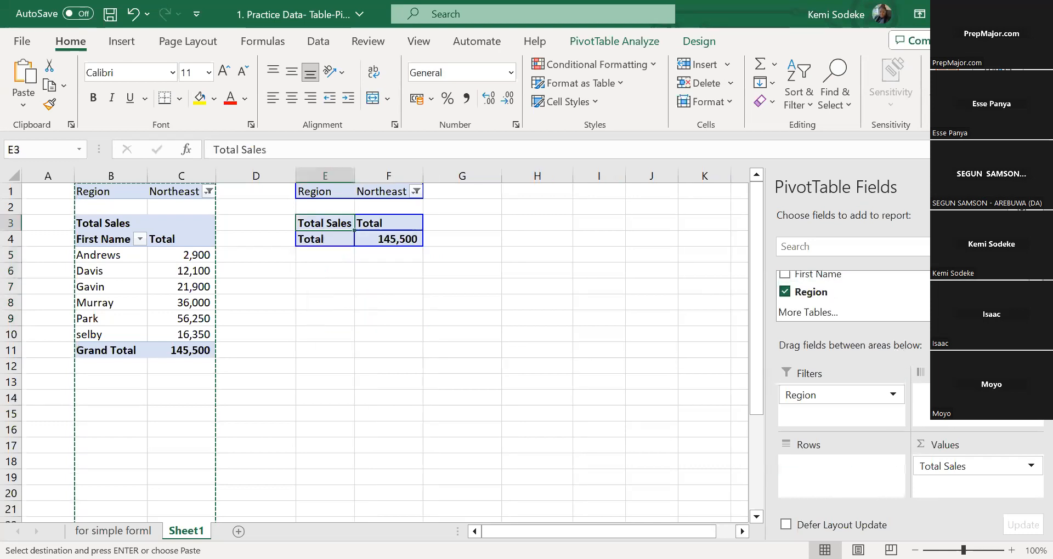
Move Region from the filters to the rows of the copied PivotTable and clear its filter
left_click_drag(837, 394, 847, 469)
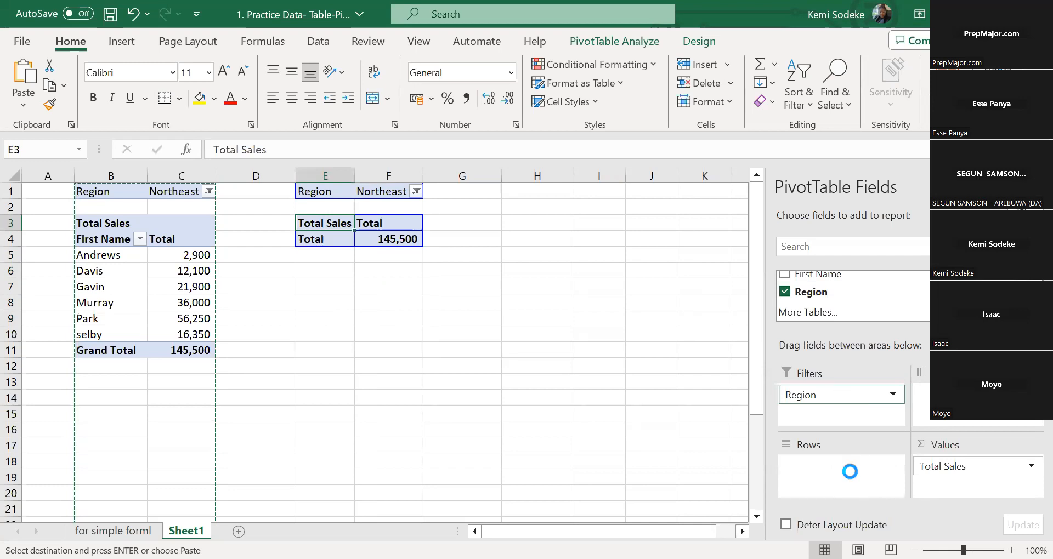
left_click(893, 468)
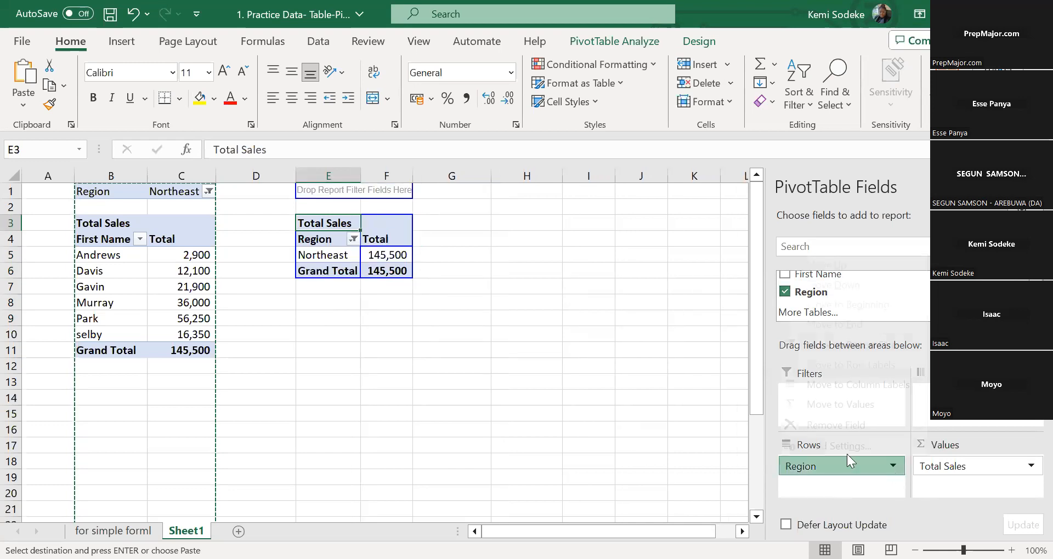
left_click(589, 414)
left_click(354, 240)
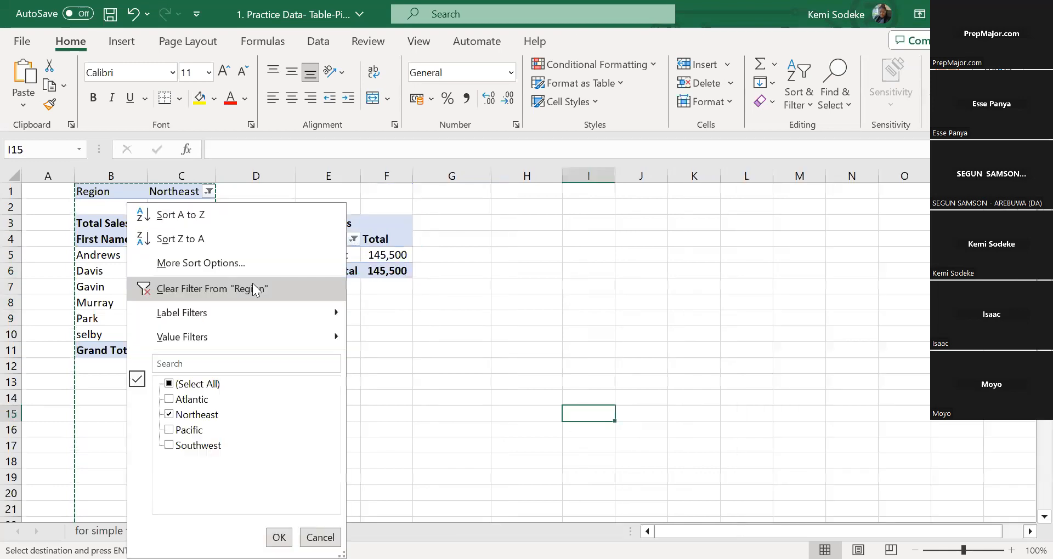
left_click(275, 288)
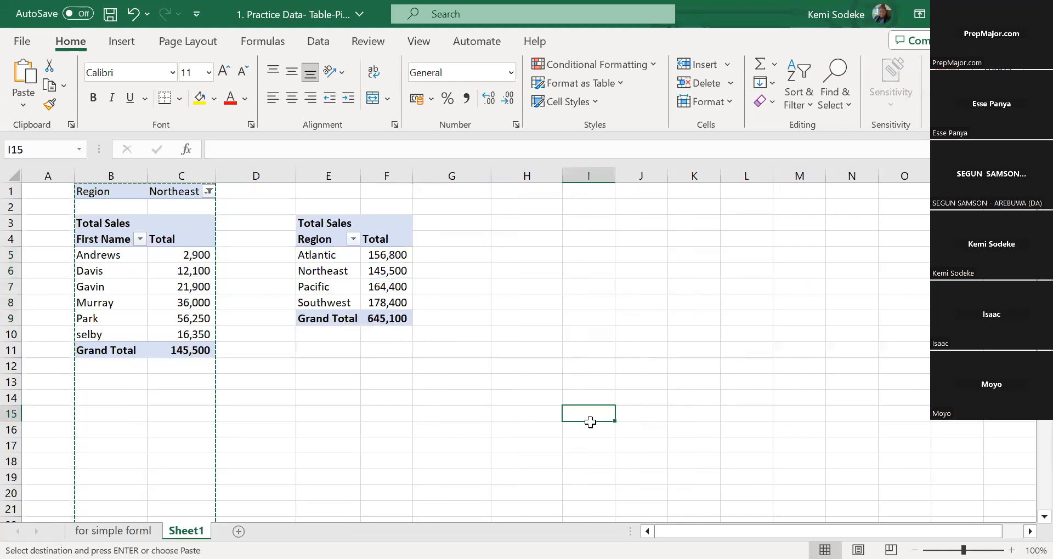
Compare the first PivotTable's grand total for Northeast with the Northeast total in the second PivotTable
key("Left")
key("Left")
key("Up")
key("Up")
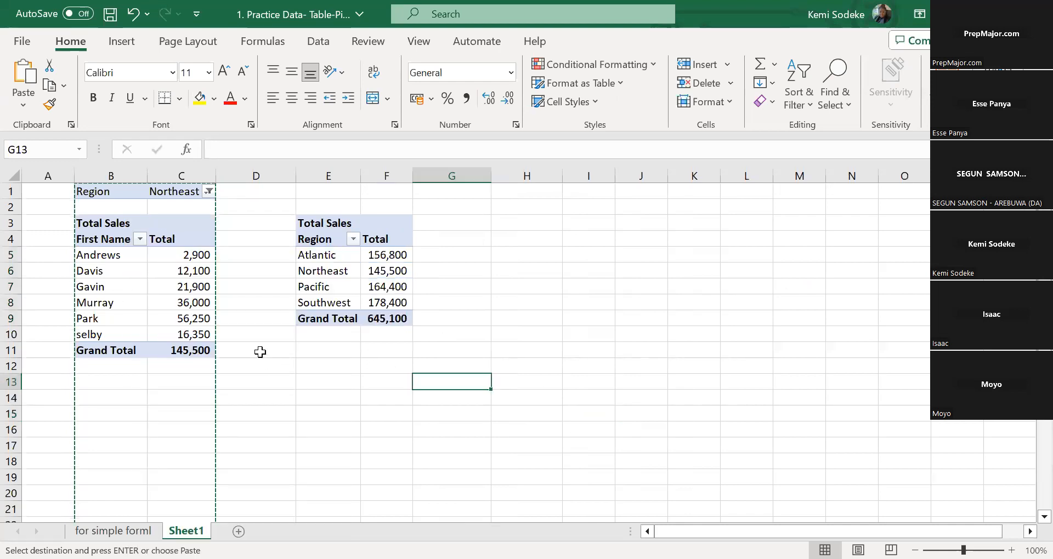
left_click(125, 195)
left_click_drag(250, 390, 249, 387)
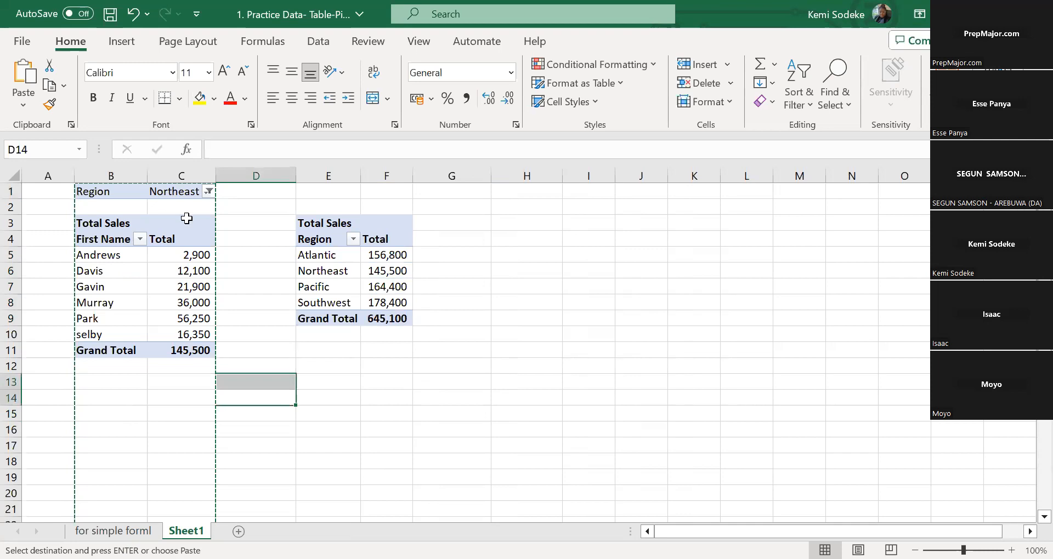
left_click(172, 354)
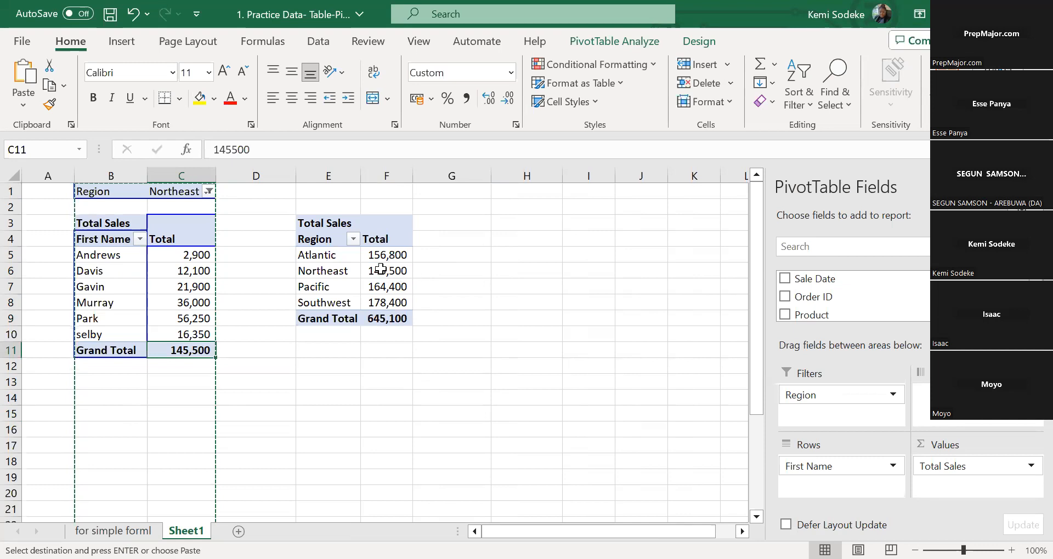
left_click(386, 271)
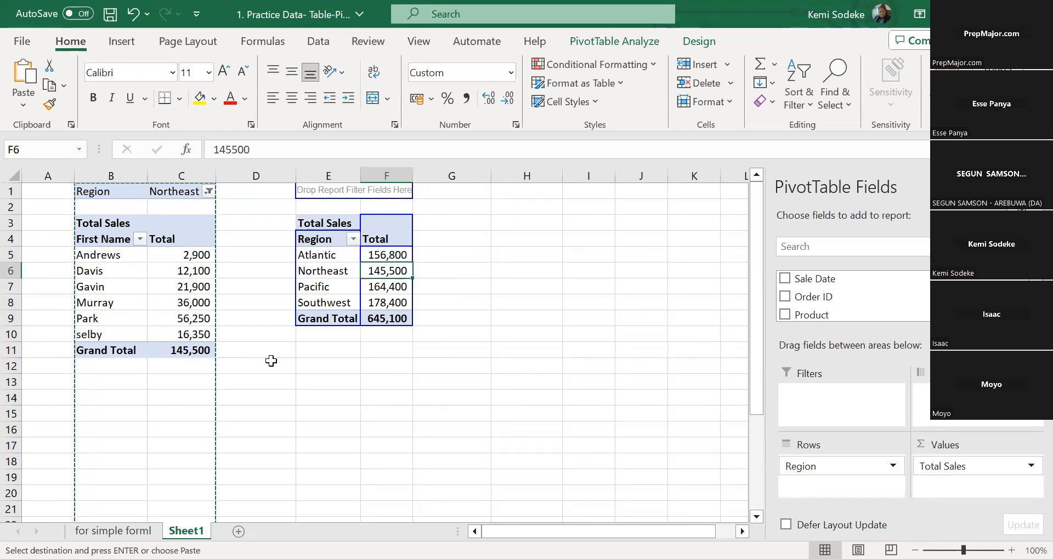
Switch the first PivotTable's Region filter from Northeast to Pacific
left_click(209, 192)
left_click(43, 263)
left_click(44, 277)
left_click(148, 406)
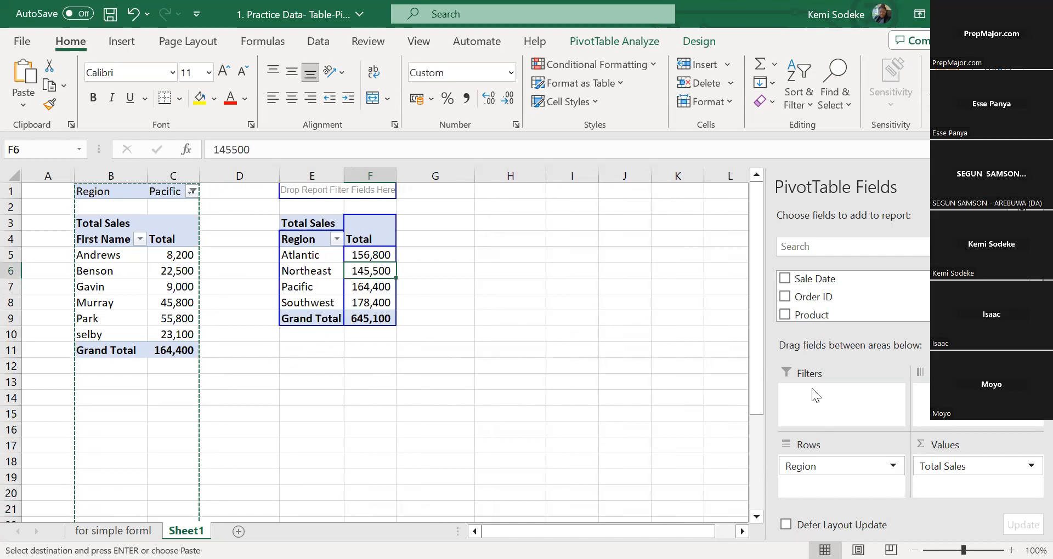
left_click(159, 254)
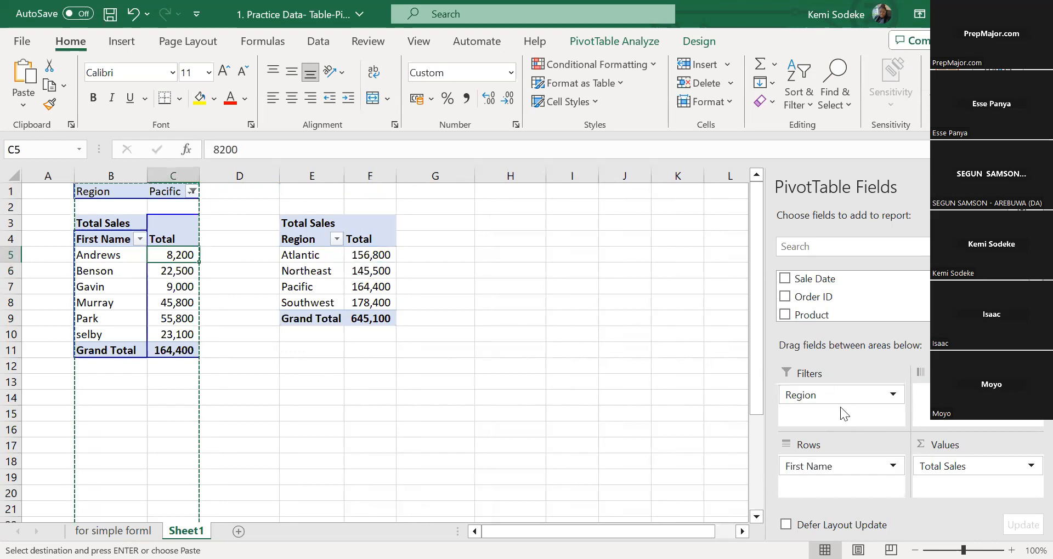
left_click(192, 192)
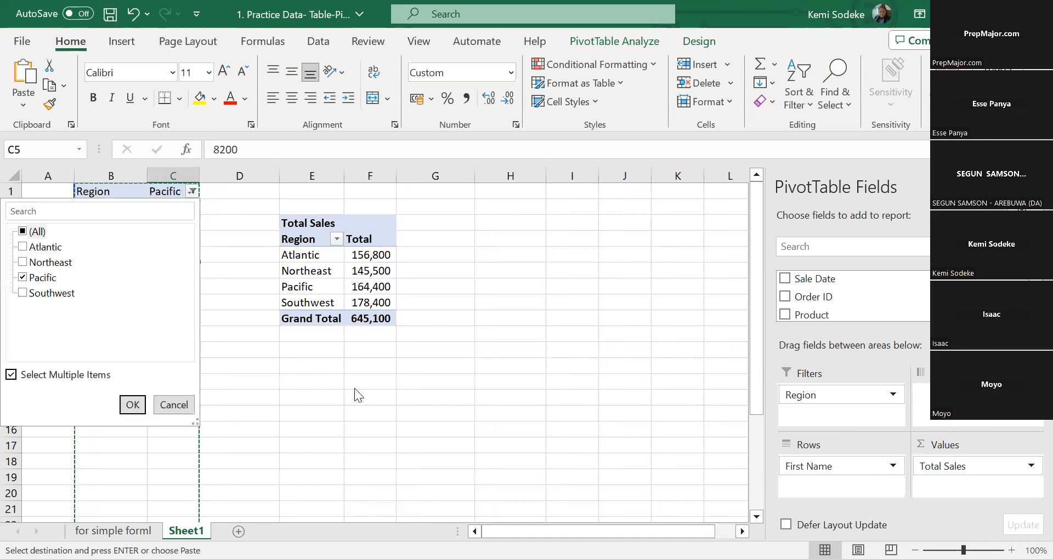
left_click(574, 321)
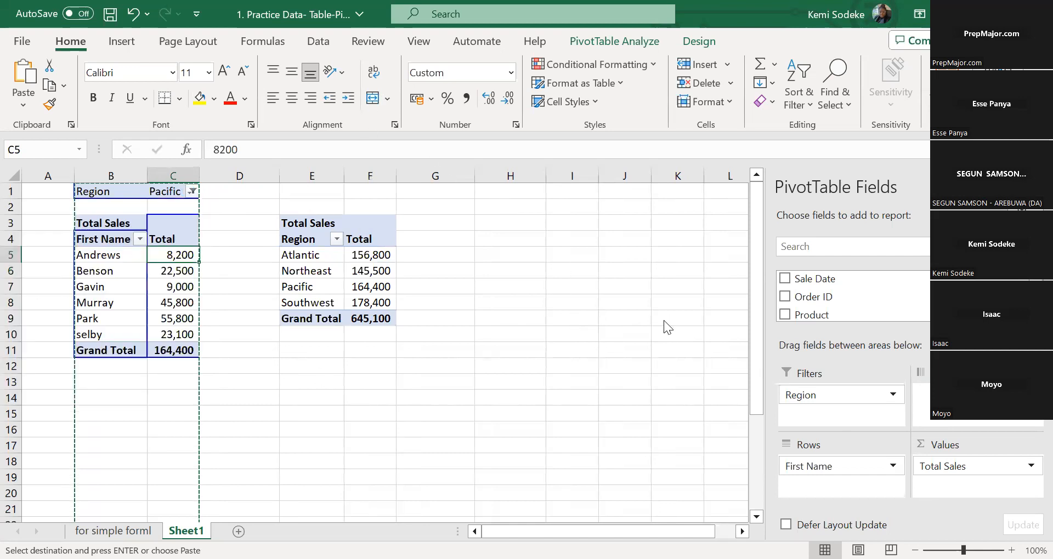
left_click(323, 197)
left_click(466, 257)
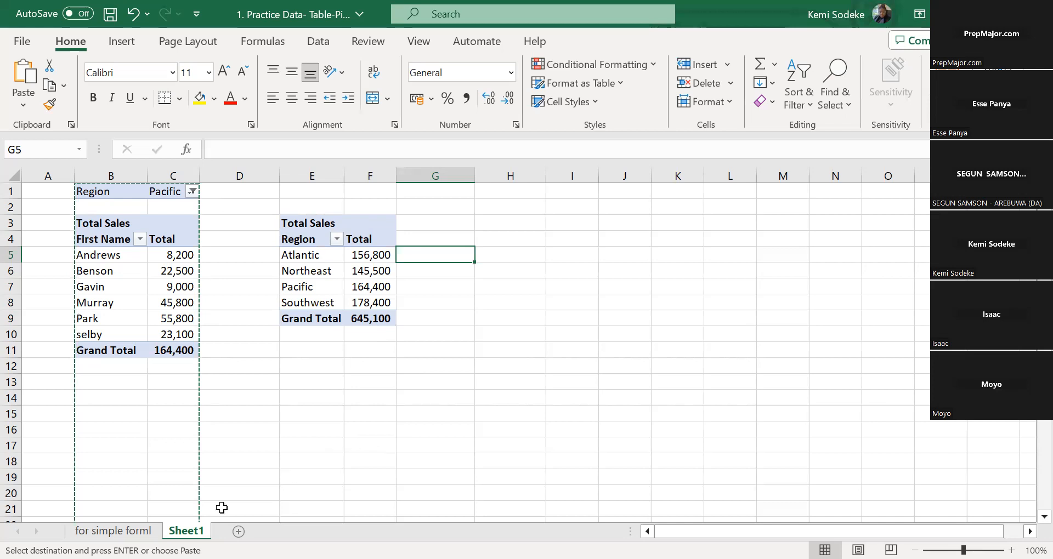
left_click(321, 398)
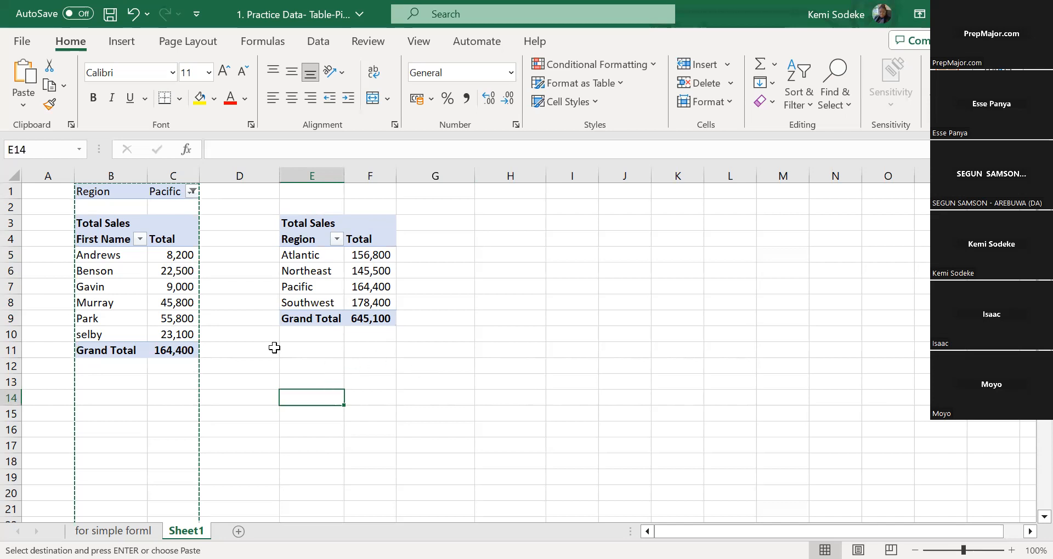
left_click(312, 283)
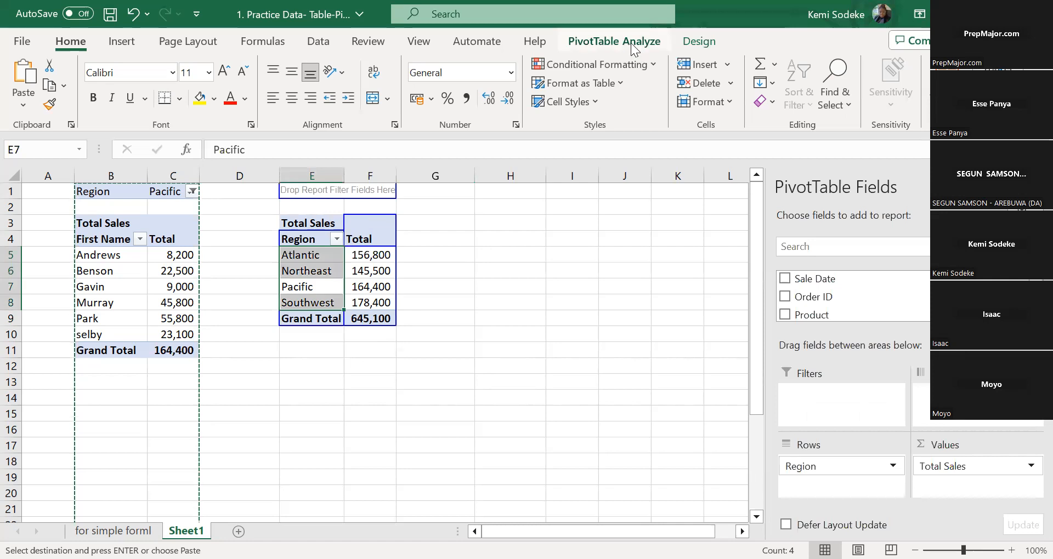
left_click(615, 41)
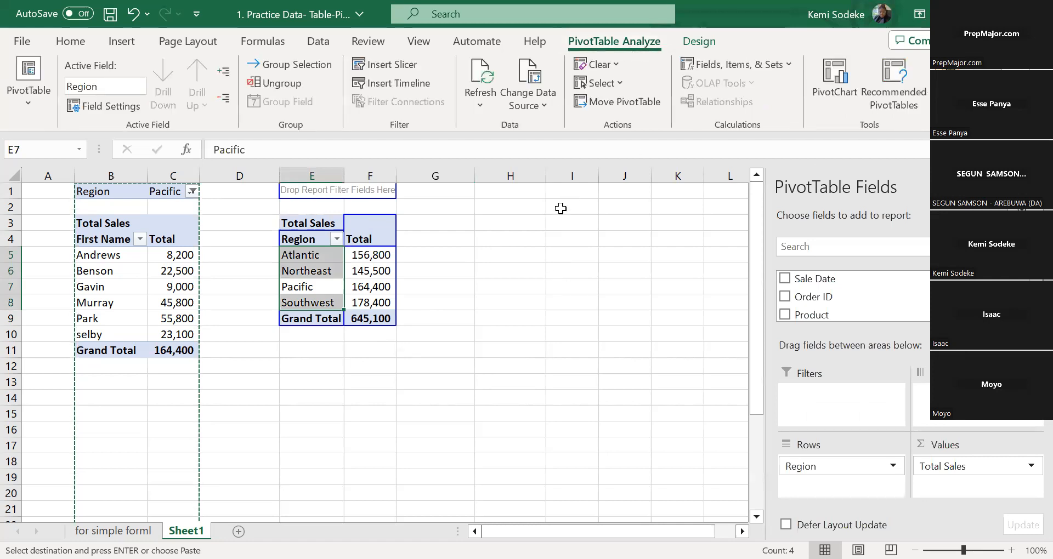
left_click(565, 234)
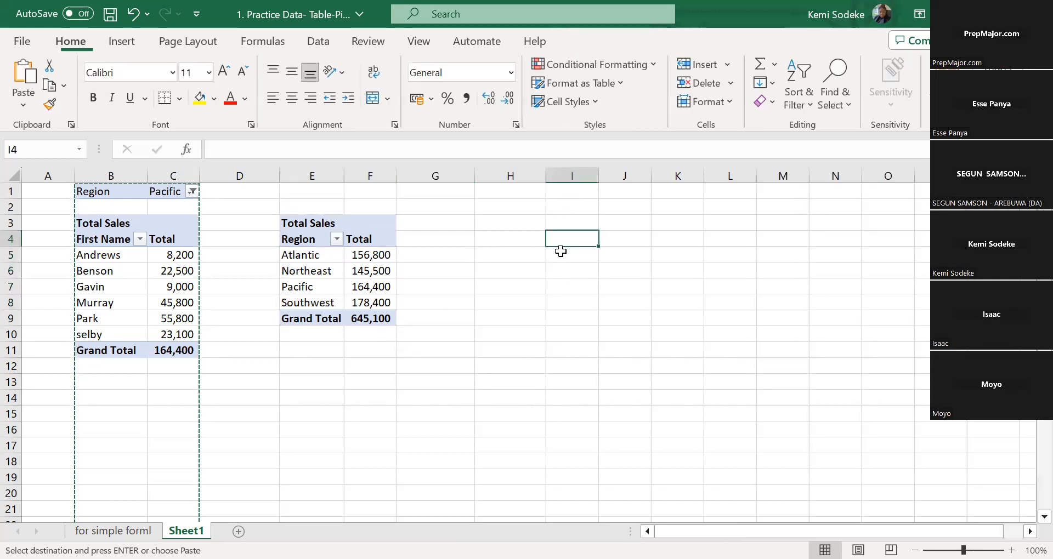
Insert a First Name slicer for the Region PivotTable in columns E and F and place it beside that table
left_click(317, 271)
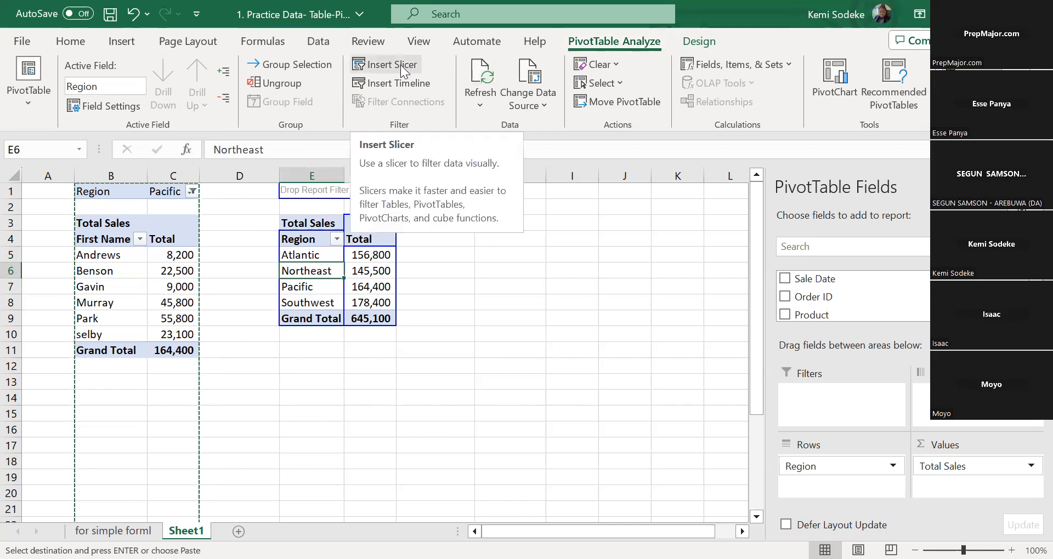
left_click(390, 64)
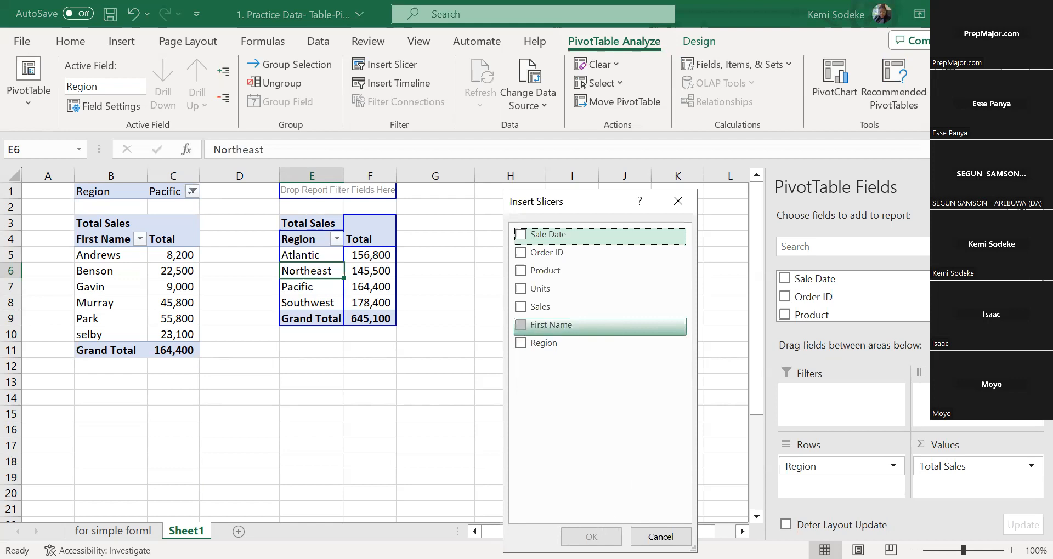
left_click(551, 325)
key("Return")
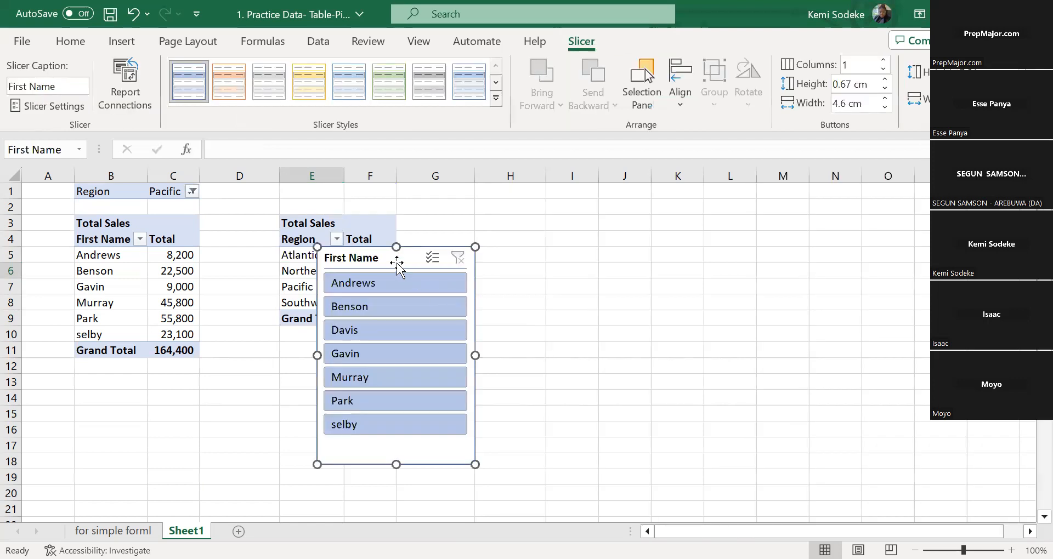
left_click_drag(515, 219, 515, 219)
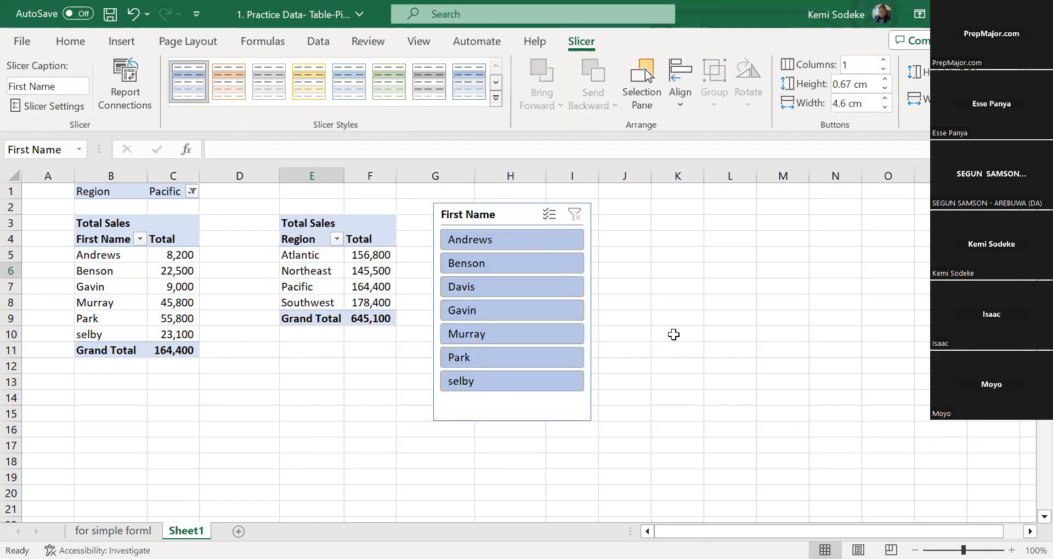
Filter the Region PivotTable by different salespeople with the First Name slicer, ending on the first person listed
left_click(530, 272)
left_click(515, 290)
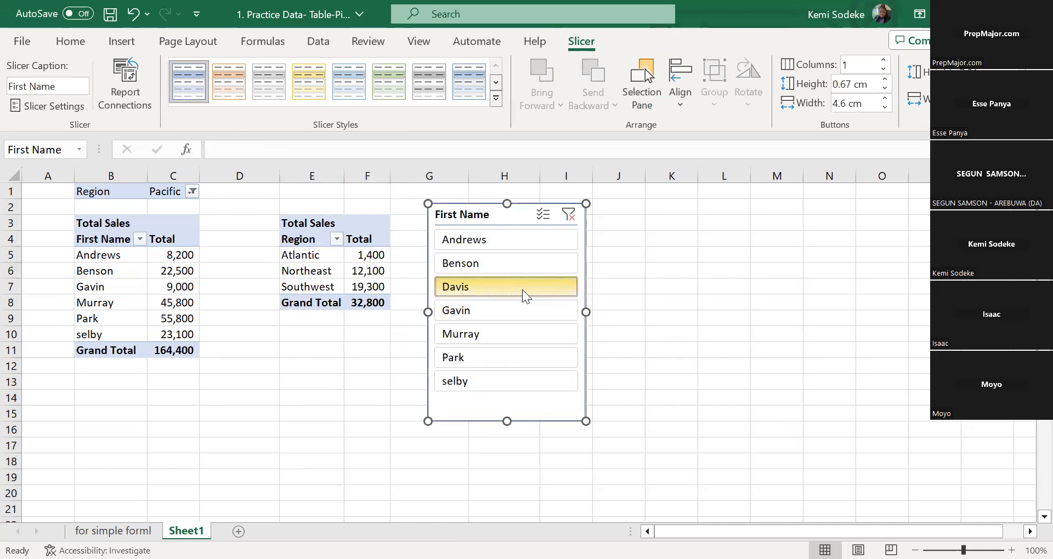
left_click(540, 339)
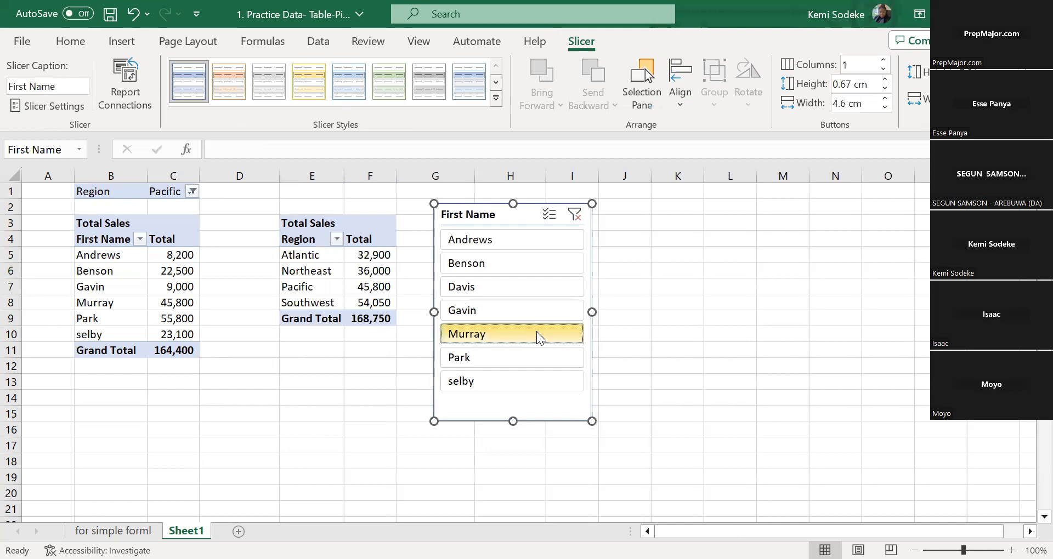
left_click(538, 367)
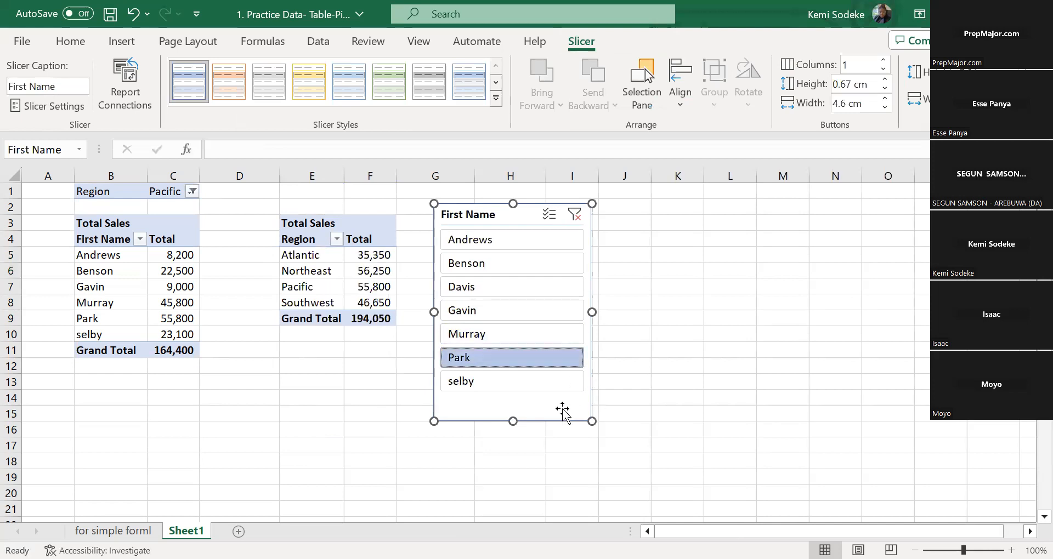
left_click(536, 388)
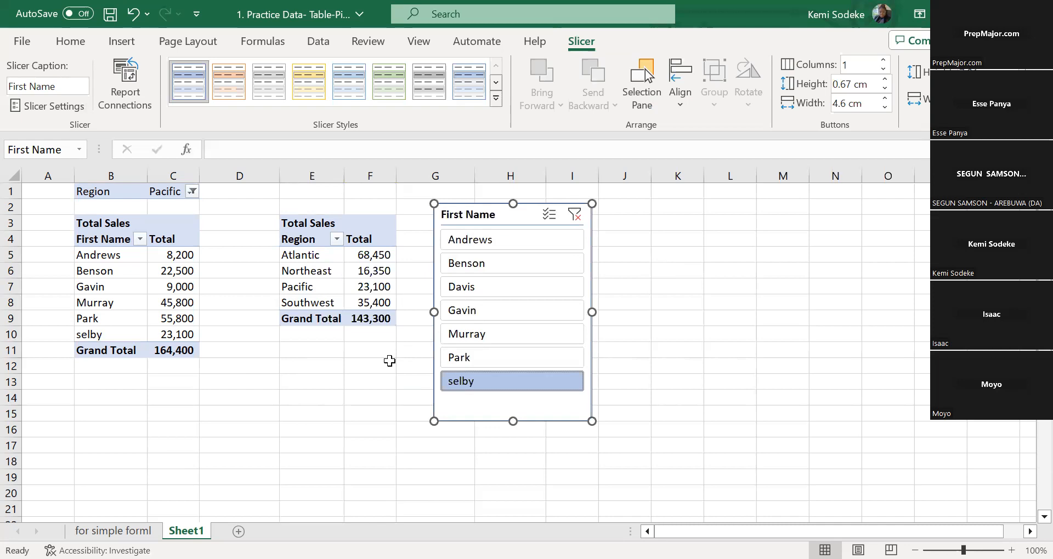
left_click(491, 320)
left_click(505, 289)
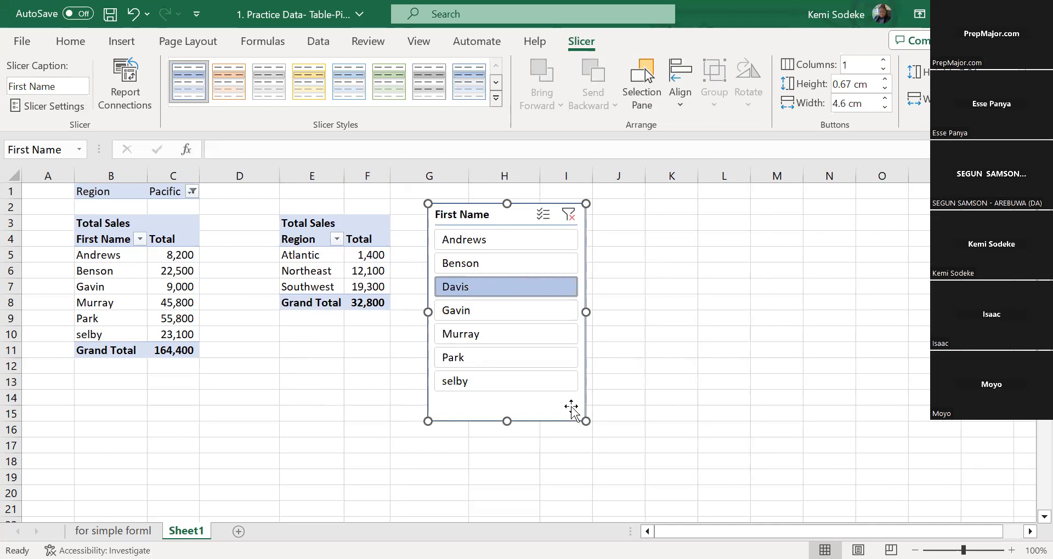
left_click(508, 359)
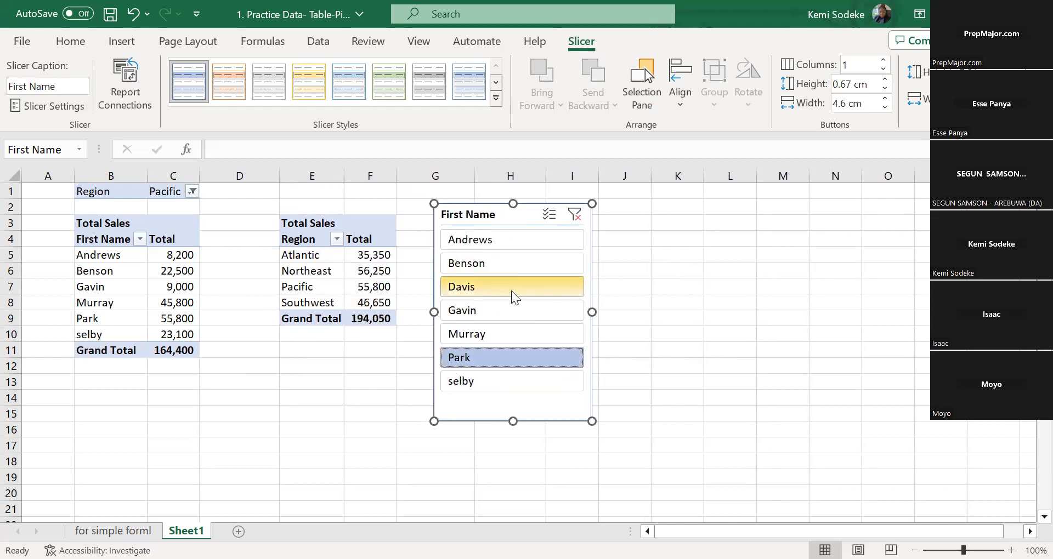
left_click(541, 290)
left_click(521, 250)
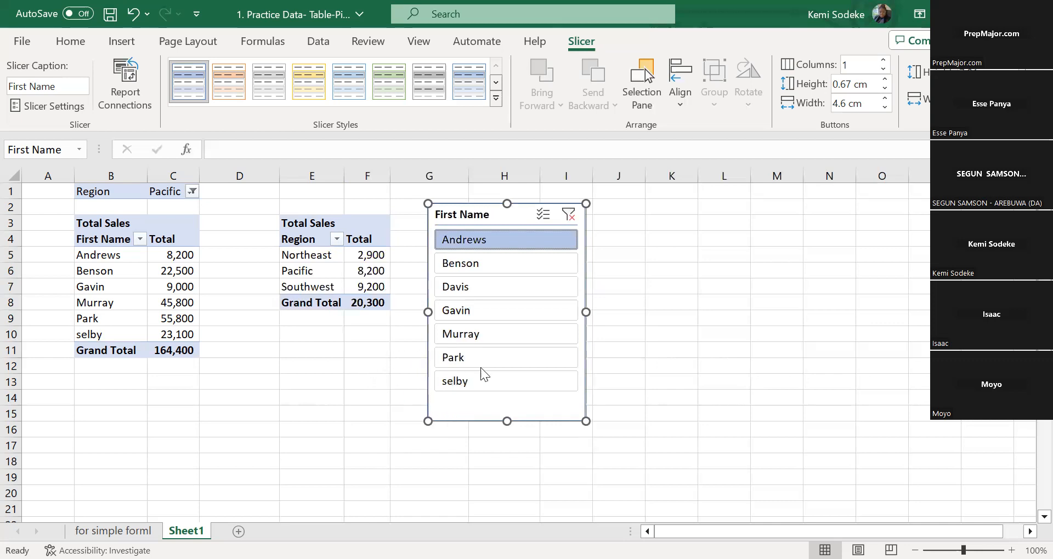
left_click(665, 297)
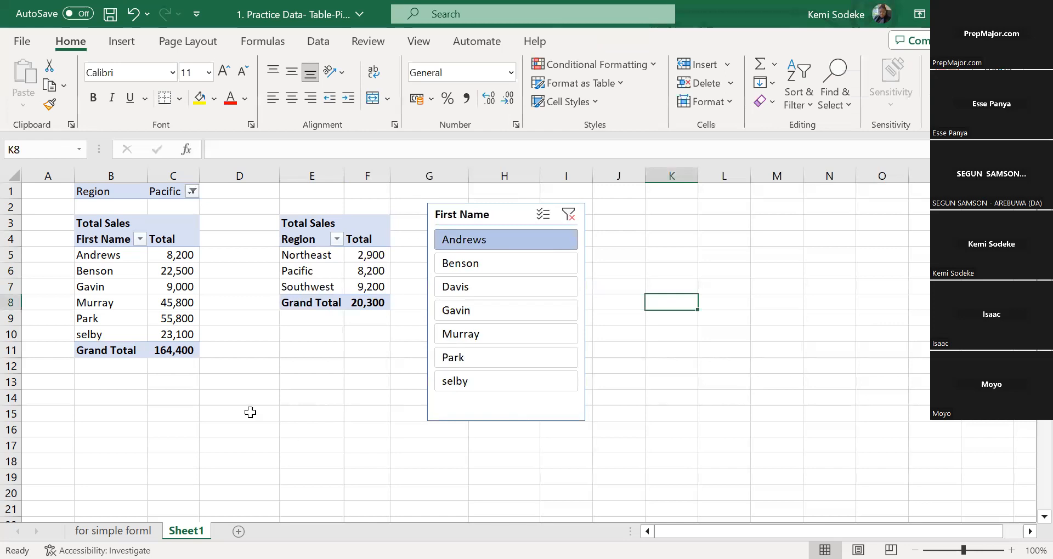
left_click(327, 379)
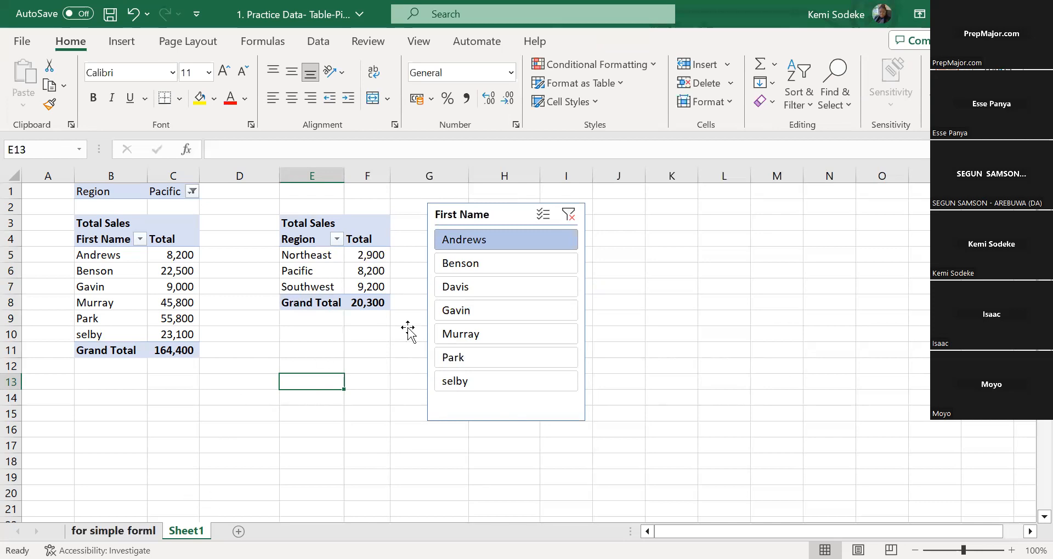
Return to the "for simple forml" sheet with the sales data and its PivotTables
left_click(114, 530)
left_click(521, 531)
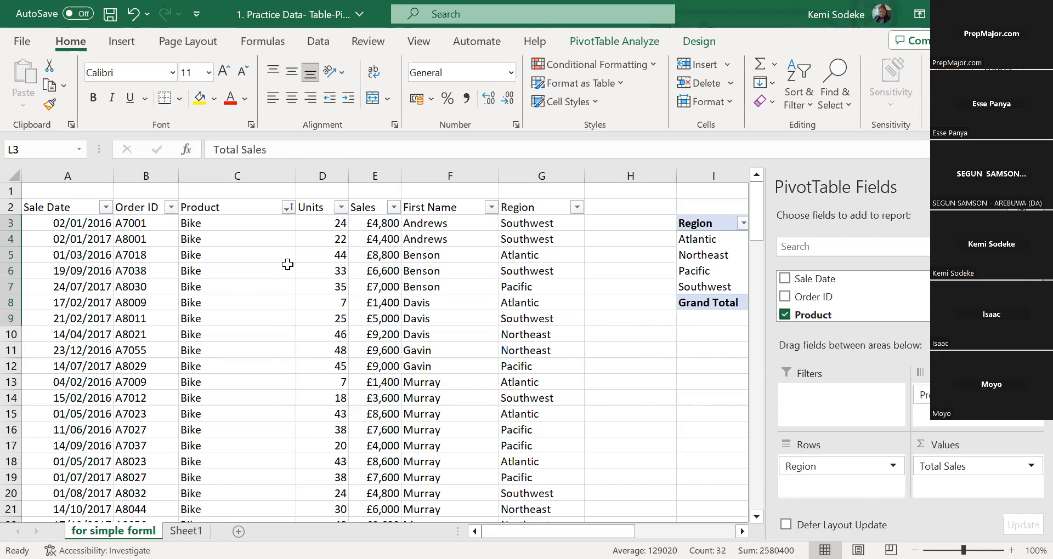
left_click(622, 348)
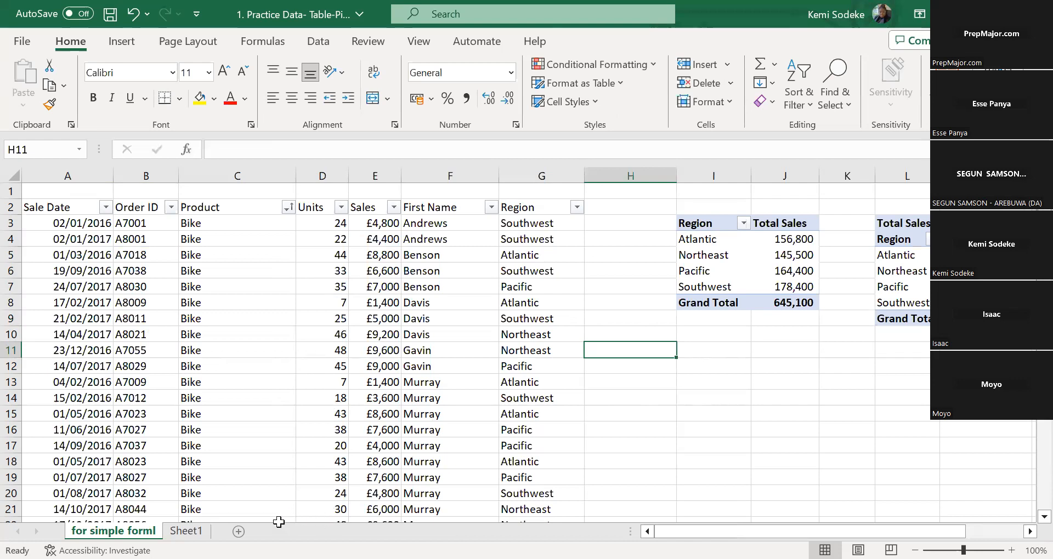
left_click(576, 418)
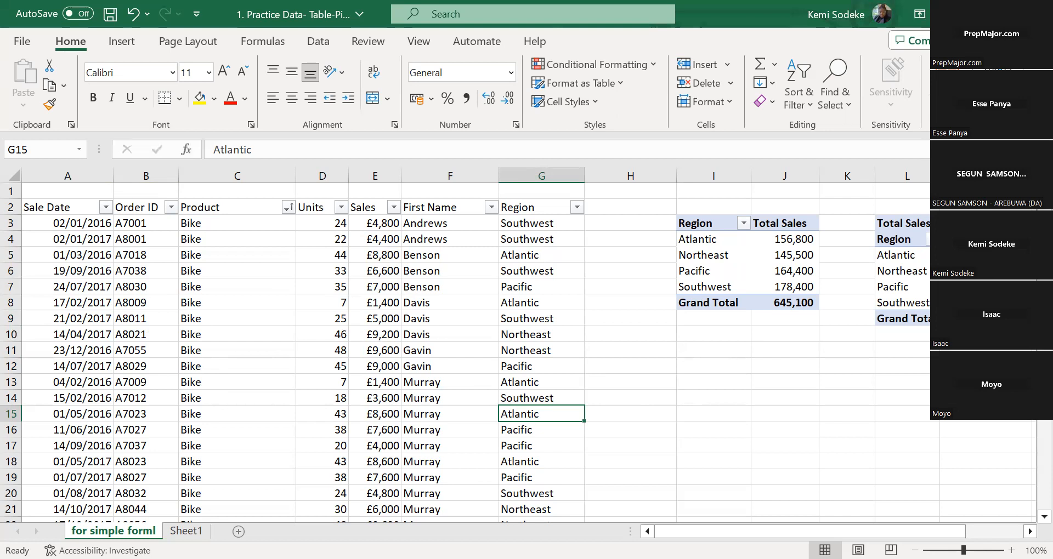
Switch to the charts practice workbook "2. Practice Data- Charts Var..." showing the ABC Company sales tables
key("alt+Tab")
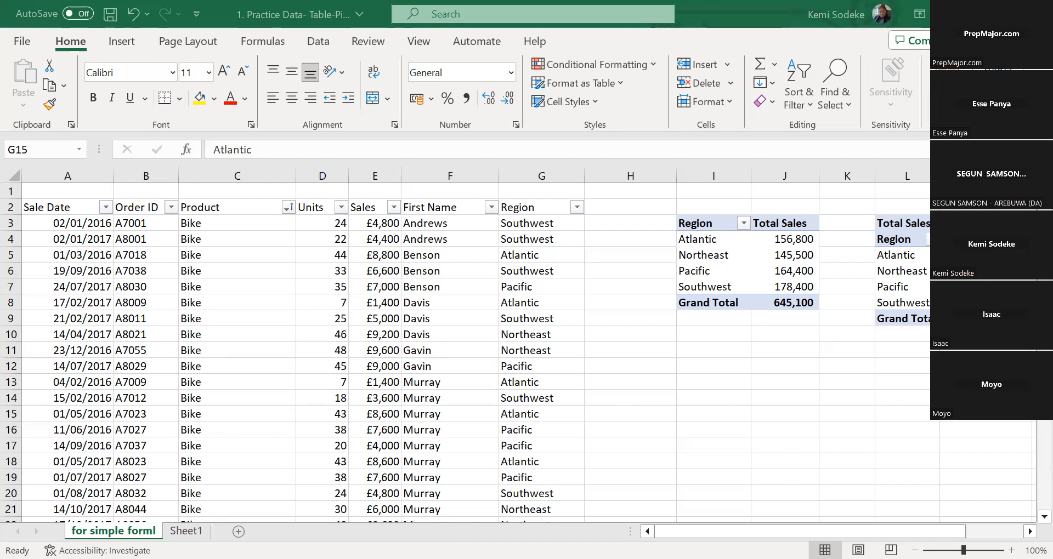
left_click(426, 126)
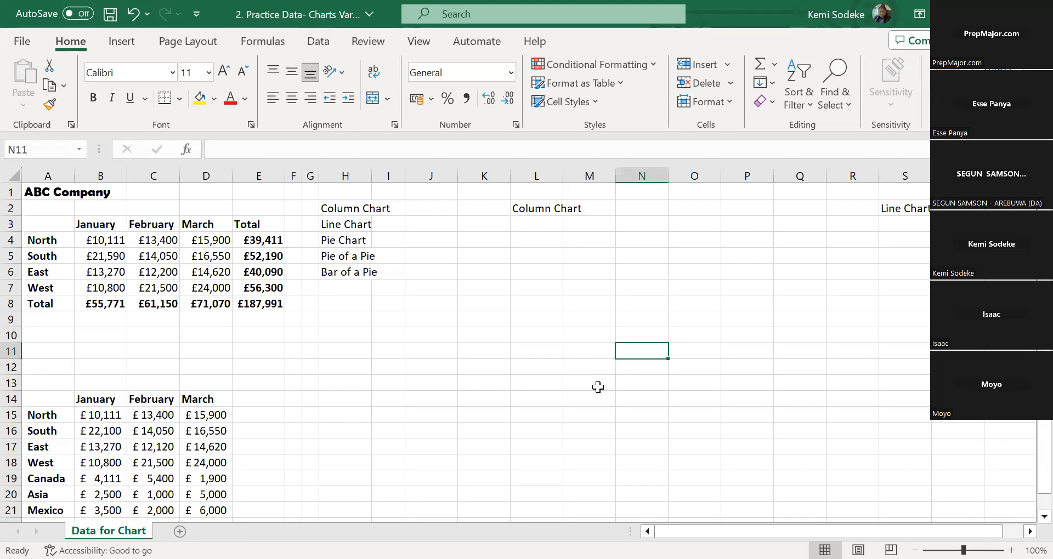
left_click(380, 380)
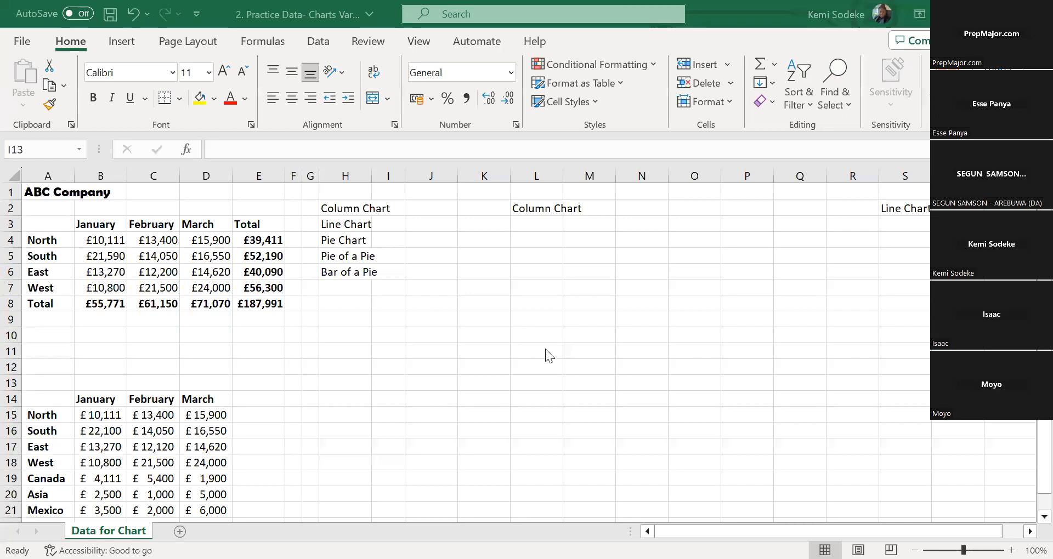
left_click(388, 382)
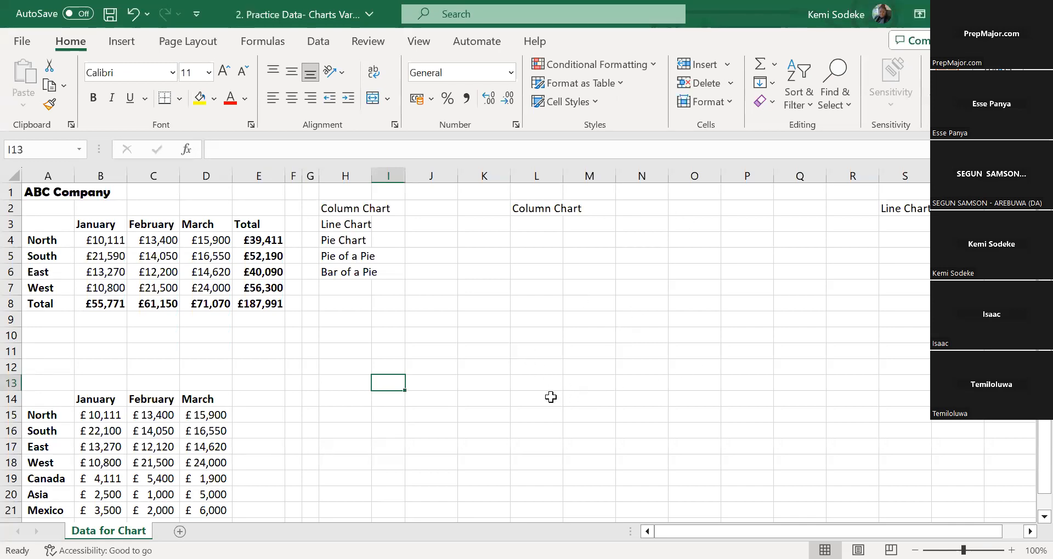
left_click(499, 365)
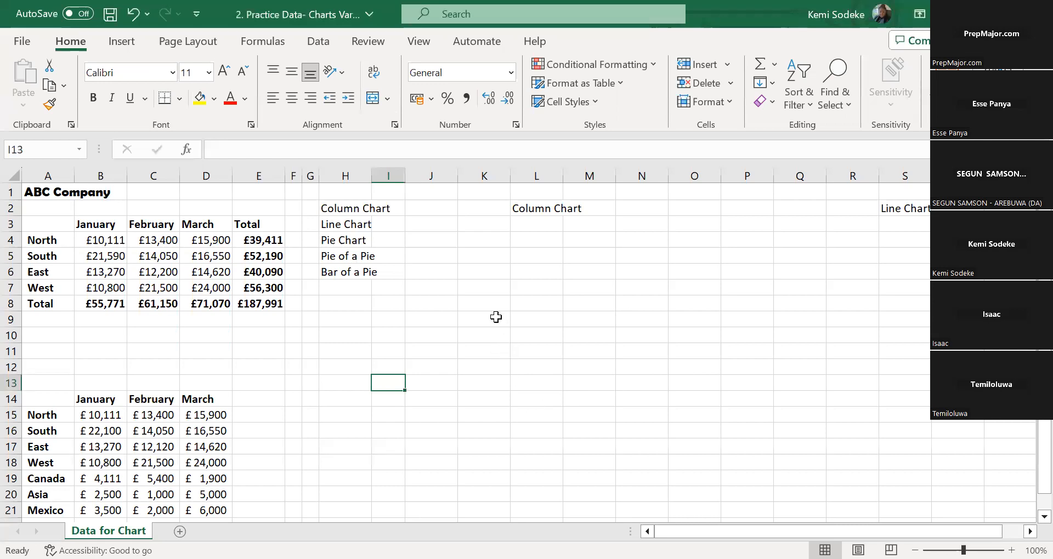
Widen column H to fit the list of chart types and widen the adjacent column I
left_click(356, 225)
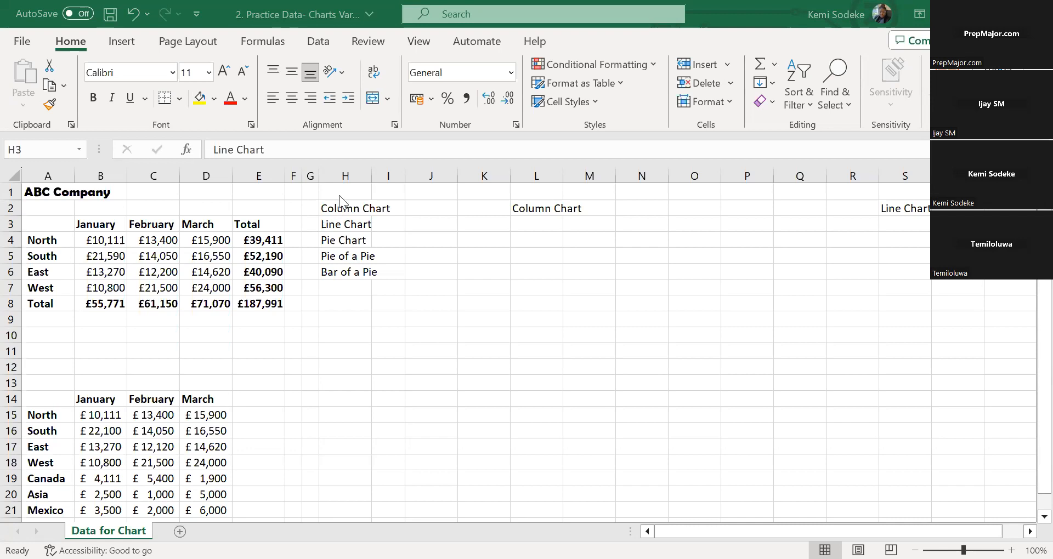
left_click(426, 331)
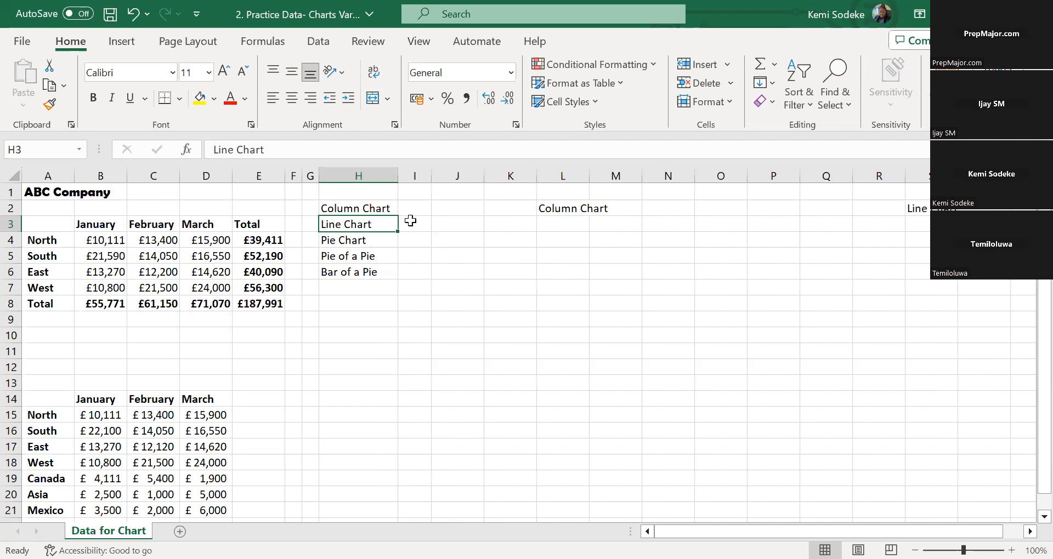
left_click(413, 221)
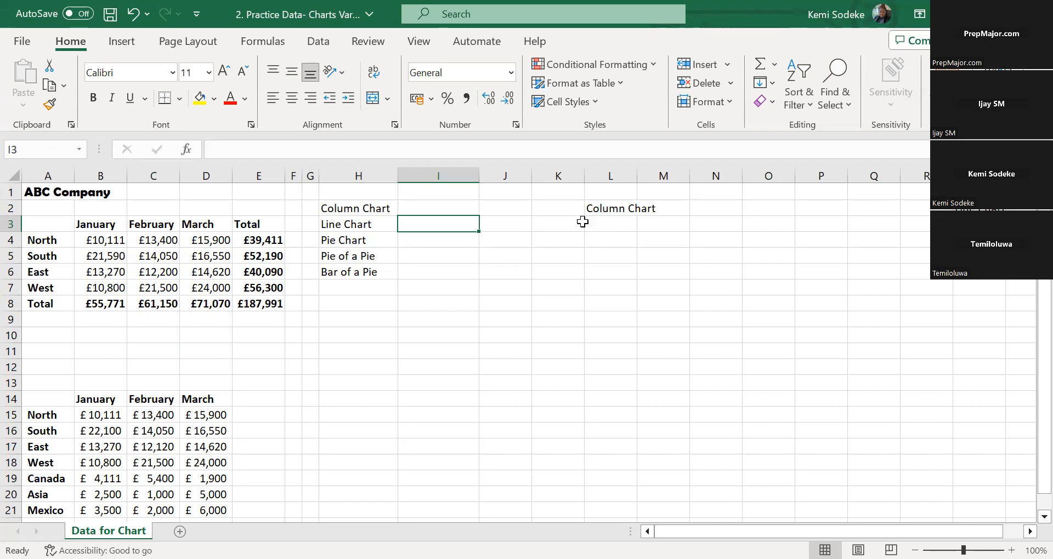
left_click(465, 266)
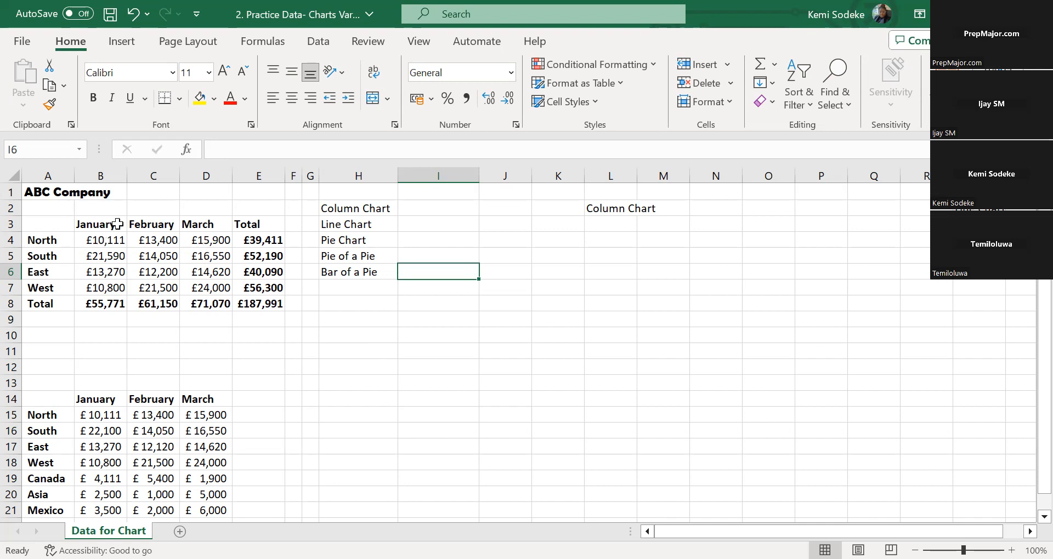
Select the monthly sales of the four regions with their headings, A3:D7, as the data for a chart
left_click_drag(33, 224, 219, 288)
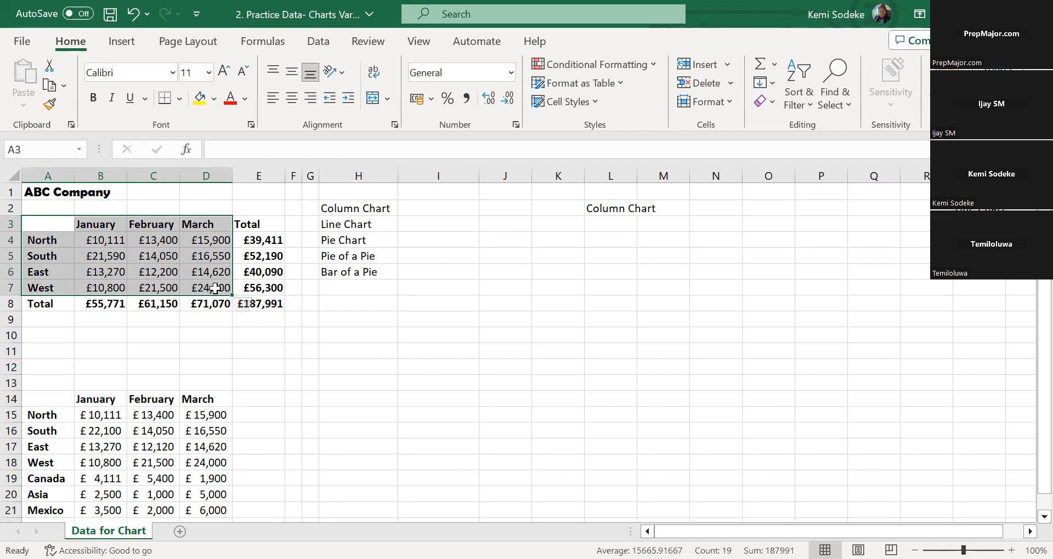
left_click_drag(48, 225, 219, 288)
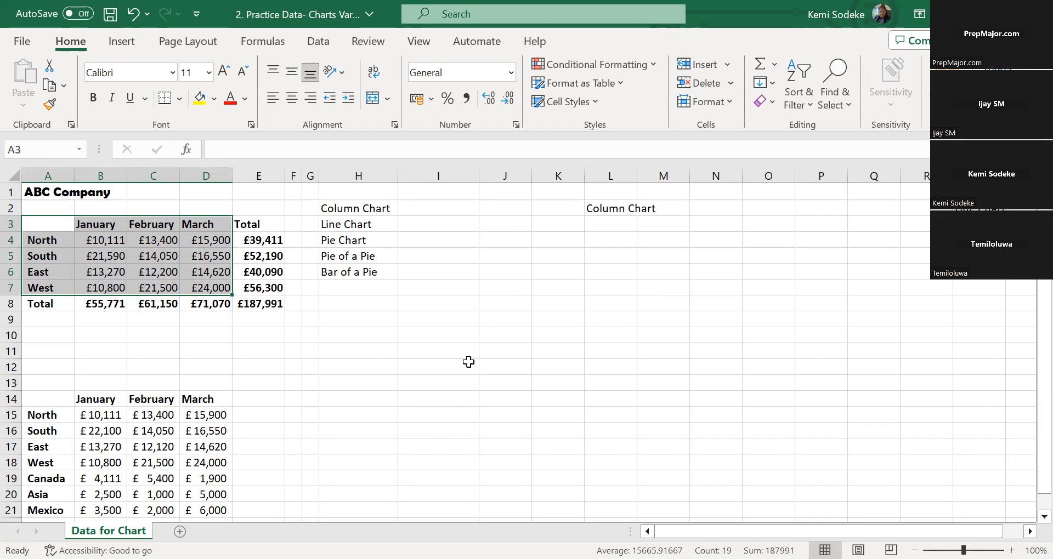
left_click(127, 46)
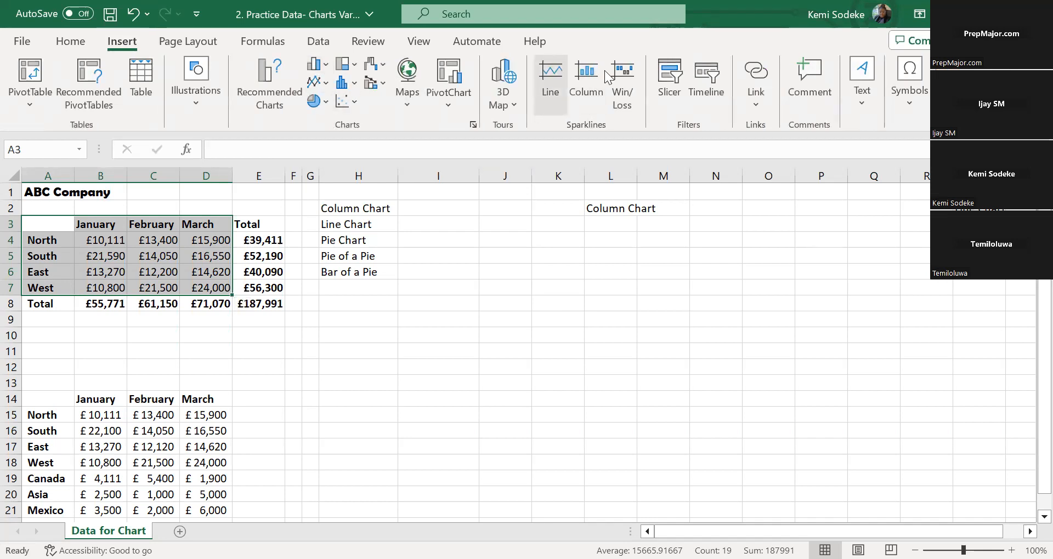
left_click(327, 71)
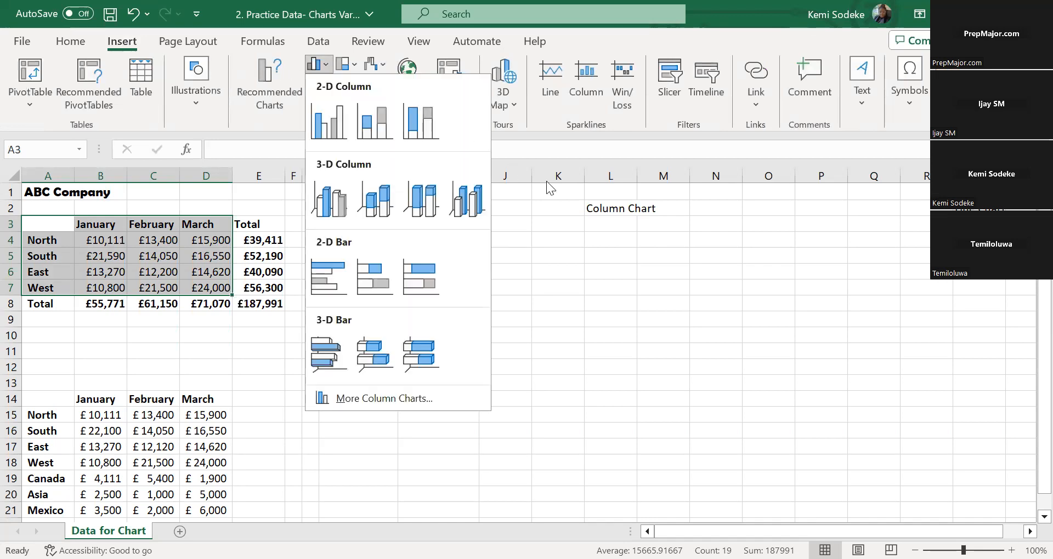
left_click(549, 106)
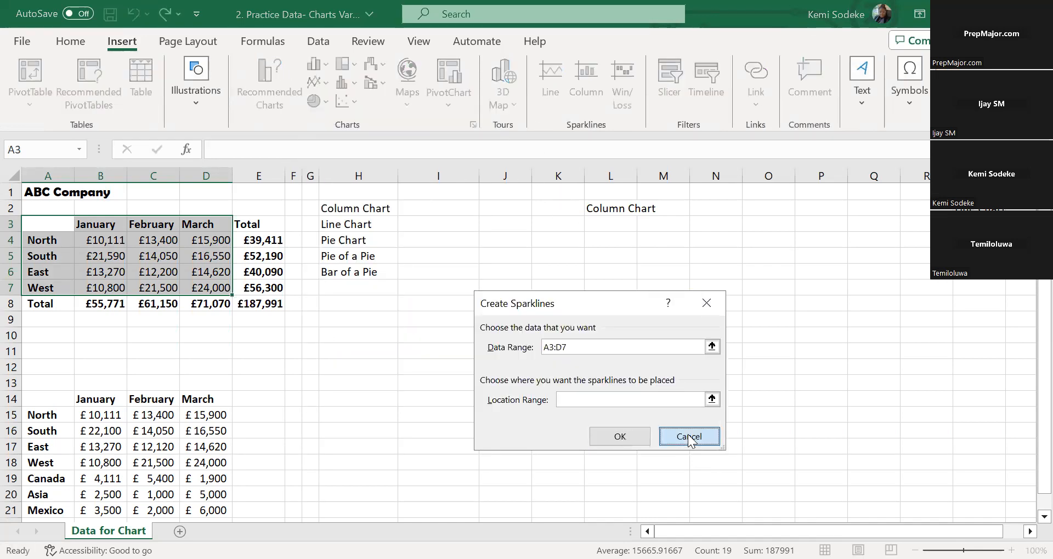
left_click(689, 439)
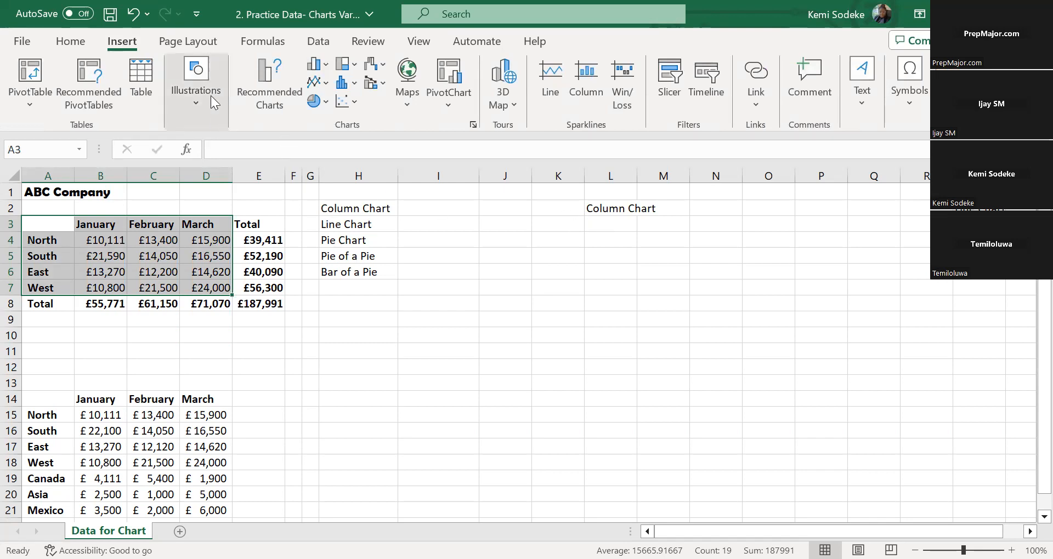
Insert a Clustered Column chart with the regions on the axis and place it beside the list of chart types, near the sheet's top
left_click(263, 71)
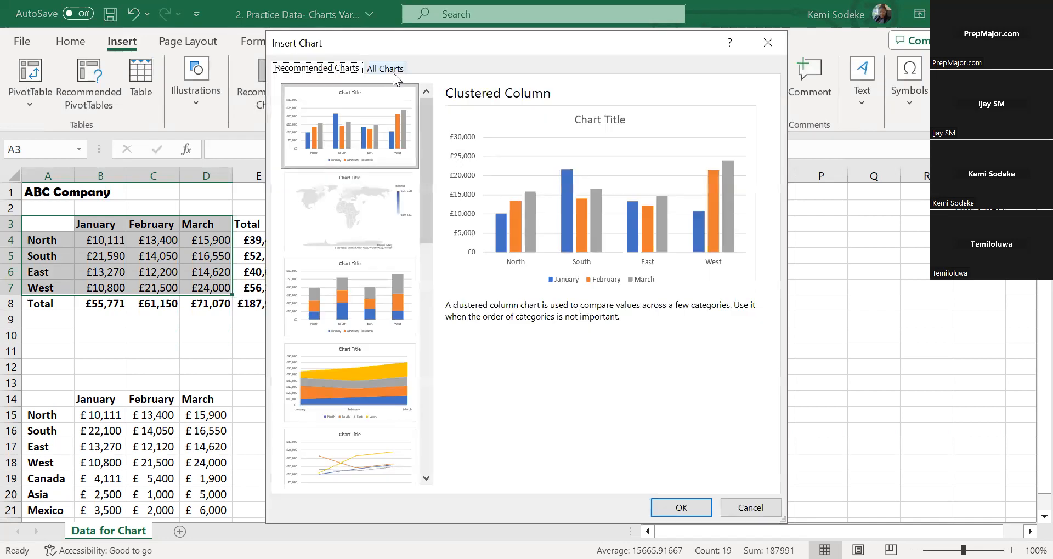
left_click(392, 72)
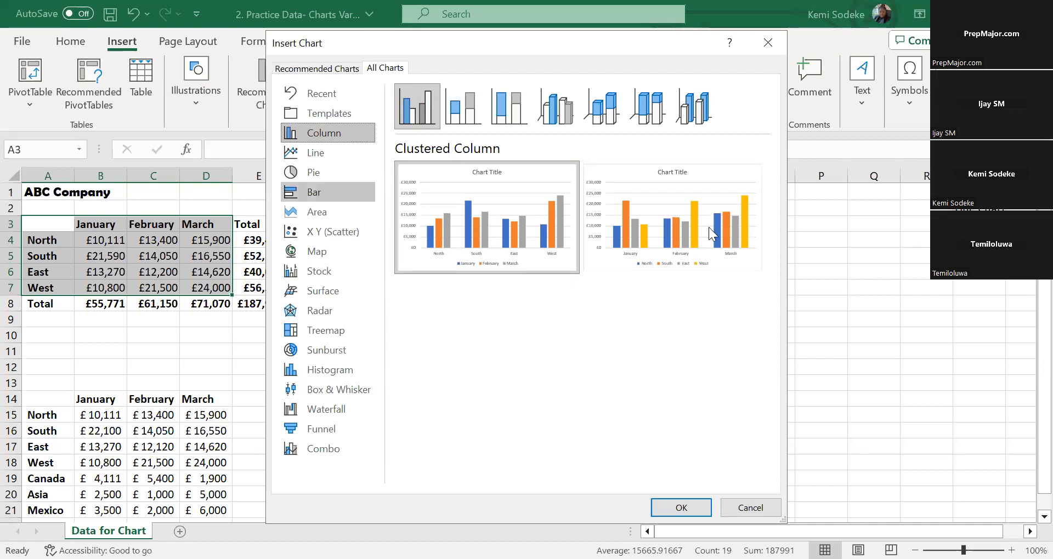
mouse_move(708, 227)
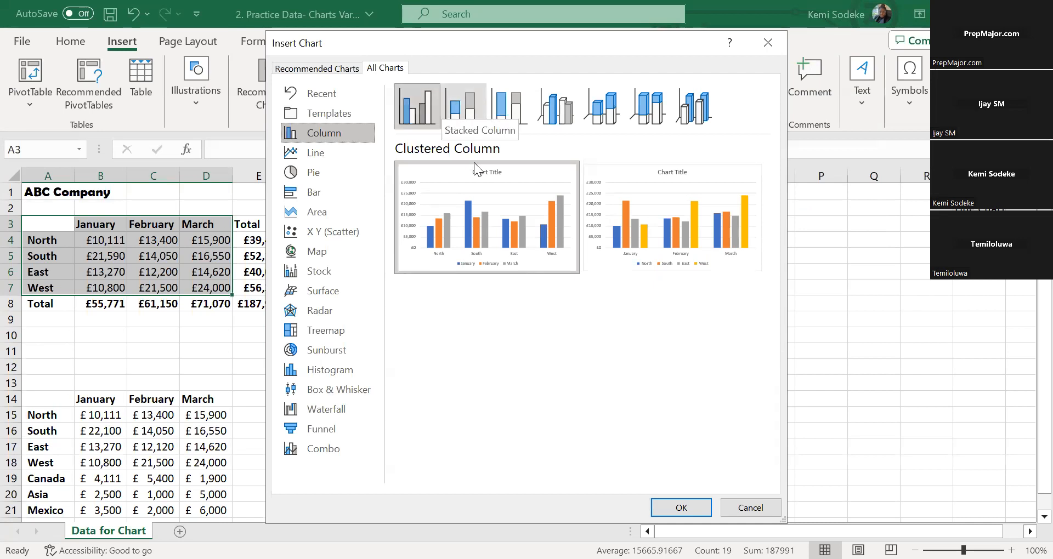
left_click(691, 508)
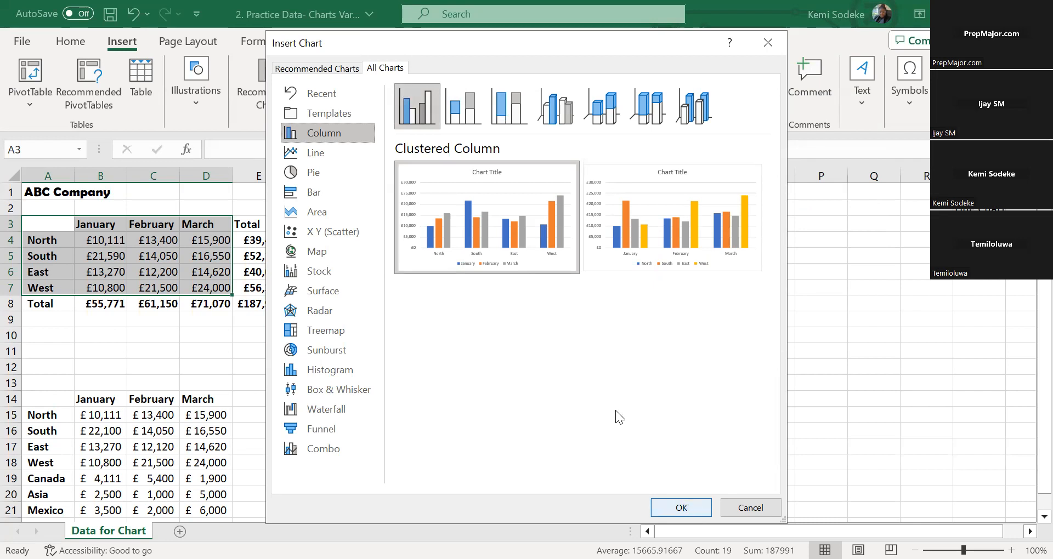
key("Return")
left_click_drag(555, 268, 556, 207)
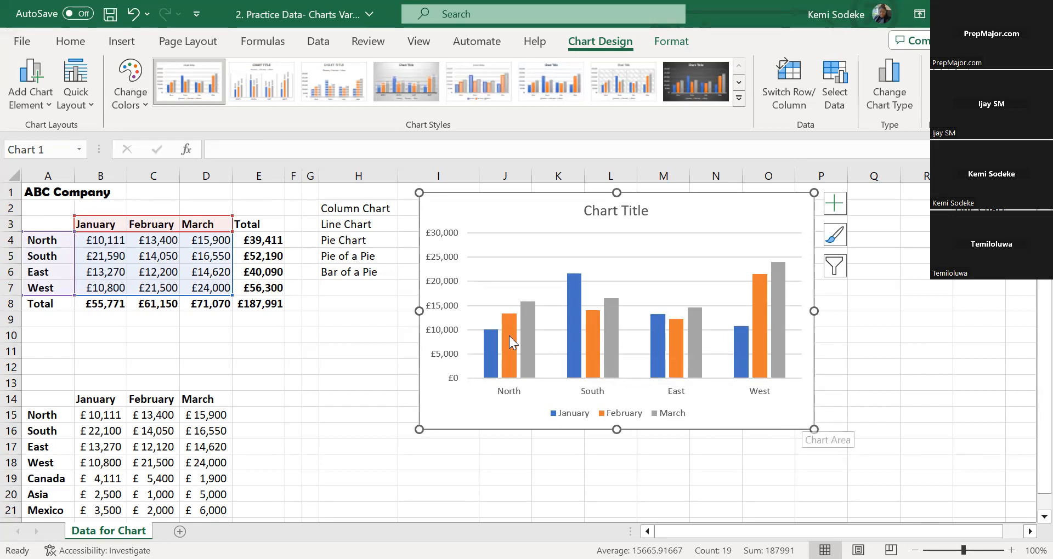
Replace the column chart's placeholder title with "Sales of Tomatoes"
left_click(609, 211)
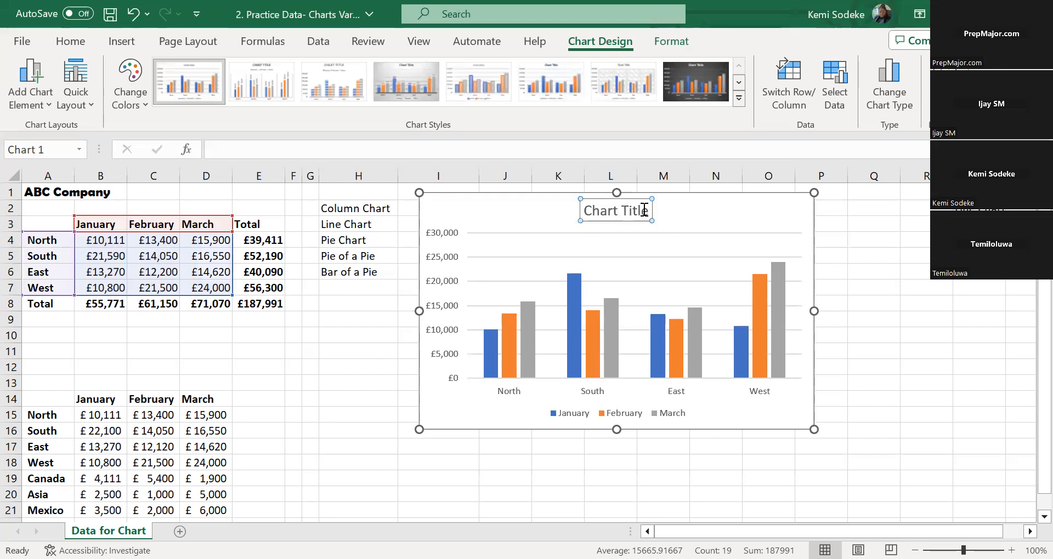
triple_click(648, 212)
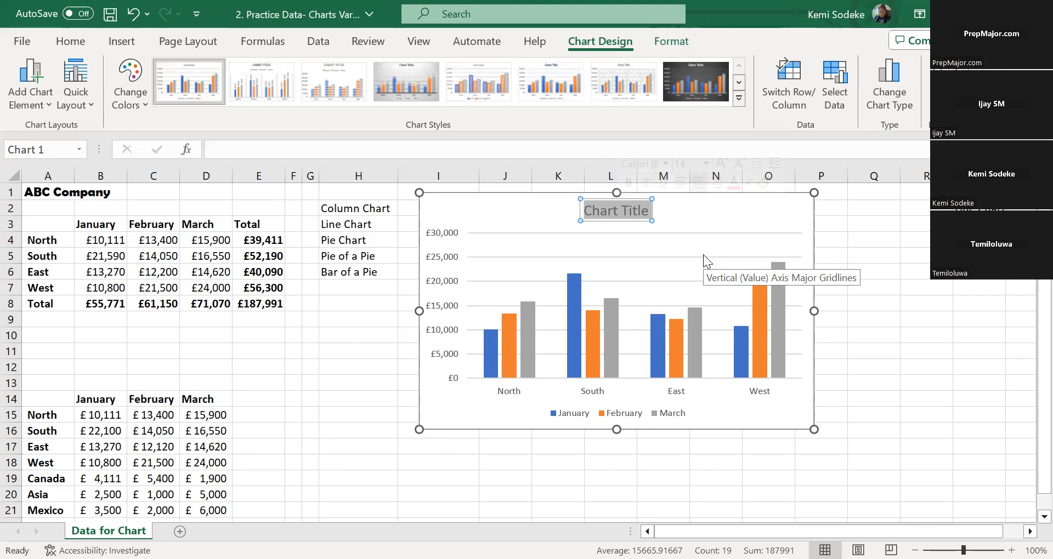
type("Sales")
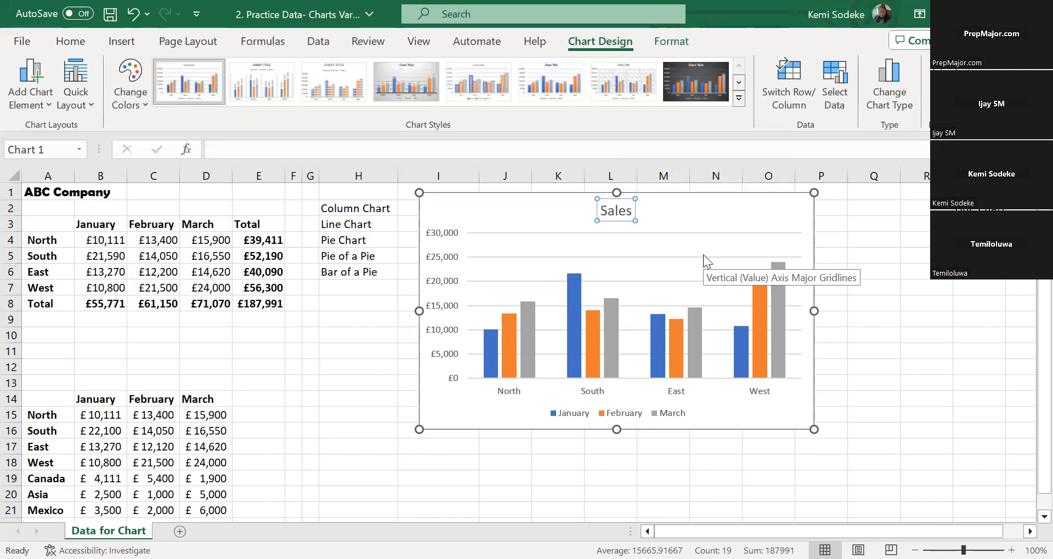
type(" of")
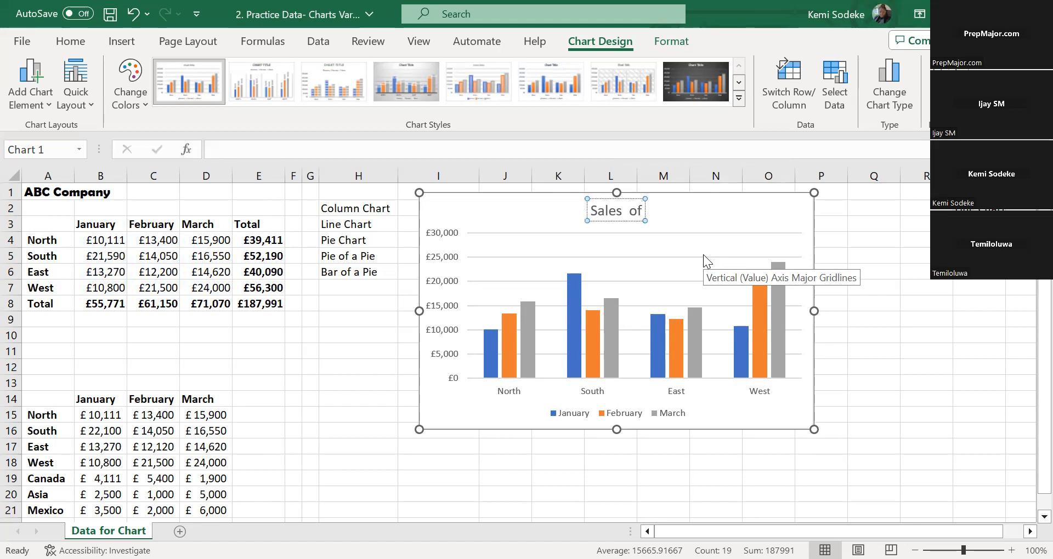
key("BackSpace")
key("BackSpace")
key("BackSpace")
type("of T")
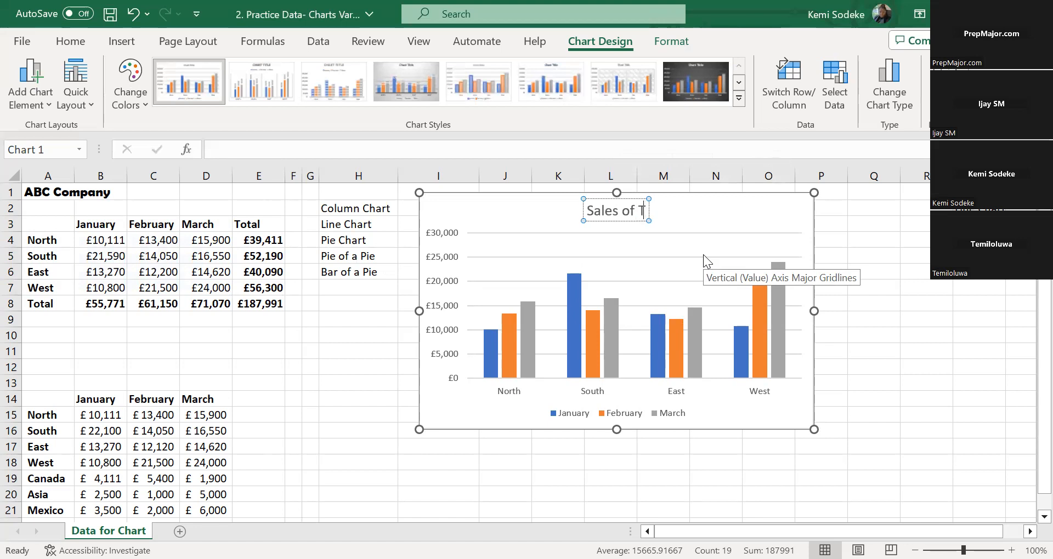
type("oamtoes")
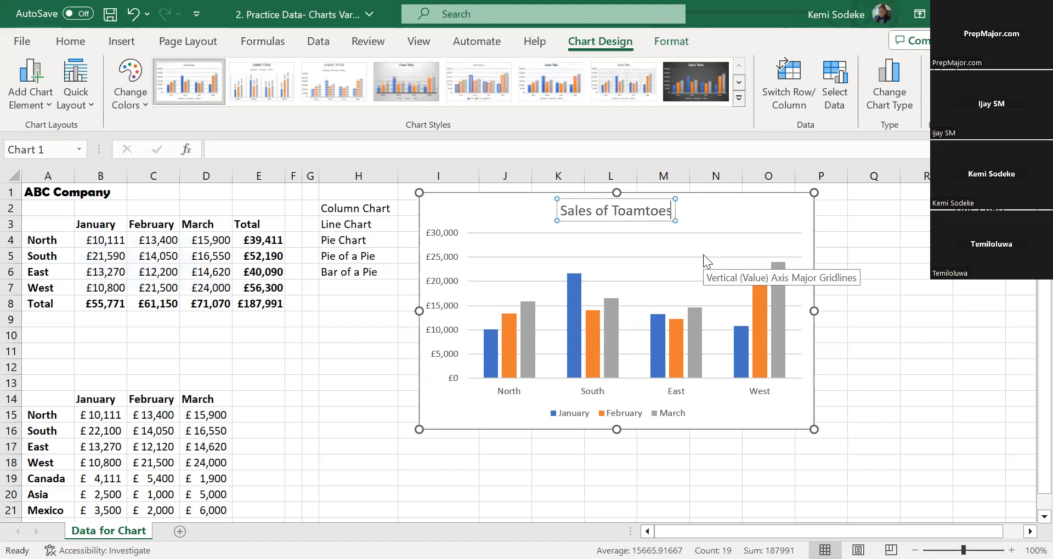
key("BackSpace")
key("BackSpace")
key("BackSpace")
key("BackSpace")
key("BackSpace")
key("BackSpace")
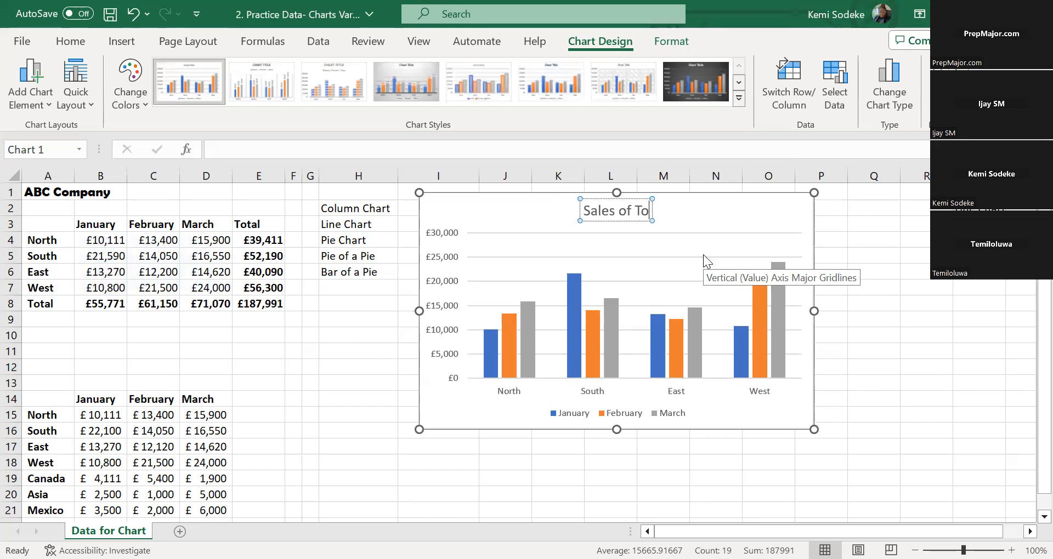
type("matoes")
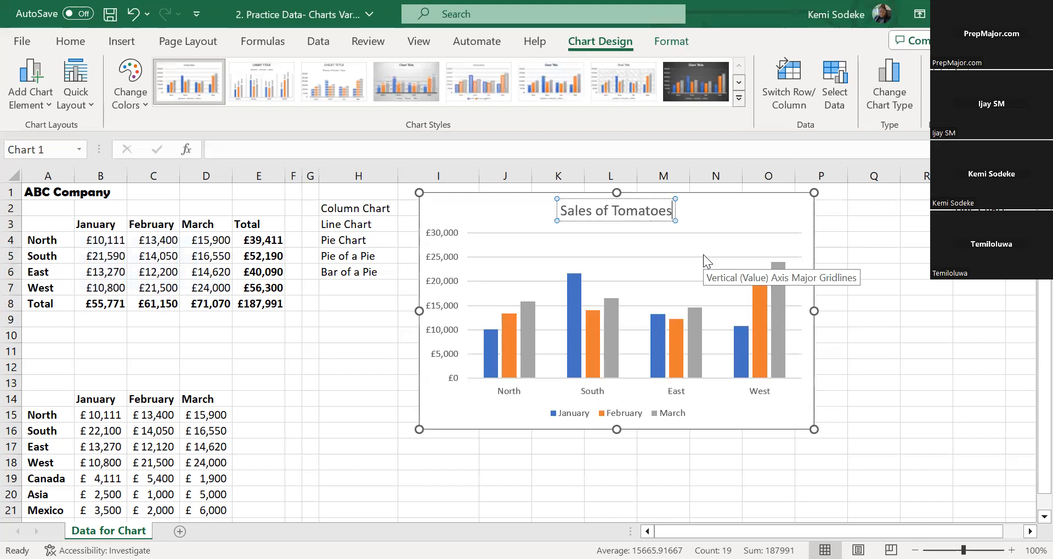
left_click(701, 503)
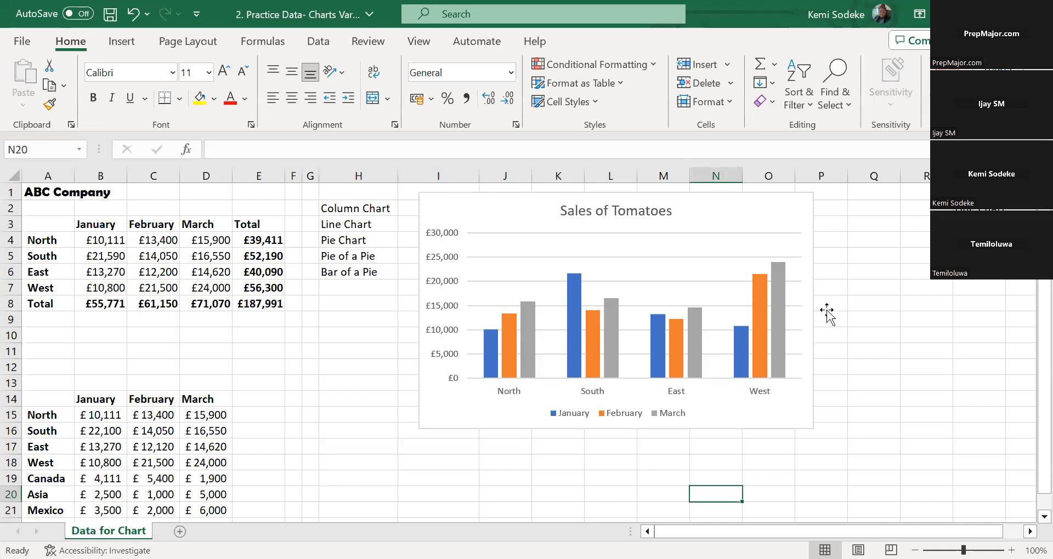
left_click(664, 381)
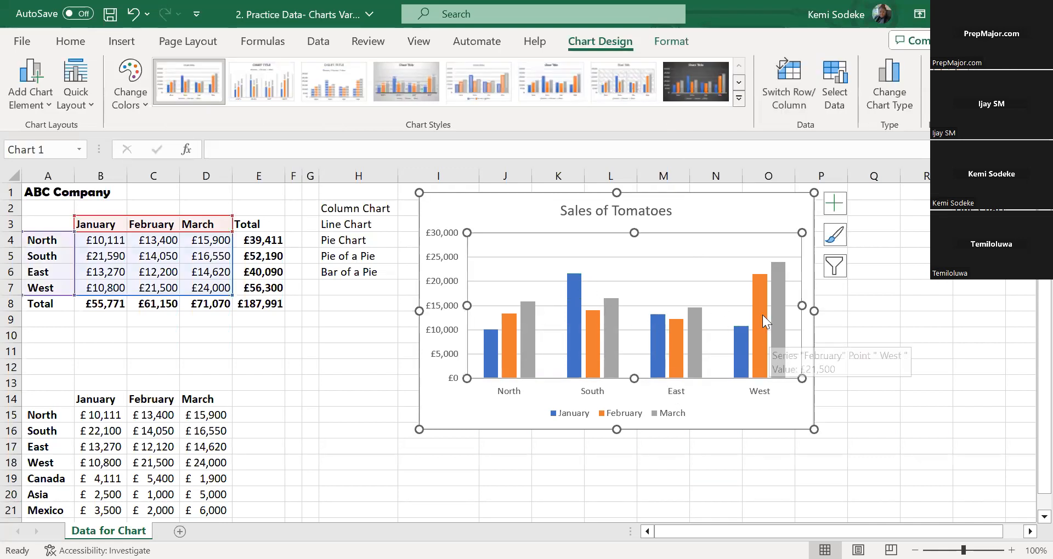
mouse_move(764, 319)
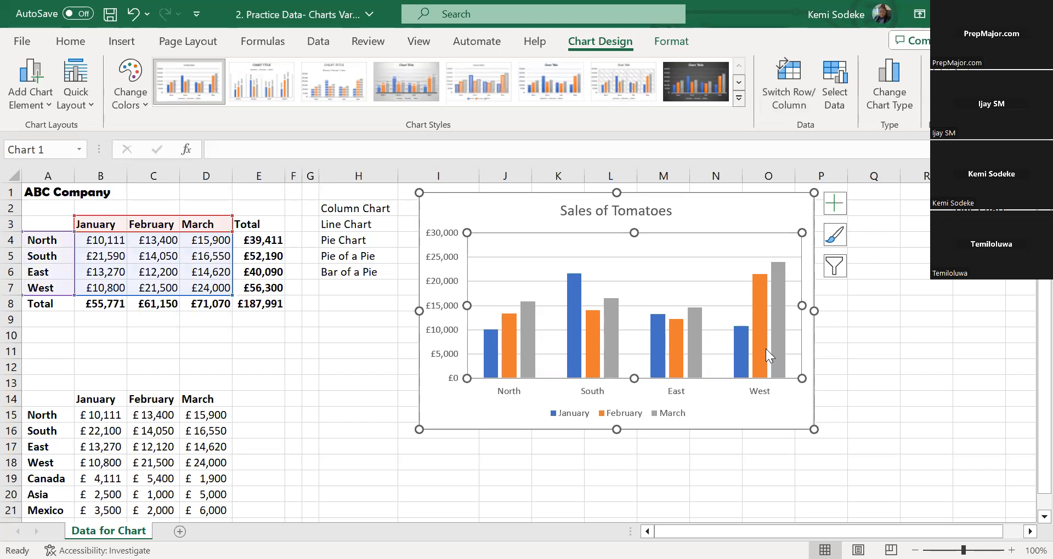
mouse_move(764, 348)
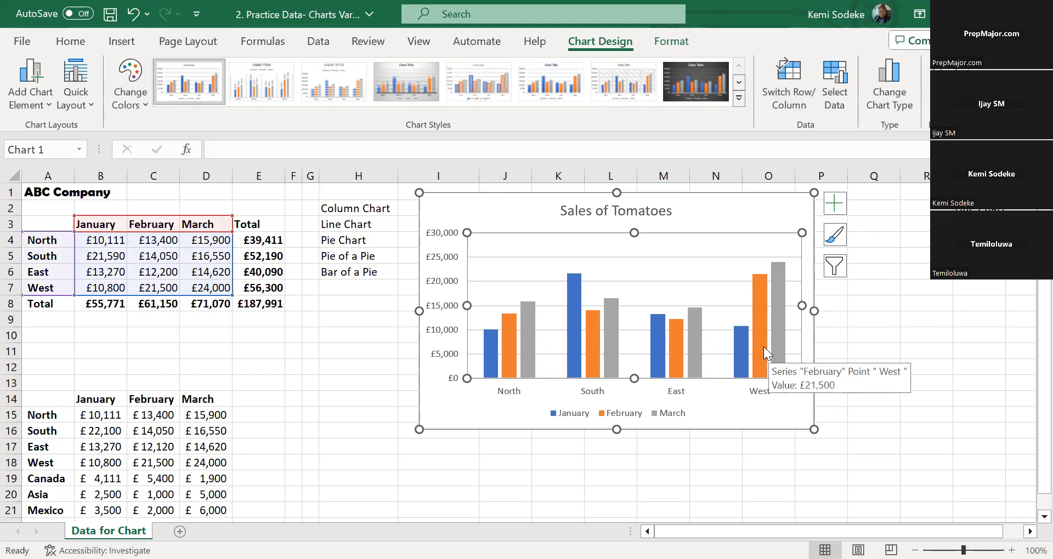
left_click(835, 237)
left_click(831, 286)
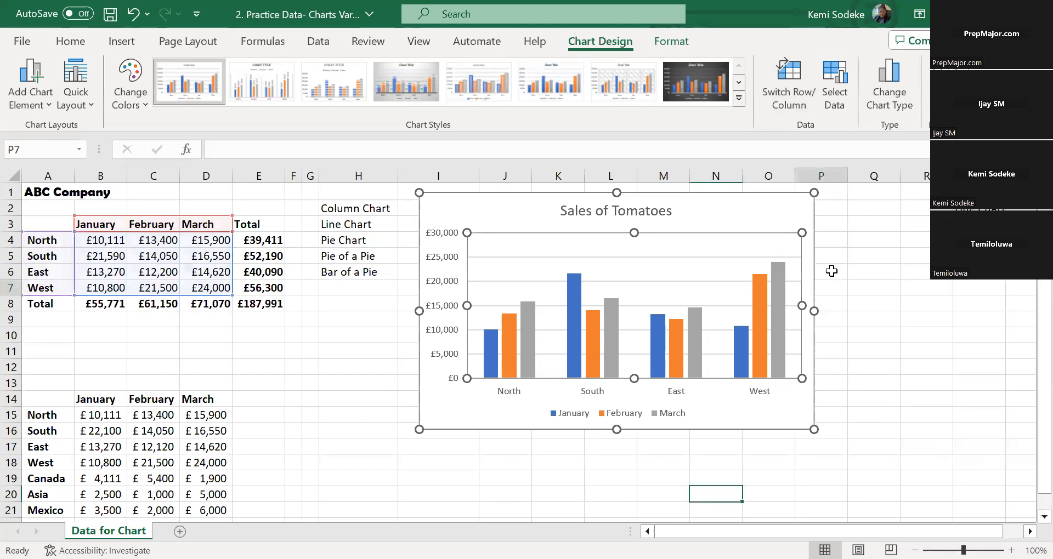
left_click(769, 277)
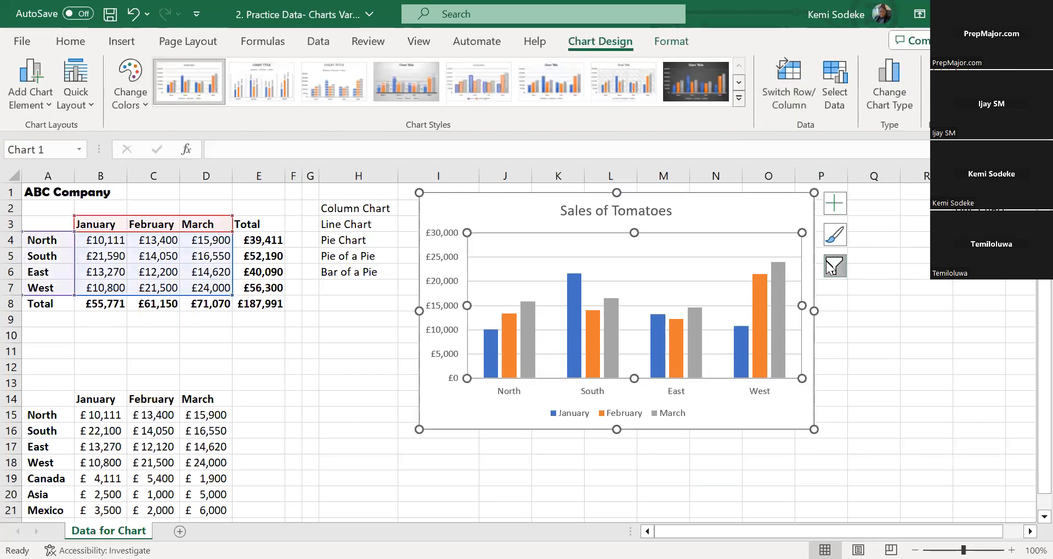
left_click(834, 266)
left_click(834, 324)
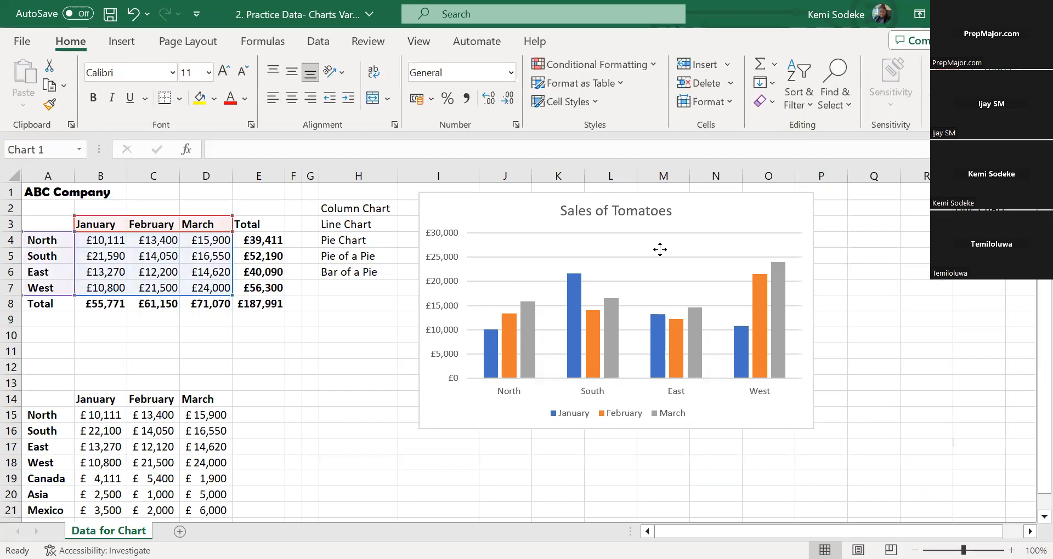
Recolour the Sales of Tomatoes chart with Monochromatic Palette 6, the dark-to-light green gradient
left_click(481, 200)
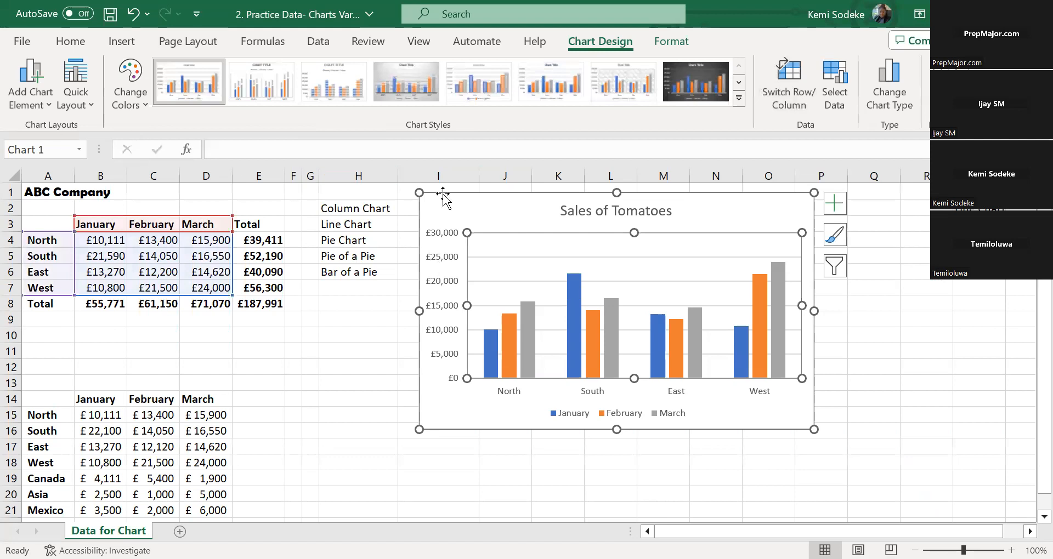
left_click(525, 222)
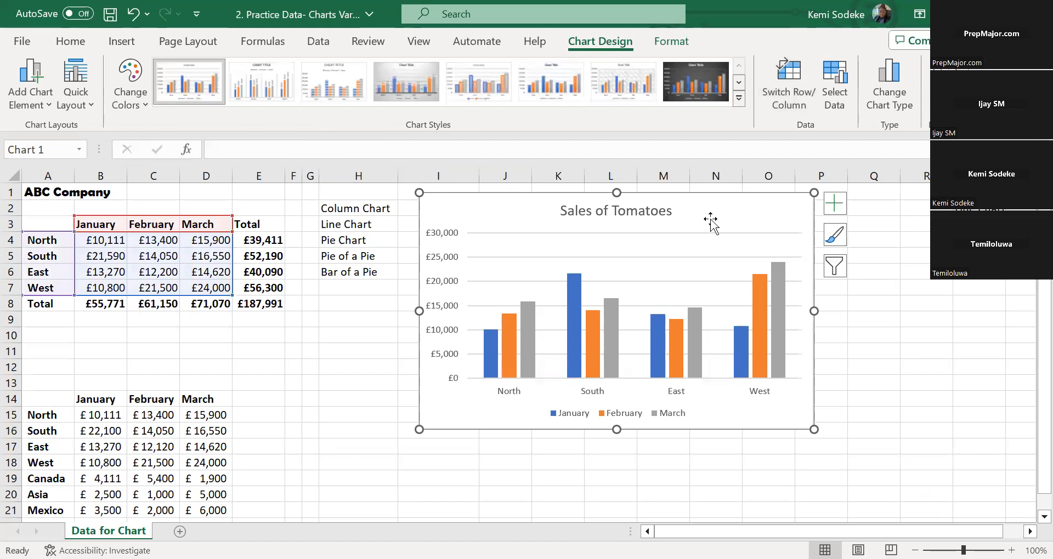
left_click(143, 103)
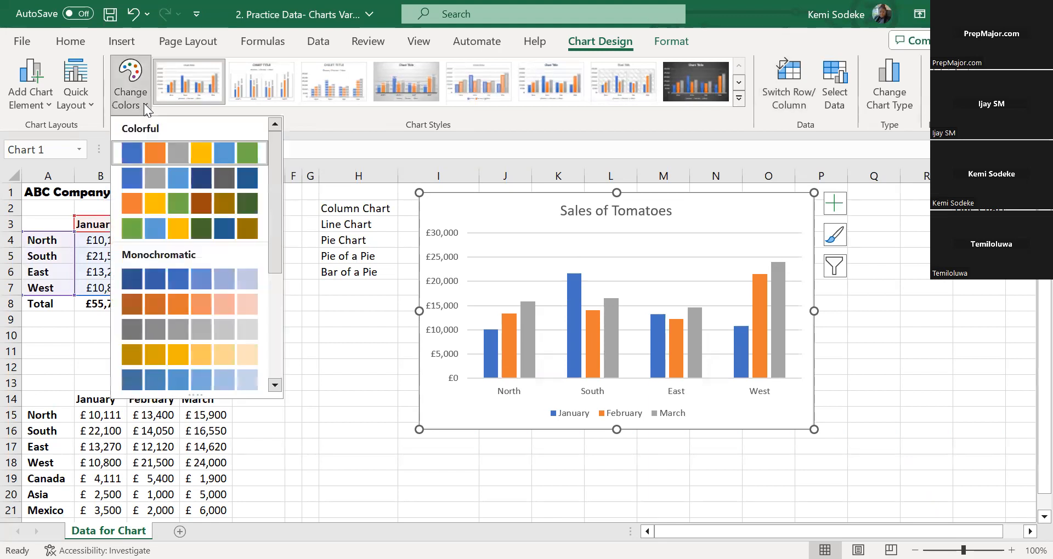
left_click_drag(273, 209, 271, 182)
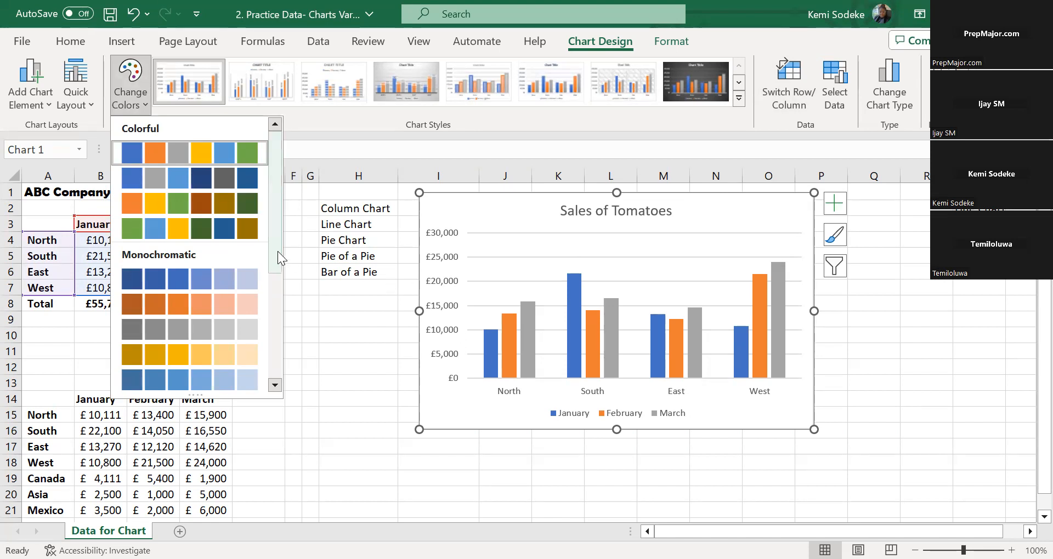
left_click_drag(275, 251, 275, 291)
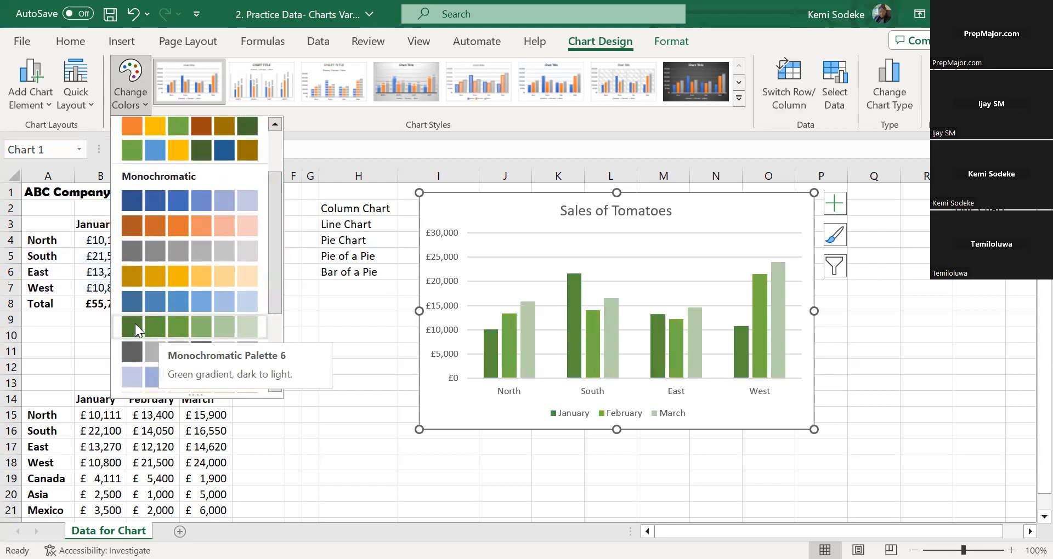
left_click(181, 324)
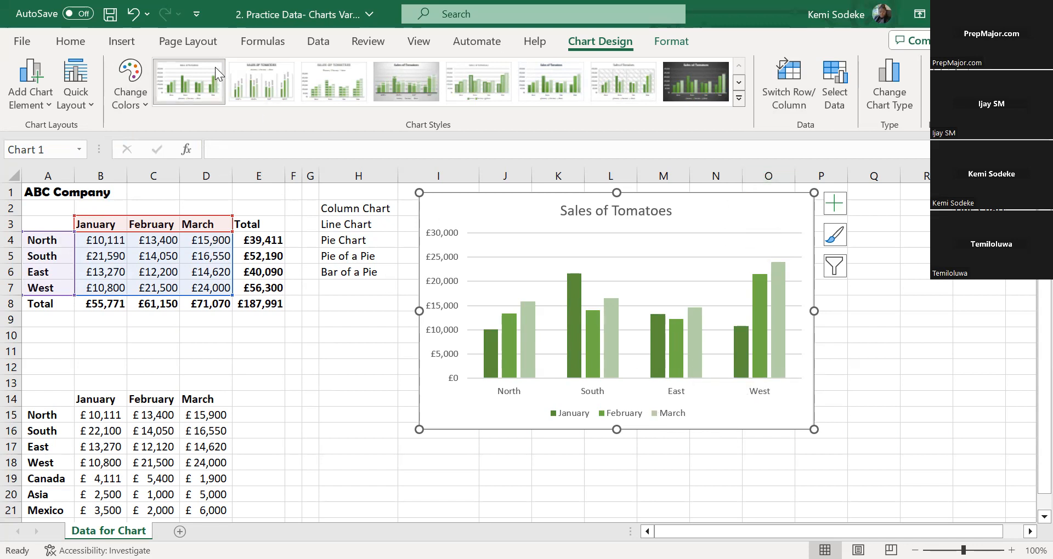
Change the chart's colours to the second Colorful palette, with blue, grey and light blue columns
left_click(134, 82)
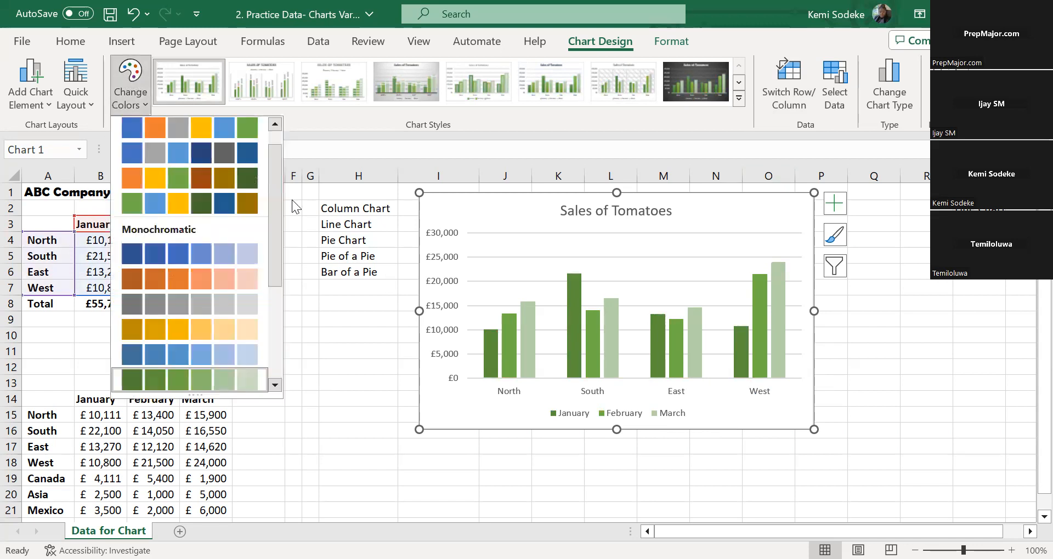
left_click_drag(274, 202, 273, 180)
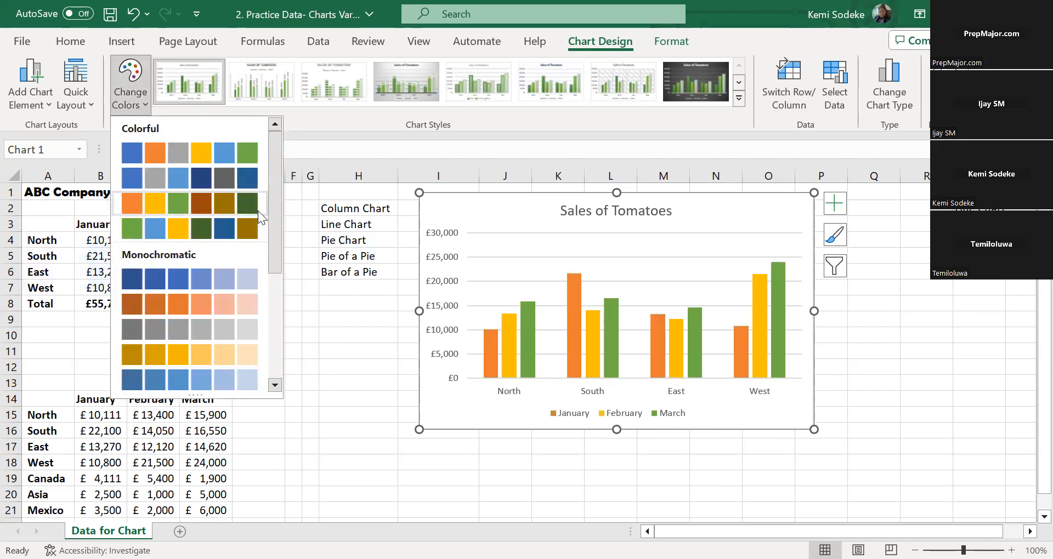
left_click(135, 179)
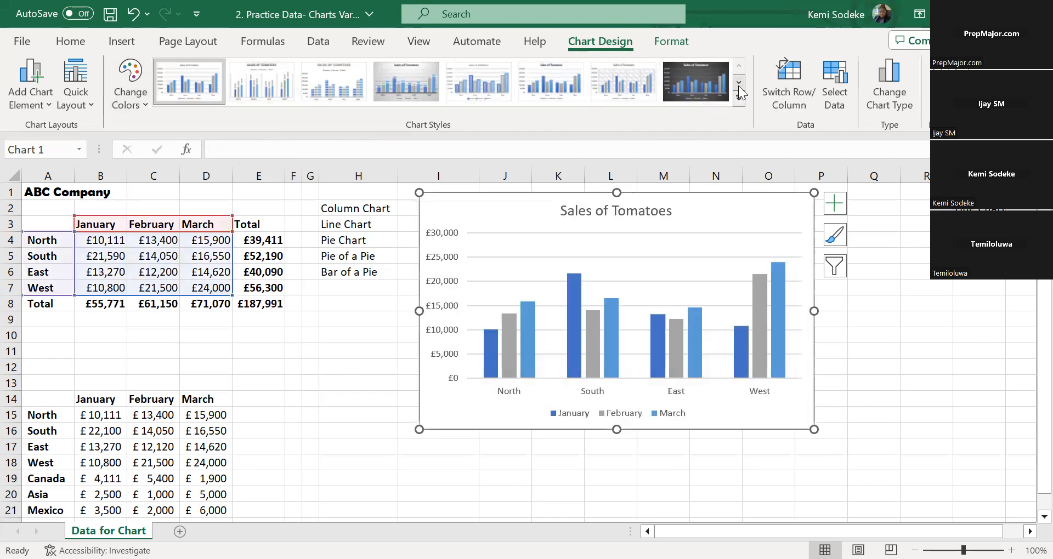
Browse the chart styles and apply the third one, with striped columns and an uppercase title, to the Sales of Tomatoes chart
left_click(739, 83)
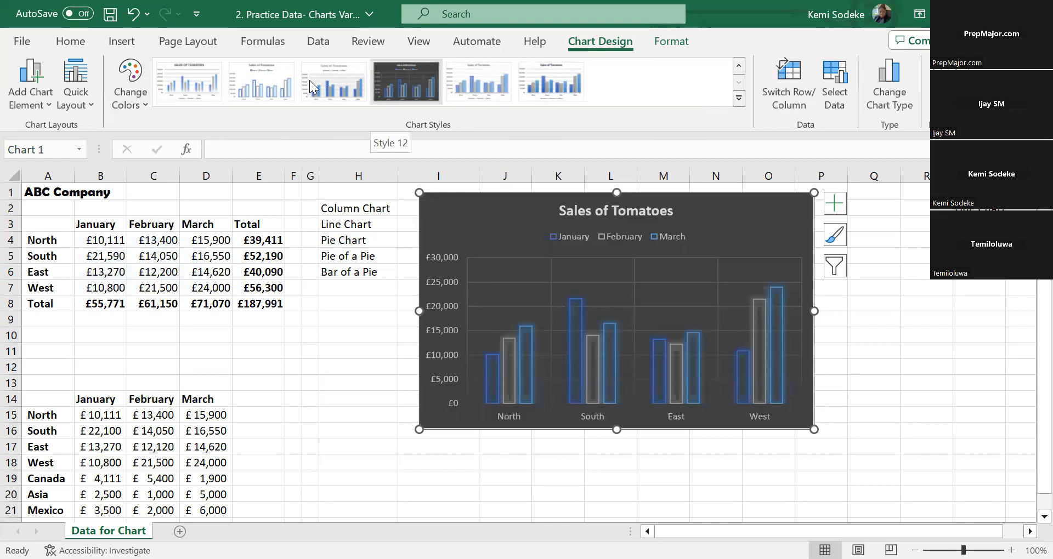
left_click(740, 67)
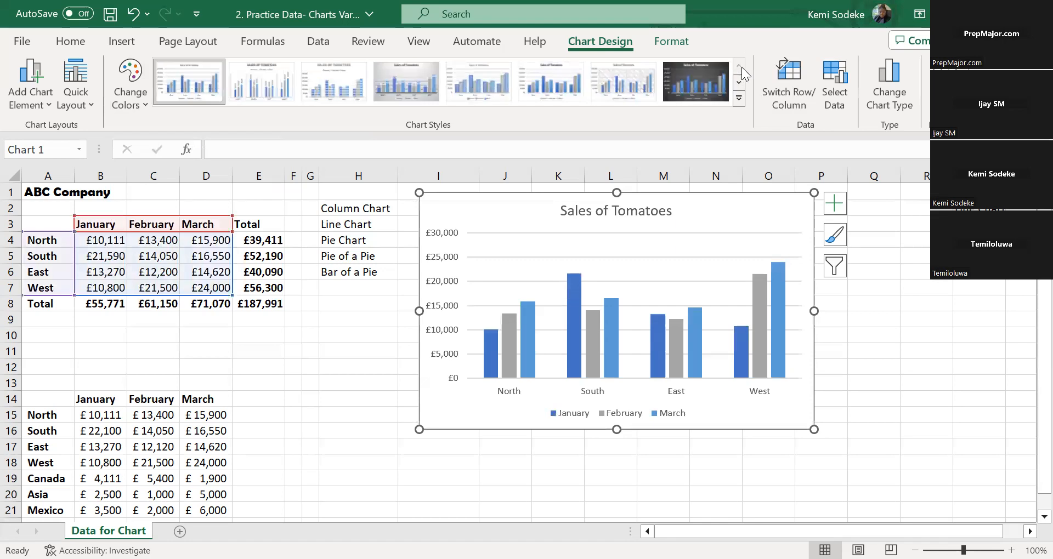
left_click(351, 83)
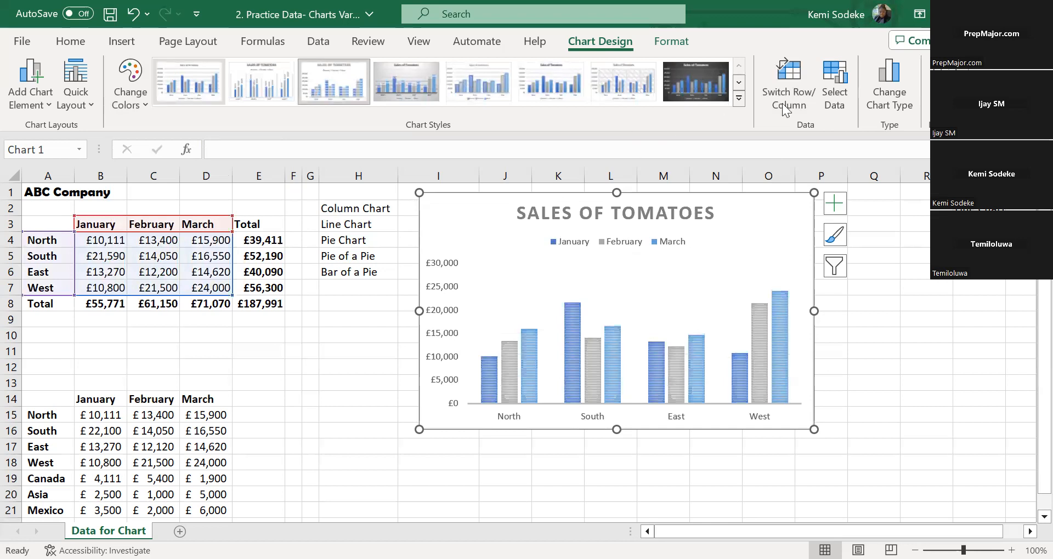
Compare the Stacked, 100% Stacked and 3-D column subtypes with Clustered Column for the Sales of Tomatoes chart
left_click(896, 72)
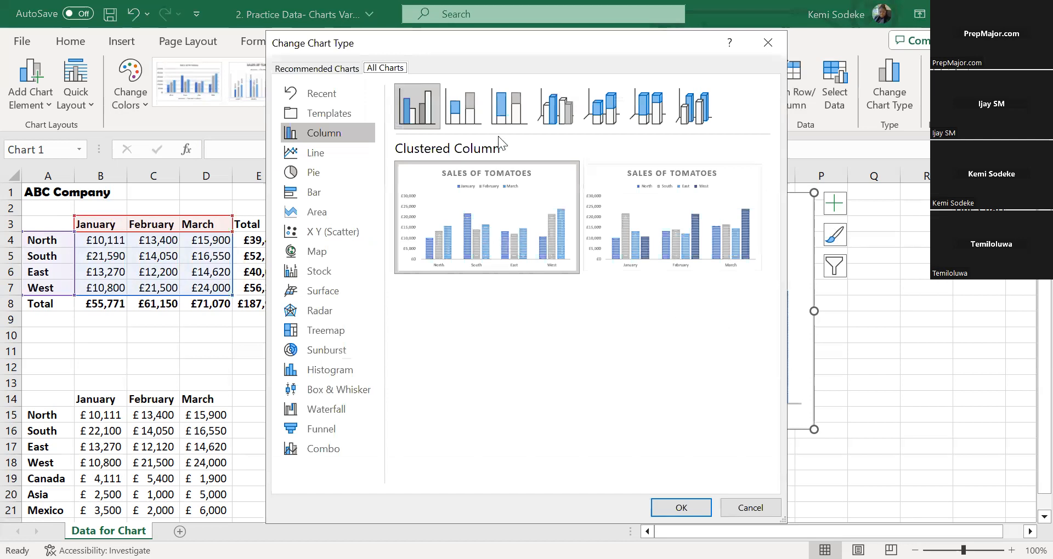
left_click(459, 108)
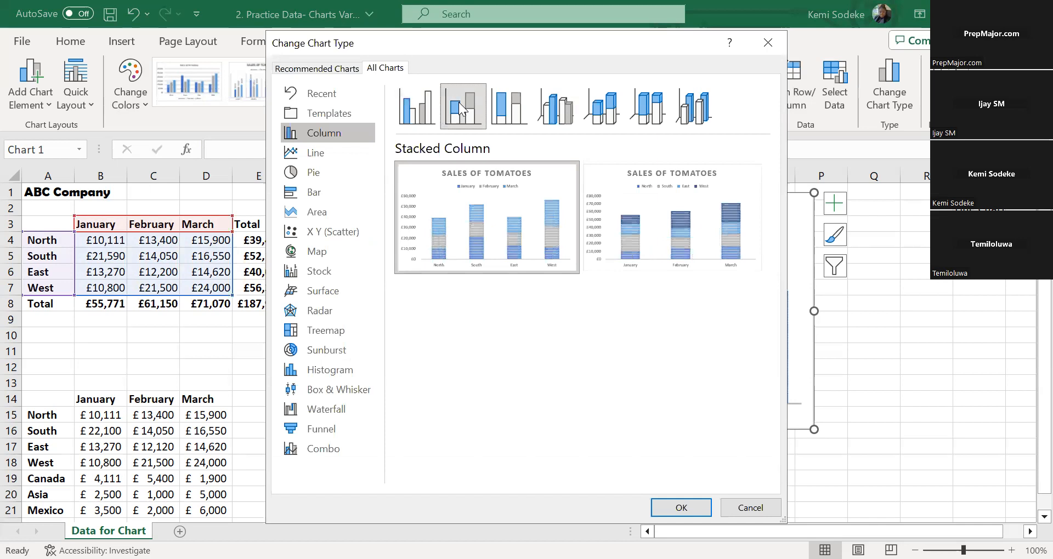
left_click(516, 110)
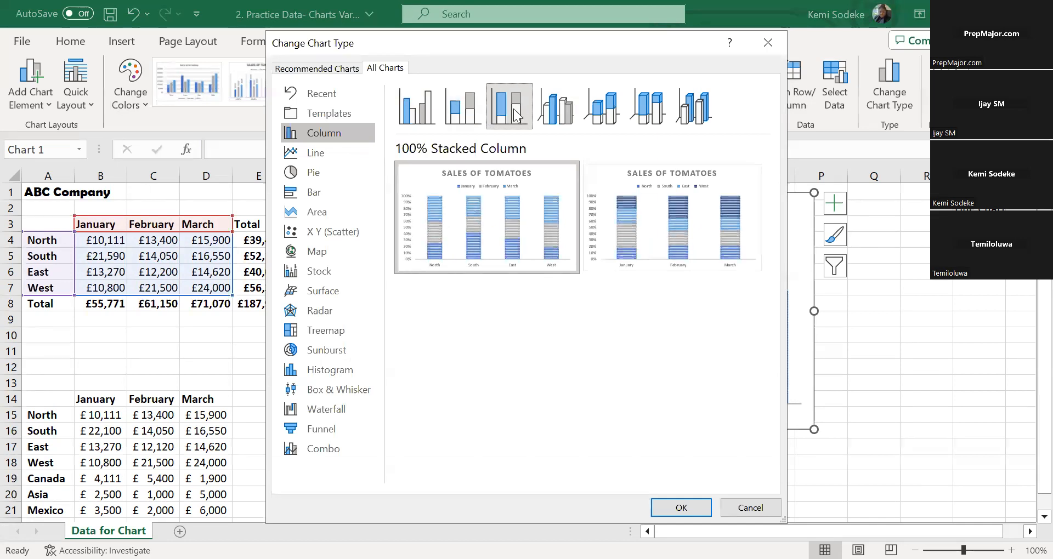
left_click(566, 116)
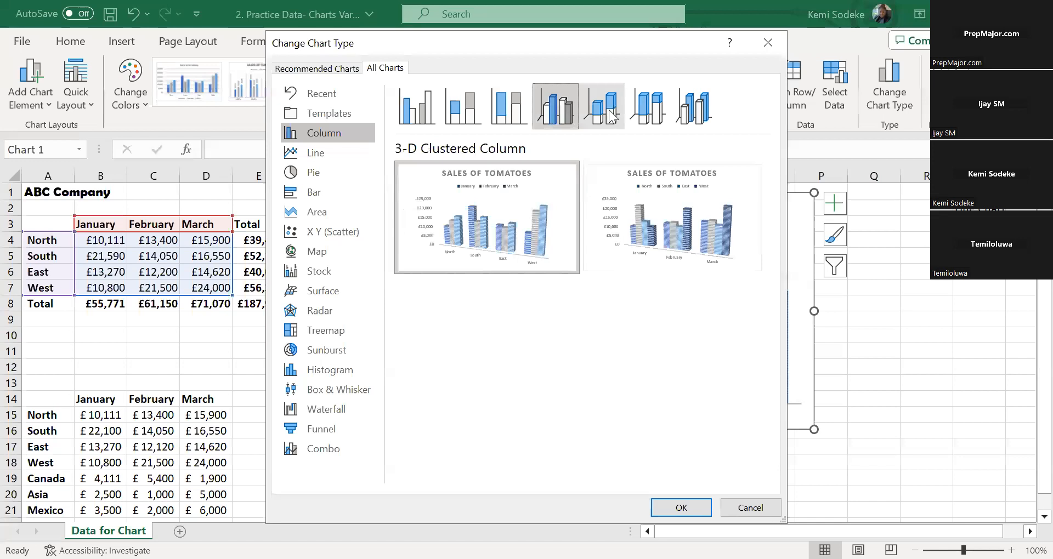
left_click(649, 115)
left_click(696, 114)
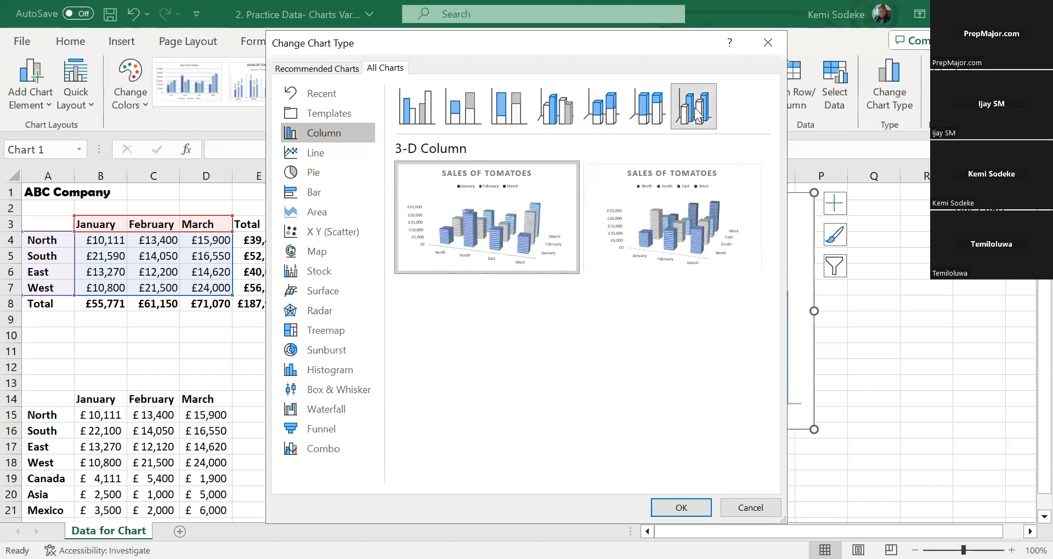
left_click(427, 110)
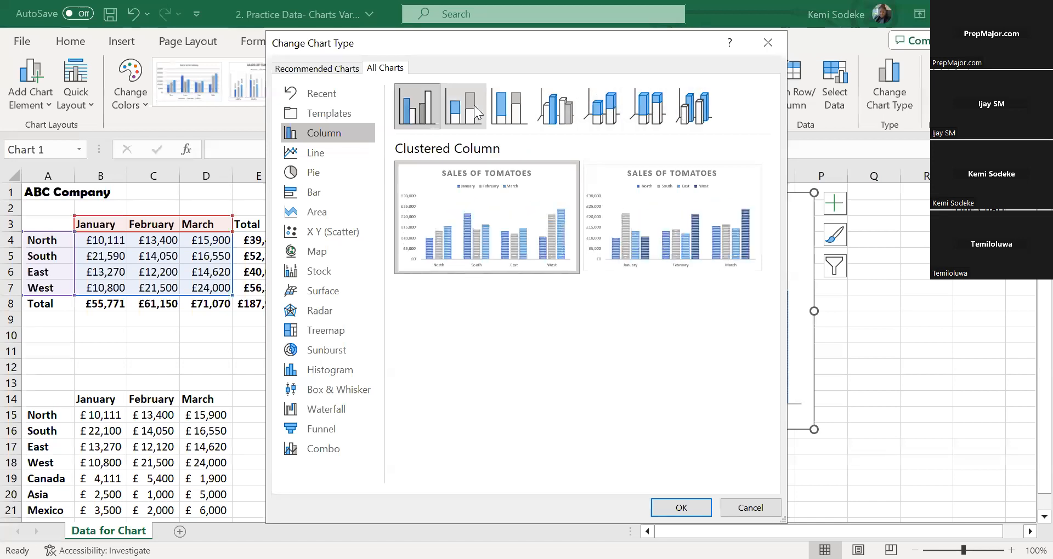
left_click(473, 103)
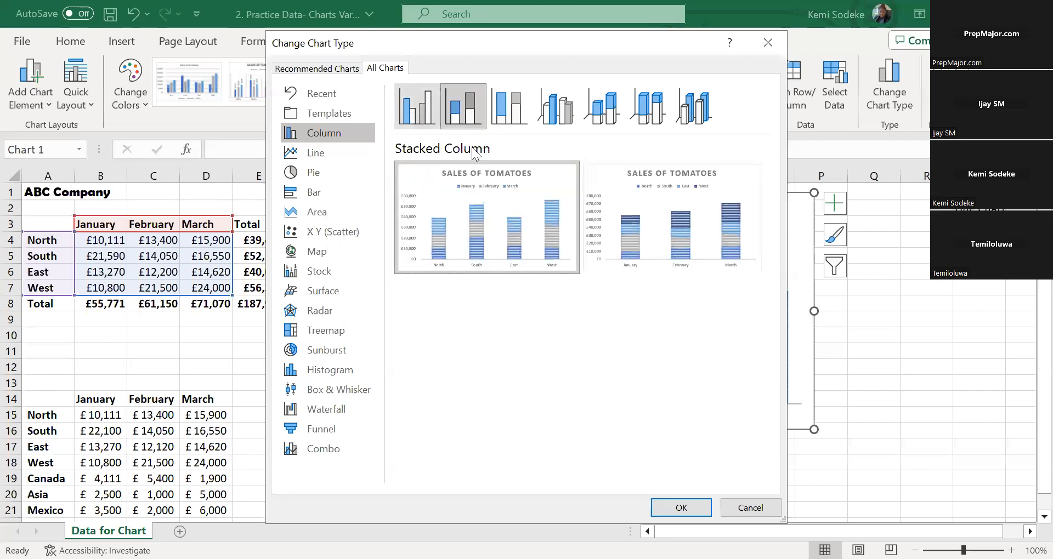
left_click(686, 509)
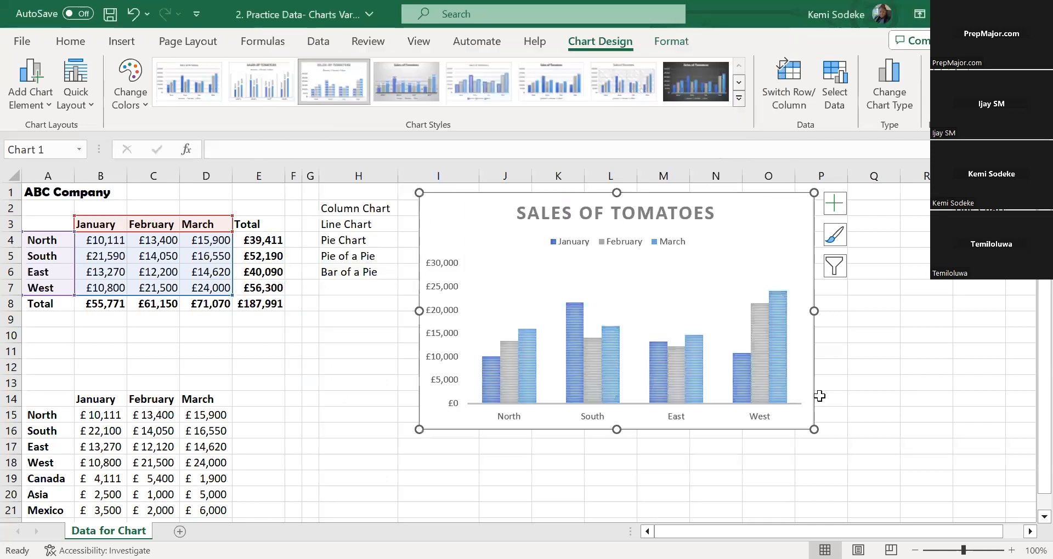
left_click(819, 395)
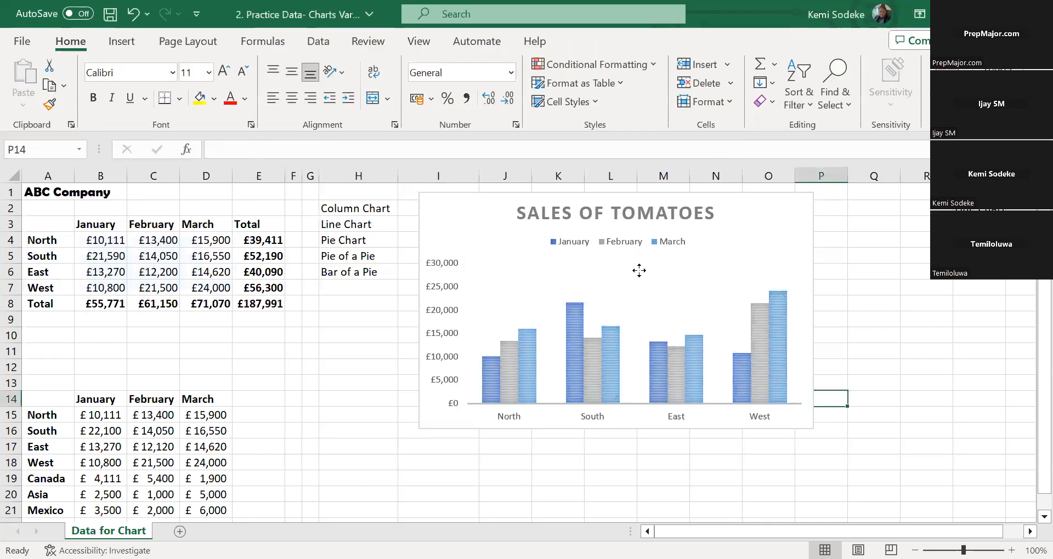
Move the plot area up towards the legend and extend the chart's lower edge to about row 17
left_click(634, 361)
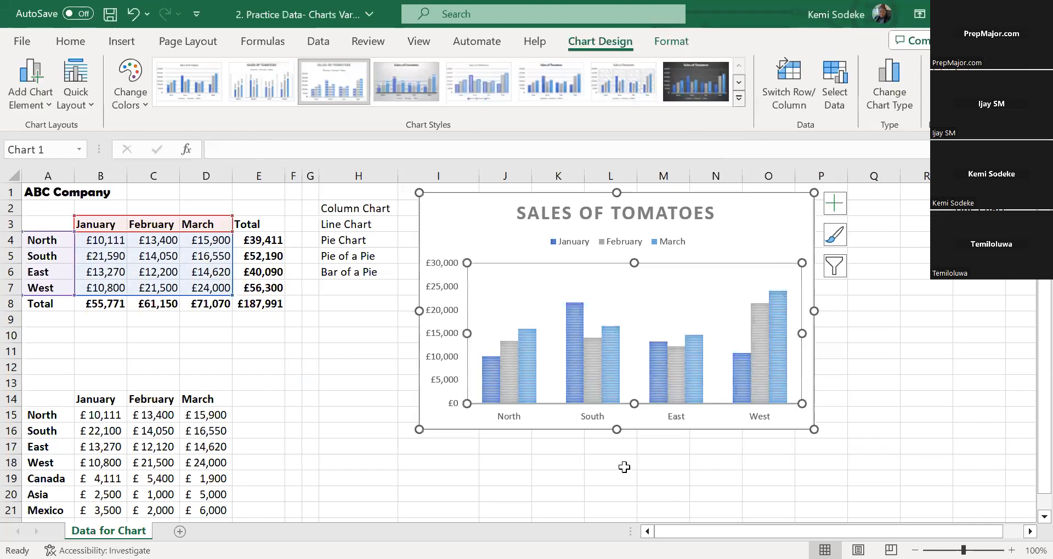
left_click(815, 432)
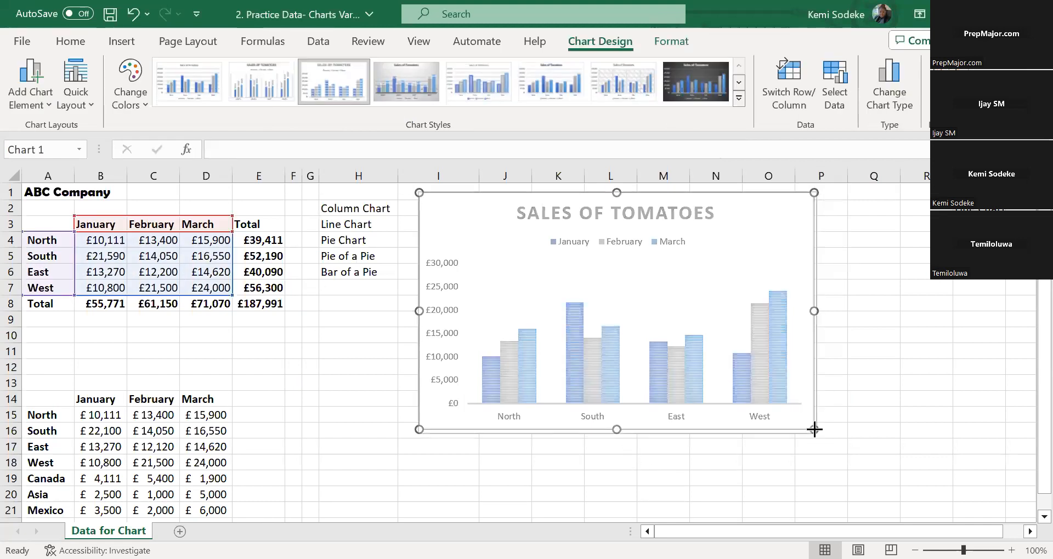
left_click(613, 286)
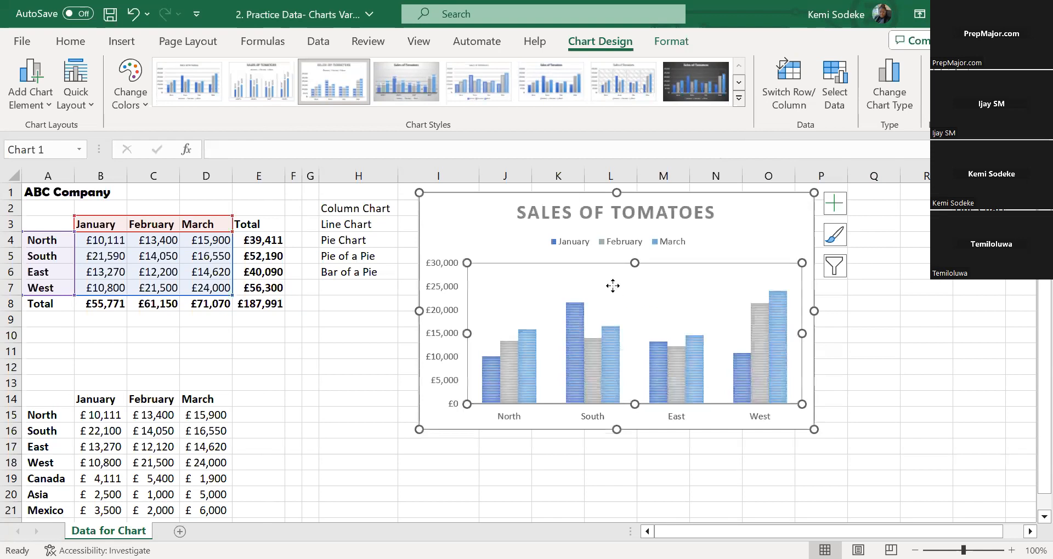
left_click_drag(611, 275, 610, 272)
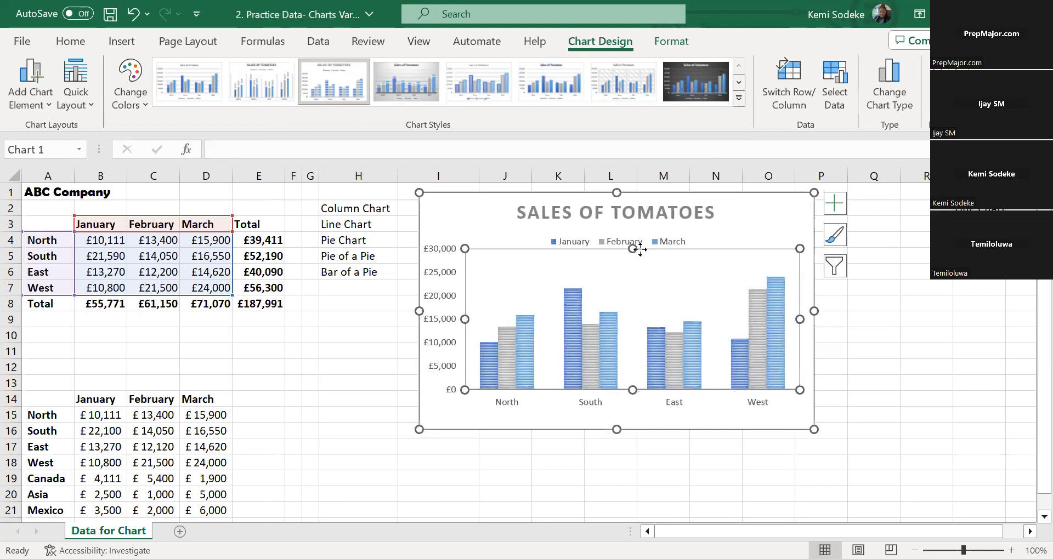
left_click(660, 242)
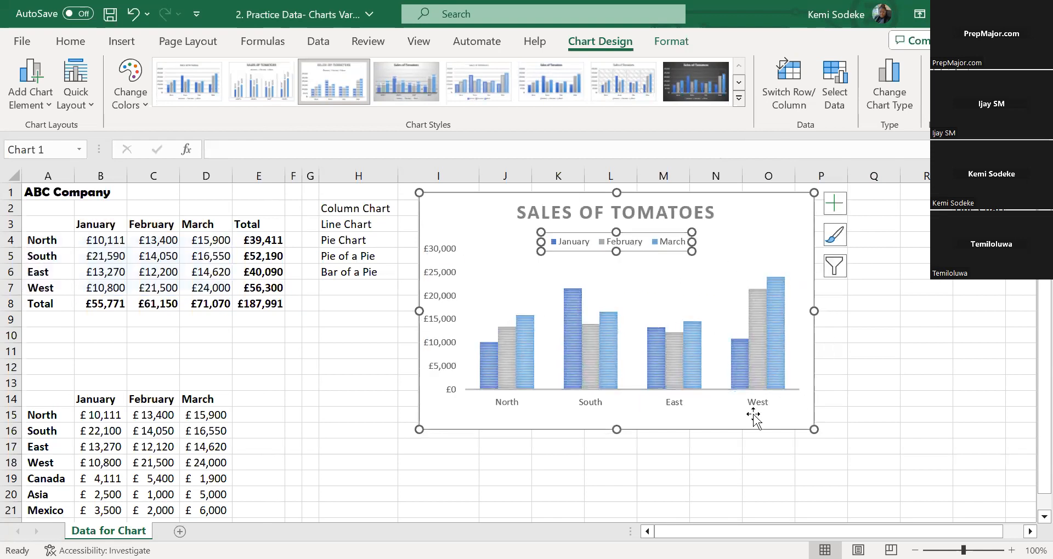
left_click_drag(615, 430, 613, 443)
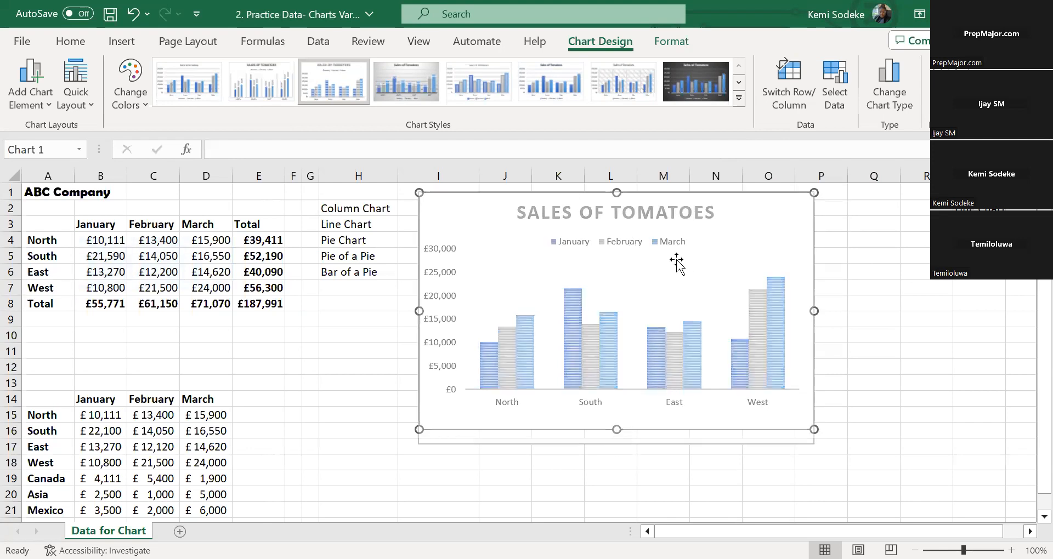
Move the legend from beneath the title to below the region labels along the chart's lower edge
left_click(636, 243)
left_click(636, 242)
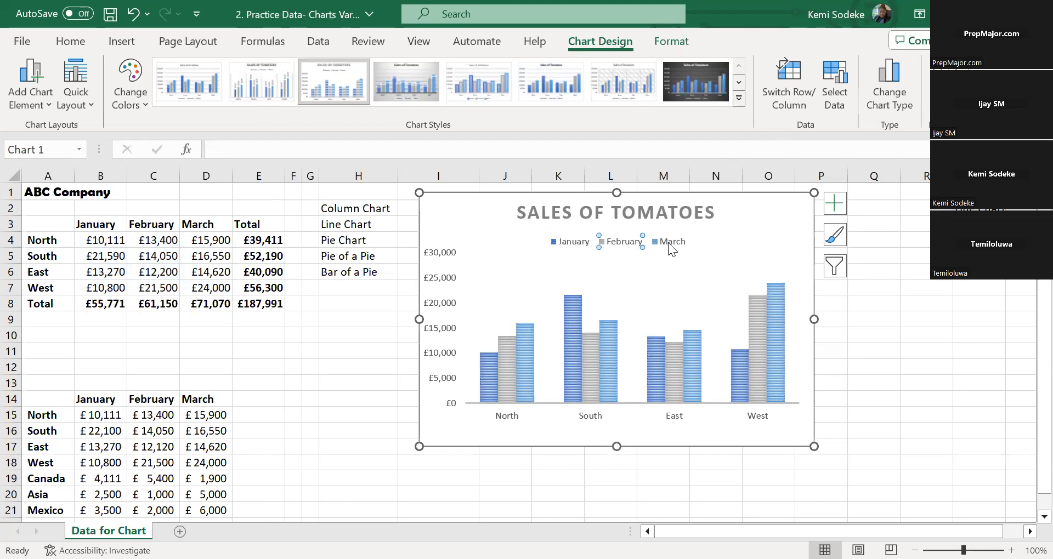
left_click(571, 231)
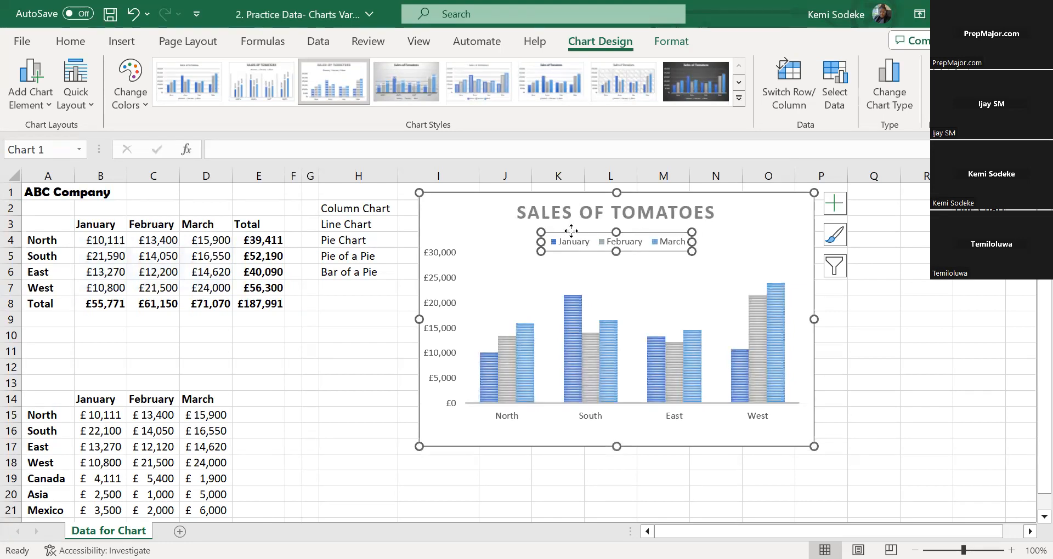
left_click_drag(583, 431, 581, 436)
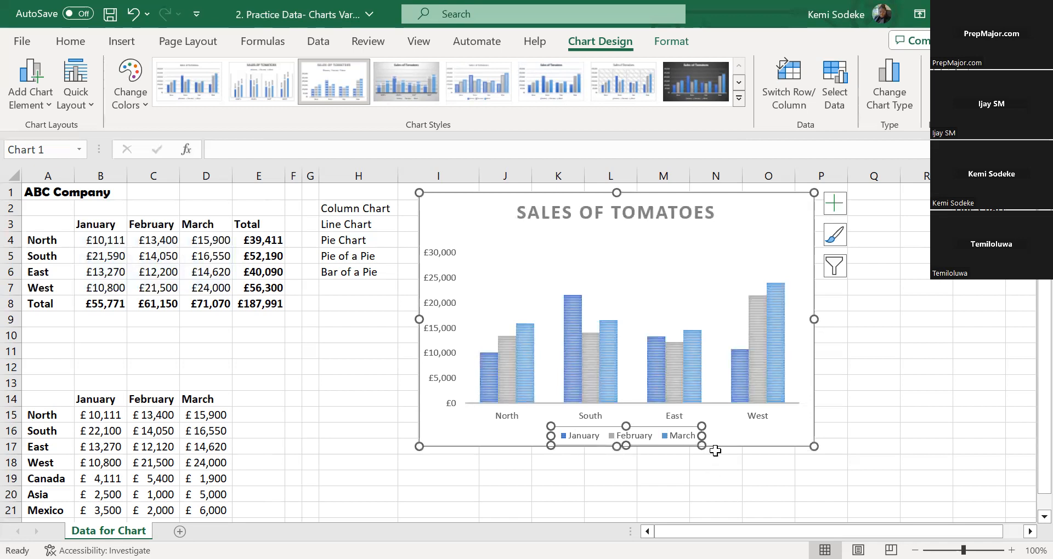
Hide the legend of the Sales of Tomatoes chart and add it back as a chart element
left_click(839, 204)
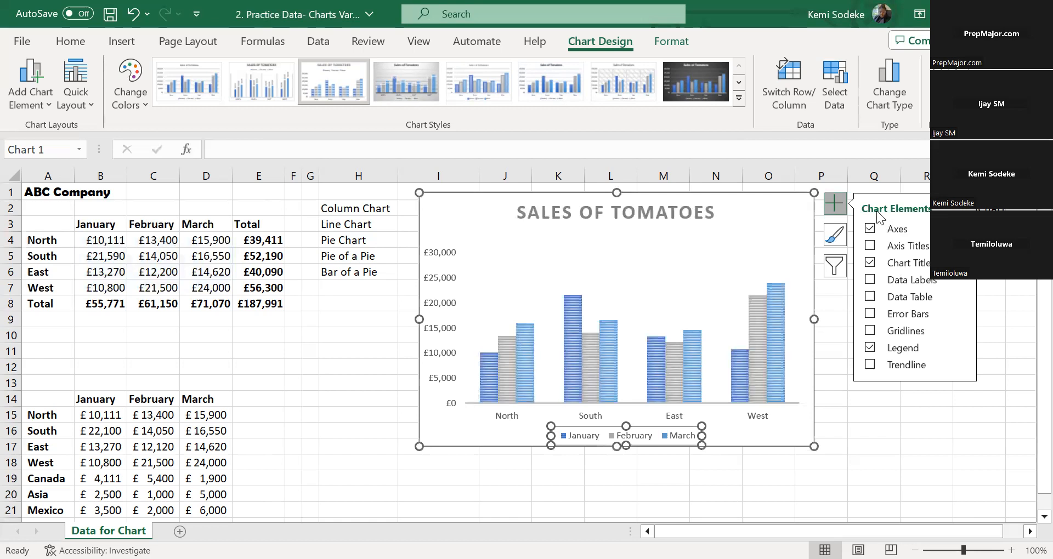
left_click(870, 348)
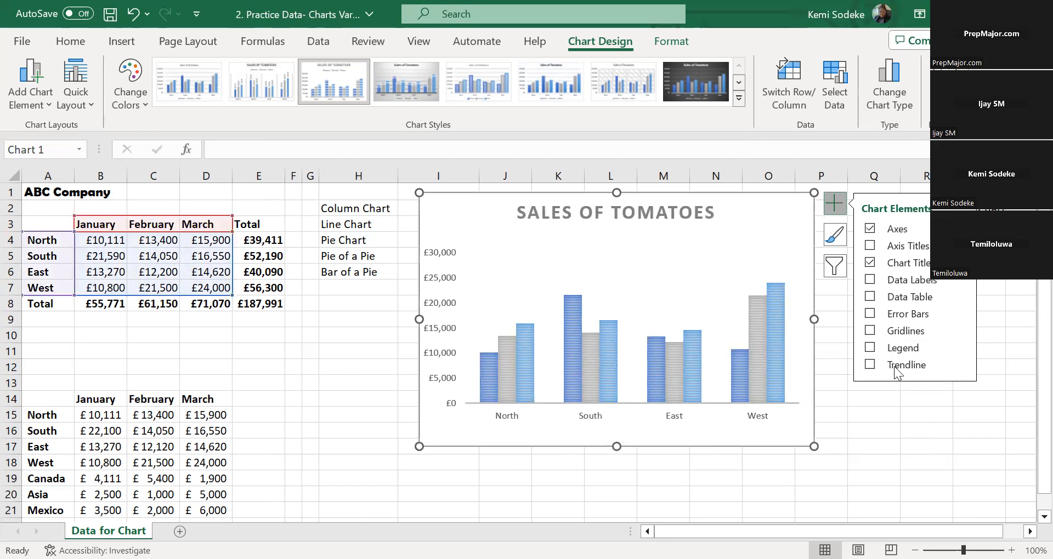
left_click(872, 347)
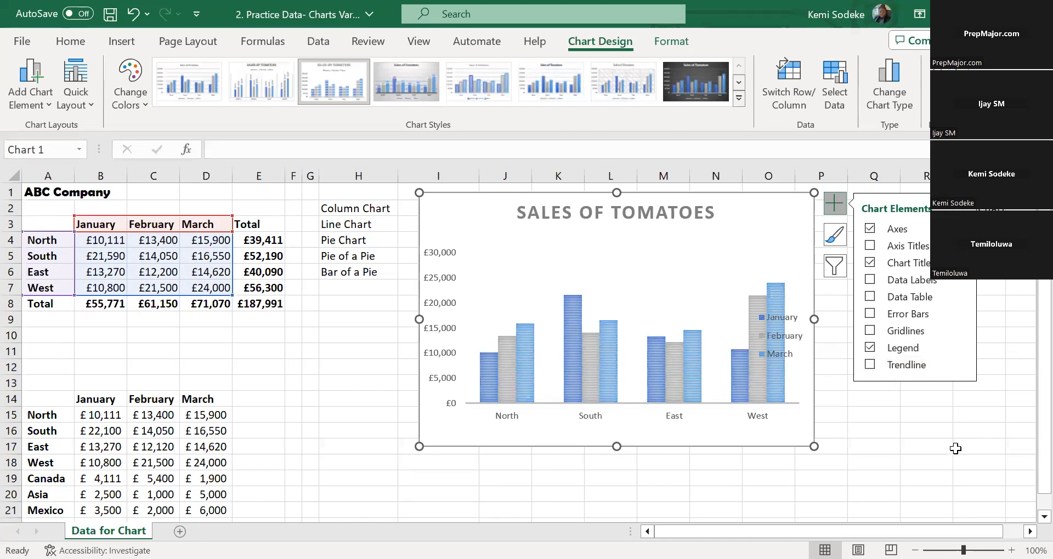
Hide and re-add the chart title, and undo to bring back the Sales of Tomatoes title
left_click(869, 264)
left_click(870, 263)
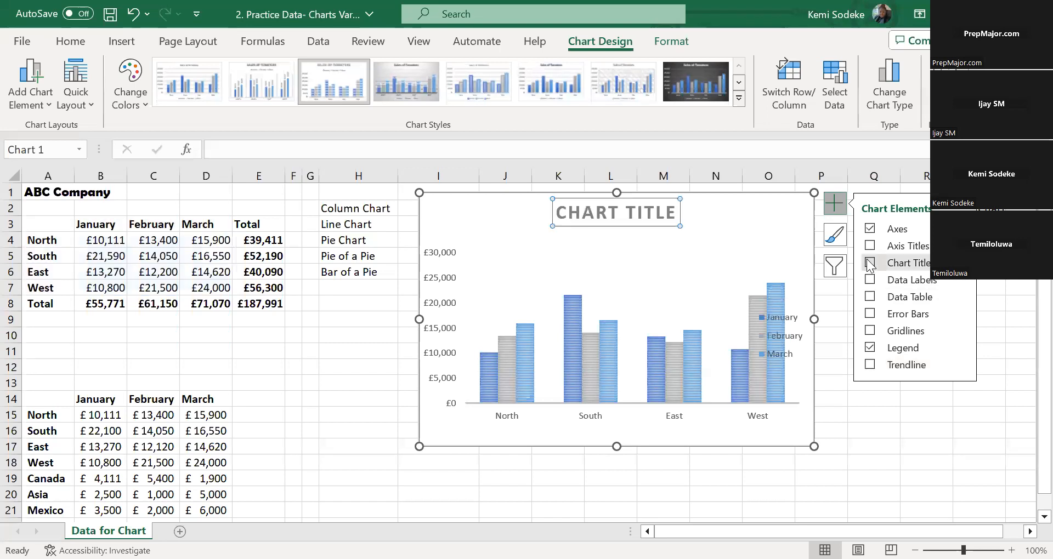
left_click(134, 13)
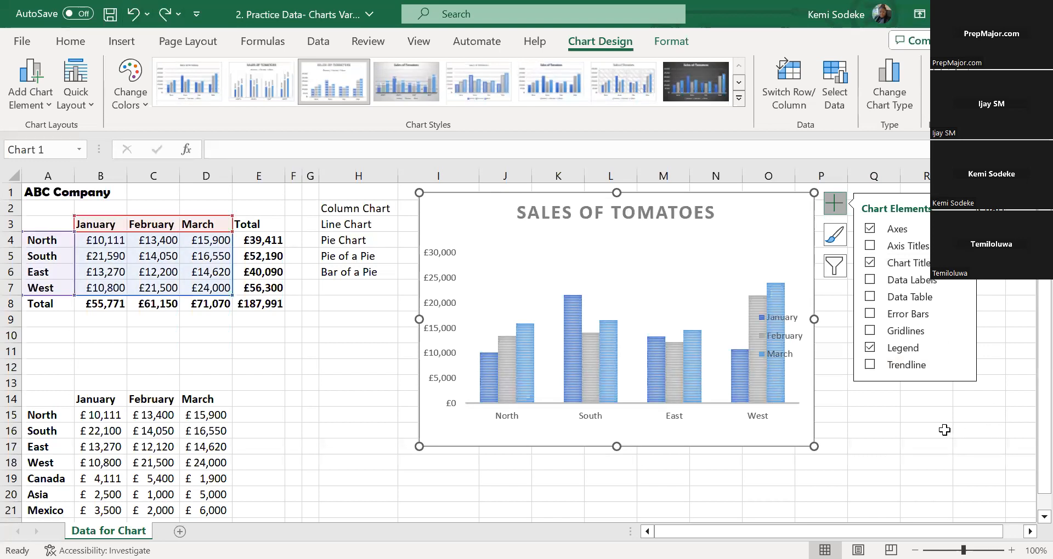
left_click(779, 332)
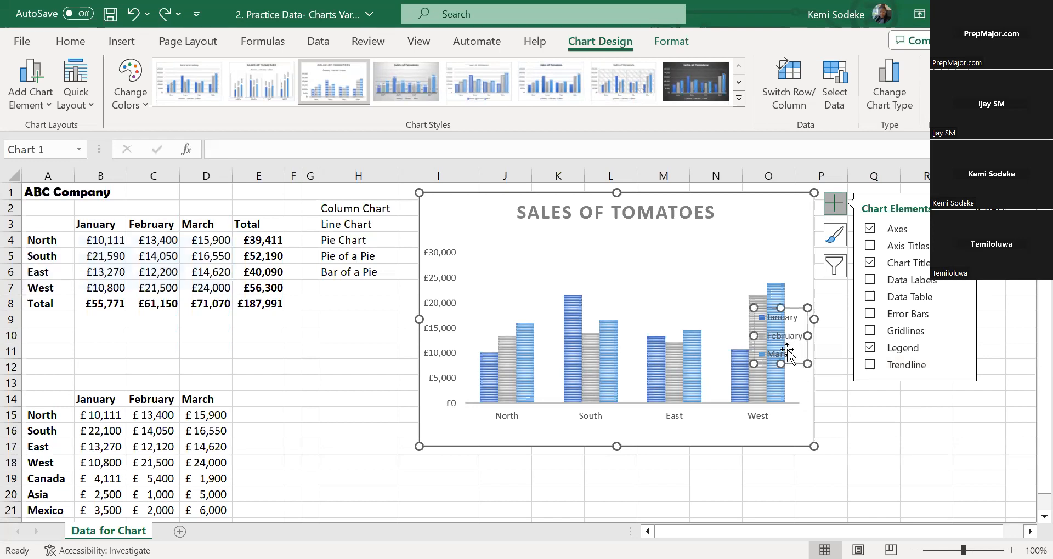
left_click(783, 322)
left_click(780, 336)
left_click(855, 347)
left_click(776, 340)
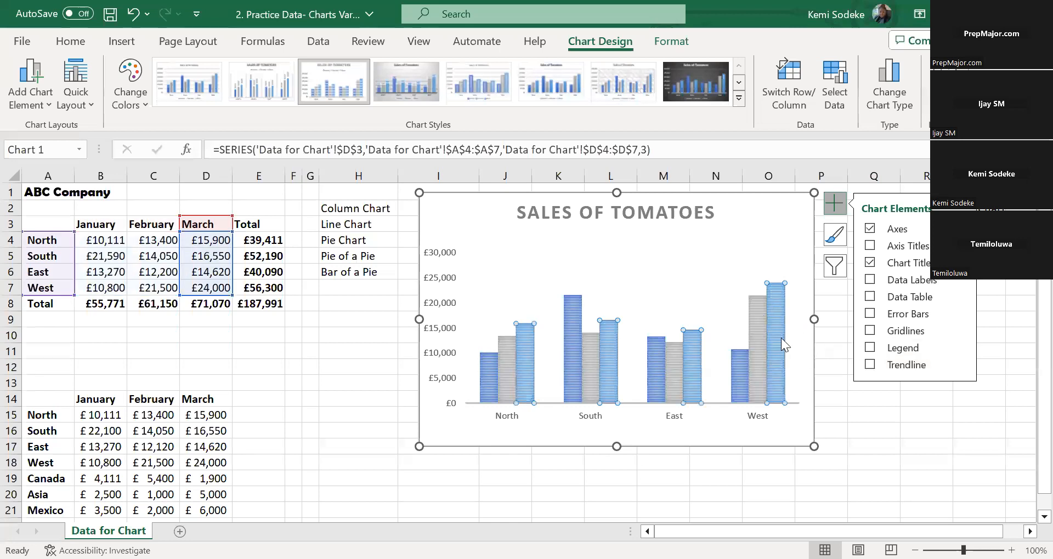
key("ctrl+z")
Move the legend off the West columns to the chart's lower edge, near the South label
left_click(793, 311)
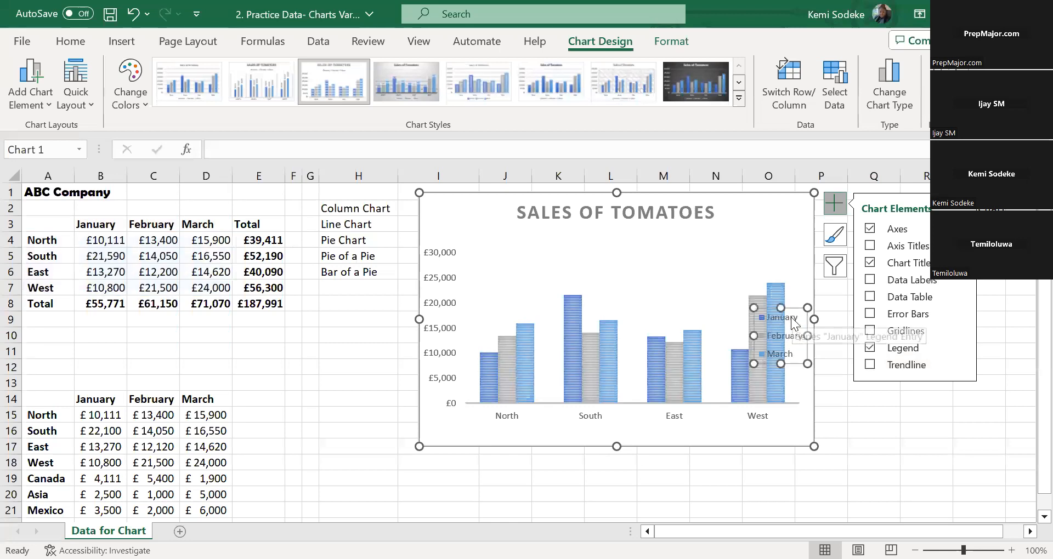
left_click(779, 323)
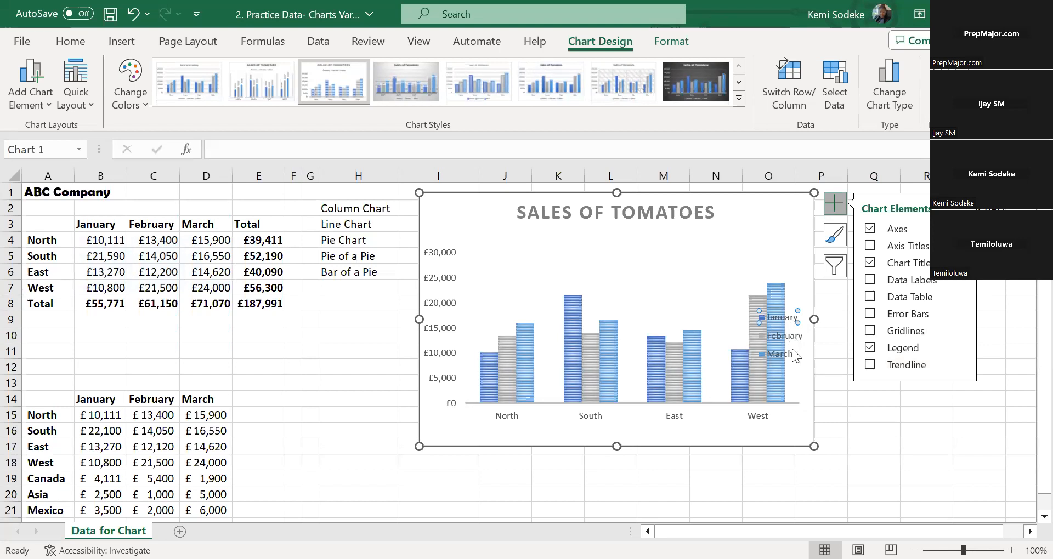
left_click(795, 309)
left_click_drag(794, 309, 632, 417)
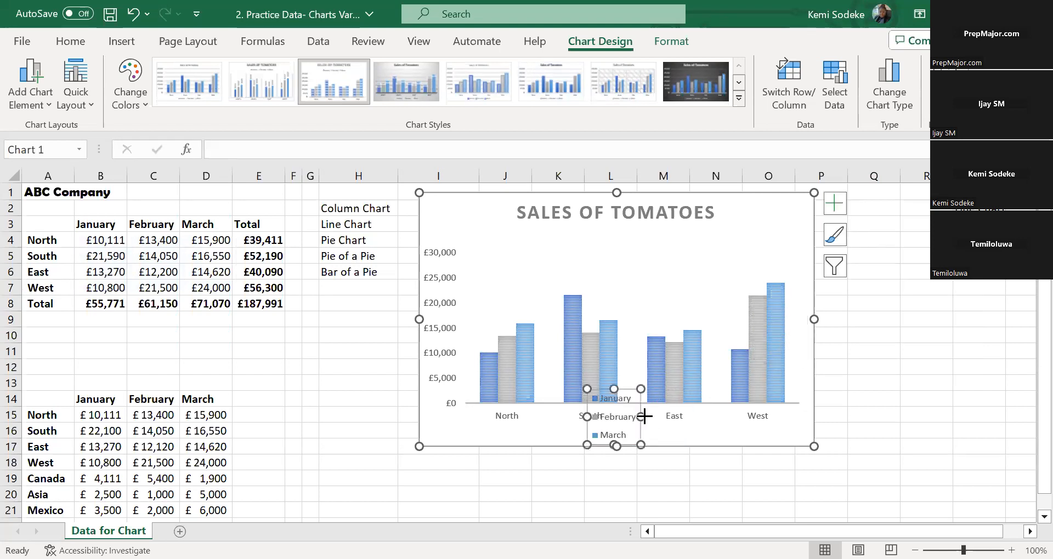
Widen the legend into a single row and reduce its height so it sits just beneath the region labels
left_click_drag(705, 420, 706, 419)
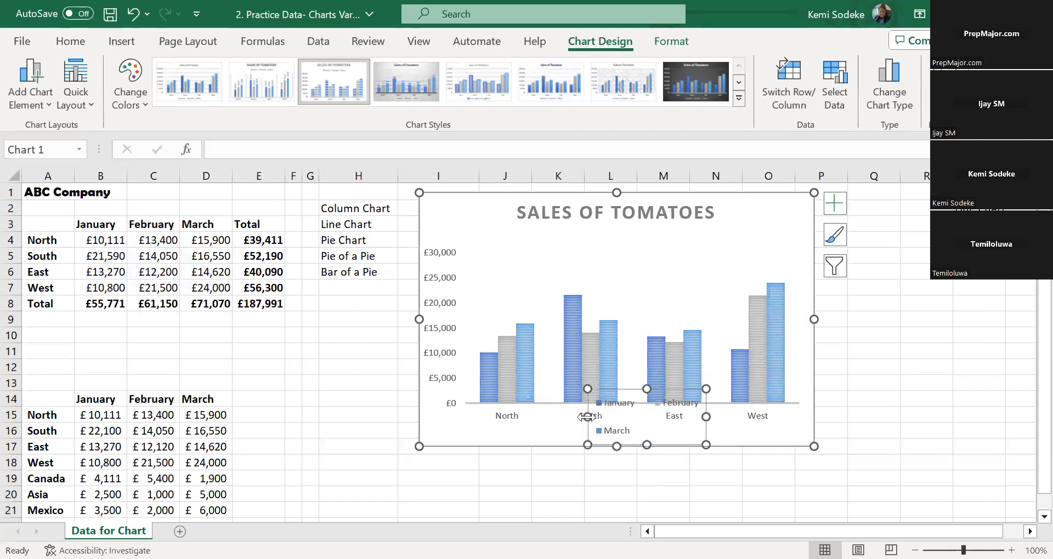
left_click_drag(585, 418, 543, 418)
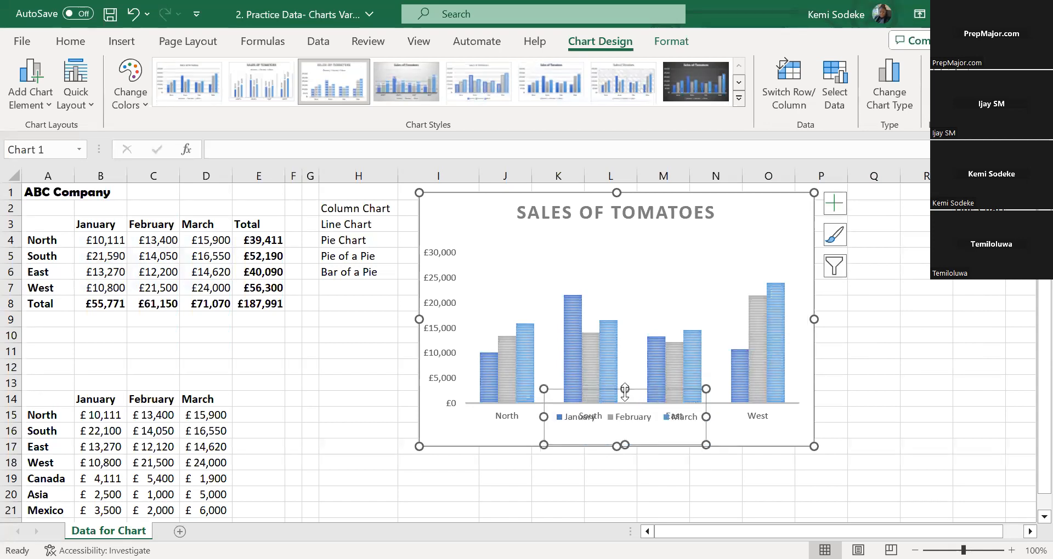
left_click_drag(623, 418, 620, 426)
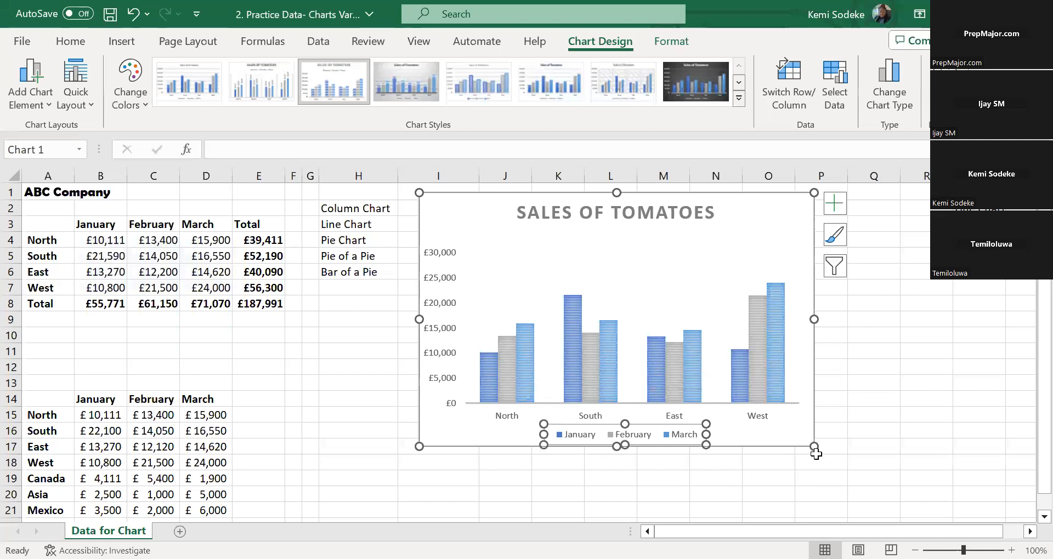
left_click(707, 477)
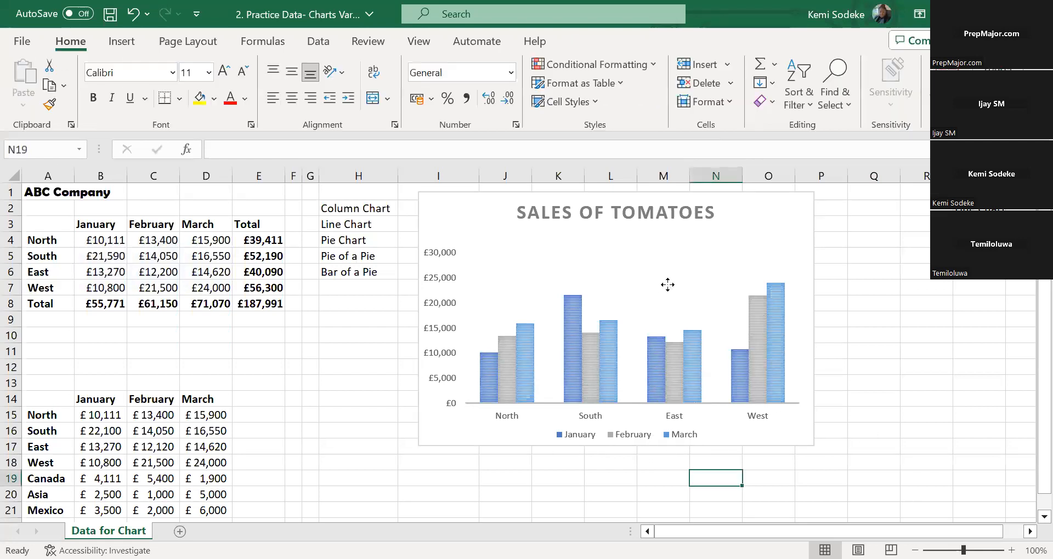
Browse the style and colour palette options for the Sales of Tomatoes chart without applying any
left_click(720, 296)
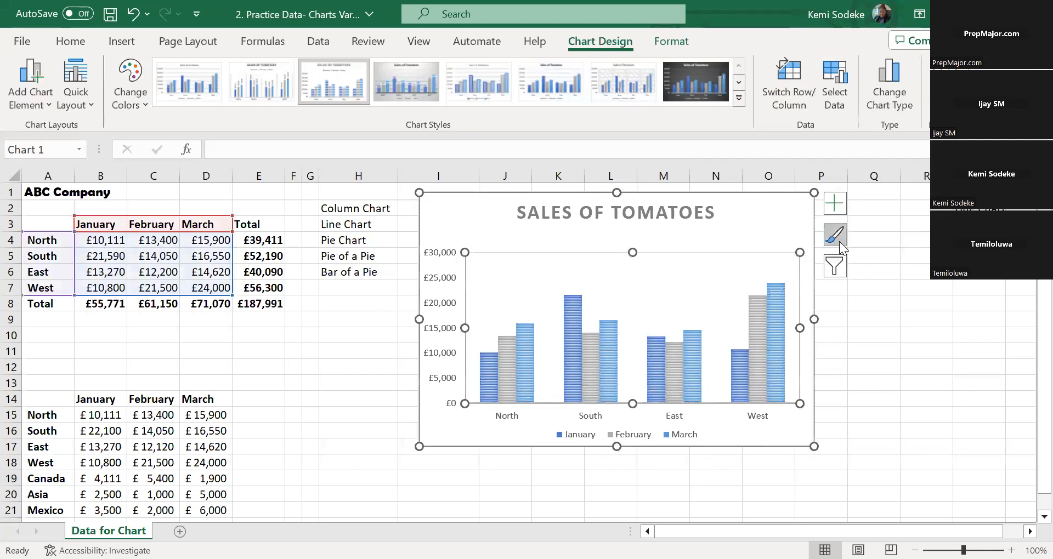
left_click(839, 240)
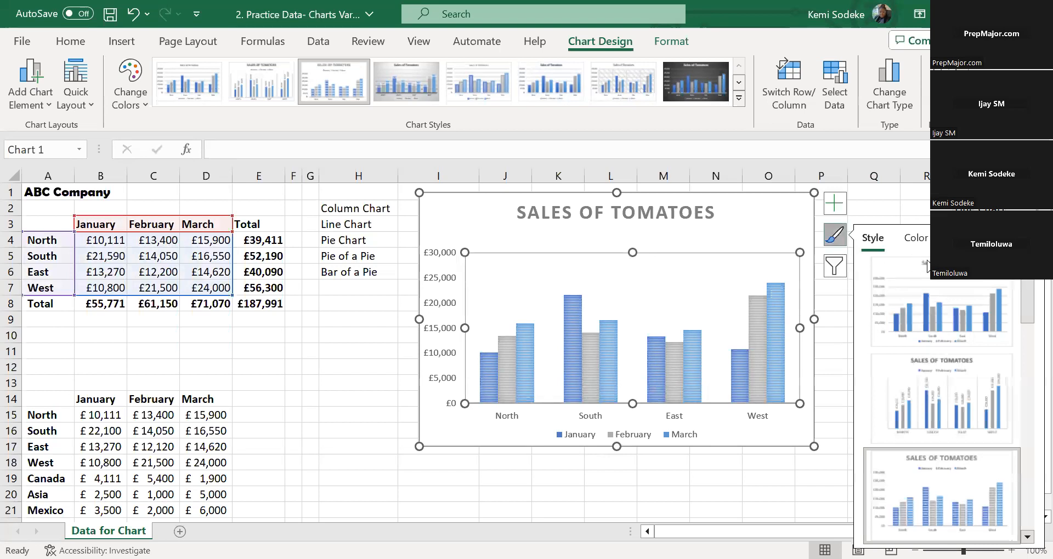
left_click(915, 238)
left_click_drag(1024, 342, 1027, 399)
left_click_drag(1022, 313, 1023, 272)
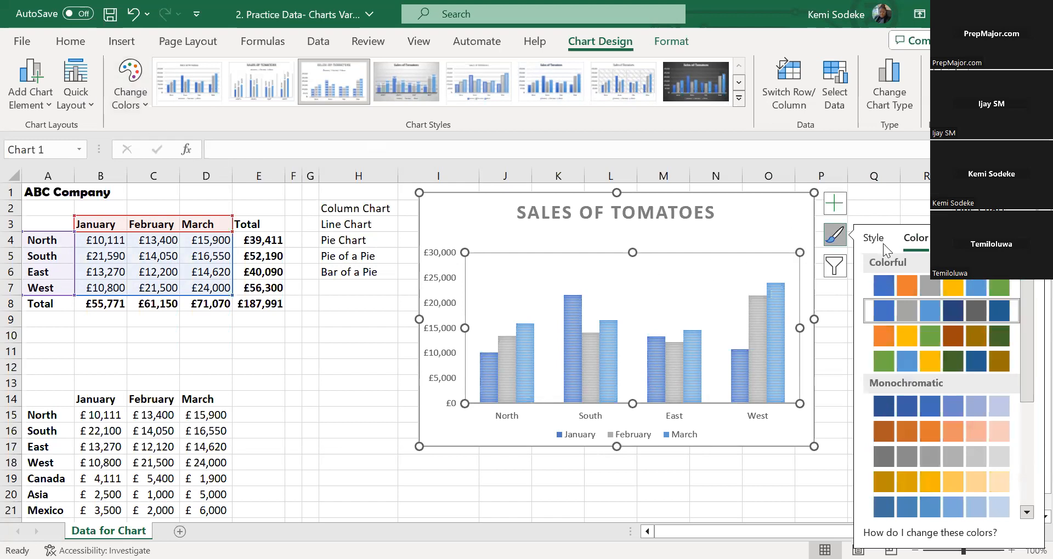
key("Escape")
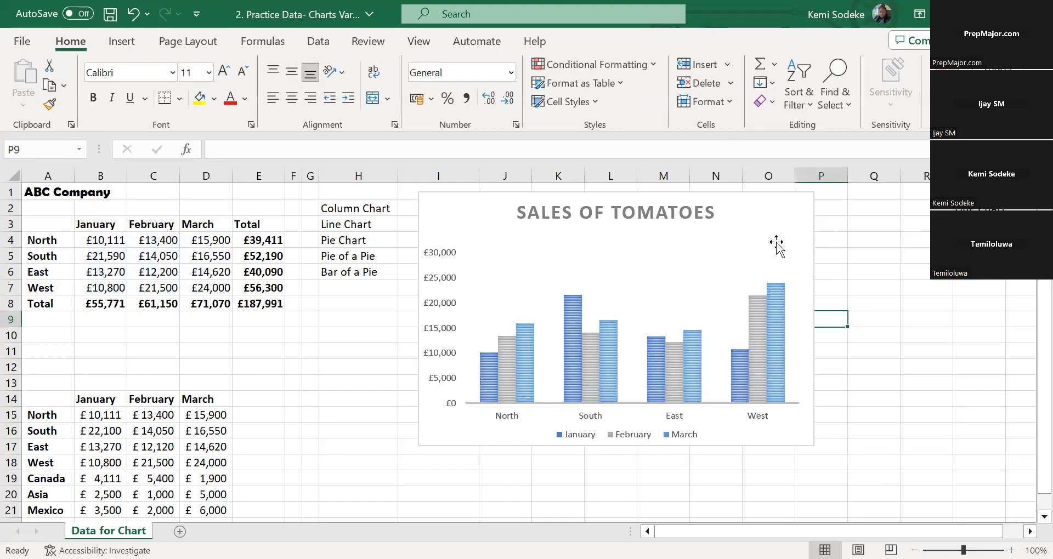
left_click(776, 241)
left_click(837, 265)
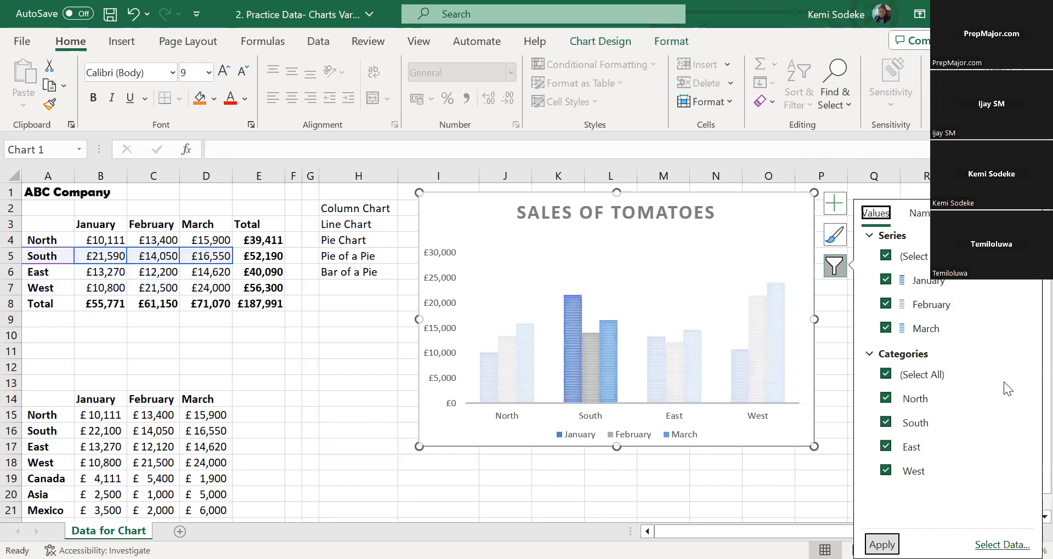
left_click(887, 399)
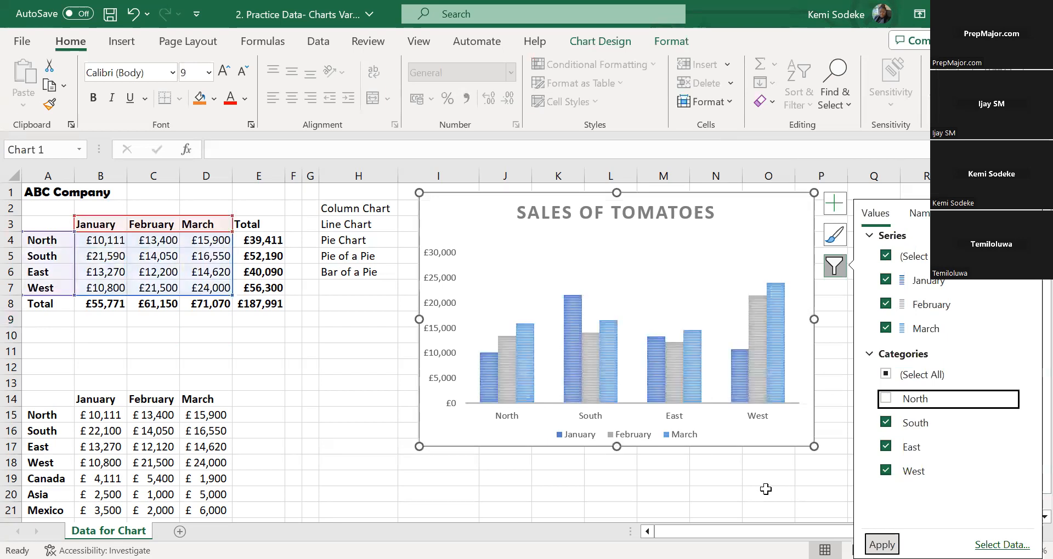
left_click(765, 489)
left_click(751, 336)
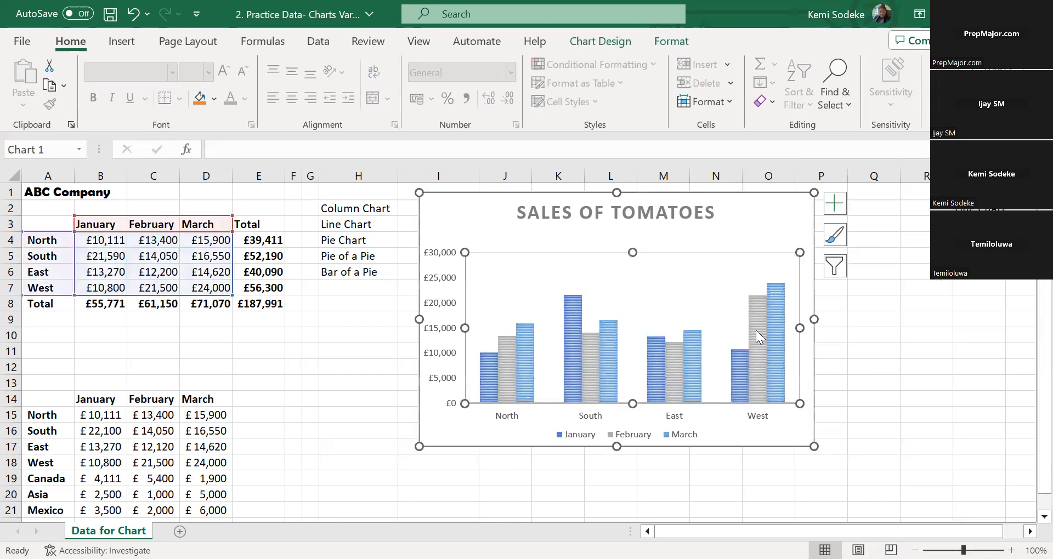
left_click(834, 267)
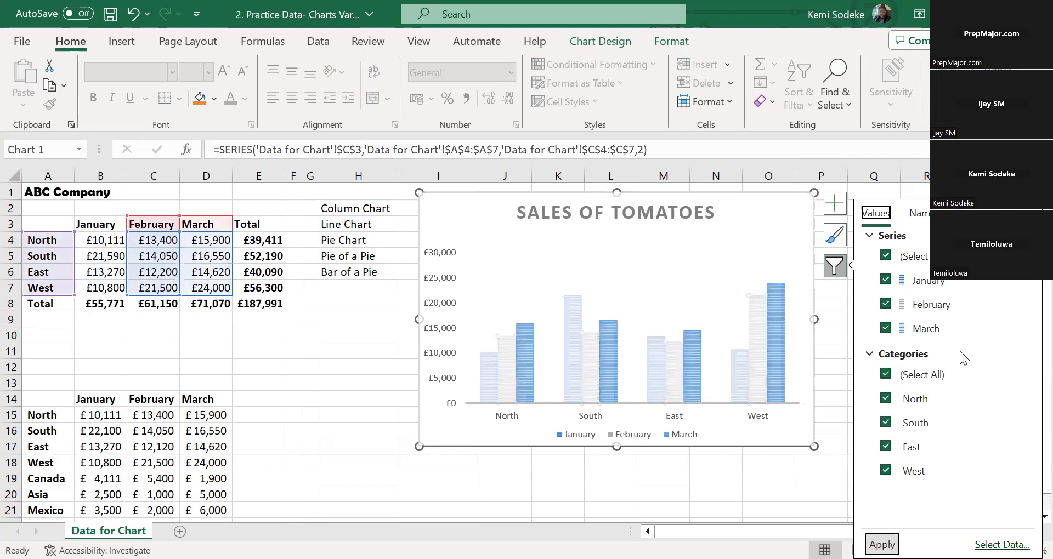
left_click(893, 377)
left_click(888, 399)
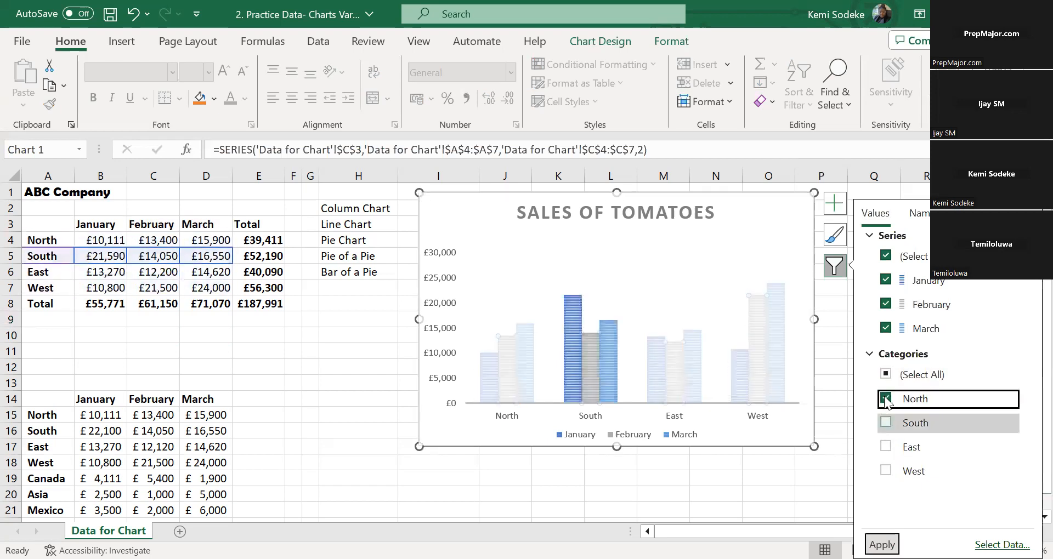
left_click(885, 399)
left_click(883, 422)
left_click(887, 445)
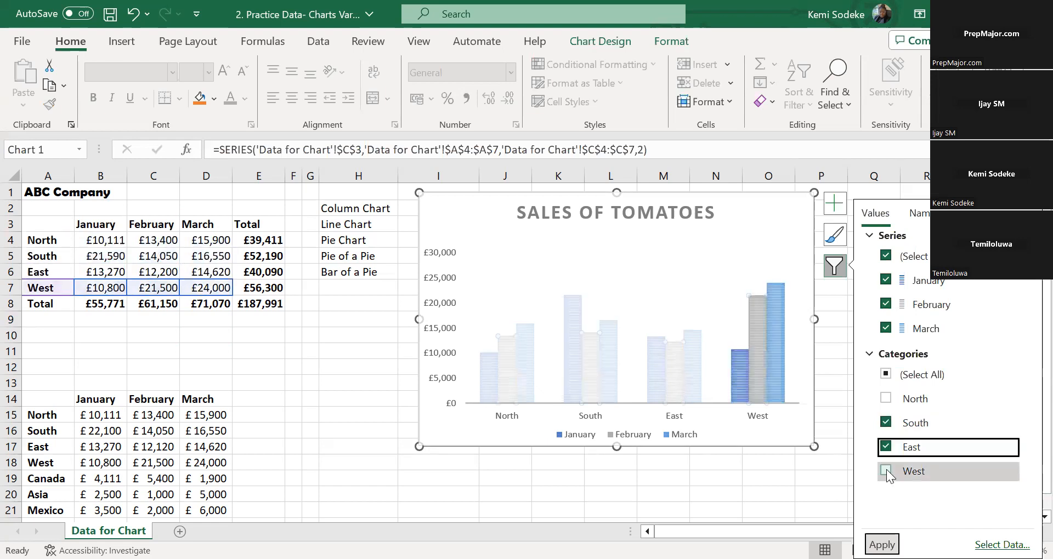
left_click(813, 491)
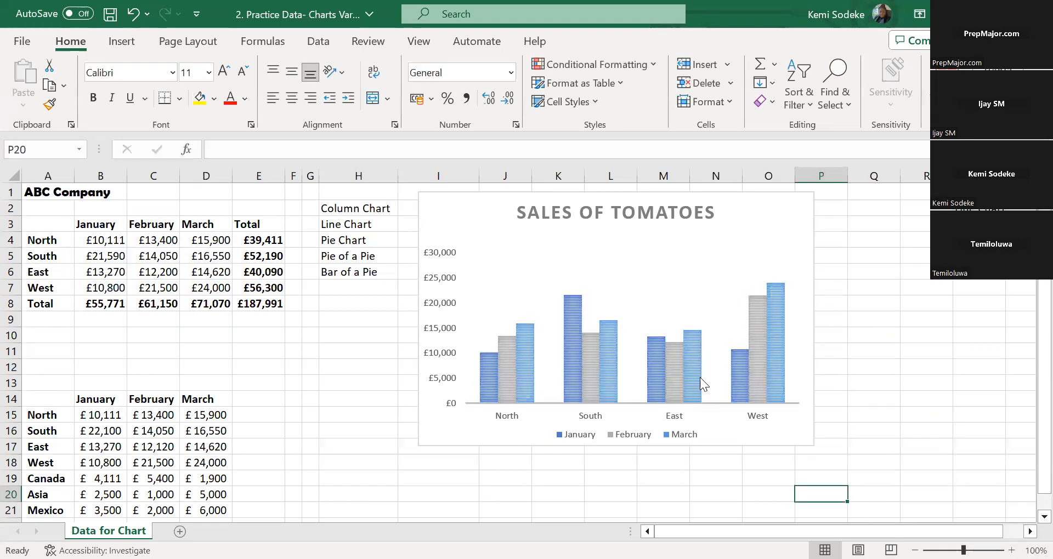
Filter the North category out of the Sales of Tomatoes chart, keeping the January, February and March series
left_click(833, 260)
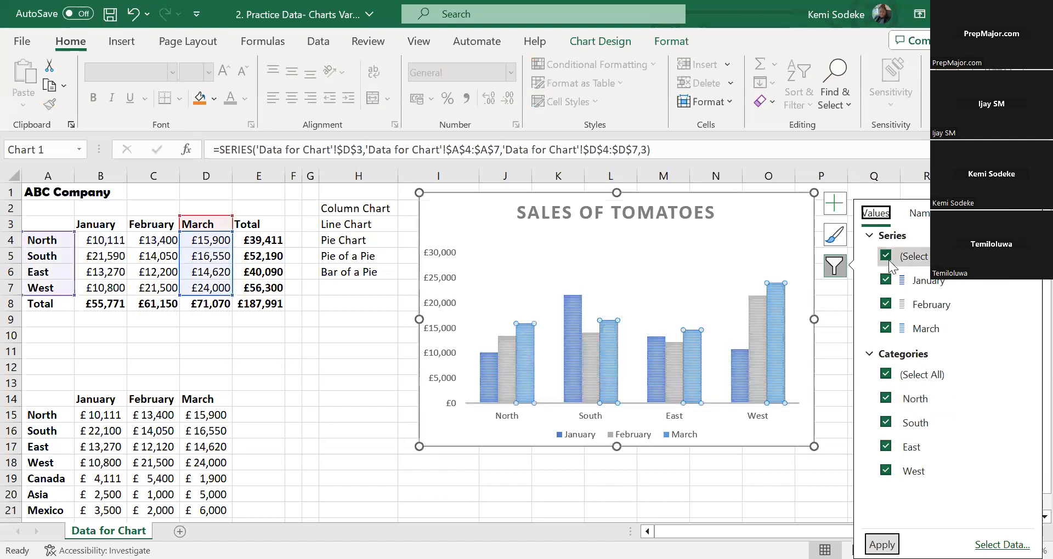
left_click(886, 281)
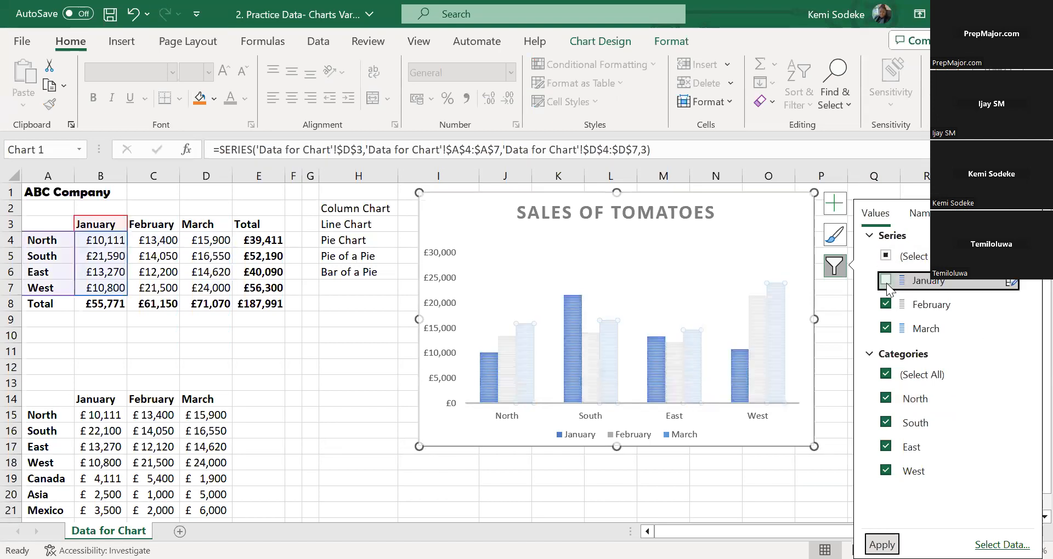
left_click(885, 399)
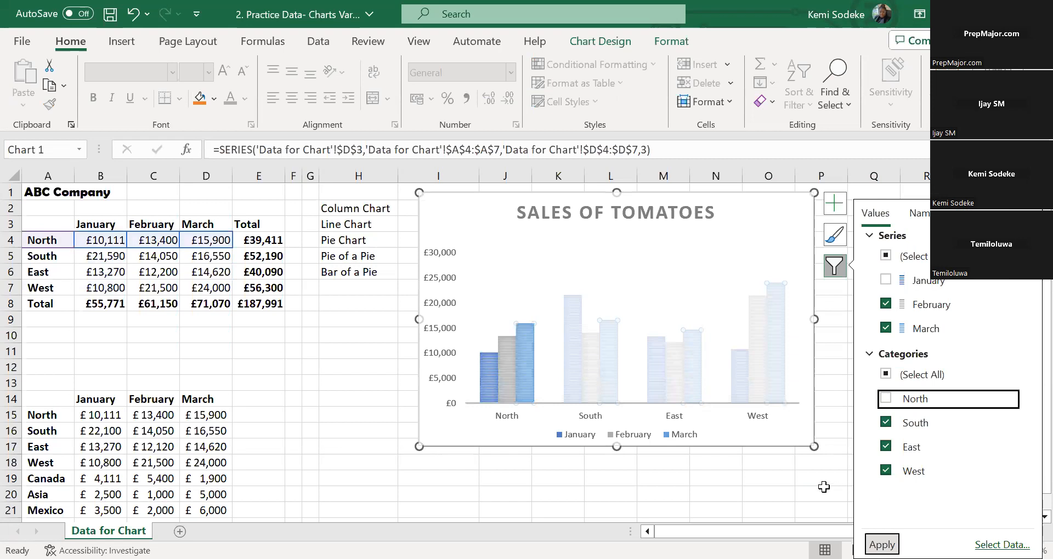
left_click(885, 280)
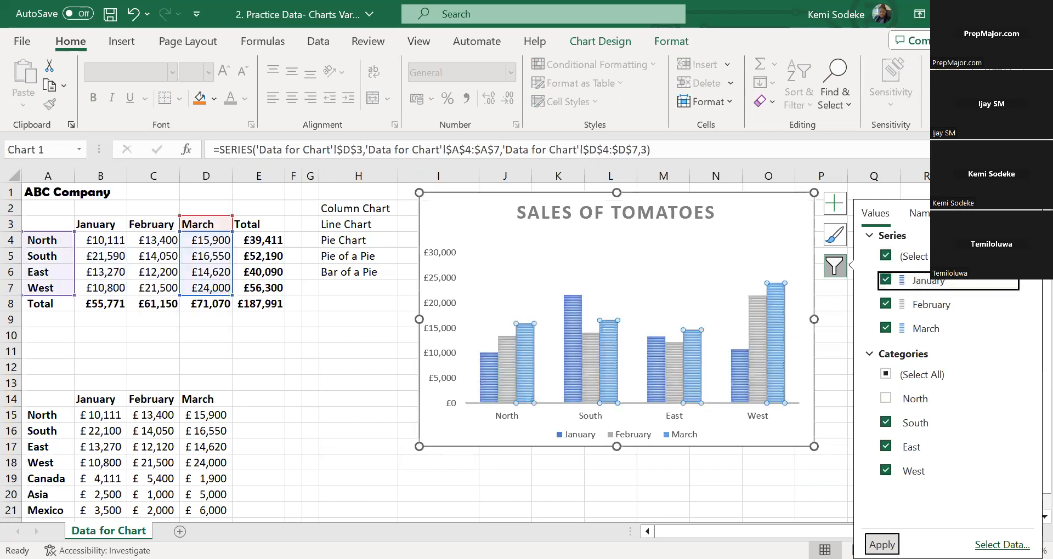
left_click(882, 545)
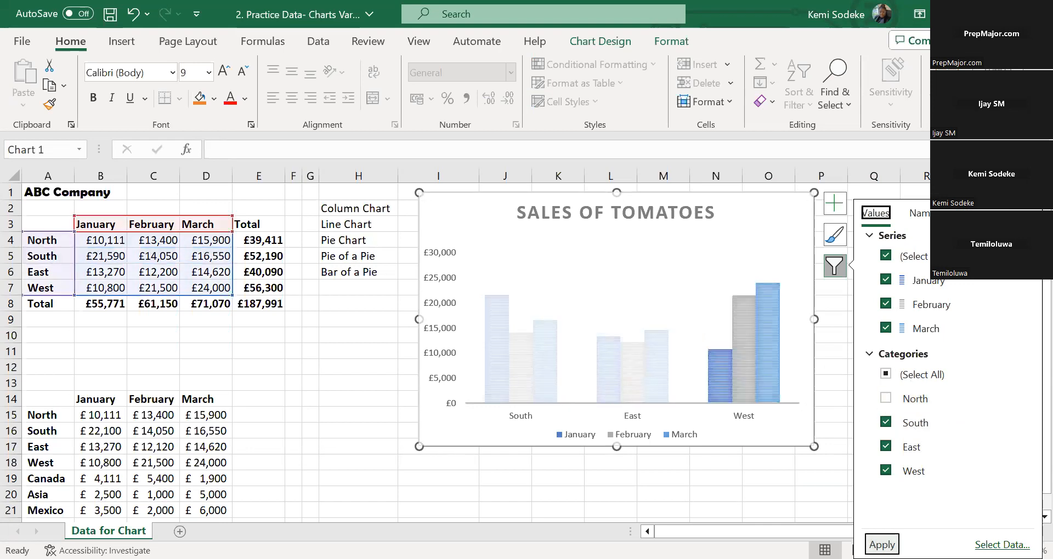
left_click(695, 498)
Switch the rows and columns in the chart's data source so the months form the category axis
left_click(563, 343)
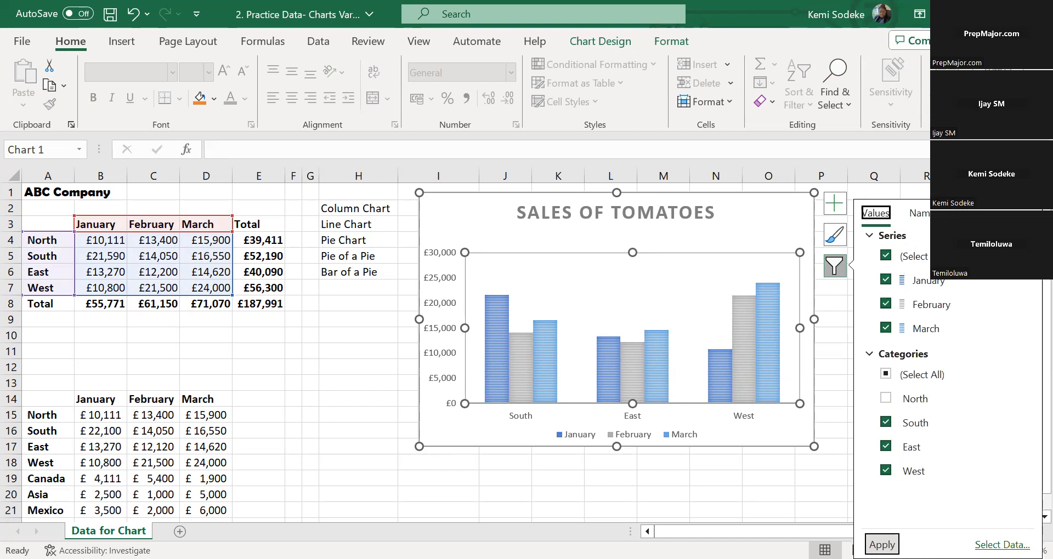
left_click(1002, 545)
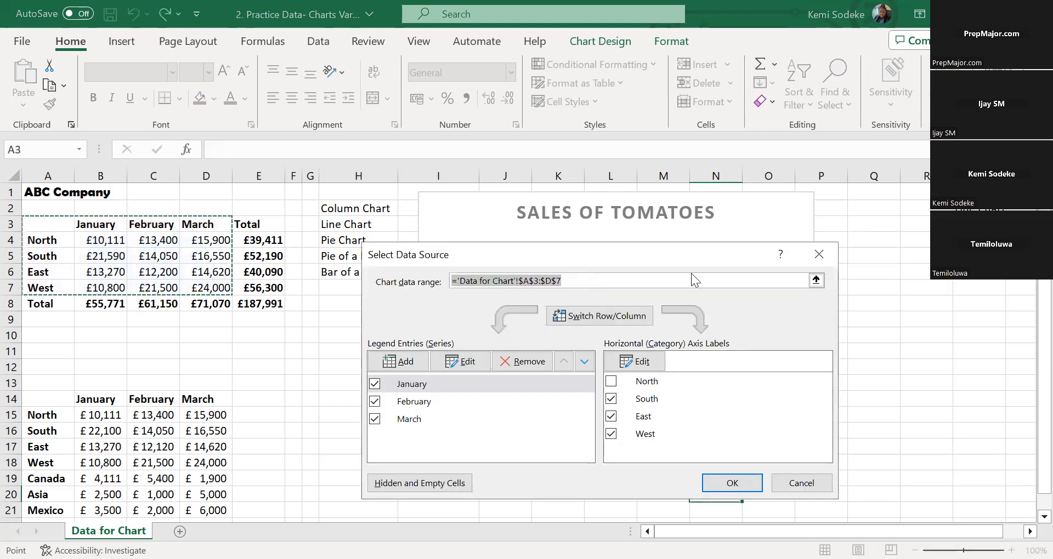
left_click_drag(692, 256, 773, 298)
left_click(870, 523)
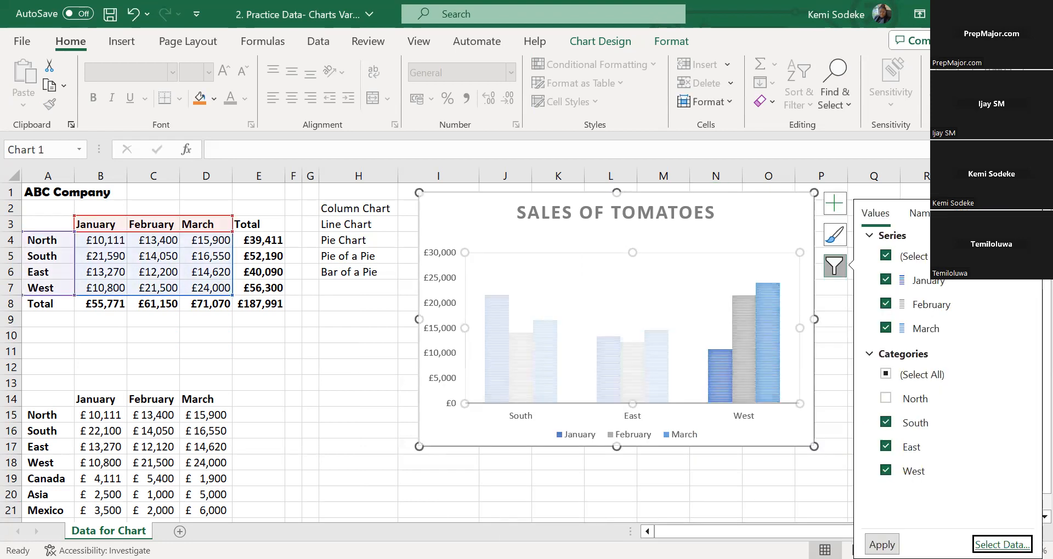
key("Return")
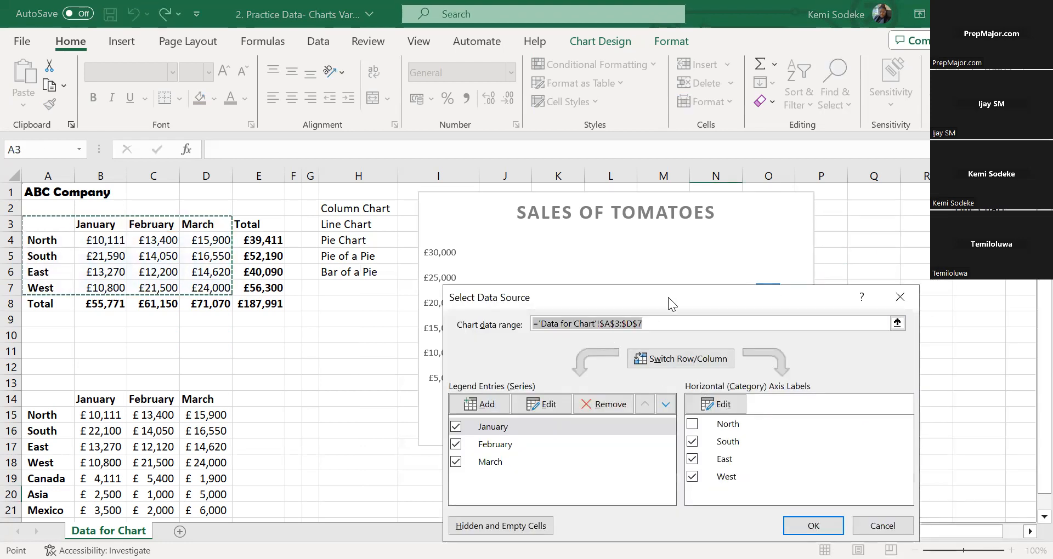
left_click_drag(668, 298, 678, 297)
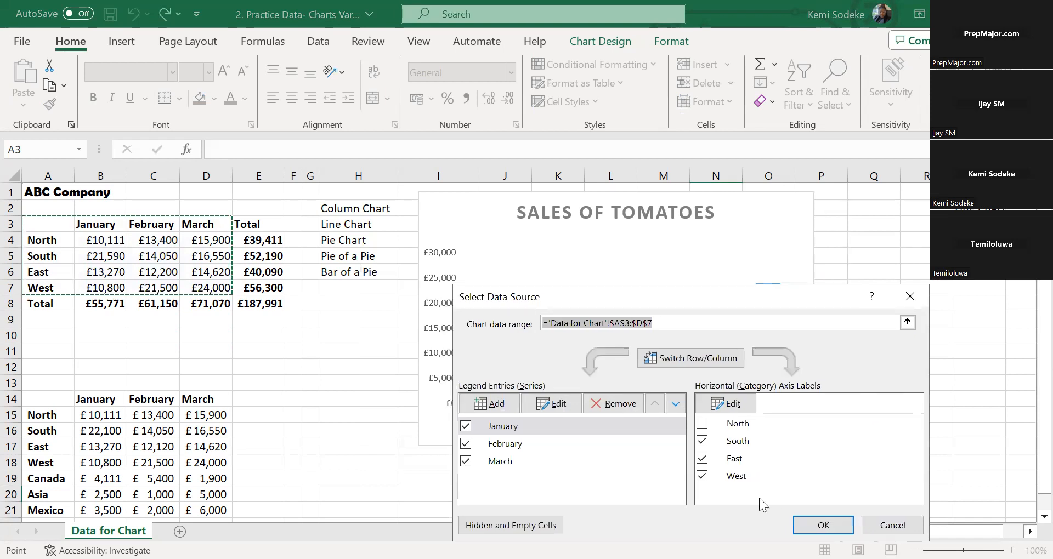
left_click(701, 360)
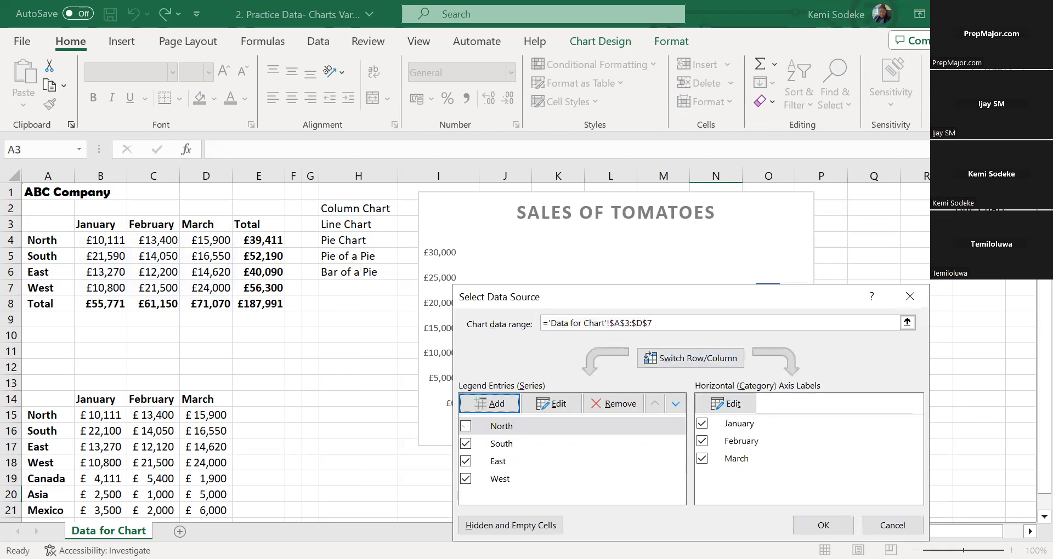
left_click(827, 527)
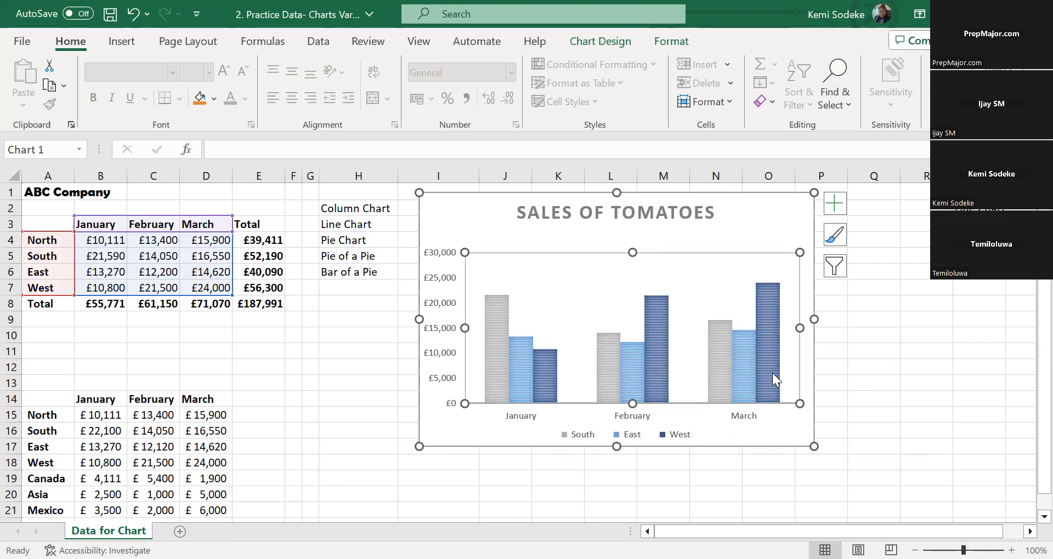
Undo the chart's row/column switch
left_click(833, 266)
left_click(754, 480)
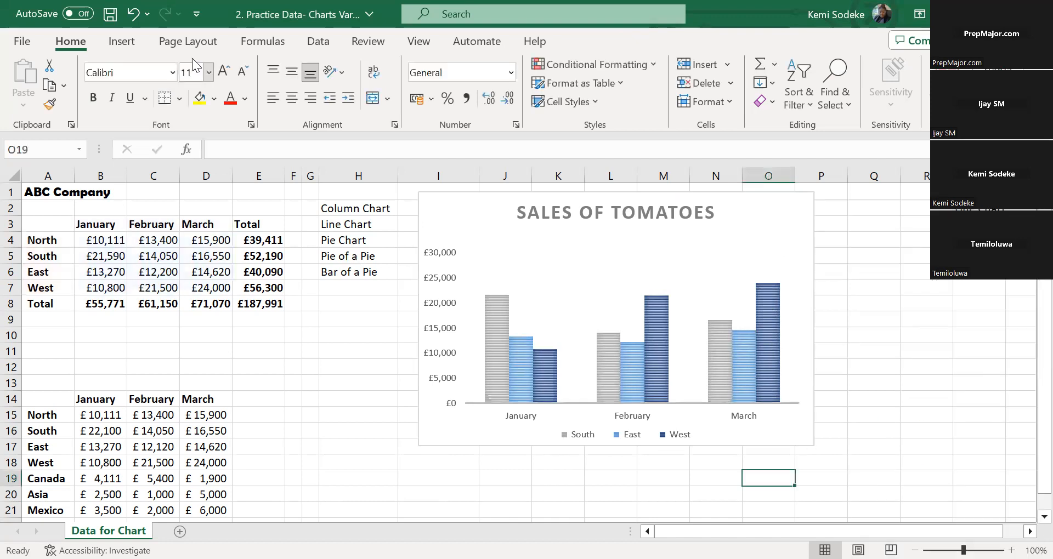
left_click(134, 17)
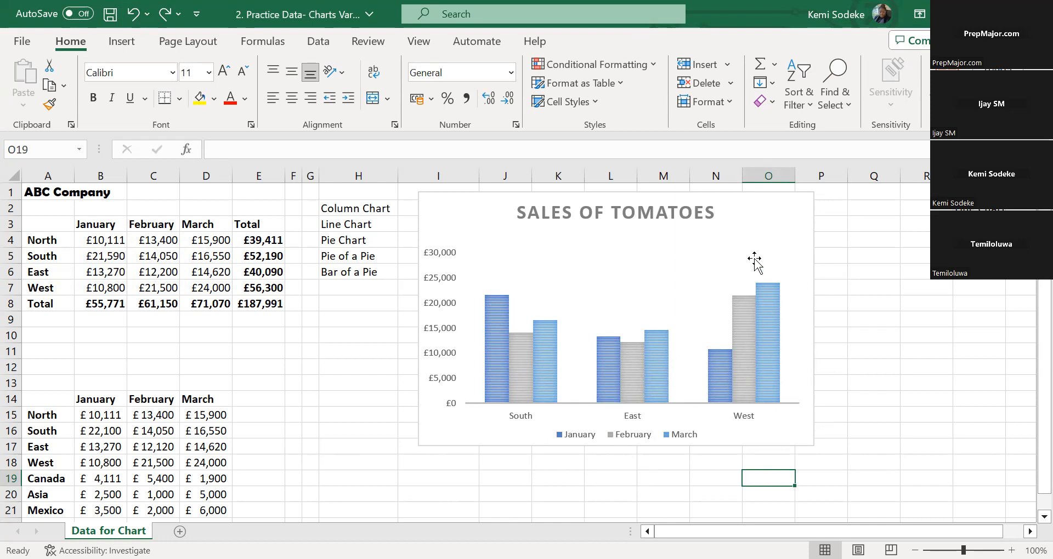
Reset the chart filter to include all region categories, bringing North back into the chart
left_click(806, 266)
left_click(835, 266)
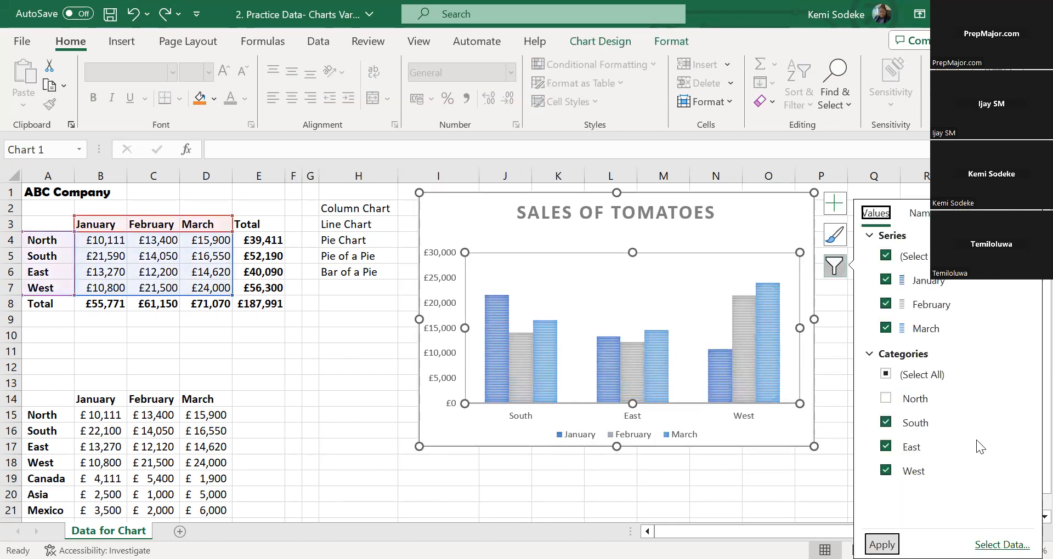
left_click(887, 375)
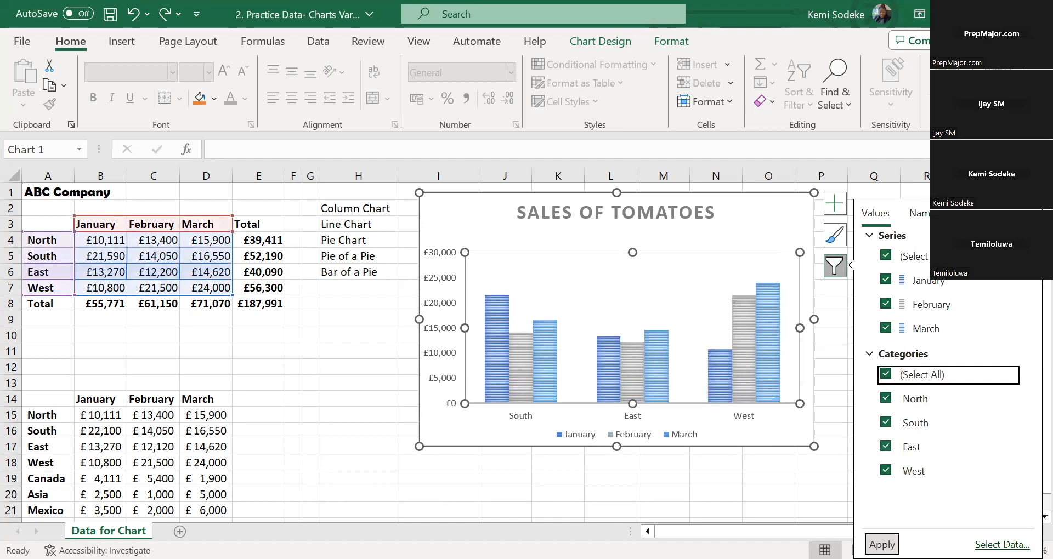
left_click(882, 545)
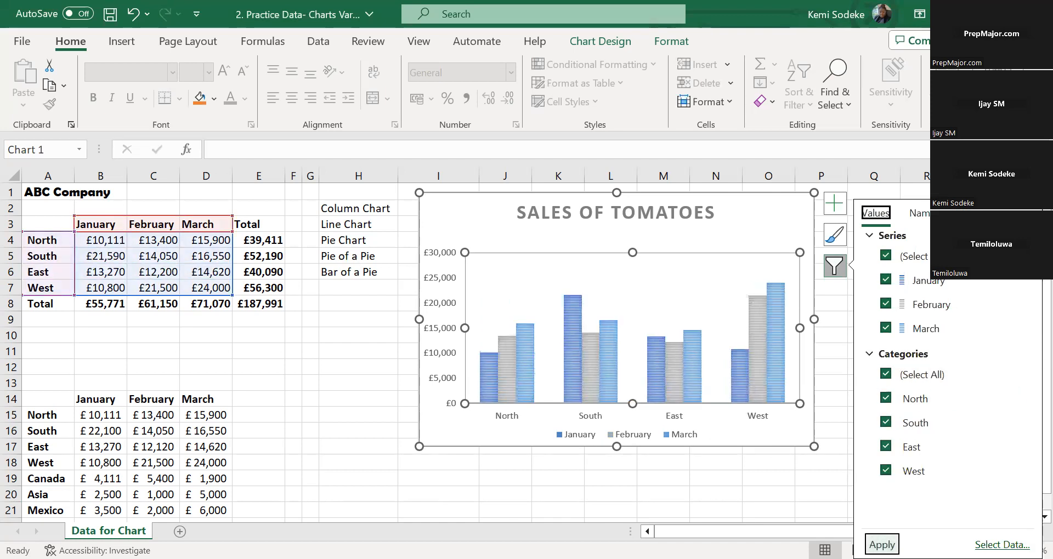
left_click(683, 495)
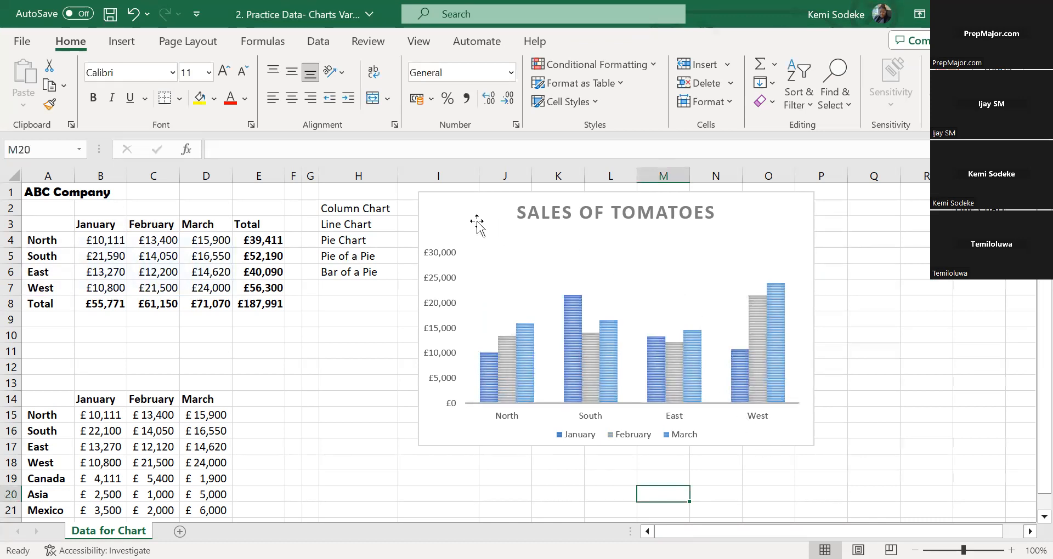
Move the Sales of Tomatoes chart slightly to the right within column I, widening the gap beside the chart-type list
left_click(485, 197)
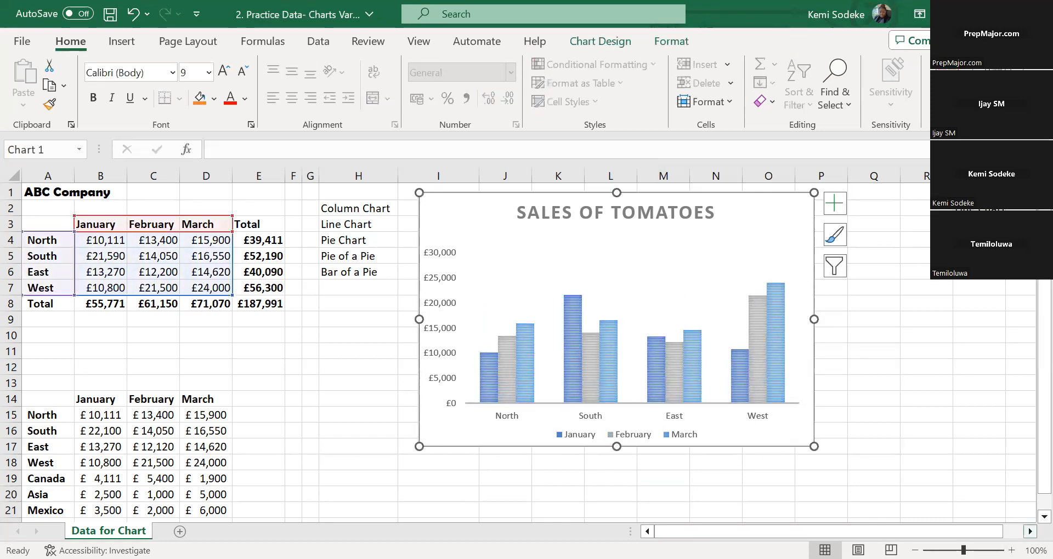
scroll(527, 351, "right", 1)
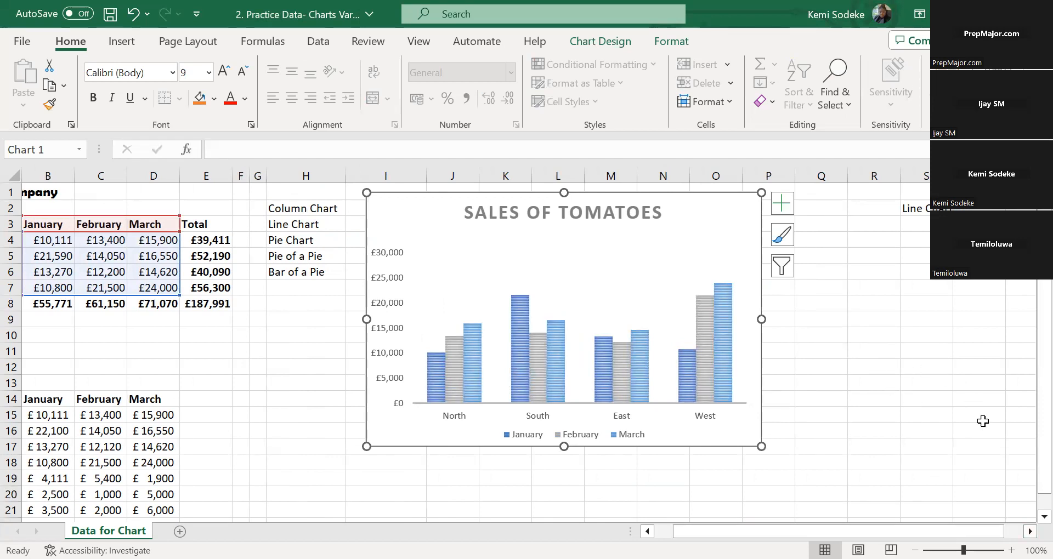
left_click_drag(838, 531, 819, 531)
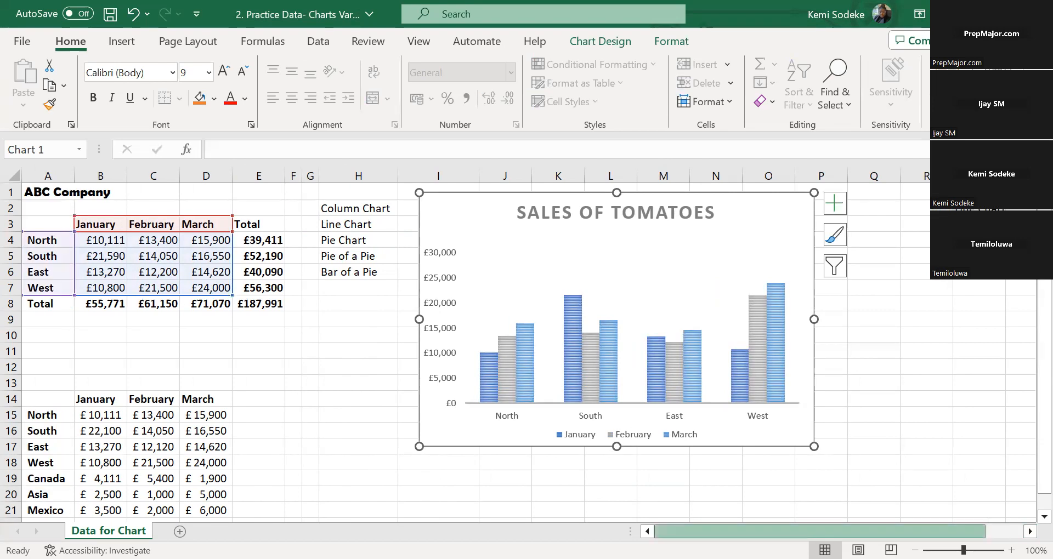
left_click(363, 382)
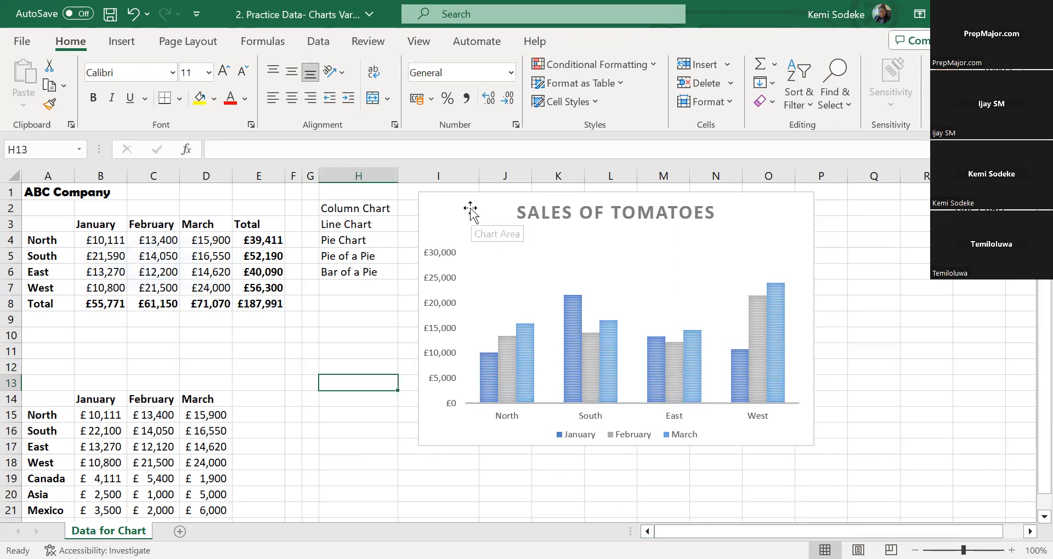
left_click_drag(470, 208, 507, 207)
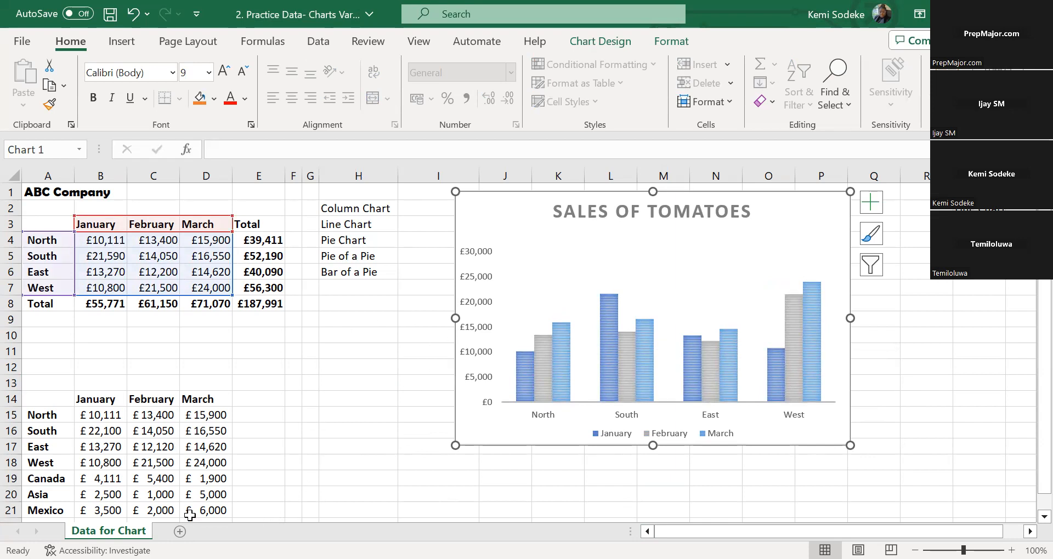
left_click(329, 377)
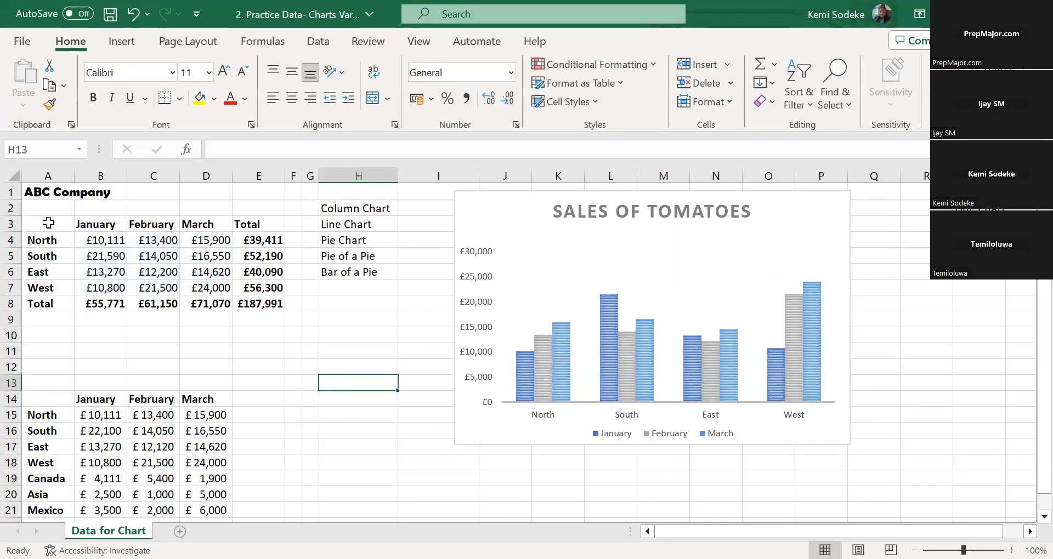
Select the regional monthly sales in A3:D7, including the month and region labels but not the totals
left_click_drag(43, 223, 207, 280)
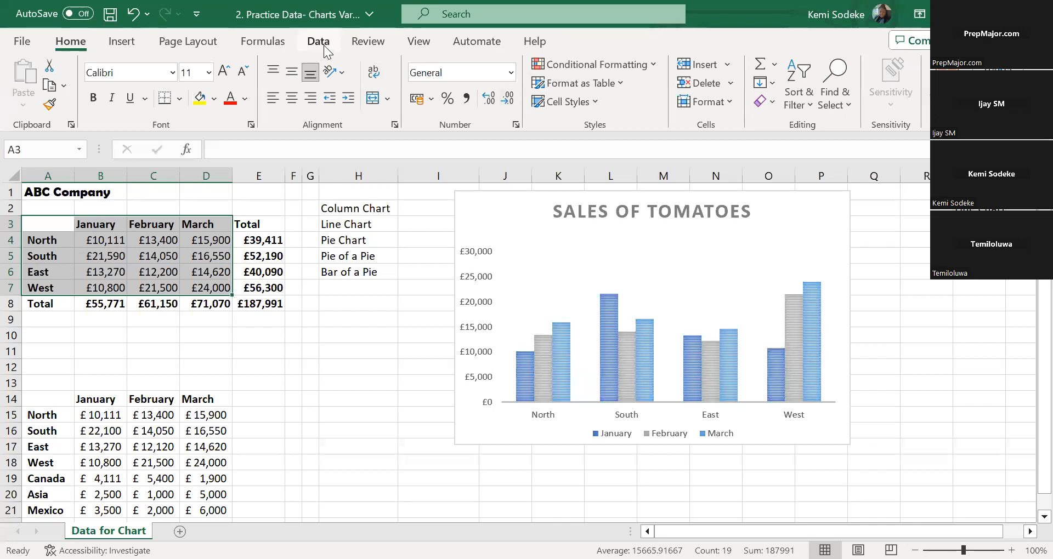
left_click(122, 41)
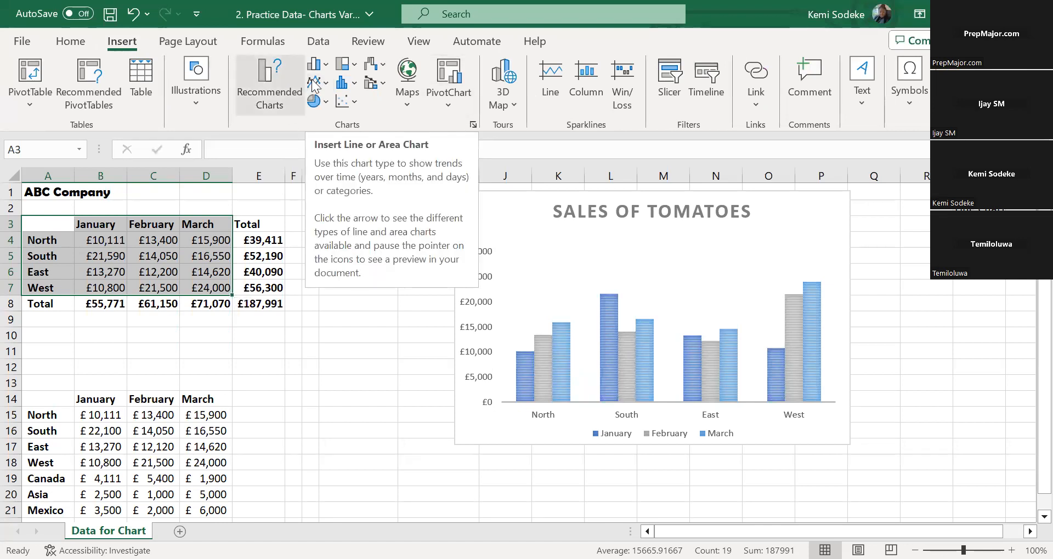
left_click(448, 82)
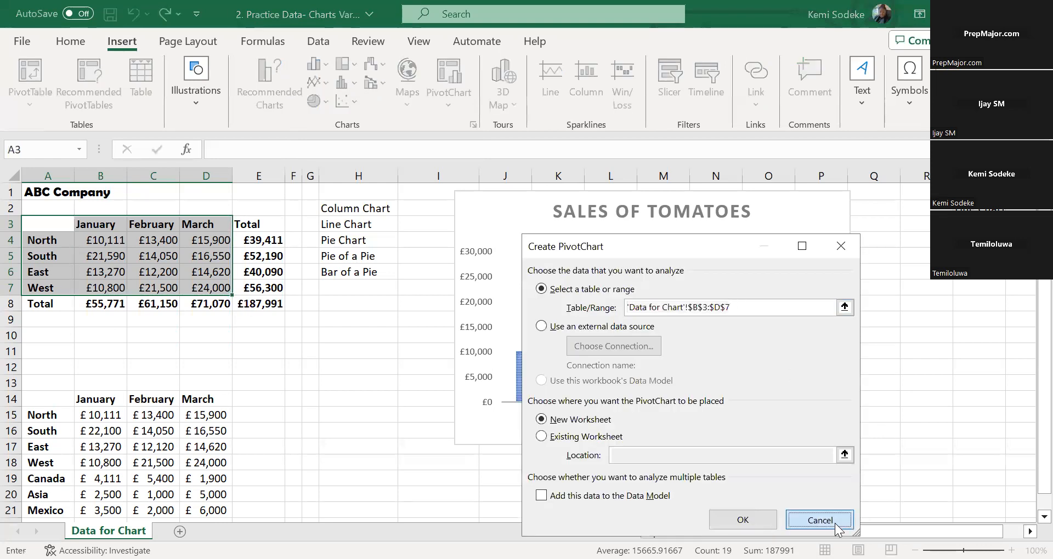
key("Escape")
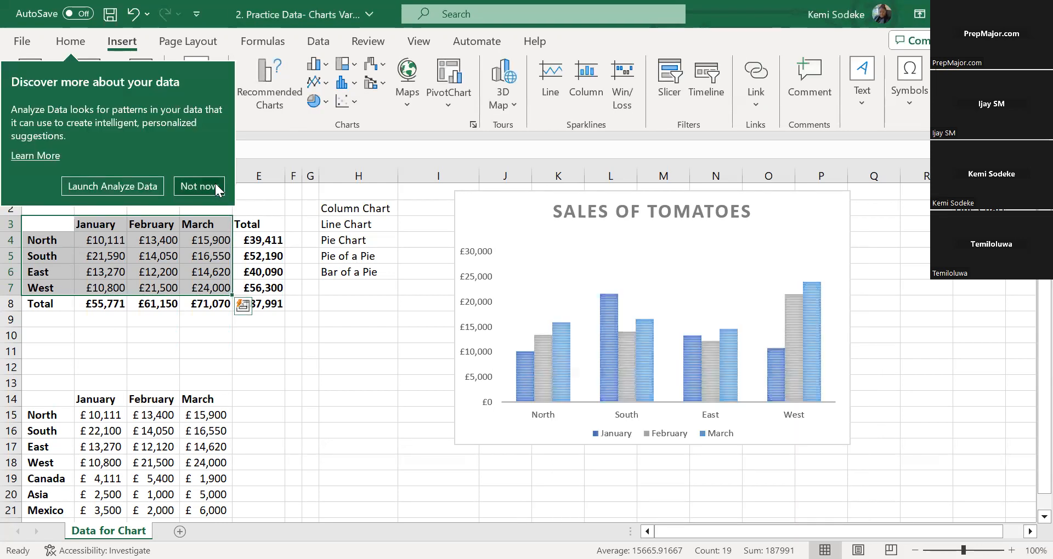
left_click(216, 186)
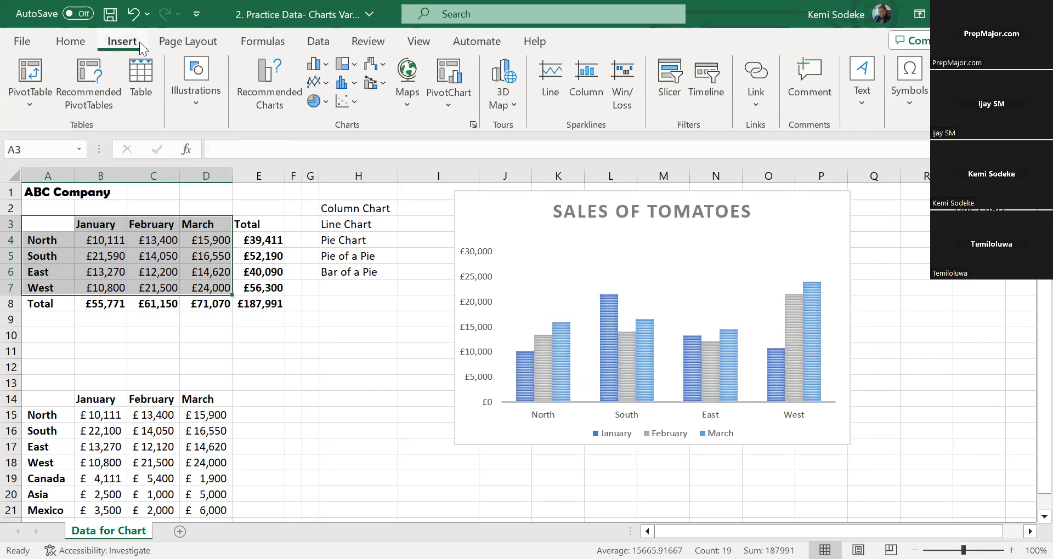
Insert a basic line chart of the selected sales, with months on the category axis and one line per region
left_click(269, 72)
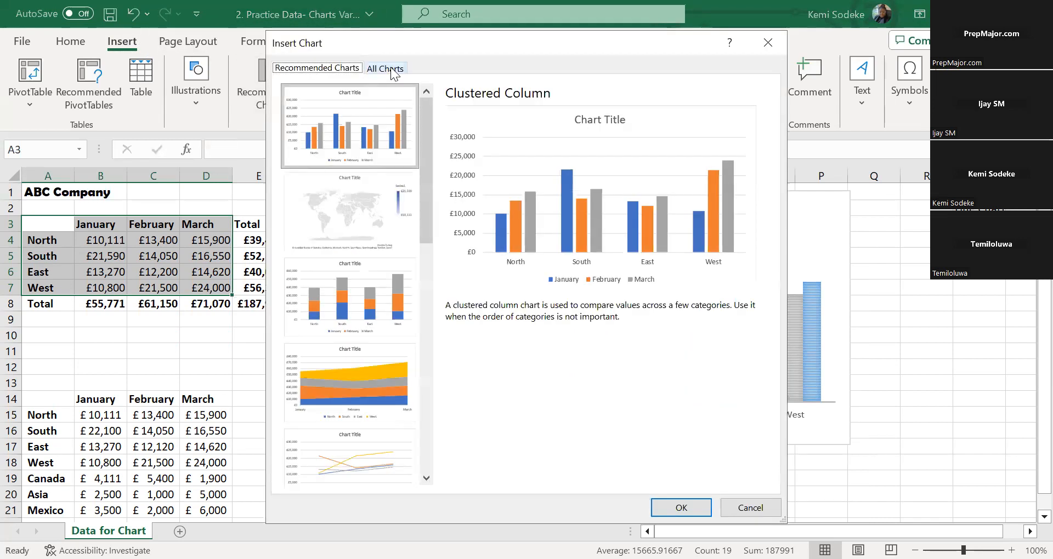
left_click(391, 67)
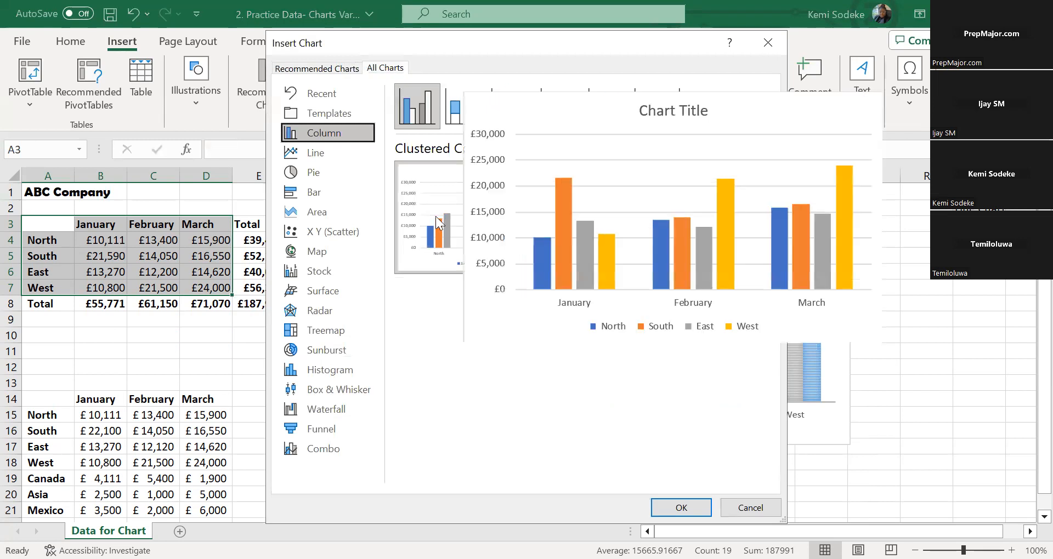
left_click(323, 154)
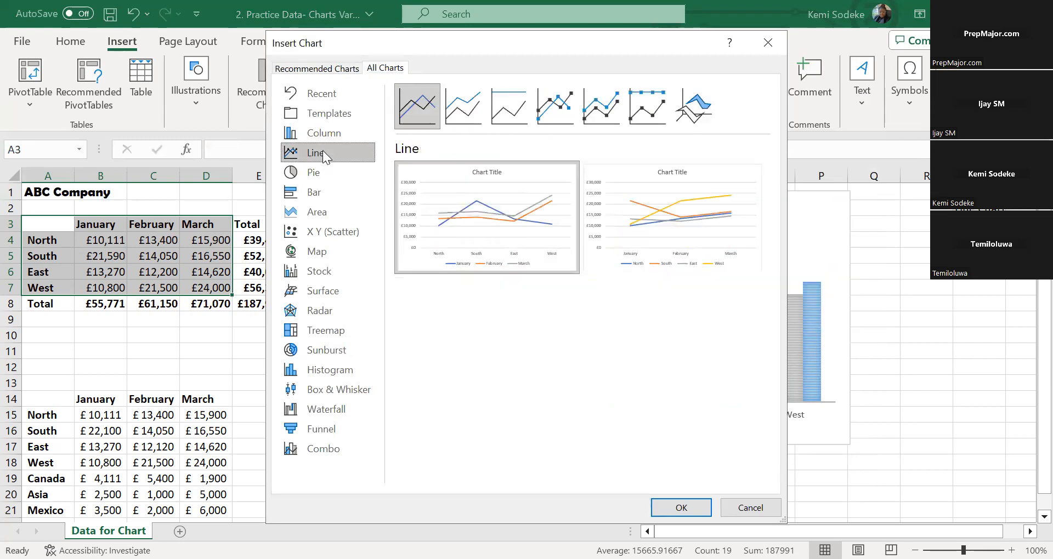
left_click(686, 209)
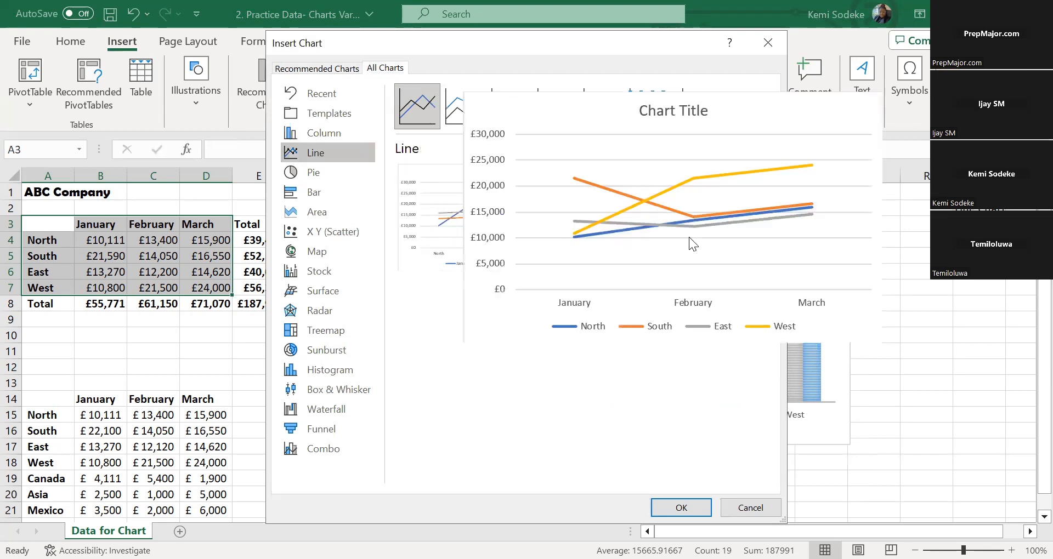
left_click(690, 513)
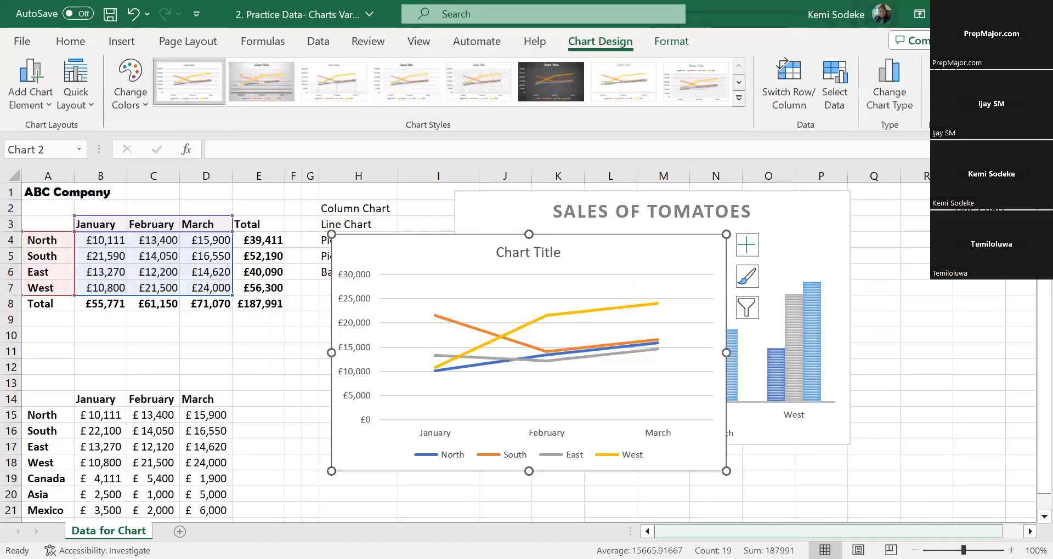
Move the line chart beside the Sales of Tomatoes chart so it spans columns R to X near the sheet's top
scroll(517, 301, "right", 1)
left_click_drag(384, 259, 891, 210)
left_click(1030, 531)
left_click(1030, 531)
left_click_drag(555, 218, 601, 212)
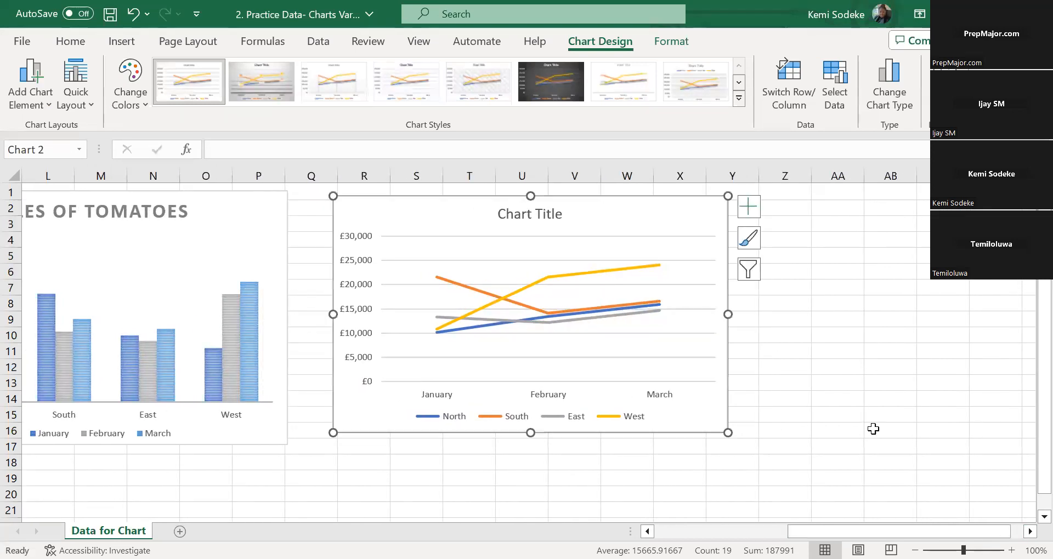
left_click(639, 473)
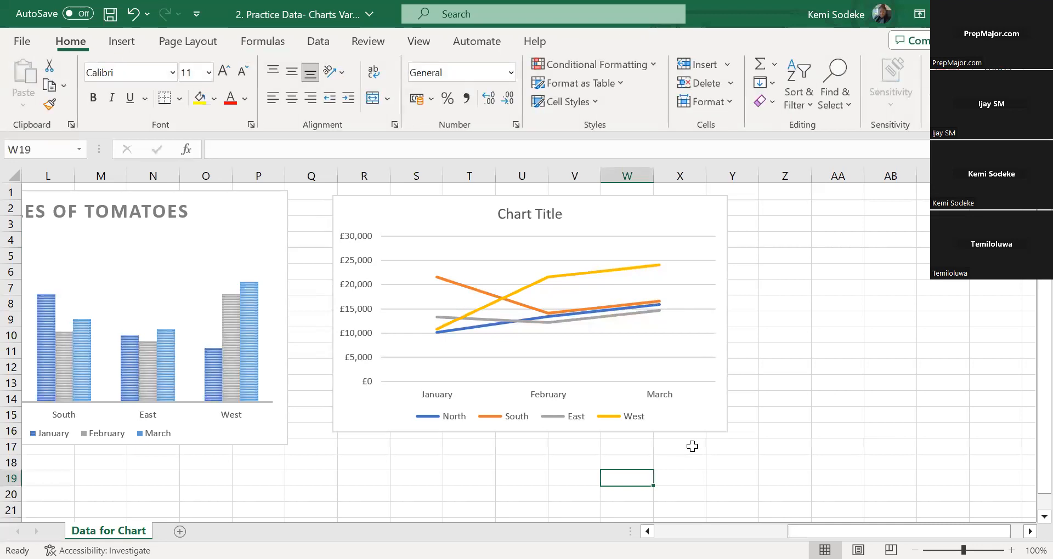
left_click(581, 227)
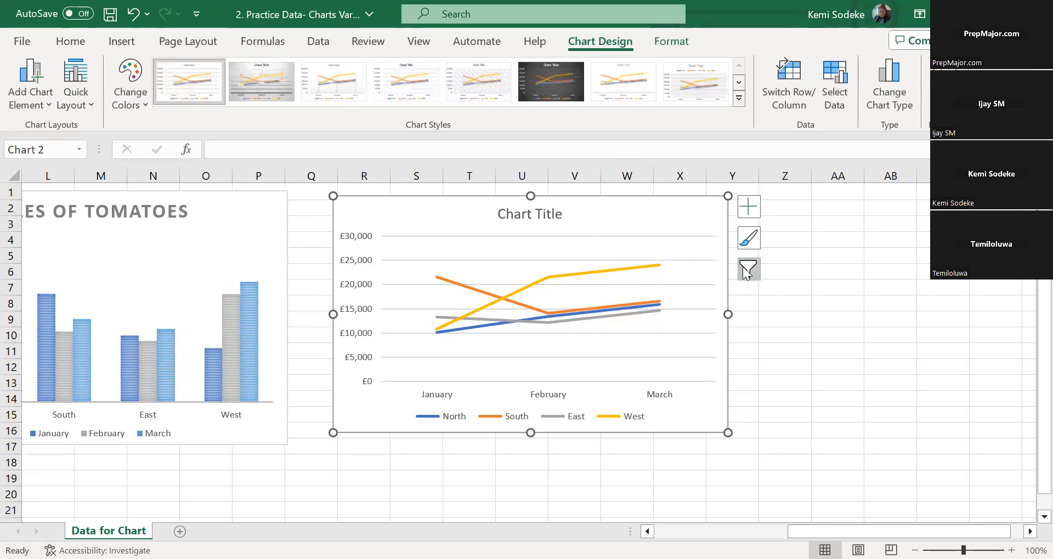
left_click(660, 468)
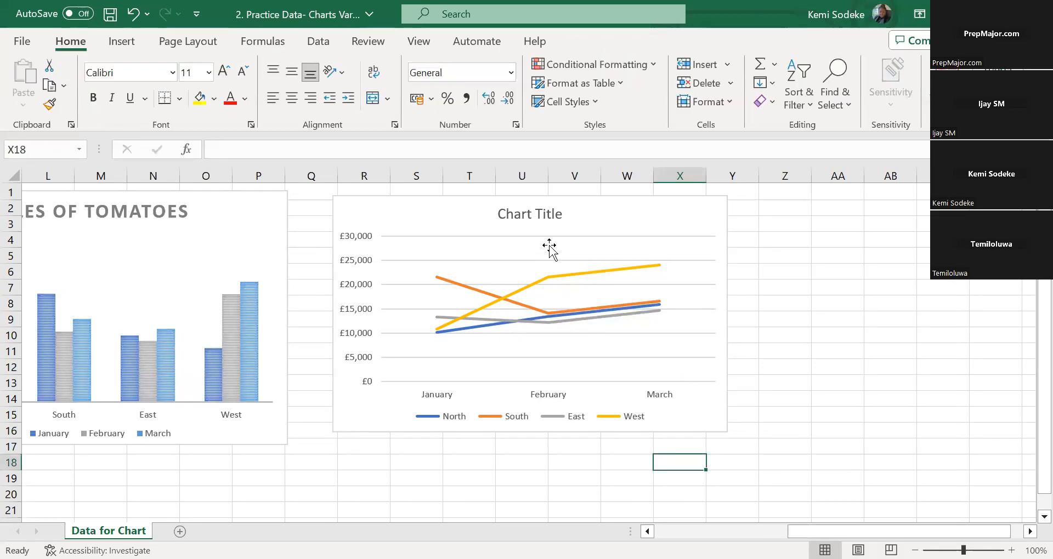
Try a grey monochromatic palette and an orange monochromatic palette on the line chart
left_click(547, 244)
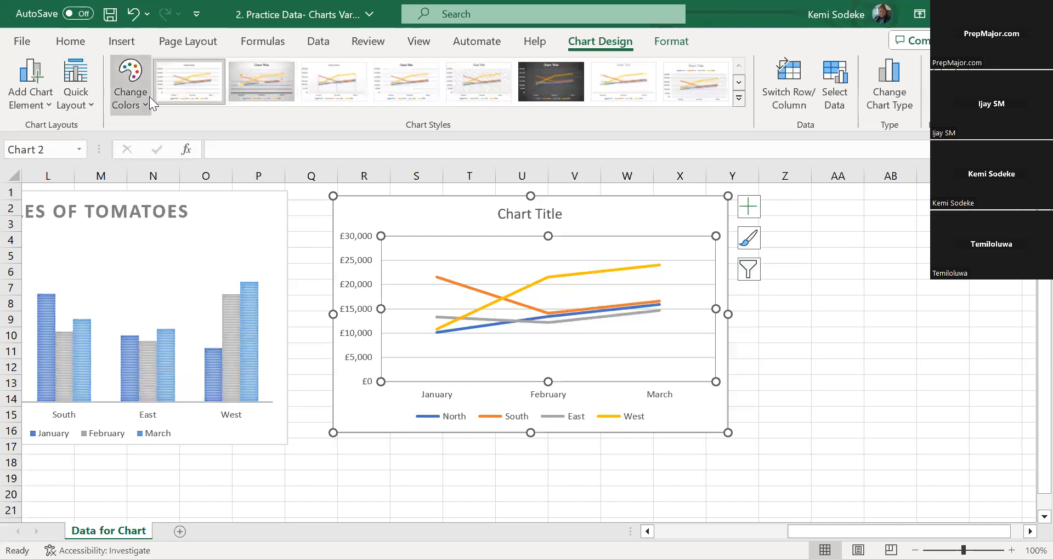
left_click(140, 73)
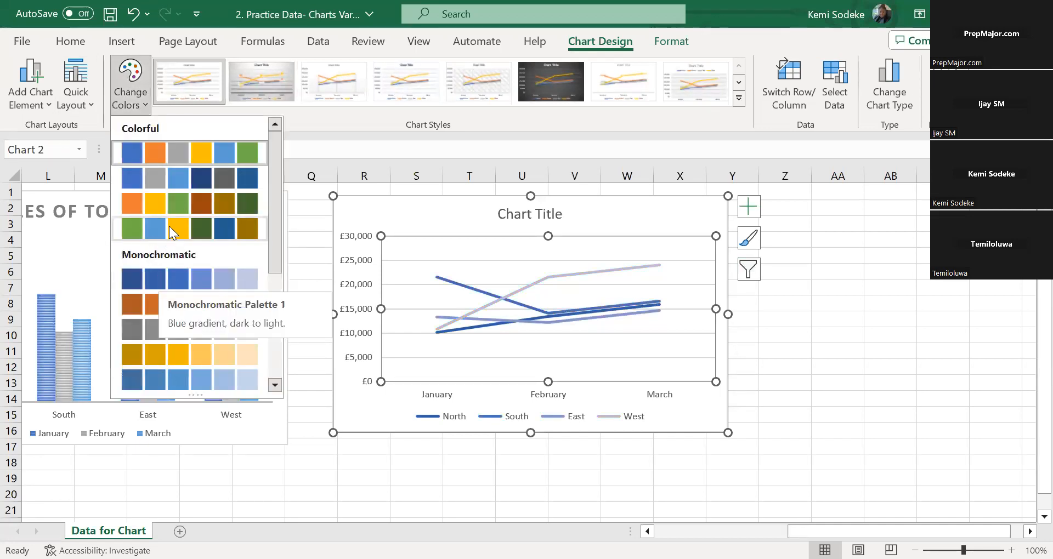
left_click_drag(273, 274, 276, 356)
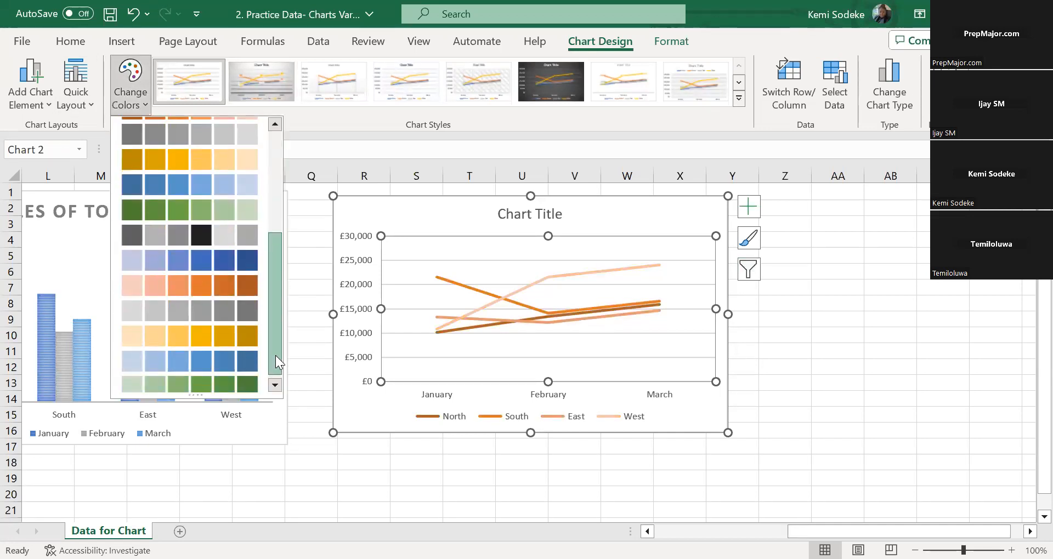
left_click(134, 265)
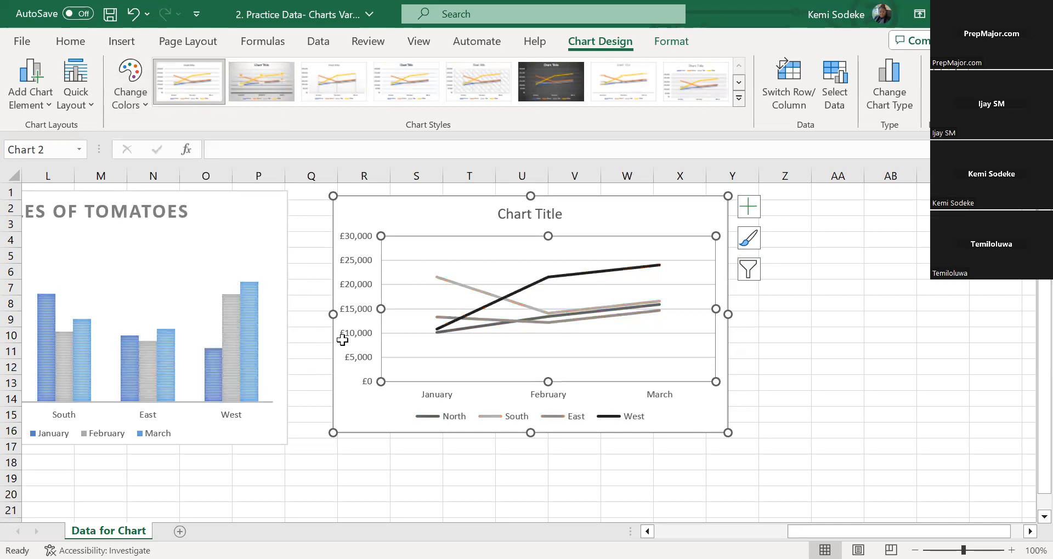
left_click(130, 82)
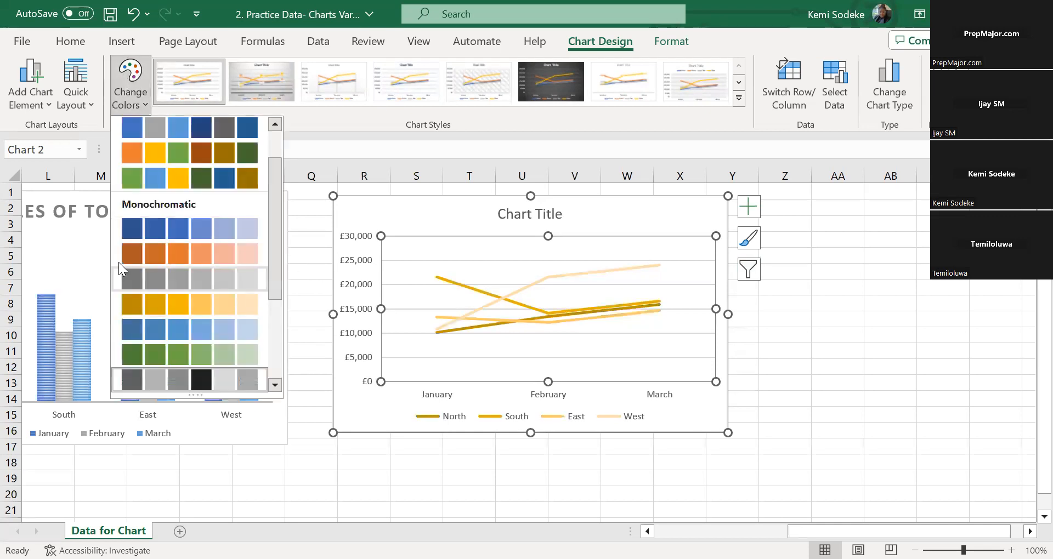
left_click(127, 252)
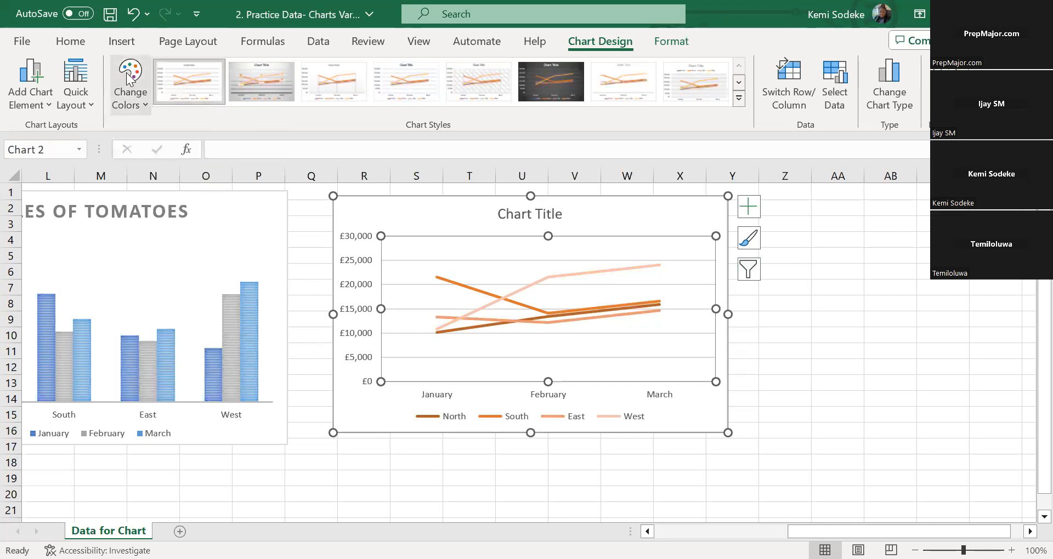
Recolour the line chart with the colourful palette of blue, grey, light blue and dark blue
left_click(130, 82)
left_click(518, 463)
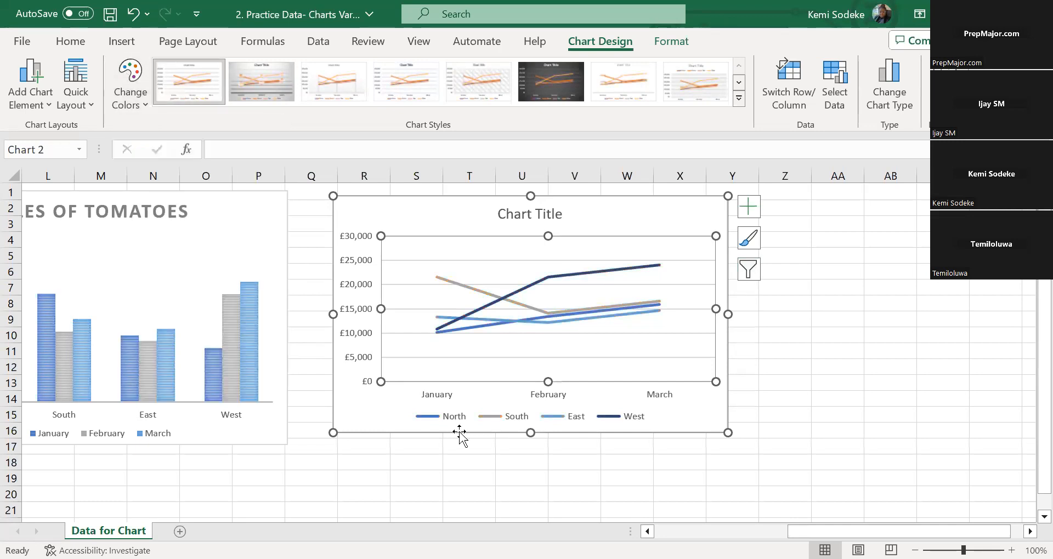
double_click(528, 220)
left_click(660, 425)
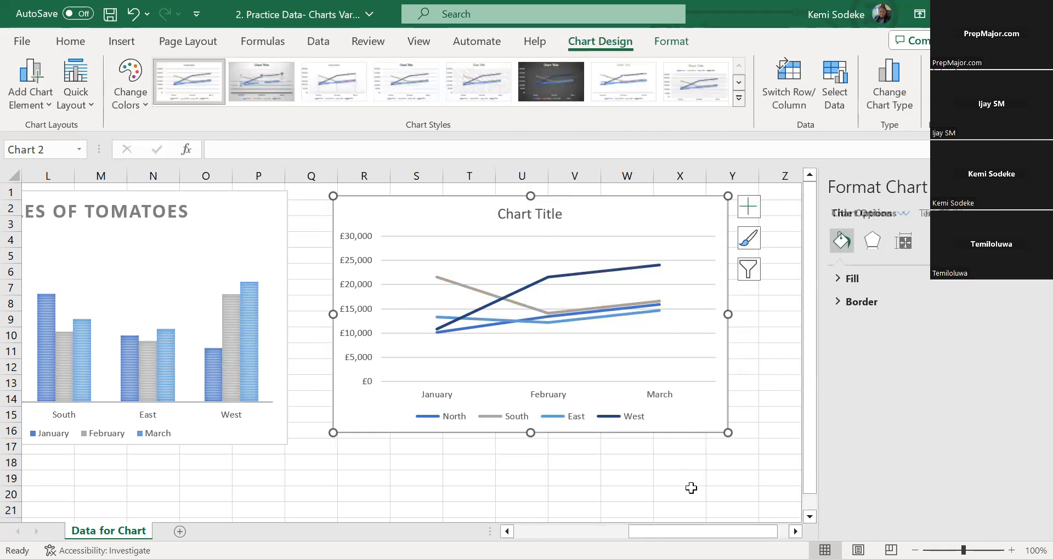
left_click(572, 480)
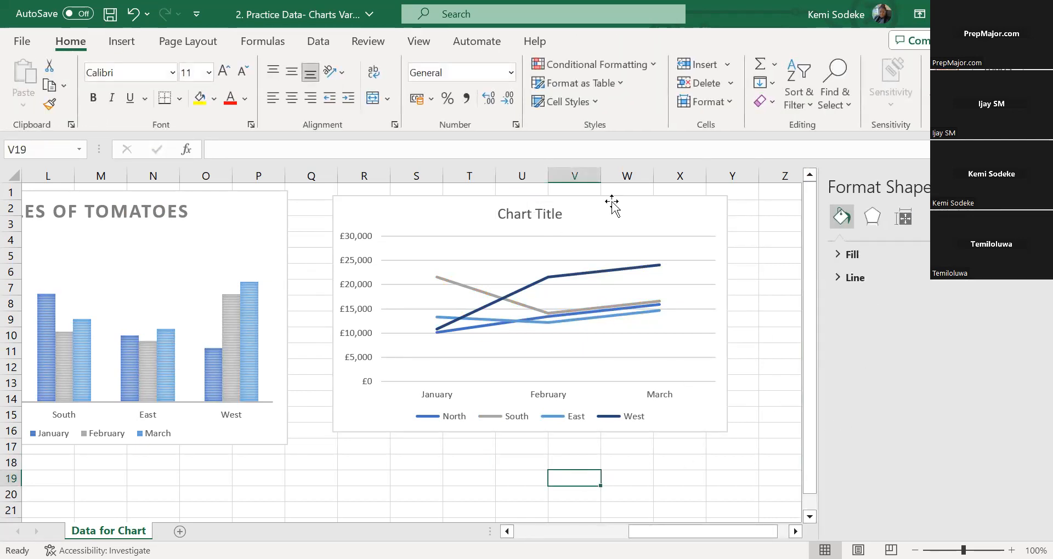
left_click(623, 228)
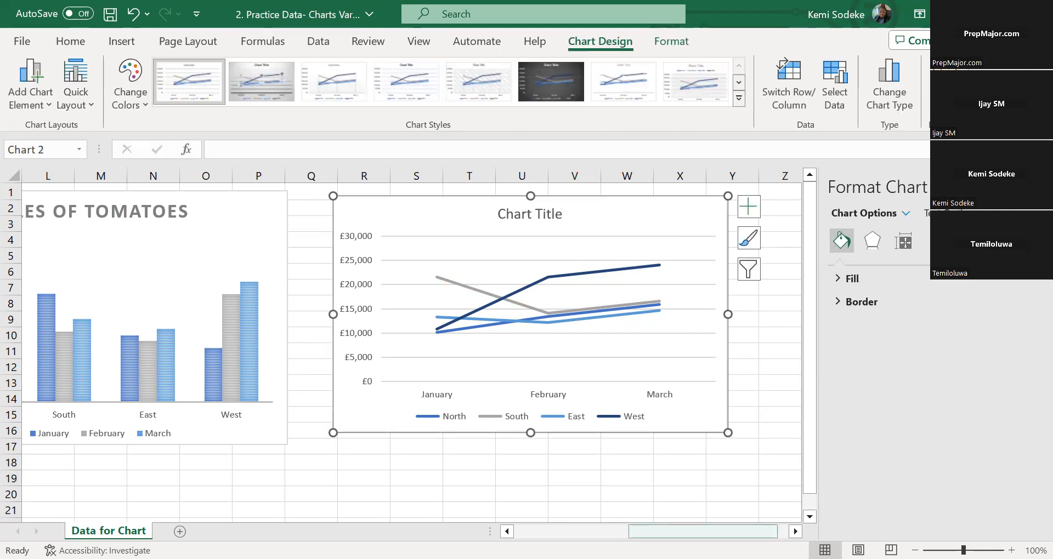
mouse_move(703, 532)
left_mouse_down()
mouse_move(623, 532)
mouse_move(714, 532)
left_mouse_up()
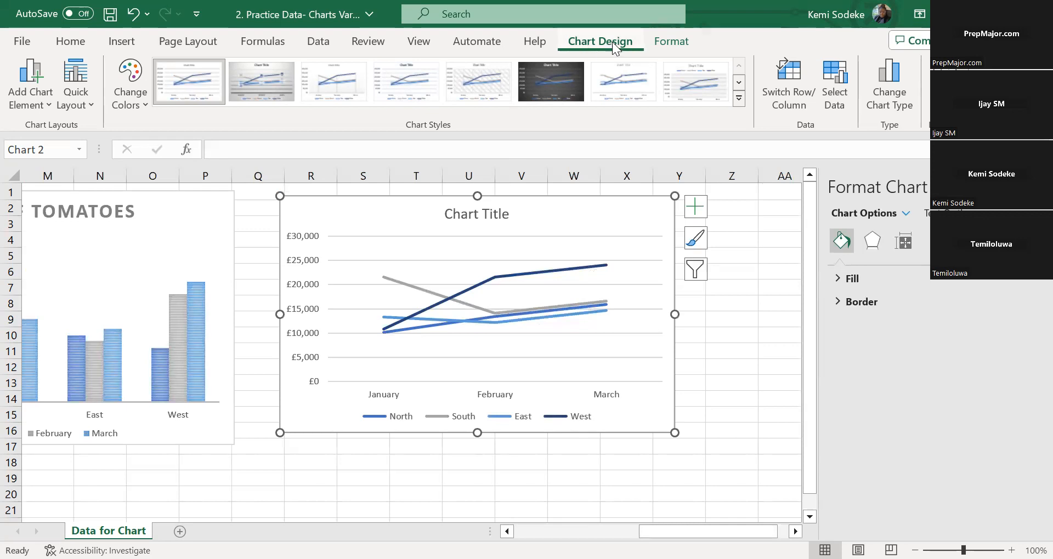
left_click(889, 82)
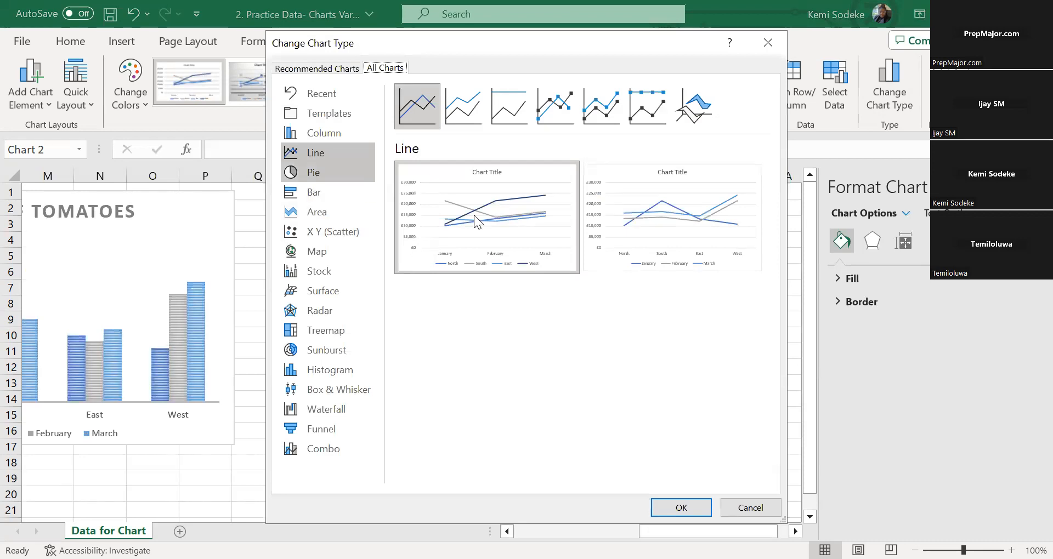
left_click(759, 507)
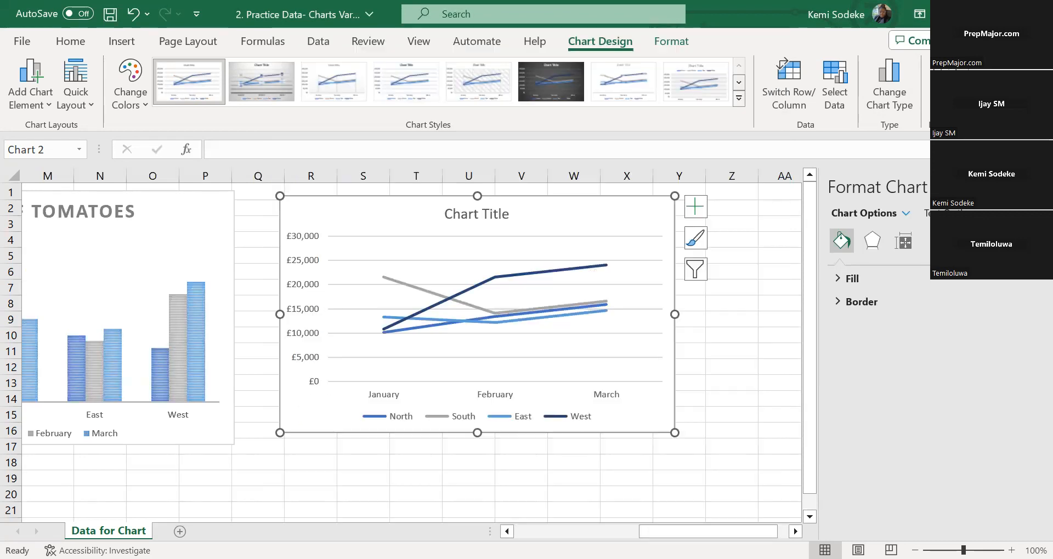
scroll(411, 351, "left", 10)
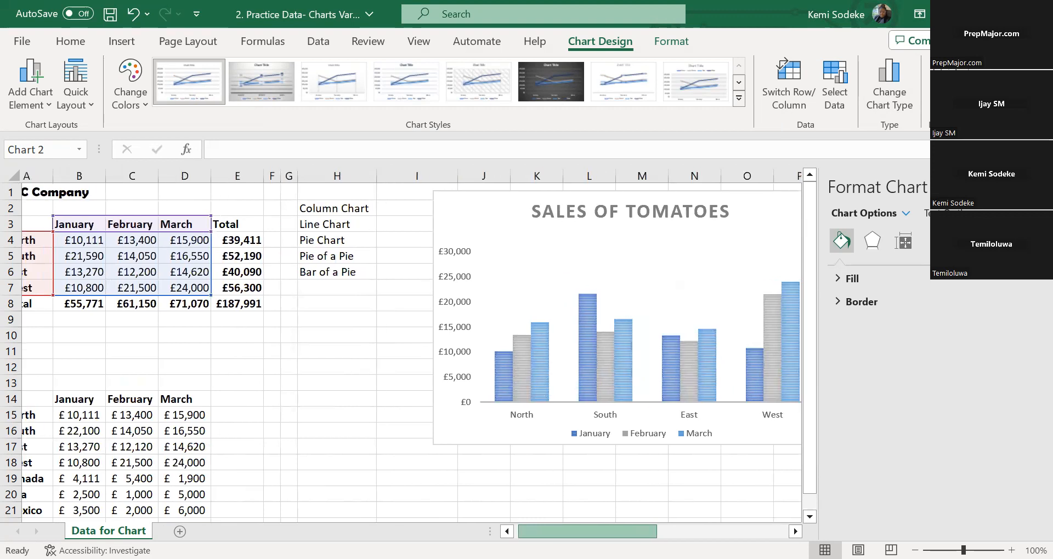
scroll(411, 351, "right", 4)
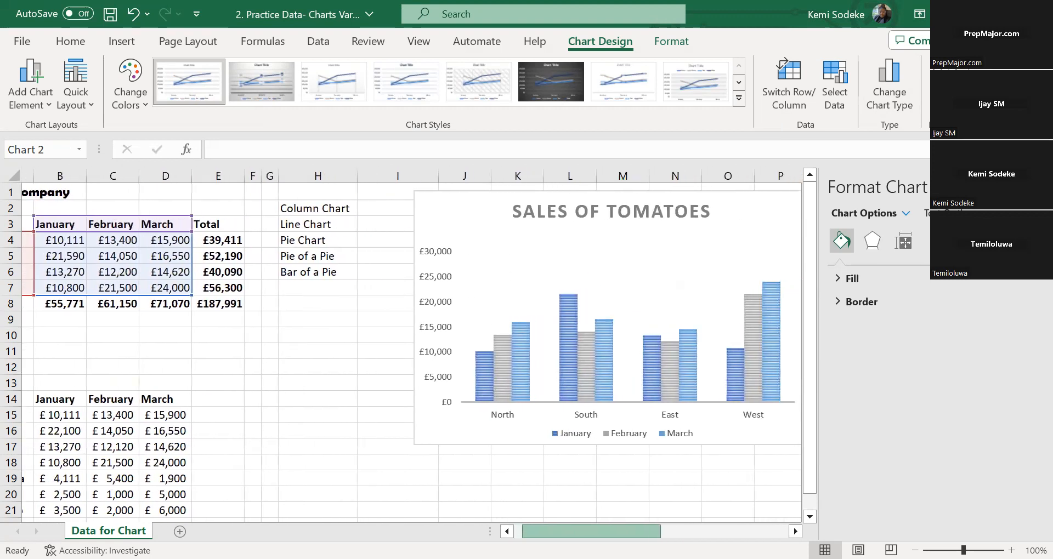
left_click_drag(631, 532, 634, 531)
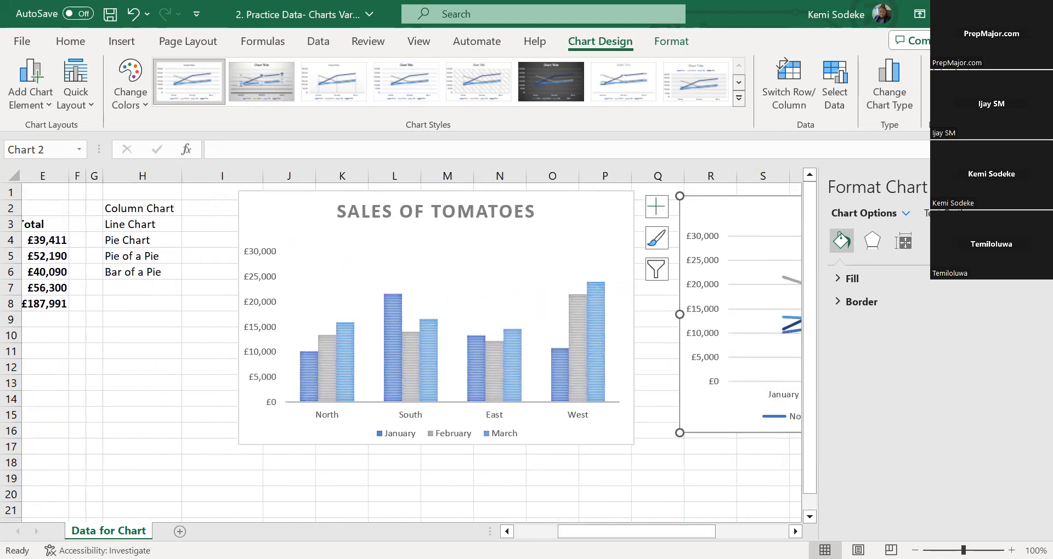
left_click(1037, 187)
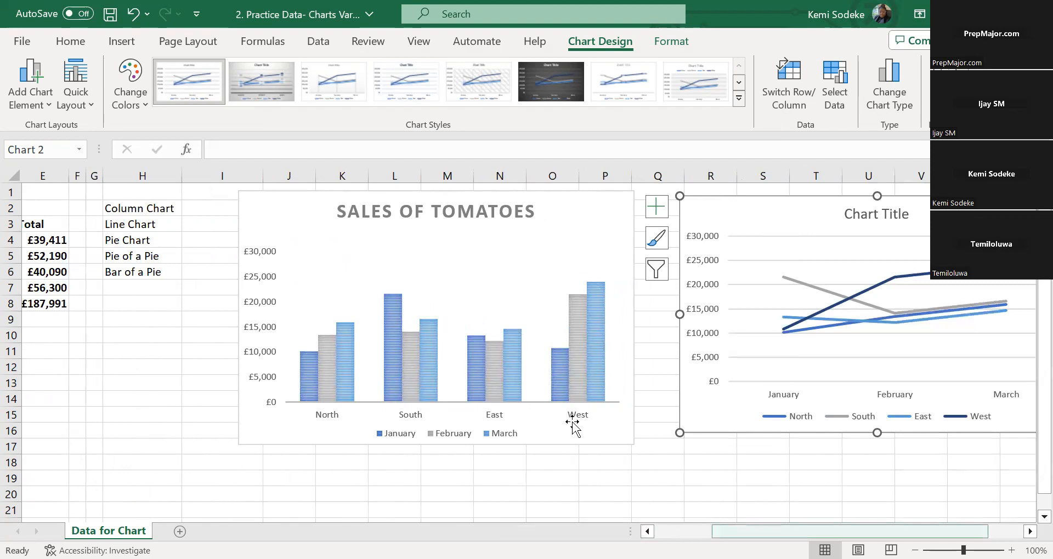
Insert a 2-D pie chart of the January sales for North to Canada from A14:B19
scroll(572, 425, "down", 3)
scroll(572, 425, "left", 2)
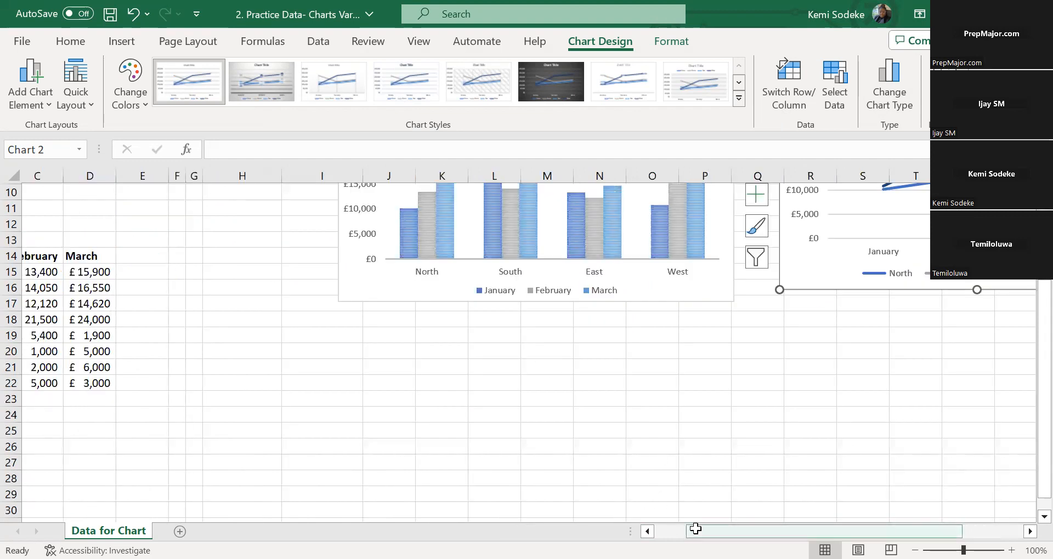
scroll(664, 479, "up", 3)
scroll(663, 479, "left", 2)
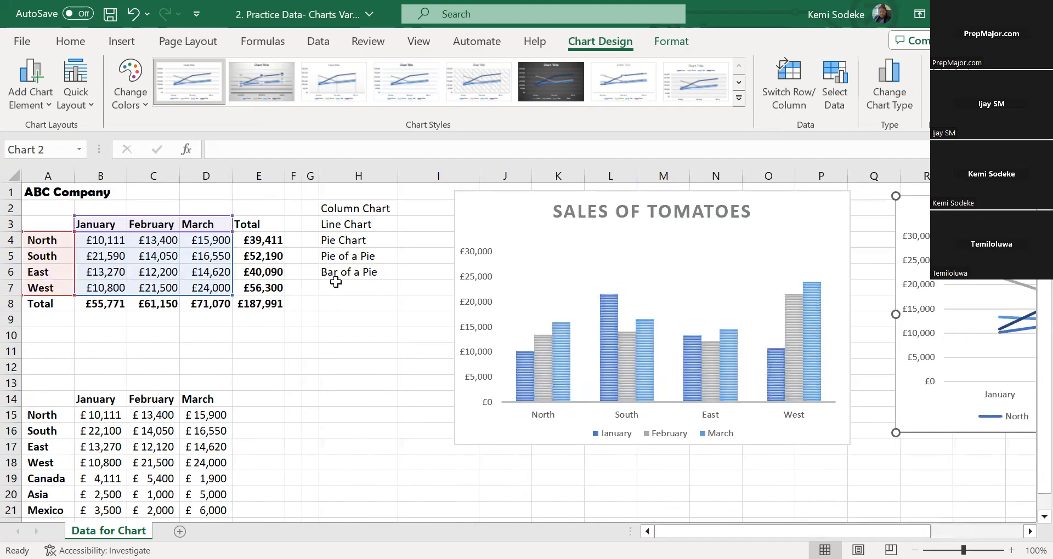
scroll(560, 371, "down", 2)
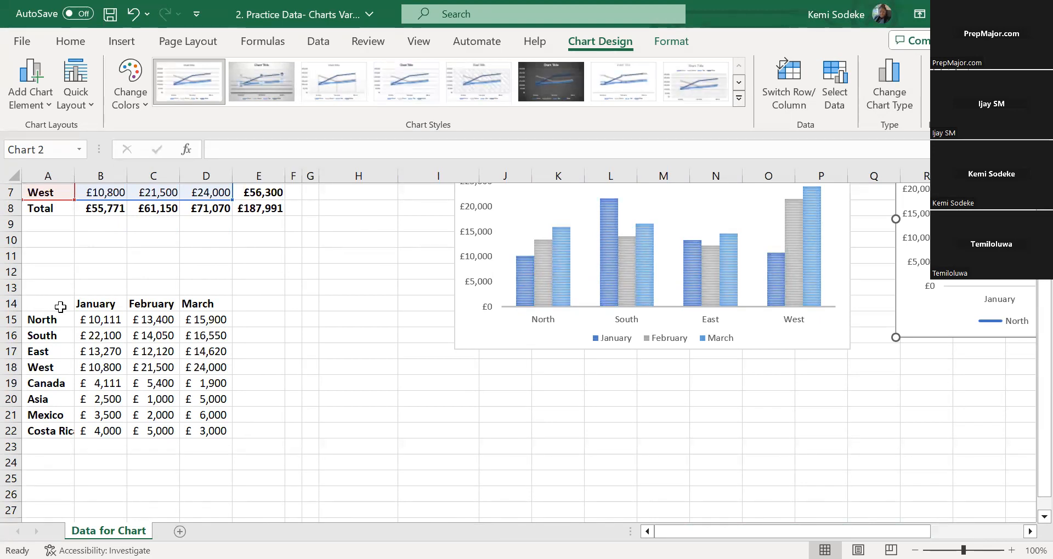
left_click_drag(49, 305, 100, 384)
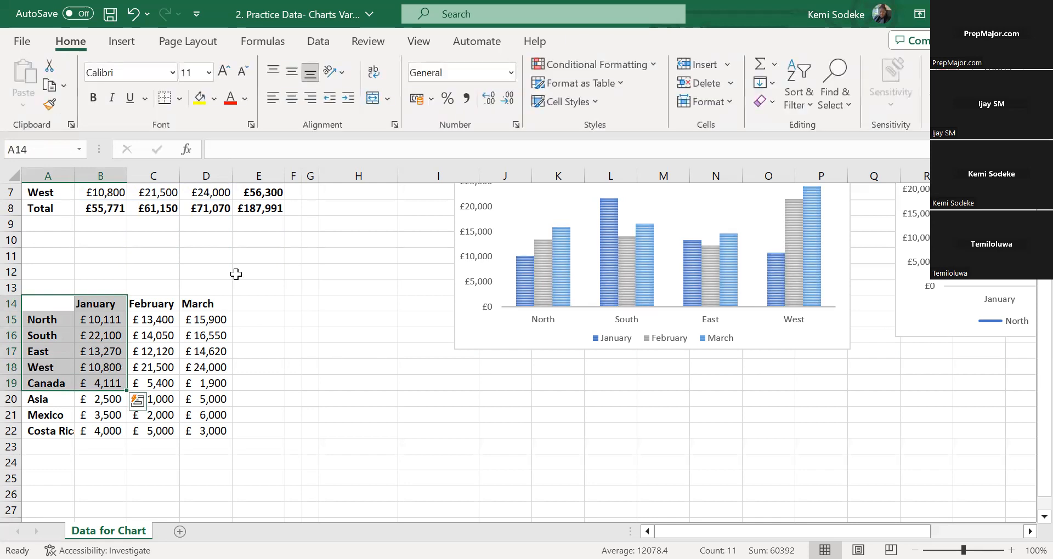
left_click(125, 43)
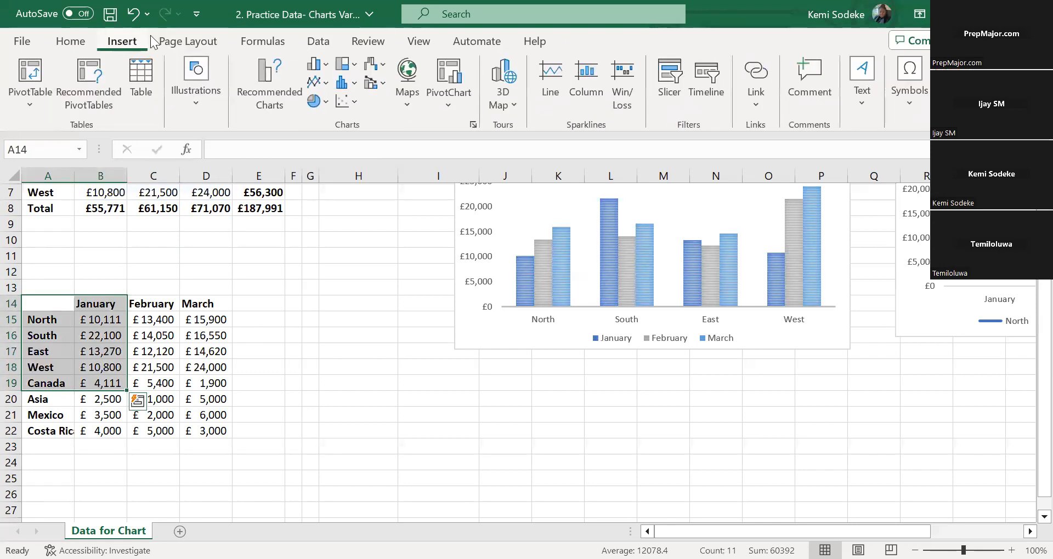
left_click(316, 101)
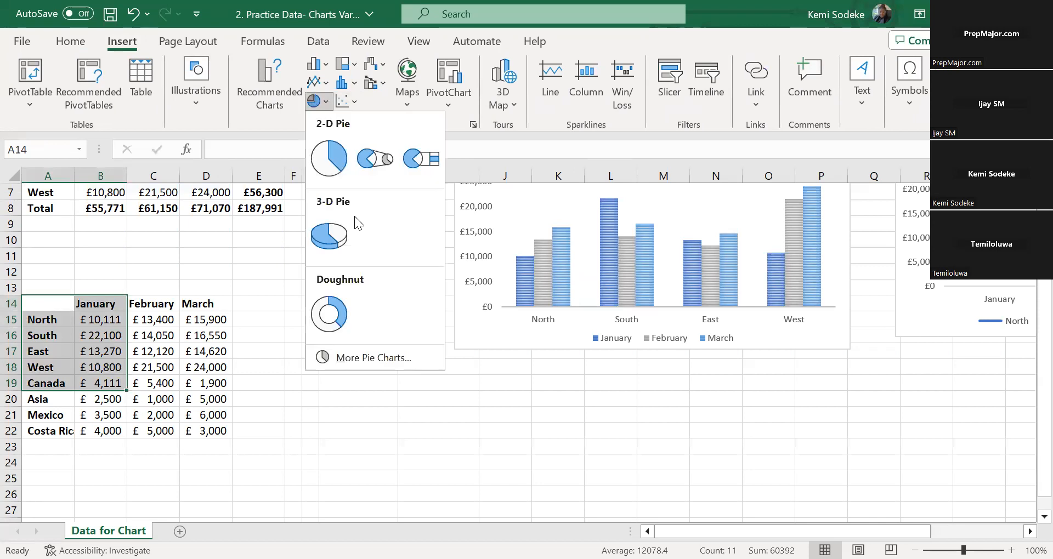
left_click(335, 155)
Move the January pie chart below the Sales of Tomatoes chart so it spans columns I to P and rows 18 to 33
scroll(890, 358, "down", 2)
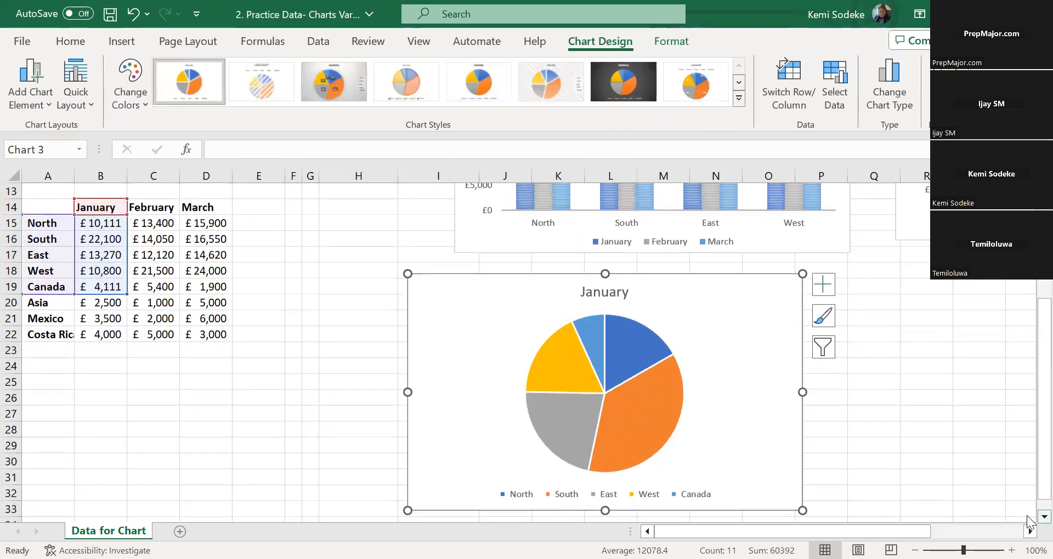
scroll(1029, 520, "down", 1)
scroll(1029, 515, "down", 1)
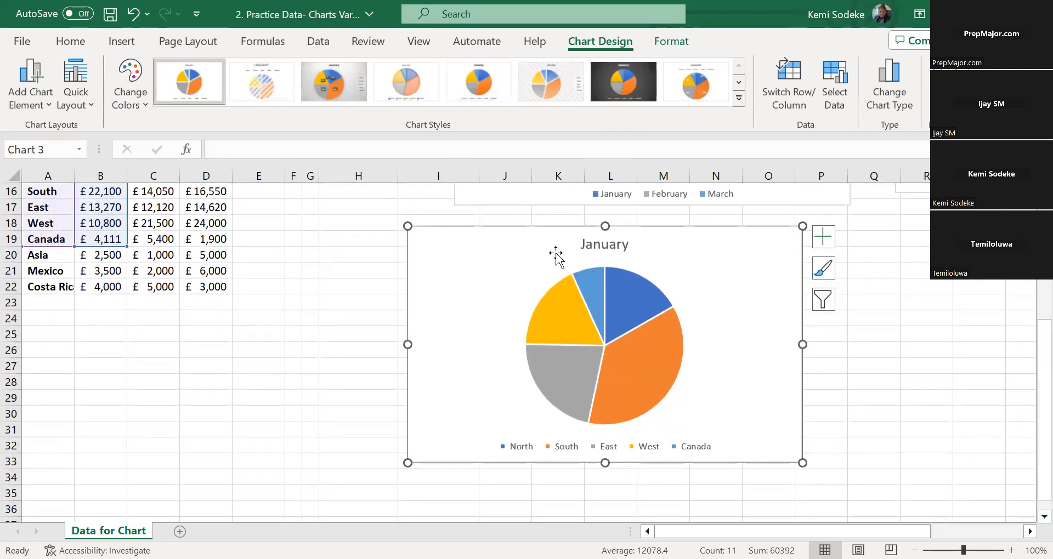
left_click_drag(538, 261, 554, 250)
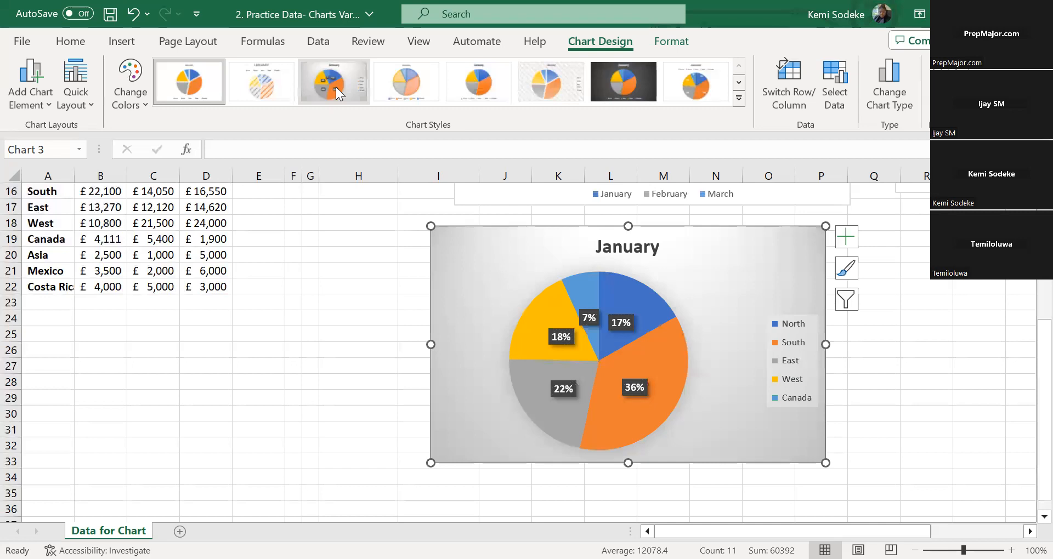
Try the grey-gradient chart style on the pie, then apply the white style with white percentage labels and the legend under the title
left_click(340, 81)
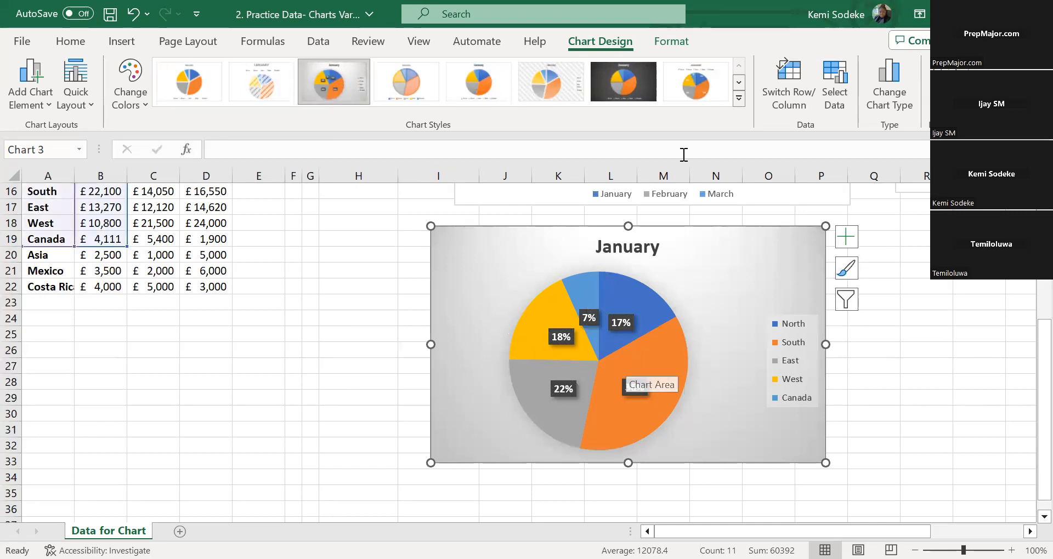
left_click(695, 90)
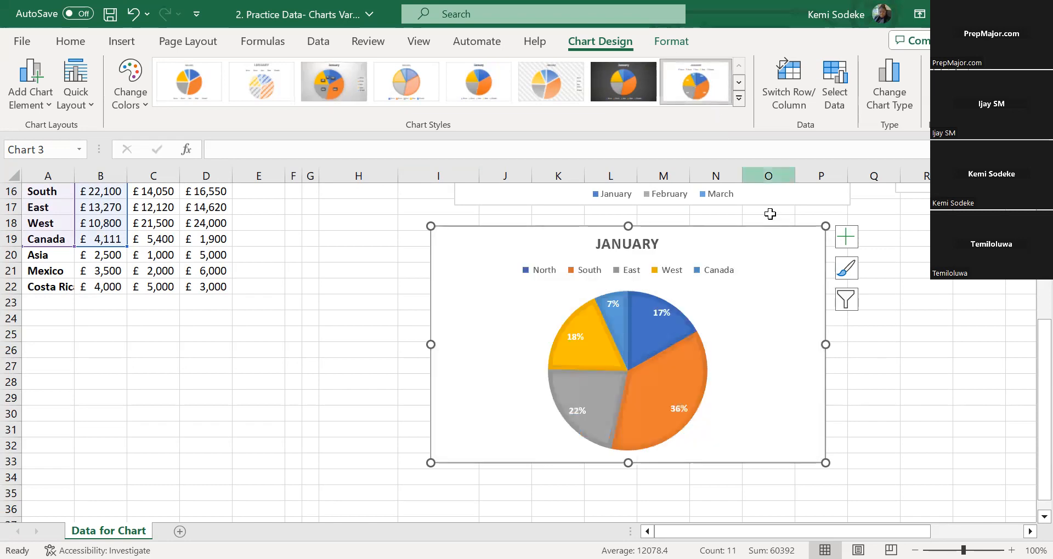
left_click(738, 84)
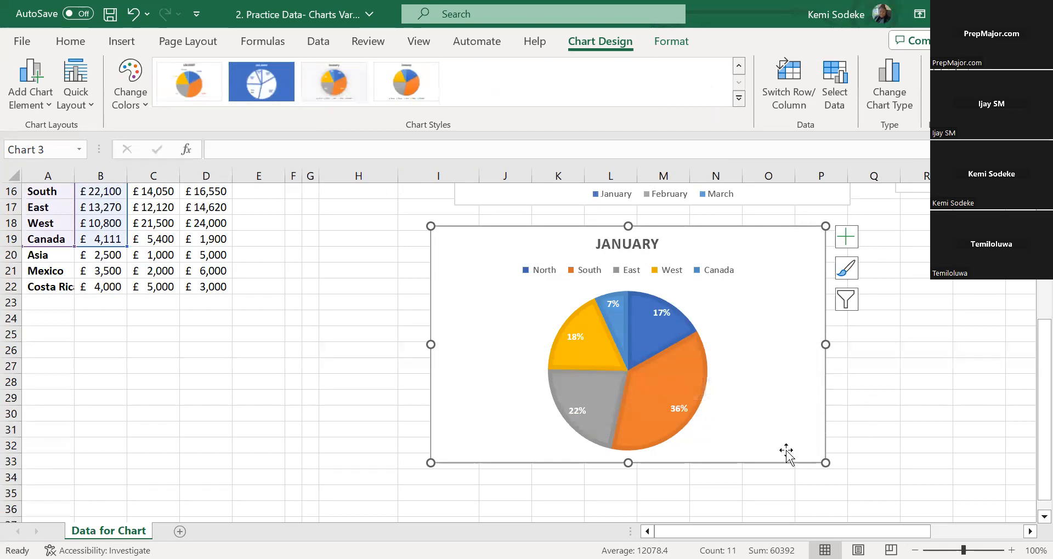
Examine the South and North slices of the January pie and compare their percentages with the source figures
mouse_move(683, 375)
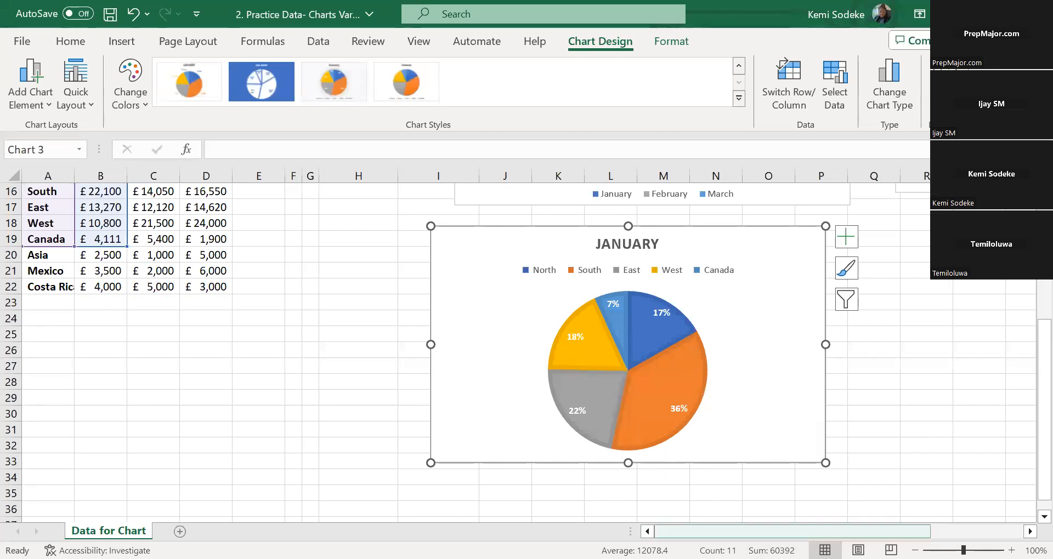
left_click(588, 353)
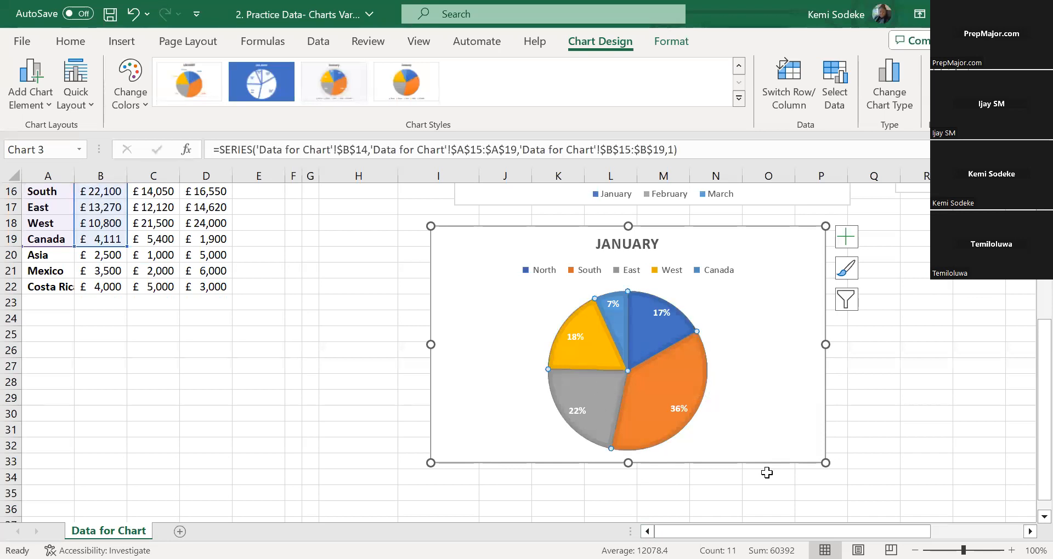
left_click(669, 437)
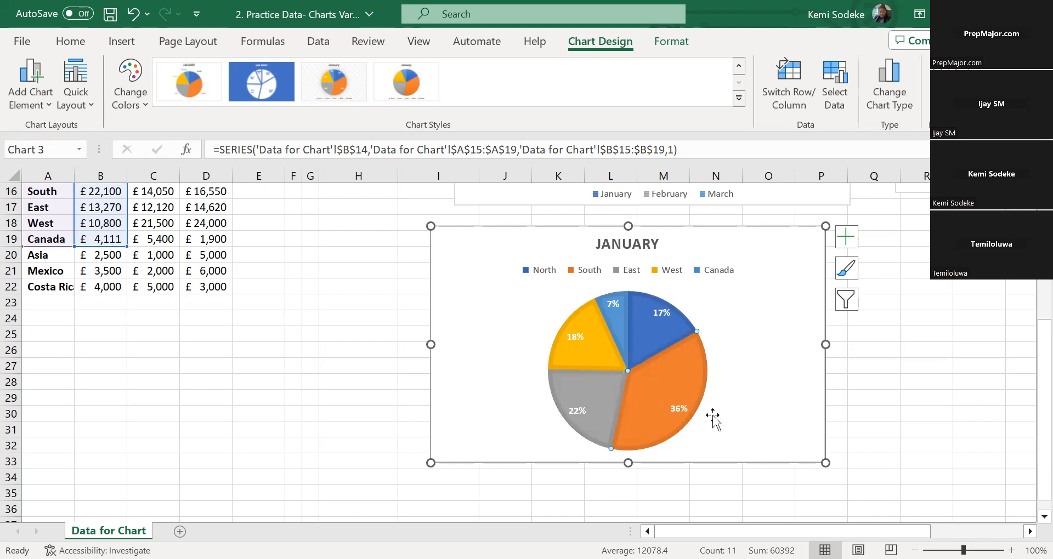
left_click(657, 322)
scroll(891, 362, "up", 2)
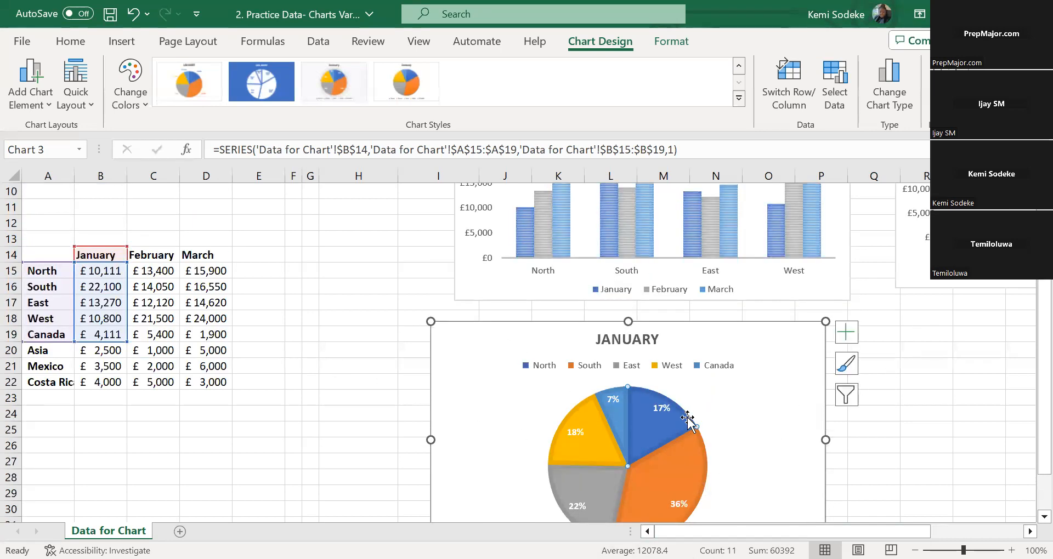
scroll(688, 423, "down", 2)
scroll(646, 355, "up", 1)
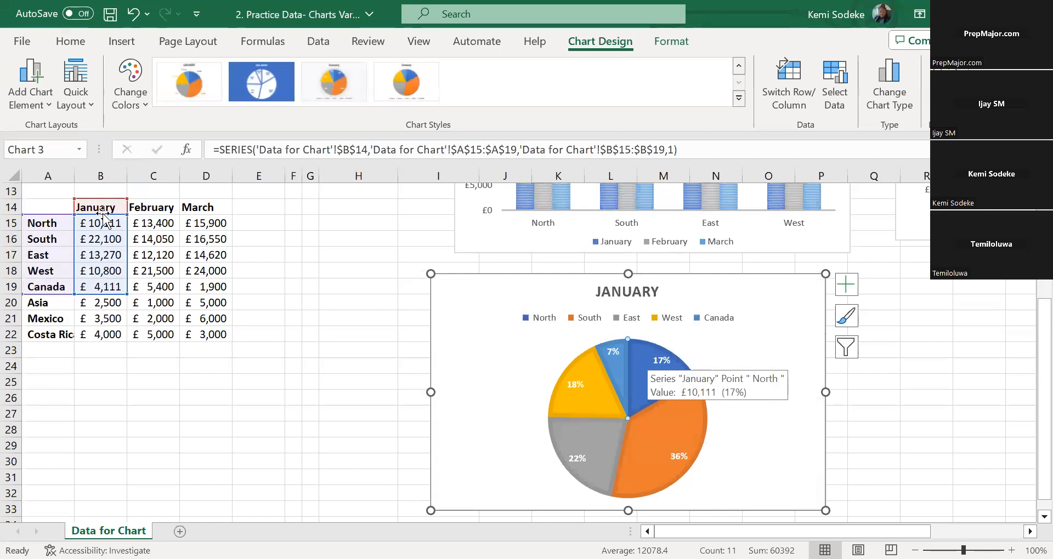
left_click(747, 367)
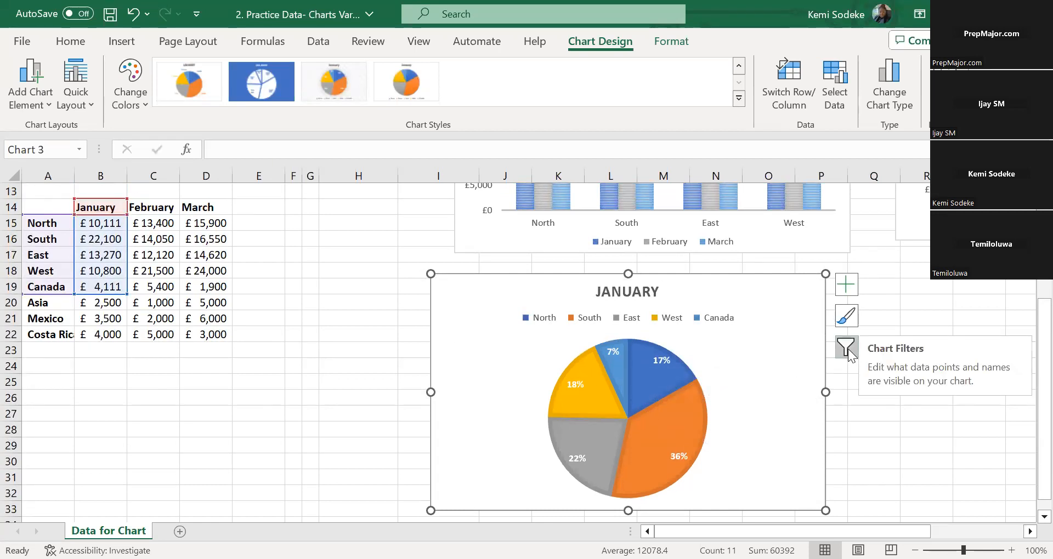
Change the pie chart's data range to A14:A19 and C14:C19 to plot the February sales
left_click(847, 349)
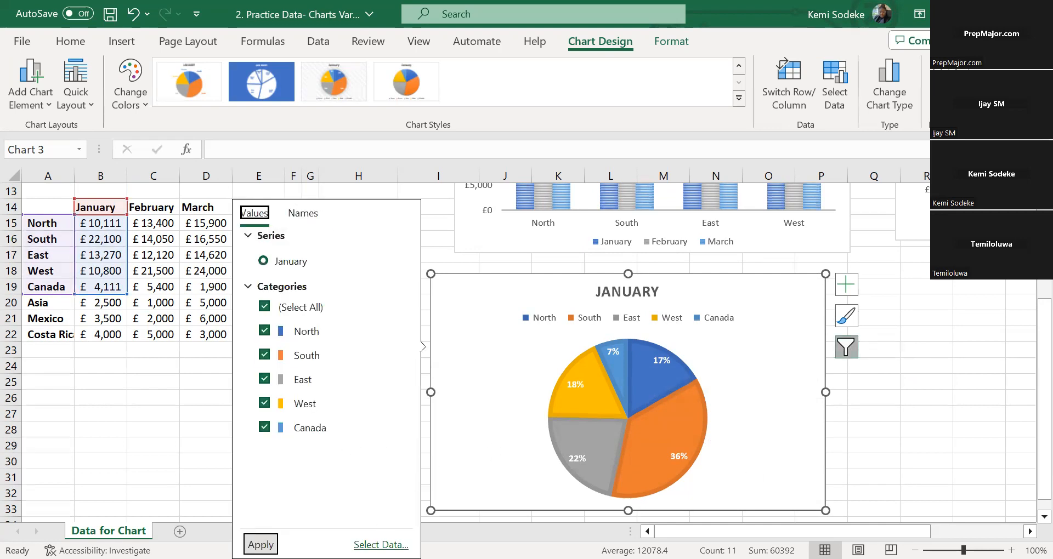
left_click(381, 545)
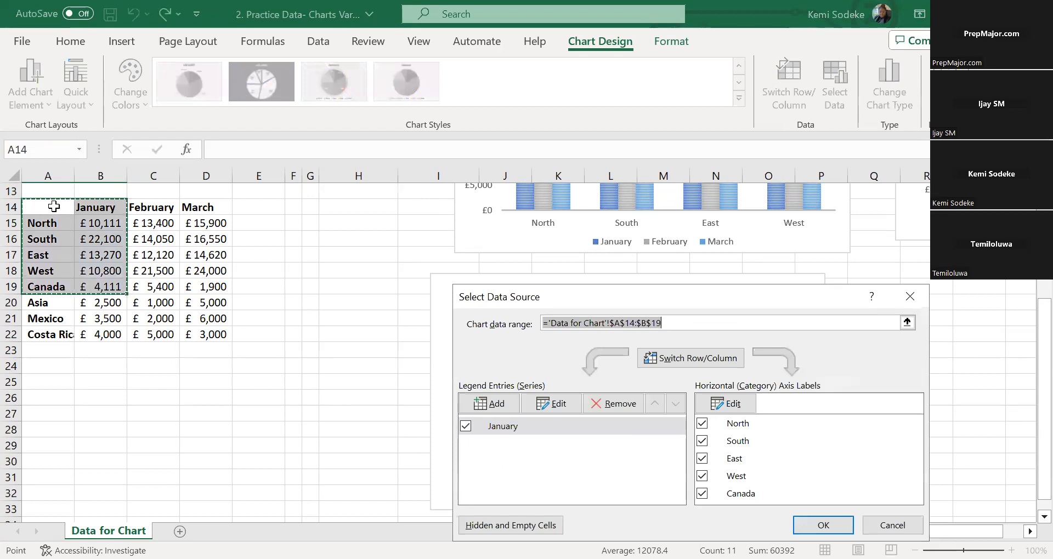
left_click_drag(53, 208, 53, 222)
left_click_drag(154, 208, 154, 230)
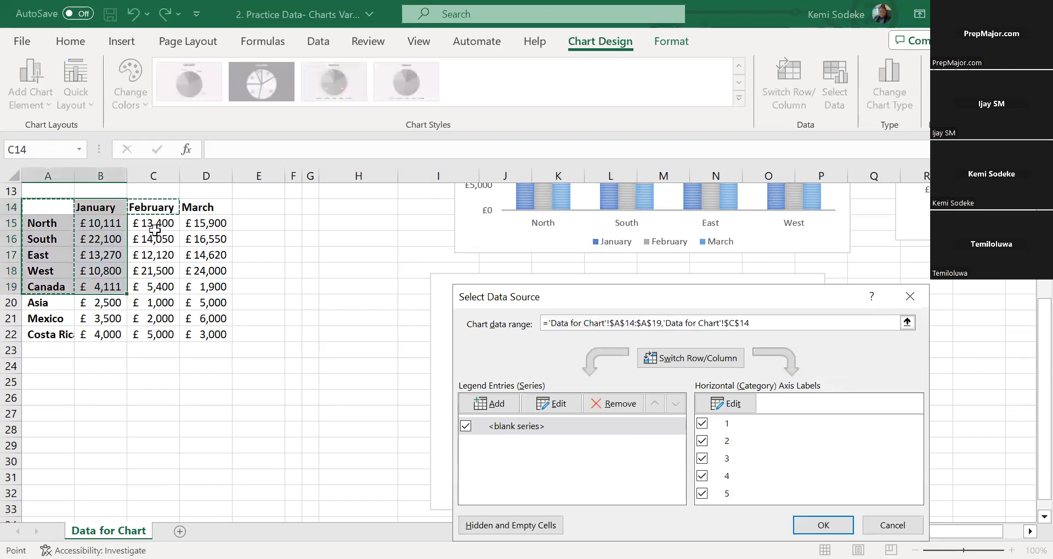
left_click_drag(155, 287, 155, 288)
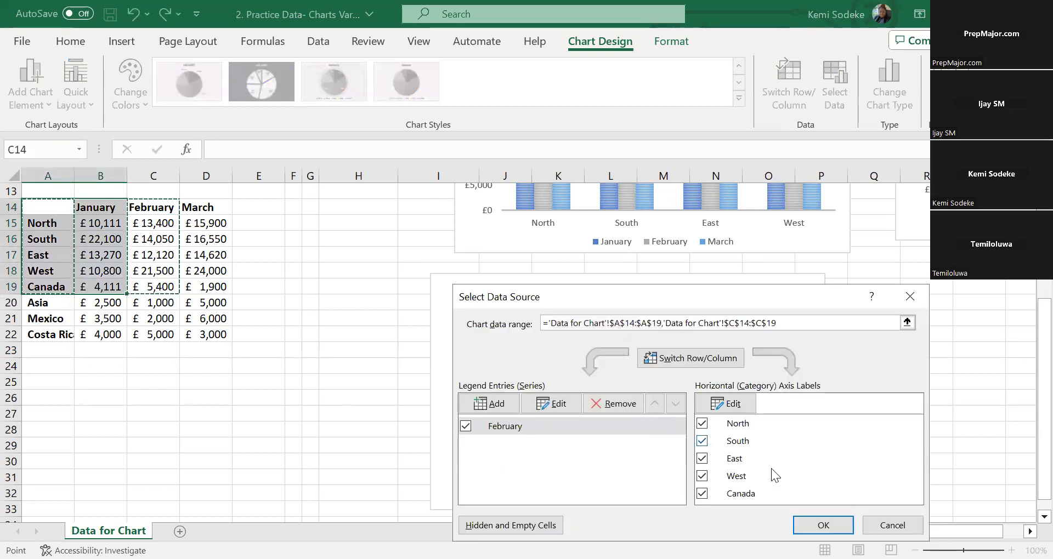
left_click(840, 520)
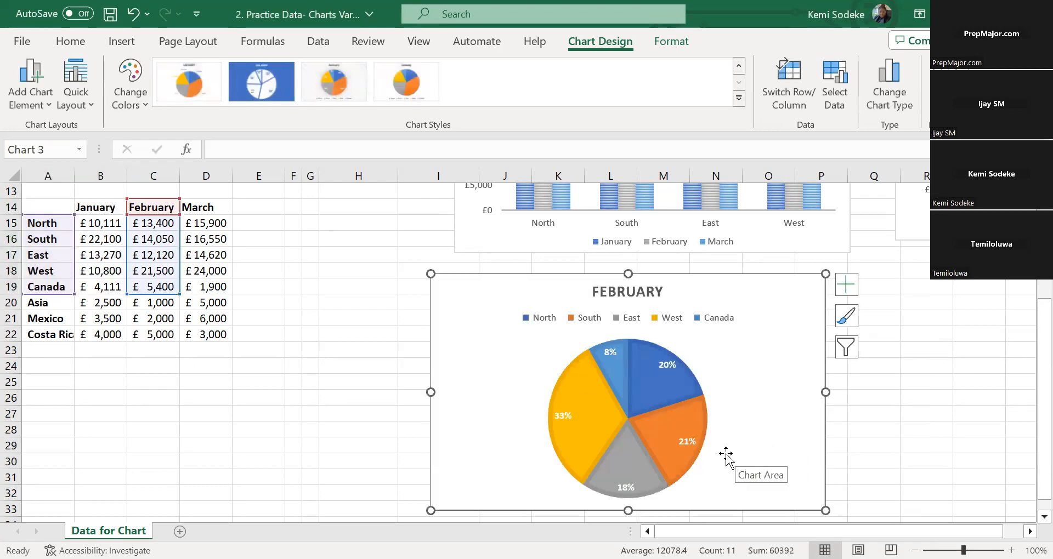
Shift the pie series' name and value ranges from the February column to the March column, D14:D19
left_click(680, 387)
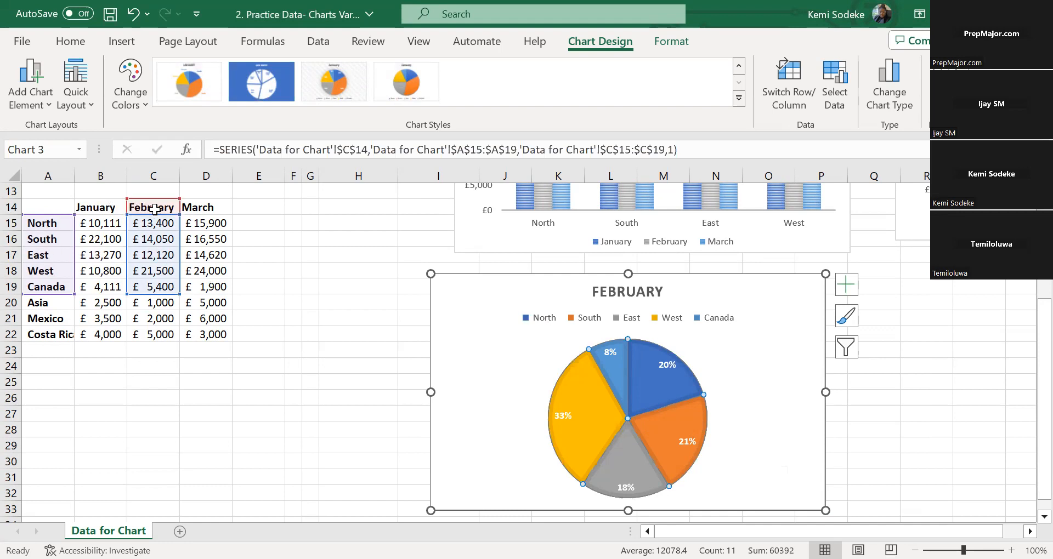
left_click_drag(154, 195, 187, 219)
left_click_drag(176, 269, 193, 280)
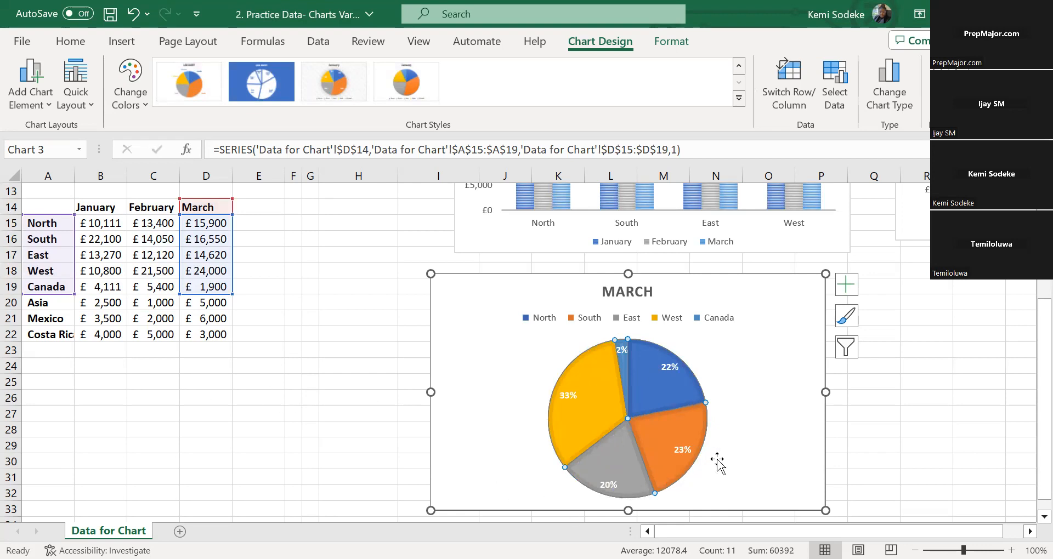
left_click(894, 449)
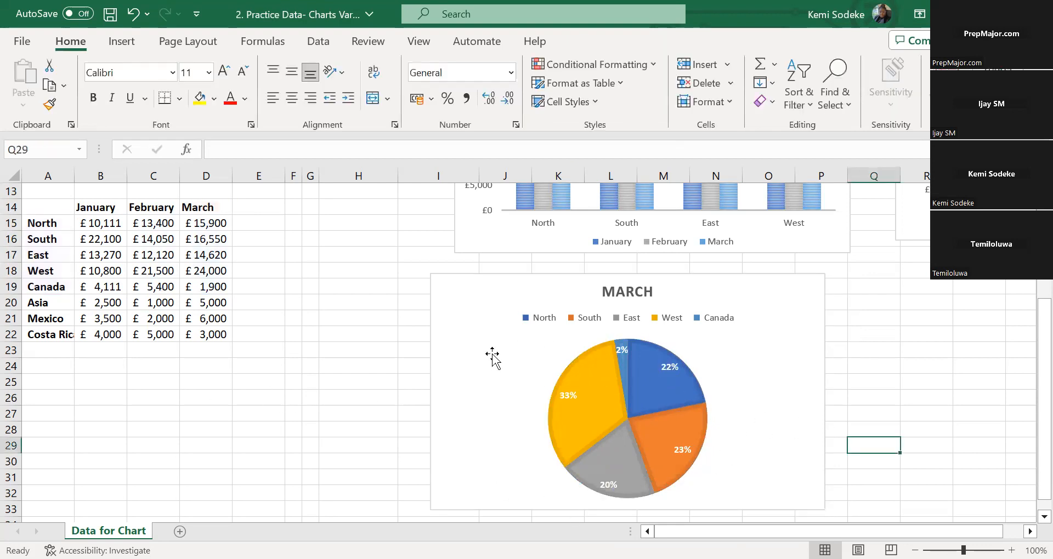
Review the March pie chart alongside the sales tables, the list of chart types and the column chart
left_click(499, 444)
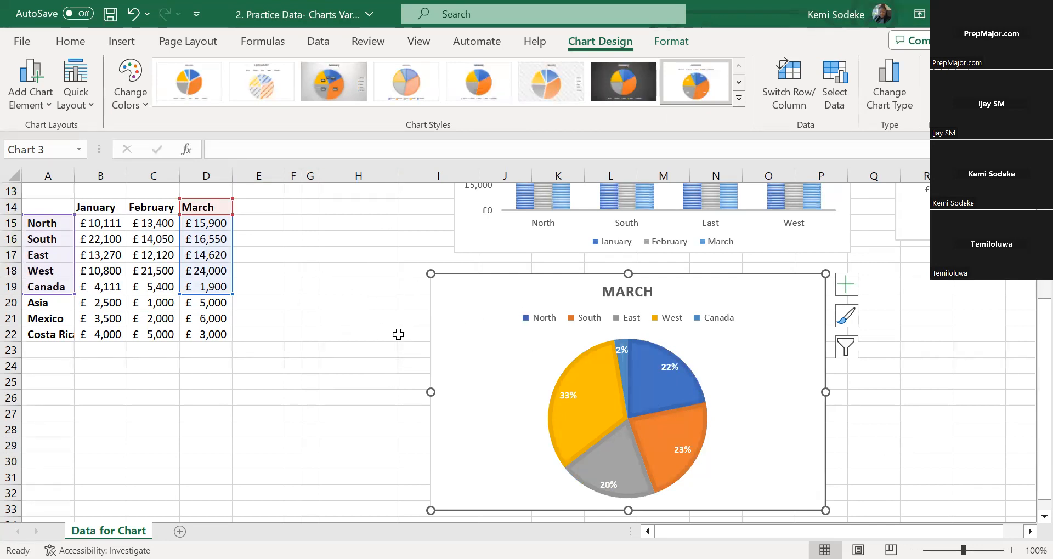
scroll(377, 285, "up", 3)
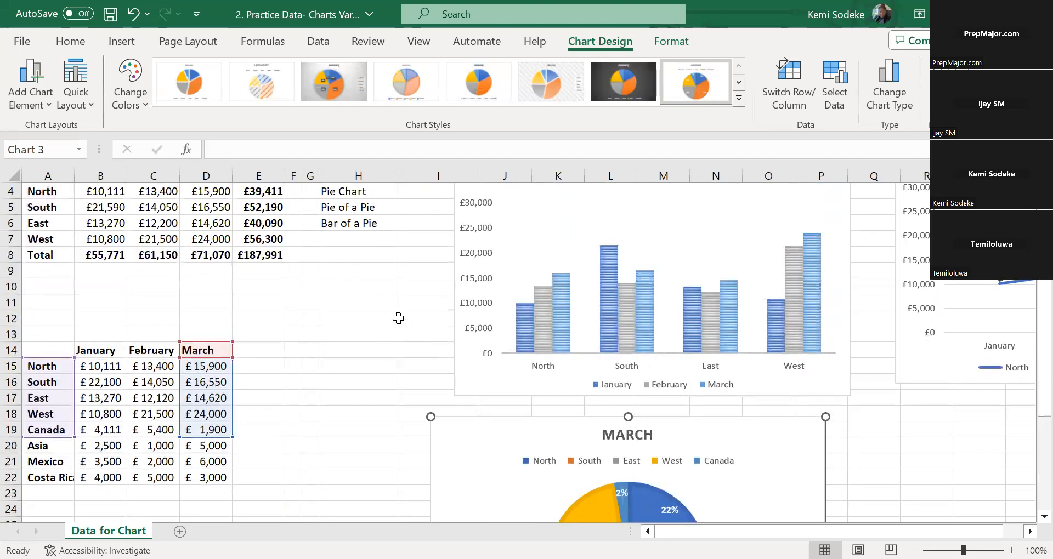
scroll(370, 278, "down", 3)
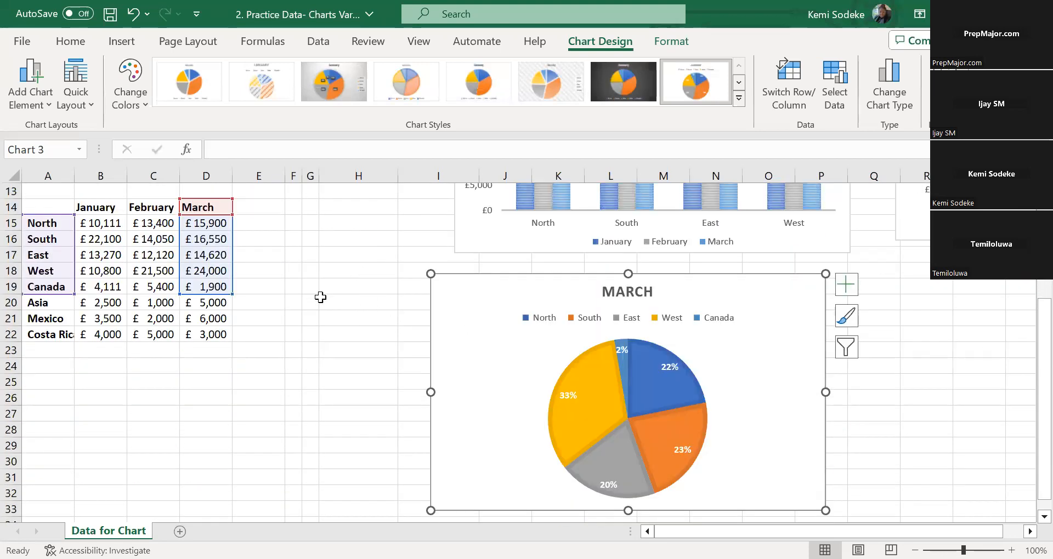
scroll(368, 268, "up", 4)
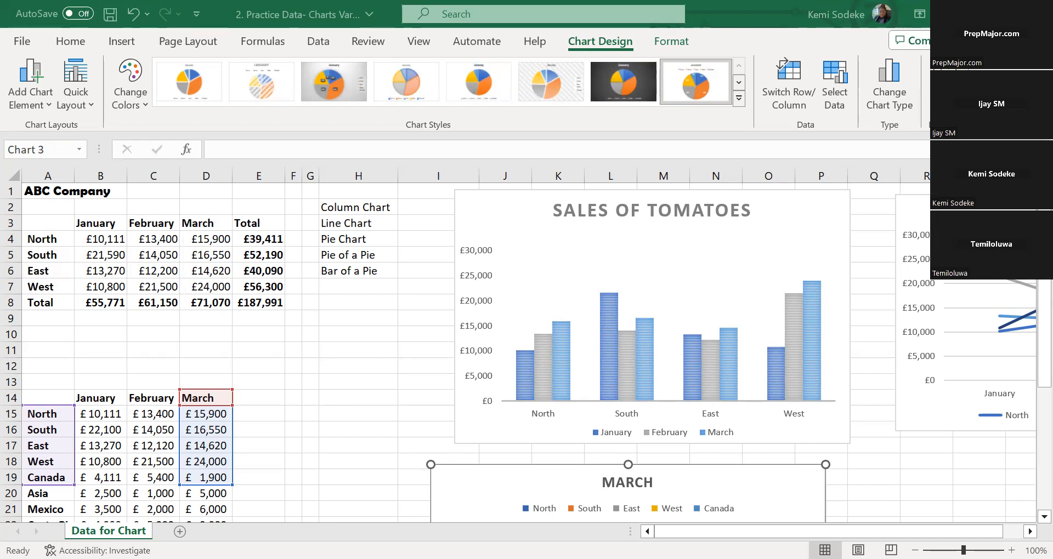
scroll(605, 369, "down", 2)
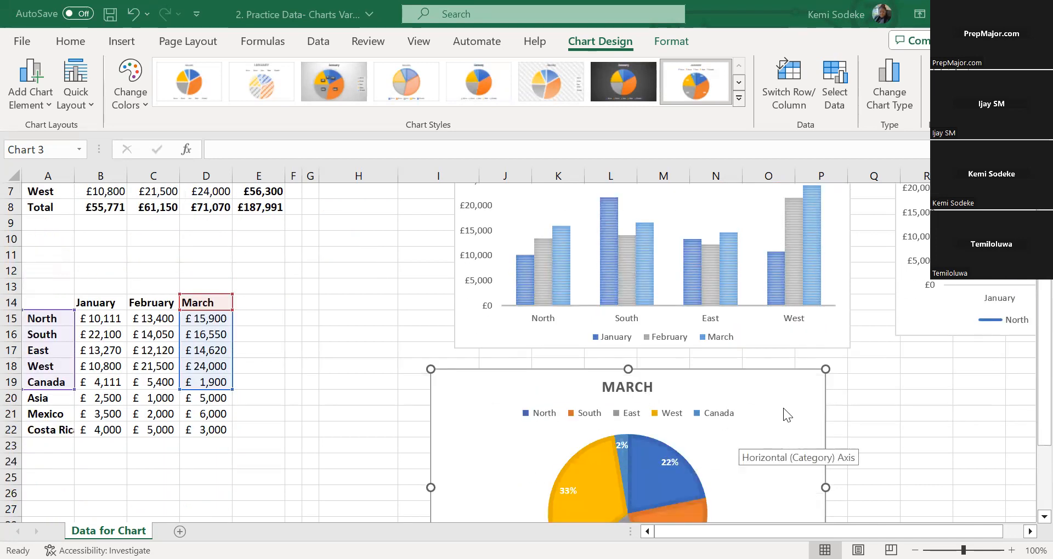
scroll(783, 408, "down", 2)
left_click(647, 417)
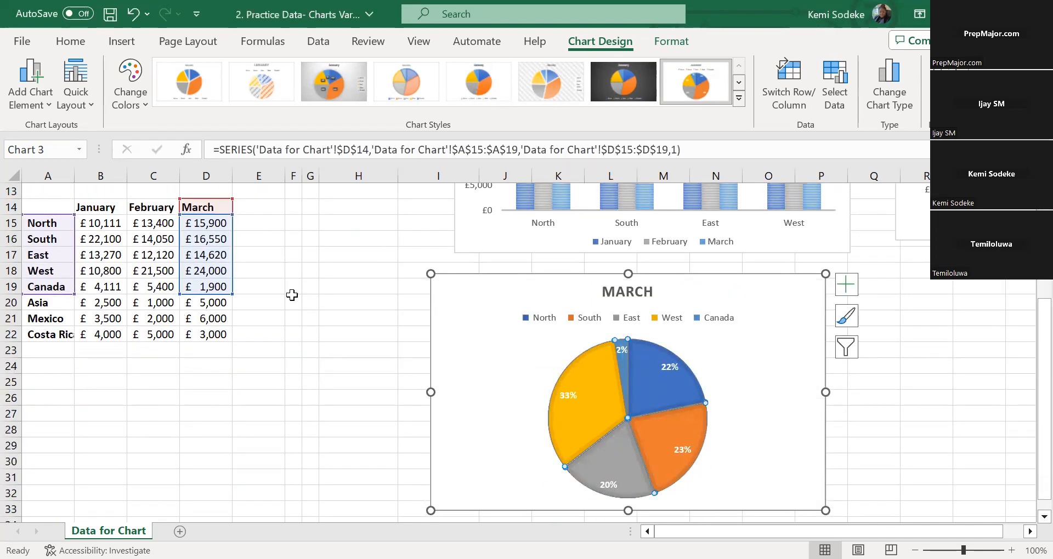
scroll(331, 284, "up", 4)
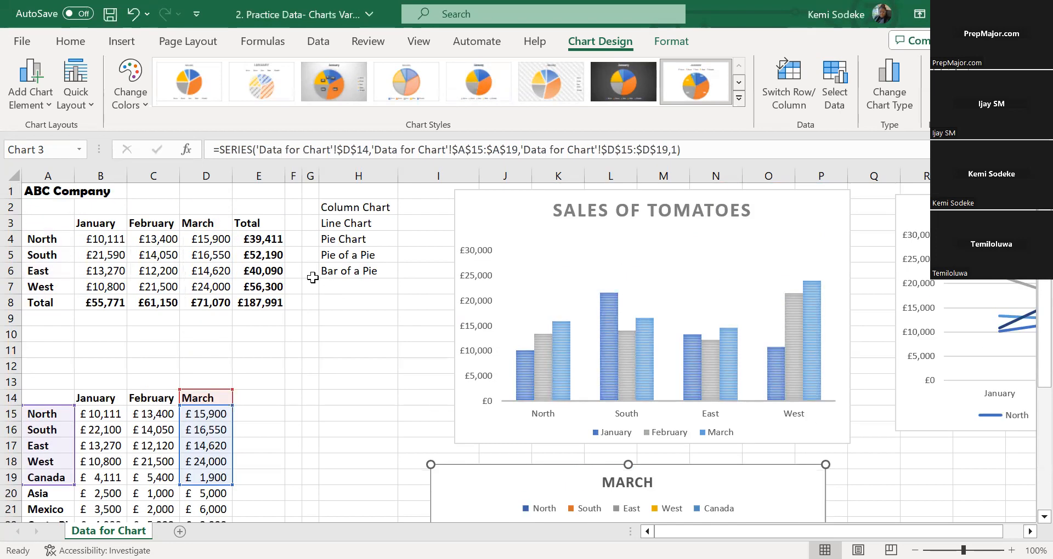
scroll(334, 288, "down", 3)
scroll(358, 296, "down", 3)
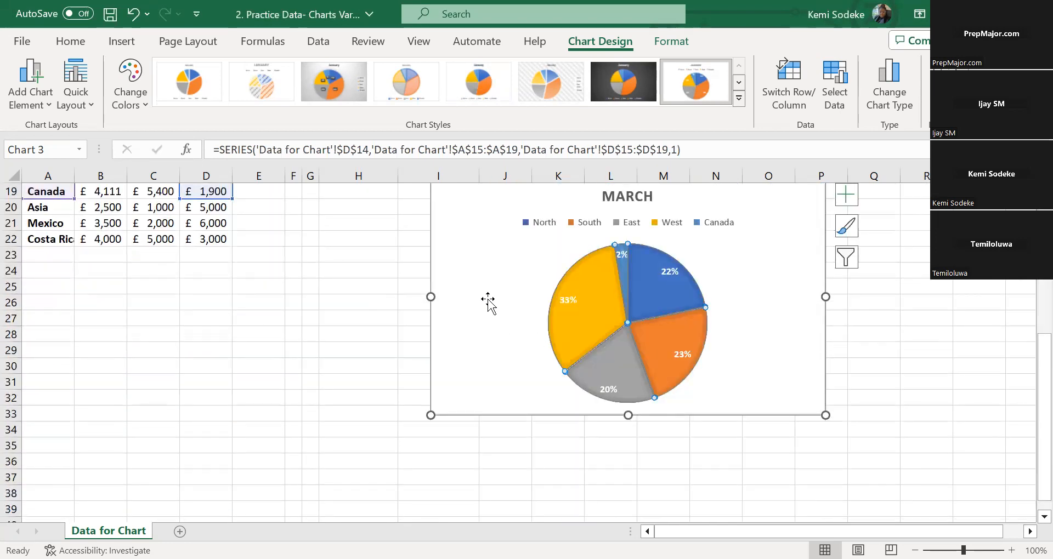
scroll(488, 303, "up", 1)
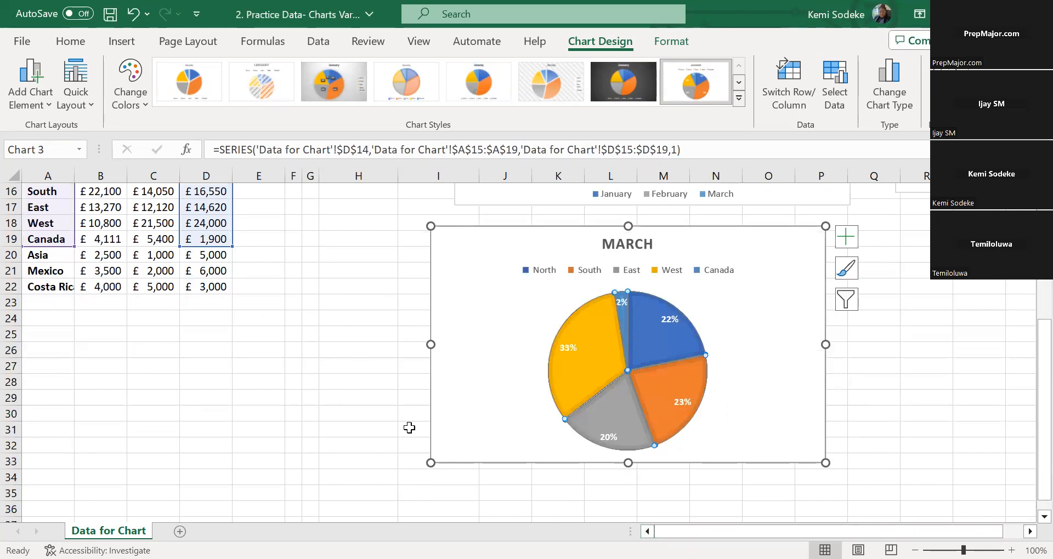
Insert a Pie of Pie chart of the January sales for all eight regions, using A14:B22
scroll(271, 353, "up", 2)
left_click(45, 254)
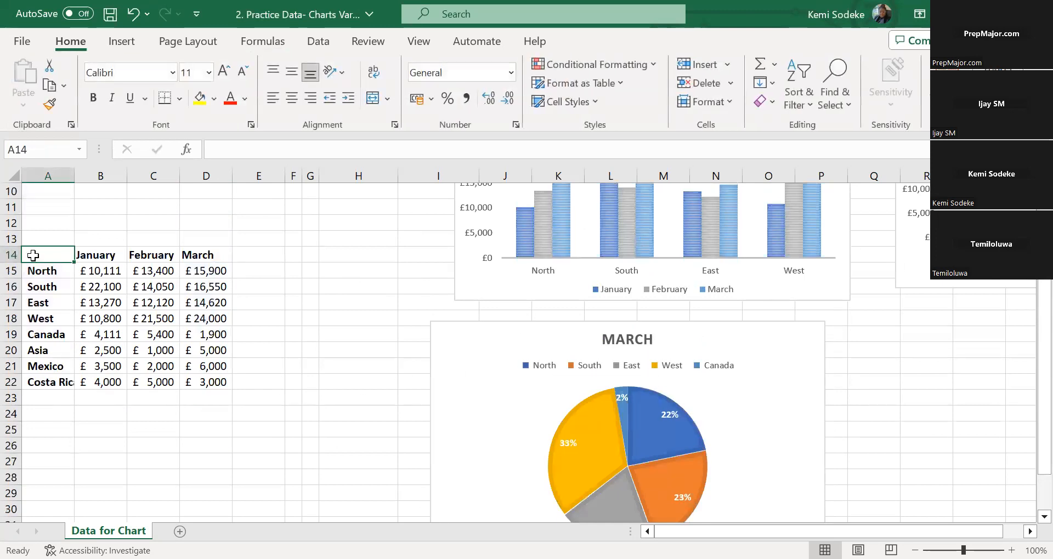
left_click_drag(37, 255, 110, 385)
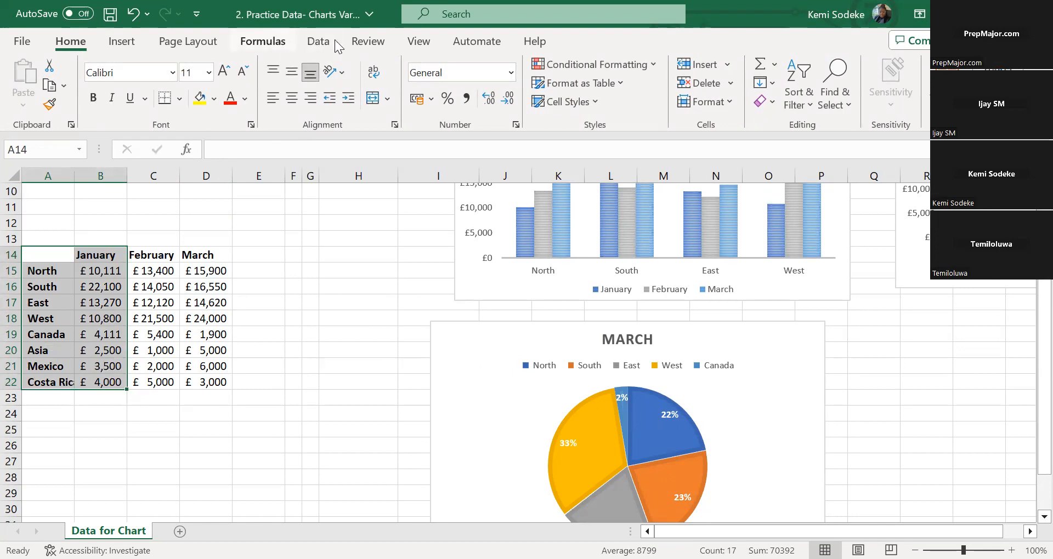
left_click(122, 42)
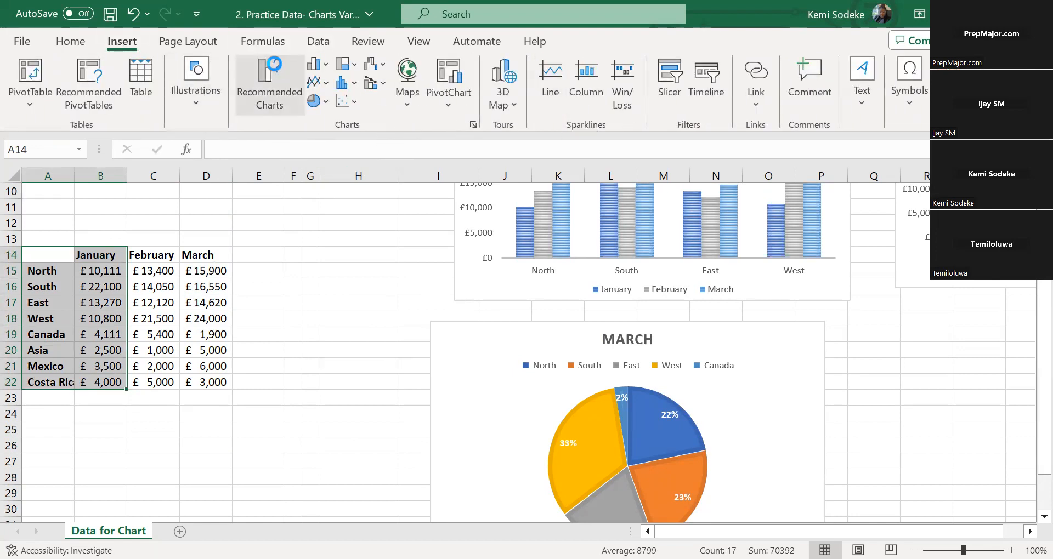
left_click(472, 125)
left_click(388, 68)
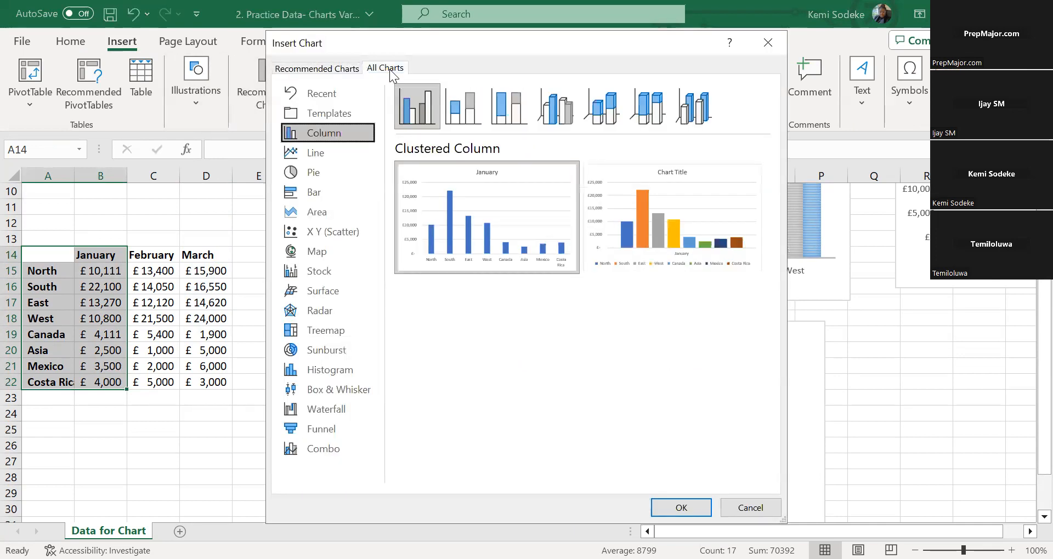
left_click(321, 174)
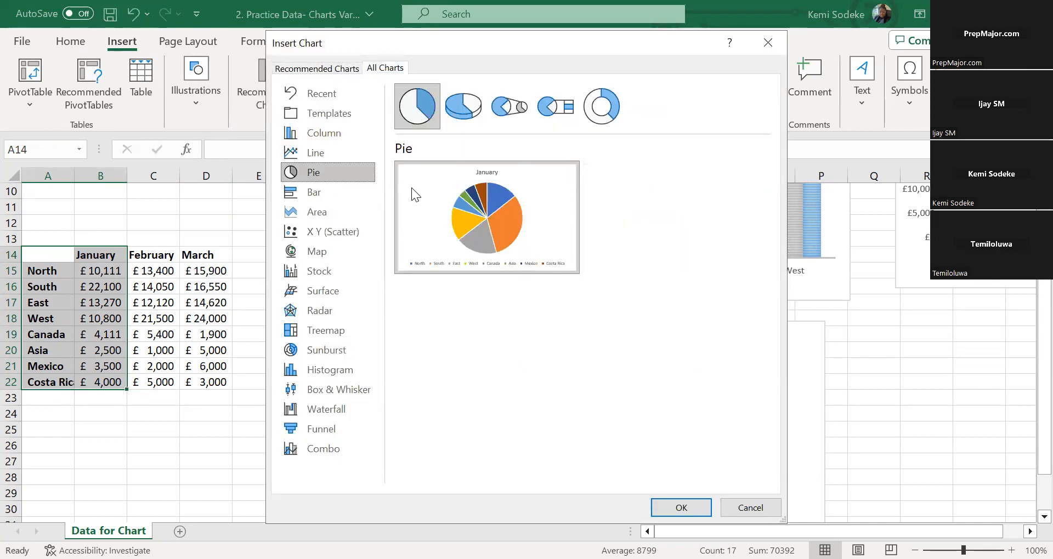
left_click(512, 109)
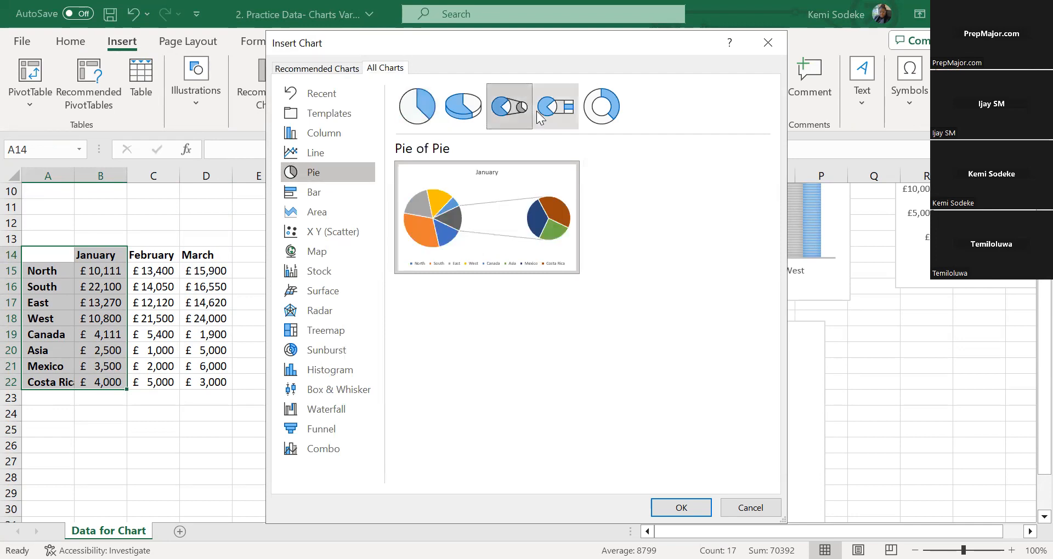
left_click(689, 508)
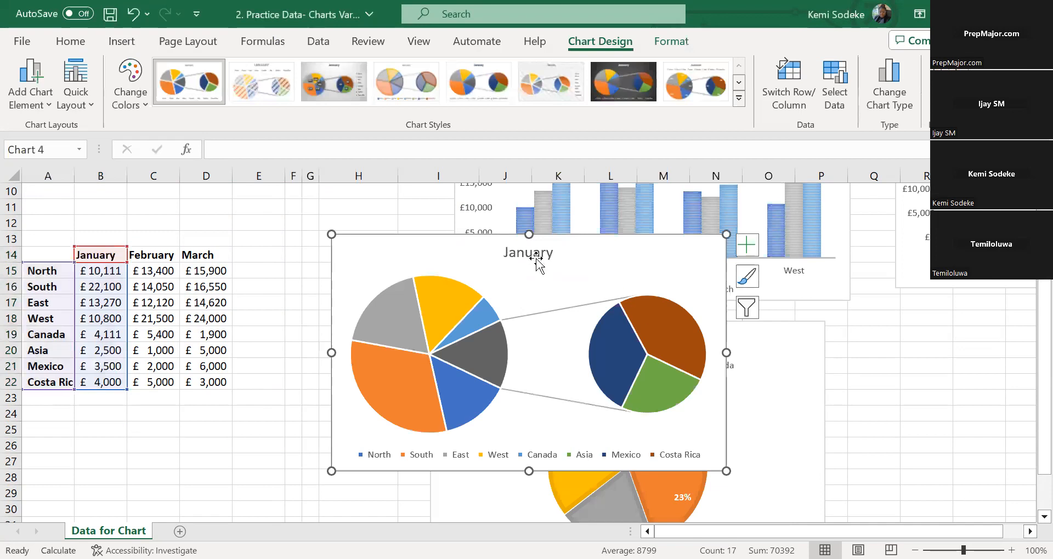
Move the January pie-of-pie chart beside the March pie, directly beneath the line chart
left_click_drag(477, 272, 823, 353)
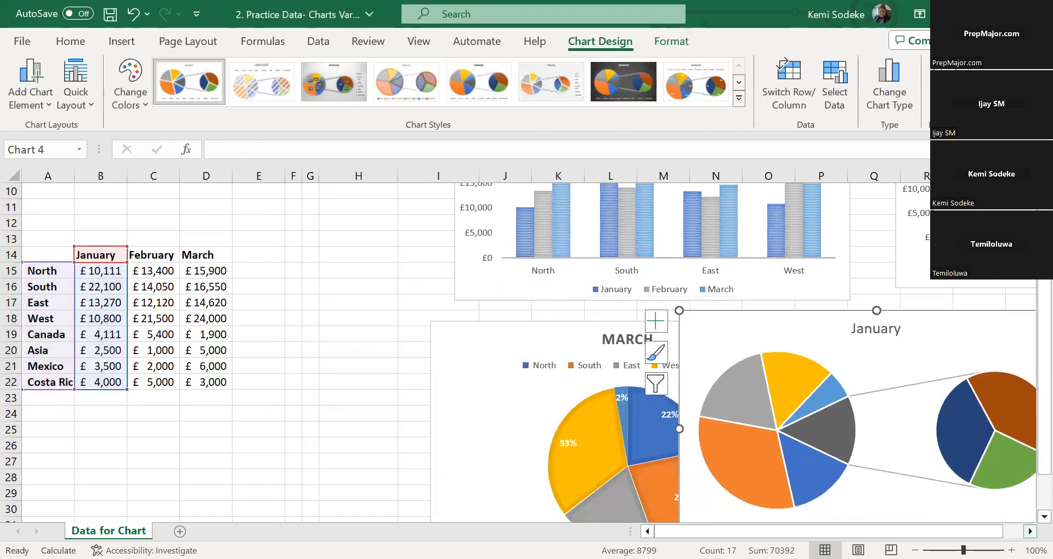
left_click(1030, 532)
left_click_drag(640, 326, 846, 319)
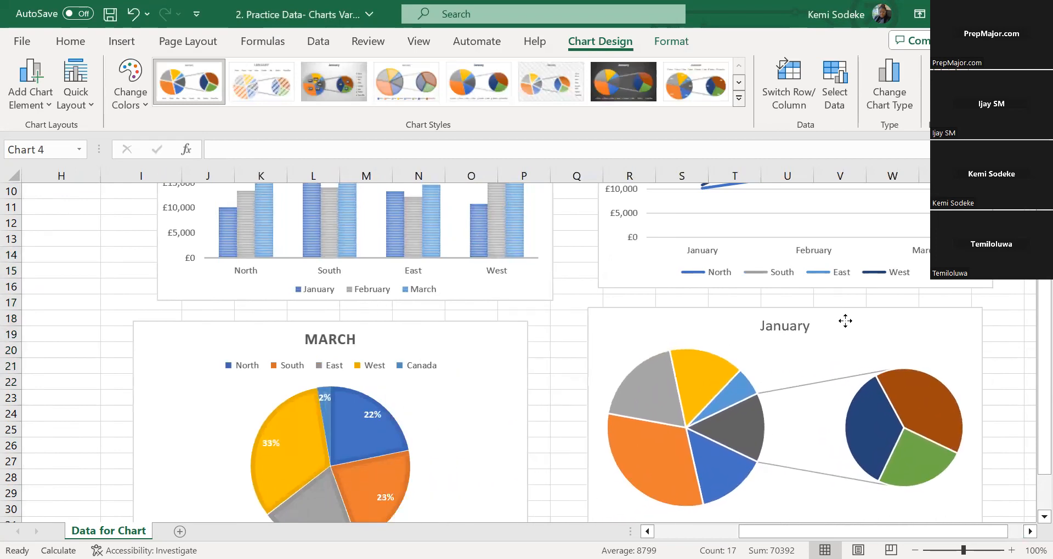
scroll(606, 364, "right", 4)
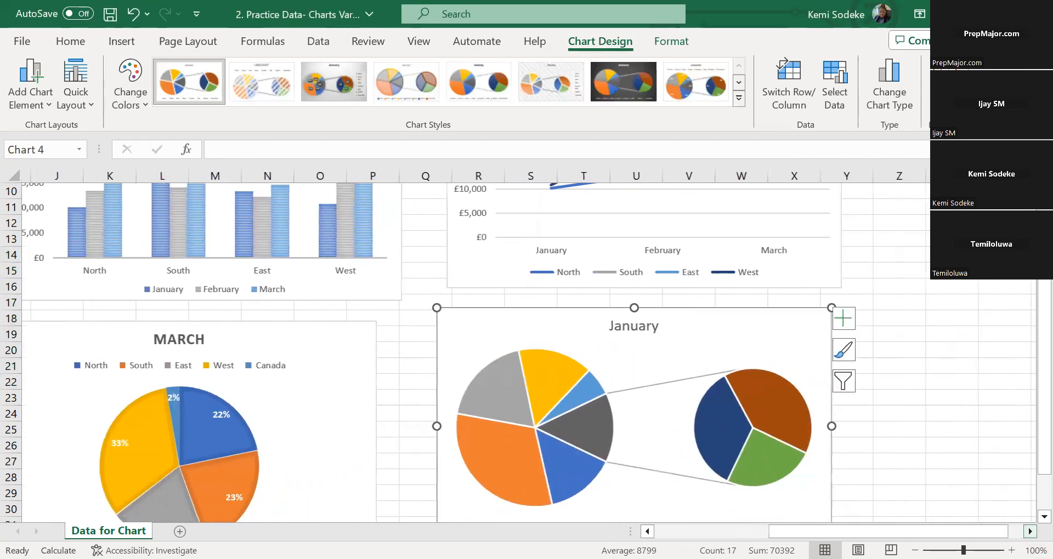
scroll(866, 395, "down", 1)
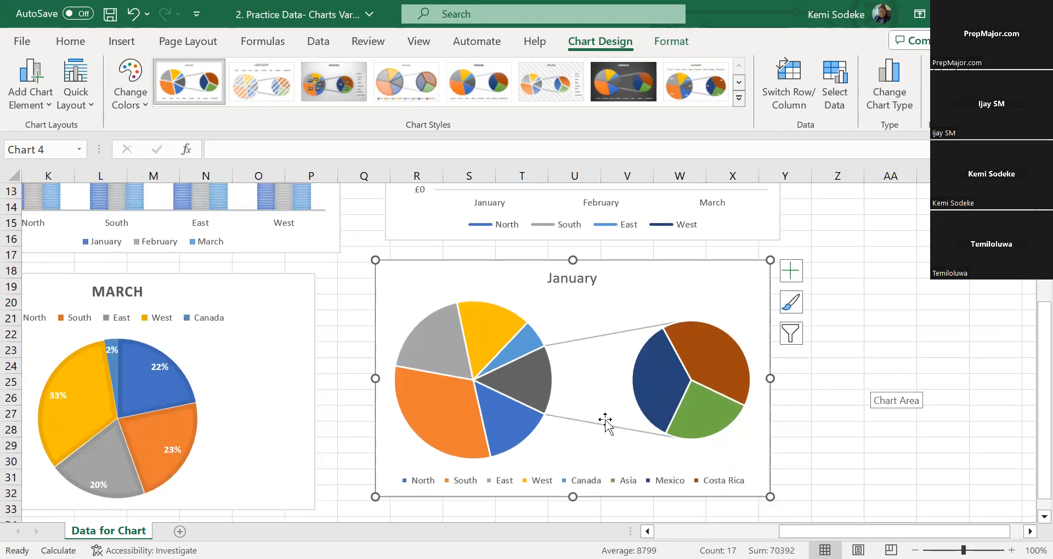
Apply the chart style that labels the January pie-of-pie slices with region names and percentages outside and has no legend
left_click(589, 318)
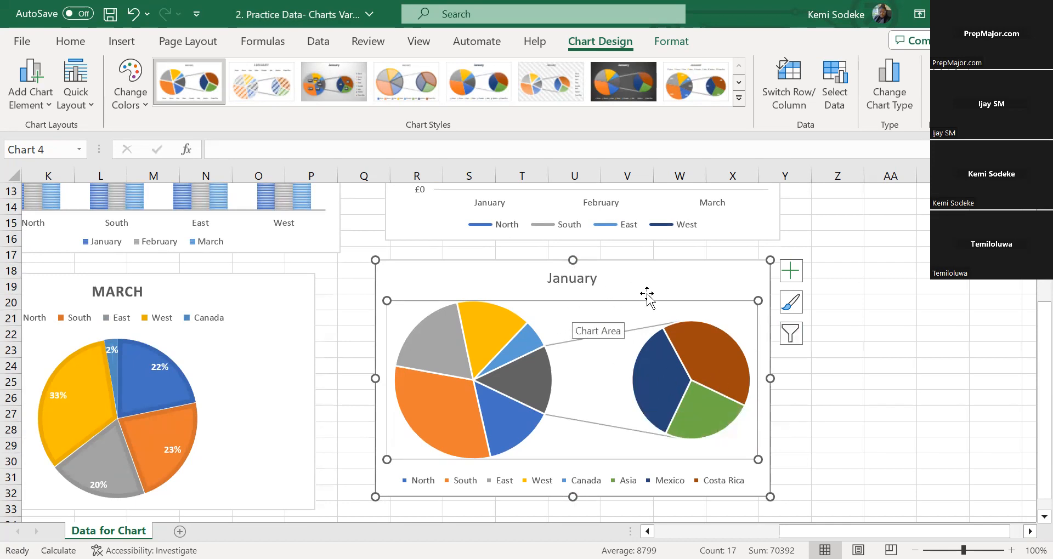
left_click(738, 87)
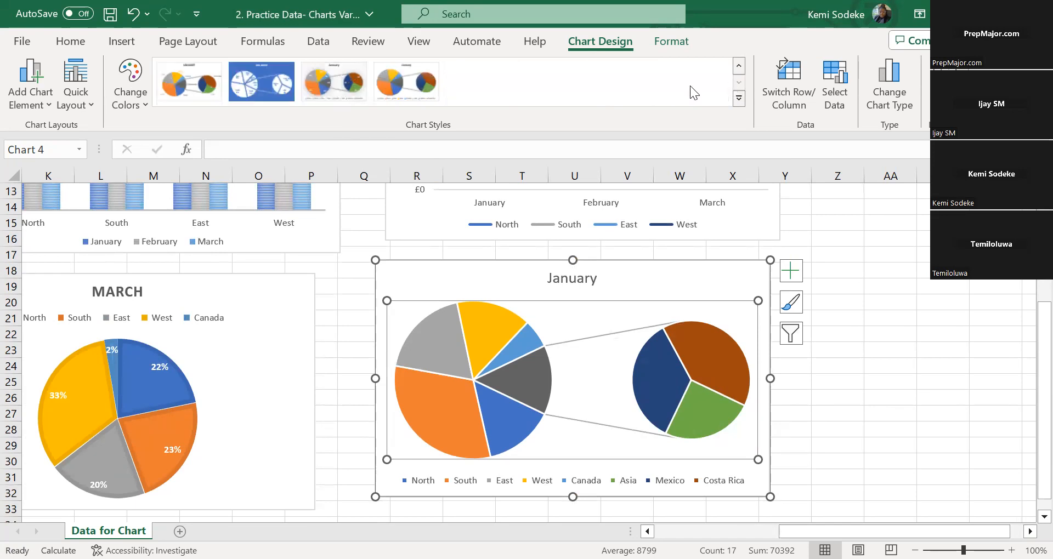
left_click(333, 82)
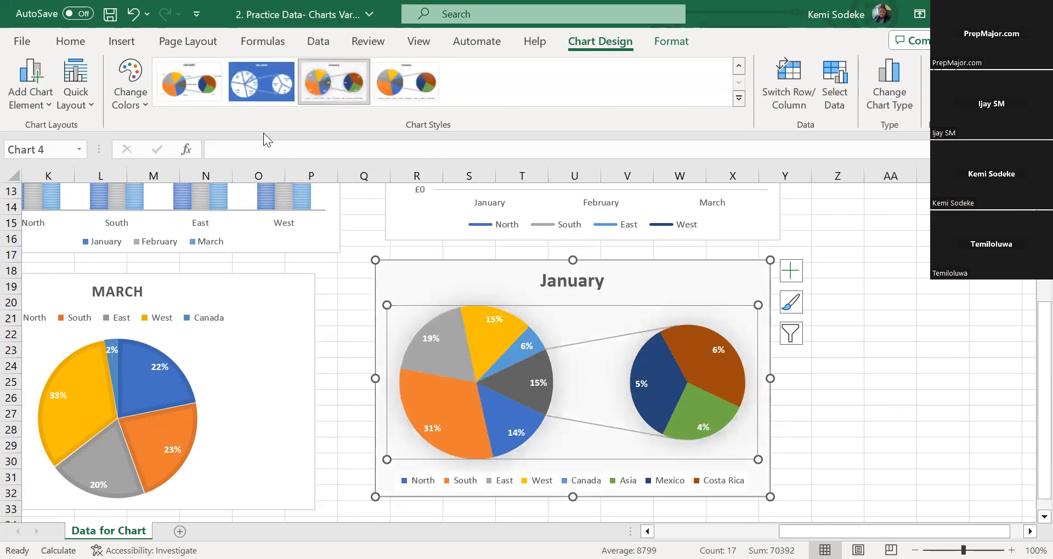
left_click(189, 82)
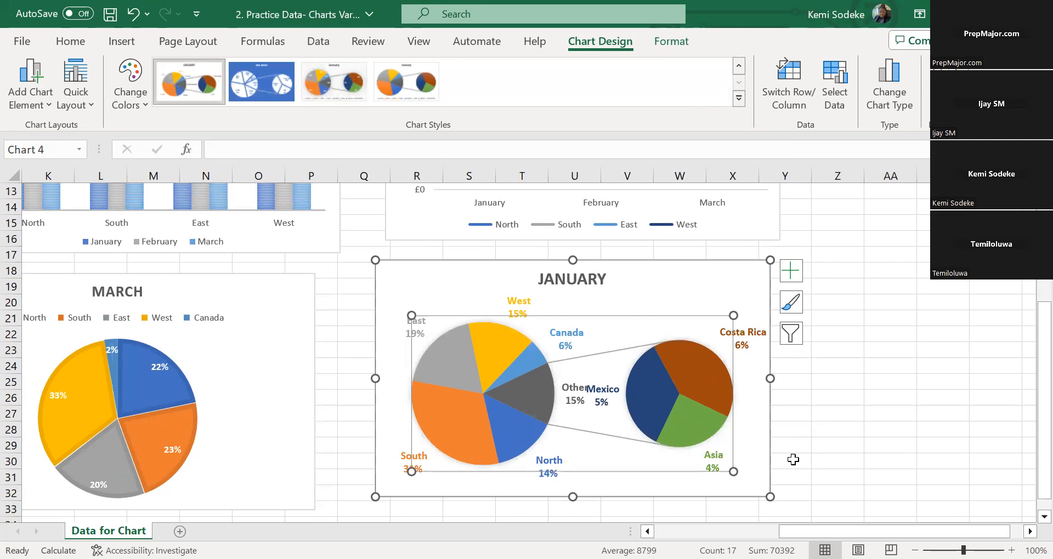
left_click(746, 427)
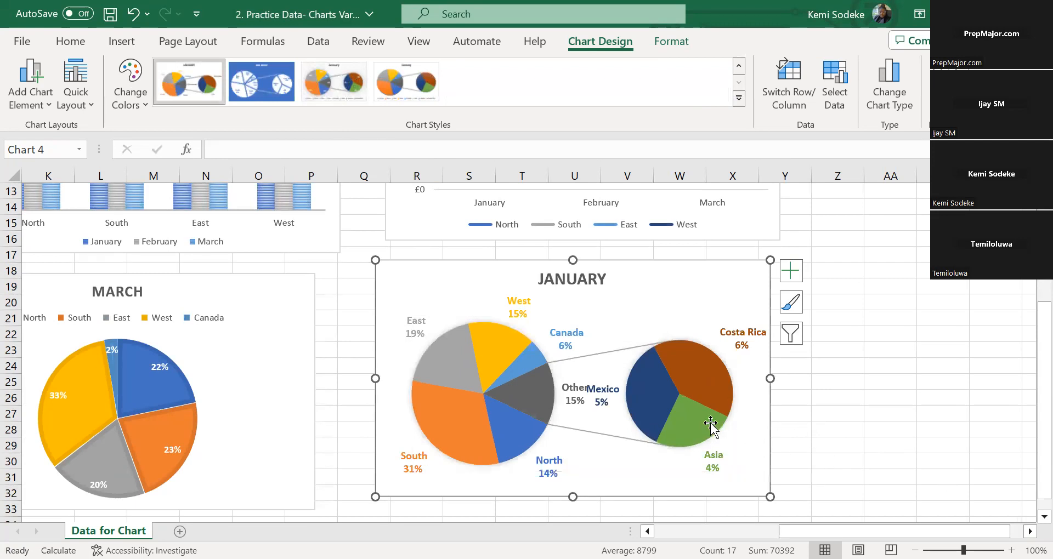
Reposition the Mexico label next to its slice and widen the January chart to separate the overlapping labels
left_click(607, 400)
left_click_drag(609, 392, 623, 364)
left_click_drag(769, 378, 810, 378)
mouse_move(735, 393)
left_mouse_down()
mouse_move(758, 387)
mouse_move(734, 391)
left_mouse_up()
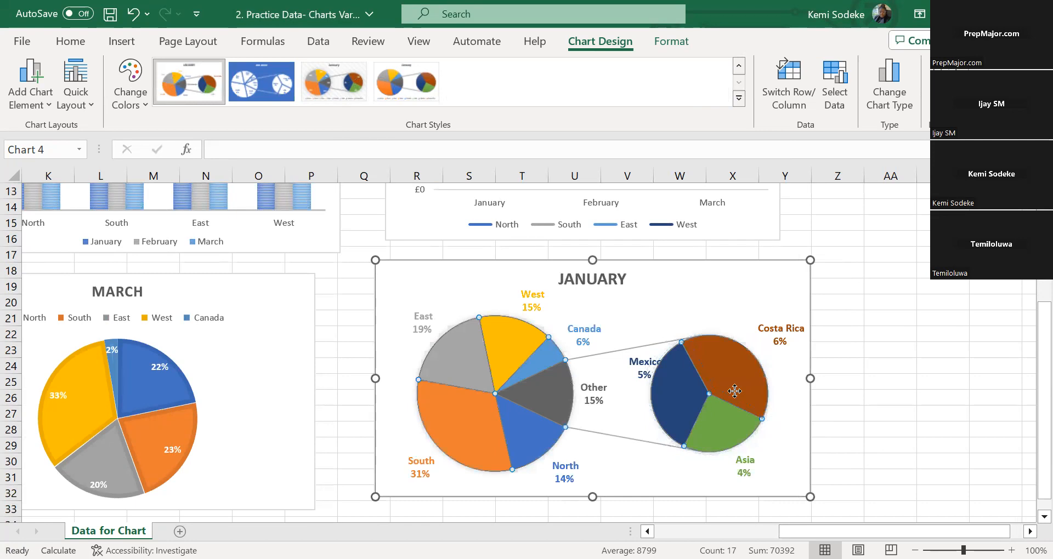
left_click(872, 429)
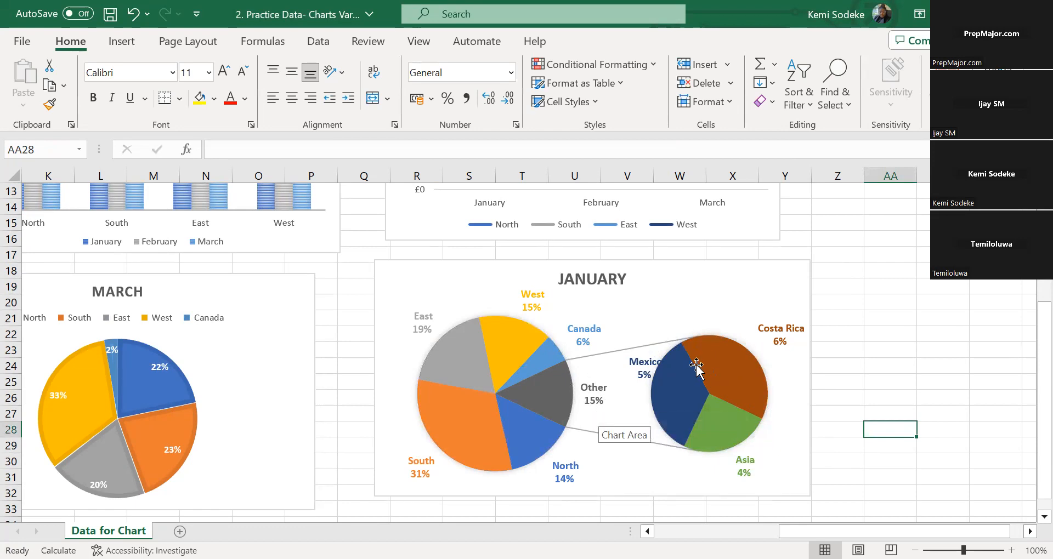
Try to pull the Costa Rica and West slices out of the January pie-of-pie chart, undoing the separation
mouse_move(759, 402)
left_click_drag(725, 369, 728, 329)
left_click(735, 369)
left_click_drag(736, 369, 717, 388)
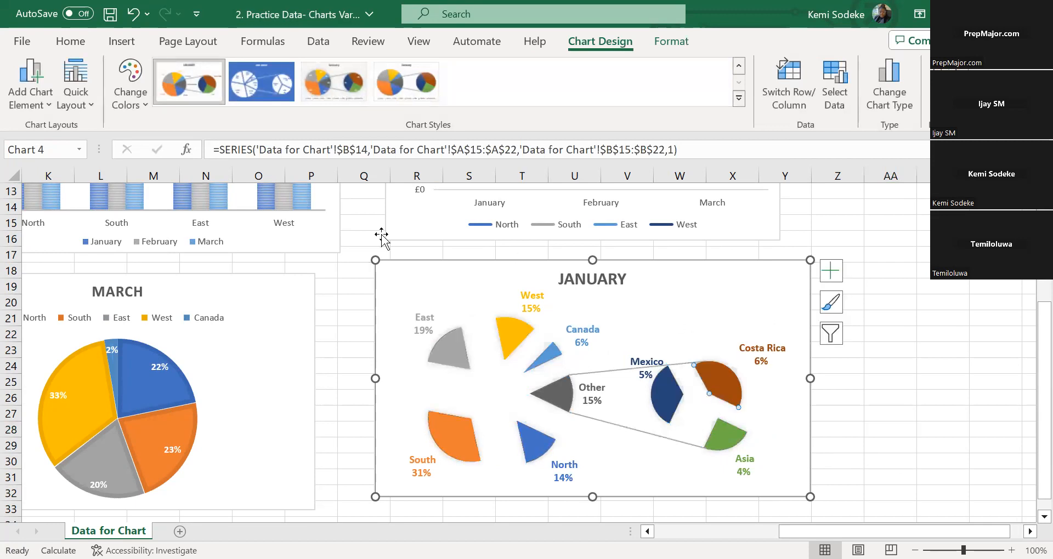
left_click(132, 16)
left_click(132, 16)
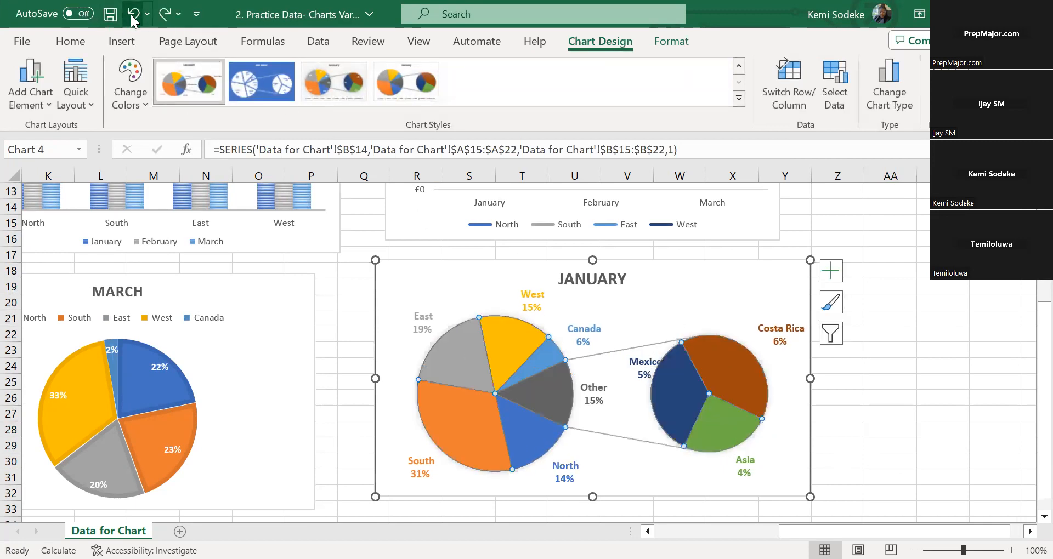
left_click(515, 334)
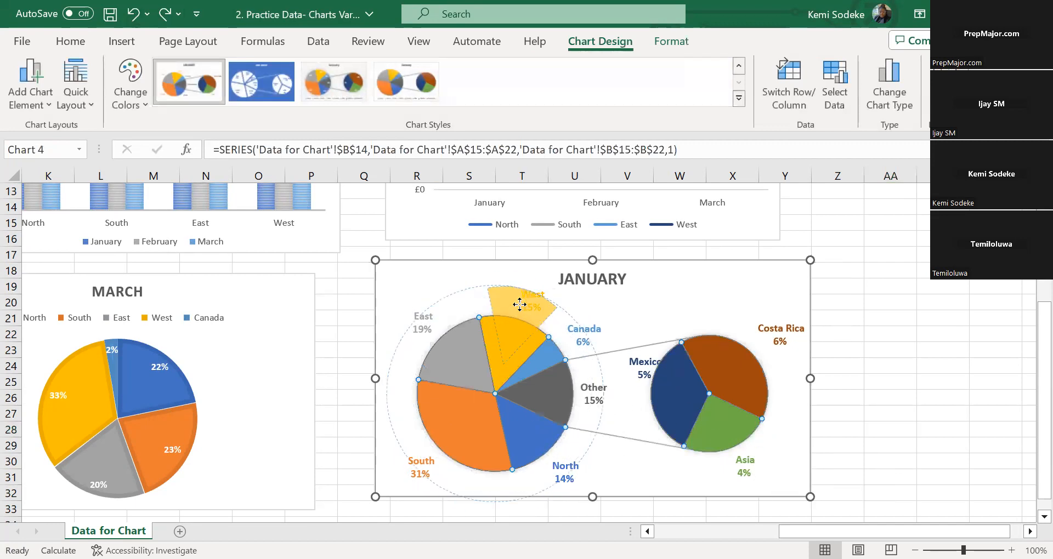
left_click(530, 301)
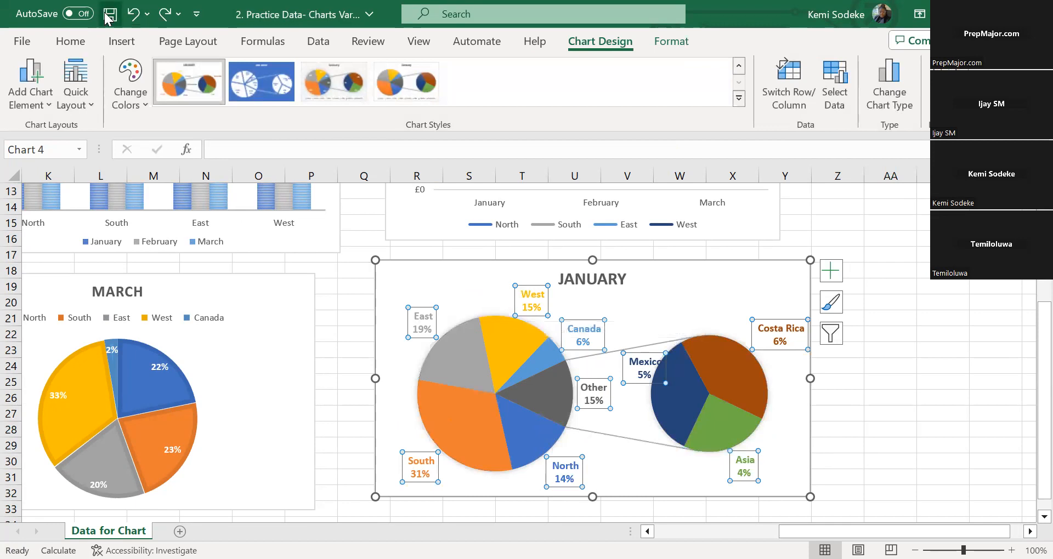
left_click(550, 329)
Pull only the Costa Rica slice slightly out of the January chart's secondary pie
left_click(723, 387)
left_click_drag(722, 387, 732, 370)
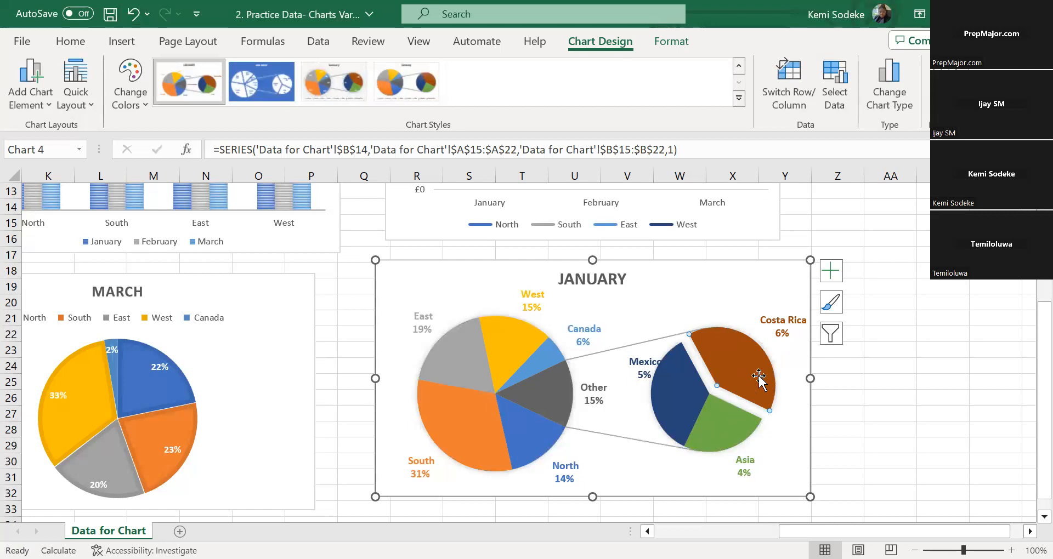
mouse_move(721, 373)
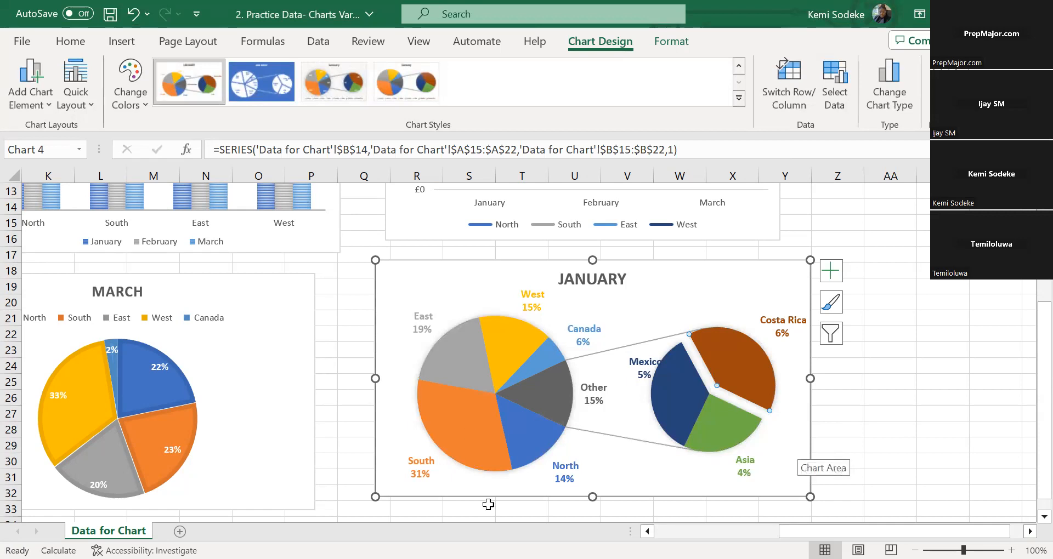
Undo the separation of all March pie slices and pull out only the South slice
scroll(578, 486, "left", 5)
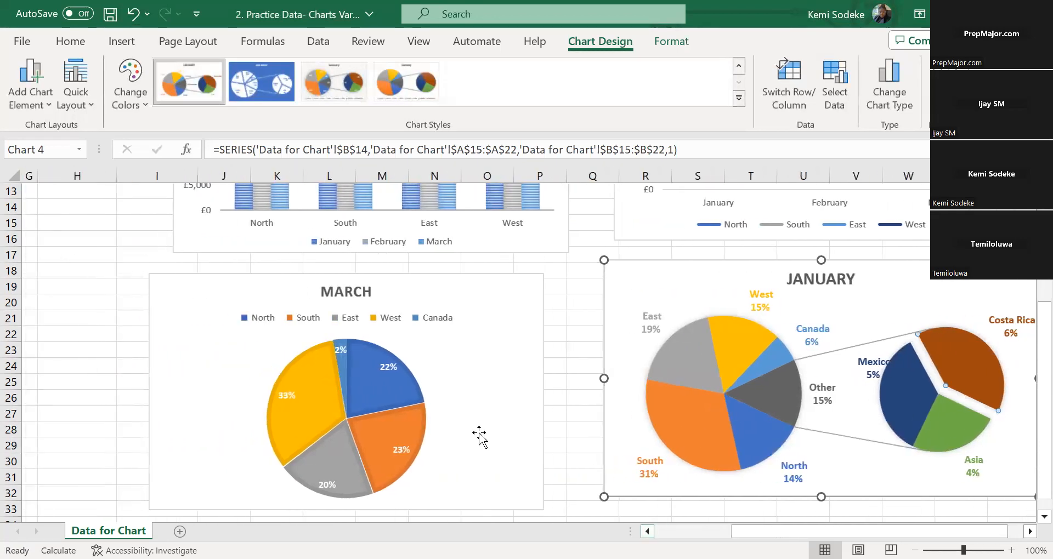
left_click_drag(399, 376, 409, 364)
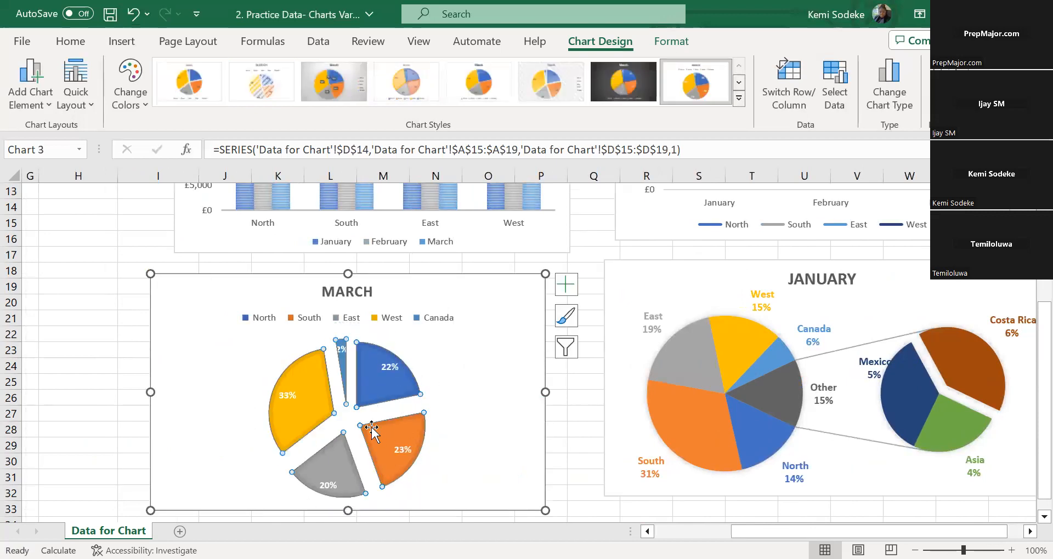
left_click(134, 14)
left_click_drag(409, 435, 414, 441)
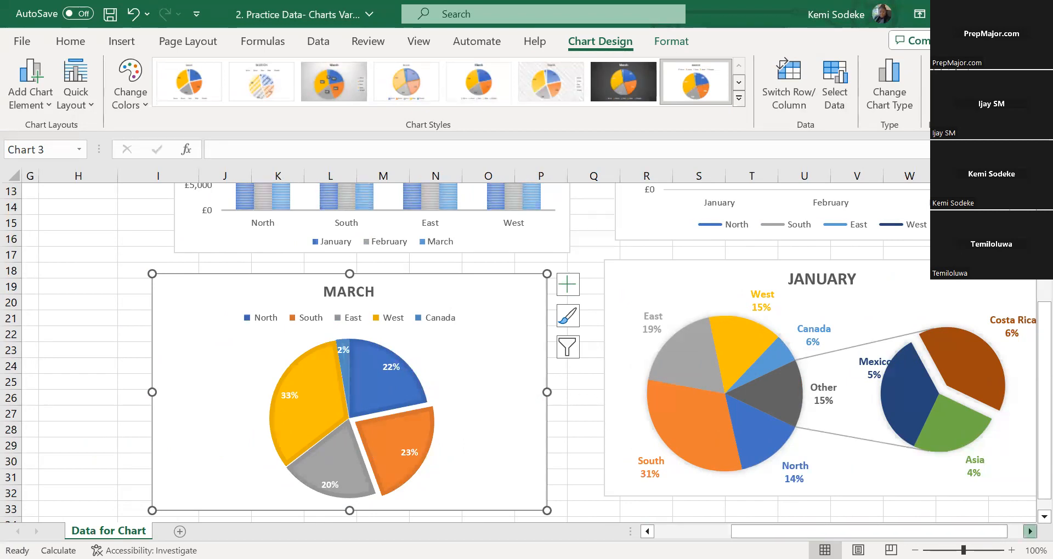
Insert a Bar of Pie chart from the region names and January sales in A14:B22
left_click(1030, 531)
left_click(1029, 532)
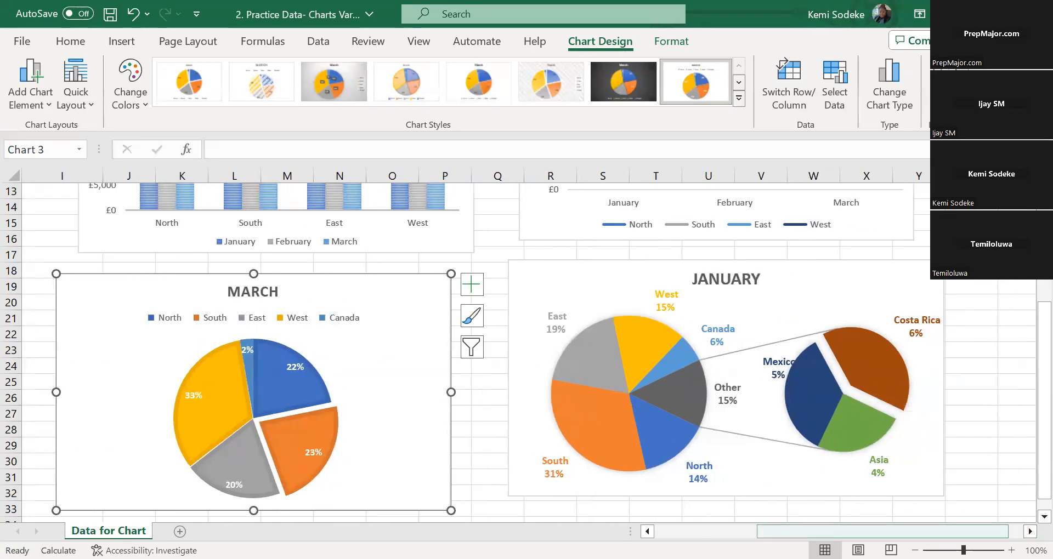
left_click_drag(882, 532, 839, 531)
left_click_drag(722, 526, 669, 515)
scroll(268, 371, "up", 2)
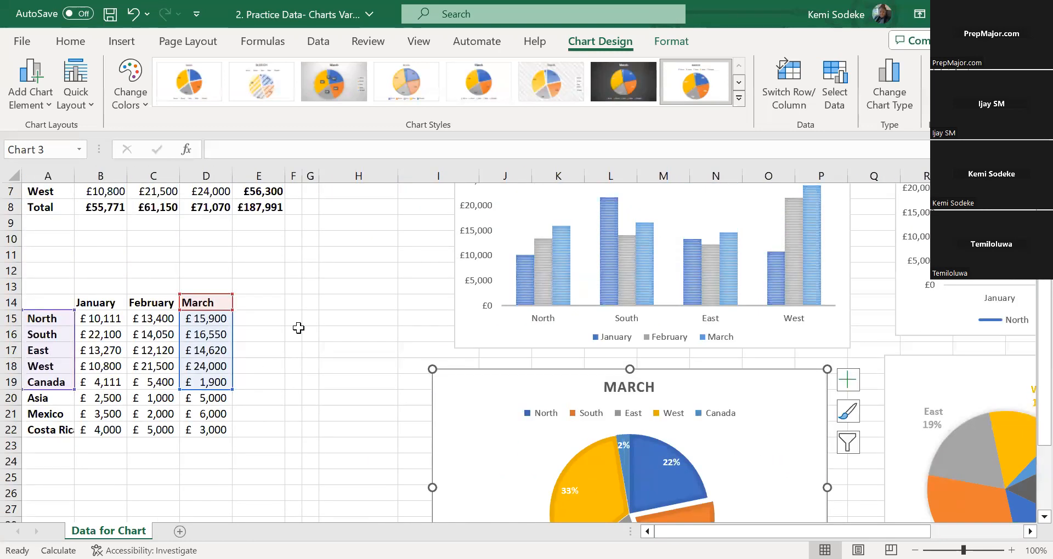
scroll(329, 332, "down", 2)
left_click(255, 366)
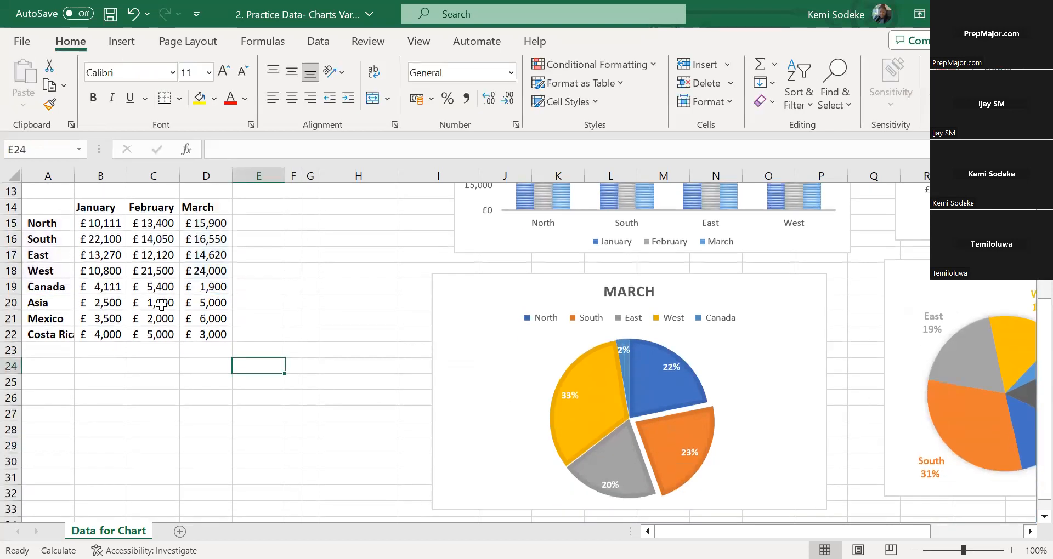
left_click_drag(45, 207, 110, 334)
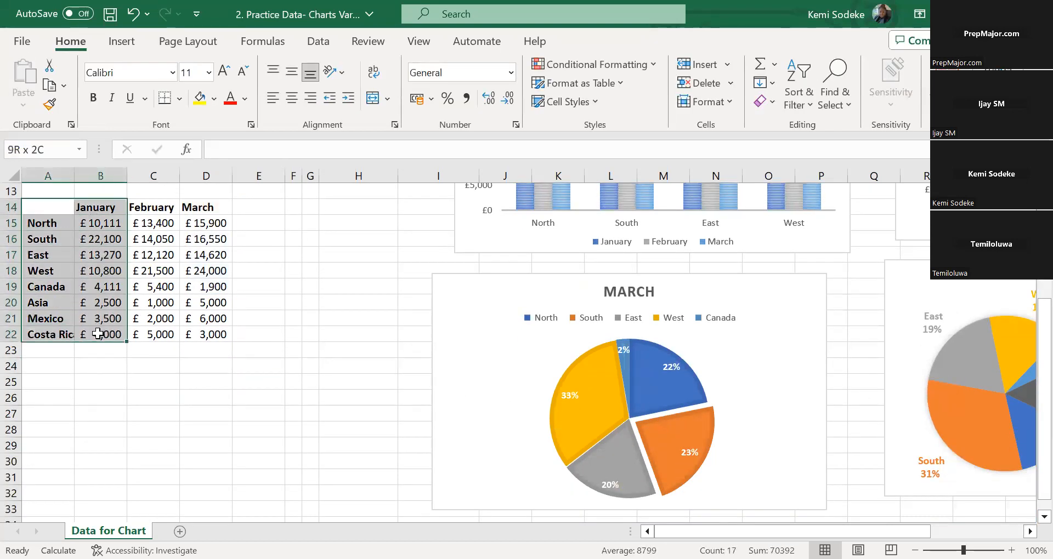
left_click(119, 42)
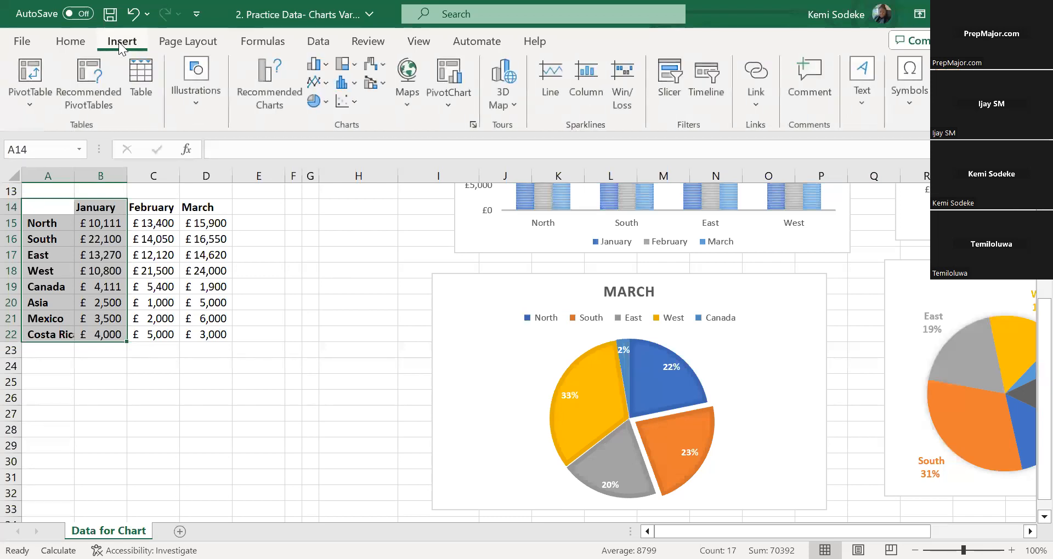
left_click(278, 72)
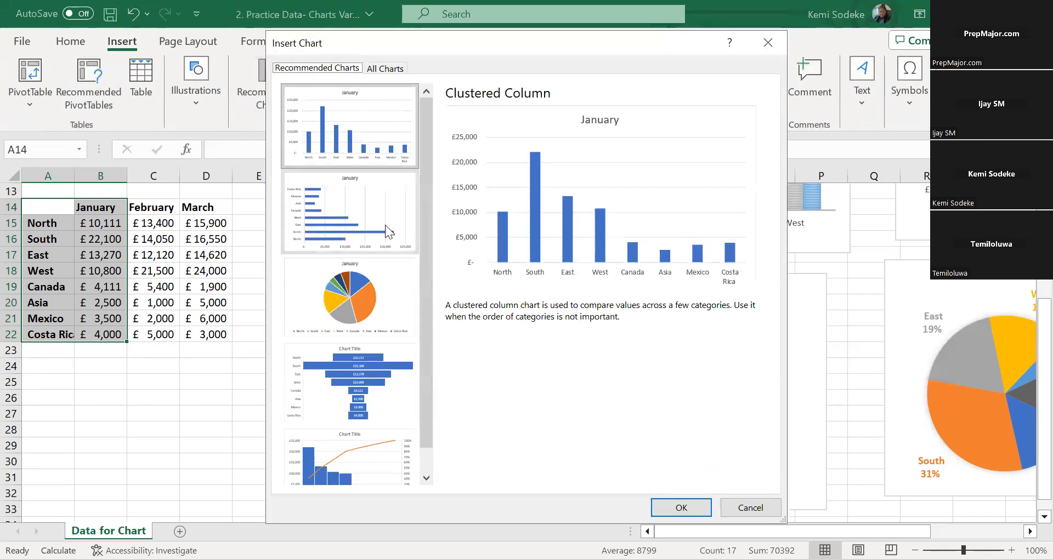
left_click(390, 67)
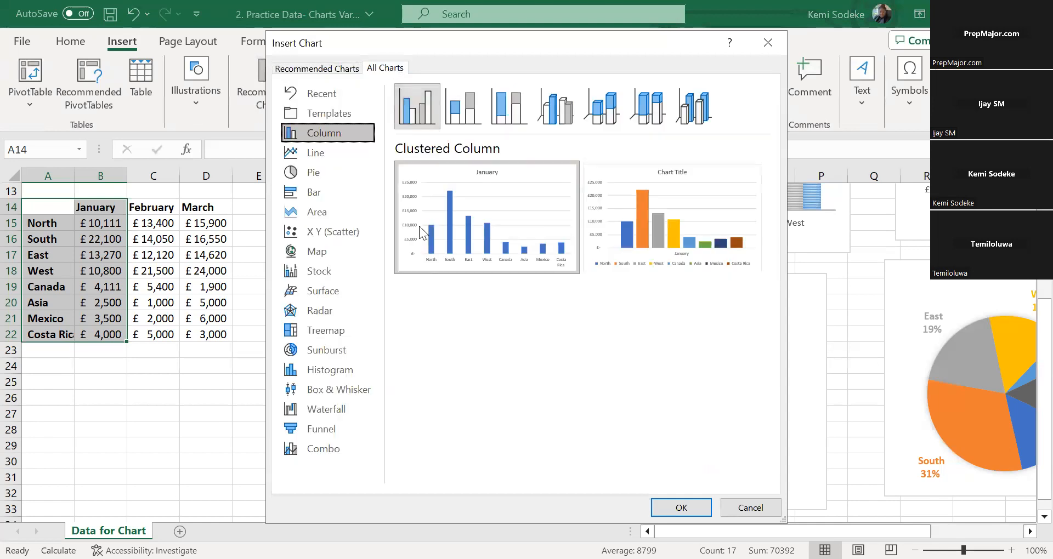
left_click(314, 170)
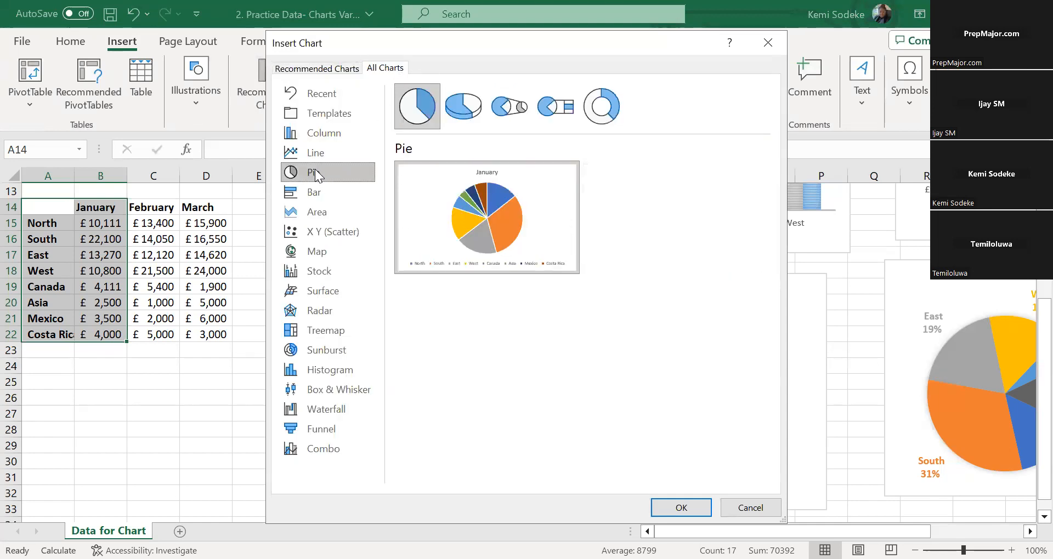
left_click(568, 113)
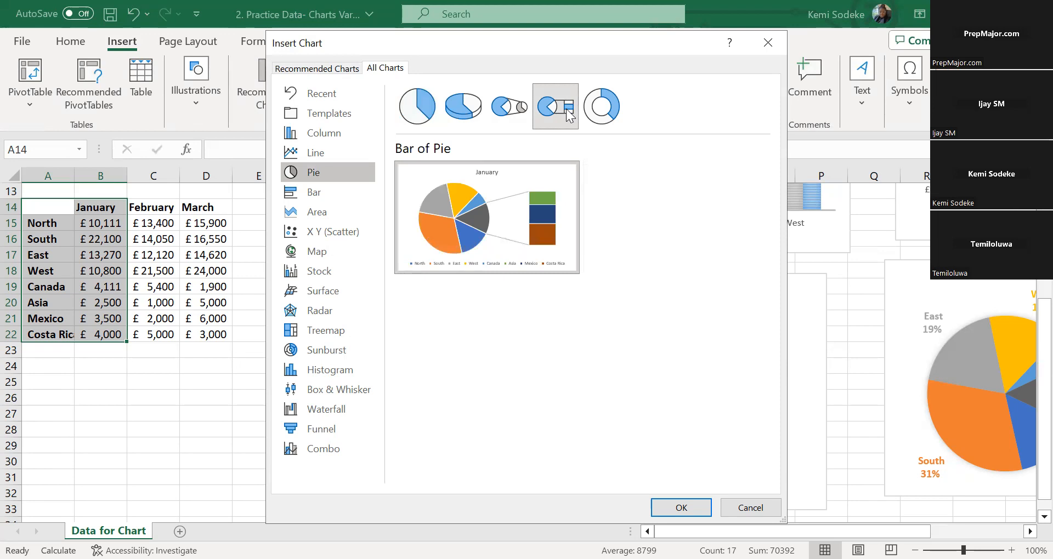
left_click(692, 508)
Move the new January bar-of-pie chart directly below the March pie chart, starting at about row 34
scroll(865, 335, "down", 1)
left_click_drag(482, 219, 481, 427)
scroll(827, 282, "down", 4)
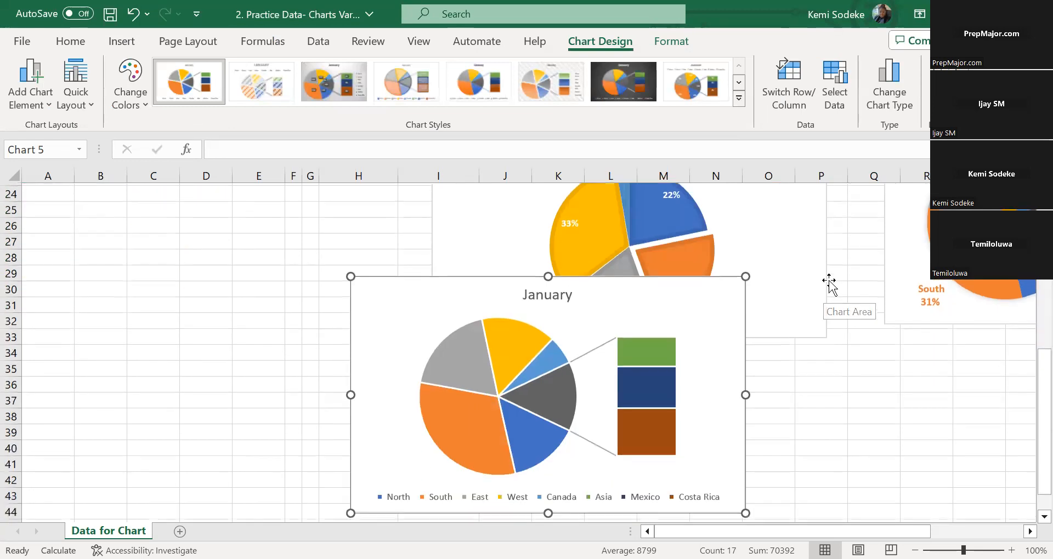
left_click_drag(442, 246, 505, 302)
scroll(908, 451, "down", 1)
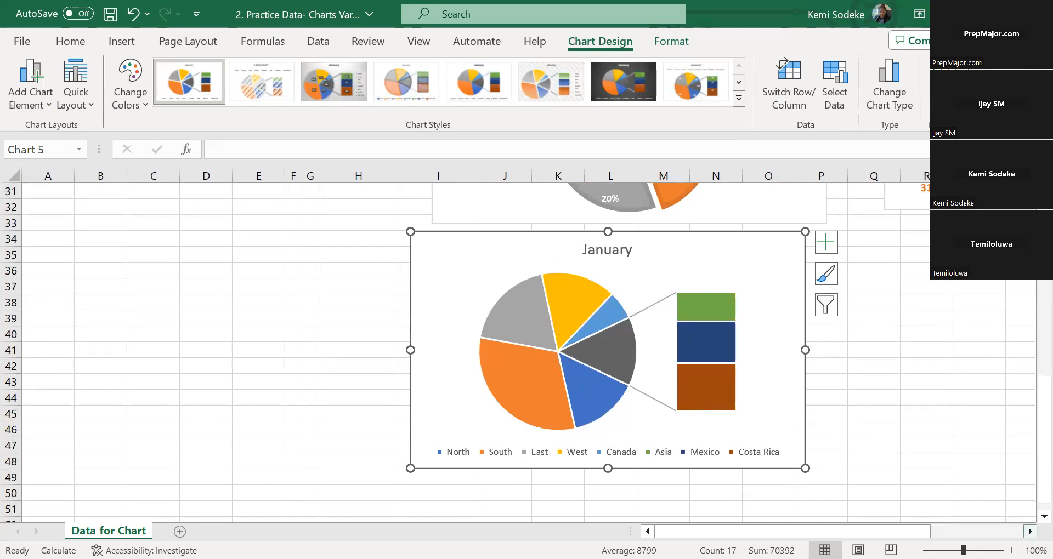
Apply the hatched-fill chart style with the legend under the title to the January bar-of-pie chart
scroll(817, 425, "right", 1)
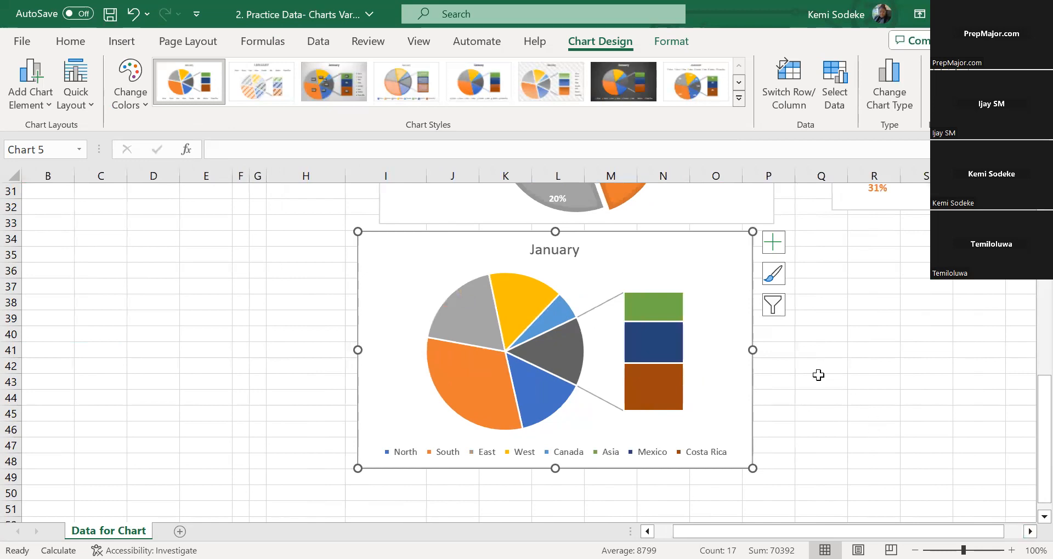
left_click(1030, 532)
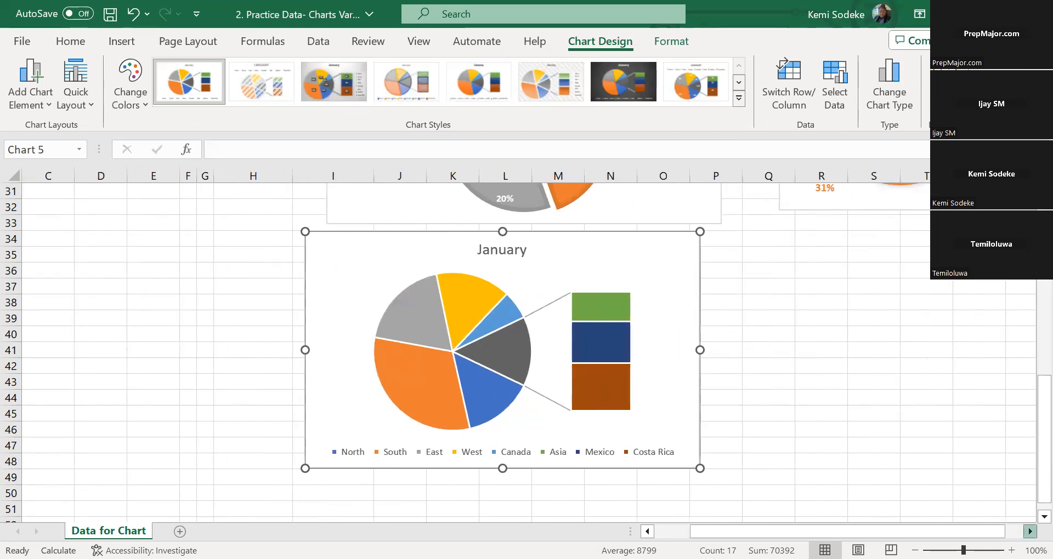
left_click(1030, 531)
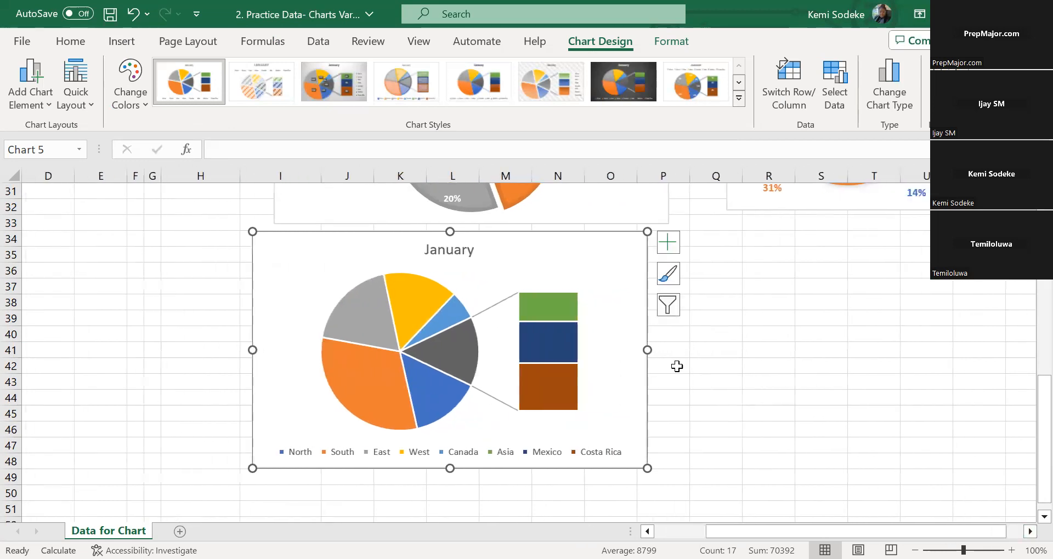
left_click(603, 354)
left_click(668, 242)
left_click(707, 337)
left_click(639, 275)
left_click(668, 273)
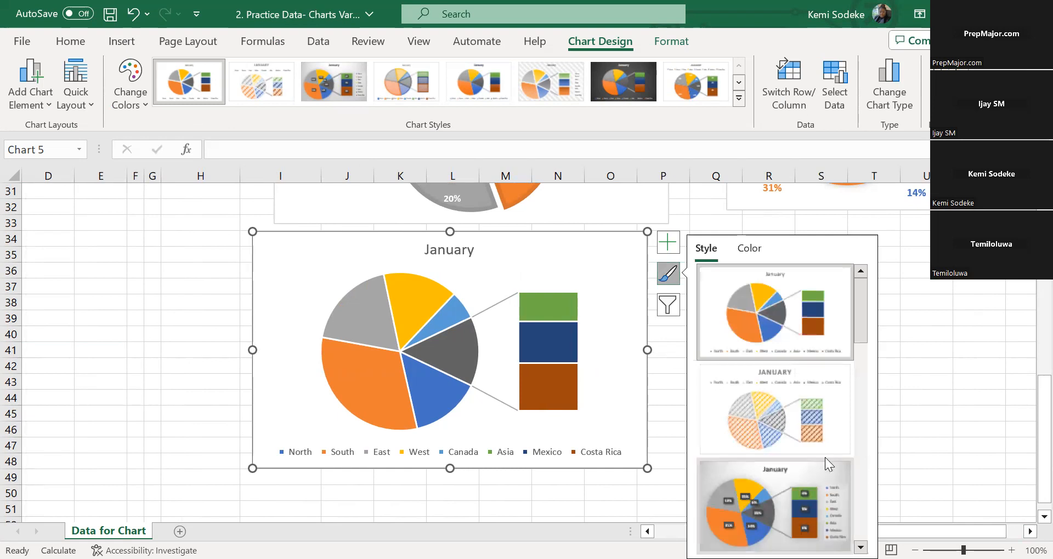
left_click(814, 422)
left_click(926, 445)
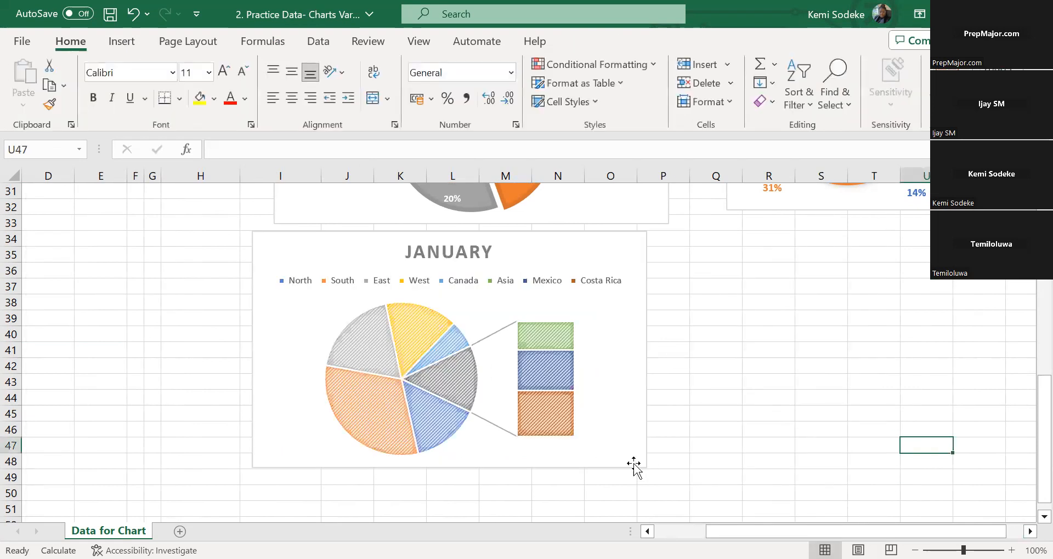
left_click(203, 428)
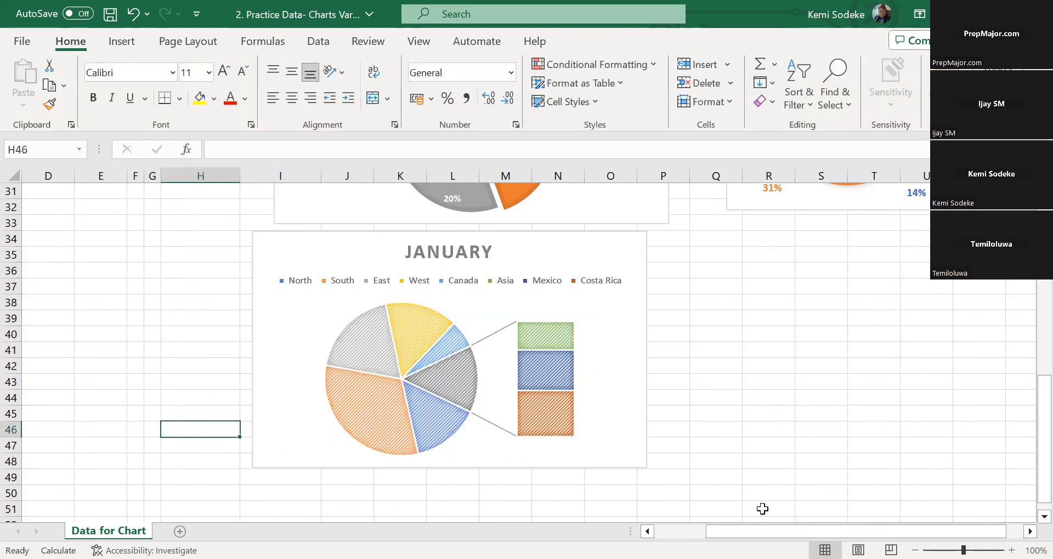
Review the January bar-of-pie chart, the March pie, the tomato sales column chart and their source tables
scroll(785, 404, "down", 3)
scroll(688, 435, "up", 2)
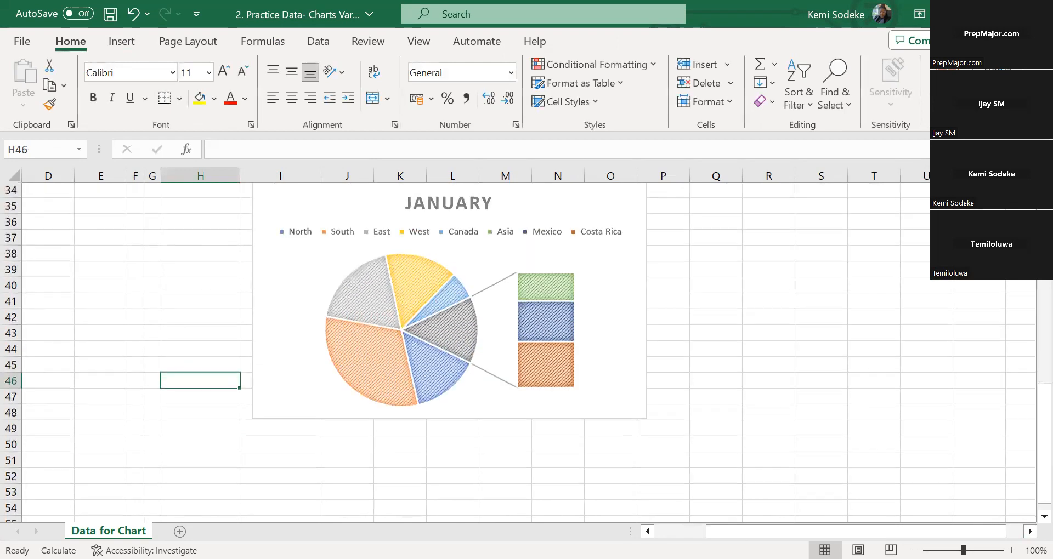
left_click(647, 531)
left_click(647, 532)
left_click(647, 531)
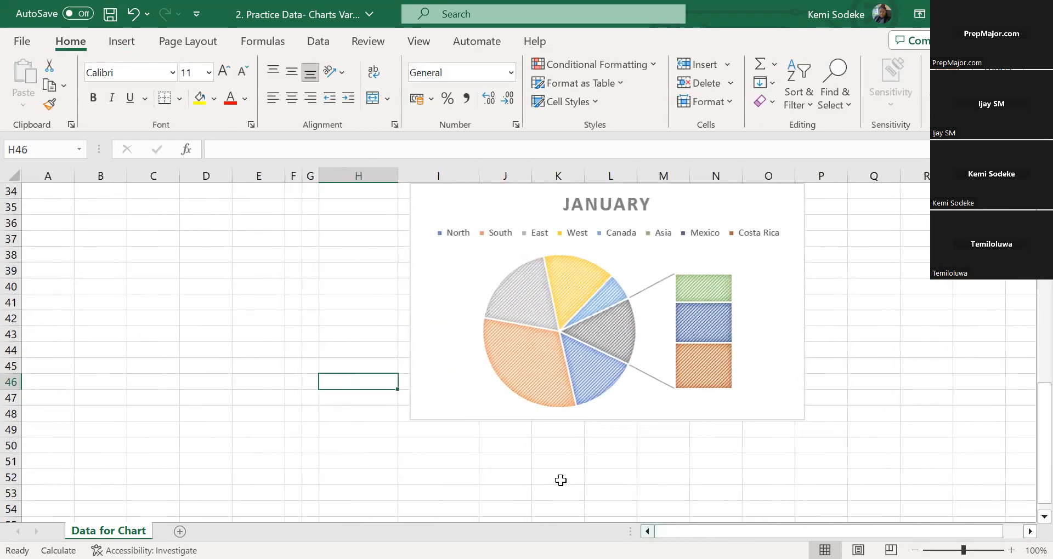
left_click(222, 335)
scroll(216, 332, "up", 7)
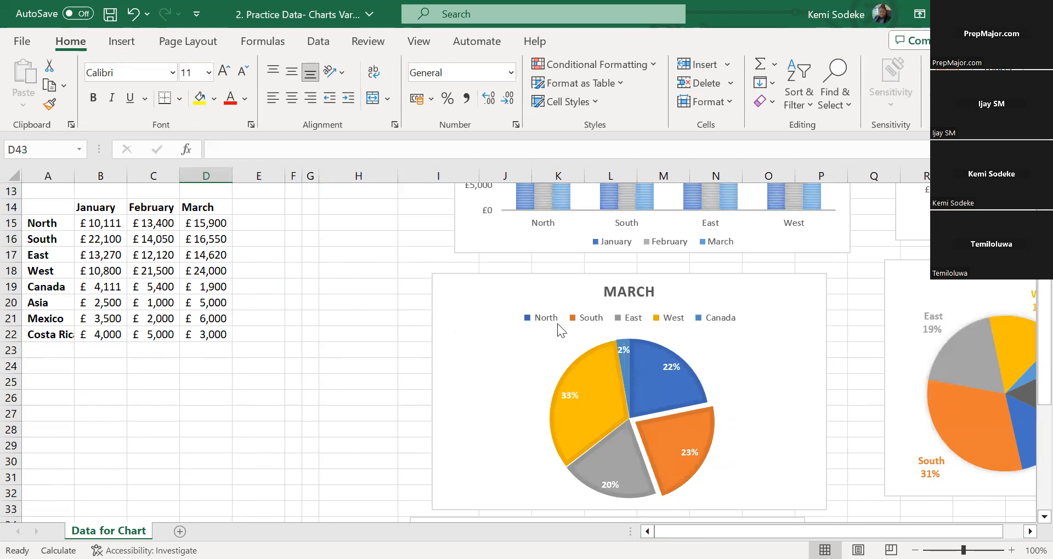
scroll(561, 328, "up", 4)
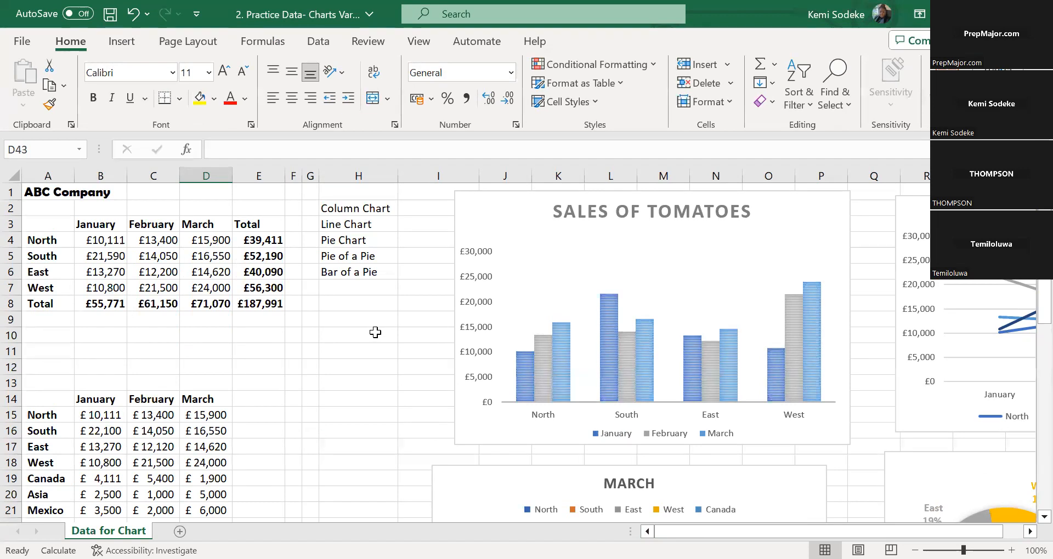
left_click(362, 304)
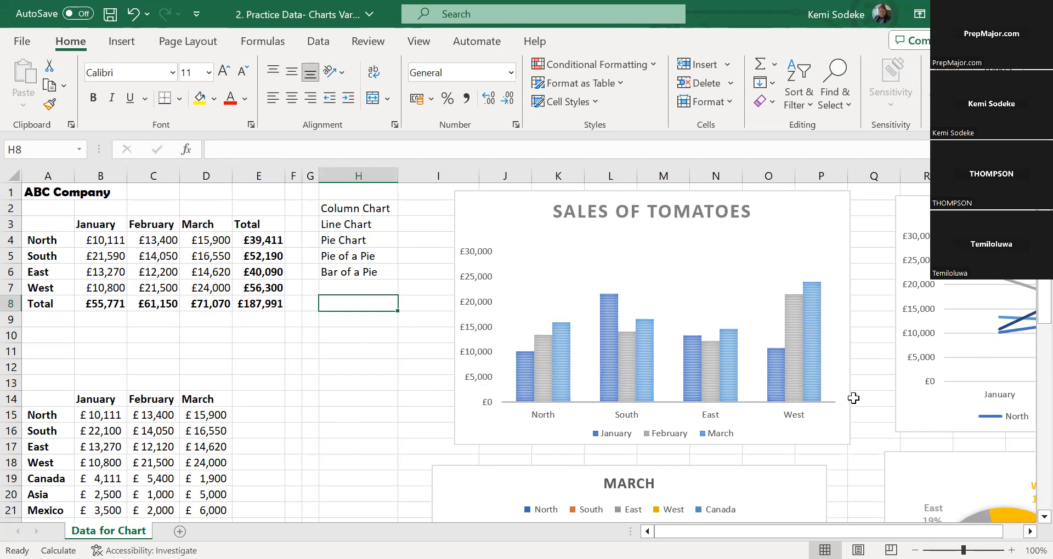
scroll(856, 386, "down", 4)
left_click(368, 336)
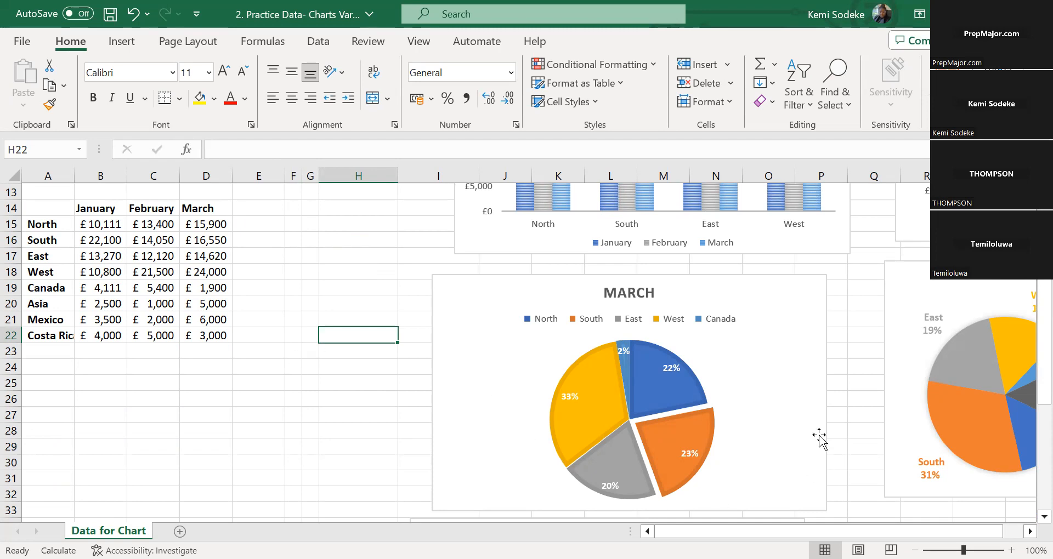
Change the regional sales line chart to a Clustered Column - Line combo, with North and South as columns and East and West as lines
scroll(823, 438, "up", 3)
scroll(816, 295, "right", 6)
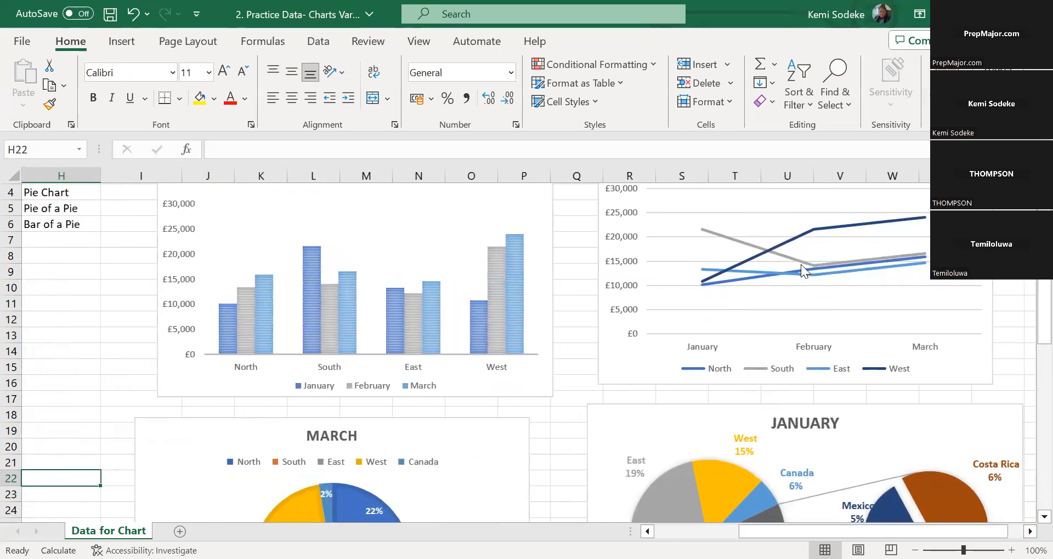
left_click(801, 264)
left_click(998, 339)
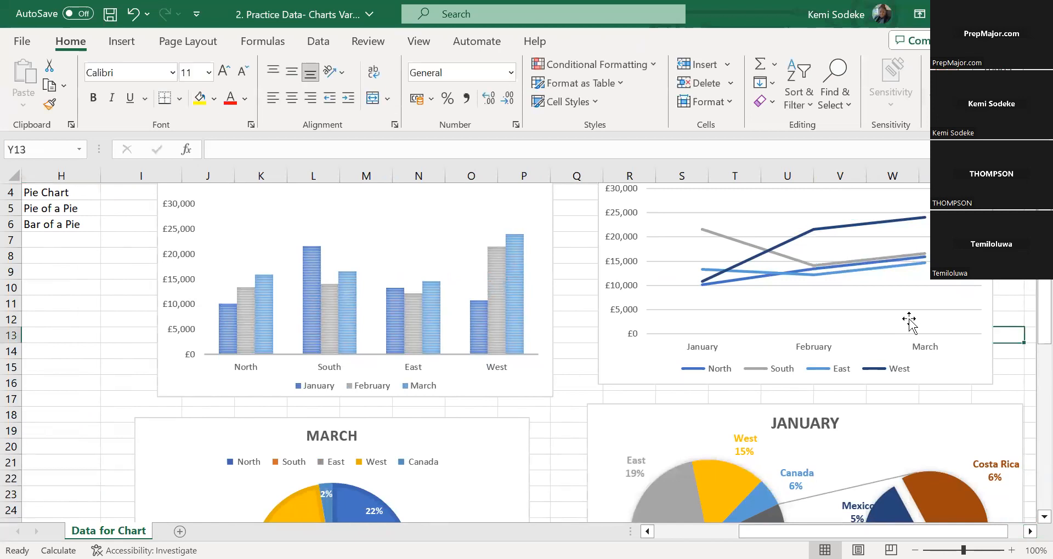
left_click(910, 320)
scroll(889, 294, "up", 3)
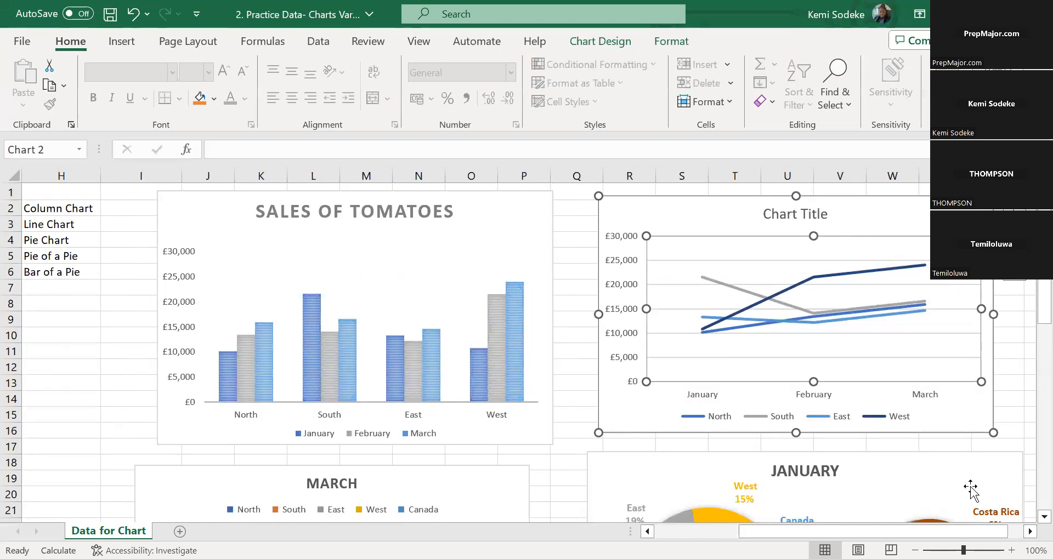
left_click(618, 48)
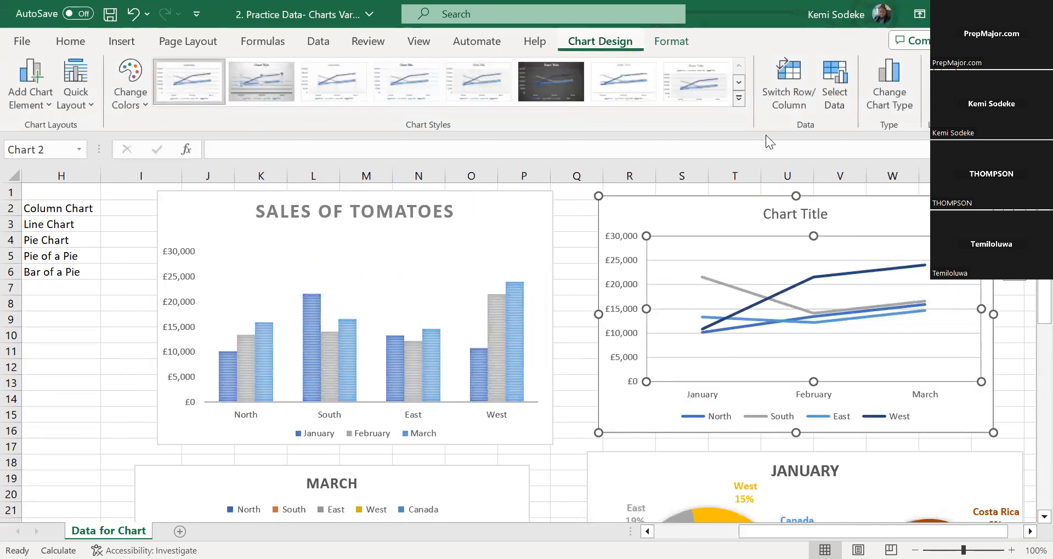
left_click(897, 87)
left_click(324, 449)
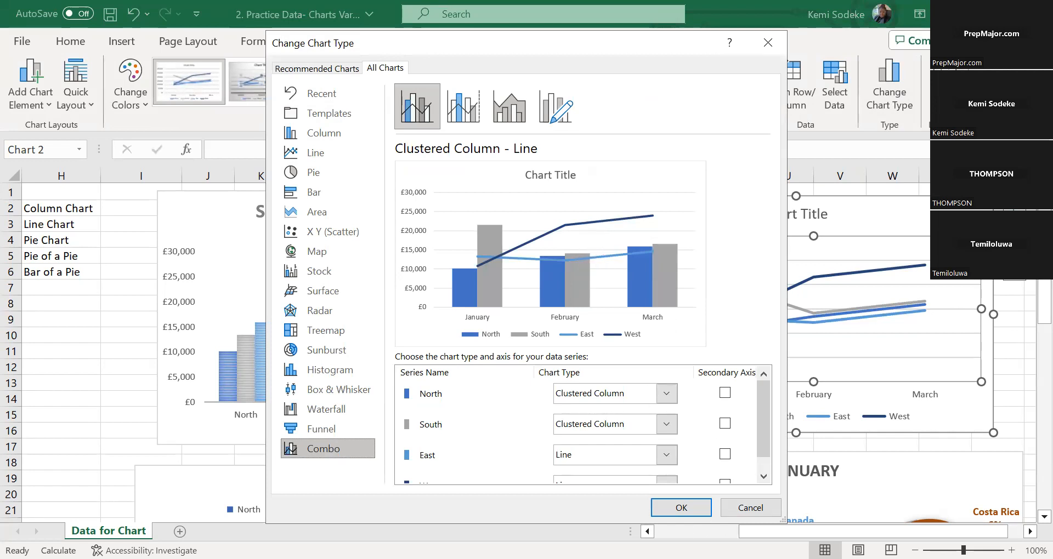
left_click(692, 508)
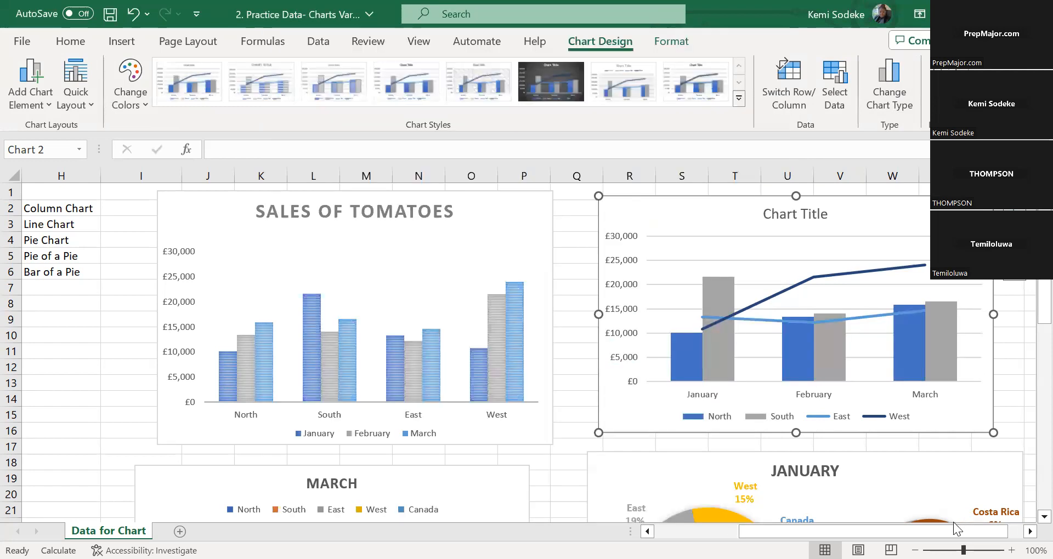
Examine the combo chart alongside the other charts and the ABC Company source tables
scroll(849, 400, "right", 4)
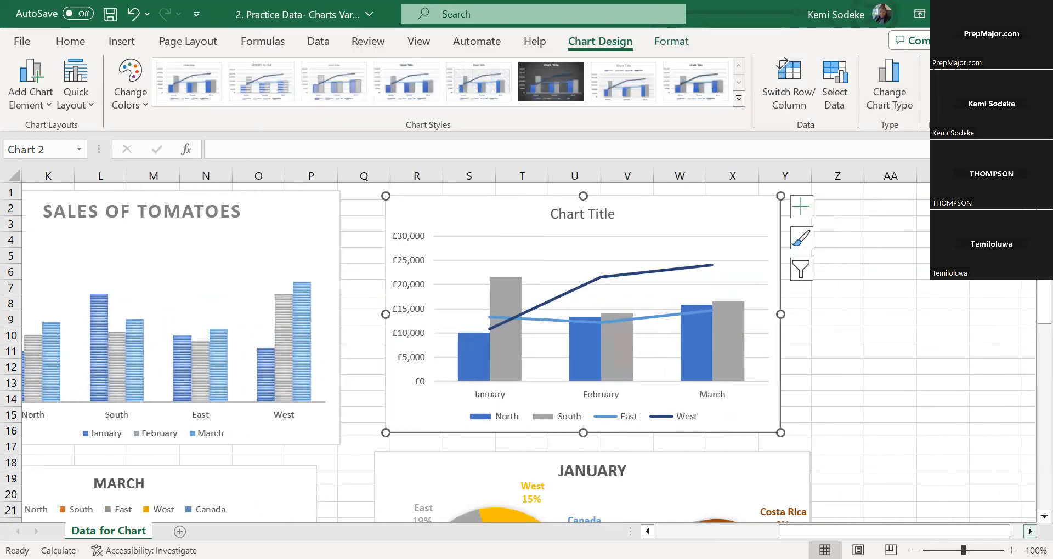
scroll(872, 385, "down", 1)
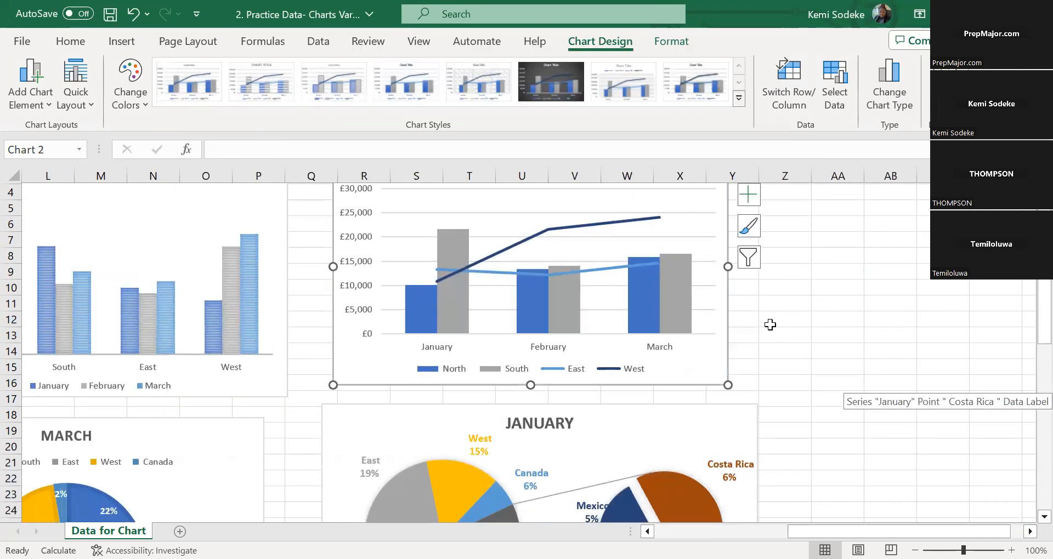
scroll(773, 332, "up", 1)
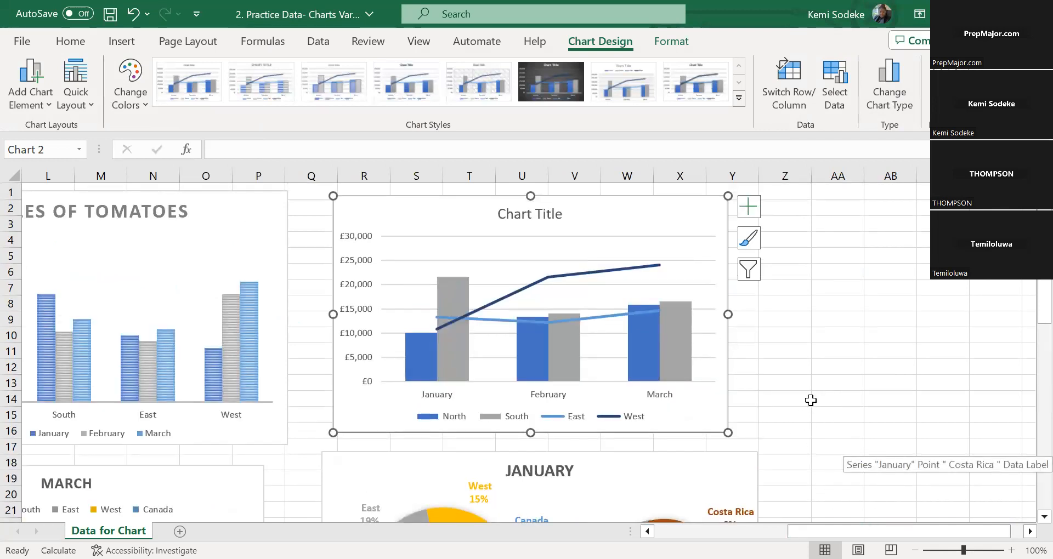
scroll(809, 403, "down", 2)
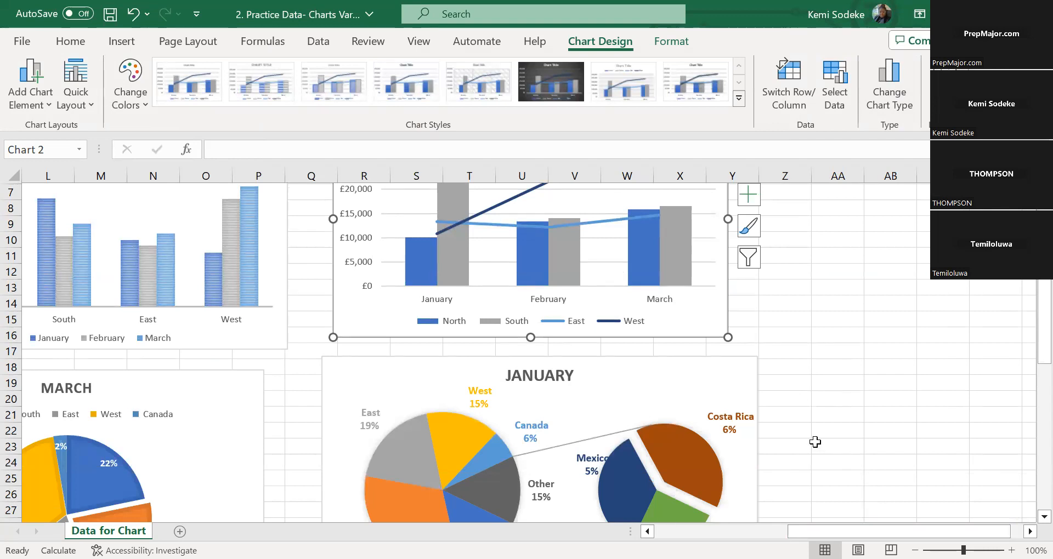
scroll(809, 446, "down", 1)
scroll(526, 351, "left", 4)
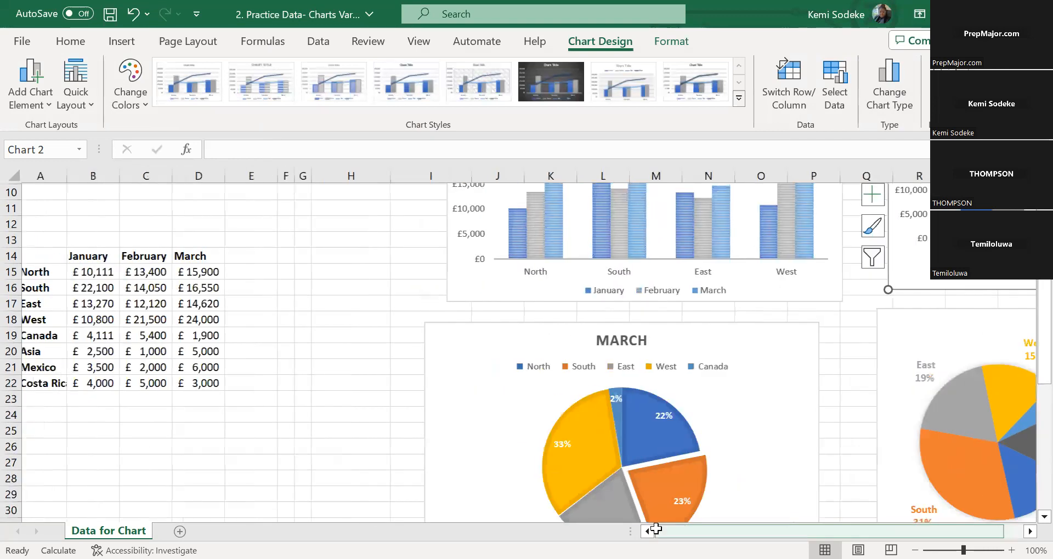
left_click(356, 431)
scroll(357, 389, "up", 3)
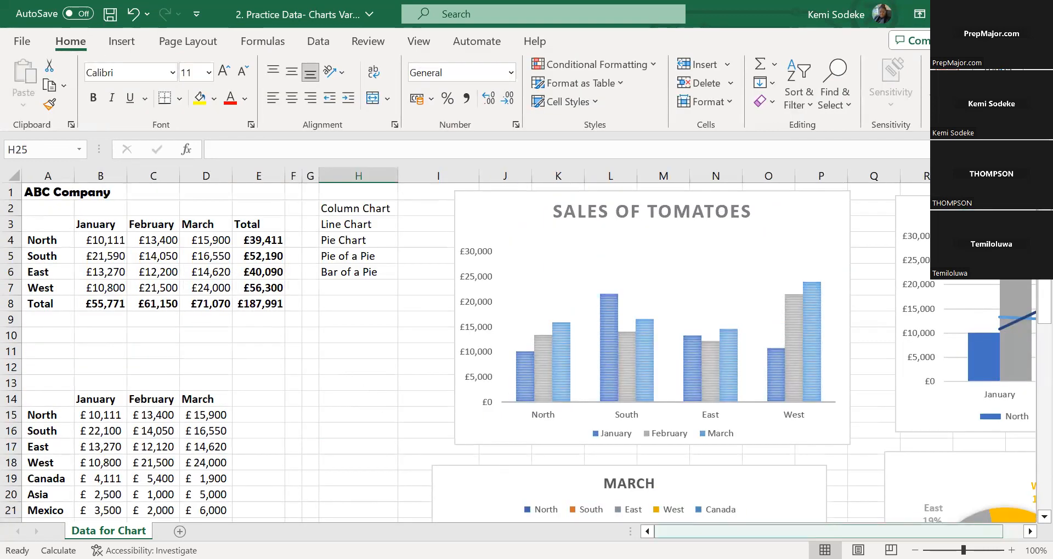
left_click(332, 404)
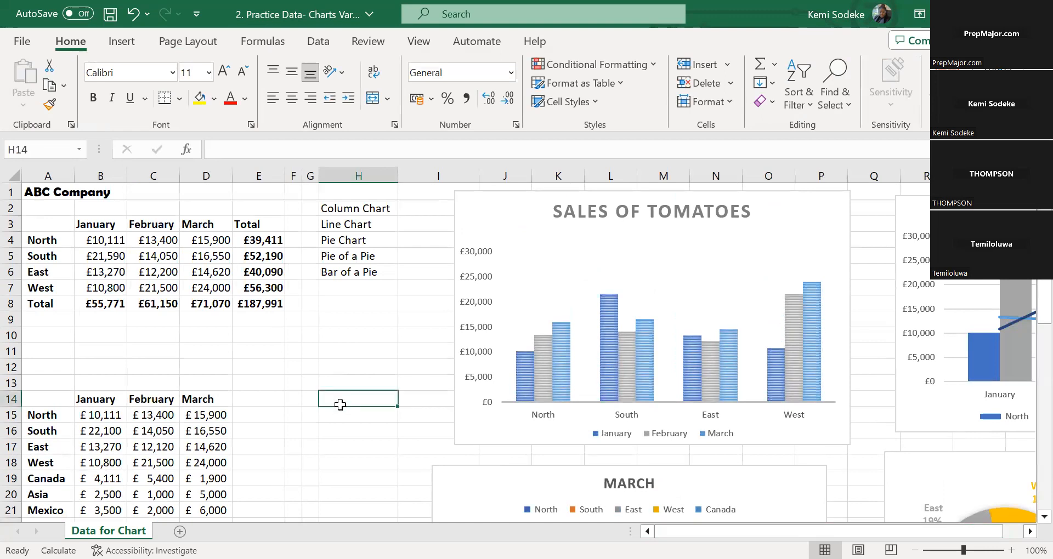
scroll(340, 407, "down", 5)
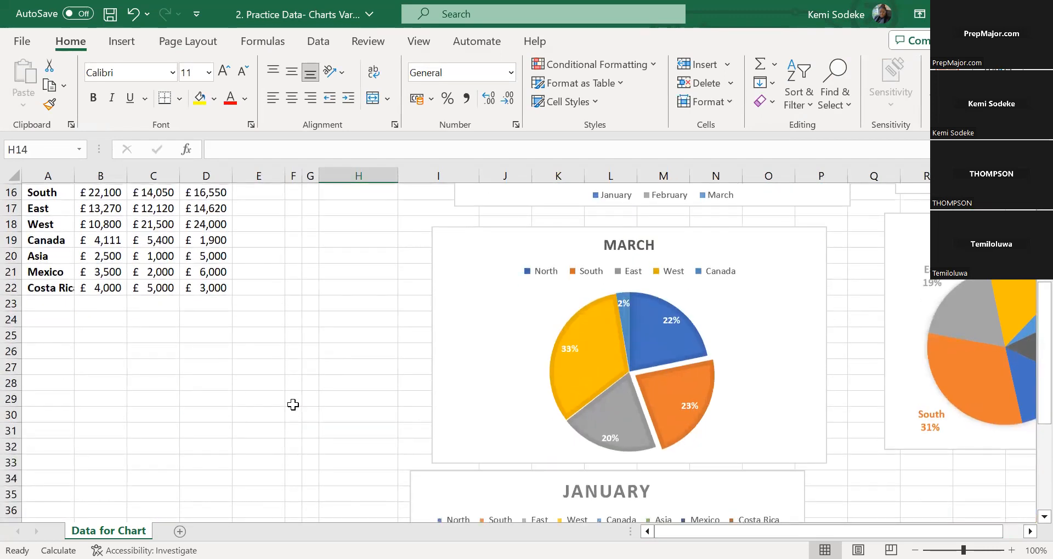
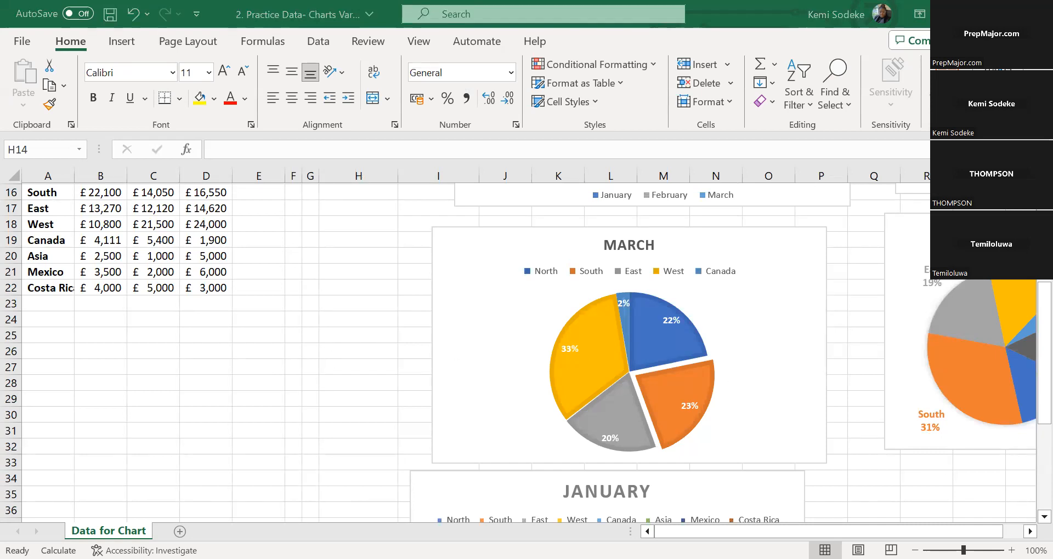
Examine the North and South columns and the East and West lines in the combo chart, selecting the West series
scroll(527, 351, "right", 5)
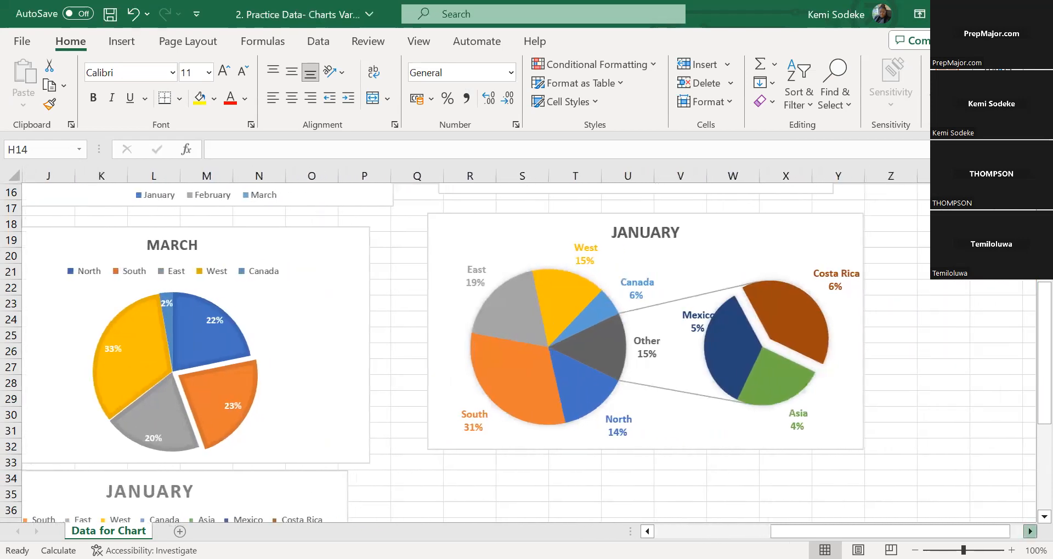
scroll(870, 395, "right", 1)
scroll(870, 395, "up", 5)
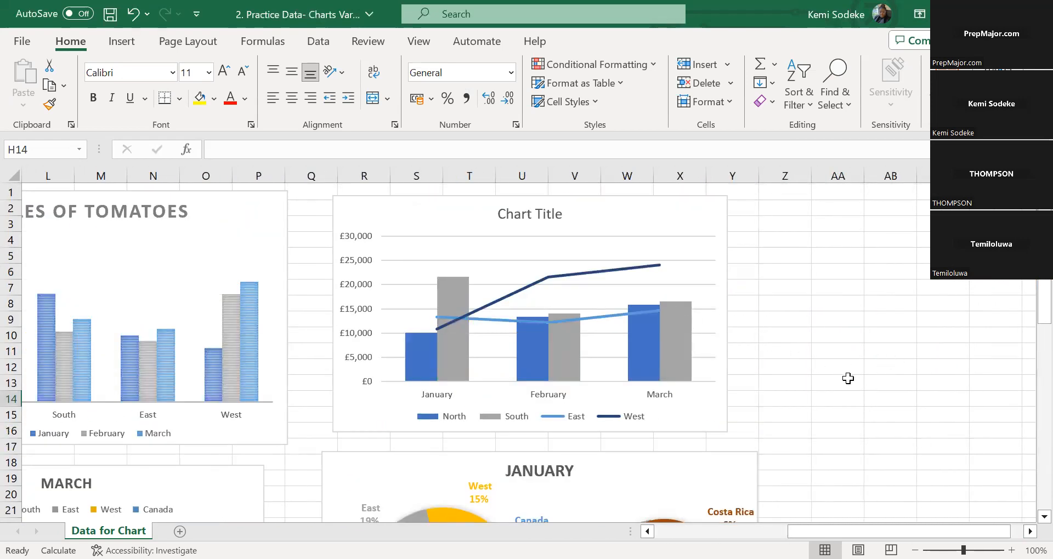
left_click(592, 271)
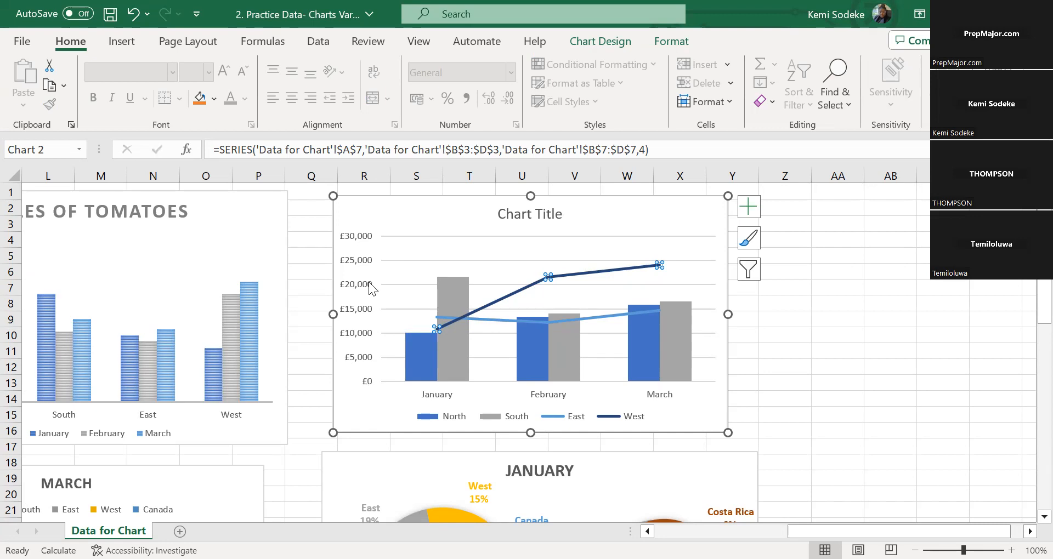
left_click(583, 273)
left_click(543, 278)
left_click(622, 269)
left_click(482, 309)
left_click(679, 415)
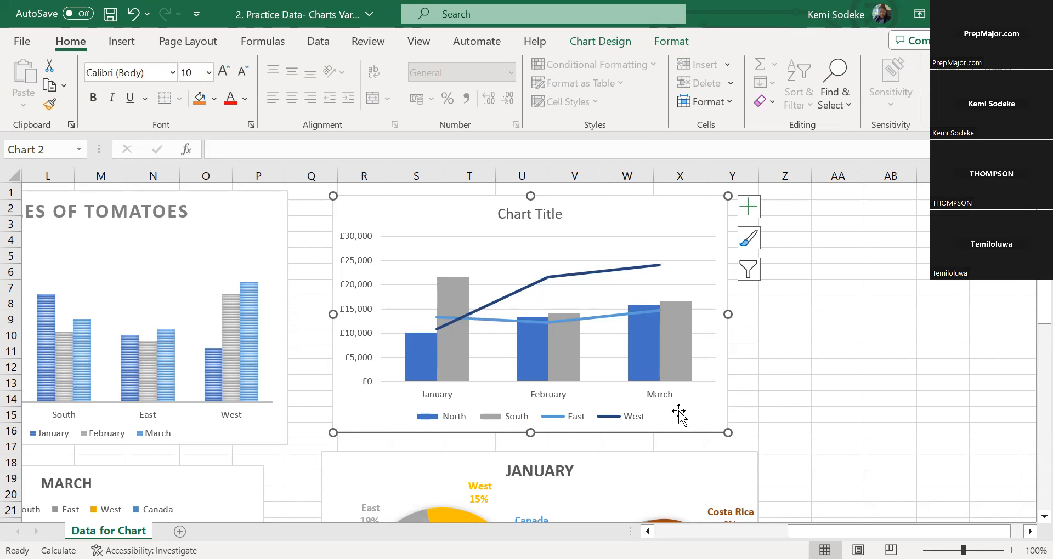
left_click(468, 312)
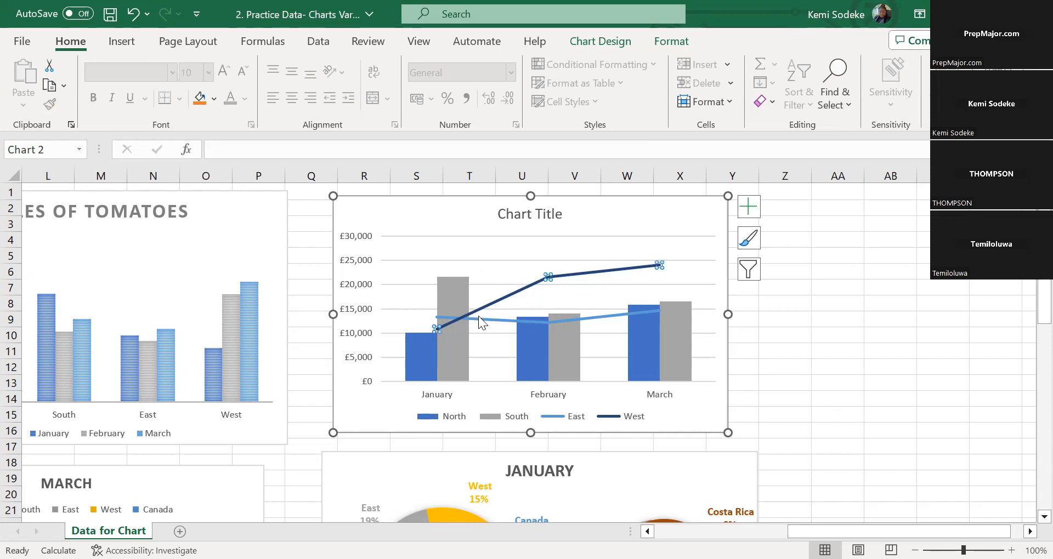
View the series options of the combo chart's East line, return to the source tables and close the formatting options
double_click(514, 322)
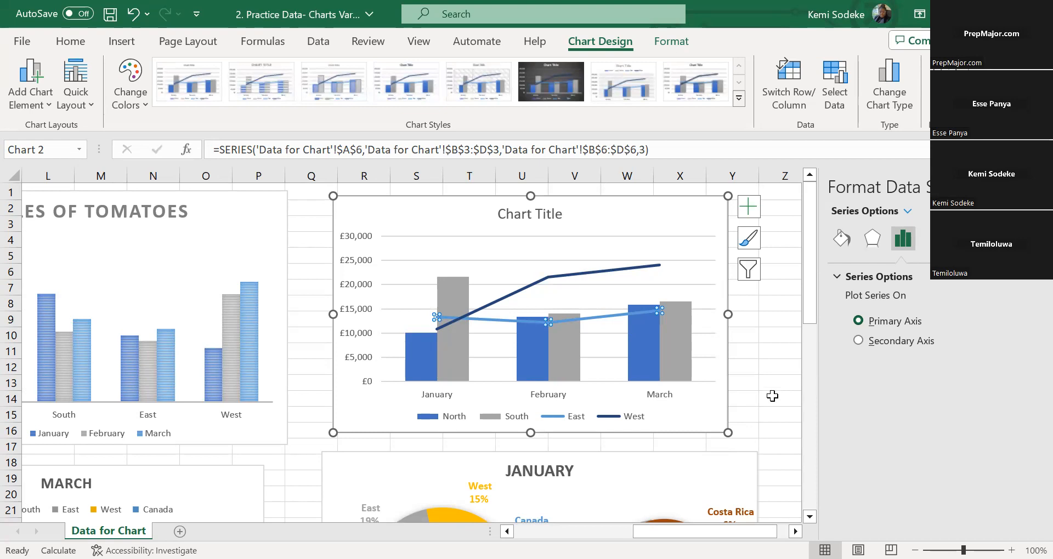
left_click(762, 377)
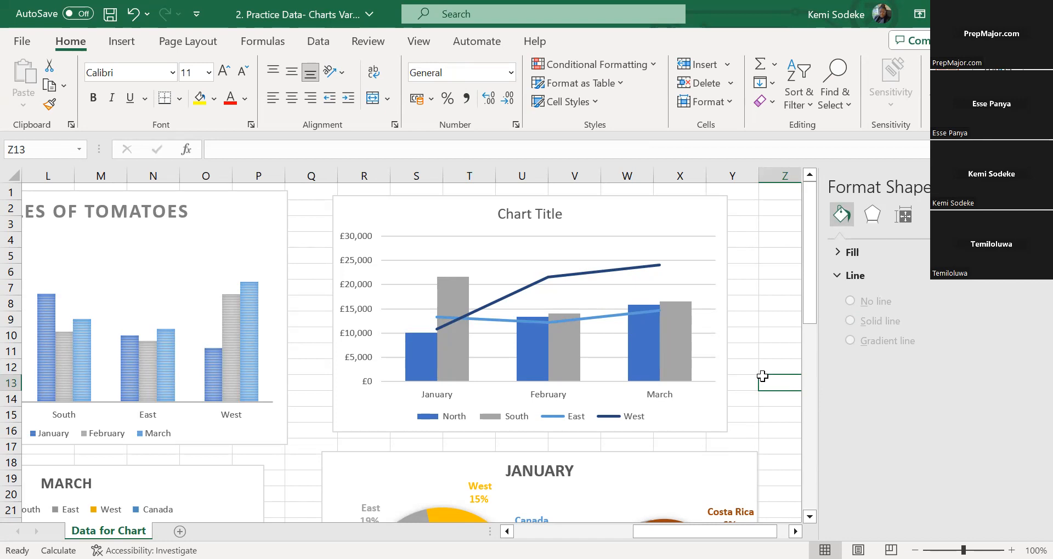
left_click(756, 328)
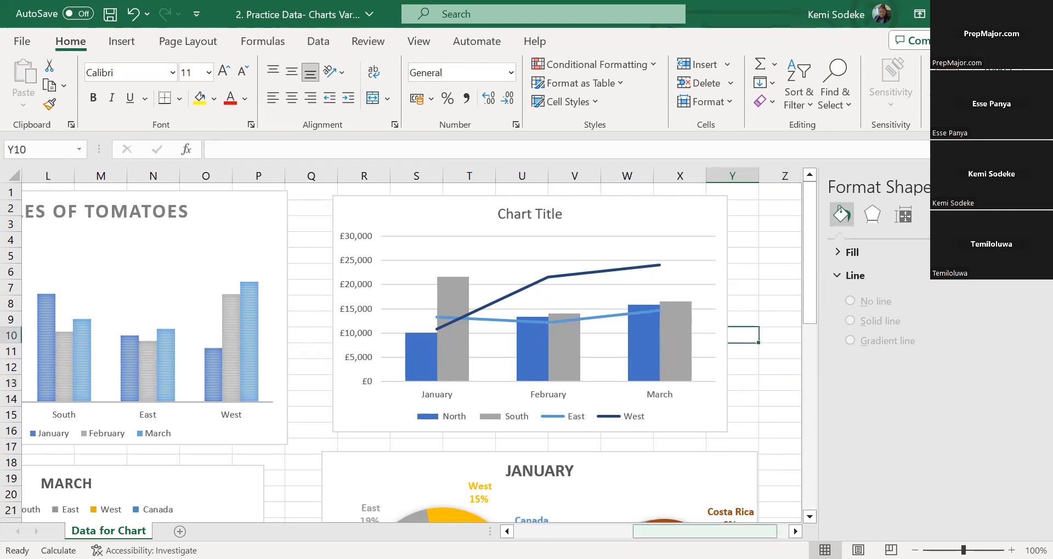
mouse_move(754, 532)
left_mouse_down()
mouse_move(718, 532)
mouse_move(767, 532)
left_mouse_up()
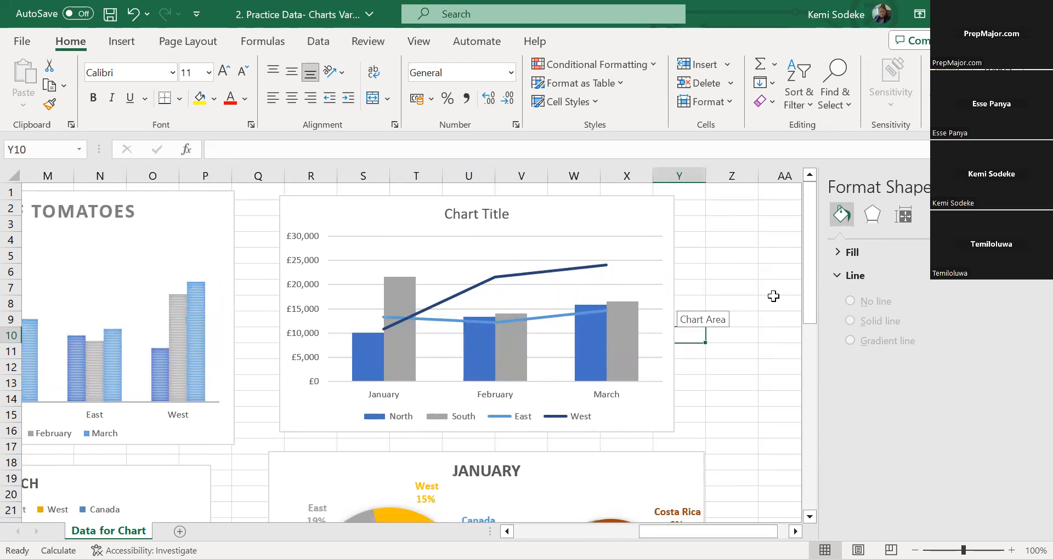
left_click(749, 255)
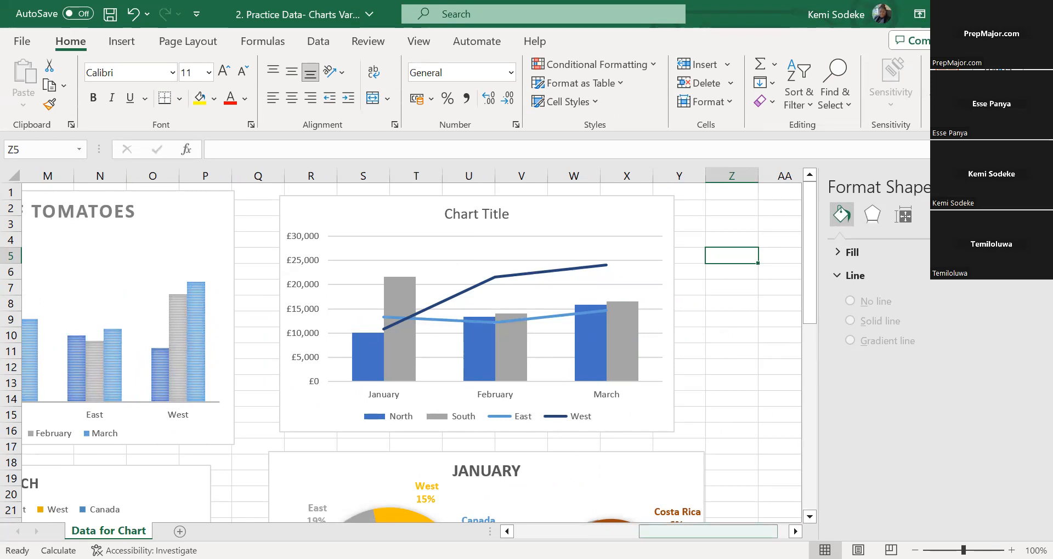
left_click_drag(708, 531, 583, 532)
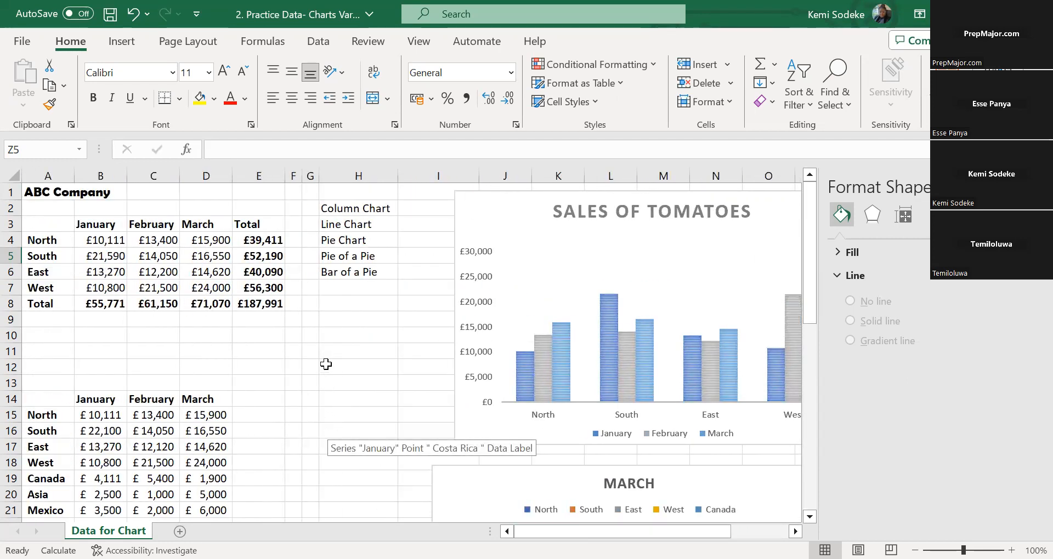
left_click(352, 364)
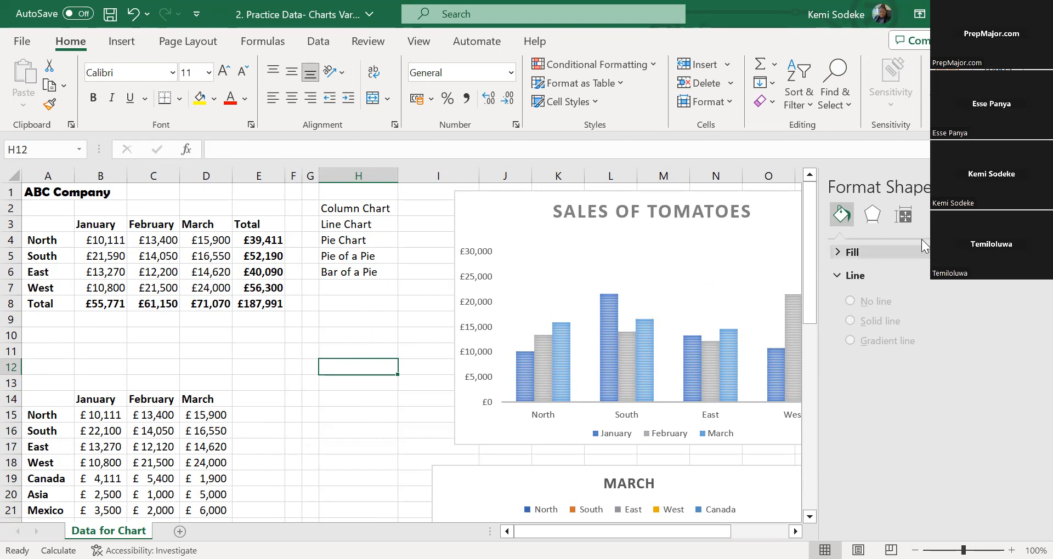
left_click(1037, 187)
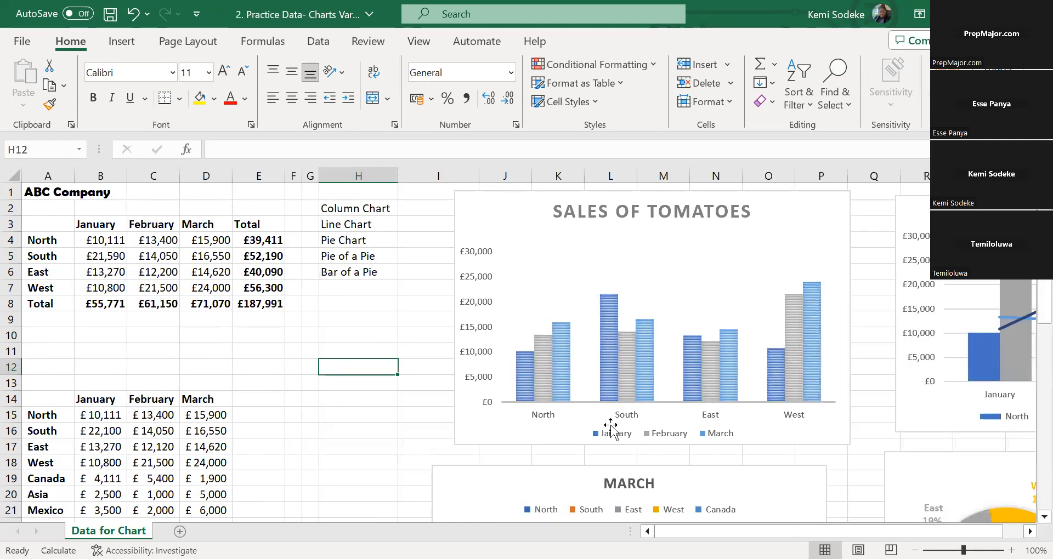
Return to the combo chart and inspect its West line, including the March data point
left_click(1030, 531)
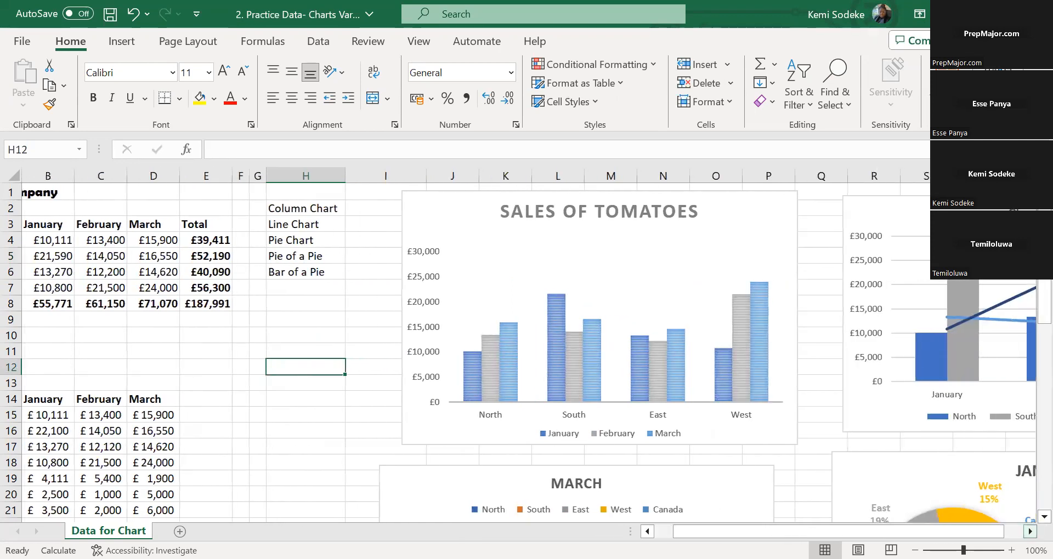
left_click(1031, 532)
left_click(1031, 532)
left_click(1031, 532)
left_click(1030, 532)
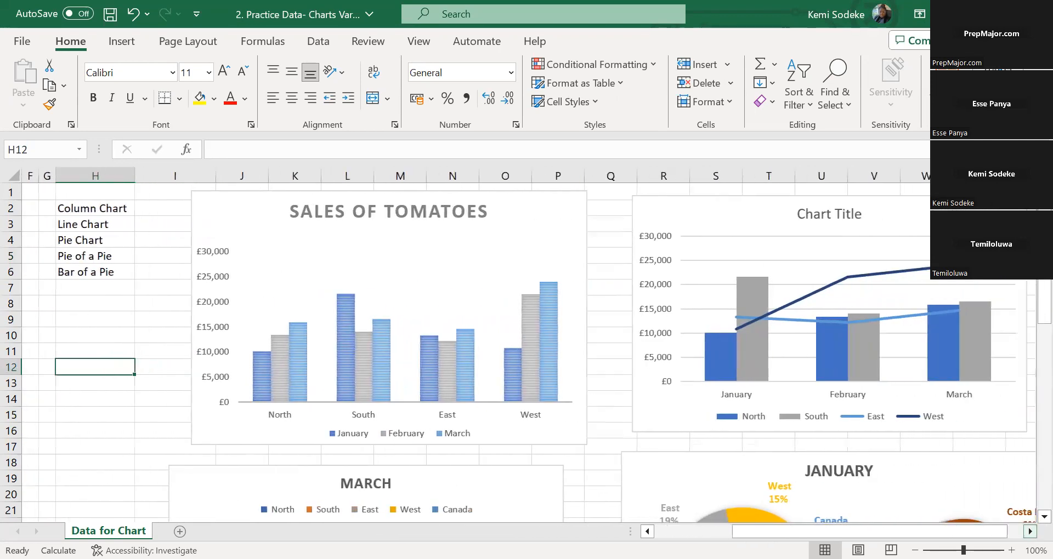
left_click(1030, 531)
left_click(1030, 531)
left_click(1030, 532)
left_click(1030, 532)
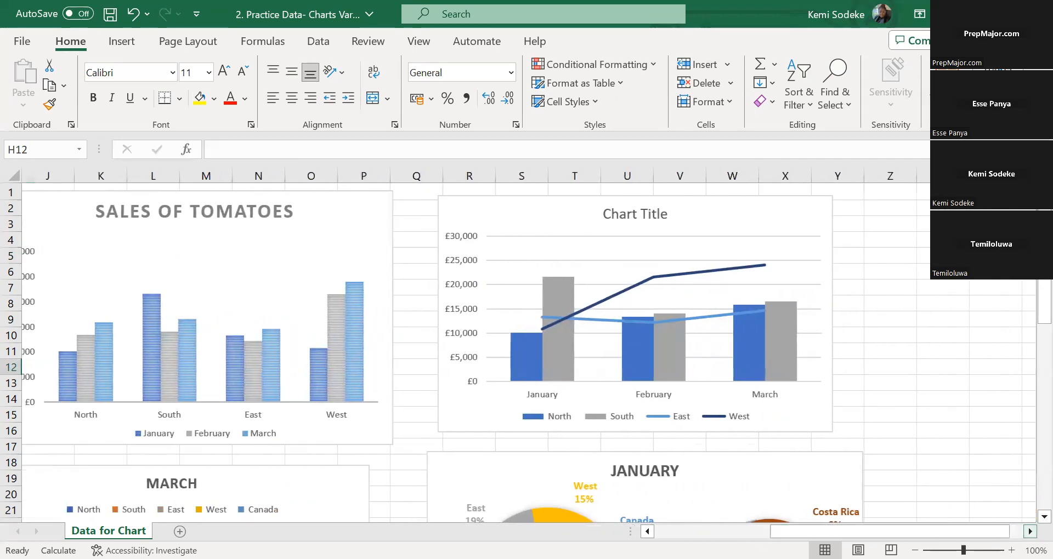
left_click(1030, 532)
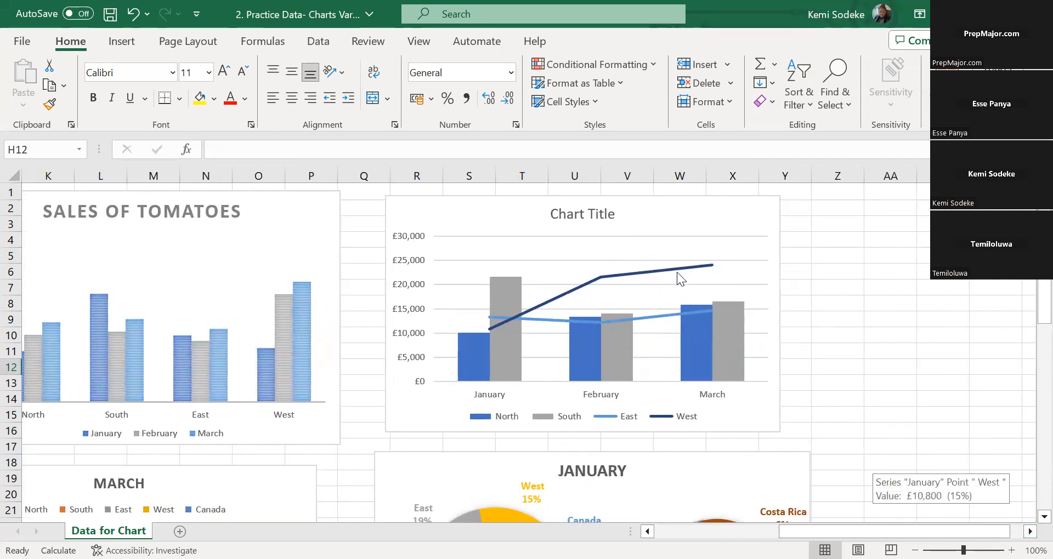
mouse_move(679, 268)
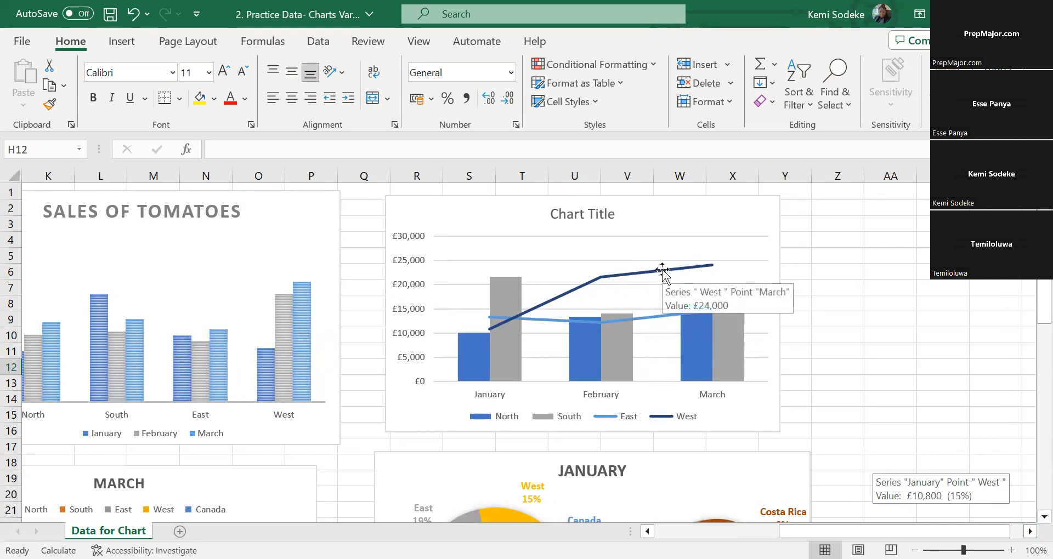
left_click(661, 268)
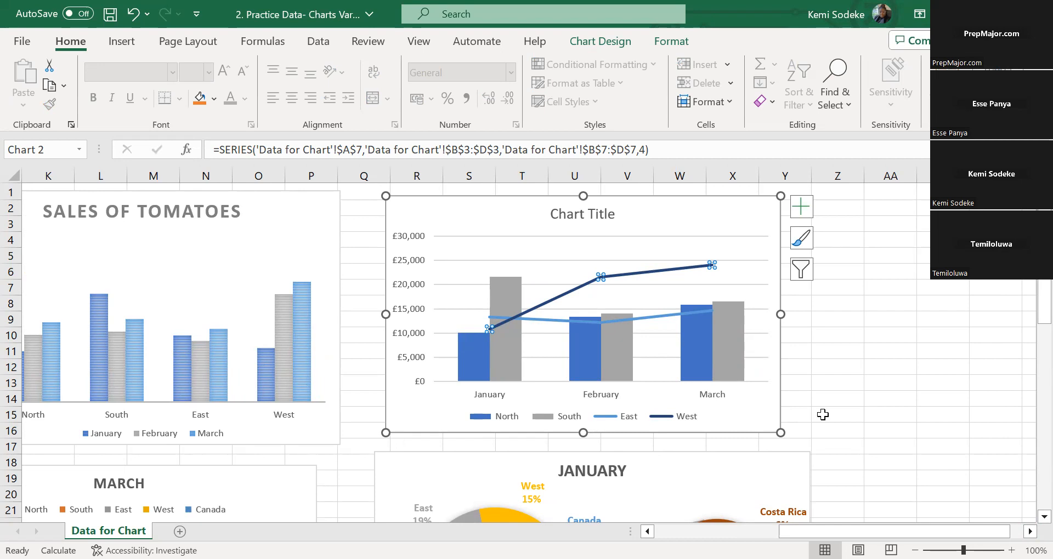
left_click(838, 352)
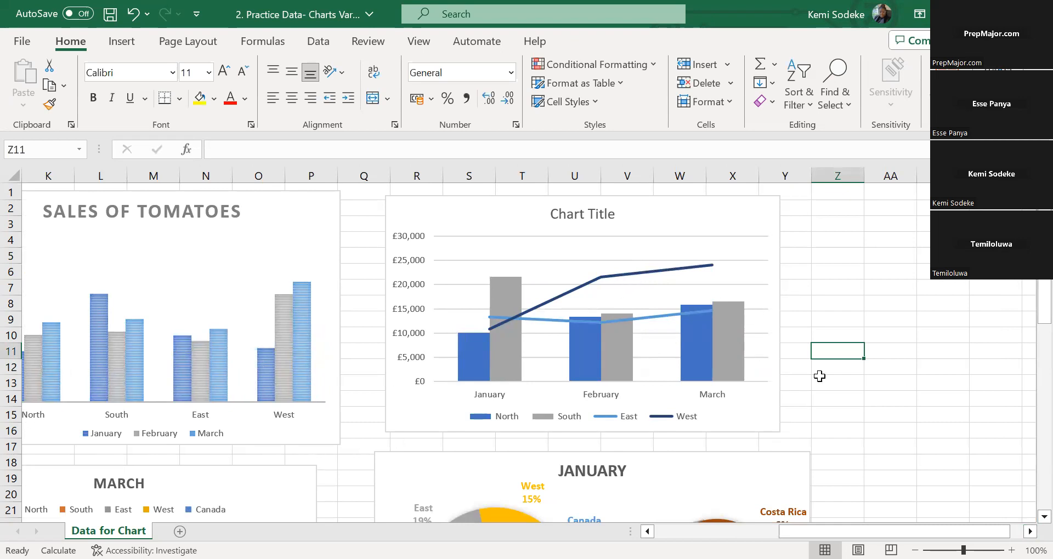
left_click(837, 318)
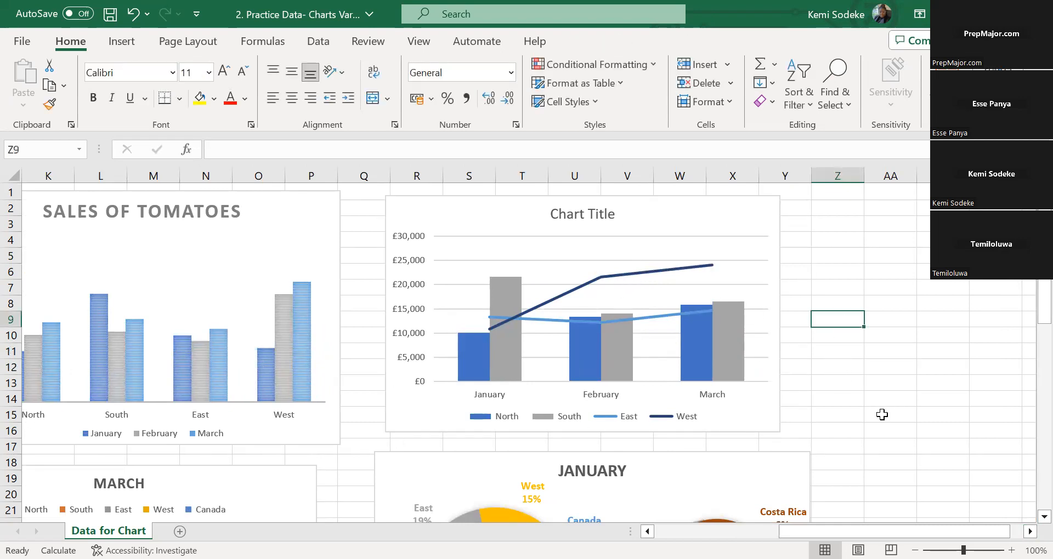
left_click(650, 273)
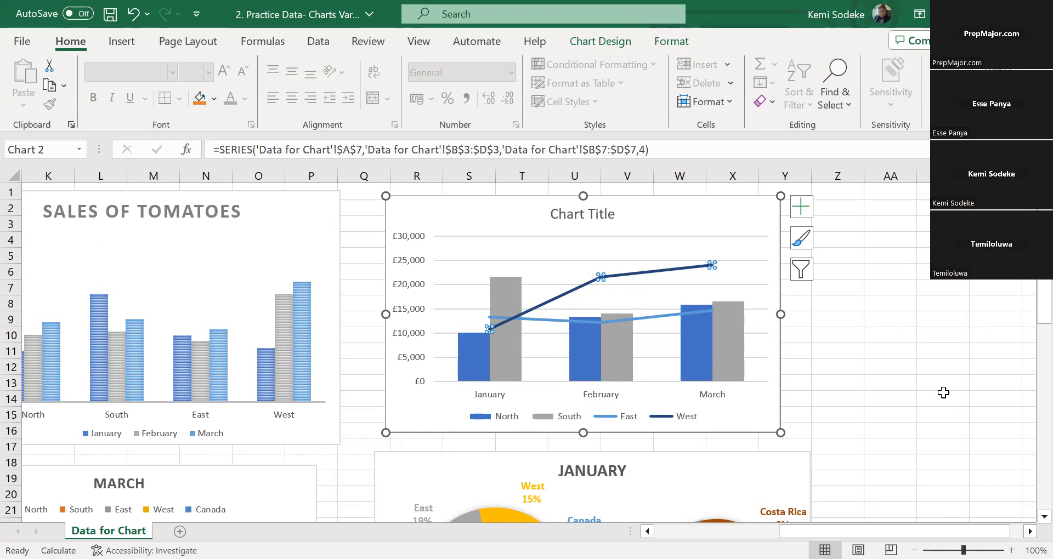
left_click(887, 365)
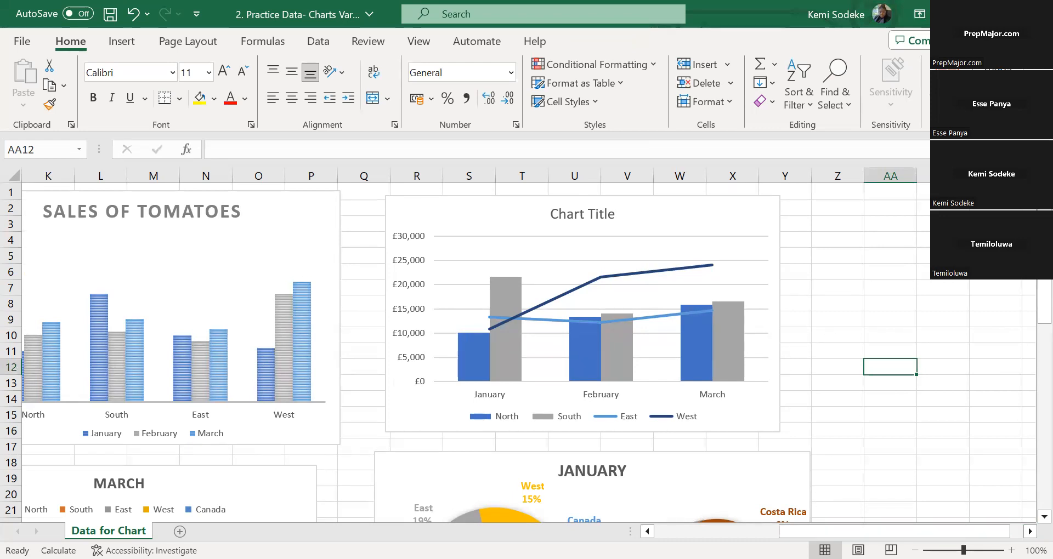
scroll(706, 382, "left", 5)
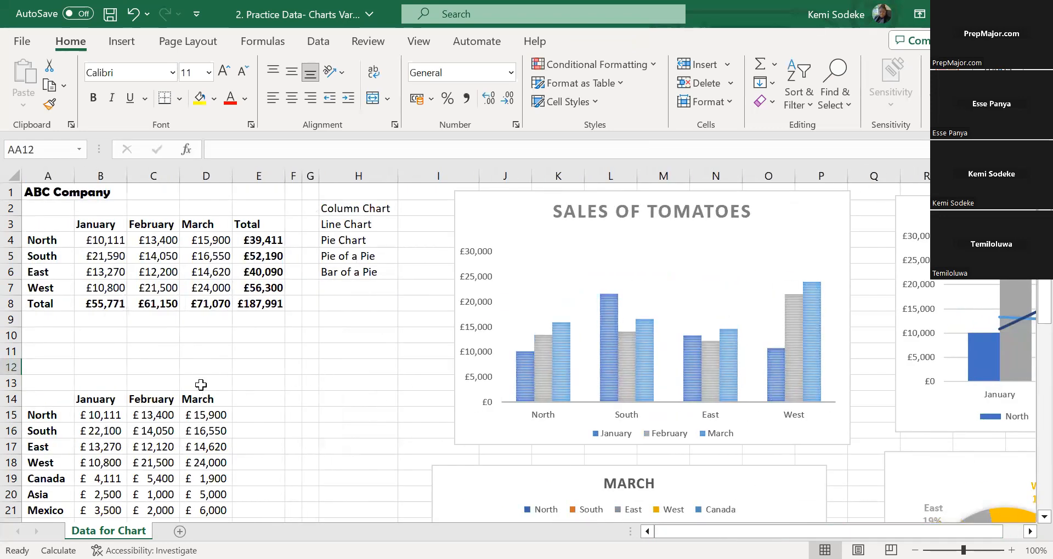
left_click(255, 350)
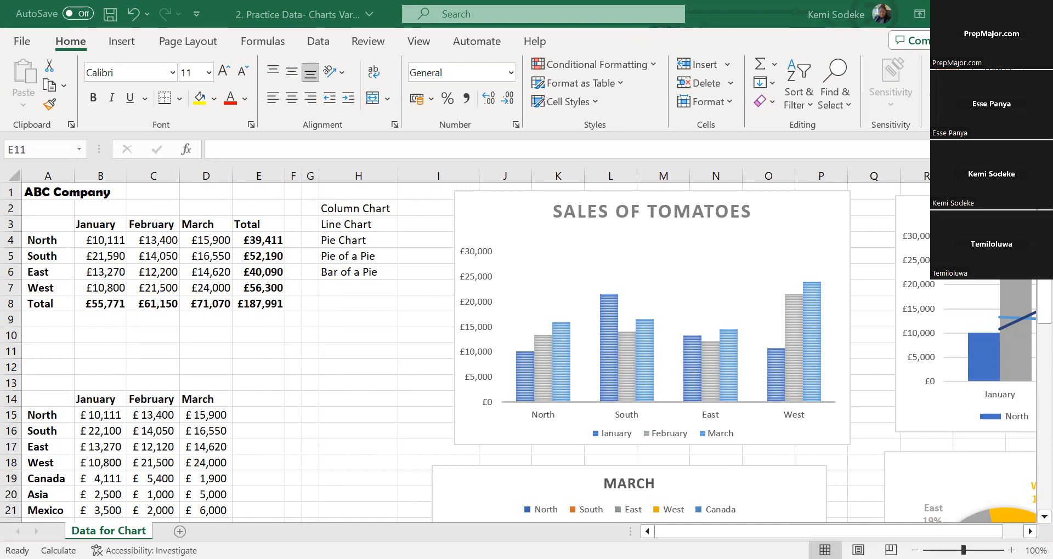
left_click(395, 360)
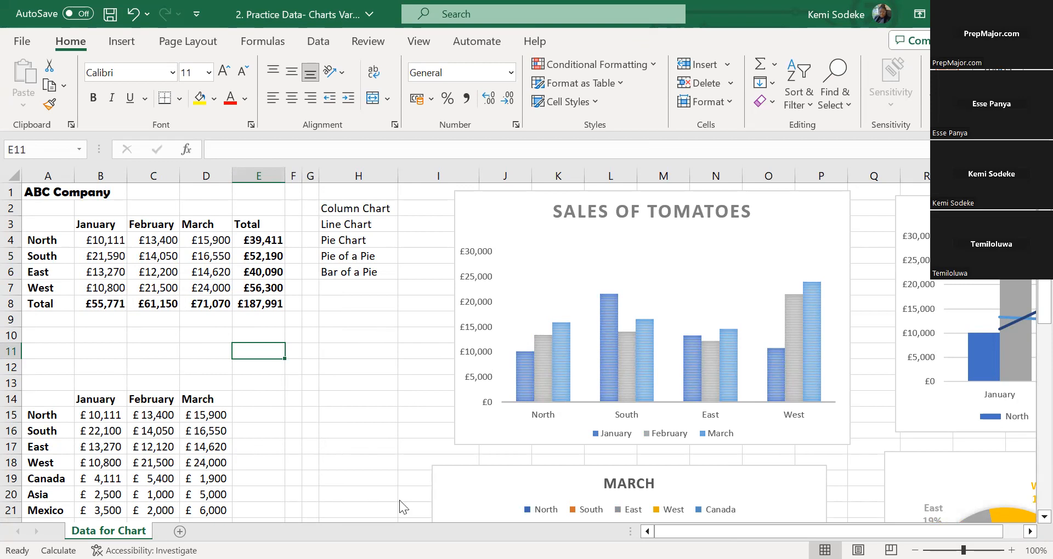
key("alt+Tab")
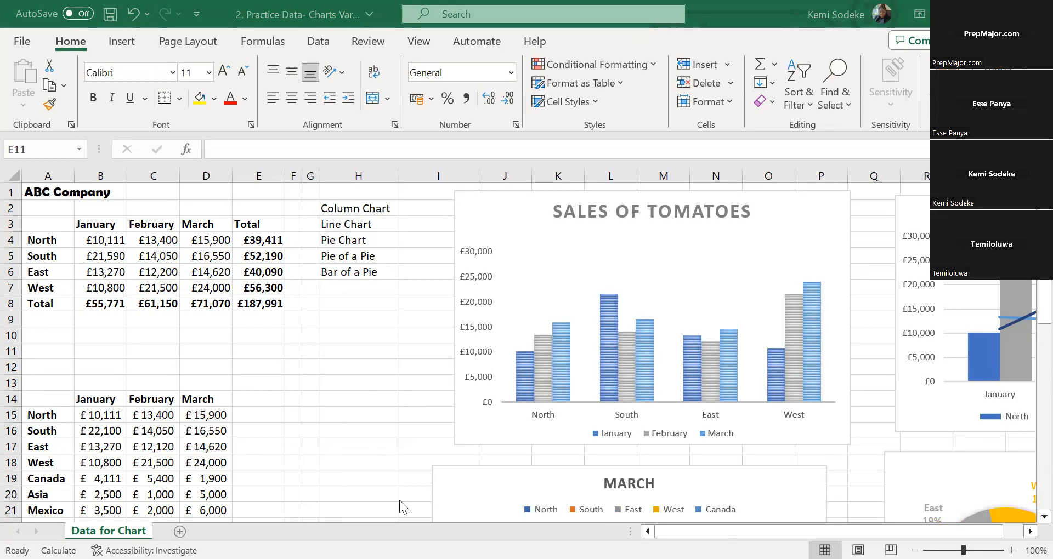
key("alt+Tab")
left_click(369, 383)
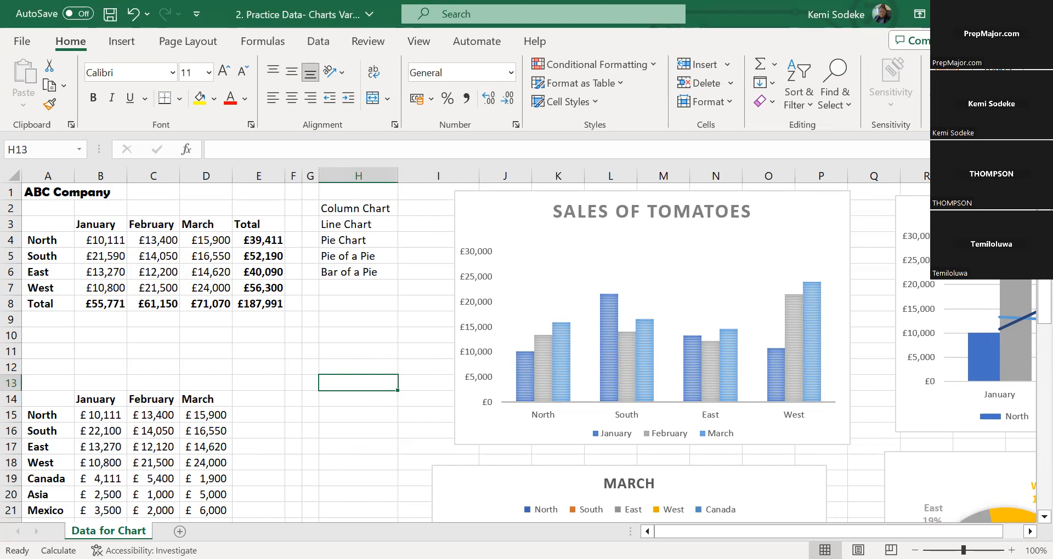
left_click(351, 365)
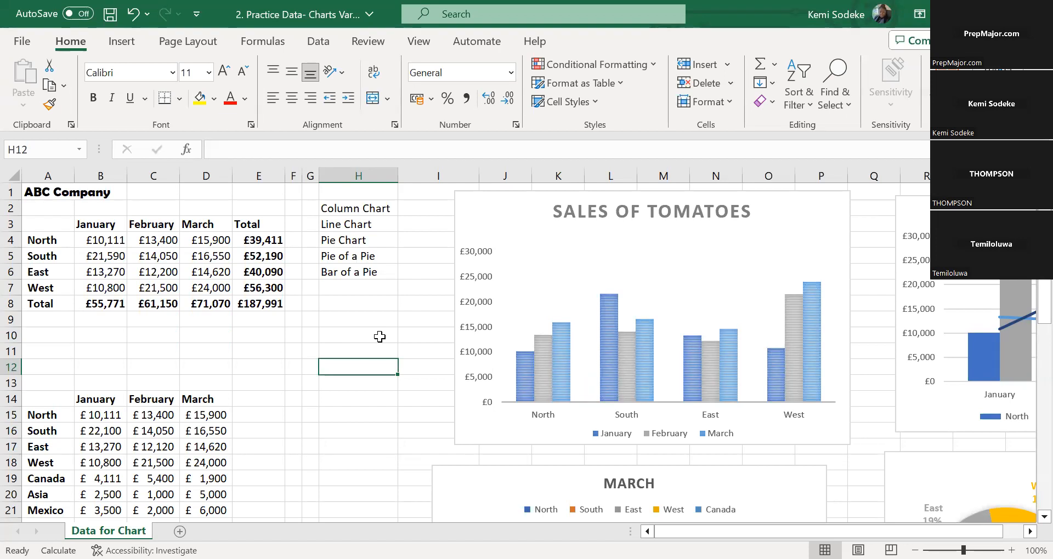
left_click(354, 332)
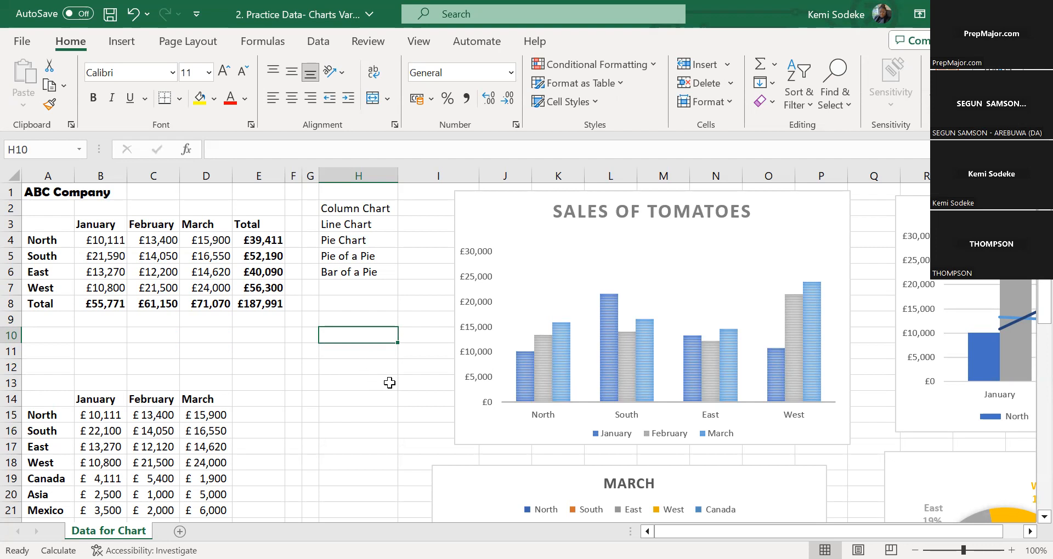
left_click(364, 349)
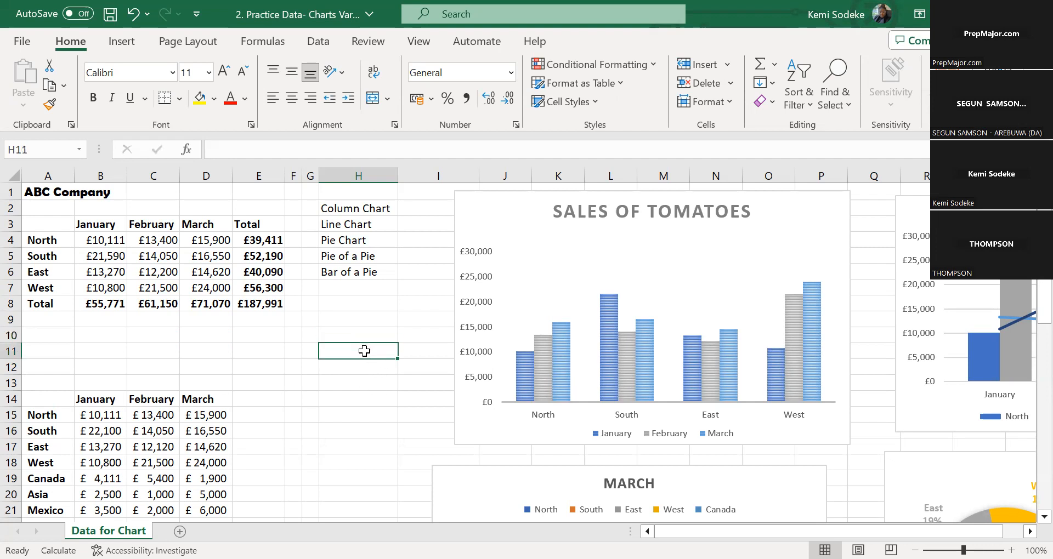